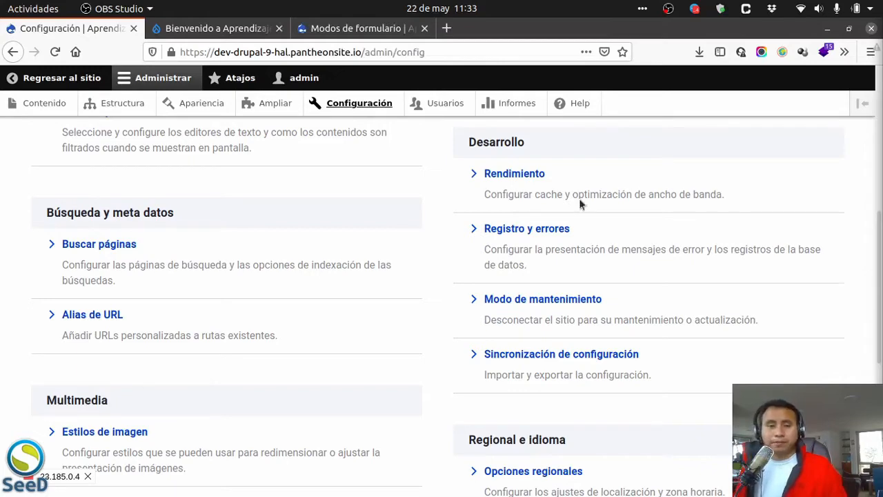
Review the section headings on the Configuración page, from Sistema and Usuarios down to Servicios web.
{"action": "scroll", "coordinate": [618, 218], "scroll_direction": "up", "scroll_amount": 3}
{"action": "scroll", "coordinate": [625, 220], "scroll_direction": "up", "scroll_amount": 2}
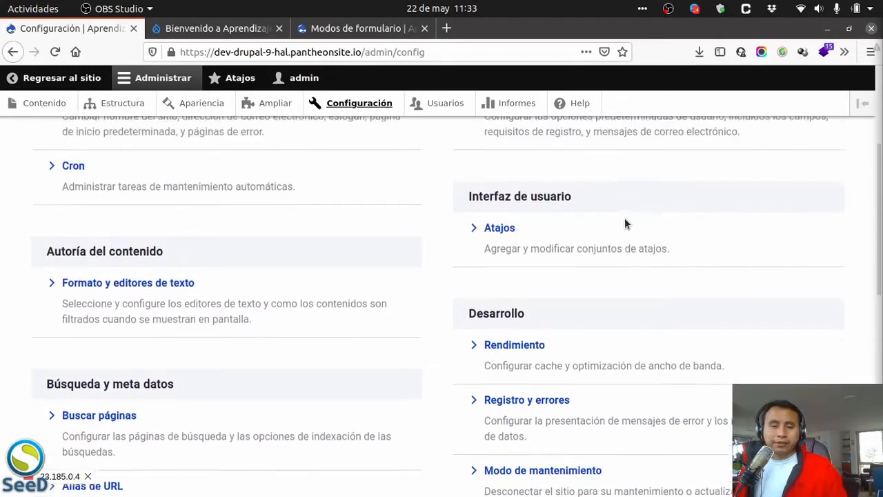
{"action": "scroll", "coordinate": [625, 221], "scroll_direction": "down", "scroll_amount": 3}
{"action": "scroll", "coordinate": [626, 223], "scroll_direction": "up", "scroll_amount": 6}
{"action": "scroll", "coordinate": [629, 225], "scroll_direction": "up", "scroll_amount": 2}
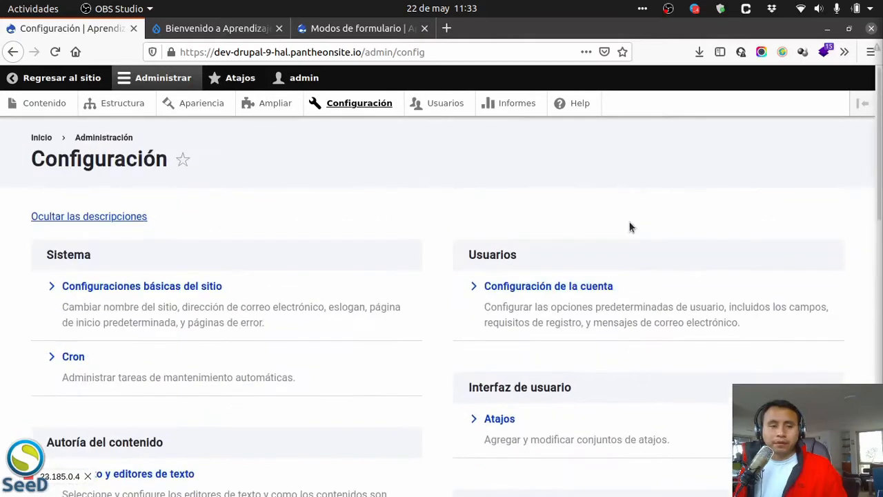
{"action": "left_click", "coordinate": [50, 253]}
{"action": "left_click_drag", "start_coordinate": [50, 253], "coordinate": [175, 262]}
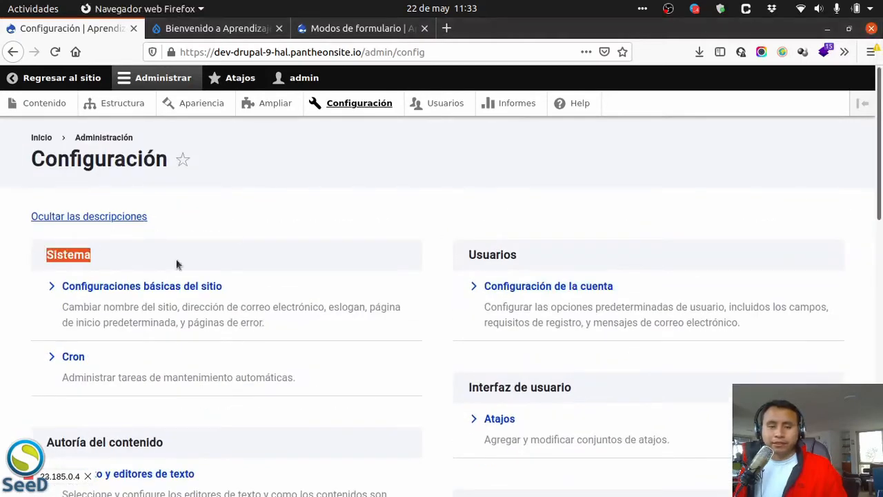
{"action": "left_click_drag", "start_coordinate": [517, 256], "coordinate": [470, 255]}
{"action": "scroll", "coordinate": [470, 255], "scroll_direction": "down", "scroll_amount": 2}
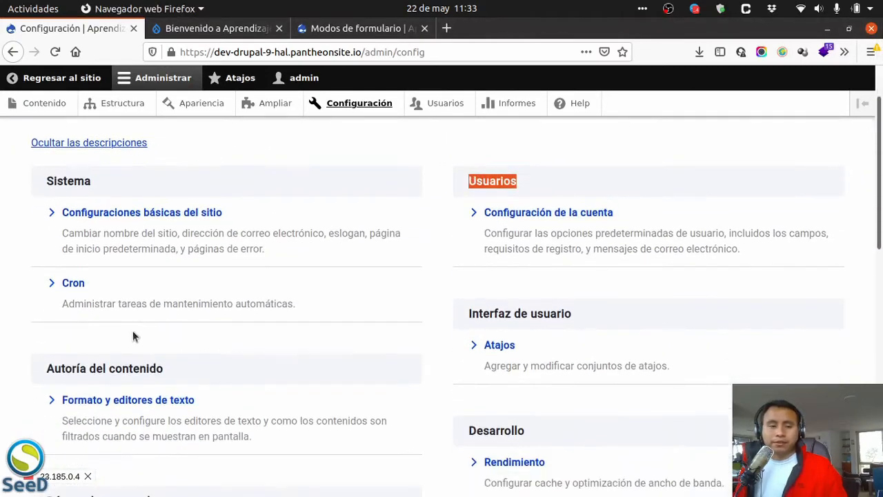
{"action": "left_click_drag", "start_coordinate": [162, 373], "coordinate": [39, 367]}
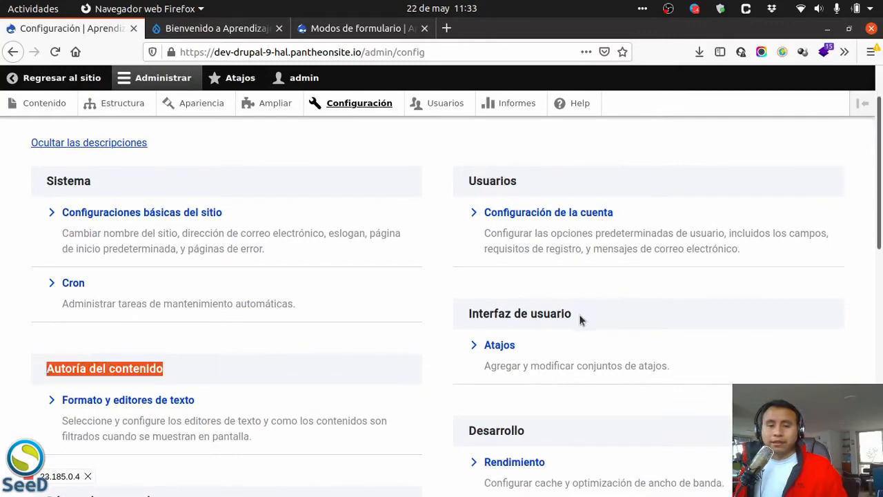
{"action": "left_click_drag", "start_coordinate": [578, 317], "coordinate": [456, 288]}
{"action": "scroll", "coordinate": [528, 345], "scroll_direction": "down", "scroll_amount": 4}
{"action": "scroll", "coordinate": [614, 298], "scroll_direction": "down", "scroll_amount": 4}
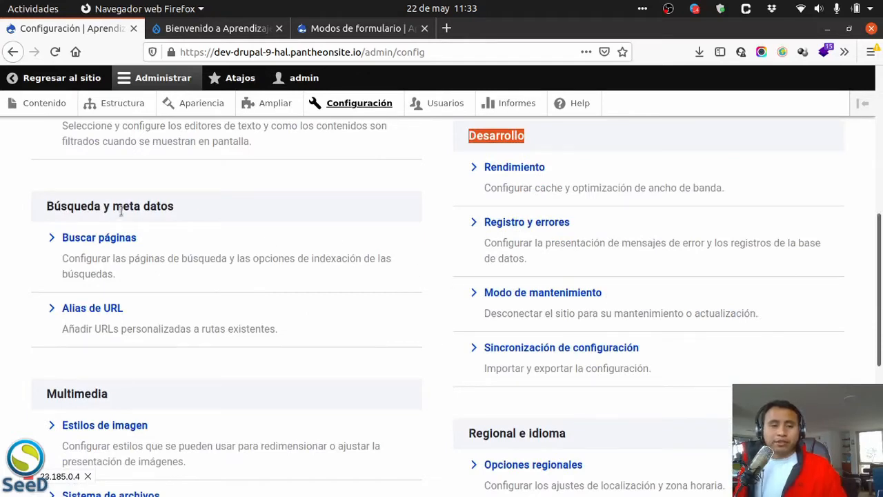
{"action": "scroll", "coordinate": [215, 257], "scroll_direction": "down", "scroll_amount": 4}
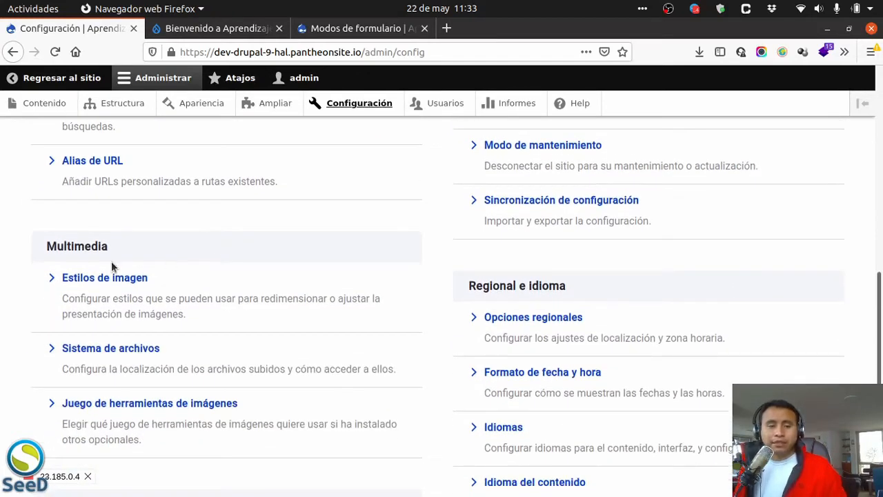
{"action": "left_click_drag", "start_coordinate": [566, 303], "coordinate": [464, 296]}
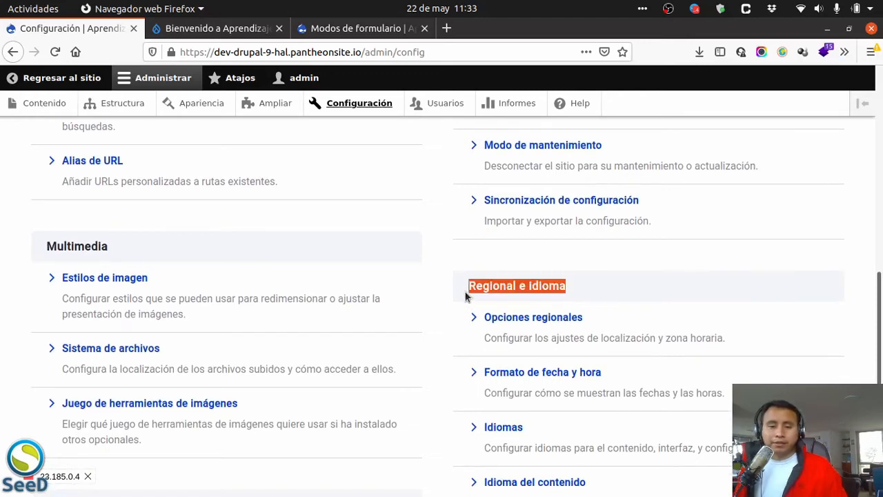
{"action": "scroll", "coordinate": [465, 297], "scroll_direction": "down", "scroll_amount": 4}
{"action": "scroll", "coordinate": [465, 296], "scroll_direction": "down", "scroll_amount": 1}
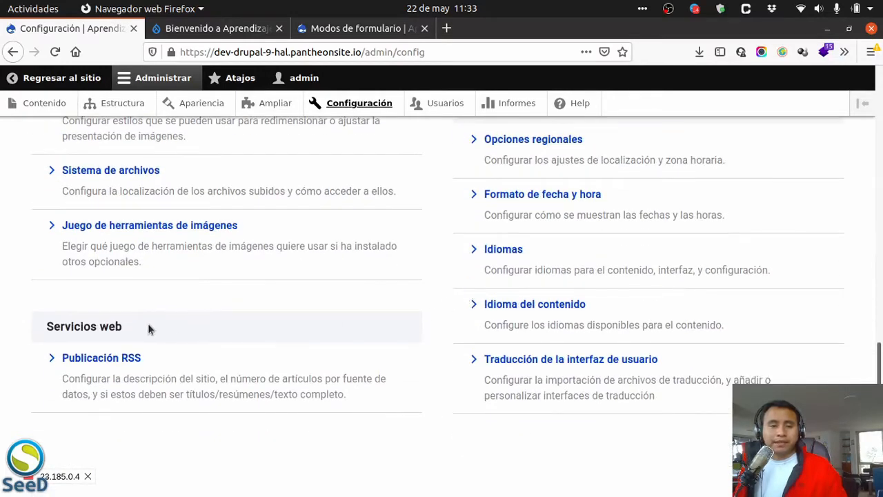
{"action": "left_click_drag", "start_coordinate": [140, 325], "coordinate": [41, 327]}
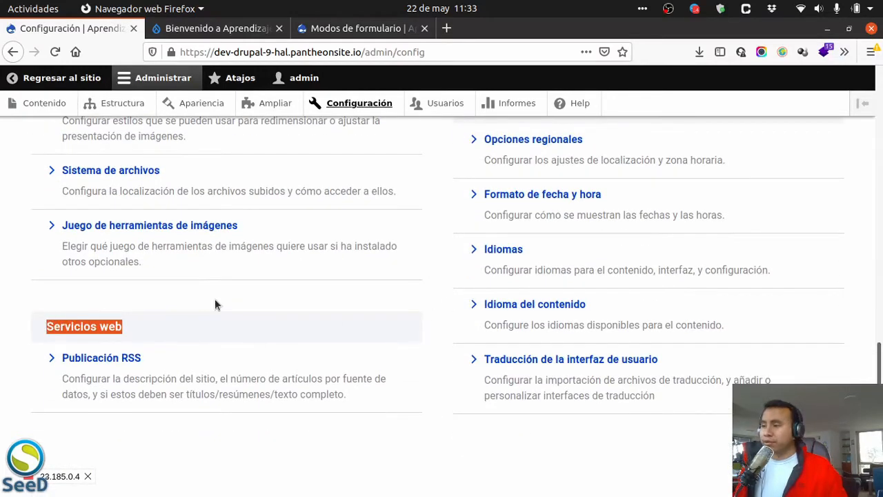
Open the Buscar páginas settings in the Búsqueda y meta datos section.
{"action": "scroll", "coordinate": [220, 293], "scroll_direction": "up", "scroll_amount": 12}
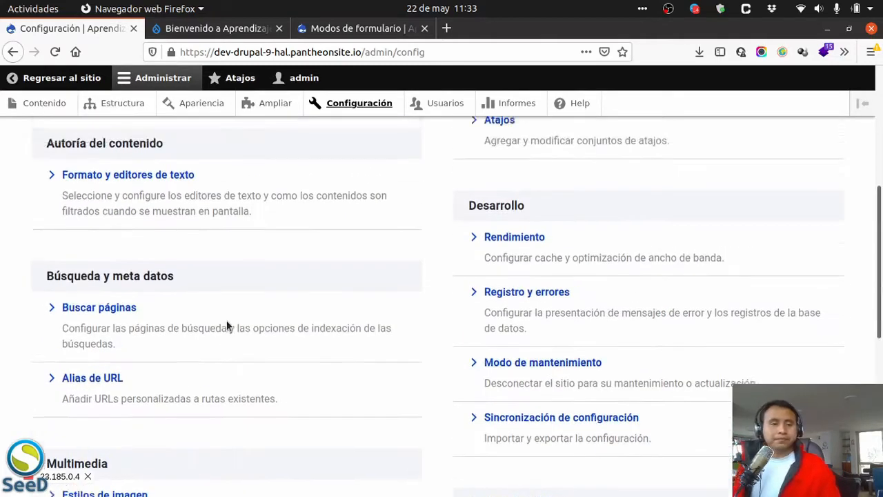
{"action": "scroll", "coordinate": [207, 260], "scroll_direction": "down", "scroll_amount": 5}
{"action": "scroll", "coordinate": [199, 262], "scroll_direction": "up", "scroll_amount": 5}
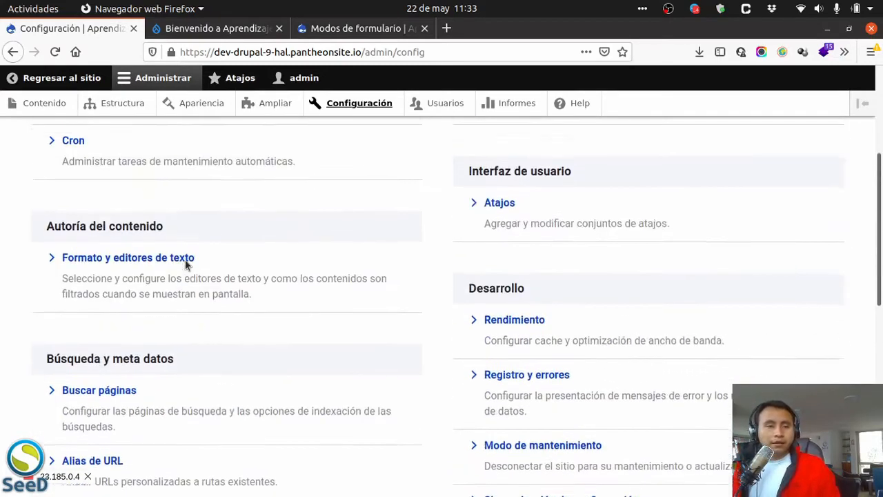
{"action": "scroll", "coordinate": [187, 261], "scroll_direction": "down", "scroll_amount": 3}
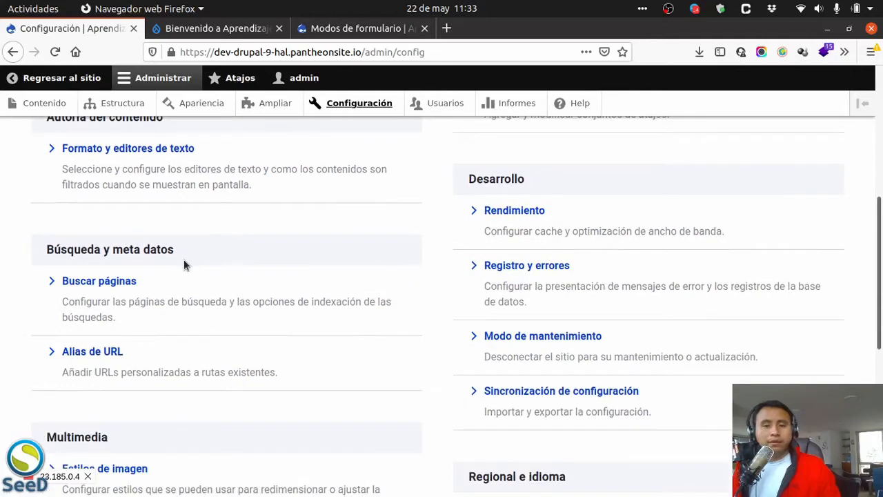
{"action": "scroll", "coordinate": [113, 248], "scroll_direction": "up", "scroll_amount": 5}
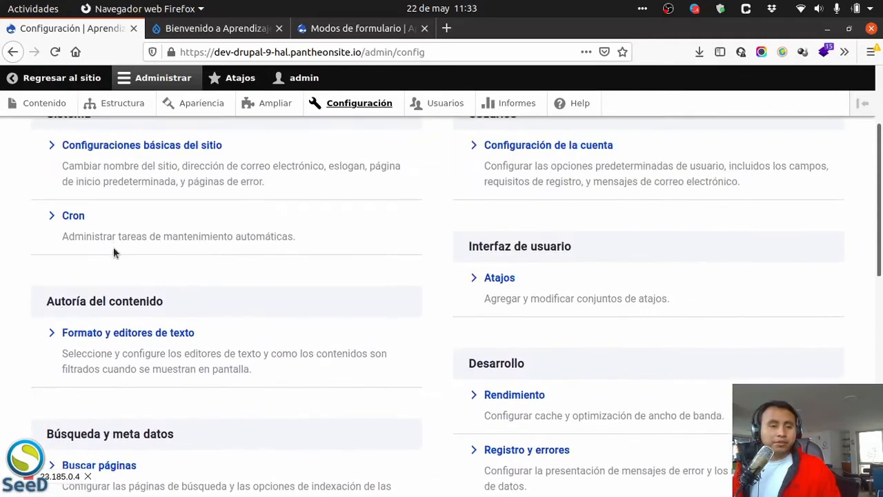
{"action": "scroll", "coordinate": [113, 247], "scroll_direction": "down", "scroll_amount": 6}
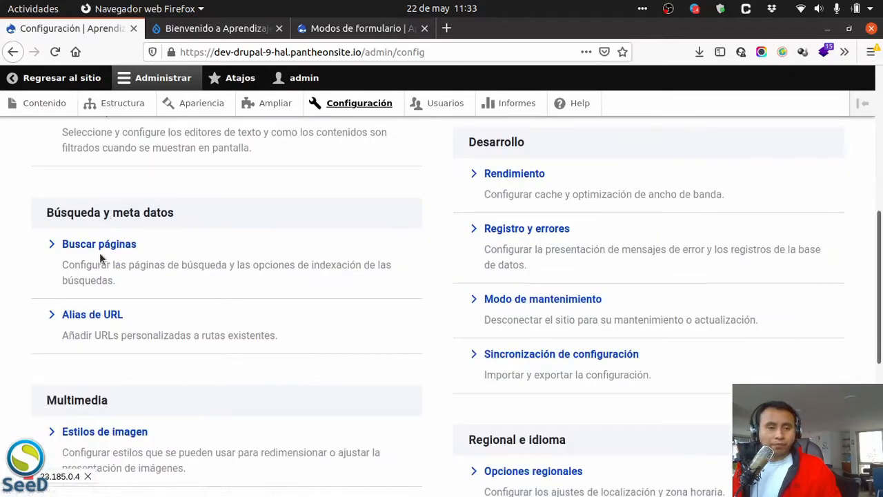
{"action": "left_click", "coordinate": [99, 249]}
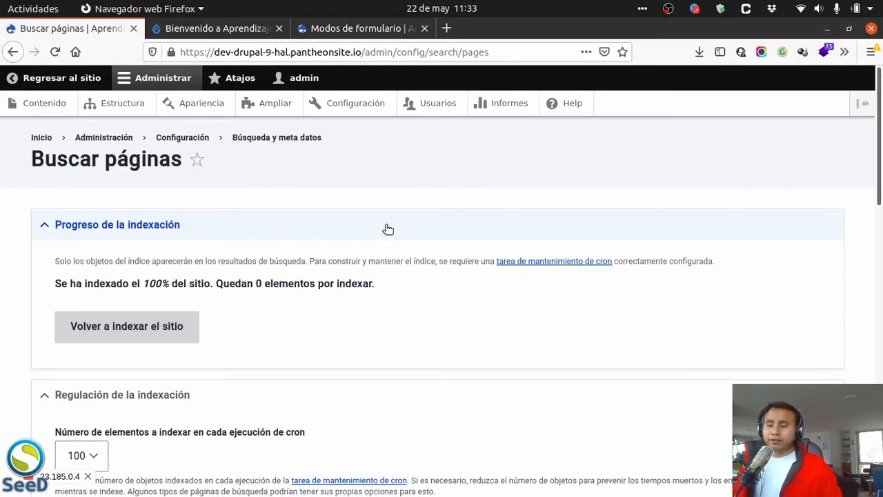
Open the Ampliar modules page in a new browser tab and switch to it.
{"action": "right_click", "coordinate": [277, 108]}
{"action": "left_click", "coordinate": [313, 113]}
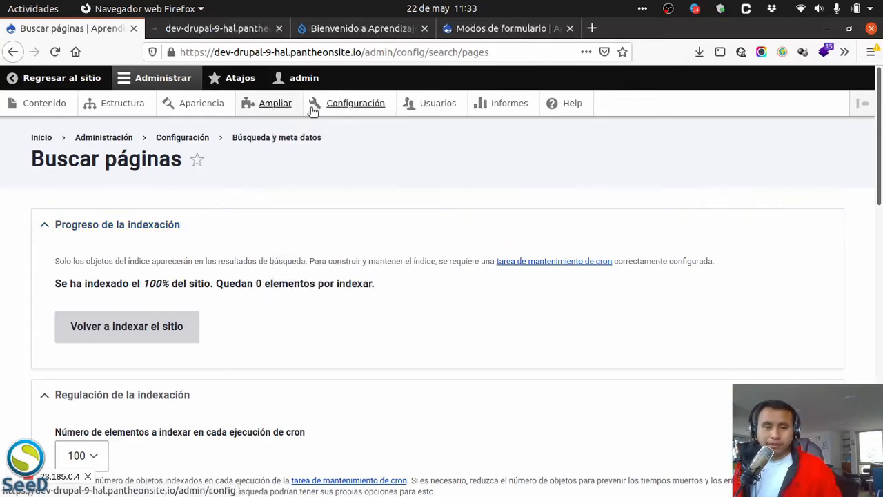
{"action": "left_click", "coordinate": [207, 29]}
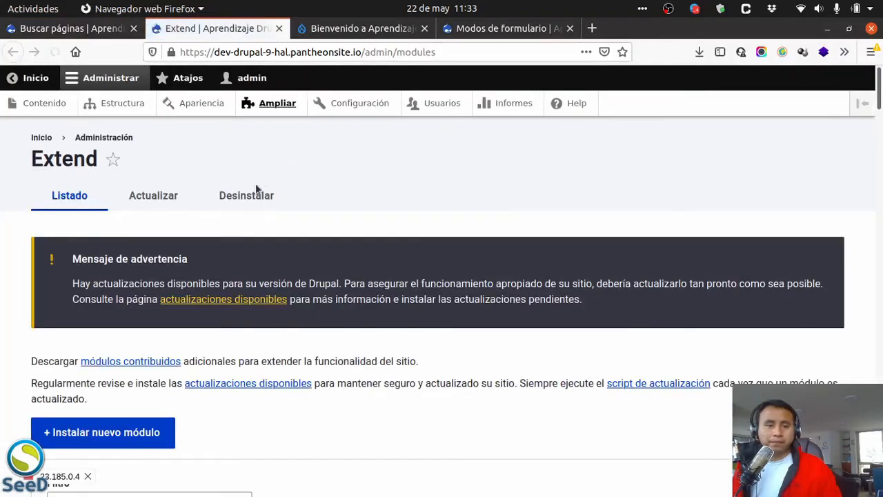
Filter the module list by "sea" and expand the details of the Search module.
{"action": "scroll", "coordinate": [242, 263], "scroll_direction": "down", "scroll_amount": 5}
{"action": "left_click", "coordinate": [112, 290]}
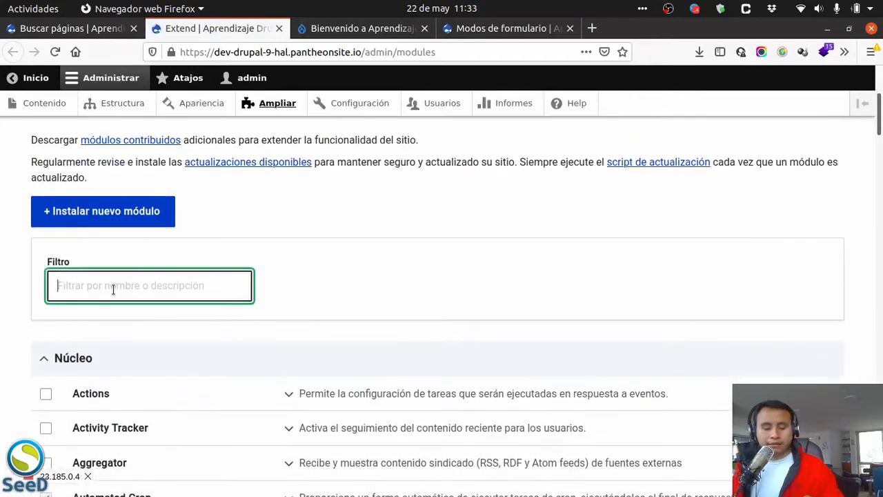
{"action": "type", "text": "seasr"}
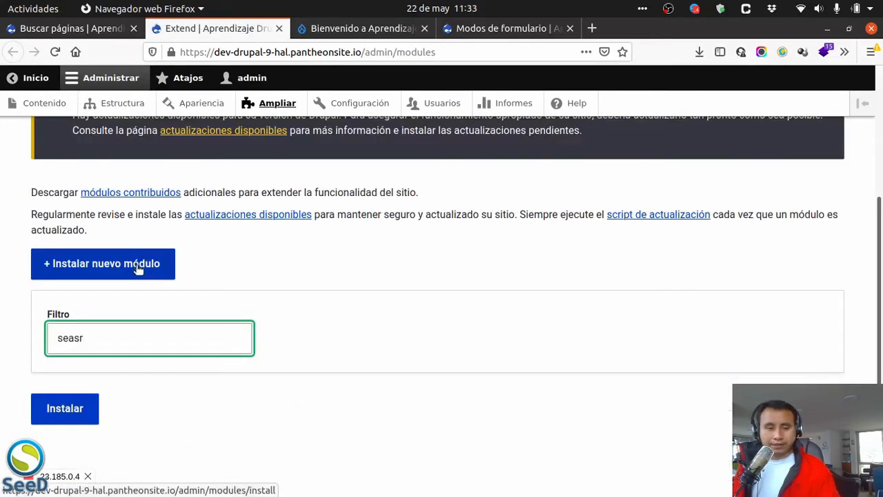
{"action": "key", "text": "BackSpace"}
{"action": "key", "text": "BackSpace"}
{"action": "scroll", "coordinate": [211, 320], "scroll_direction": "down", "scroll_amount": 2}
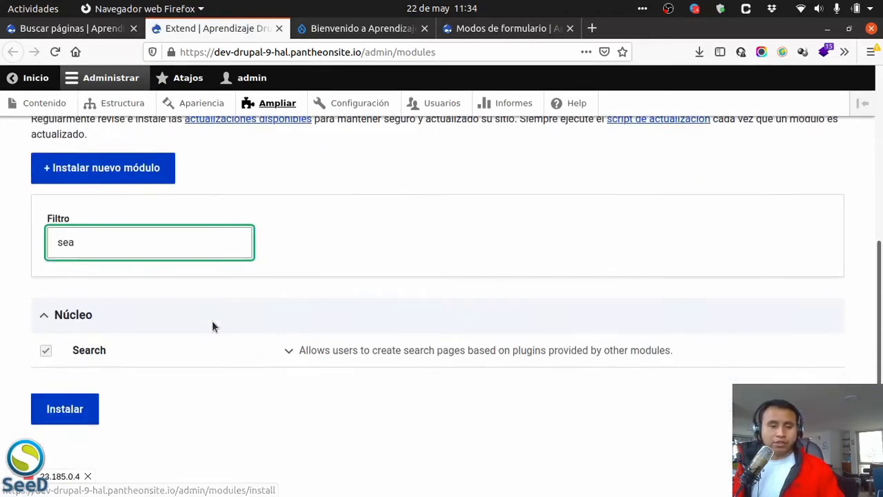
{"action": "left_click", "coordinate": [289, 350]}
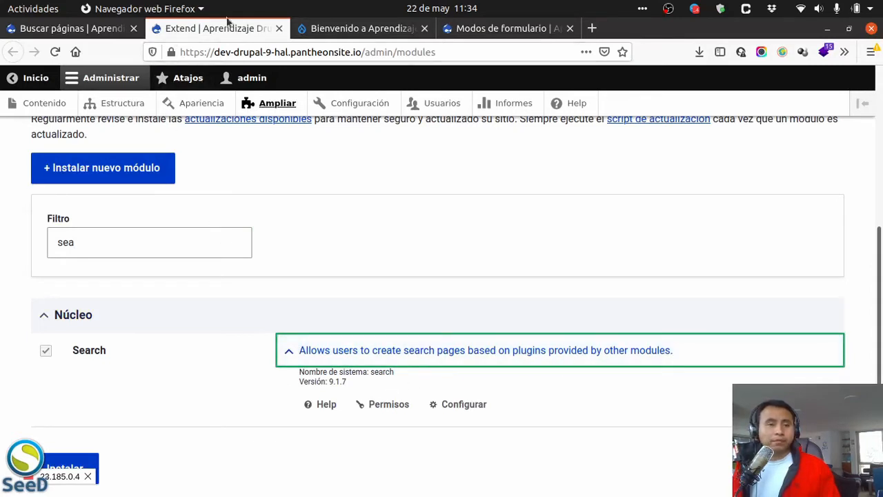
Return to the Buscar páginas settings and examine the indexing, logging and search page sections.
{"action": "left_click", "coordinate": [315, 30]}
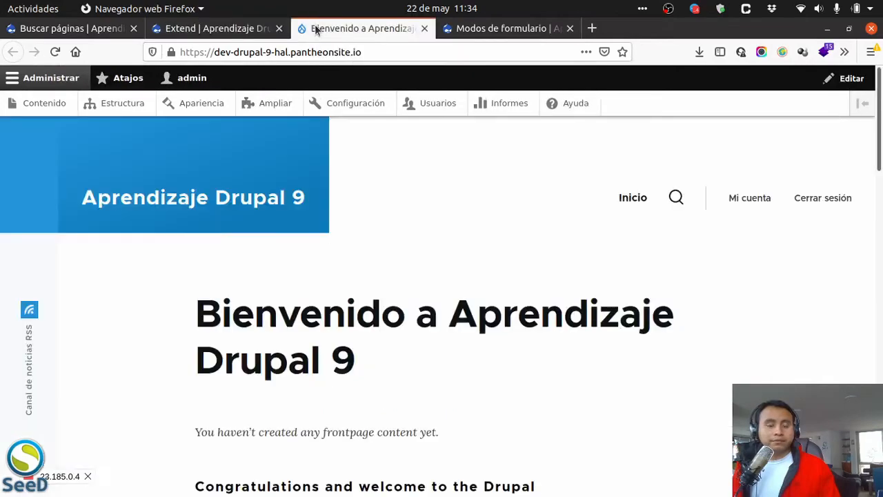
{"action": "left_click", "coordinate": [242, 28]}
{"action": "left_click", "coordinate": [71, 29]}
{"action": "scroll", "coordinate": [123, 331], "scroll_direction": "down", "scroll_amount": 1}
{"action": "scroll", "coordinate": [123, 331], "scroll_direction": "down", "scroll_amount": 10}
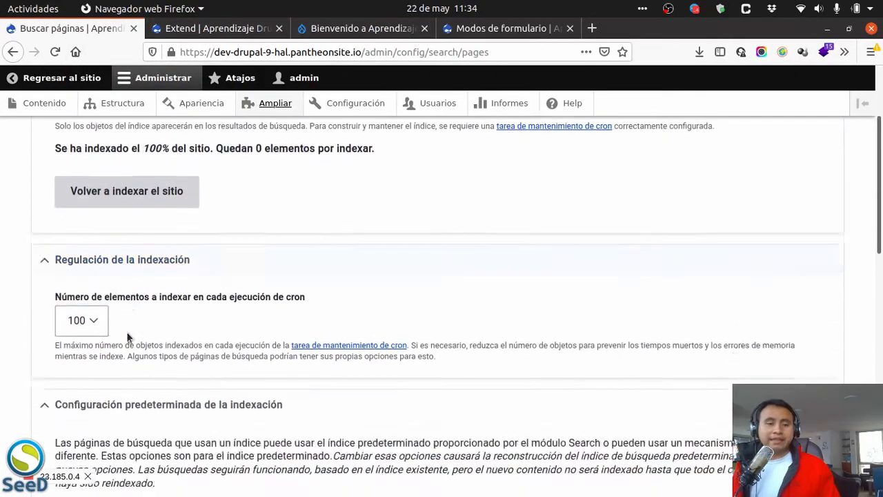
{"action": "scroll", "coordinate": [136, 351], "scroll_direction": "down", "scroll_amount": 3}
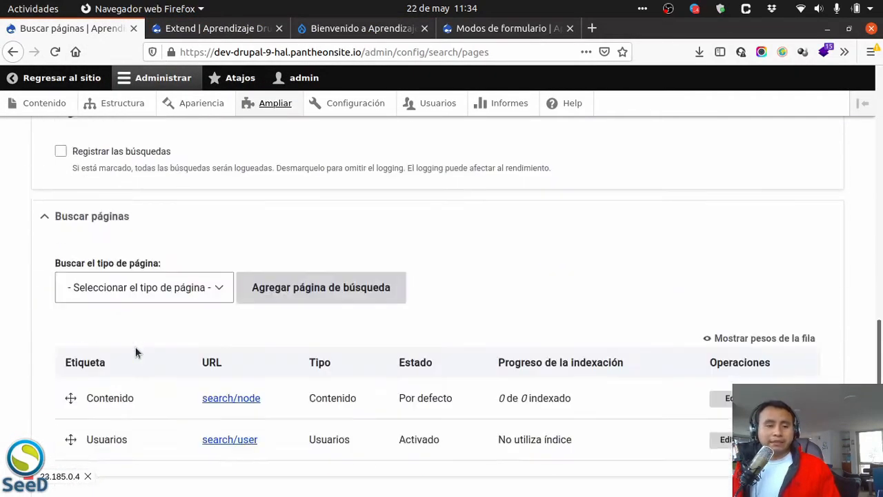
{"action": "scroll", "coordinate": [138, 359], "scroll_direction": "down", "scroll_amount": 2}
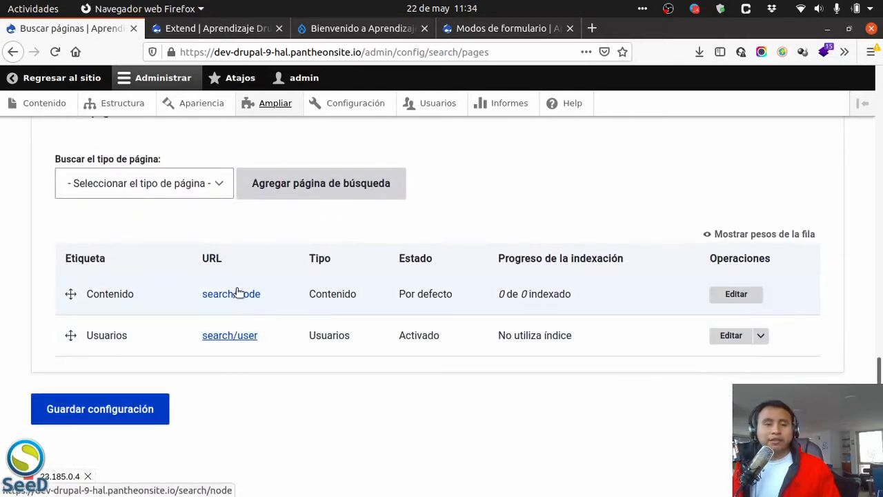
{"action": "scroll", "coordinate": [164, 271], "scroll_direction": "up", "scroll_amount": 4}
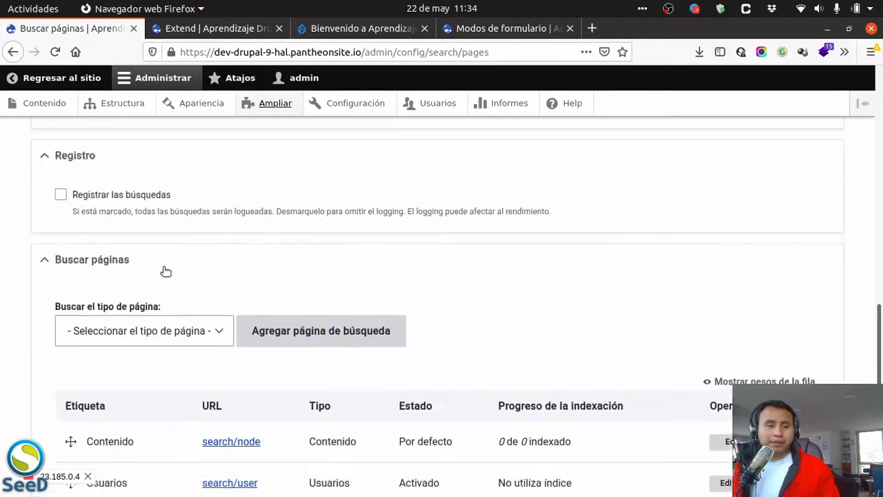
{"action": "scroll", "coordinate": [230, 271], "scroll_direction": "down", "scroll_amount": 3}
{"action": "scroll", "coordinate": [230, 272], "scroll_direction": "up", "scroll_amount": 15}
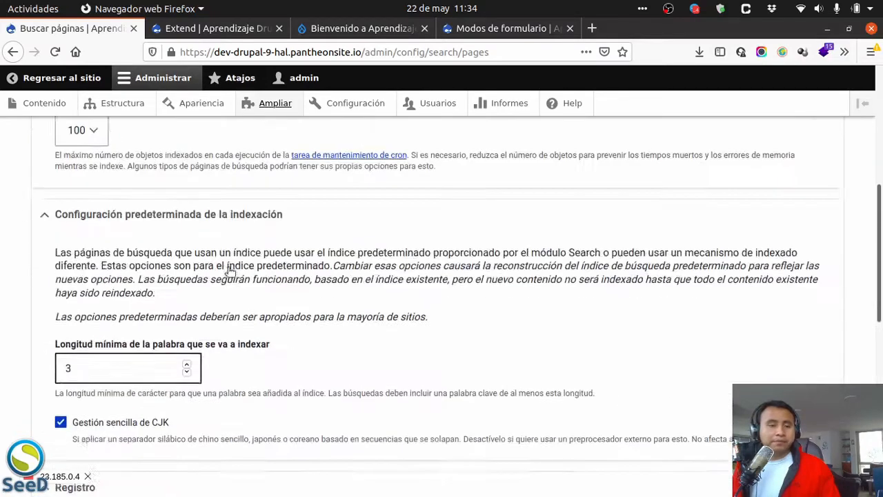
{"action": "scroll", "coordinate": [219, 273], "scroll_direction": "up", "scroll_amount": 3}
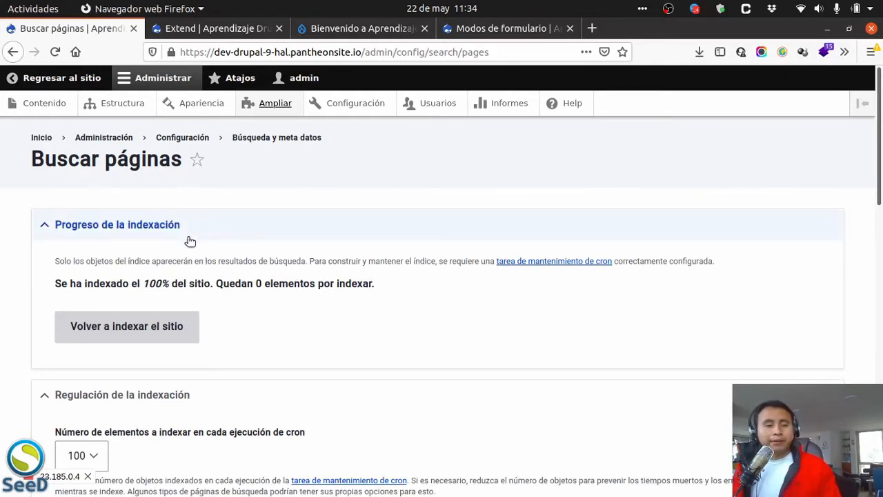
Highlight the Progreso de la indexación heading, then clear the selection.
{"action": "mouse_move", "coordinate": [189, 238]}
{"action": "left_mouse_down"}
{"action": "mouse_move", "coordinate": [96, 231]}
{"action": "mouse_move", "coordinate": [181, 226]}
{"action": "left_mouse_up"}
{"action": "left_click", "coordinate": [44, 225]}
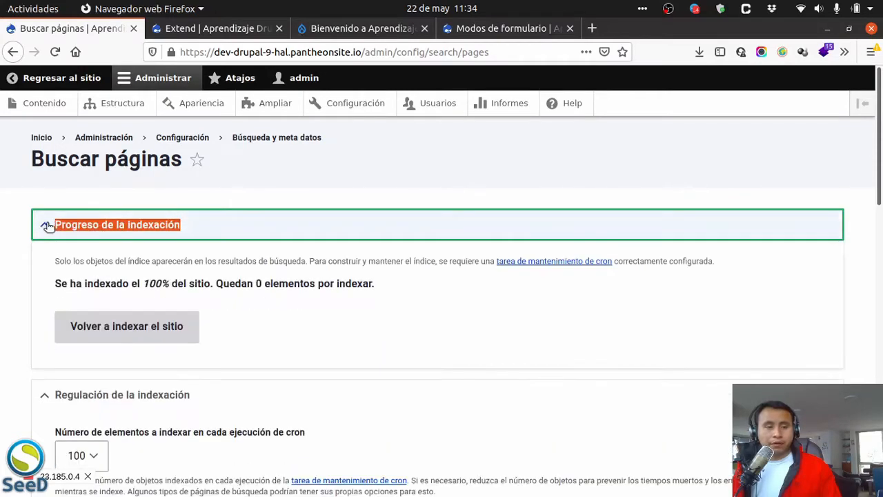
{"action": "left_click", "coordinate": [259, 192]}
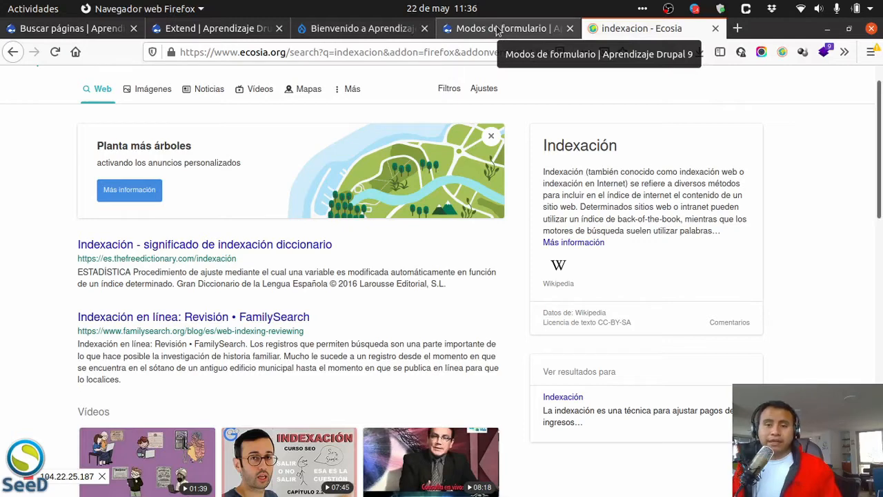
Switch from the Ecosia results back to Buscar páginas and examine the Regulación de la indexación section.
{"action": "left_click", "coordinate": [497, 31]}
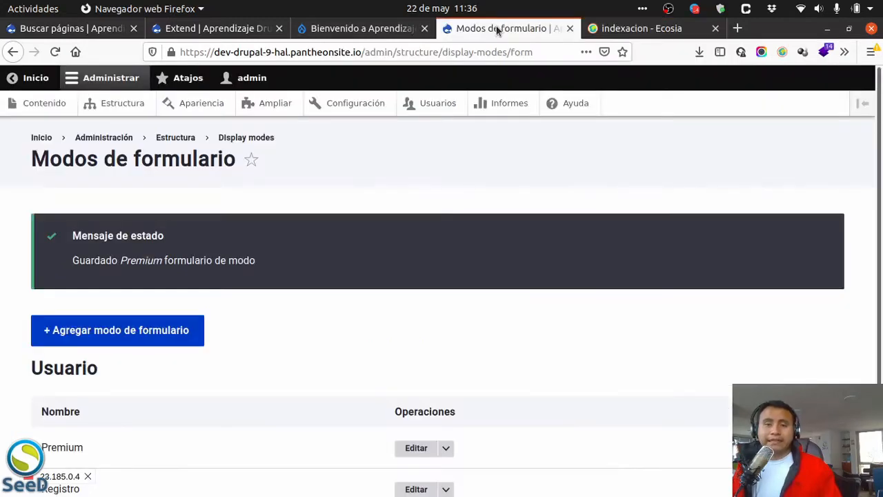
{"action": "left_click", "coordinate": [384, 31]}
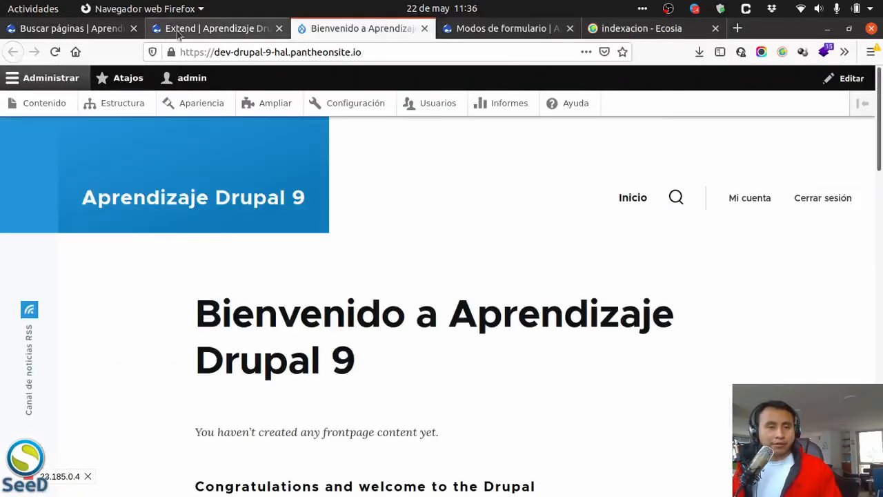
{"action": "left_click", "coordinate": [210, 28]}
{"action": "left_click", "coordinate": [81, 28]}
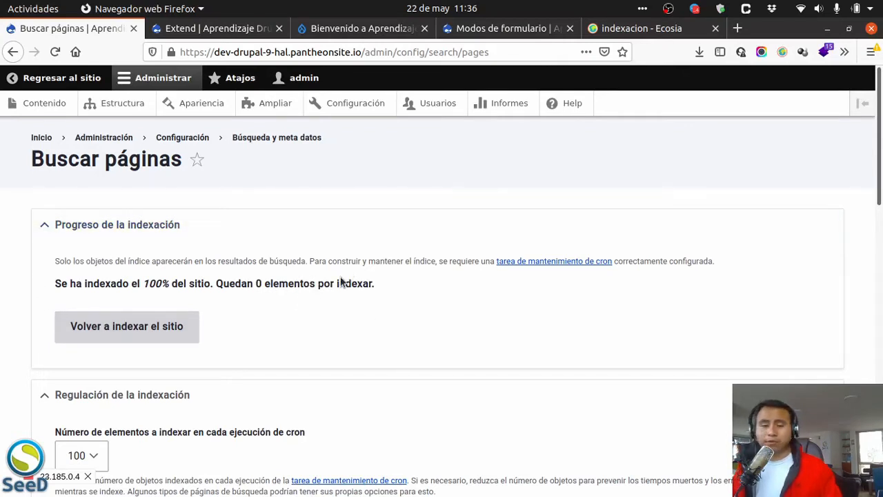
{"action": "scroll", "coordinate": [334, 297], "scroll_direction": "down", "scroll_amount": 3}
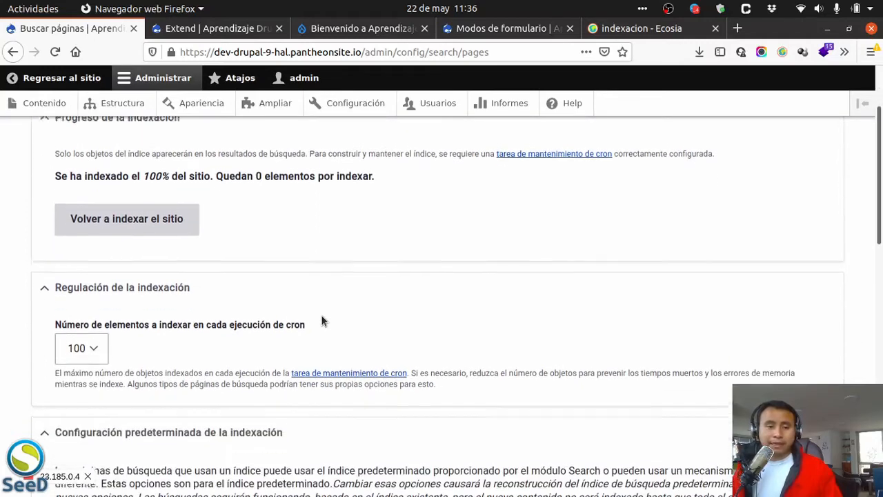
Switch to the Google Meet call in Chromium and show it in full screen.
{"action": "scroll", "coordinate": [322, 319], "scroll_direction": "up", "scroll_amount": 3}
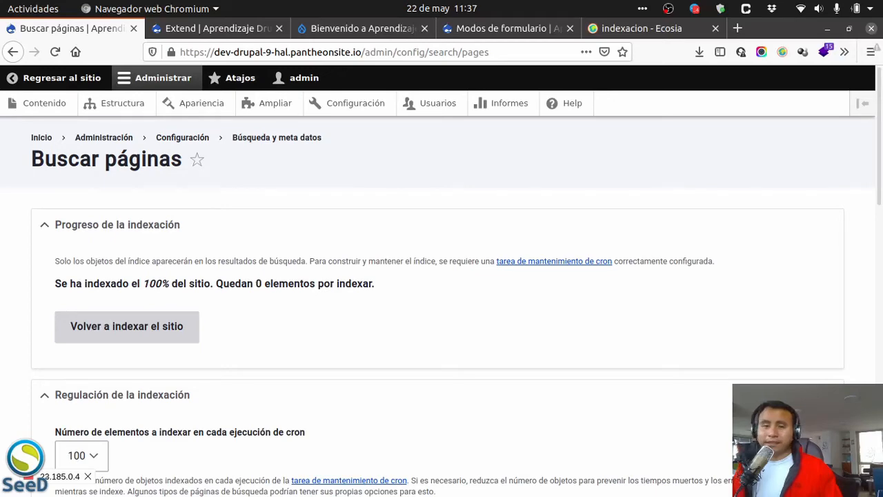
{"action": "key", "text": "alt+Tab"}
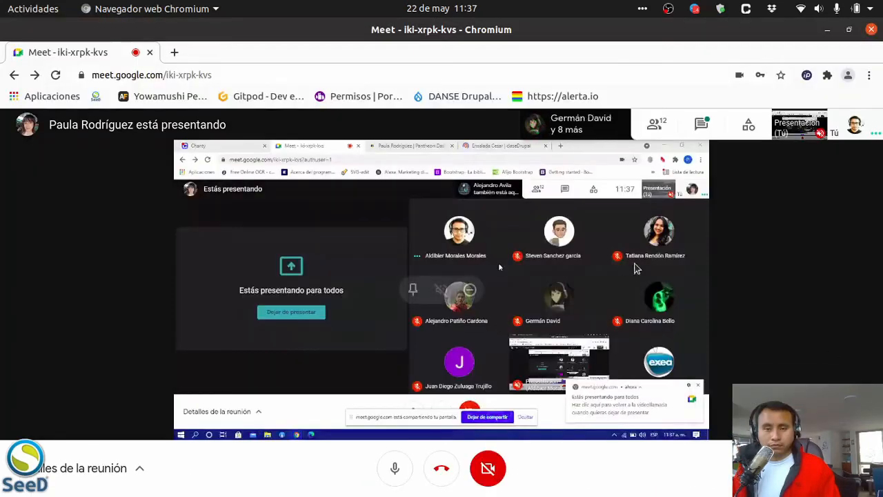
{"action": "key", "text": "F11"}
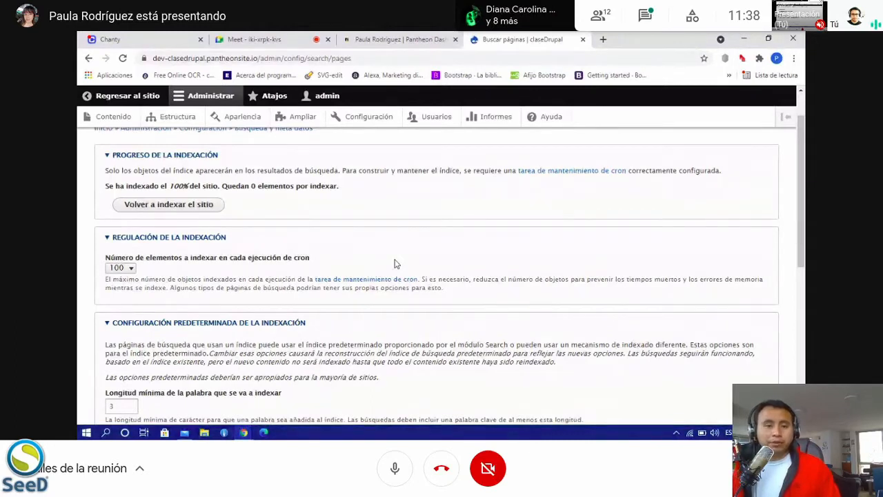
Open Contenido in a new tab from the shared Buscar páginas settings and examine the site's content list.
{"action": "scroll", "coordinate": [396, 262], "scroll_direction": "down", "scroll_amount": 1}
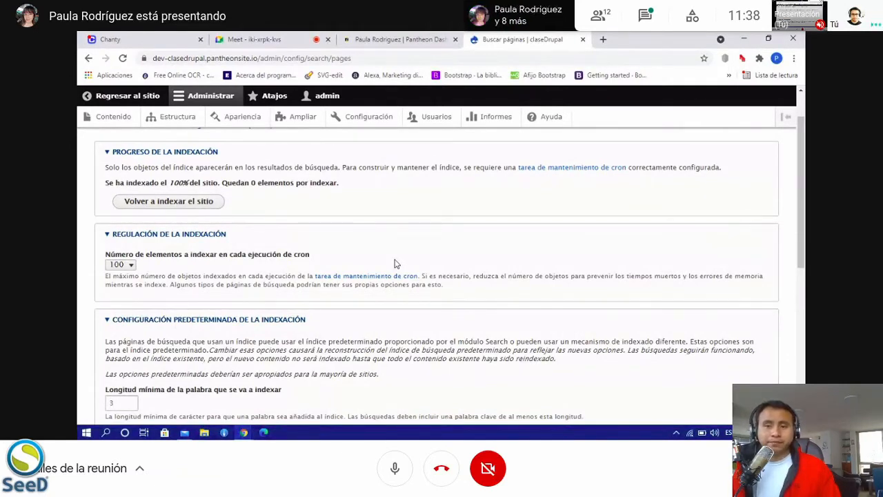
{"action": "right_click", "coordinate": [119, 120]}
{"action": "left_click", "coordinate": [186, 125]}
{"action": "left_click", "coordinate": [614, 38]}
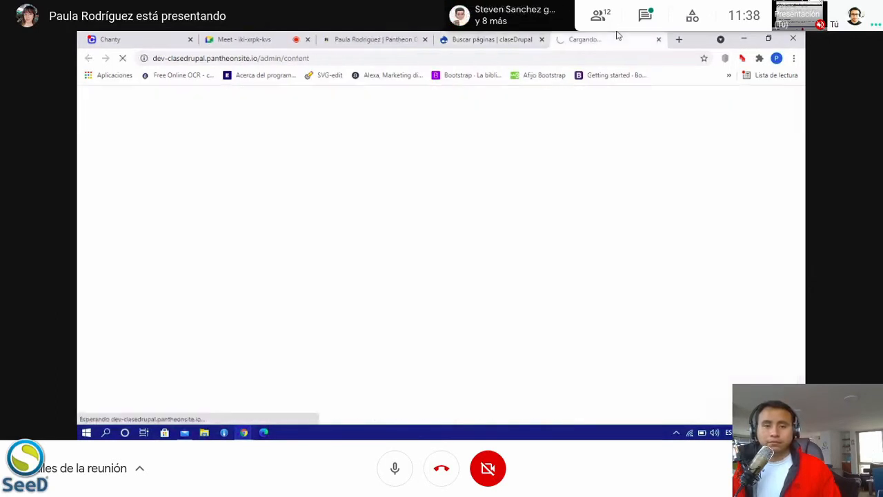
{"action": "scroll", "coordinate": [478, 196], "scroll_direction": "down", "scroll_amount": 3}
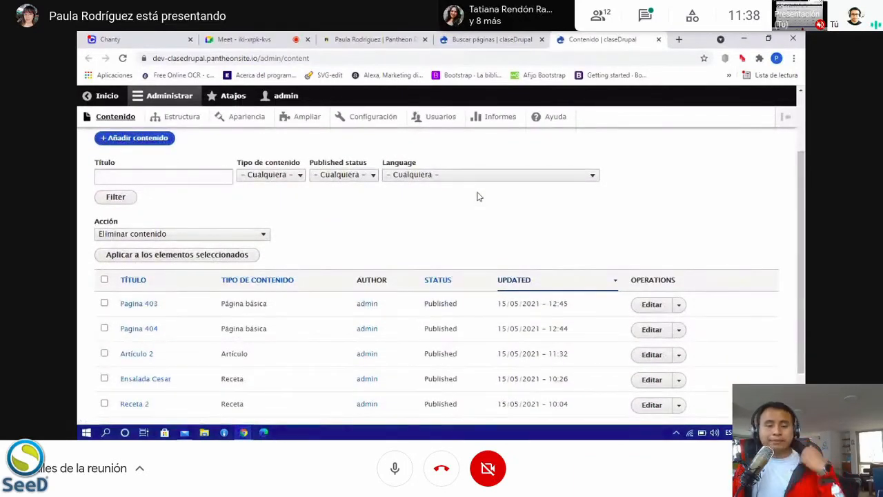
{"action": "scroll", "coordinate": [488, 246], "scroll_direction": "down", "scroll_amount": 3}
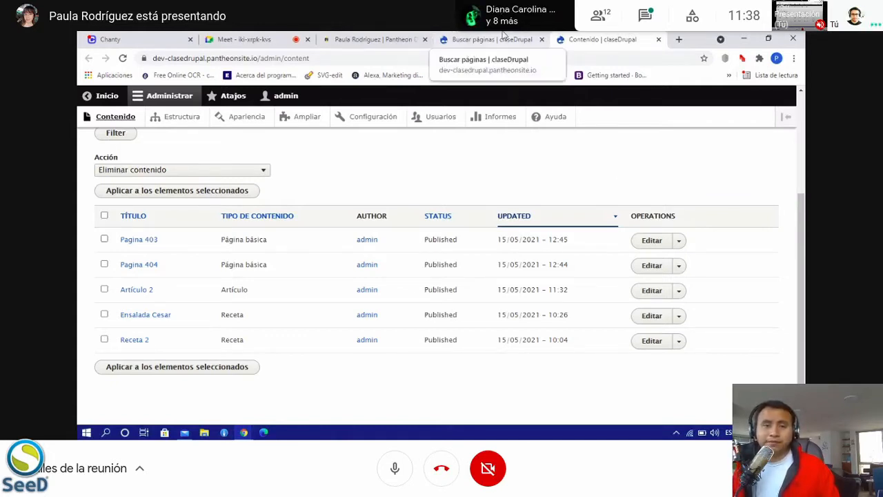
Go to the claseDrupal front page and search the site for "Ensalada", examining the results.
{"action": "left_click", "coordinate": [105, 96]}
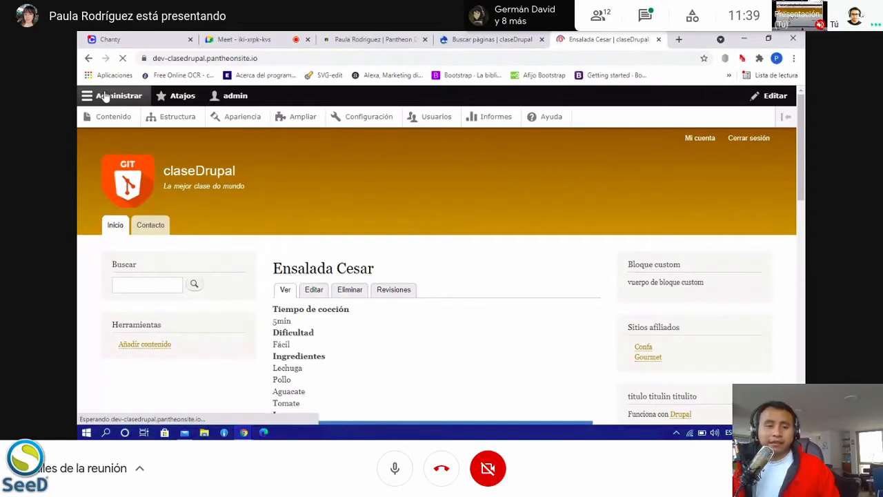
{"action": "left_click", "coordinate": [140, 285]}
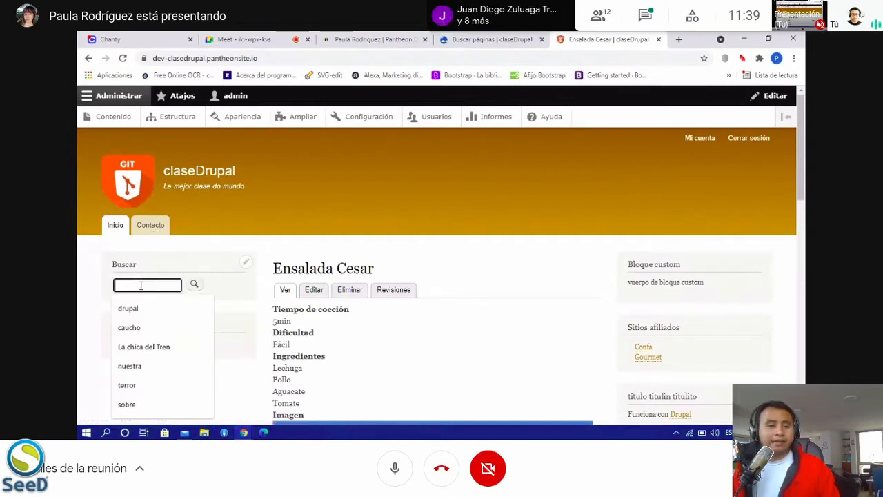
{"action": "type", "text": "Ensalada"}
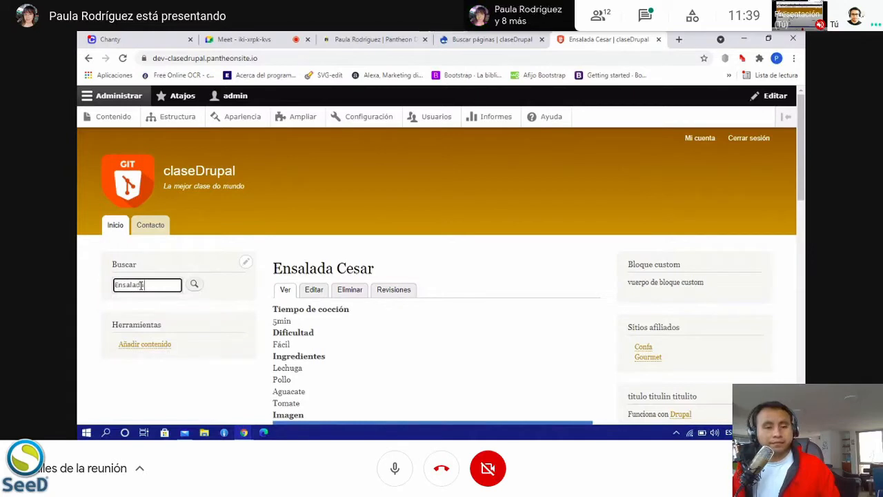
{"action": "left_click", "coordinate": [196, 287]}
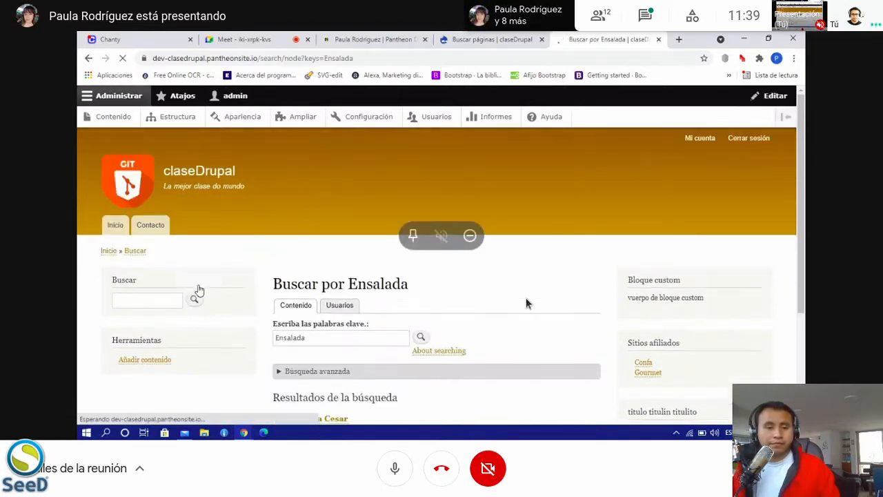
{"action": "scroll", "coordinate": [523, 280], "scroll_direction": "down", "scroll_amount": 2}
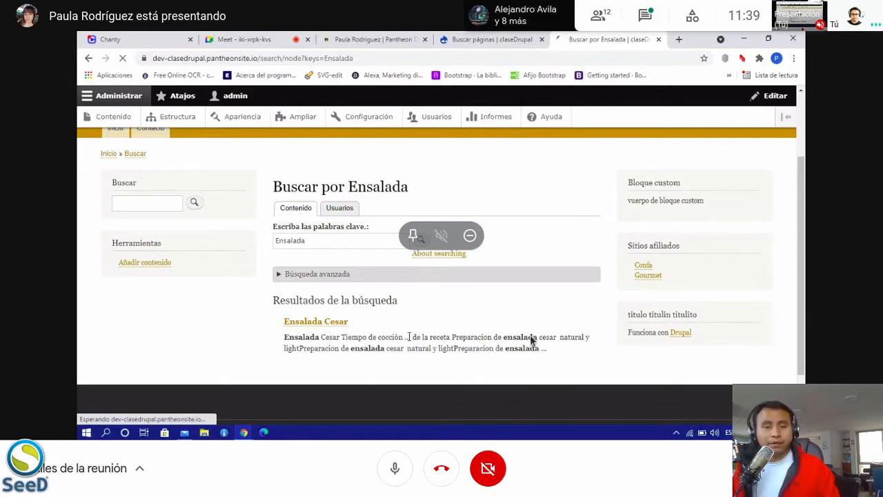
Show the Usuarios search page, then return to the Contenido search page.
{"action": "left_click", "coordinate": [343, 215]}
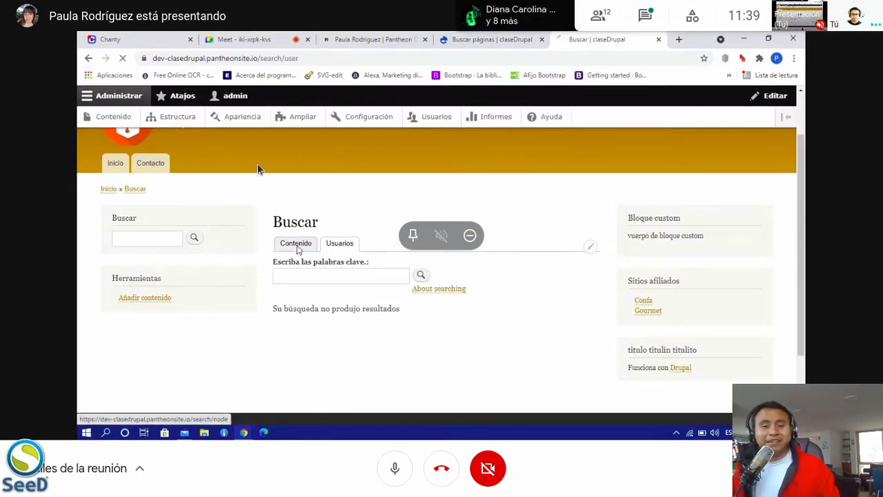
{"action": "left_click", "coordinate": [297, 247]}
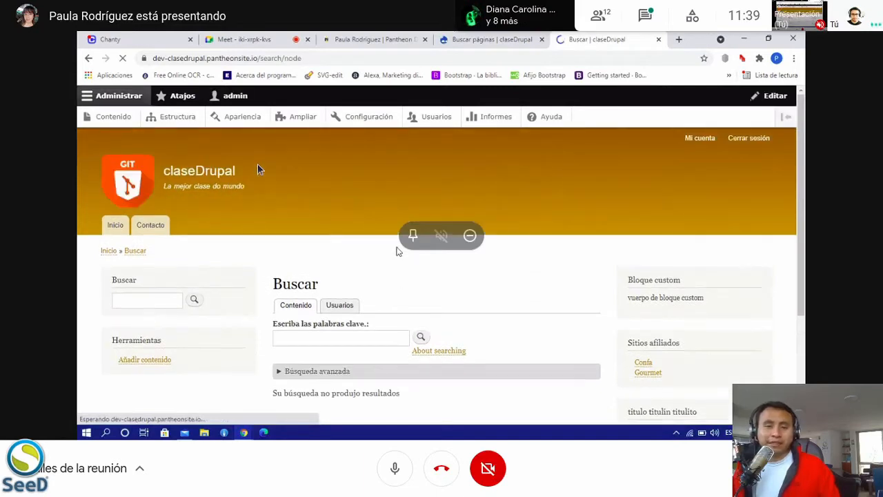
{"action": "scroll", "coordinate": [335, 221], "scroll_direction": "down", "scroll_amount": 1}
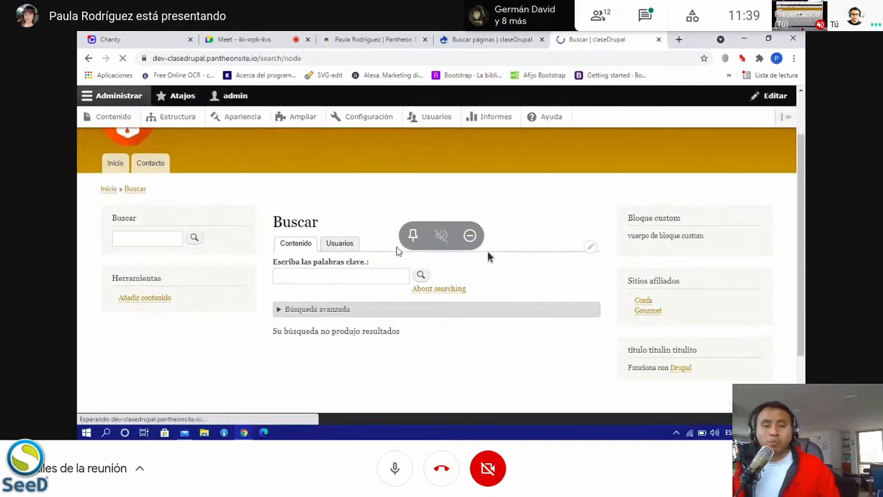
{"action": "scroll", "coordinate": [397, 250], "scroll_direction": "down", "scroll_amount": 1}
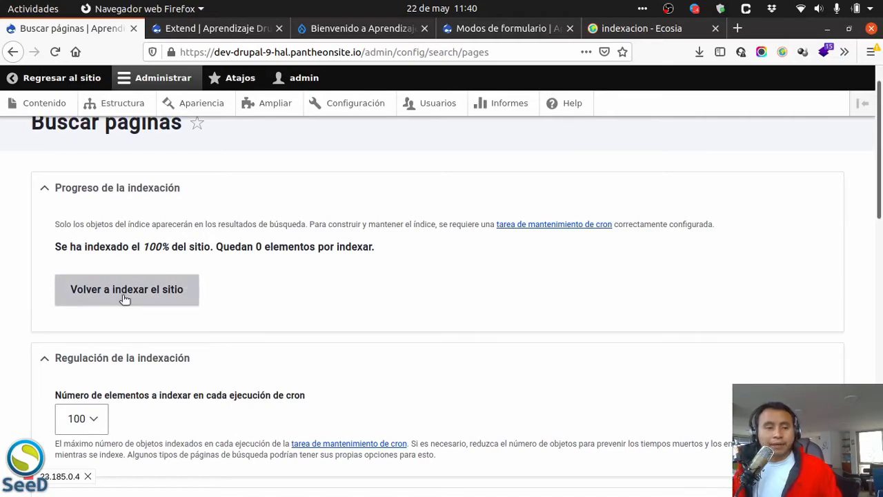
Return to Buscar páginas in Firefox and examine the options for the number of elements indexed per cron run.
{"action": "scroll", "coordinate": [392, 238], "scroll_direction": "down", "scroll_amount": 3}
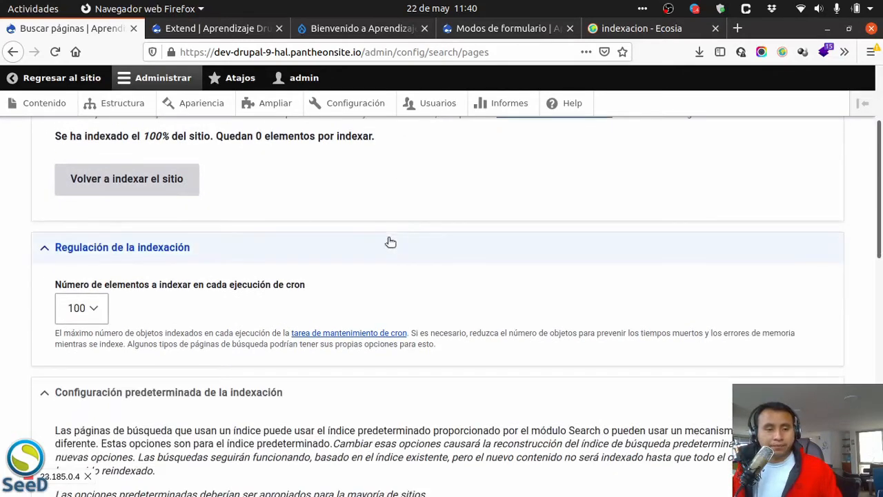
{"action": "scroll", "coordinate": [380, 252], "scroll_direction": "down", "scroll_amount": 2}
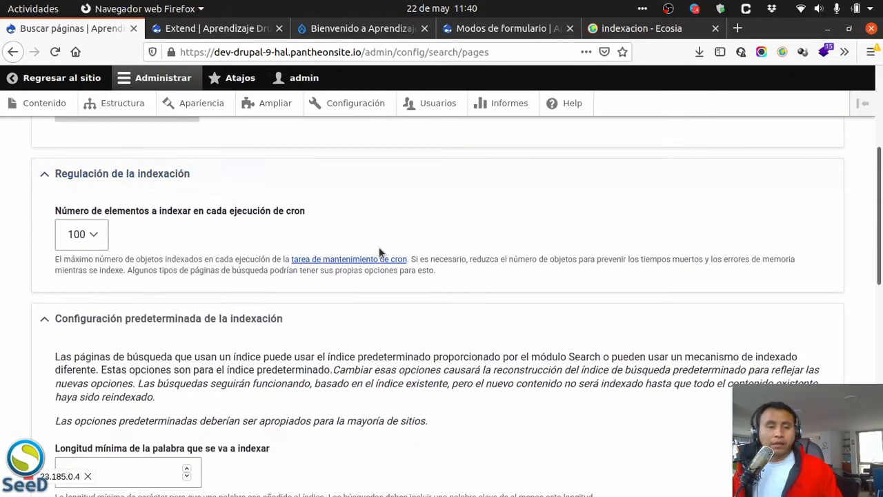
{"action": "scroll", "coordinate": [374, 256], "scroll_direction": "up", "scroll_amount": 3}
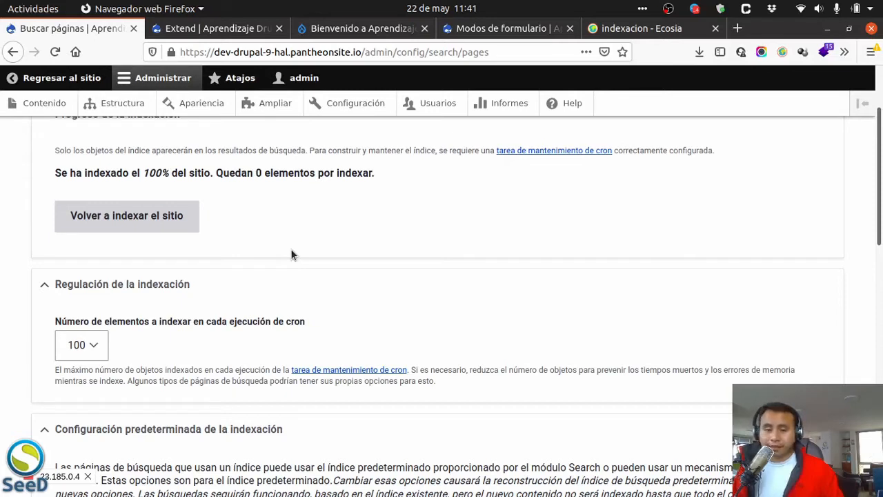
{"action": "left_click", "coordinate": [104, 351]}
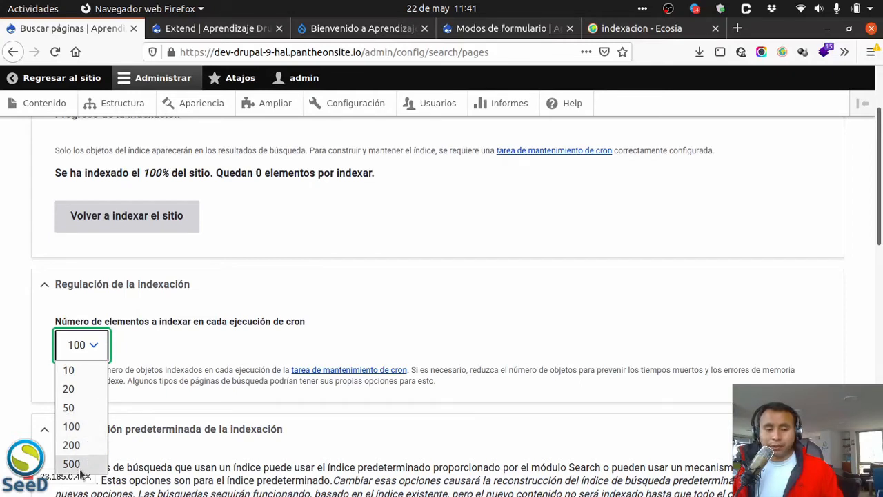
{"action": "left_click", "coordinate": [129, 337]}
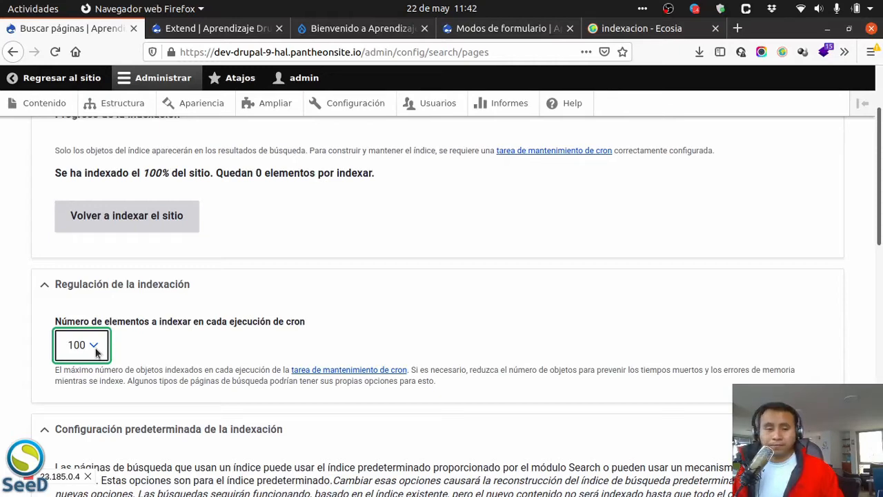
Examine the Configuración predeterminada de la indexación section, including the minimum word length and the CJK handling option.
{"action": "scroll", "coordinate": [97, 353], "scroll_direction": "down", "scroll_amount": 5}
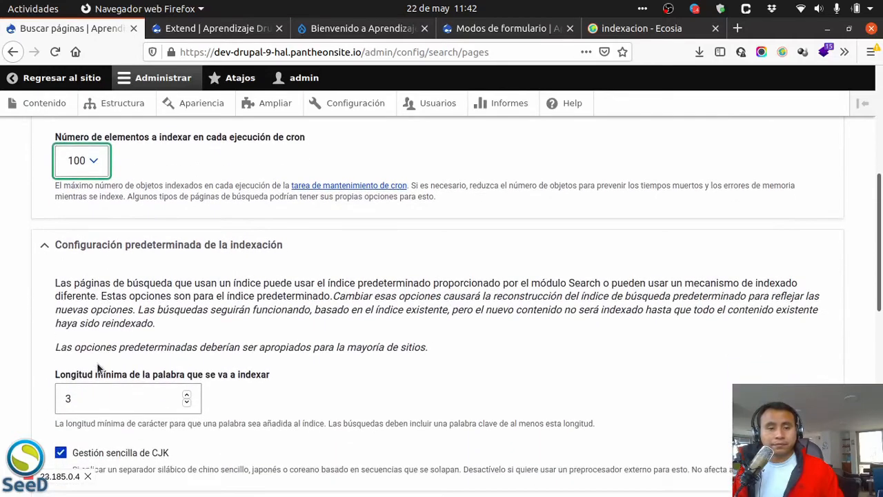
{"action": "scroll", "coordinate": [98, 367], "scroll_direction": "down", "scroll_amount": 2}
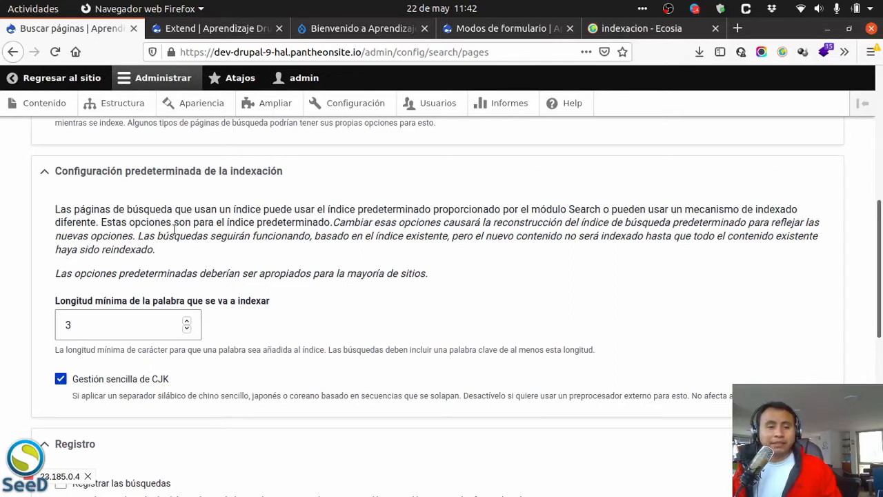
{"action": "scroll", "coordinate": [129, 217], "scroll_direction": "down", "scroll_amount": 1}
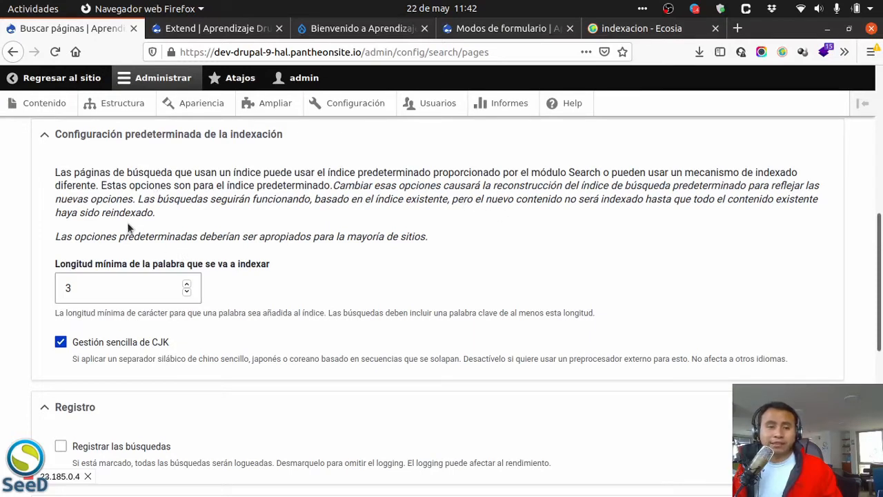
{"action": "scroll", "coordinate": [40, 243], "scroll_direction": "down", "scroll_amount": 2}
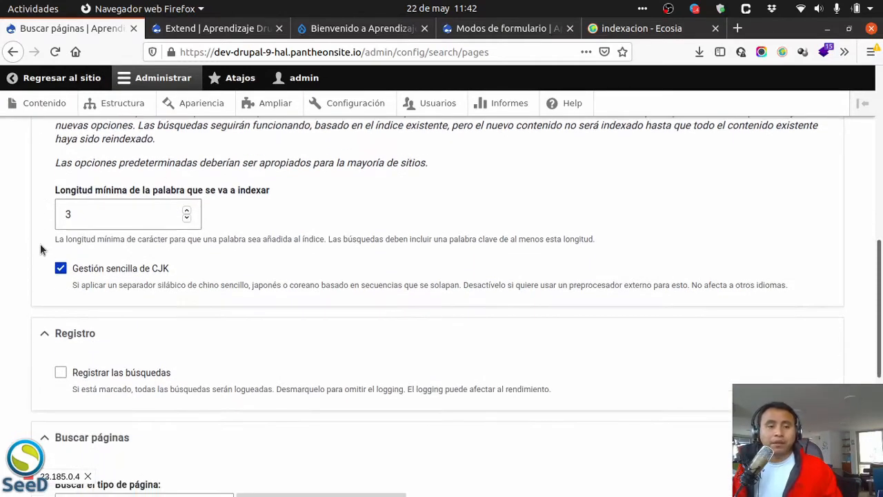
{"action": "scroll", "coordinate": [39, 238], "scroll_direction": "down", "scroll_amount": 1}
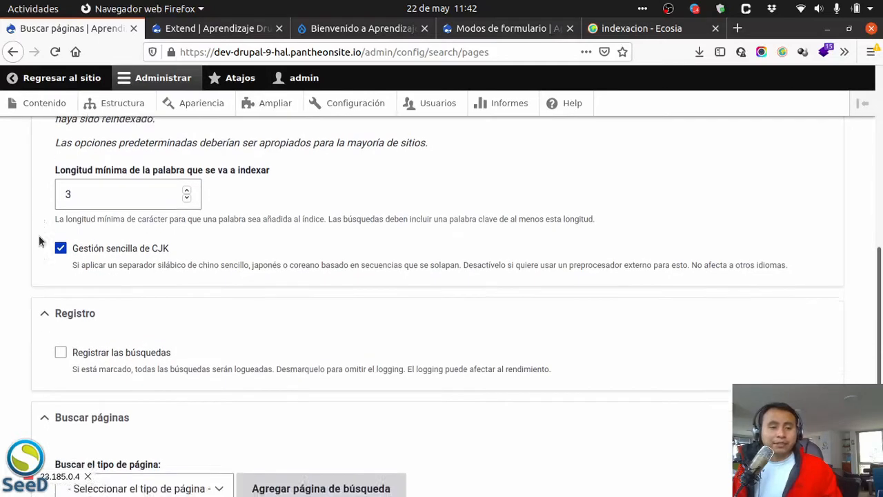
{"action": "scroll", "coordinate": [36, 243], "scroll_direction": "up", "scroll_amount": 5}
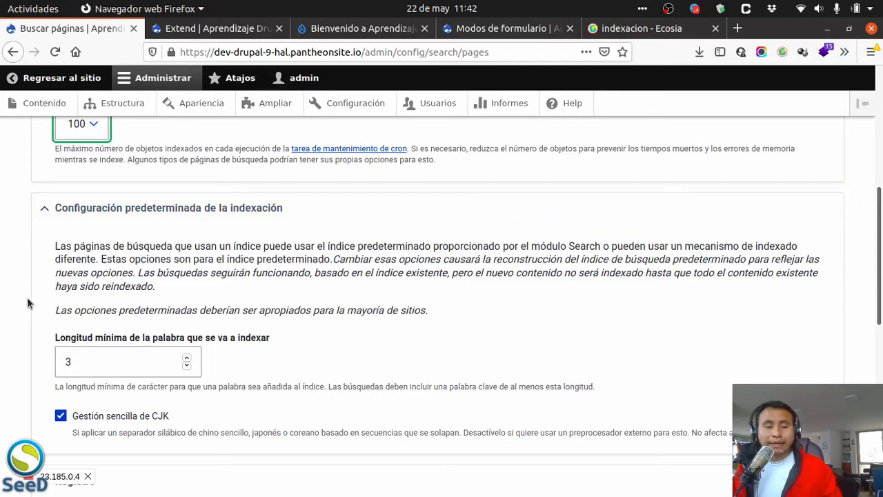
Set the minimum length of words to index to 5 in the default indexing configuration.
{"action": "scroll", "coordinate": [27, 301], "scroll_direction": "down", "scroll_amount": 2}
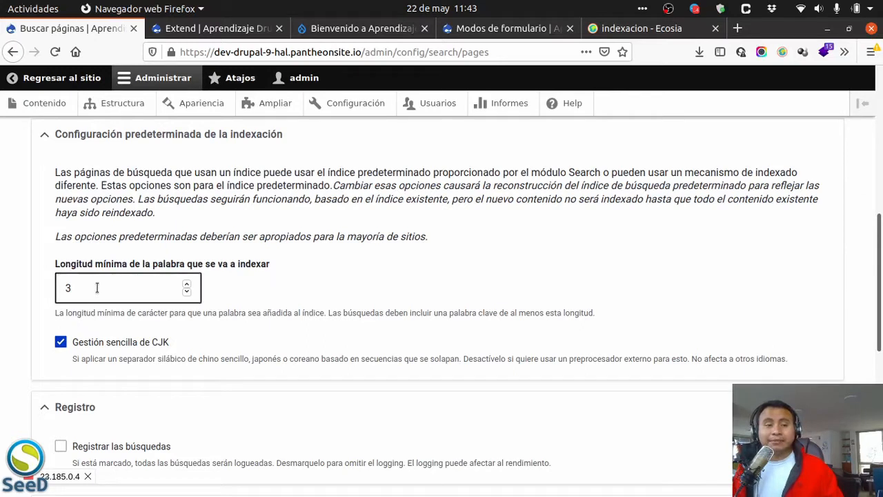
{"action": "left_click_drag", "start_coordinate": [97, 287], "coordinate": [55, 276]}
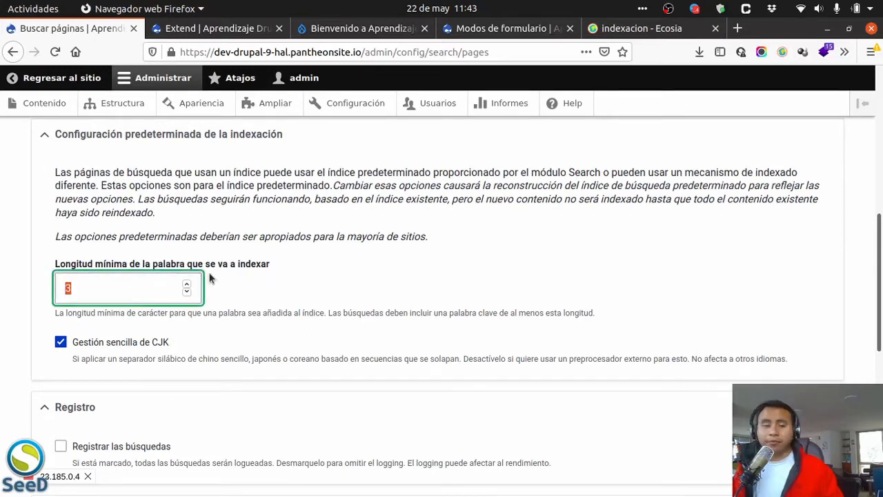
{"action": "left_click", "coordinate": [187, 284]}
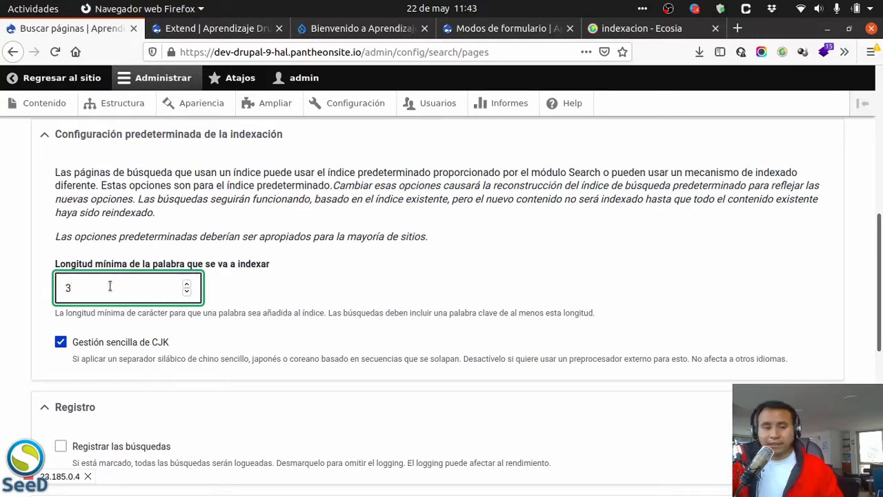
{"action": "key", "text": "BackSpace"}
{"action": "type", "text": "5"}
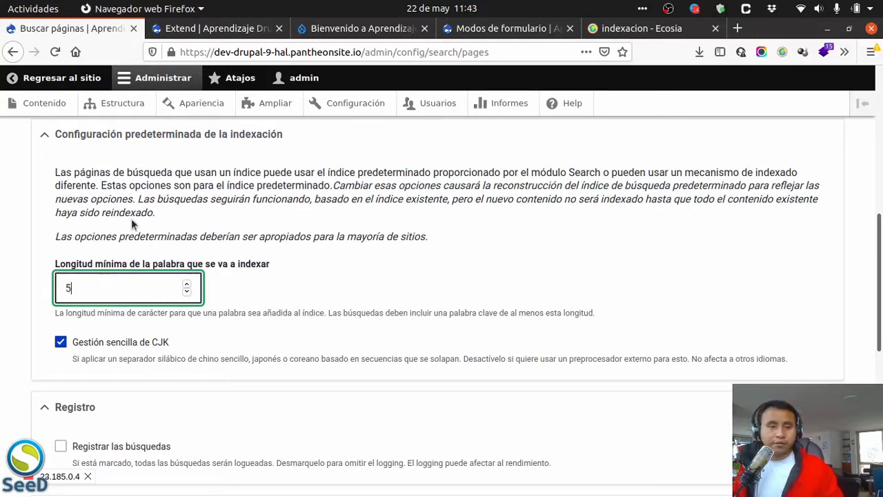
{"action": "left_click", "coordinate": [19, 302]}
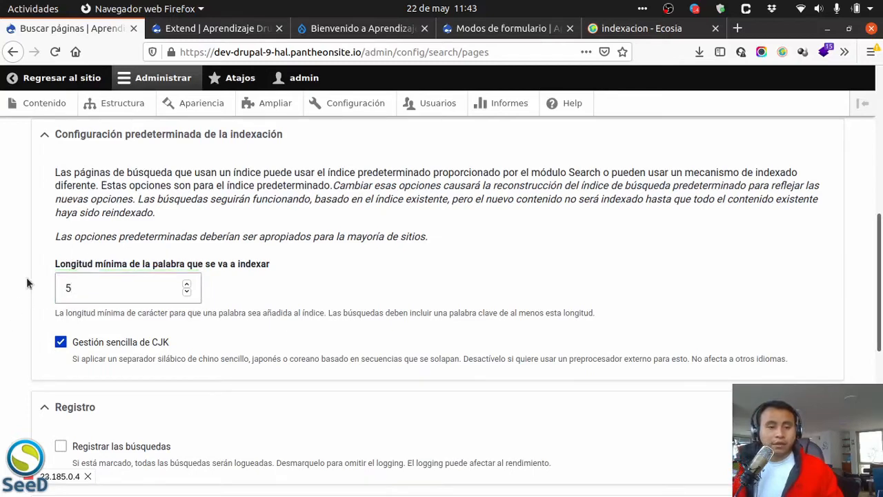
Examine the CJK handling option, the Registro section and the list of search pages on Buscar páginas.
{"action": "scroll", "coordinate": [30, 278], "scroll_direction": "down", "scroll_amount": 3}
{"action": "scroll", "coordinate": [43, 284], "scroll_direction": "up", "scroll_amount": 2}
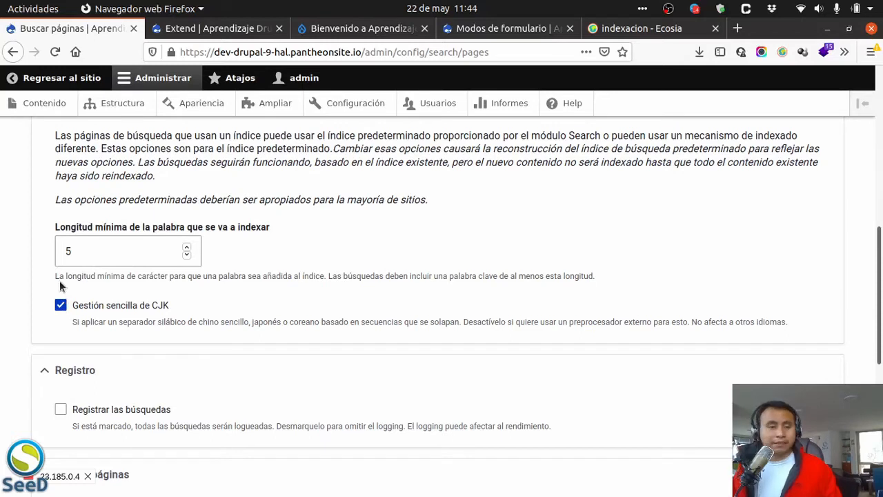
{"action": "scroll", "coordinate": [27, 278], "scroll_direction": "down", "scroll_amount": 3}
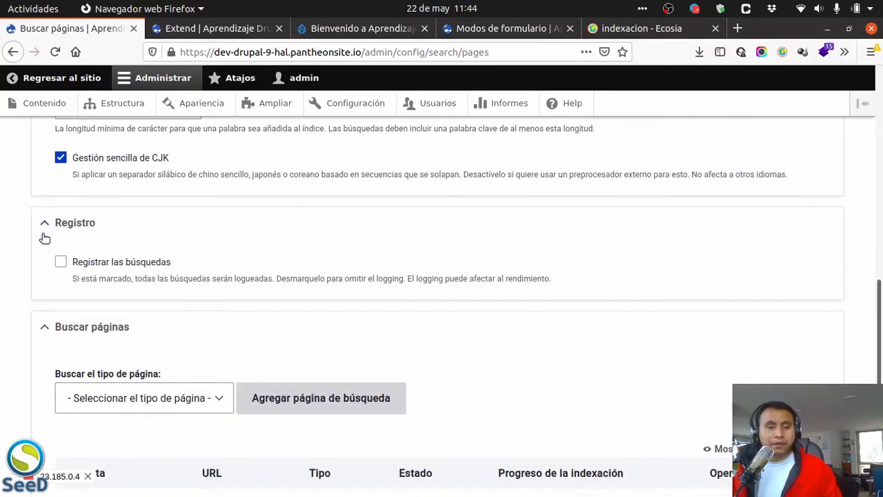
{"action": "scroll", "coordinate": [42, 234], "scroll_direction": "up", "scroll_amount": 2}
{"action": "scroll", "coordinate": [43, 235], "scroll_direction": "down", "scroll_amount": 4}
{"action": "scroll", "coordinate": [43, 235], "scroll_direction": "down", "scroll_amount": 3}
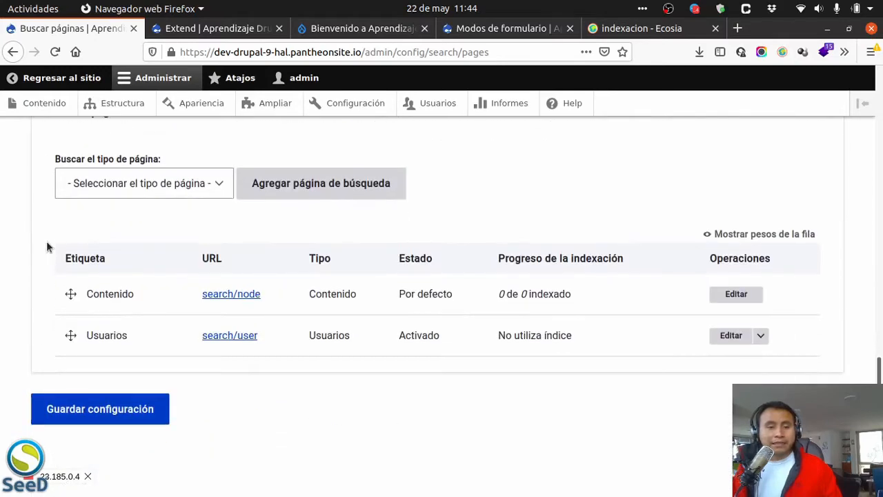
Save the Buscar páginas configuration and check the Progreso de la indexación section.
{"action": "left_click", "coordinate": [104, 407]}
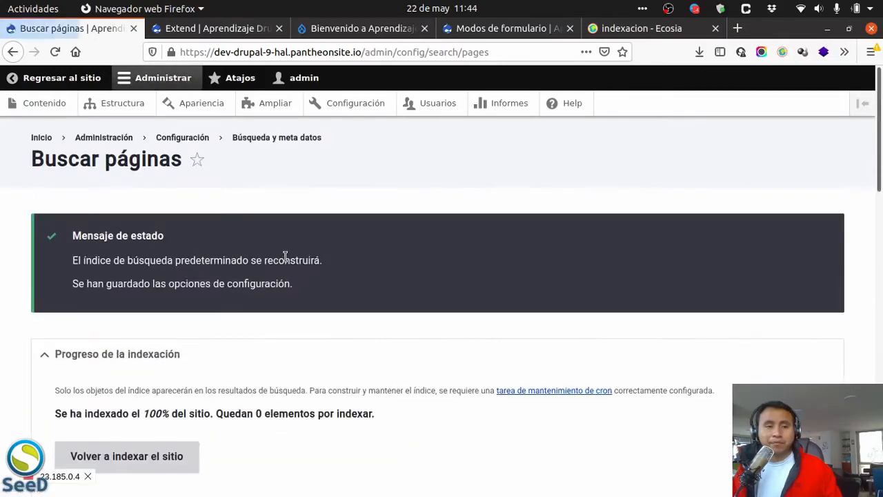
{"action": "scroll", "coordinate": [289, 285], "scroll_direction": "down", "scroll_amount": 2}
{"action": "scroll", "coordinate": [288, 285], "scroll_direction": "down", "scroll_amount": 1}
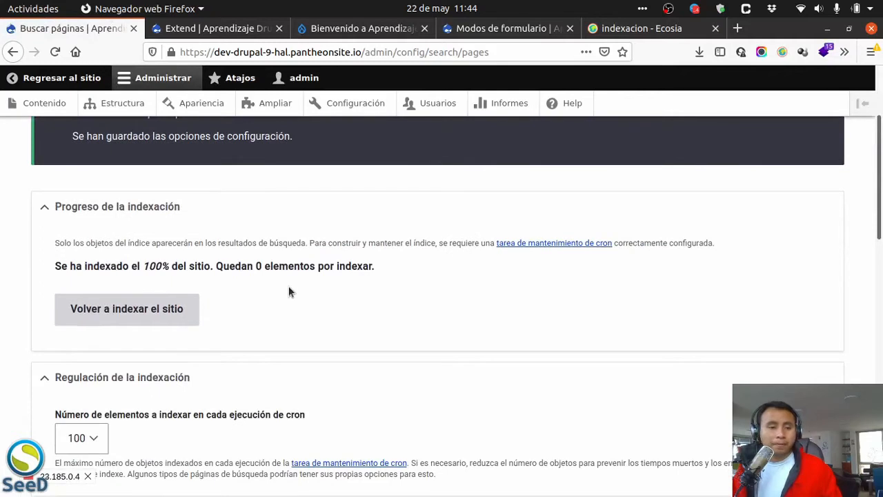
Examine the cron limit, default indexing settings, Registro section and the list of search pages on Buscar páginas.
{"action": "scroll", "coordinate": [289, 286], "scroll_direction": "down", "scroll_amount": 2}
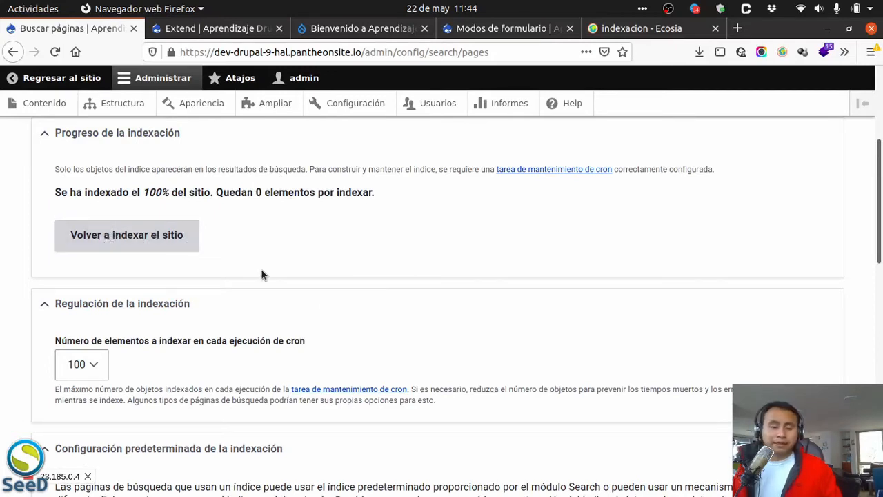
{"action": "scroll", "coordinate": [262, 270], "scroll_direction": "down", "scroll_amount": 1}
{"action": "scroll", "coordinate": [262, 274], "scroll_direction": "down", "scroll_amount": 4}
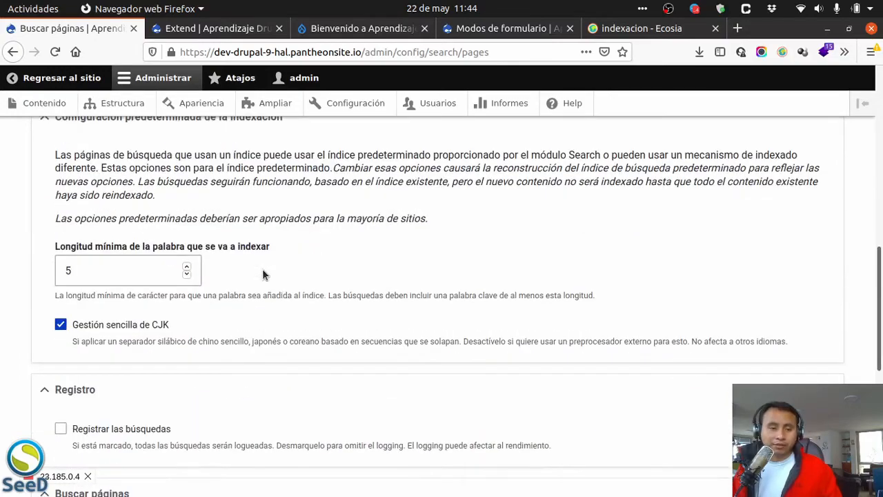
{"action": "scroll", "coordinate": [262, 274], "scroll_direction": "down", "scroll_amount": 2}
{"action": "scroll", "coordinate": [216, 256], "scroll_direction": "up", "scroll_amount": 2}
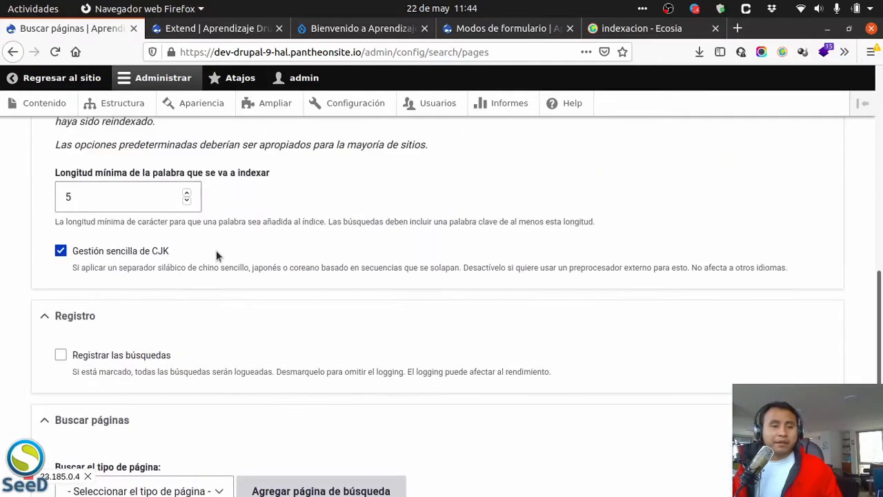
{"action": "scroll", "coordinate": [216, 257], "scroll_direction": "down", "scroll_amount": 1}
{"action": "scroll", "coordinate": [216, 256], "scroll_direction": "down", "scroll_amount": 1}
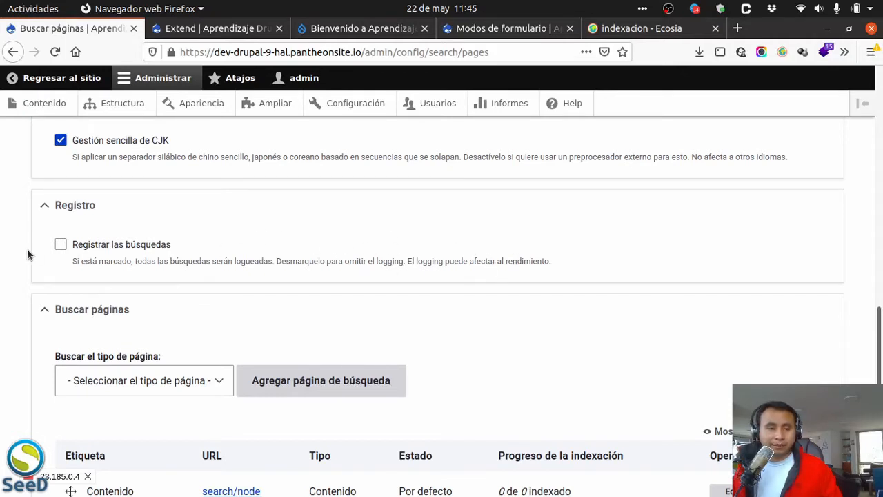
{"action": "scroll", "coordinate": [60, 321], "scroll_direction": "down", "scroll_amount": 5}
{"action": "left_click", "coordinate": [160, 196]}
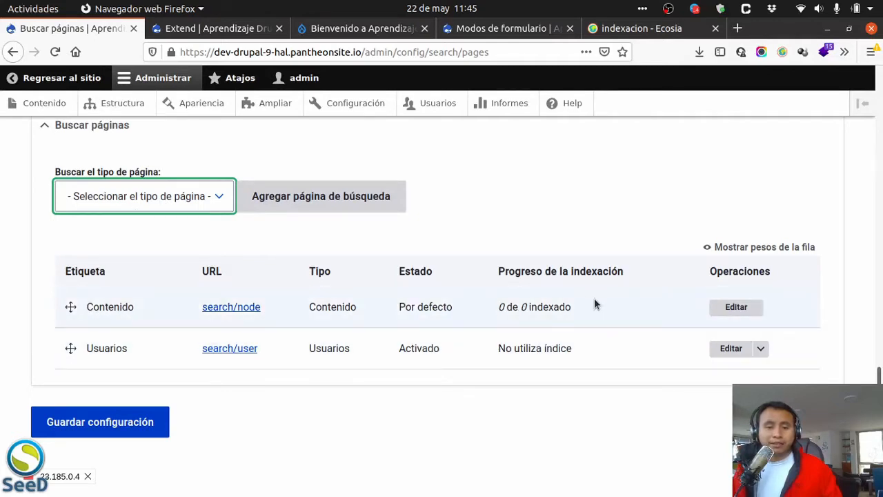
Open the Contenido search page for editing and examine its label, path and content ranking settings.
{"action": "left_click", "coordinate": [740, 310]}
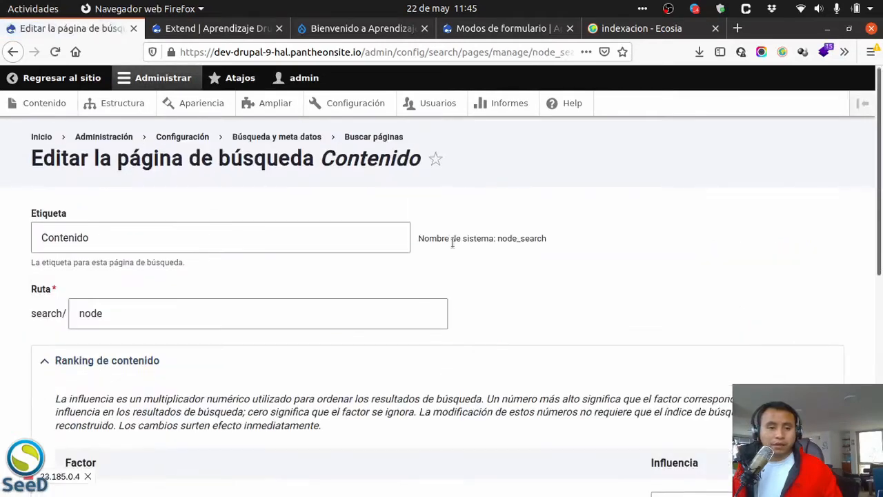
{"action": "scroll", "coordinate": [486, 269], "scroll_direction": "down", "scroll_amount": 3}
{"action": "scroll", "coordinate": [486, 265], "scroll_direction": "up", "scroll_amount": 5}
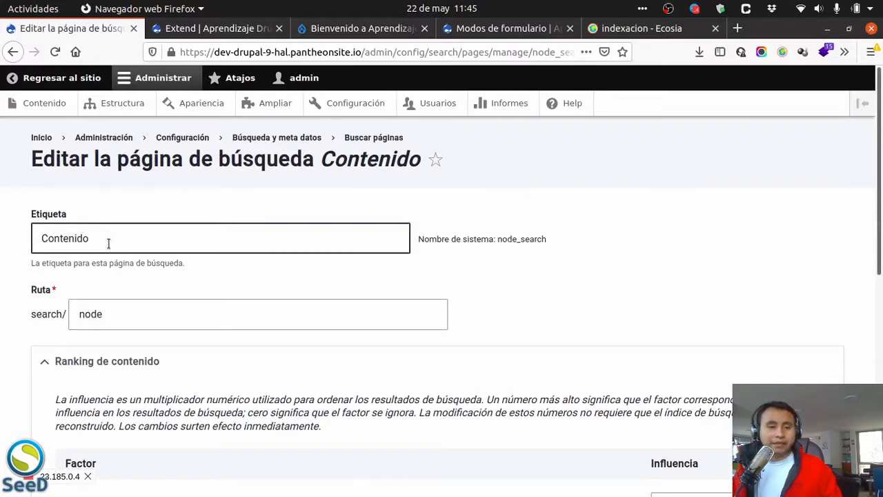
{"action": "left_click_drag", "start_coordinate": [108, 243], "coordinate": [2, 214]}
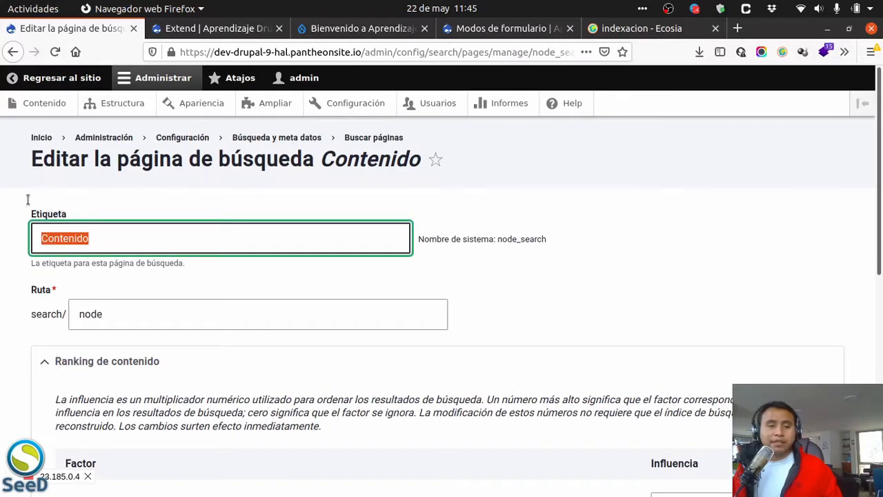
{"action": "left_click", "coordinate": [141, 318]}
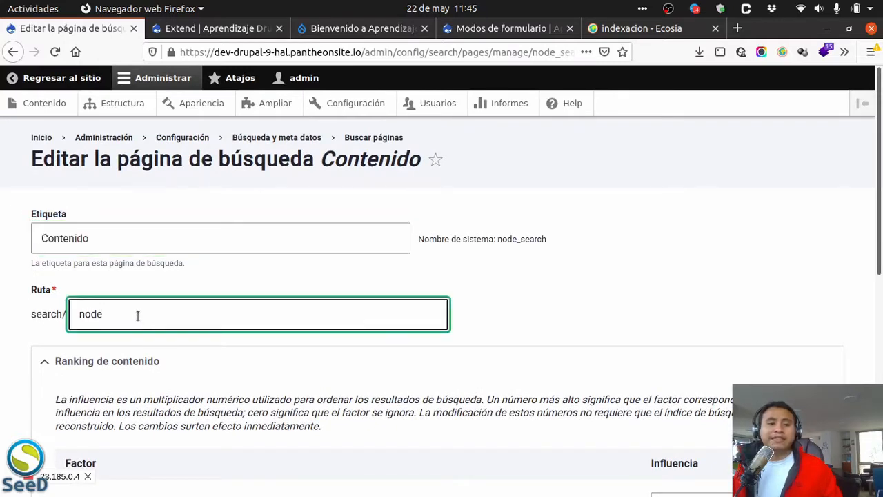
Set the path of the Contenido search page to search/bucador and save the search page.
{"action": "left_click_drag", "start_coordinate": [144, 314], "coordinate": [0, 315]}
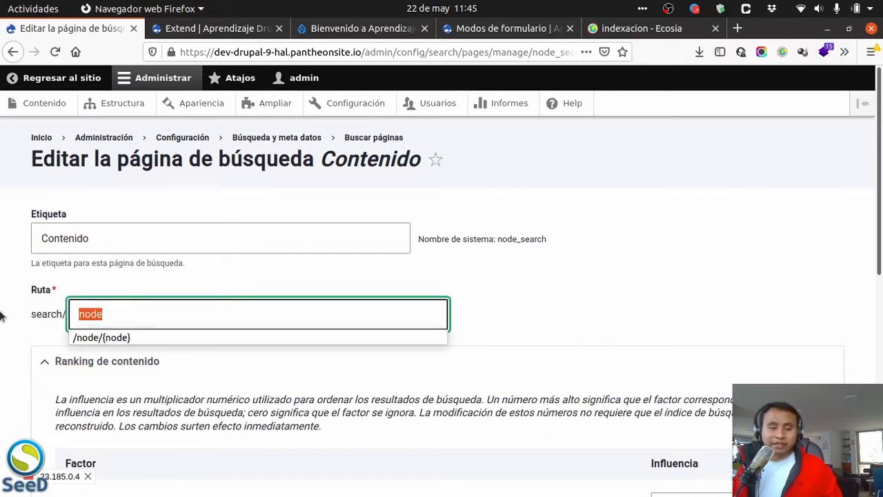
{"action": "type", "text": "buca"}
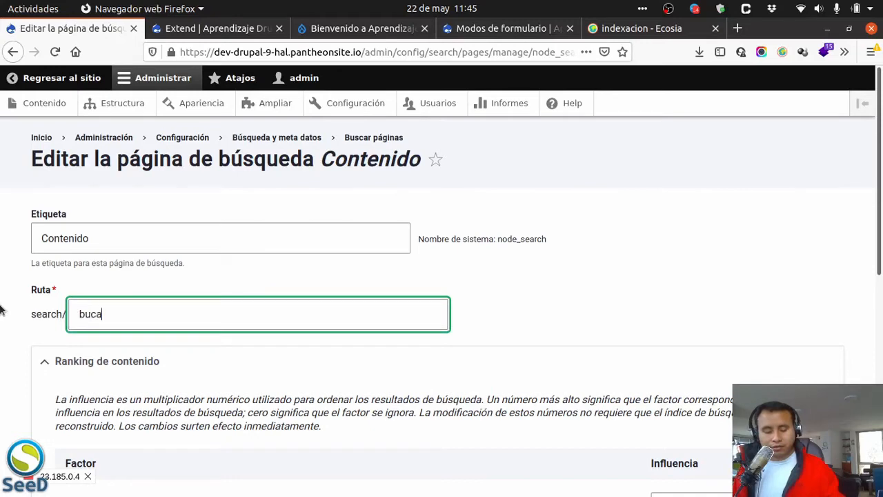
{"action": "type", "text": "dor"}
{"action": "left_click", "coordinate": [428, 292]}
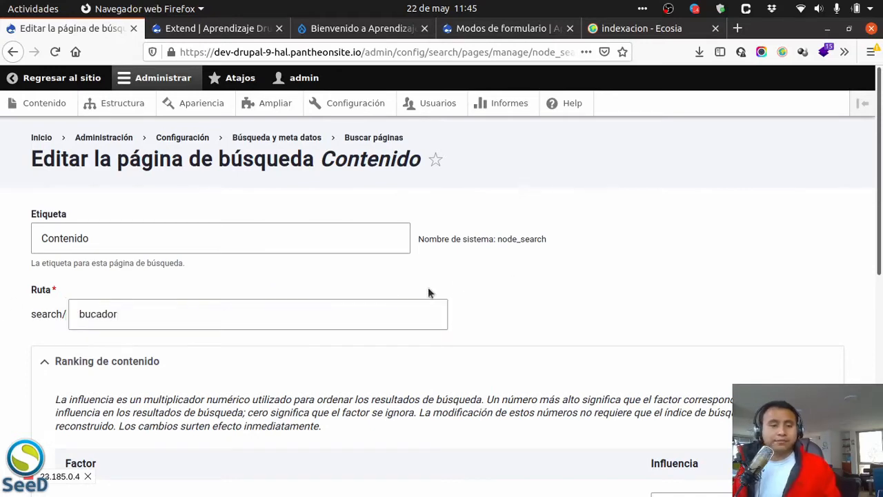
{"action": "scroll", "coordinate": [427, 293], "scroll_direction": "down", "scroll_amount": 6}
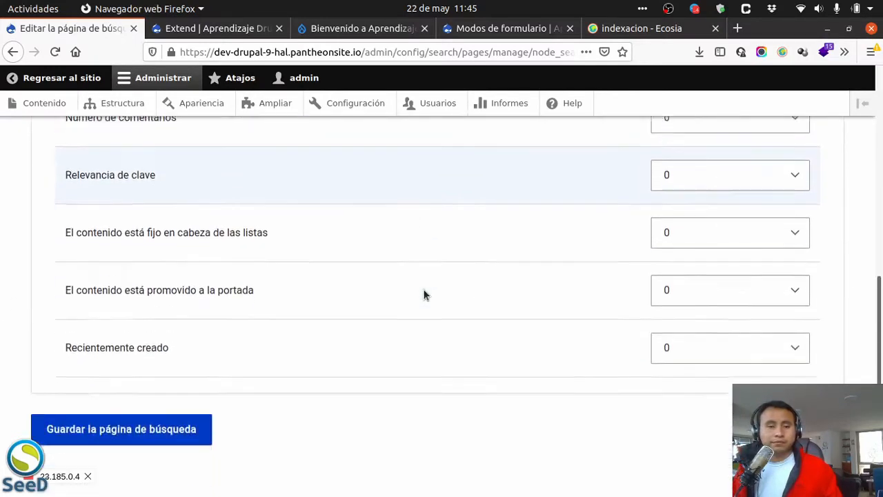
{"action": "left_click", "coordinate": [174, 412]}
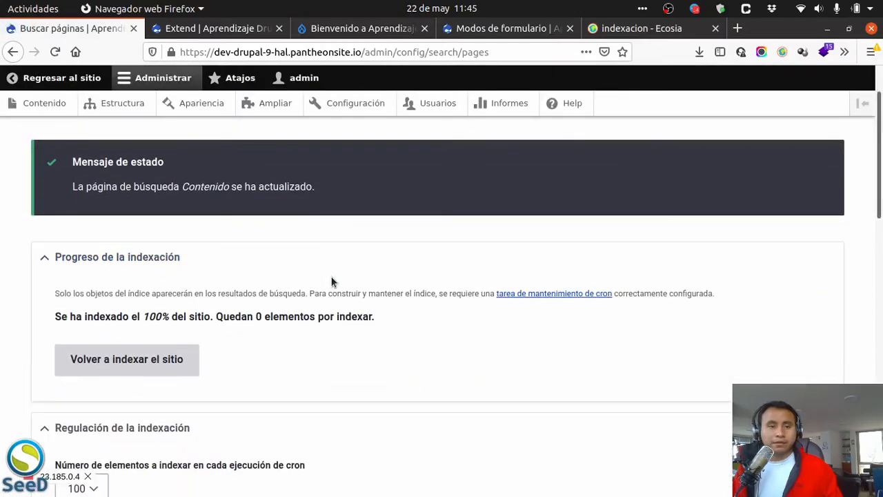
Open the Contenido administration page in a new browser tab and switch to it.
{"action": "scroll", "coordinate": [331, 282], "scroll_direction": "down", "scroll_amount": 4}
{"action": "scroll", "coordinate": [331, 281], "scroll_direction": "up", "scroll_amount": 5}
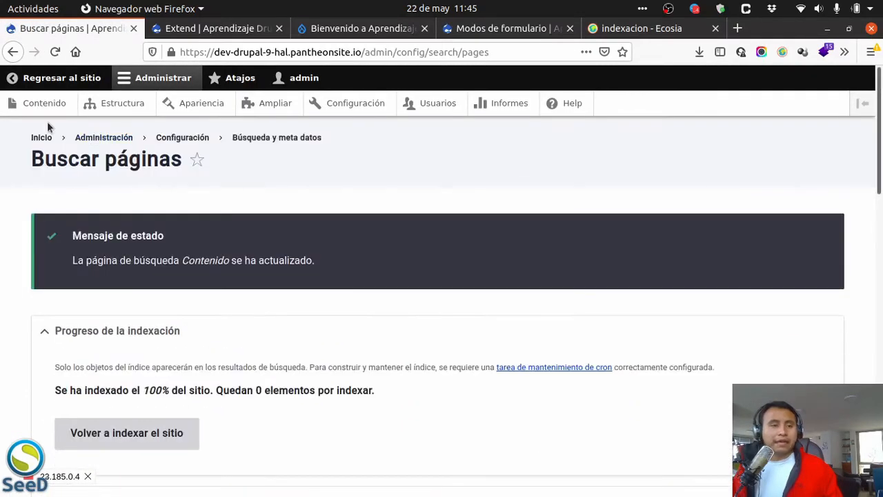
{"action": "right_click", "coordinate": [44, 103]}
{"action": "left_click", "coordinate": [103, 113]}
{"action": "left_click", "coordinate": [195, 31]}
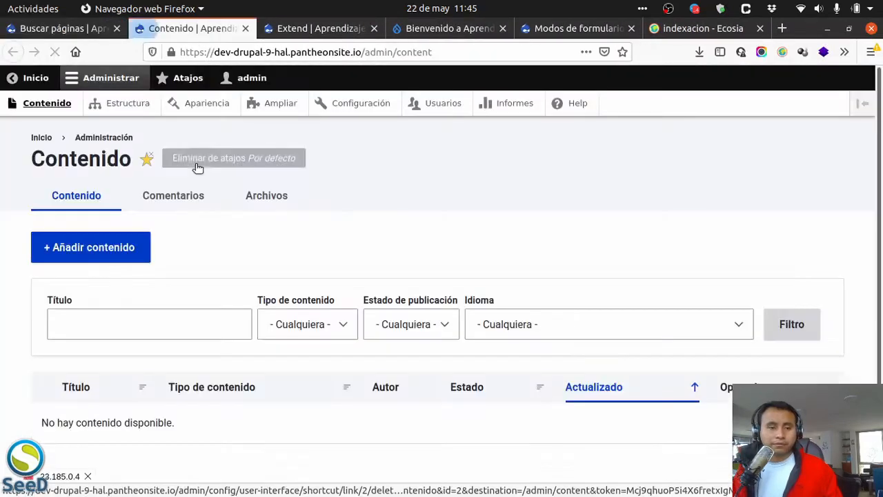
{"action": "left_click", "coordinate": [106, 238]}
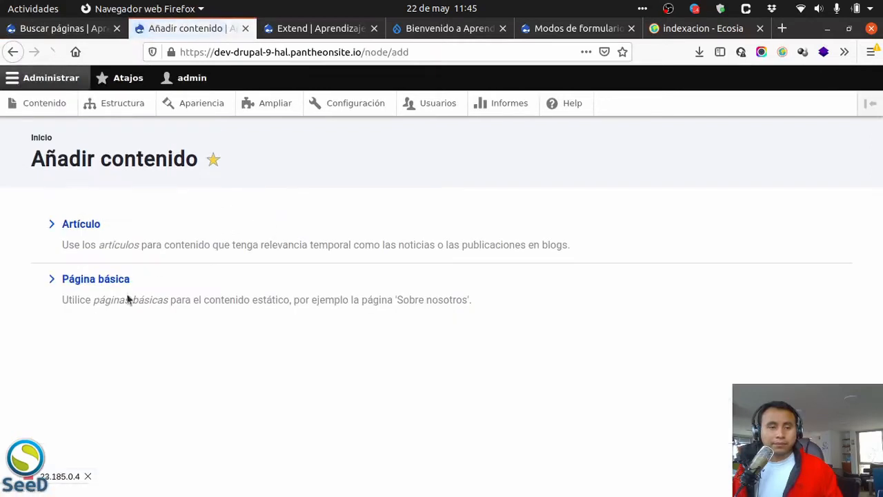
{"action": "left_click", "coordinate": [96, 280]}
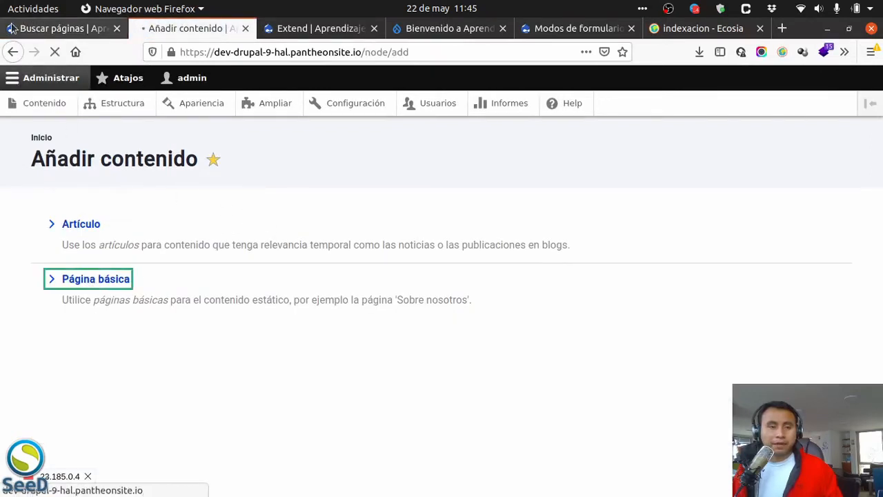
{"action": "left_click", "coordinate": [13, 52]}
Start a new Artículo and enter "Papas fritas" as its title.
{"action": "left_click", "coordinate": [107, 248]}
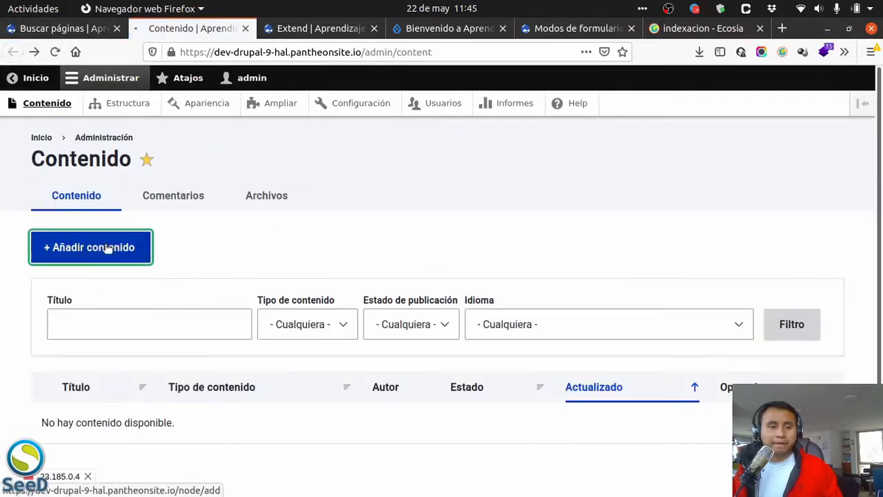
{"action": "left_click", "coordinate": [86, 225]}
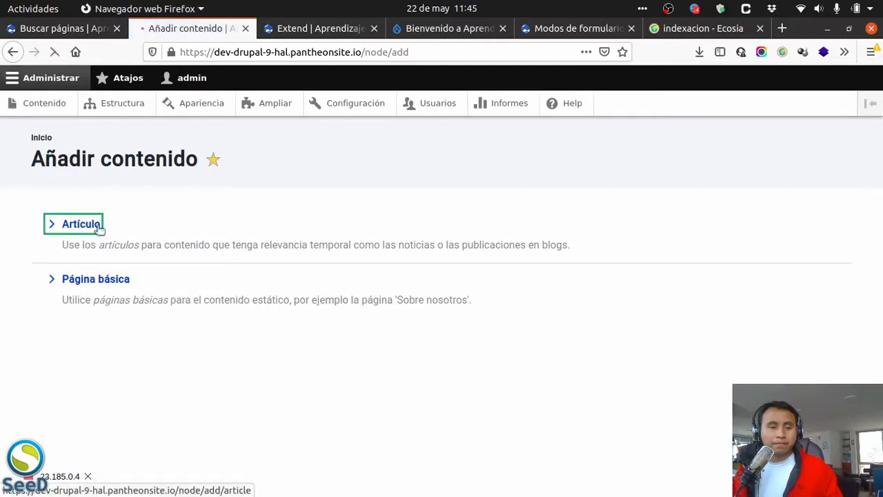
{"action": "left_click", "coordinate": [138, 244]}
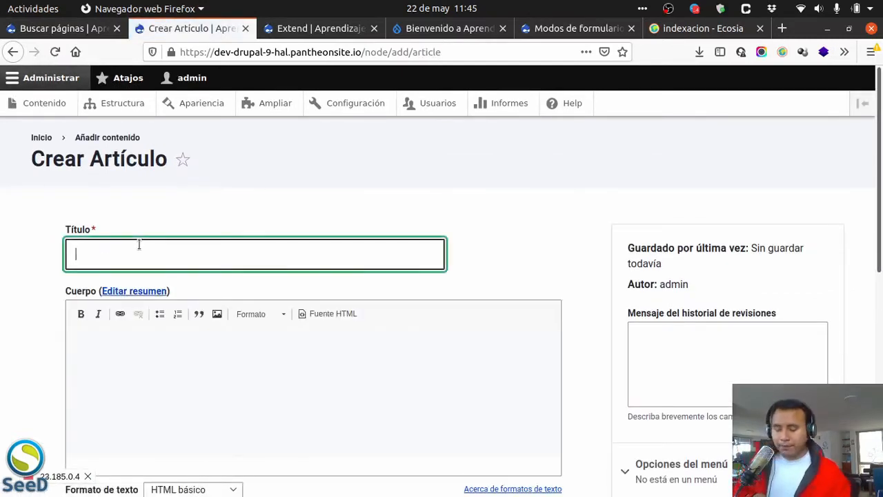
{"action": "type", "text": "Papas frtit"}
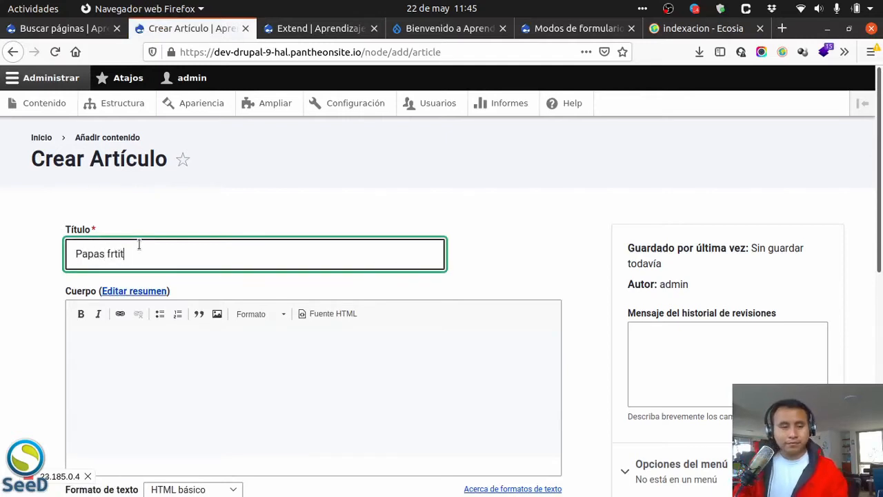
{"action": "type", "text": "as"}
{"action": "key", "text": "BackSpace"}
{"action": "key", "text": "BackSpace"}
{"action": "key", "text": "BackSpace"}
{"action": "key", "text": "BackSpace"}
{"action": "key", "text": "BackSpace"}
{"action": "type", "text": "itas"}
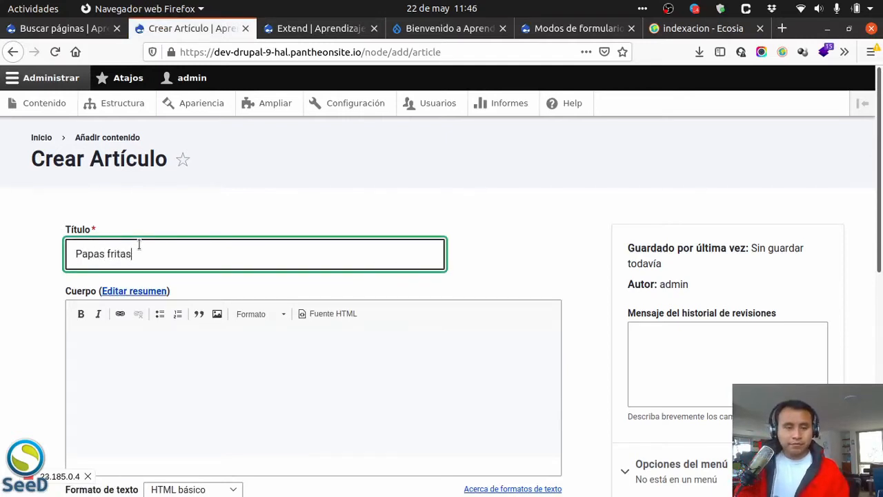
{"action": "key", "text": "Tab"}
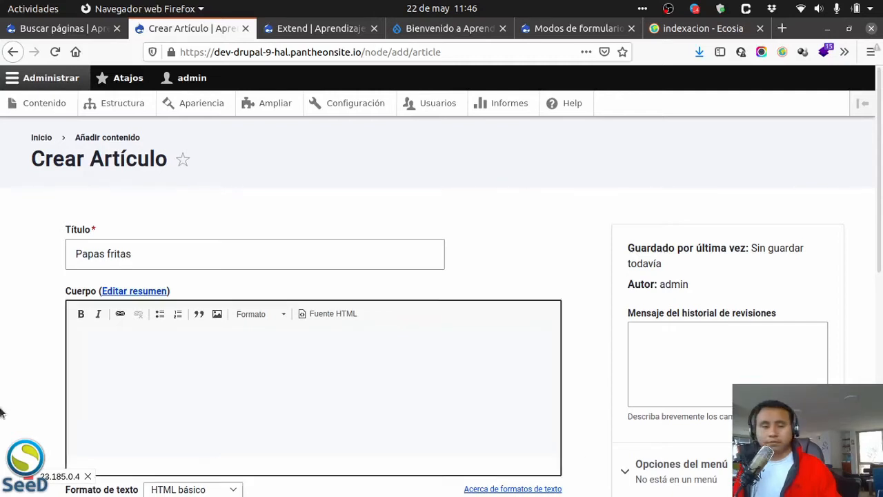
Fill the article body with the paragraph beginning "Señores, derribemos un mito: NO es fácil hacer papas fritas" and add the tag "papas".
{"action": "left_click", "coordinate": [173, 375]}
{"action": "type", "text": "Señores, derribemos un mito: NO es fácil hacer papas fritas. Cuando empecé a cocinar, nadie me explicó como hacerlas... y fracasé montones de veces! Se me ablandaban, o me quedaban aceitosas, o se pegoteaban. Un desastre! Así que, si como a mi, a vos nadie te explicó como hacer papas fritas, por ahí te sirva lo que aprendí a fuerza de equivocarme."}
{"action": "scroll", "coordinate": [275, 361], "scroll_direction": "down", "scroll_amount": 6}
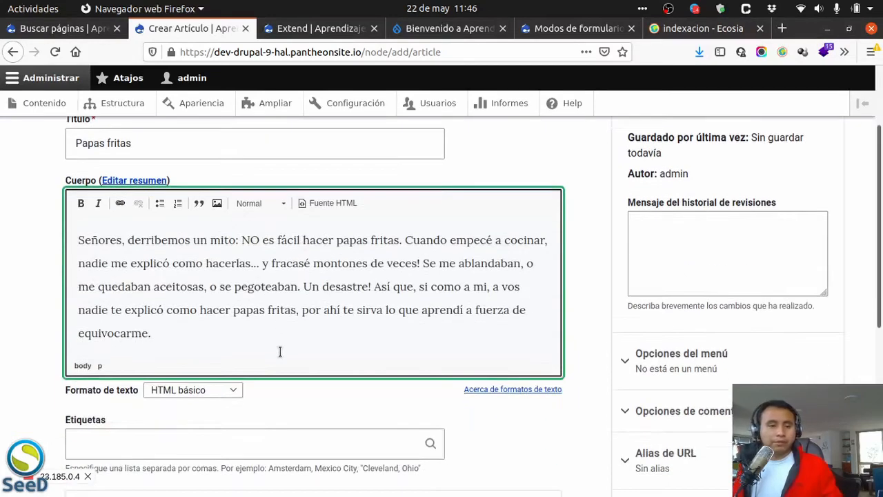
{"action": "left_click", "coordinate": [191, 295]}
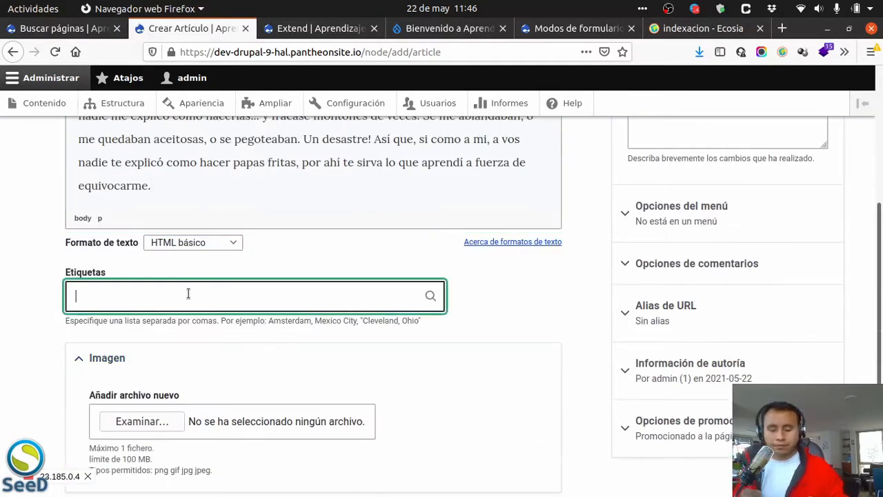
{"action": "type", "text": "papas"}
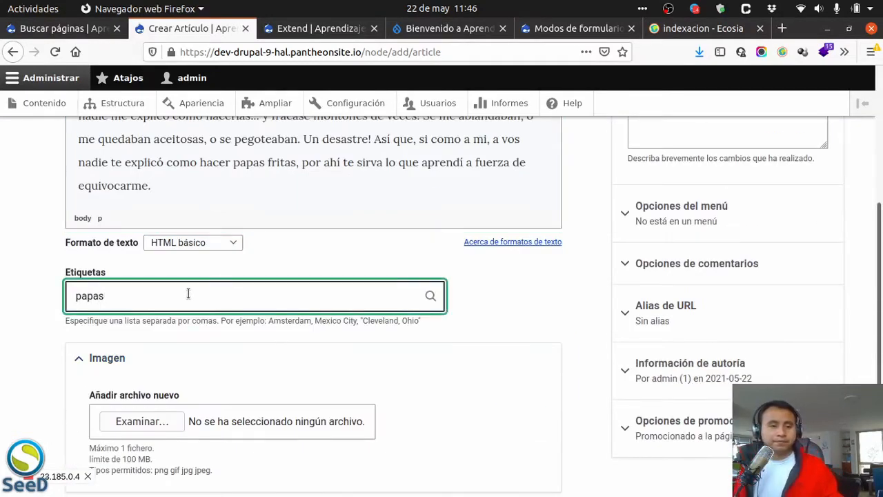
Try to upload papas-fritas-paso-a-paso-y-secretitos-para-principiantes-foto-principal.webp as the article's image.
{"action": "scroll", "coordinate": [188, 293], "scroll_direction": "down", "scroll_amount": 3}
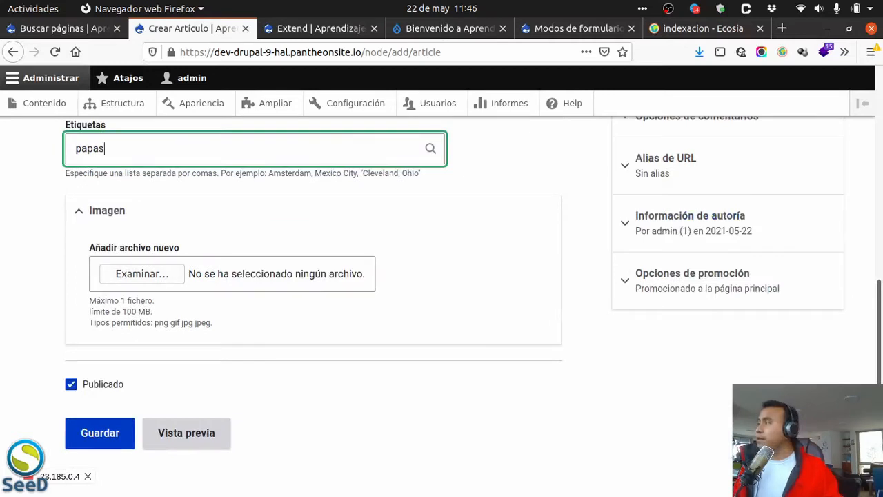
{"action": "left_click", "coordinate": [142, 273]}
{"action": "left_click_drag", "start_coordinate": [7, 295], "coordinate": [137, 277]}
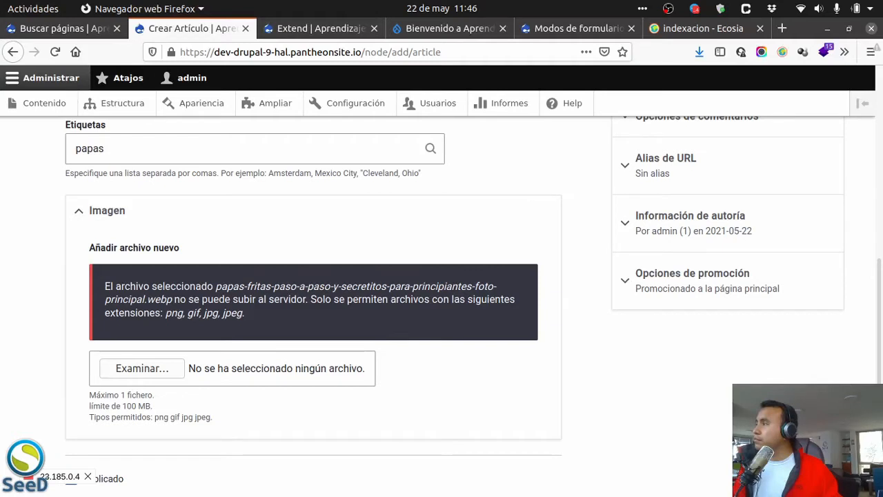
Upload papas-fritas-portada-1024x534.jpg as the article's image with the alternative text "papas fritas", and save the published article.
{"action": "left_click_drag", "start_coordinate": [2, 331], "coordinate": [134, 370]}
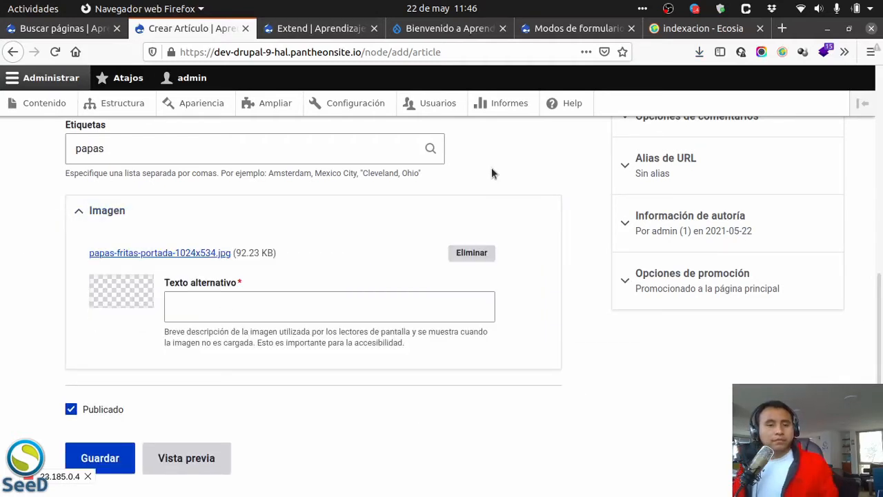
{"action": "left_click", "coordinate": [209, 310]}
{"action": "type", "text": "papas fritas"}
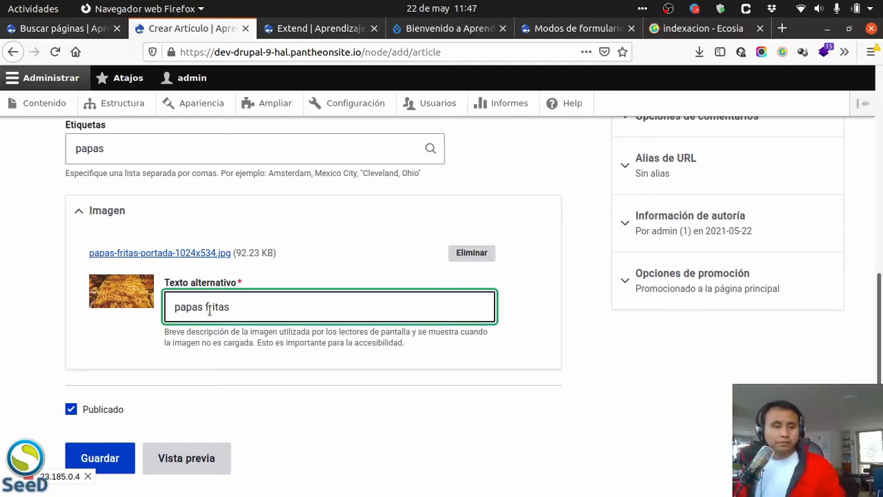
{"action": "scroll", "coordinate": [217, 361], "scroll_direction": "down", "scroll_amount": 2}
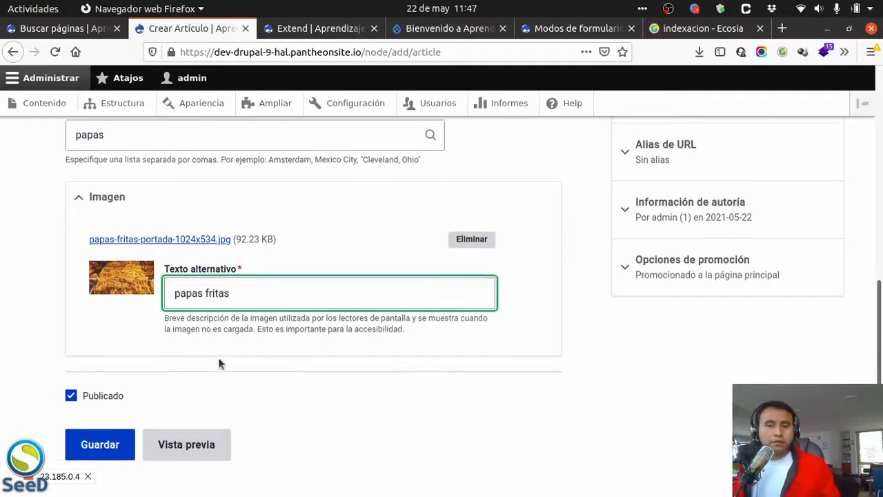
{"action": "left_click", "coordinate": [104, 409]}
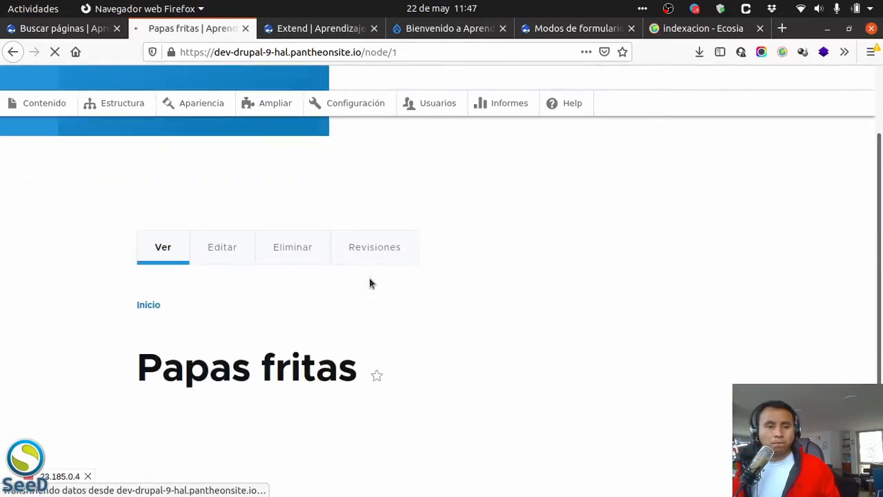
Return to the Buscar páginas settings and reindex the site, confirming the rebuild of all search indexes.
{"action": "left_click", "coordinate": [62, 28]}
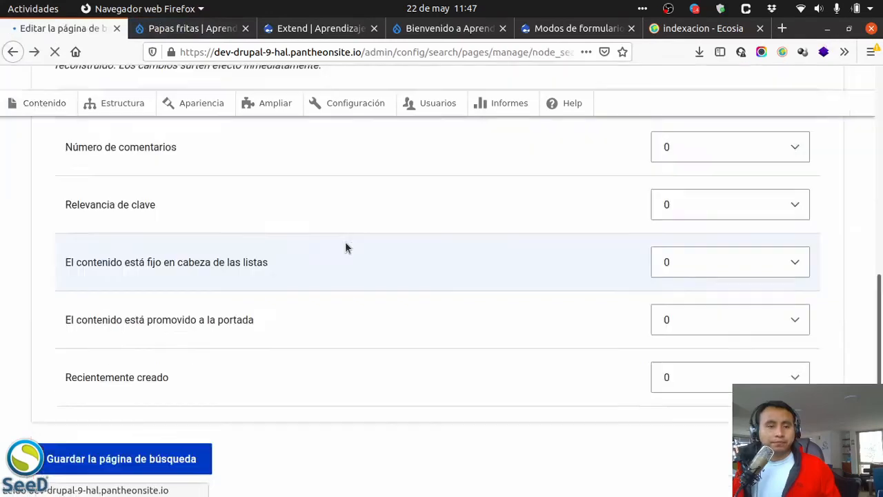
{"action": "scroll", "coordinate": [303, 238], "scroll_direction": "up", "scroll_amount": 6}
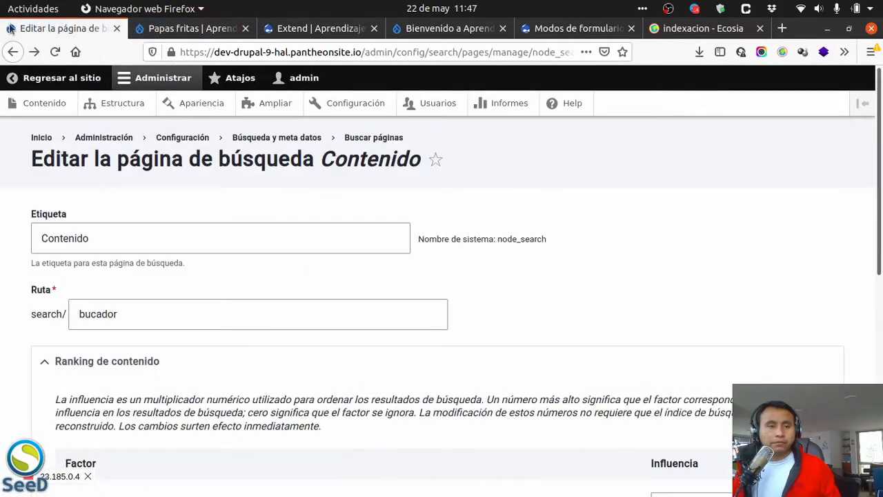
{"action": "left_click", "coordinate": [15, 52]}
{"action": "scroll", "coordinate": [207, 249], "scroll_direction": "up", "scroll_amount": 10}
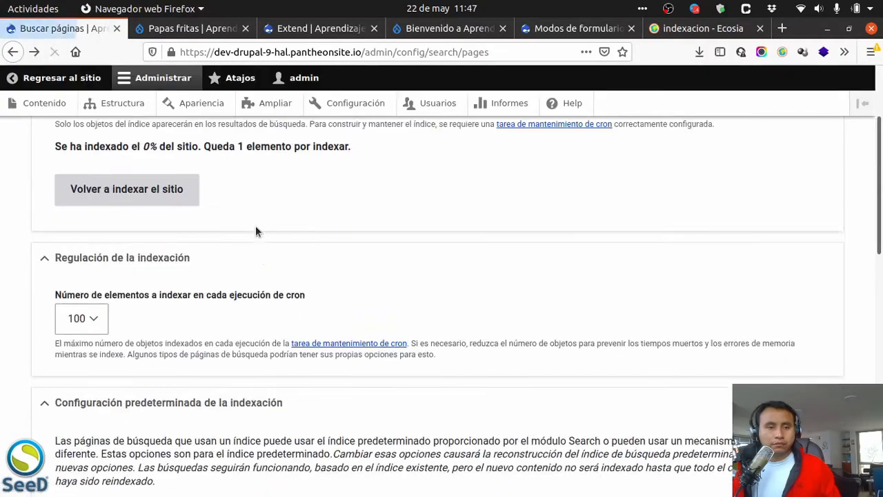
{"action": "scroll", "coordinate": [255, 226], "scroll_direction": "up", "scroll_amount": 3}
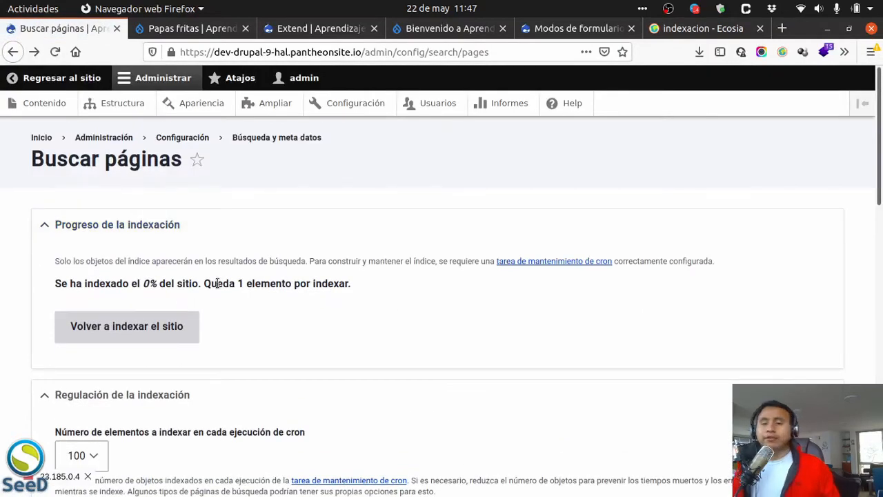
{"action": "left_click", "coordinate": [155, 337]}
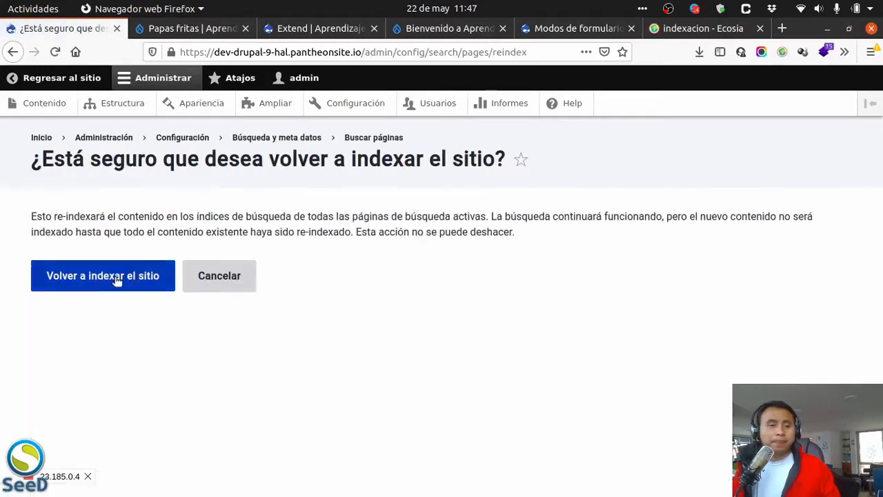
{"action": "left_click", "coordinate": [117, 279]}
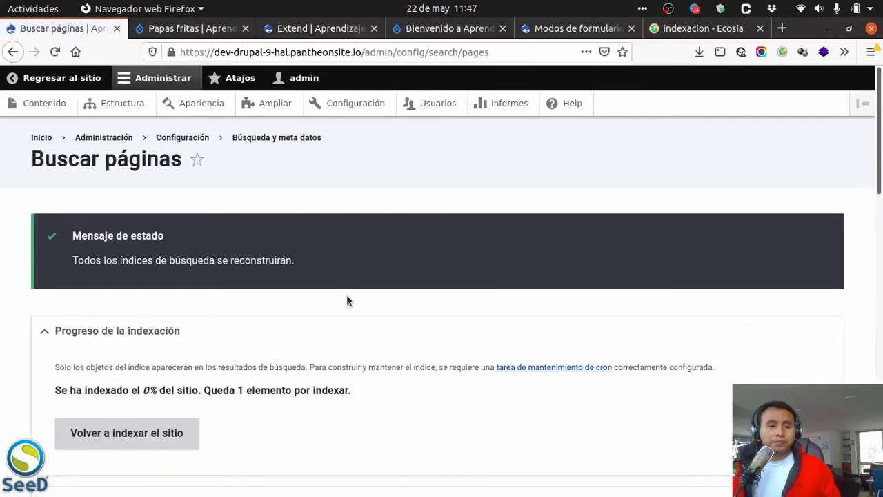
Switch to the private window's public site, search for "papas", and inspect the page and address it leads to.
{"action": "mouse_move", "coordinate": [1, 1]}
{"action": "left_click", "coordinate": [526, 148]}
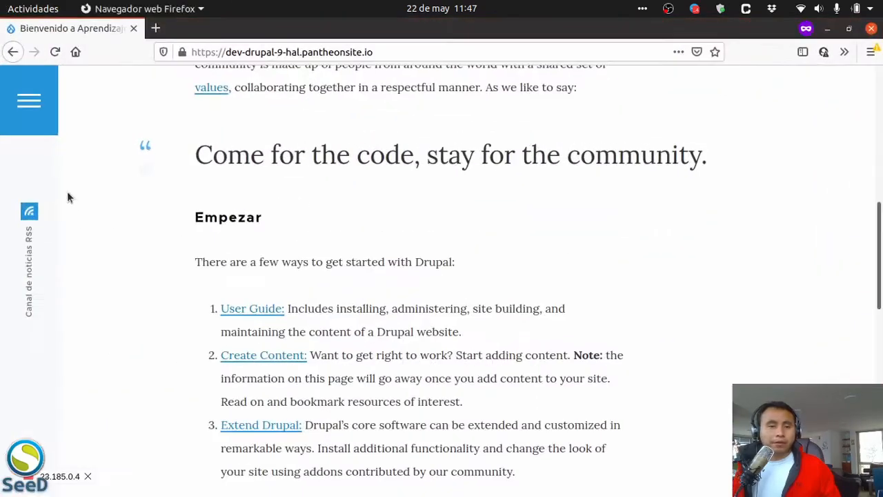
{"action": "scroll", "coordinate": [67, 207], "scroll_direction": "up", "scroll_amount": 10}
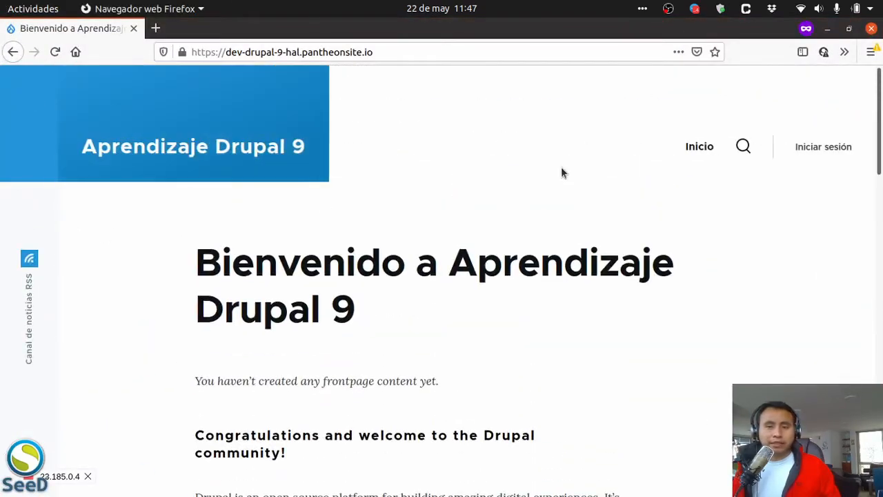
{"action": "left_click", "coordinate": [742, 145]}
{"action": "left_click", "coordinate": [419, 238]}
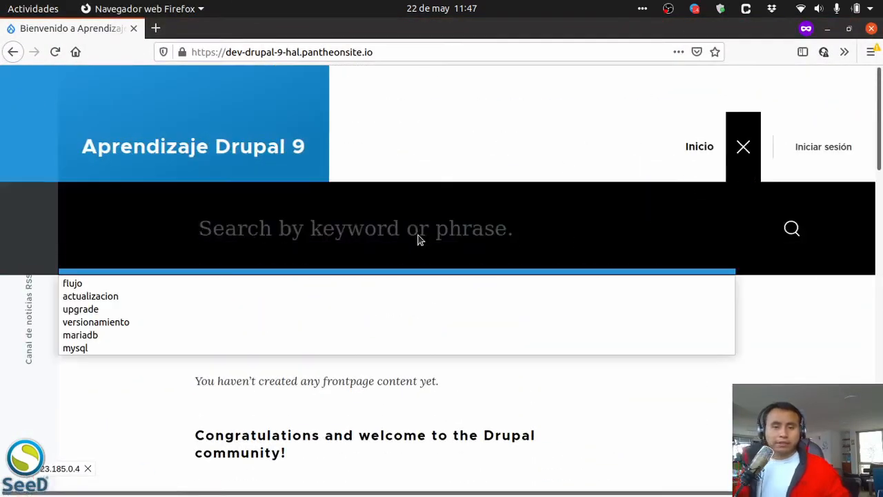
{"action": "type", "text": "papas"}
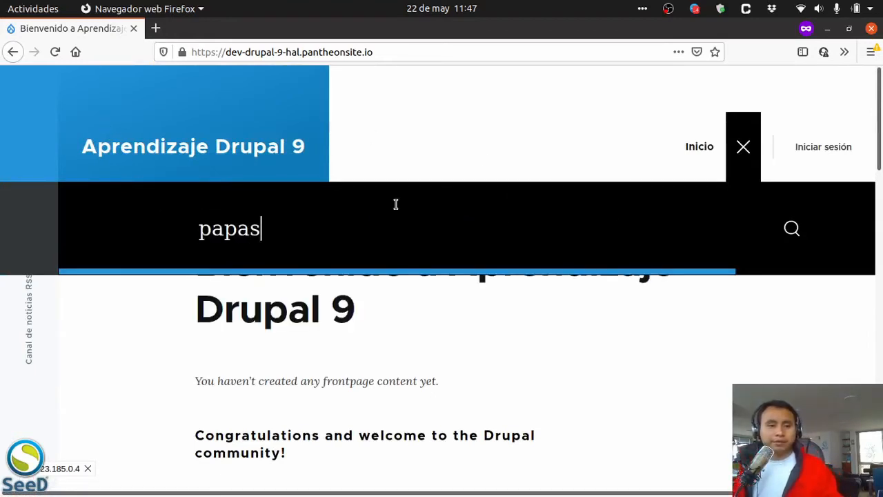
{"action": "left_click", "coordinate": [791, 229]}
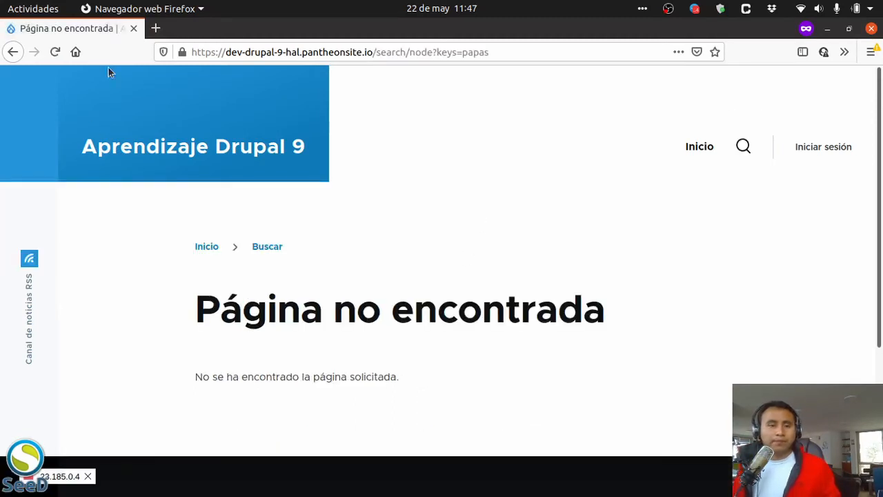
{"action": "left_click_drag", "start_coordinate": [301, 314], "coordinate": [601, 325]}
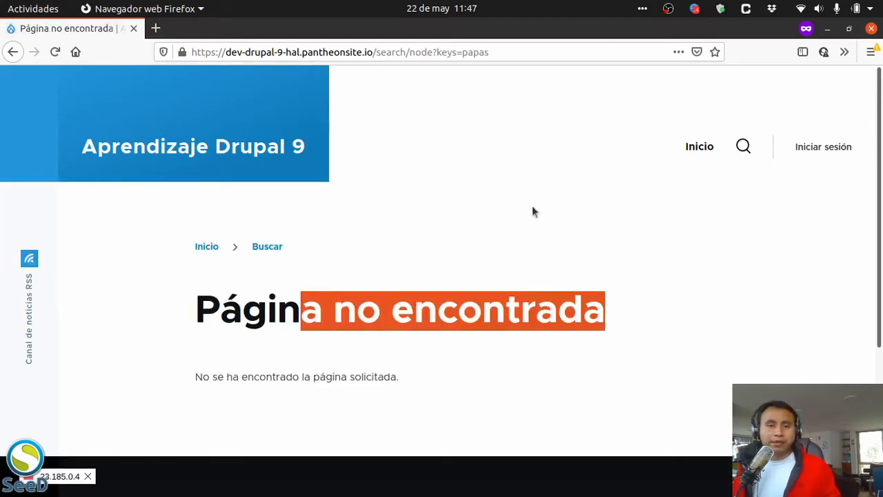
{"action": "left_click_drag", "start_coordinate": [406, 53], "coordinate": [497, 53]}
{"action": "left_click", "coordinate": [510, 54]}
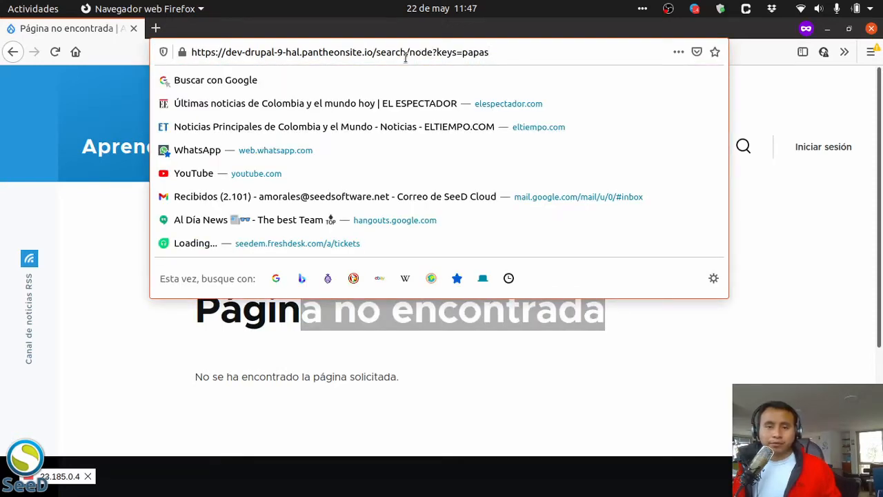
{"action": "left_click", "coordinate": [745, 211]}
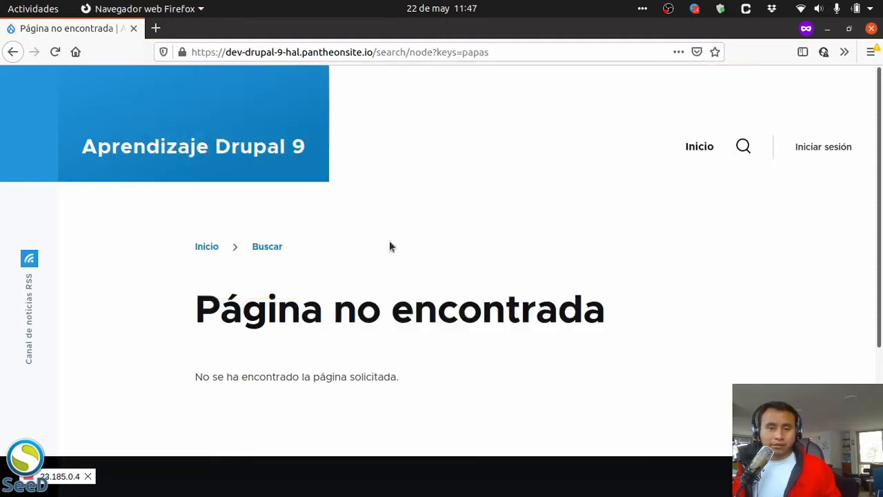
Go back to the site's Inicio page and repeat the search for "papas".
{"action": "left_click", "coordinate": [698, 146]}
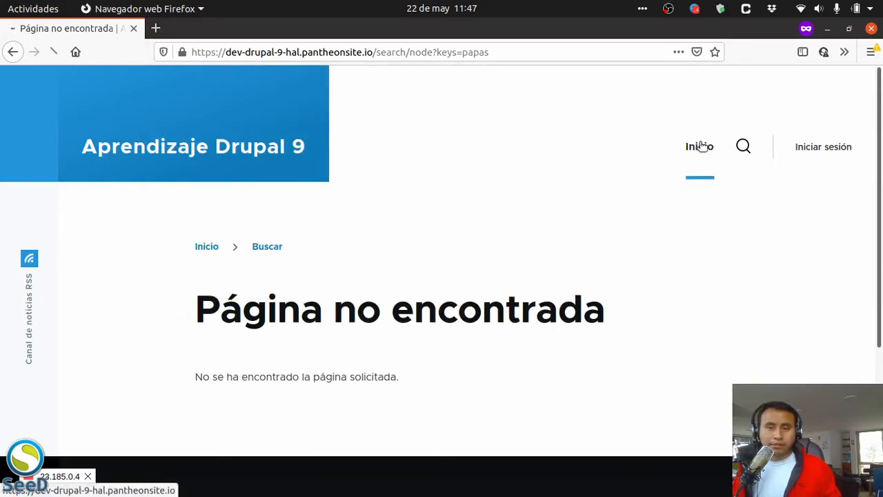
{"action": "left_click", "coordinate": [743, 146]}
{"action": "left_click", "coordinate": [347, 239]}
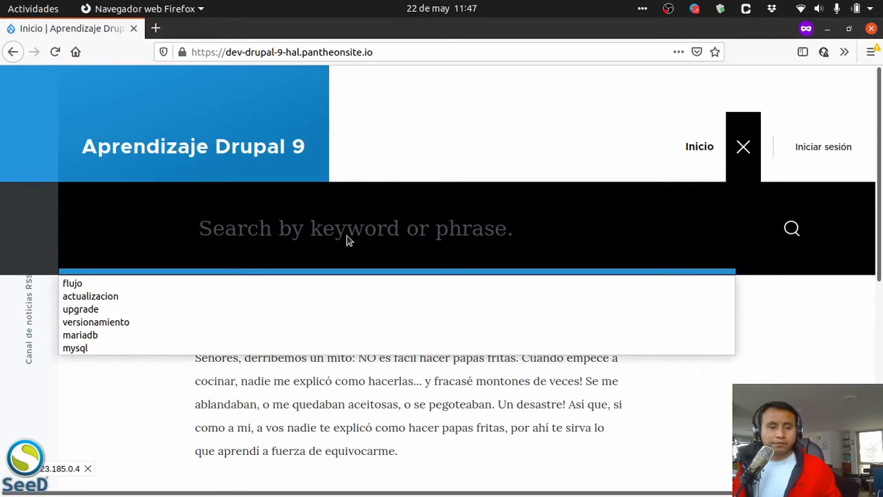
{"action": "type", "text": "papas"}
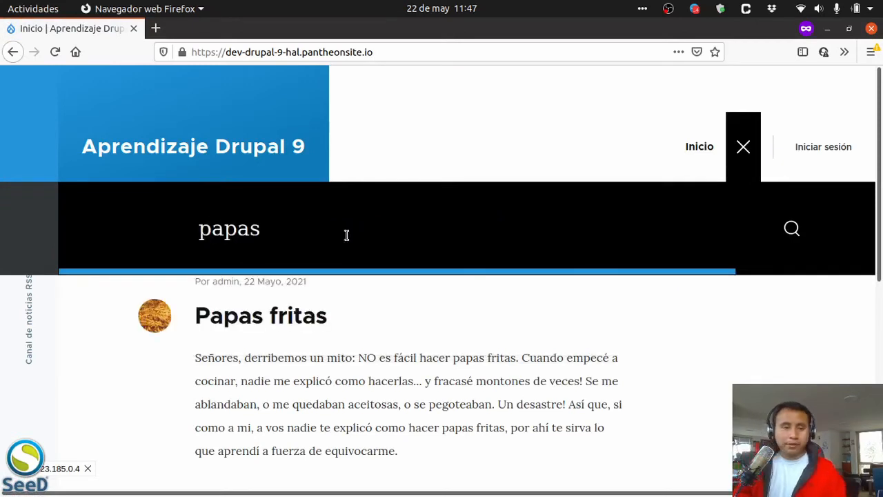
{"action": "key", "text": "Return"}
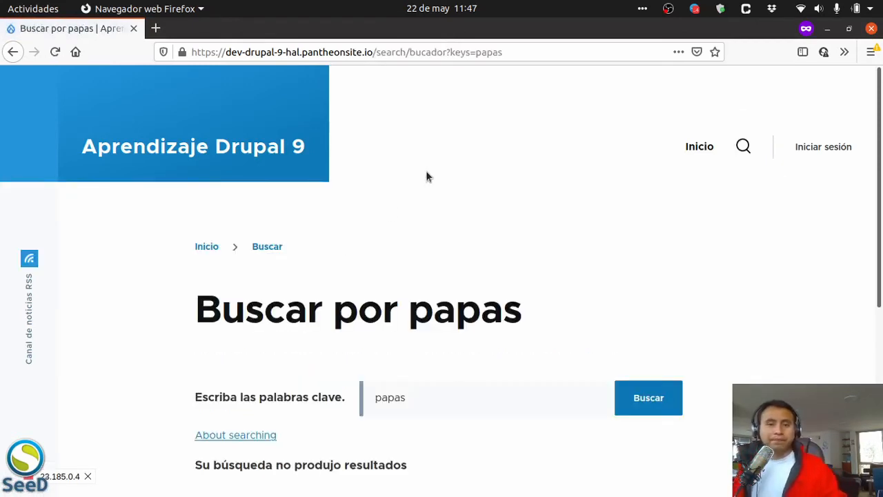
Examine the search page for "papas", including its address path, heading, keyword field and results area.
{"action": "left_click_drag", "start_coordinate": [421, 53], "coordinate": [456, 54]}
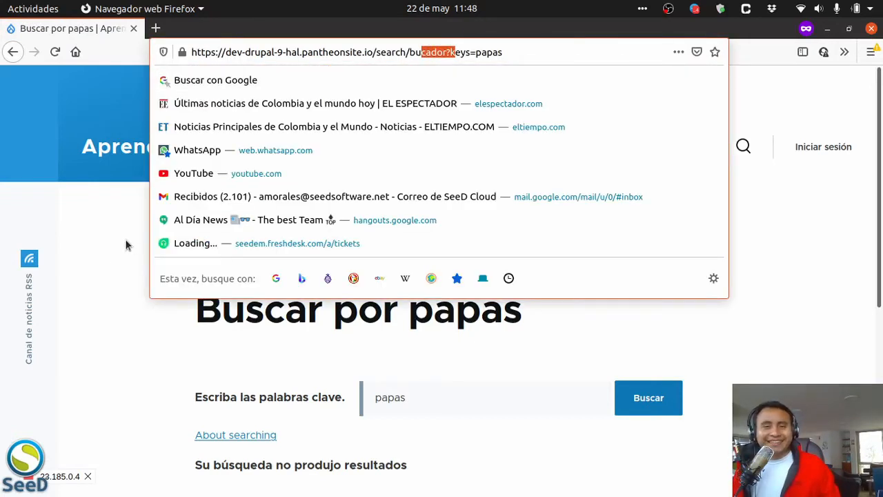
{"action": "left_click", "coordinate": [367, 230]}
{"action": "scroll", "coordinate": [372, 228], "scroll_direction": "down", "scroll_amount": 3}
{"action": "scroll", "coordinate": [371, 228], "scroll_direction": "up", "scroll_amount": 3}
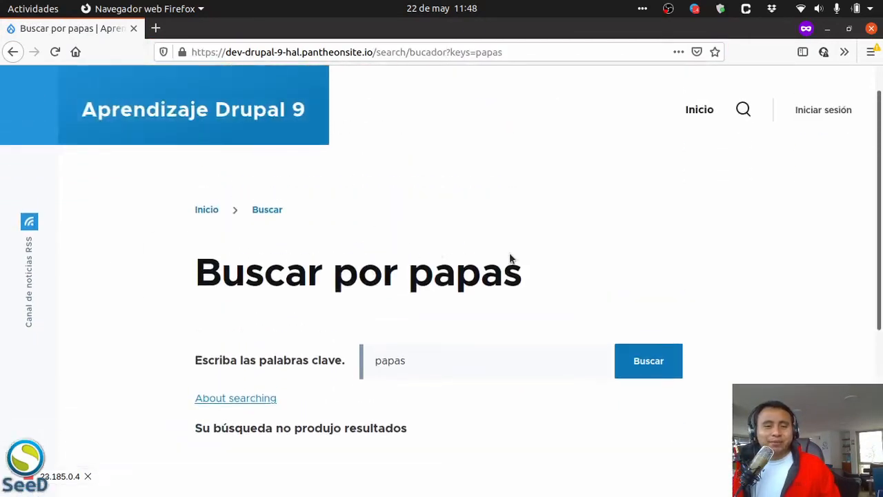
{"action": "left_click_drag", "start_coordinate": [526, 273], "coordinate": [196, 272]}
{"action": "left_click", "coordinate": [416, 359]}
{"action": "left_click_drag", "start_coordinate": [416, 359], "coordinate": [363, 359]}
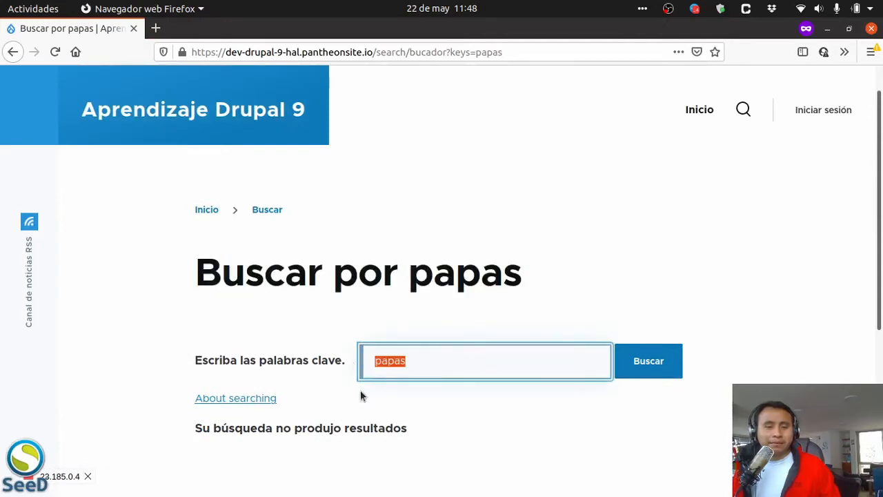
{"action": "scroll", "coordinate": [360, 390], "scroll_direction": "down", "scroll_amount": 3}
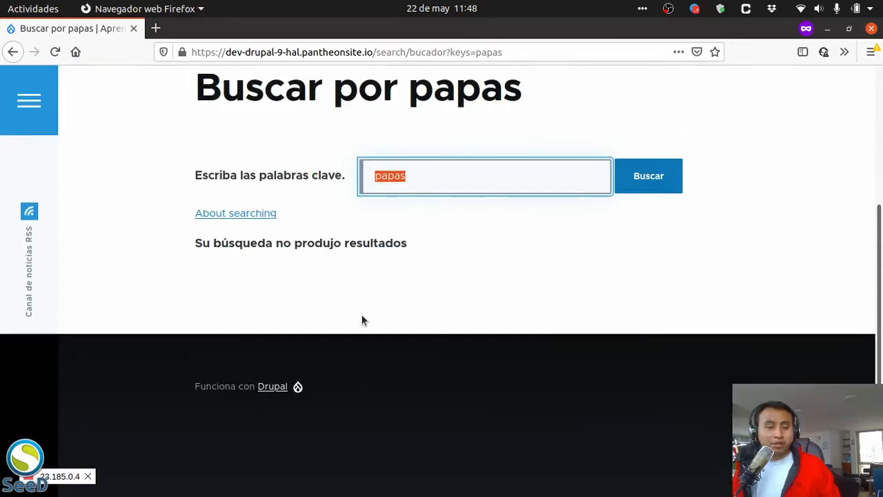
{"action": "scroll", "coordinate": [362, 319], "scroll_direction": "up", "scroll_amount": 2}
Switch back to the administration window and empty all site caches from the Rendimiento configuration page.
{"action": "mouse_move", "coordinate": [2, 6]}
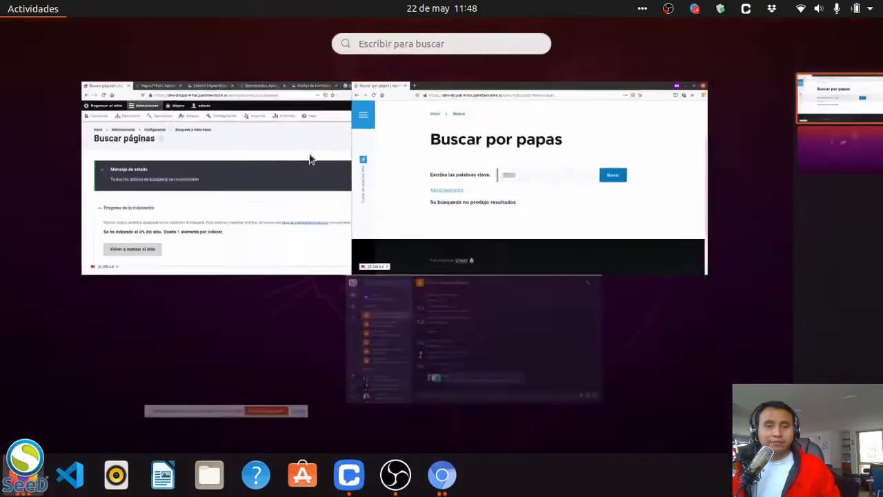
{"action": "left_click", "coordinate": [290, 180]}
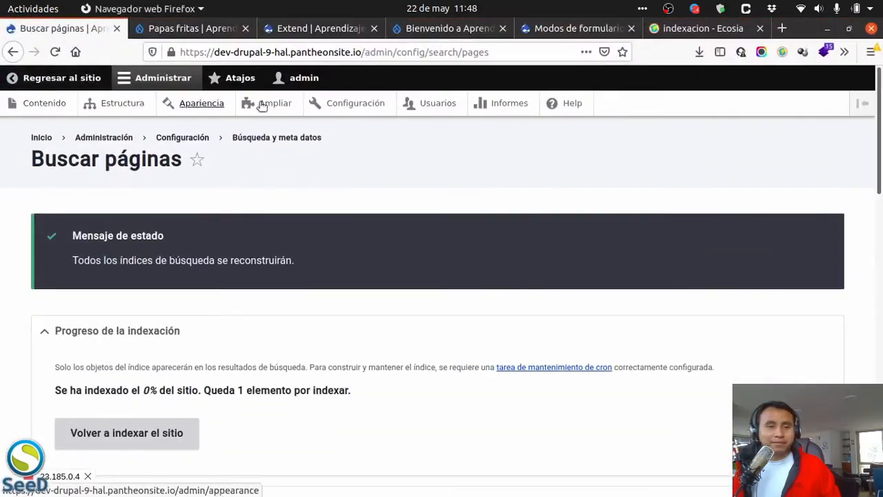
{"action": "left_click", "coordinate": [207, 28]}
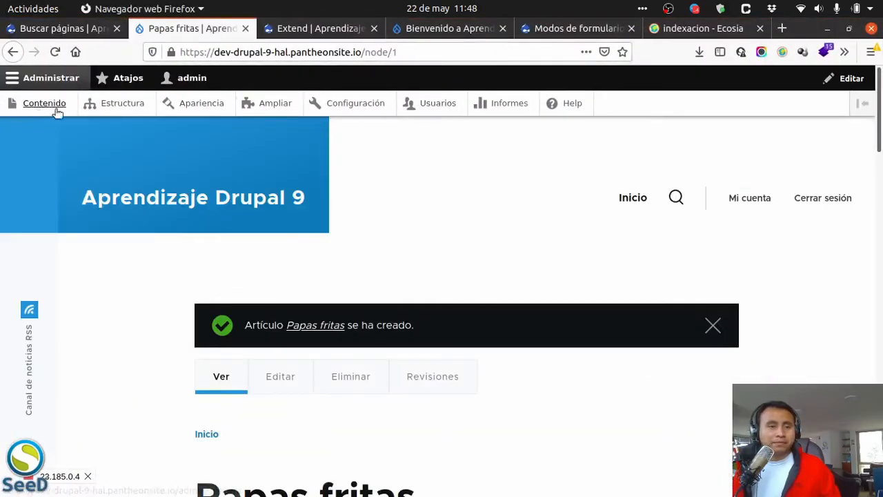
{"action": "left_click", "coordinate": [289, 31]}
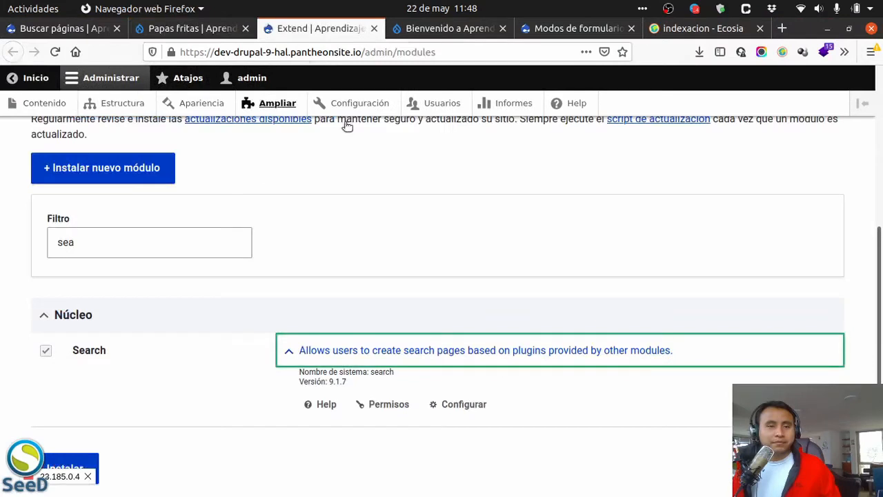
{"action": "left_click", "coordinate": [449, 31]}
{"action": "left_click", "coordinate": [369, 105]}
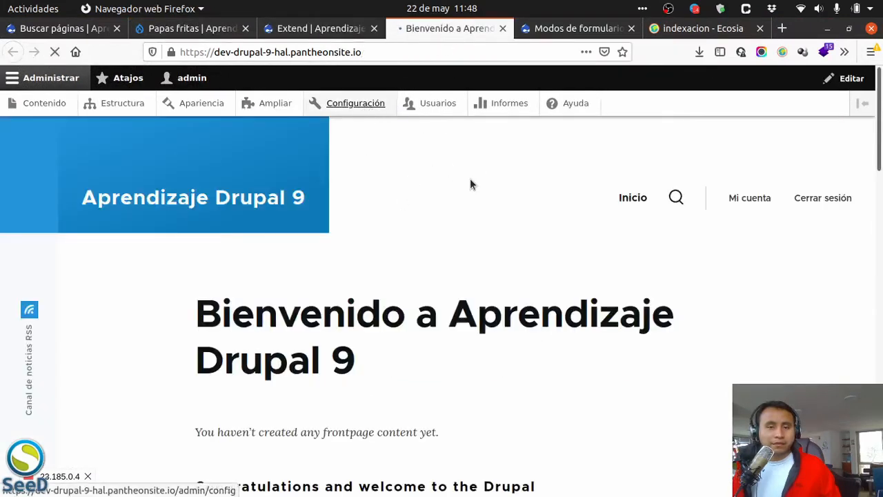
{"action": "scroll", "coordinate": [503, 333], "scroll_direction": "down", "scroll_amount": 2}
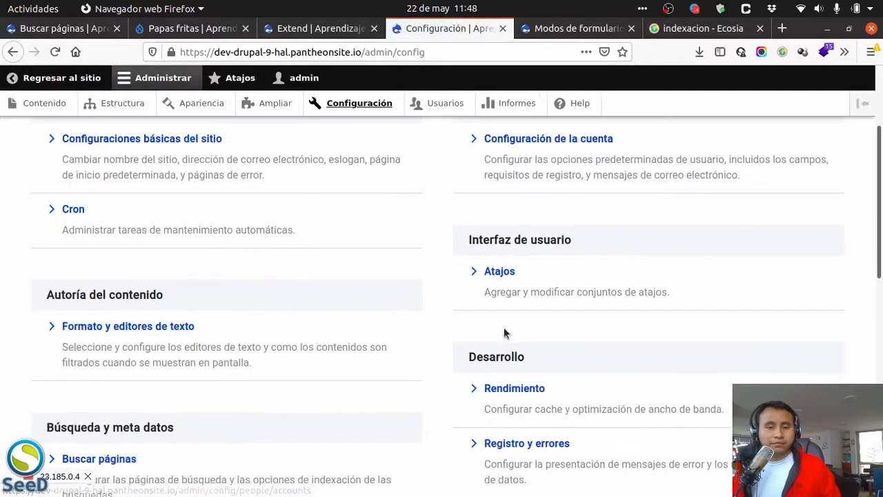
{"action": "left_click", "coordinate": [514, 389]}
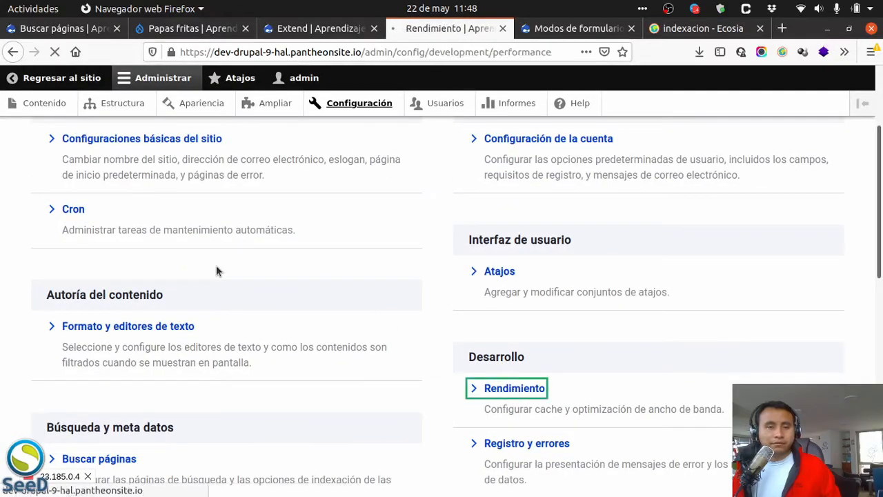
{"action": "left_click", "coordinate": [126, 293]}
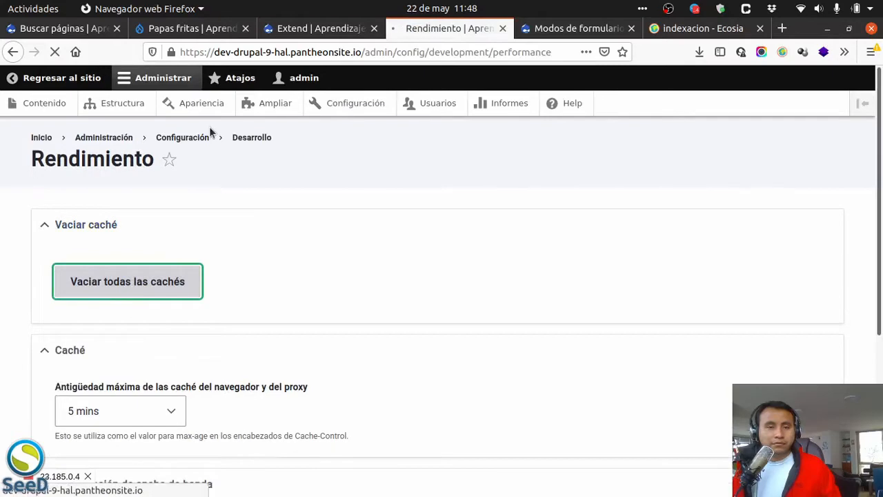
Return to the private window's home page, search for "papas" again, and check the results.
{"action": "left_click", "coordinate": [2, 4]}
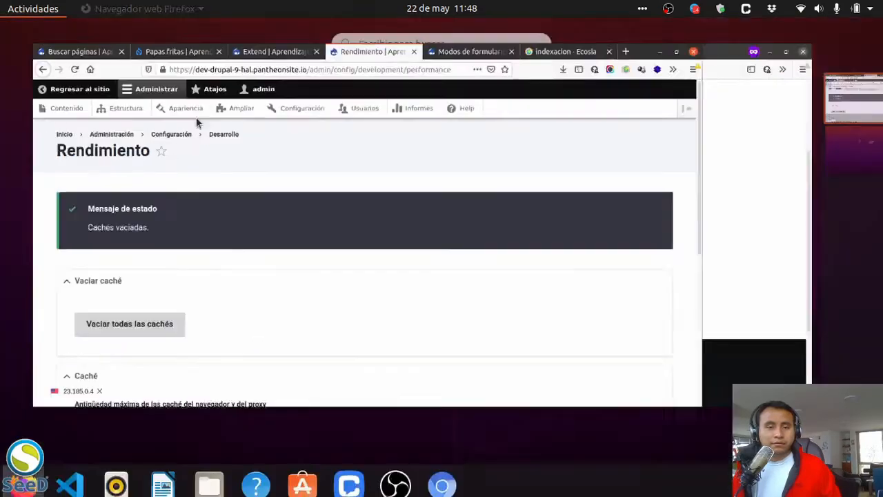
{"action": "left_click", "coordinate": [538, 172]}
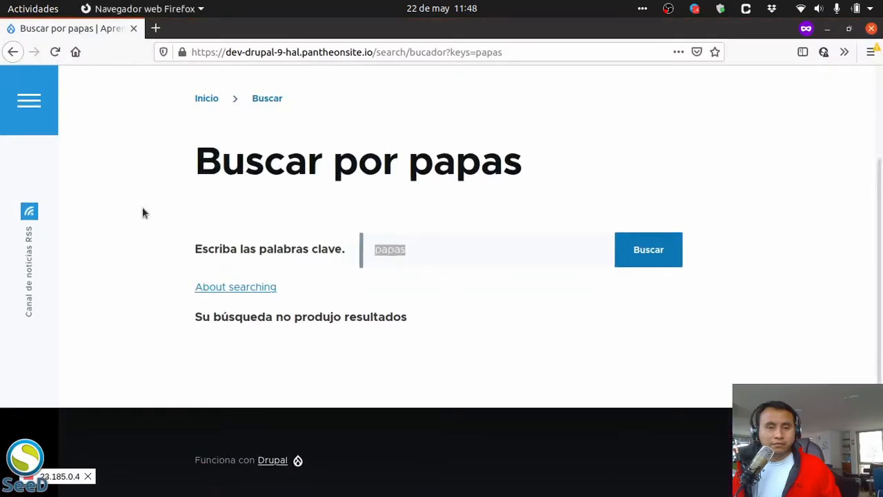
{"action": "left_click", "coordinate": [201, 99]}
{"action": "left_click", "coordinate": [742, 147]}
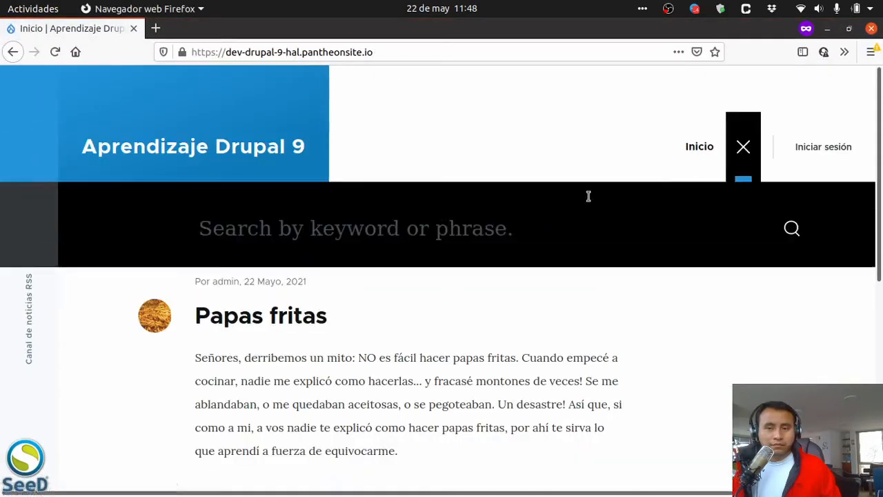
{"action": "left_click", "coordinate": [430, 233]}
{"action": "type", "text": "papas"}
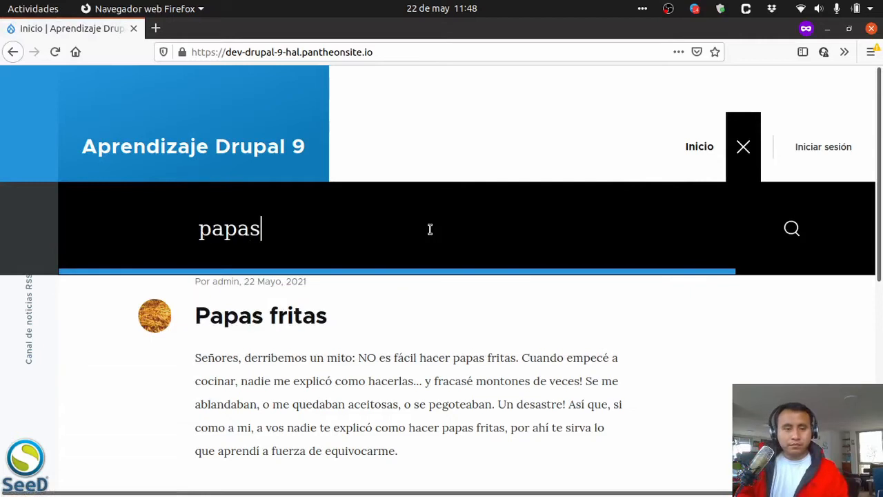
{"action": "key", "text": "Return"}
{"action": "scroll", "coordinate": [445, 230], "scroll_direction": "down", "scroll_amount": 5}
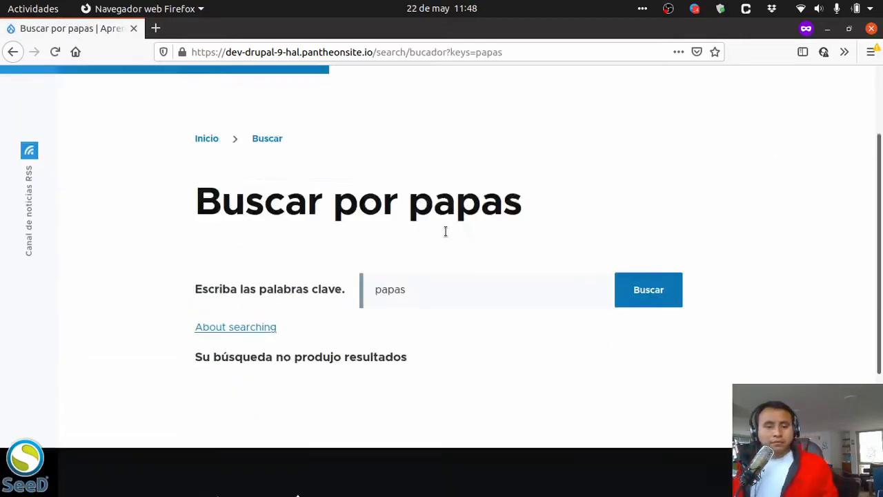
{"action": "scroll", "coordinate": [445, 250], "scroll_direction": "up", "scroll_amount": 3}
{"action": "left_click", "coordinate": [437, 320]}
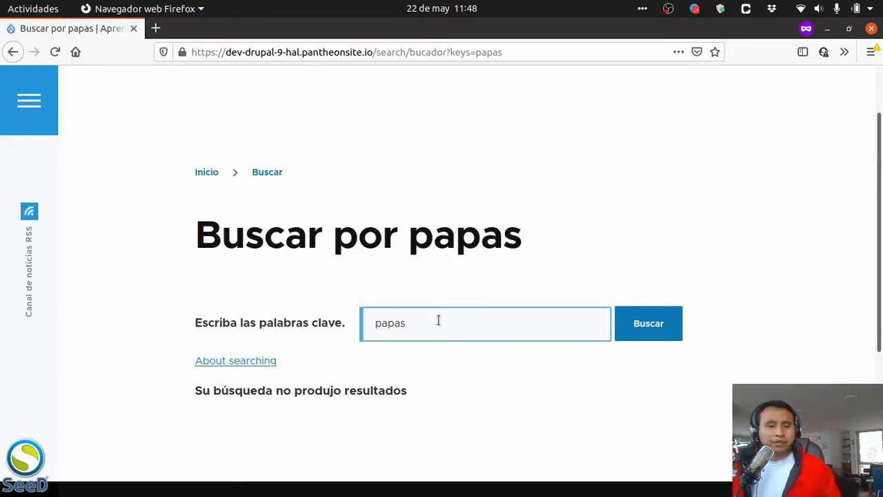
{"action": "key", "text": "ctrl+a"}
Switch to the administration window and close the Rendimiento, Ecosia search, Modos de formulario and Extend pages.
{"action": "mouse_move", "coordinate": [1, 2]}
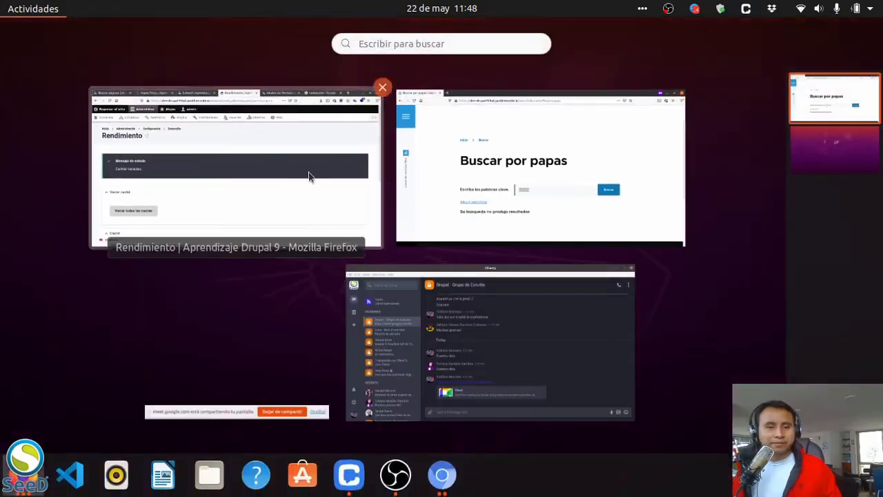
{"action": "left_click", "coordinate": [308, 173]}
{"action": "scroll", "coordinate": [255, 259], "scroll_direction": "down", "scroll_amount": 3}
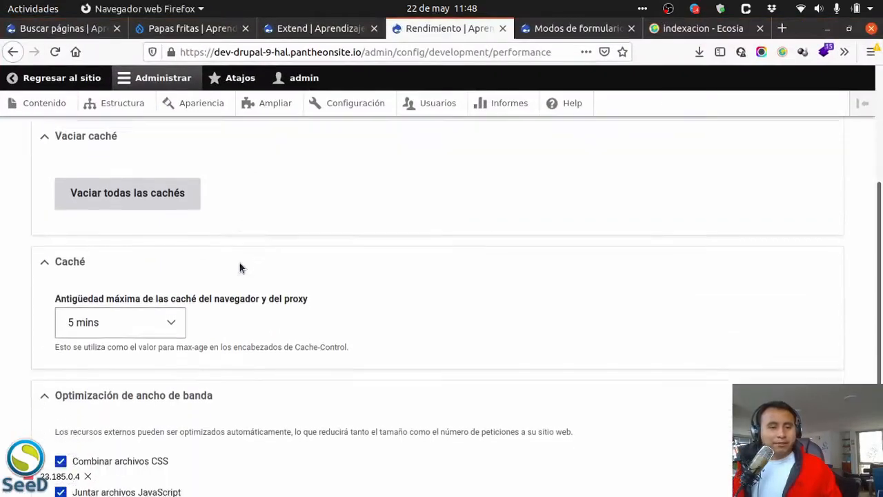
{"action": "scroll", "coordinate": [245, 280], "scroll_direction": "up", "scroll_amount": 3}
{"action": "left_click", "coordinate": [502, 29]}
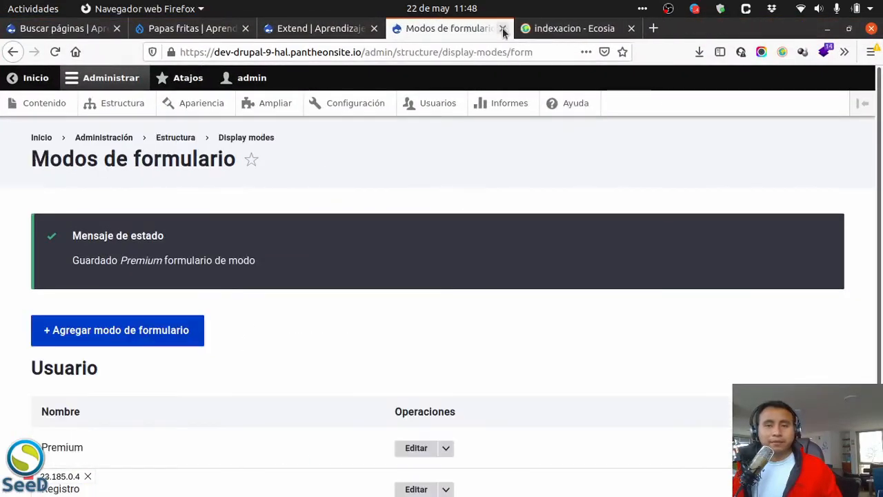
{"action": "left_click", "coordinate": [631, 28]}
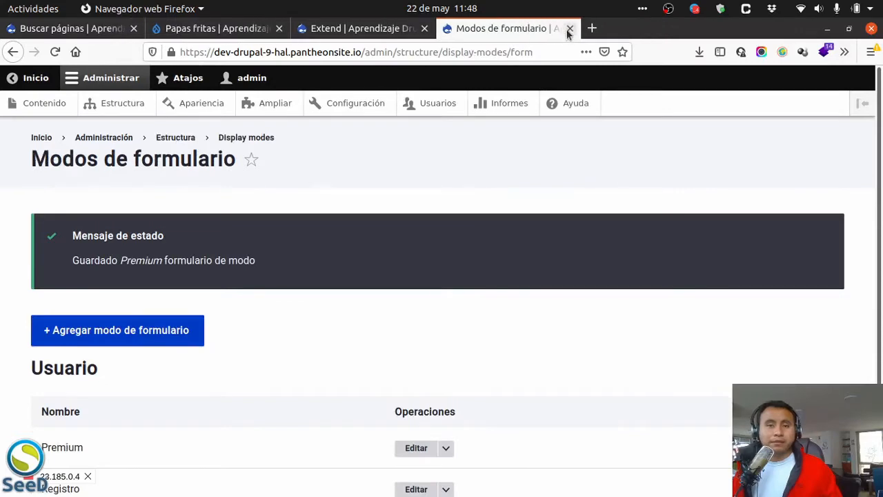
{"action": "left_click", "coordinate": [569, 29]}
{"action": "left_click", "coordinate": [424, 28]}
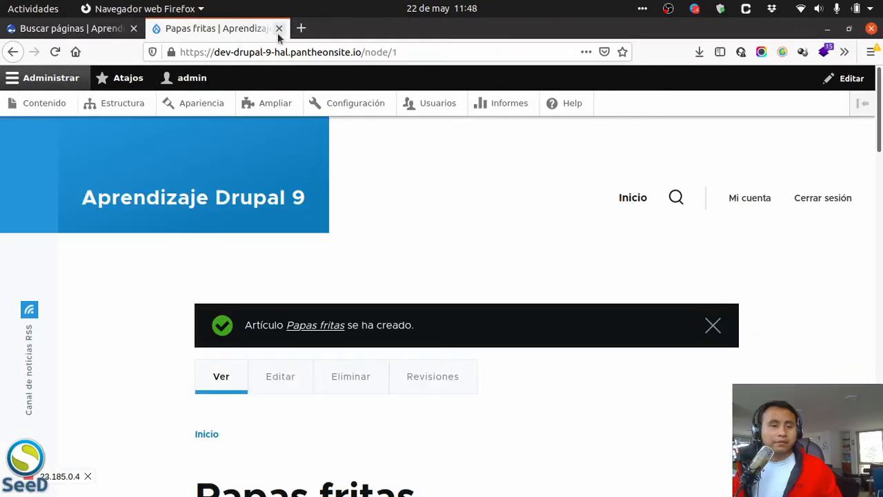
Glance over the Papas fritas article, then check the indexing progress and regulation sections on the Buscar páginas settings page.
{"action": "scroll", "coordinate": [316, 311], "scroll_direction": "down", "scroll_amount": 5}
{"action": "scroll", "coordinate": [367, 316], "scroll_direction": "up", "scroll_amount": 5}
{"action": "left_click", "coordinate": [88, 28]}
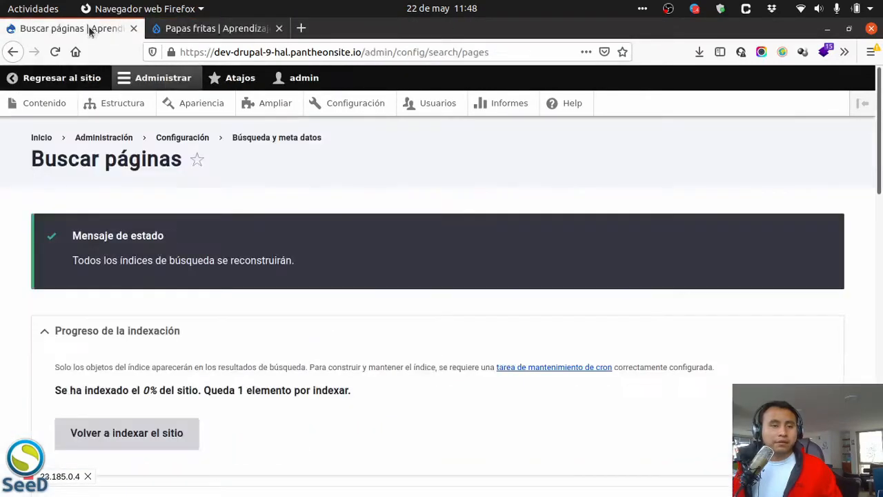
{"action": "scroll", "coordinate": [264, 311], "scroll_direction": "down", "scroll_amount": 3}
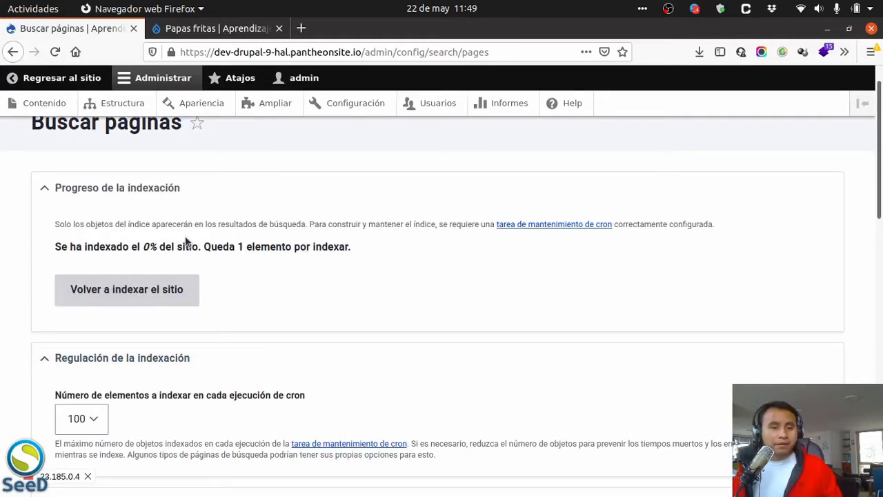
{"action": "scroll", "coordinate": [180, 254], "scroll_direction": "down", "scroll_amount": 3}
{"action": "scroll", "coordinate": [179, 255], "scroll_direction": "up", "scroll_amount": 3}
{"action": "scroll", "coordinate": [289, 344], "scroll_direction": "down", "scroll_amount": 3}
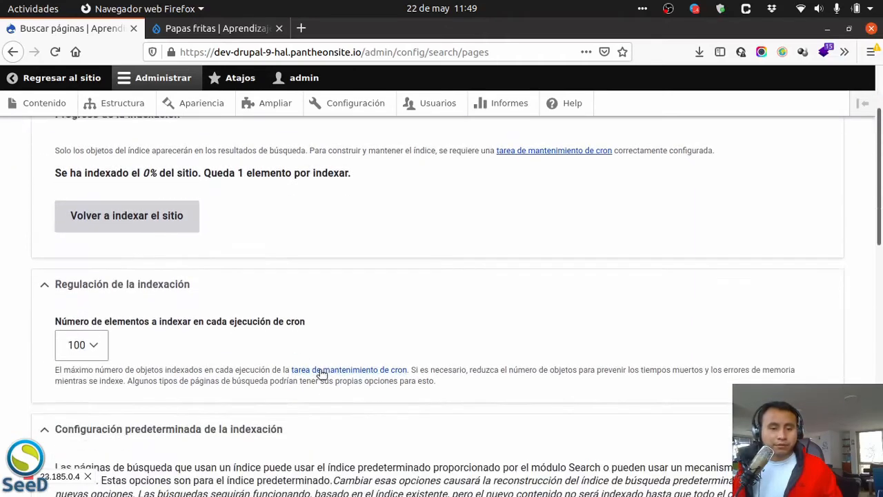
Open the cron maintenance task linked under the indexing regulation in a new tab and run cron.
{"action": "right_click", "coordinate": [321, 373]}
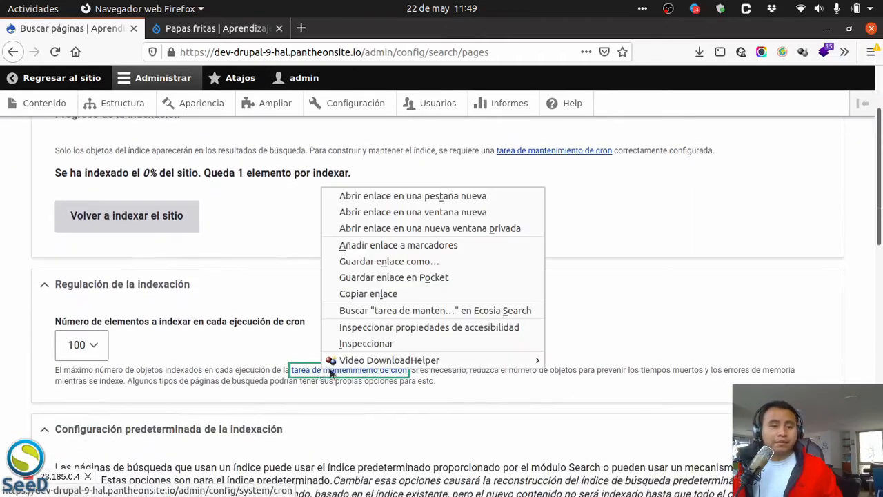
{"action": "left_click", "coordinate": [406, 197]}
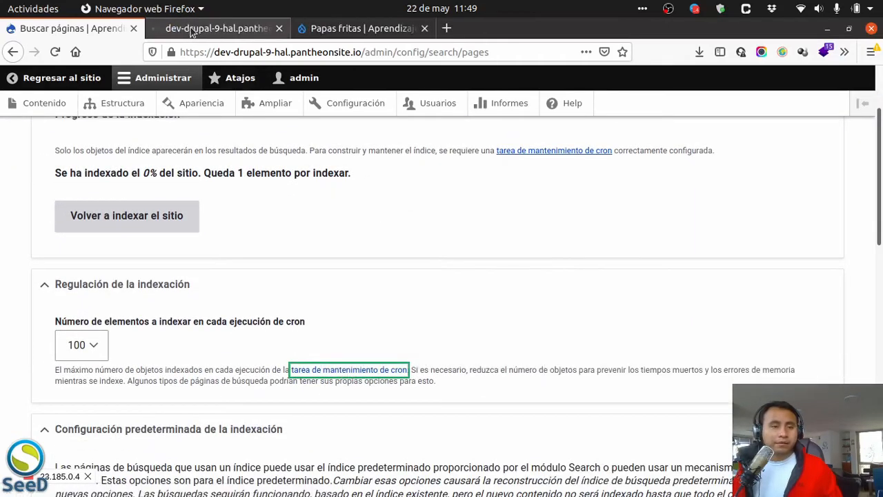
{"action": "left_click", "coordinate": [183, 29]}
{"action": "left_click", "coordinate": [96, 29]}
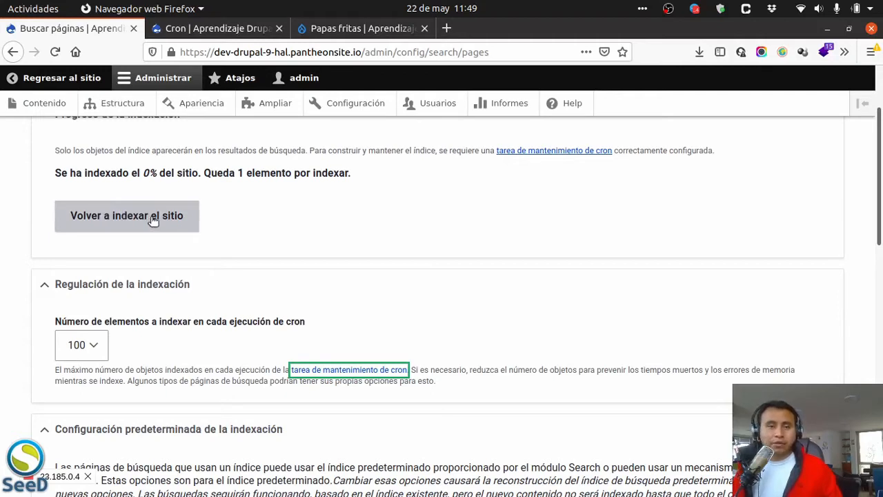
{"action": "left_click", "coordinate": [235, 27]}
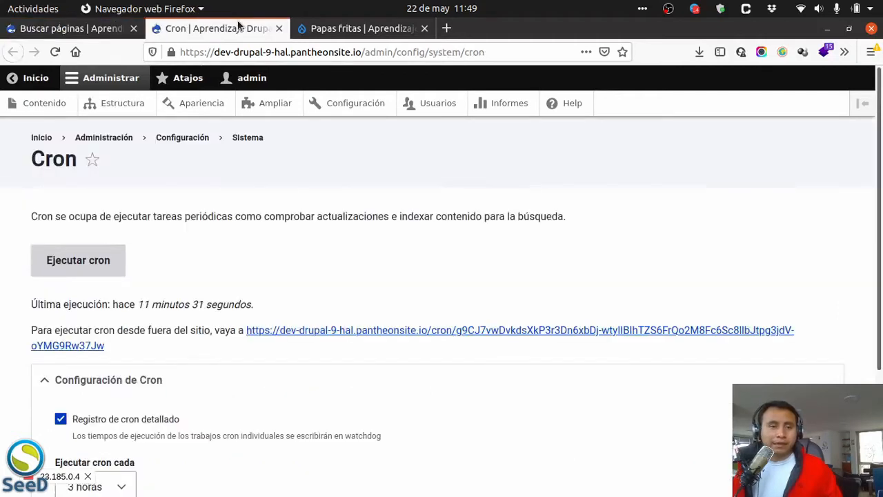
{"action": "left_click", "coordinate": [86, 259]}
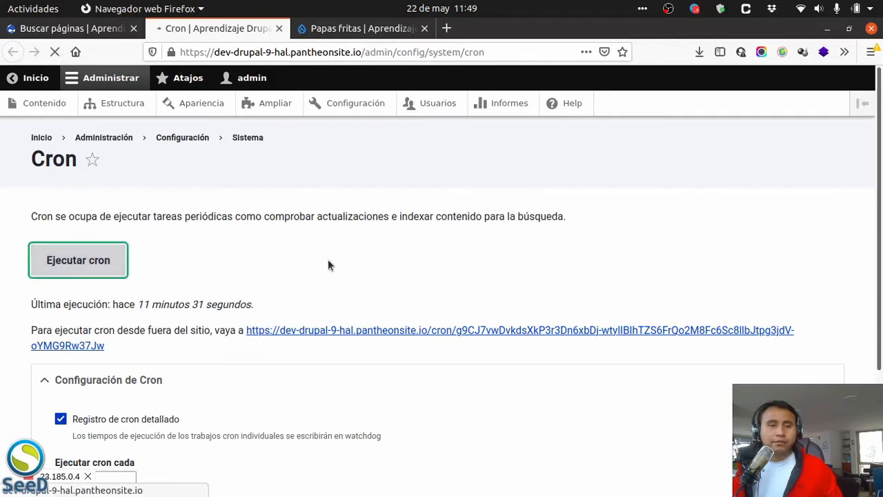
Reload the Buscar páginas settings page and check the site's indexing progress.
{"action": "left_click", "coordinate": [73, 29]}
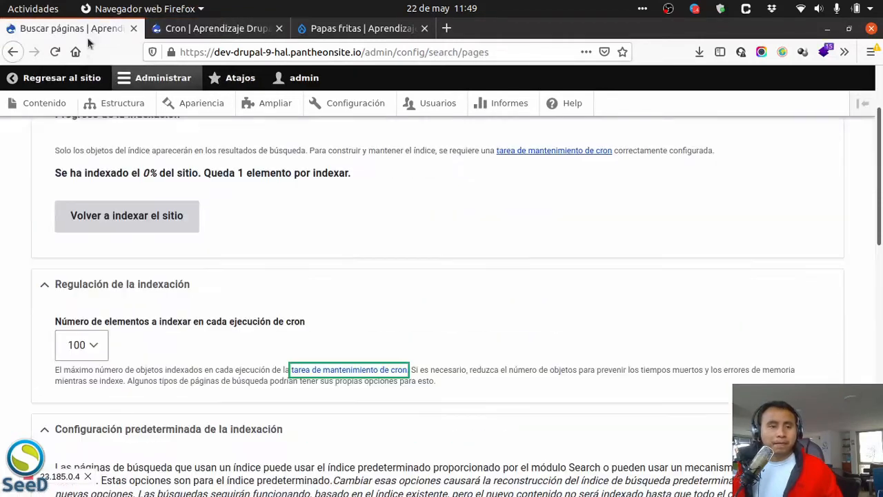
{"action": "left_click", "coordinate": [55, 52]}
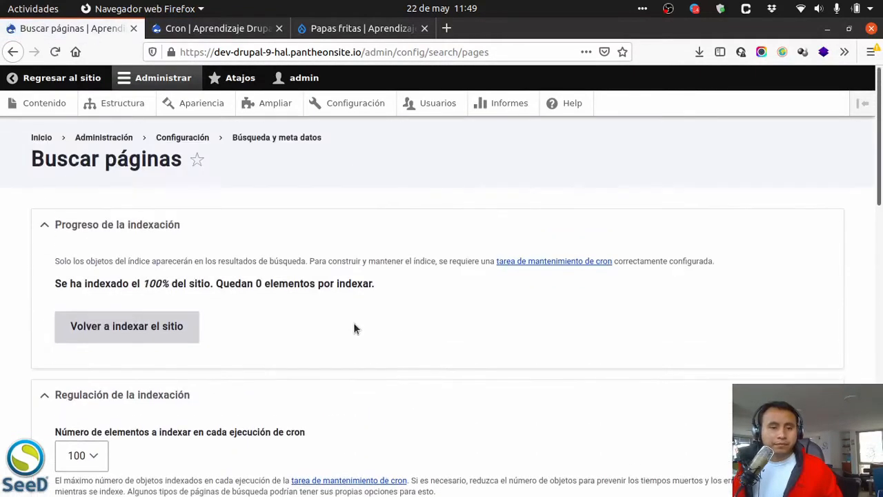
{"action": "left_click_drag", "start_coordinate": [236, 283], "coordinate": [54, 283]}
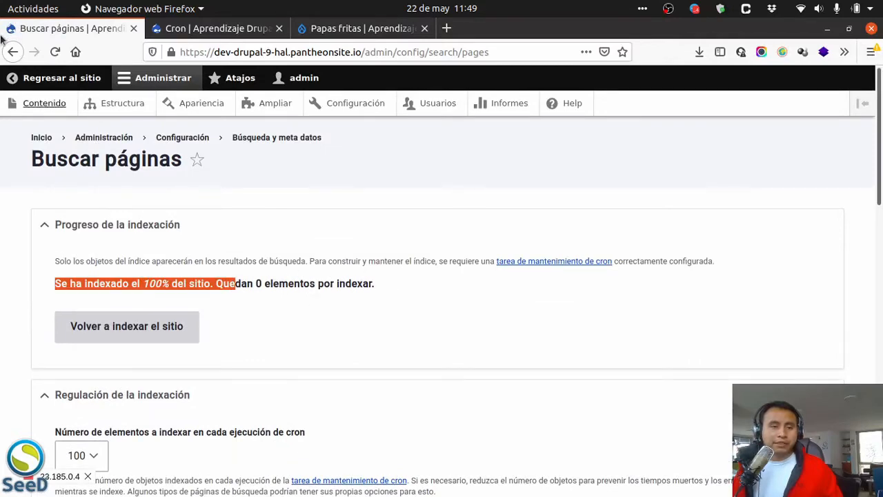
Return to the private window's Inicio page, search the site for "papas" and check the results.
{"action": "mouse_move", "coordinate": [0, 0]}
{"action": "left_click", "coordinate": [407, 174]}
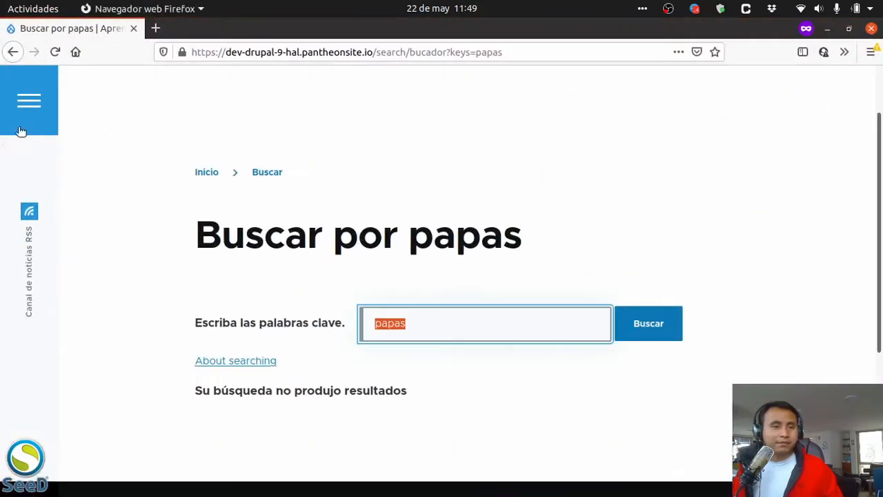
{"action": "left_click", "coordinate": [207, 173]}
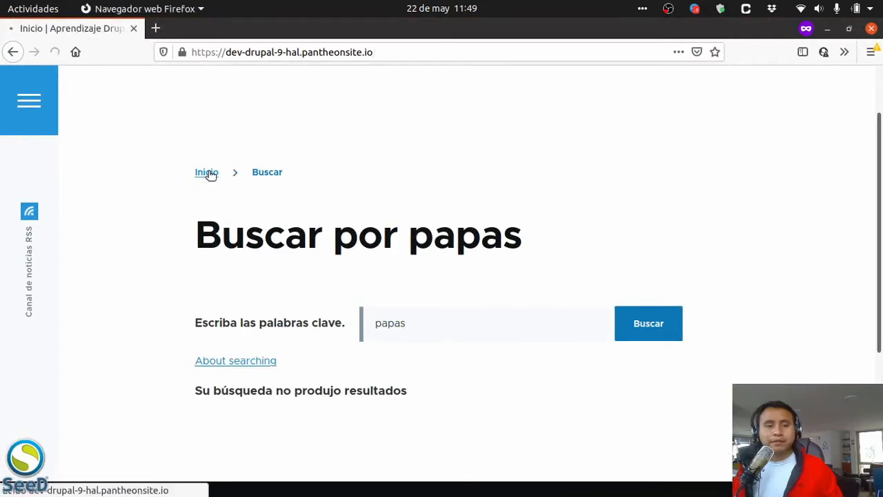
{"action": "left_click", "coordinate": [741, 149]}
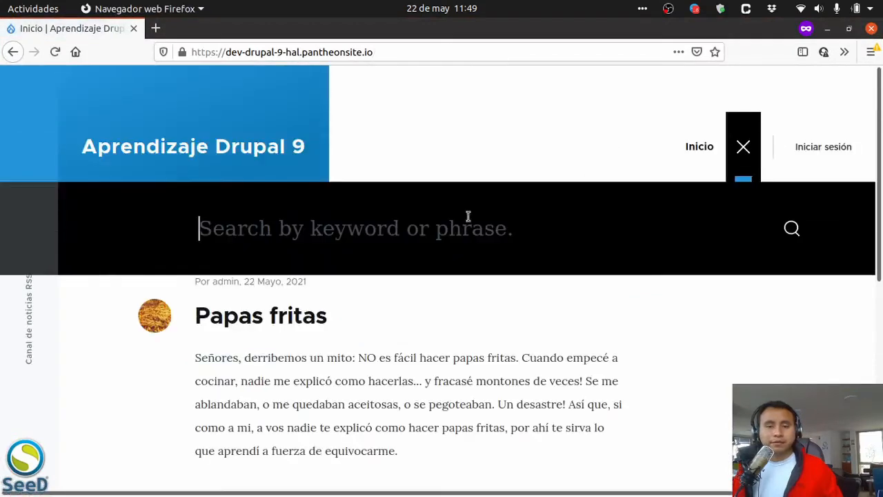
{"action": "left_click", "coordinate": [437, 231]}
{"action": "type", "text": "papas"}
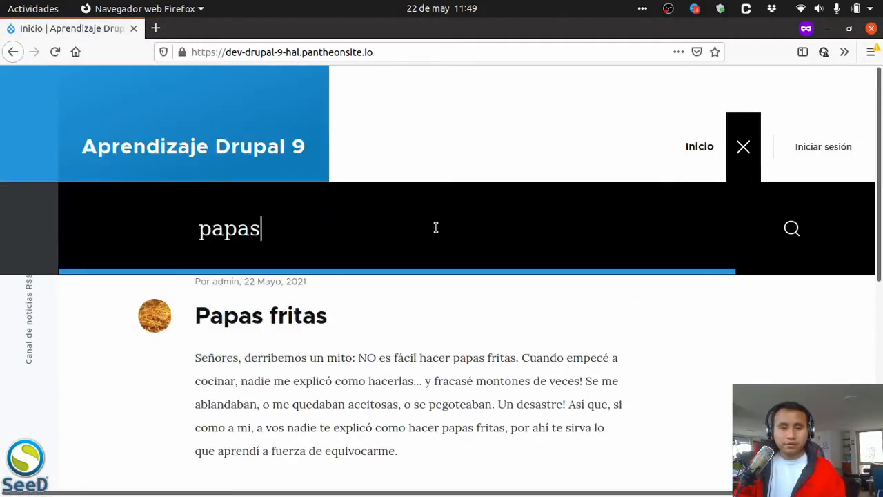
{"action": "key", "text": "Return"}
{"action": "scroll", "coordinate": [446, 262], "scroll_direction": "down", "scroll_amount": 3}
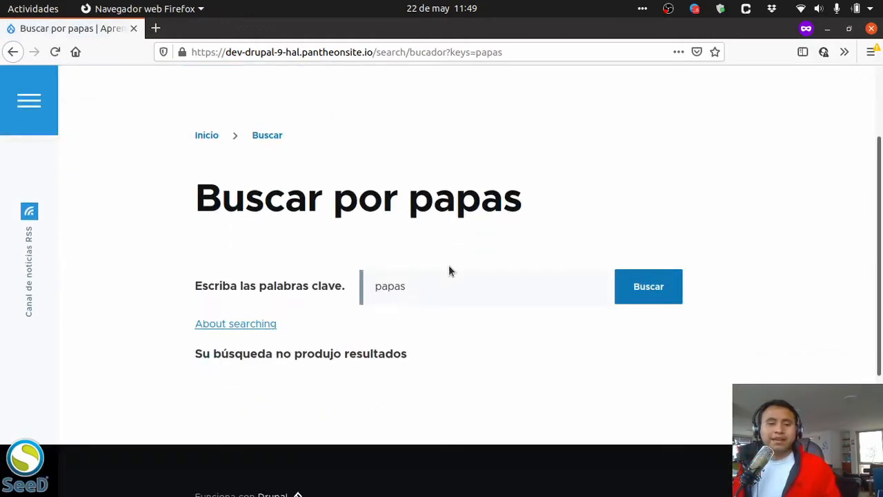
{"action": "scroll", "coordinate": [449, 269], "scroll_direction": "up", "scroll_amount": 3}
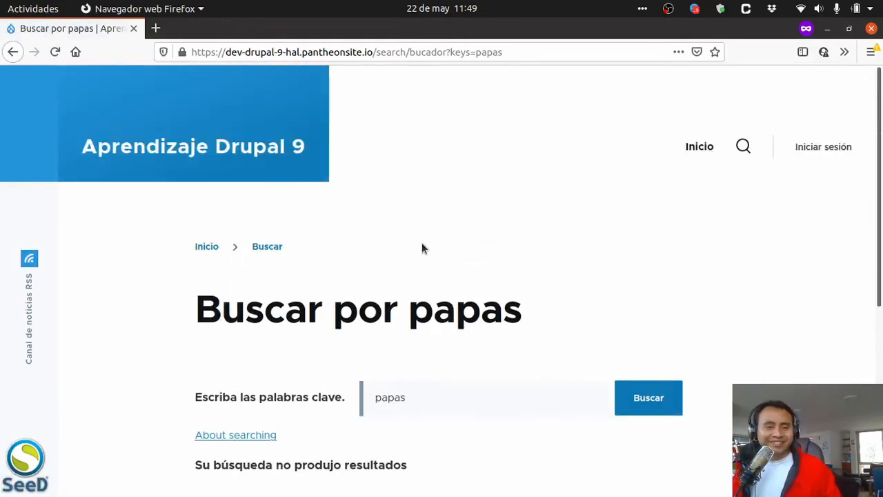
Switch to the administration window, reload Buscar páginas and review the indexing progress, indexing settings and list of search pages.
{"action": "mouse_move", "coordinate": [2, 5]}
{"action": "left_click", "coordinate": [131, 146]}
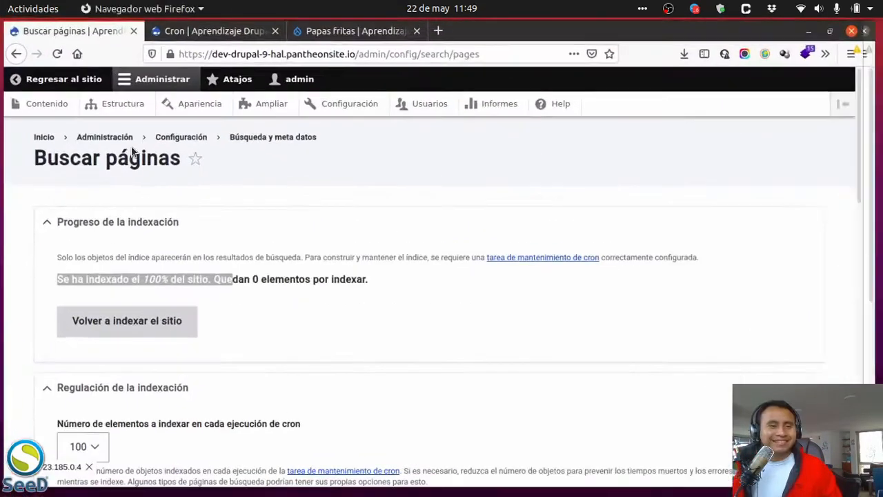
{"action": "left_click", "coordinate": [55, 52]}
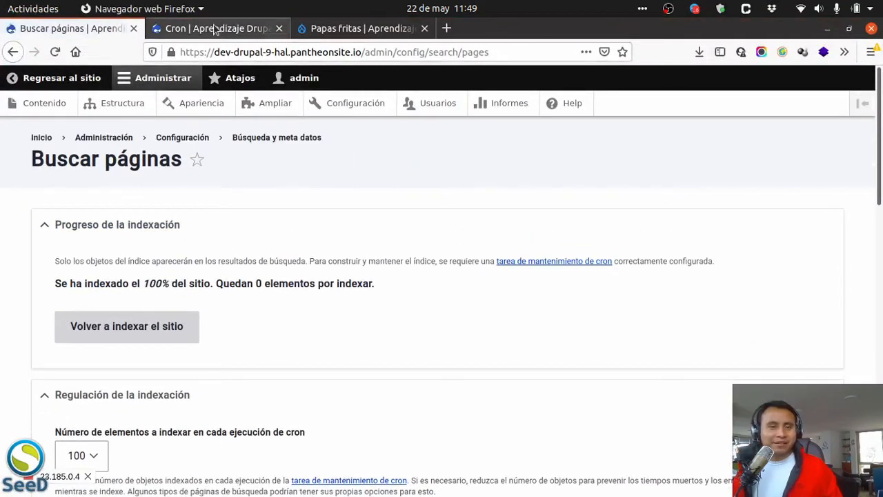
{"action": "scroll", "coordinate": [256, 332], "scroll_direction": "down", "scroll_amount": 4}
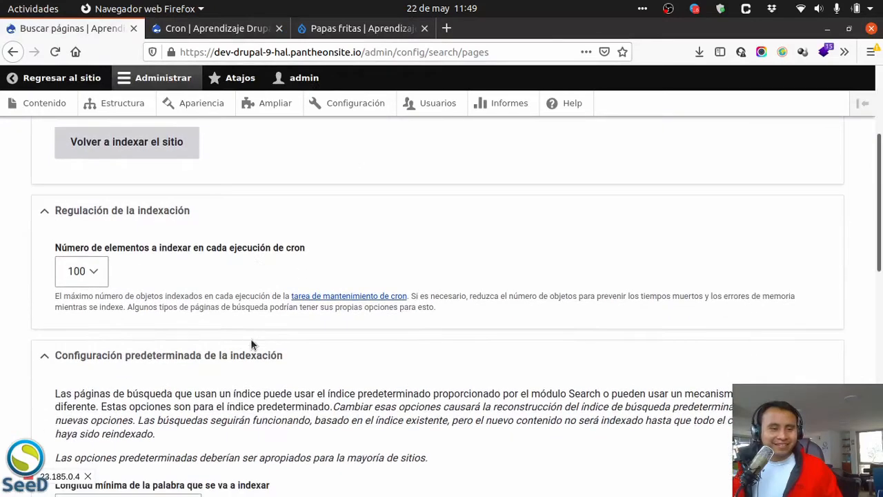
{"action": "scroll", "coordinate": [250, 342], "scroll_direction": "up", "scroll_amount": 2}
{"action": "scroll", "coordinate": [247, 343], "scroll_direction": "up", "scroll_amount": 2}
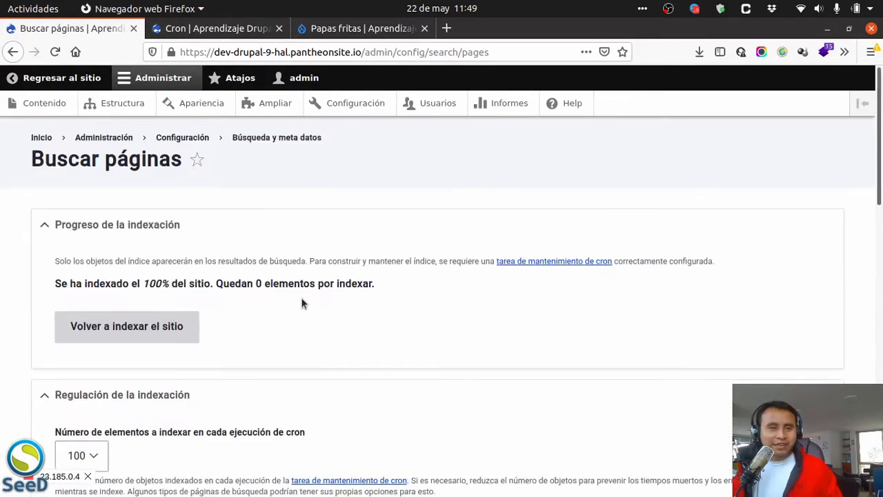
{"action": "scroll", "coordinate": [301, 297], "scroll_direction": "down", "scroll_amount": 2}
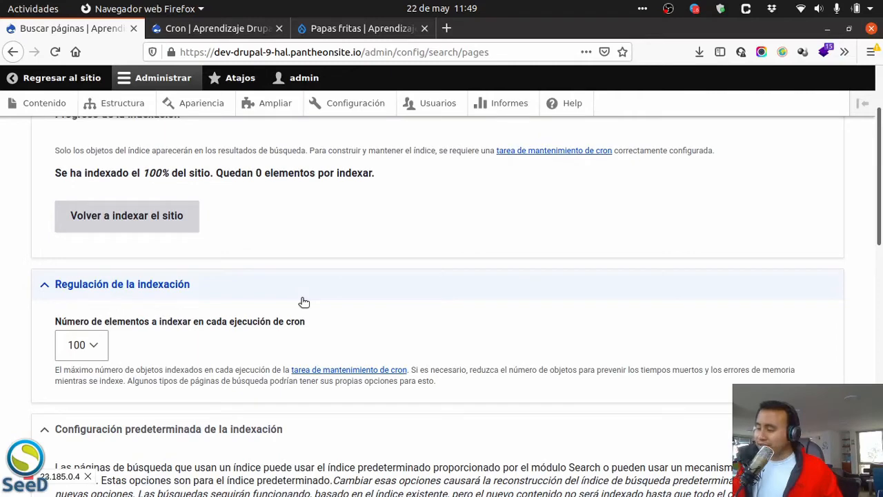
{"action": "scroll", "coordinate": [304, 301], "scroll_direction": "down", "scroll_amount": 8}
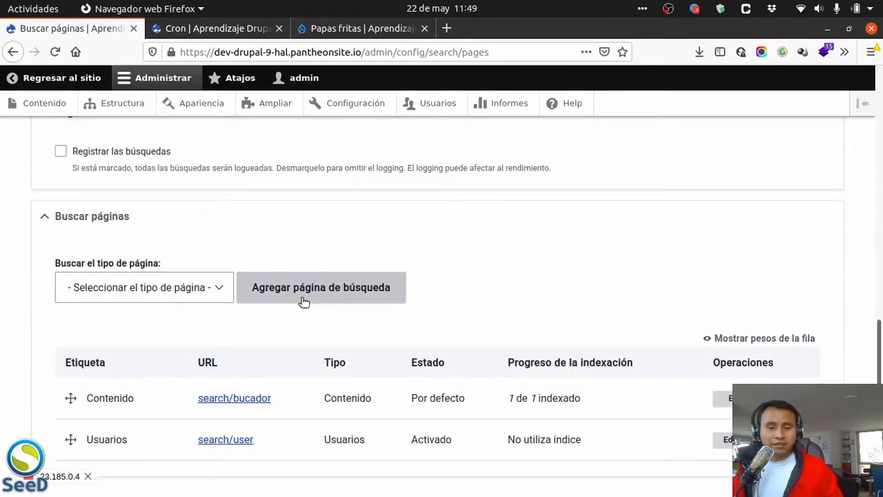
{"action": "scroll", "coordinate": [303, 302], "scroll_direction": "up", "scroll_amount": 10}
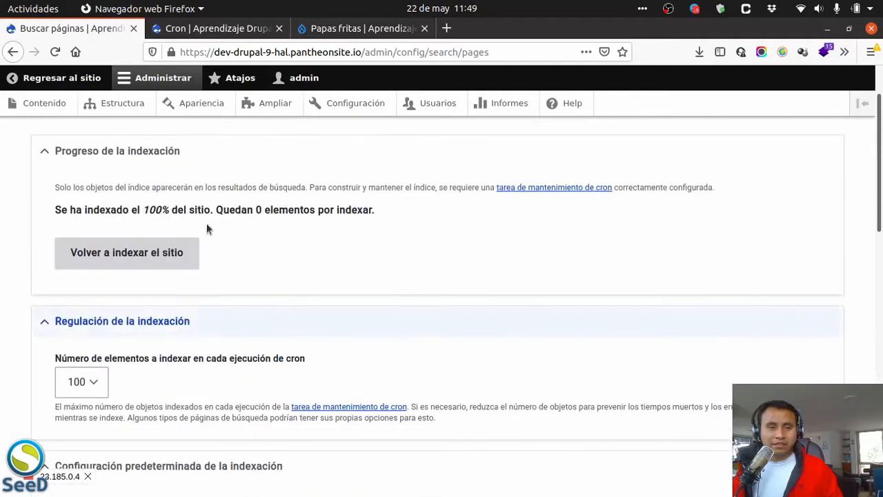
Return to the private window, search with the keyword capitalised as "Papas" and review the results.
{"action": "key", "text": "super"}
{"action": "left_click", "coordinate": [416, 155]}
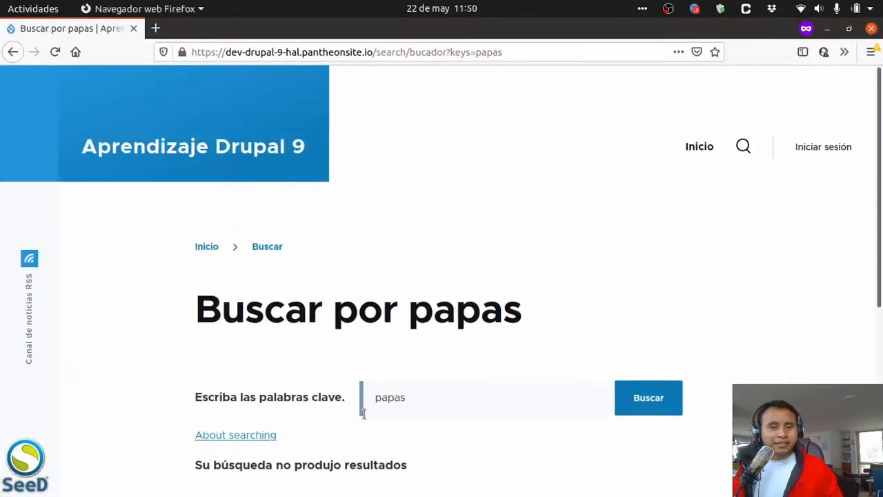
{"action": "left_click", "coordinate": [392, 392]}
{"action": "left_click", "coordinate": [382, 391]}
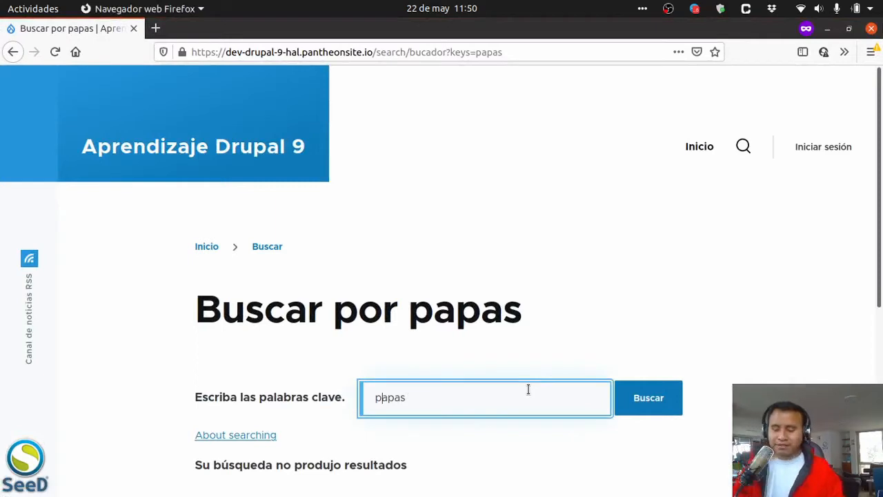
{"action": "key", "text": "BackSpace"}
{"action": "type", "text": "P"}
{"action": "key", "text": "Return"}
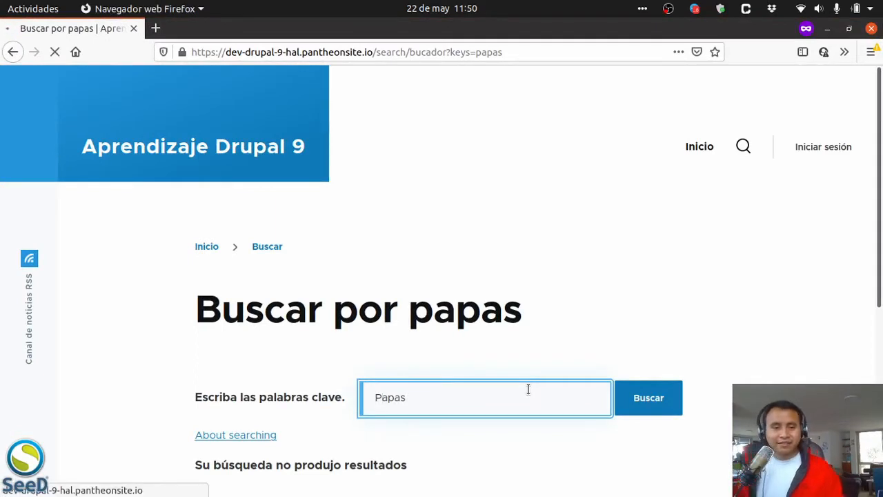
{"action": "scroll", "coordinate": [524, 295], "scroll_direction": "down", "scroll_amount": 5}
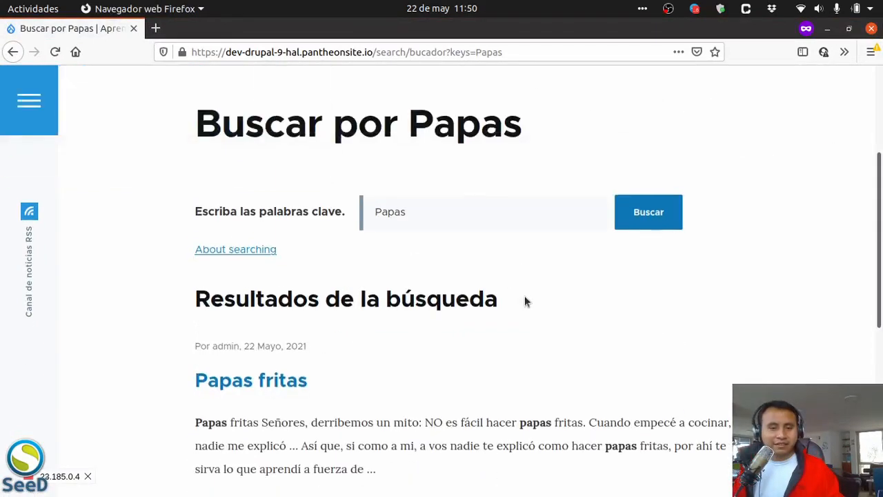
{"action": "scroll", "coordinate": [483, 269], "scroll_direction": "up", "scroll_amount": 2}
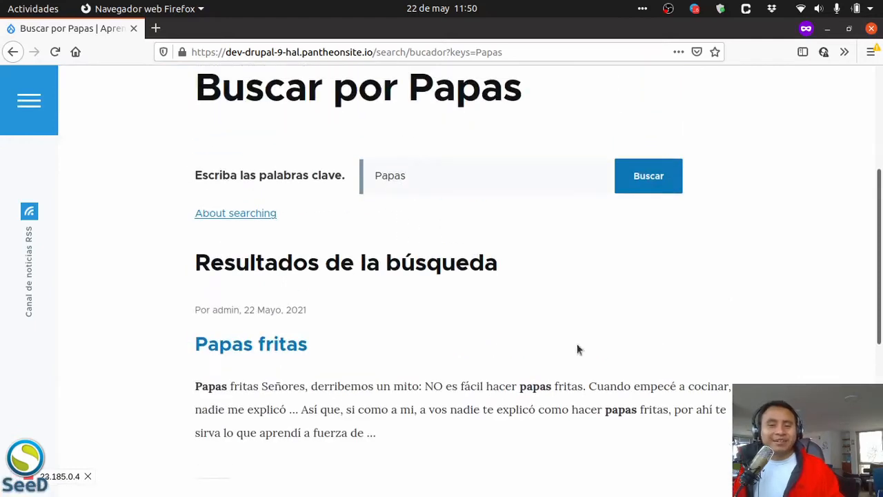
Search again from the results page with the lowercase keyword "papas" and review the results.
{"action": "double_click", "coordinate": [531, 386]}
{"action": "left_click", "coordinate": [381, 175]}
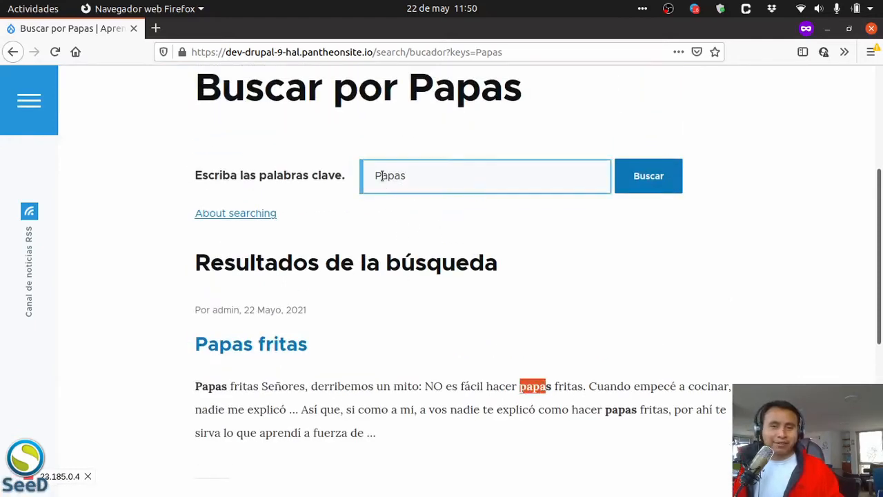
{"action": "key", "text": "ctrl+a"}
{"action": "type", "text": "papas"}
{"action": "left_click", "coordinate": [629, 177]}
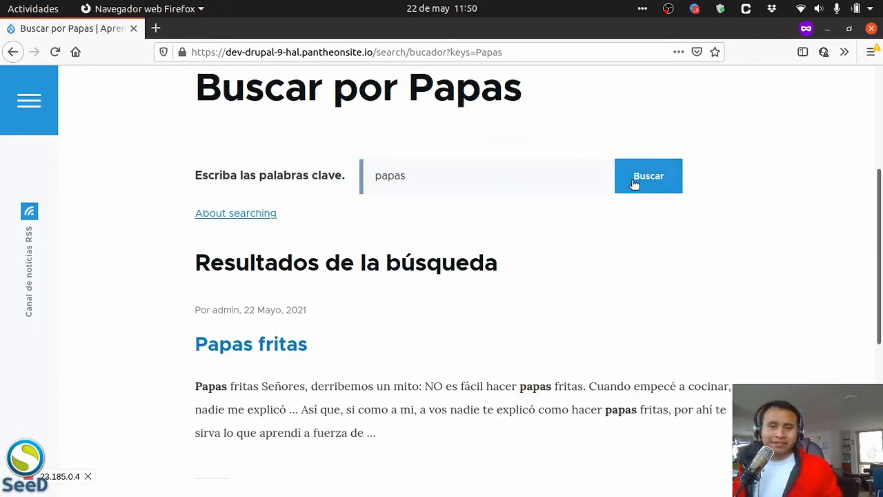
{"action": "scroll", "coordinate": [551, 255], "scroll_direction": "down", "scroll_amount": 4}
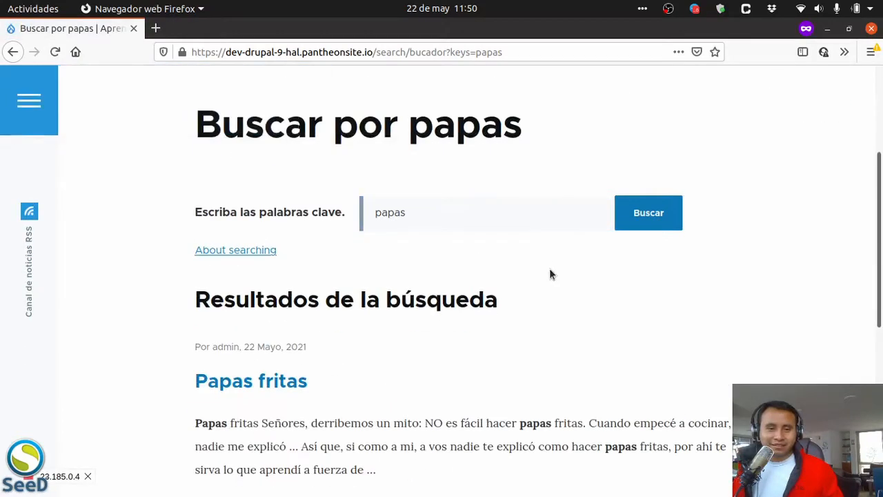
{"action": "scroll", "coordinate": [512, 340], "scroll_direction": "up", "scroll_amount": 4}
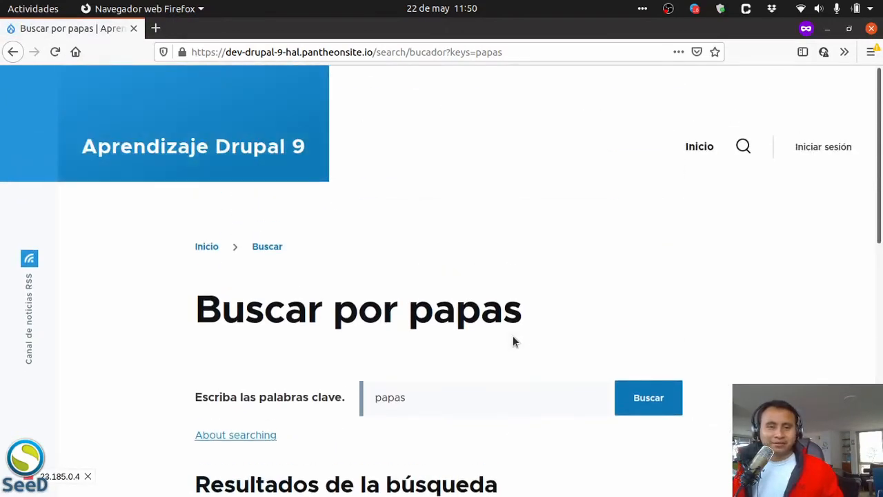
{"action": "scroll", "coordinate": [513, 335], "scroll_direction": "down", "scroll_amount": 3}
{"action": "left_click", "coordinate": [430, 223]}
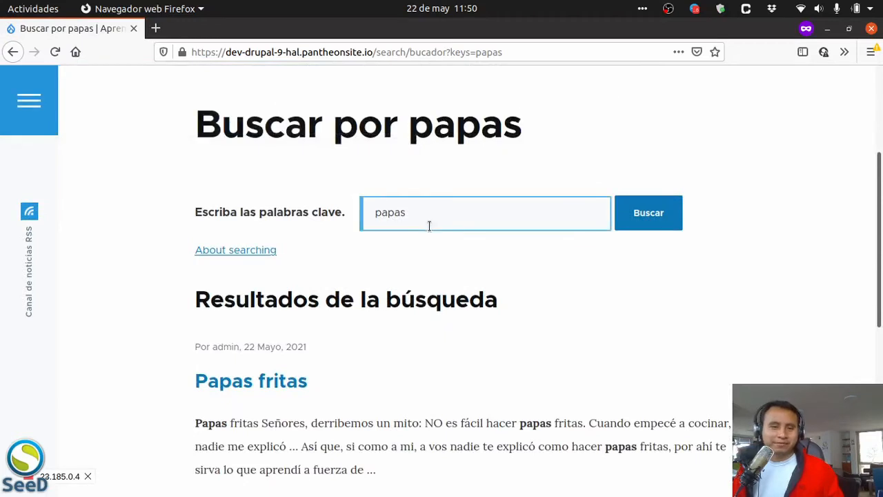
{"action": "scroll", "coordinate": [411, 233], "scroll_direction": "up", "scroll_amount": 3}
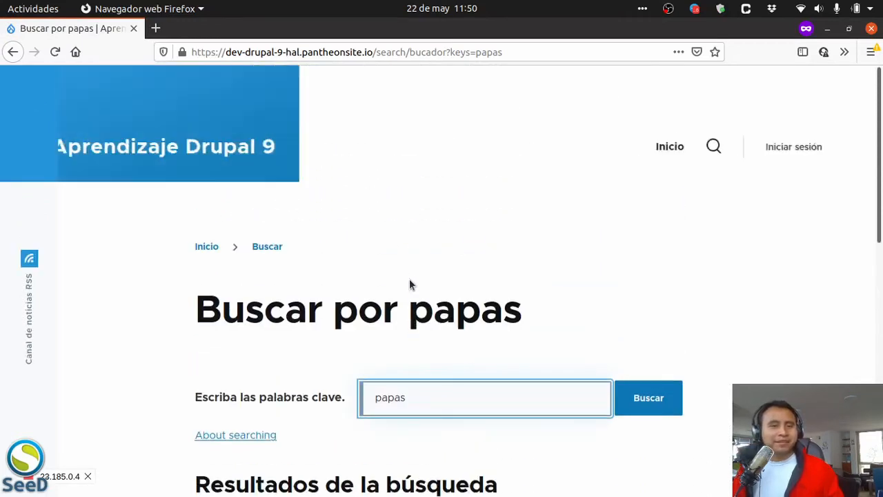
Go back to the Inicio page, search the site for "papas" from the header and examine the result's excerpt.
{"action": "left_click", "coordinate": [213, 247]}
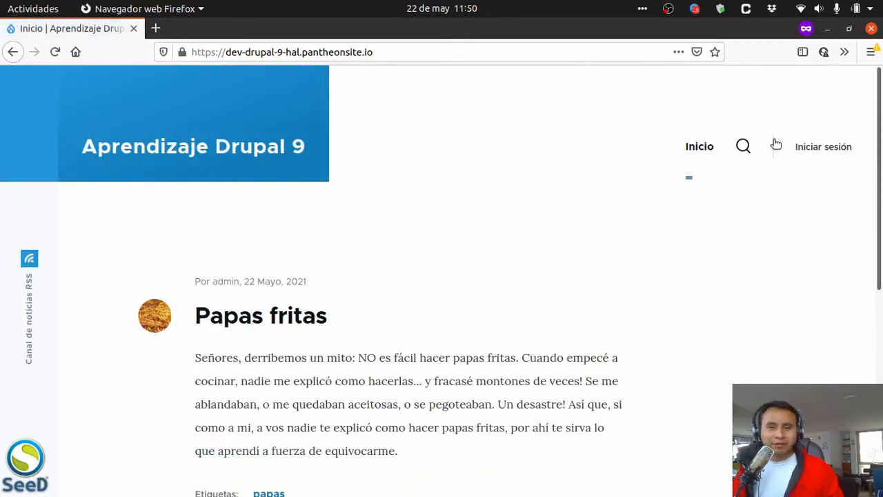
{"action": "left_click", "coordinate": [742, 146]}
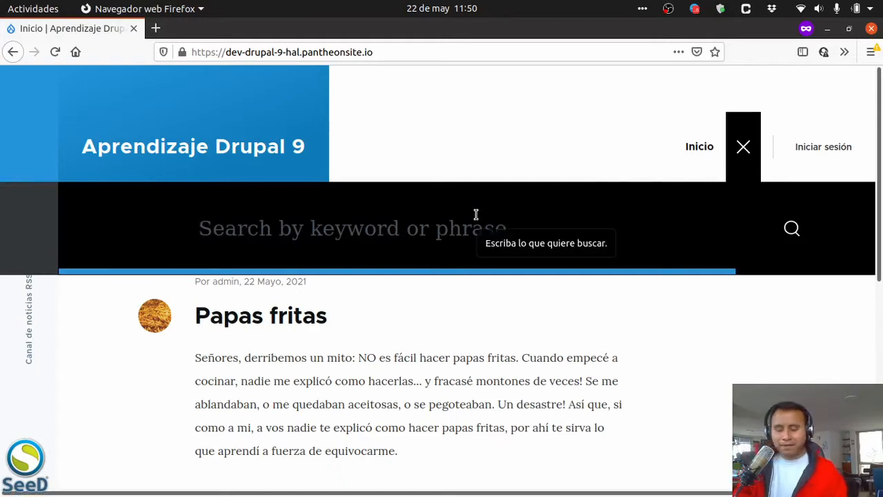
{"action": "type", "text": "papas"}
{"action": "key", "text": "Return"}
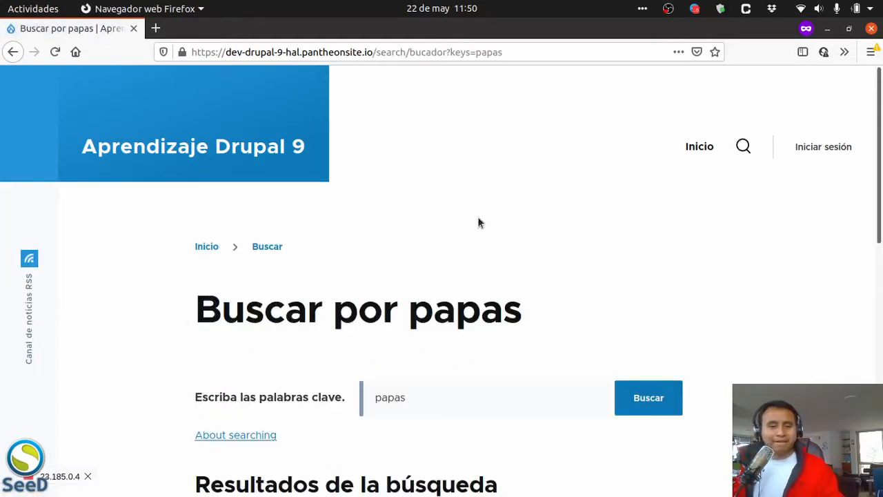
{"action": "scroll", "coordinate": [512, 282], "scroll_direction": "down", "scroll_amount": 5}
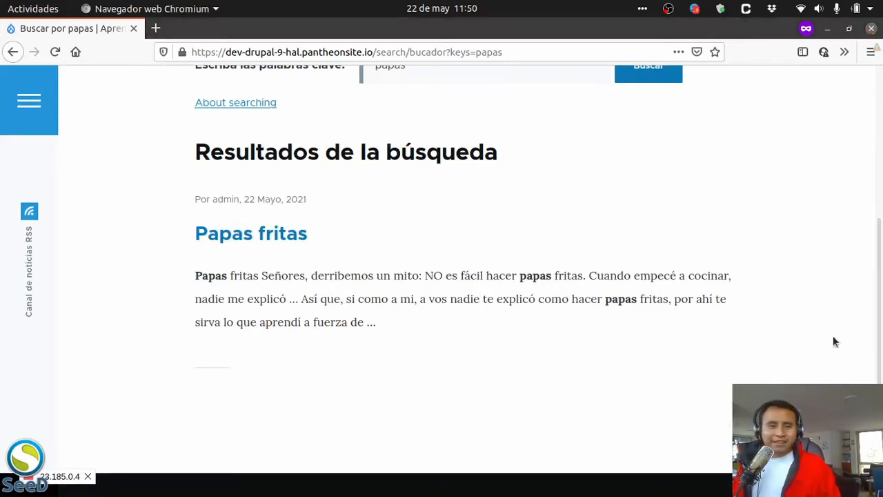
{"action": "left_click_drag", "start_coordinate": [370, 317], "coordinate": [200, 274]}
{"action": "left_click", "coordinate": [443, 287]}
Switch to the administration window and open the Contenido search page for editing from the Buscar páginas list.
{"action": "mouse_move", "coordinate": [0, 0]}
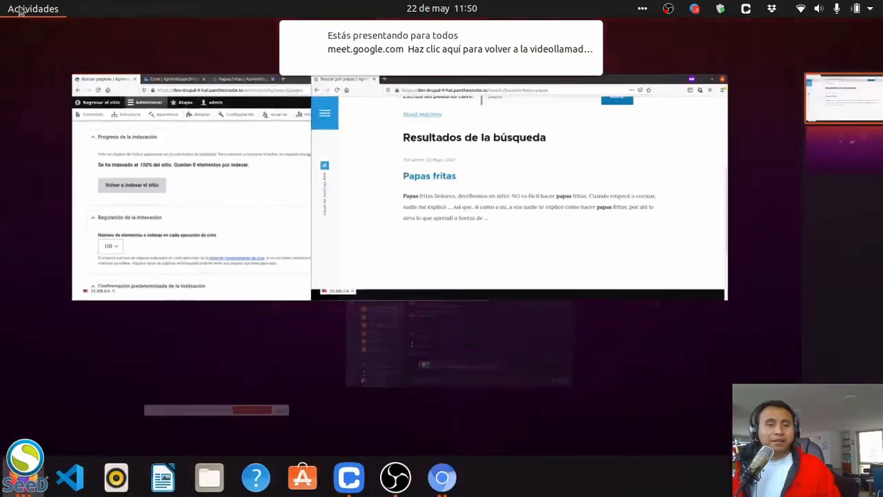
{"action": "left_click", "coordinate": [292, 165]}
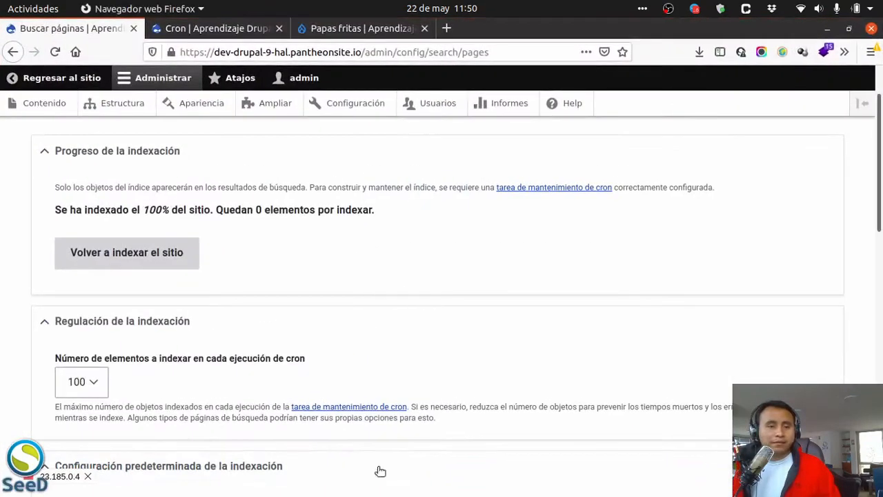
{"action": "scroll", "coordinate": [148, 414], "scroll_direction": "down", "scroll_amount": 5}
{"action": "scroll", "coordinate": [214, 331], "scroll_direction": "down", "scroll_amount": 10}
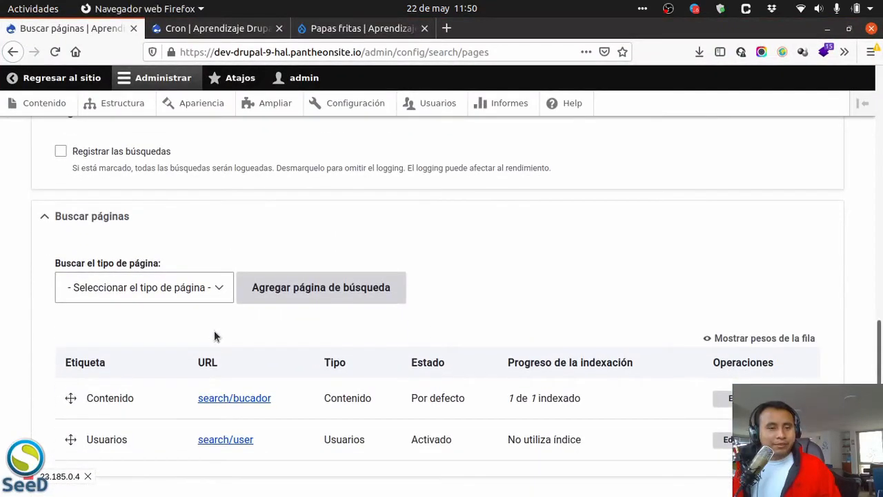
{"action": "scroll", "coordinate": [214, 336], "scroll_direction": "up", "scroll_amount": 3}
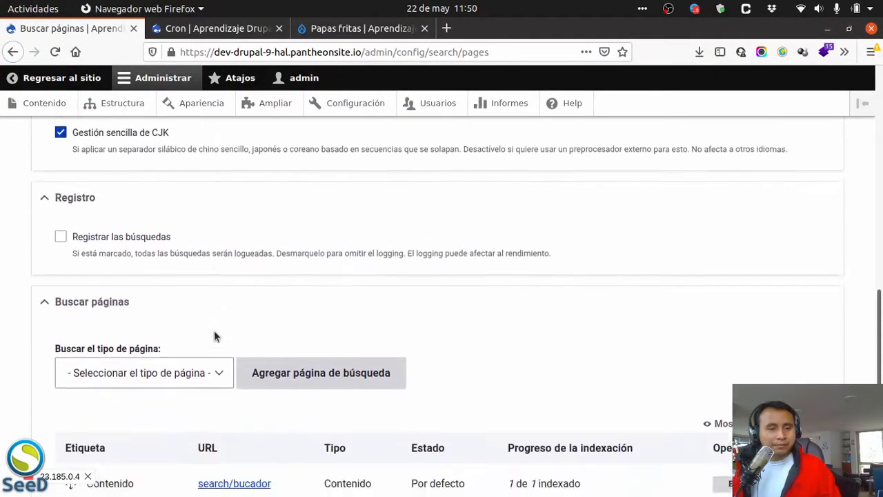
{"action": "scroll", "coordinate": [214, 335], "scroll_direction": "down", "scroll_amount": 4}
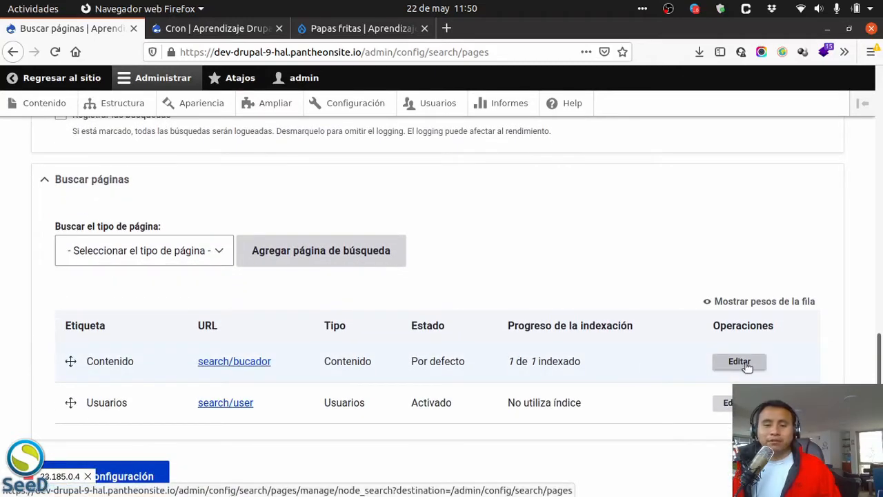
{"action": "left_click", "coordinate": [740, 363]}
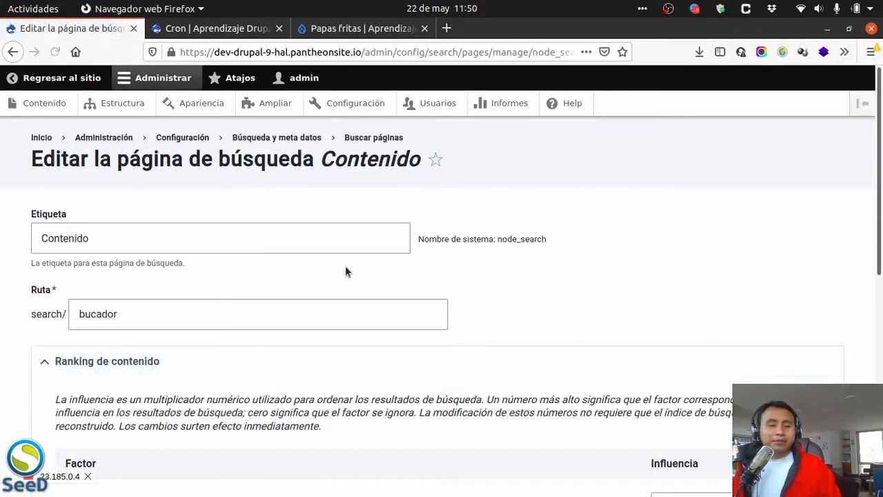
Examine the Contenido page's Ranking de contenido section, reading how influence orders search results and the Número de comentarios factor.
{"action": "scroll", "coordinate": [346, 271], "scroll_direction": "down", "scroll_amount": 3}
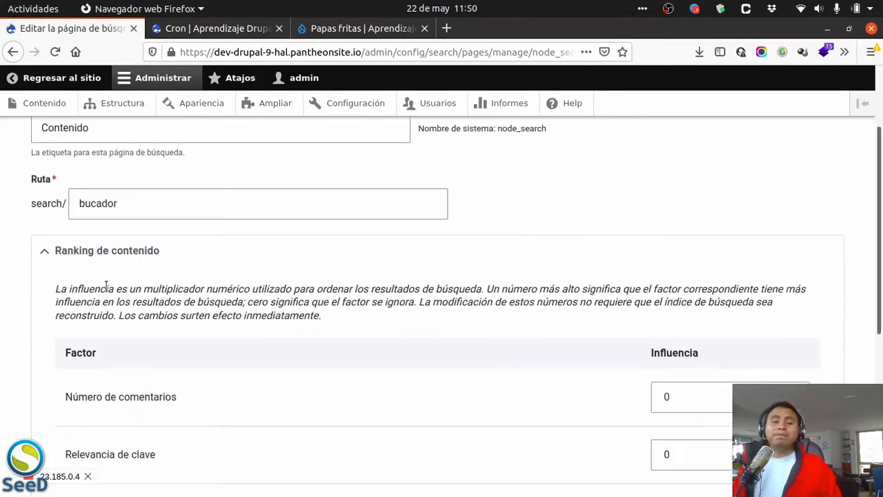
{"action": "scroll", "coordinate": [106, 284], "scroll_direction": "up", "scroll_amount": 3}
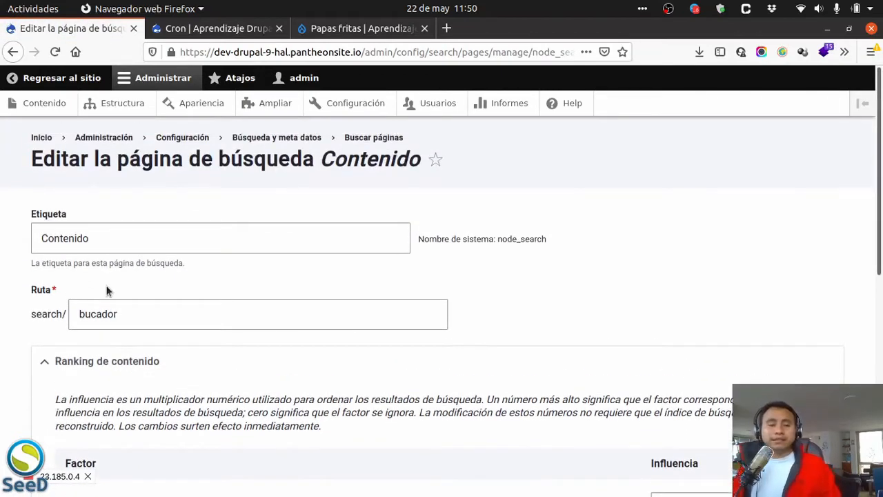
{"action": "scroll", "coordinate": [119, 340], "scroll_direction": "down", "scroll_amount": 3}
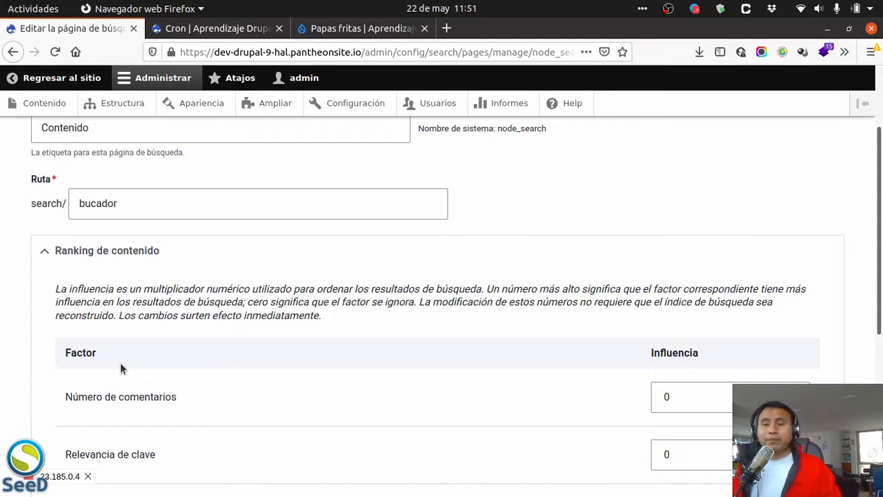
{"action": "scroll", "coordinate": [120, 364], "scroll_direction": "down", "scroll_amount": 2}
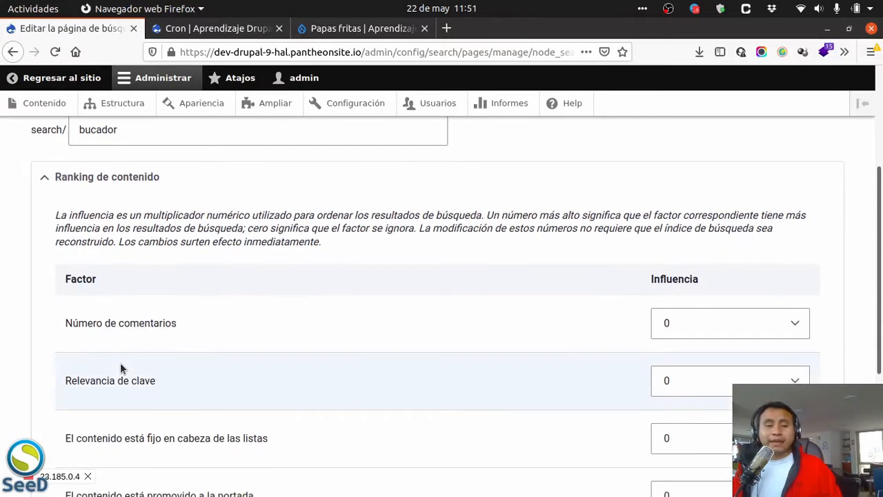
{"action": "left_click_drag", "start_coordinate": [183, 332], "coordinate": [35, 319]}
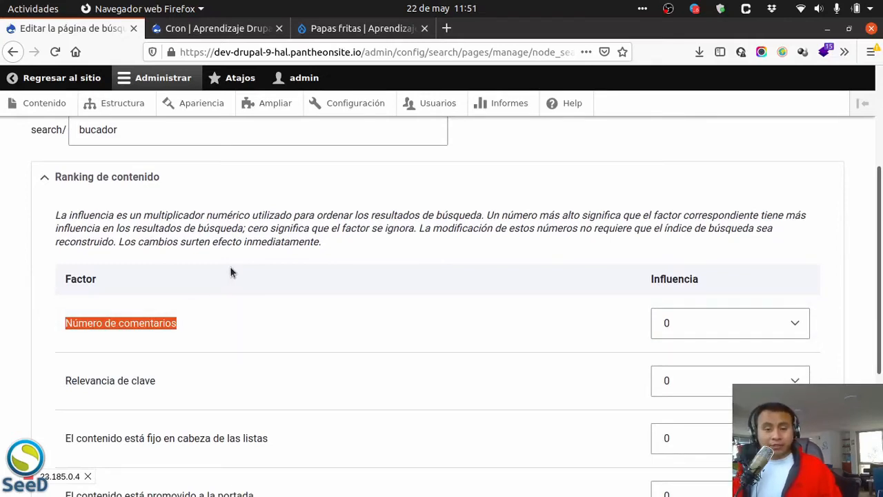
{"action": "left_click", "coordinate": [136, 247]}
{"action": "left_click_drag", "start_coordinate": [145, 217], "coordinate": [481, 209]}
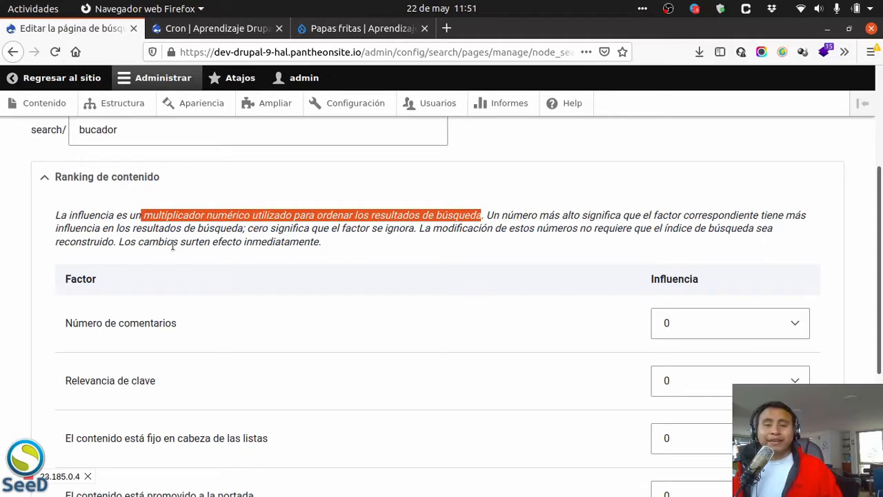
{"action": "left_click", "coordinate": [641, 228]}
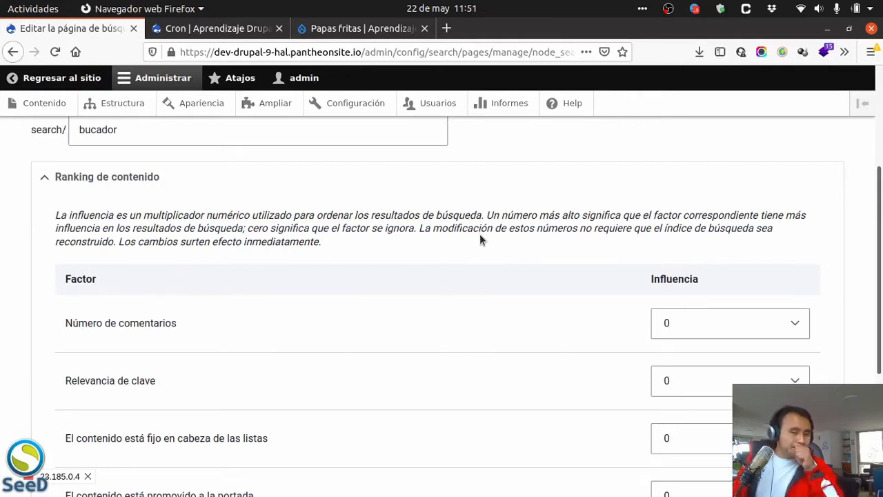
Review the ranking factors and the influence choices for Recientemente creado, then return to the Buscar páginas list without saving.
{"action": "scroll", "coordinate": [482, 259], "scroll_direction": "down", "scroll_amount": 4}
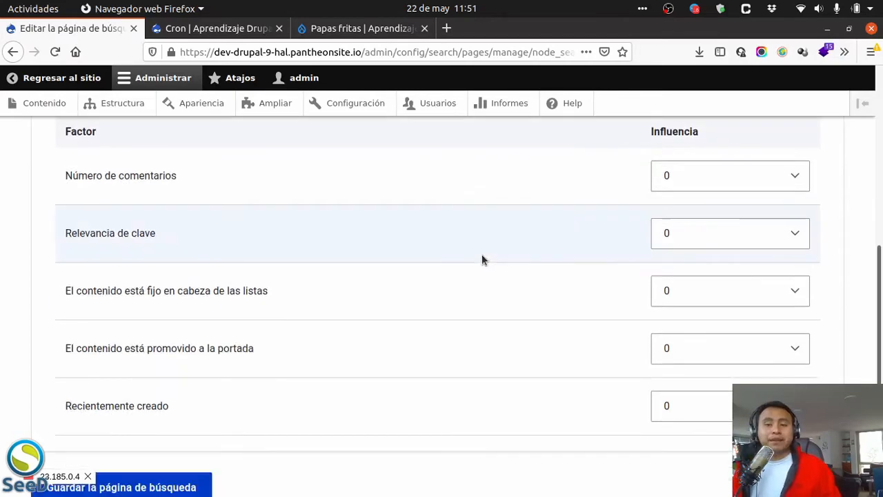
{"action": "scroll", "coordinate": [481, 259], "scroll_direction": "up", "scroll_amount": 3}
{"action": "scroll", "coordinate": [481, 269], "scroll_direction": "down", "scroll_amount": 2}
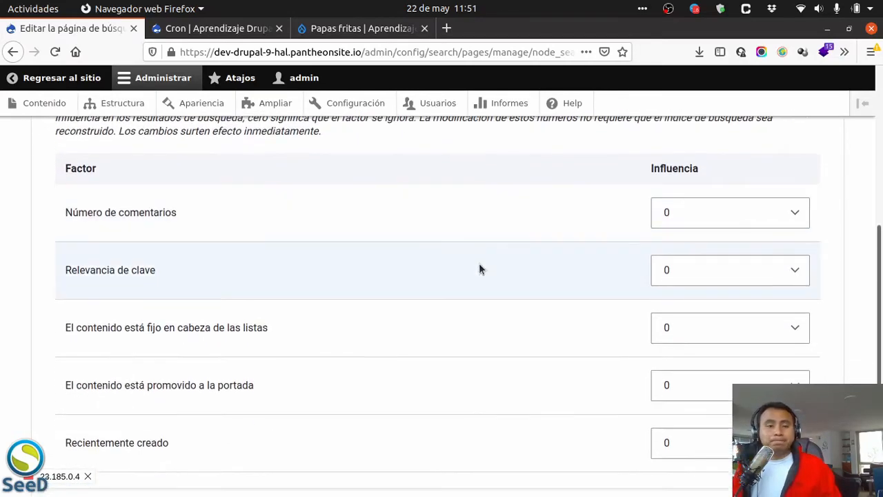
{"action": "scroll", "coordinate": [480, 269], "scroll_direction": "down", "scroll_amount": 1}
{"action": "scroll", "coordinate": [481, 269], "scroll_direction": "down", "scroll_amount": 1}
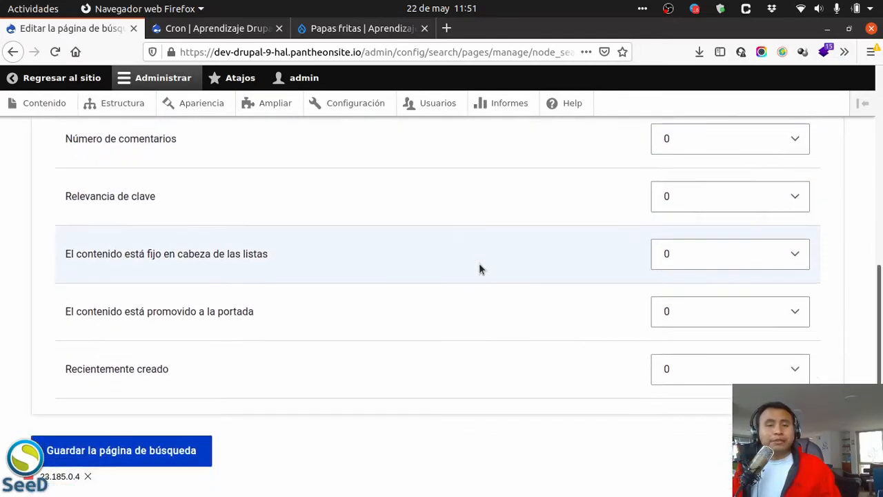
{"action": "scroll", "coordinate": [481, 269], "scroll_direction": "up", "scroll_amount": 1}
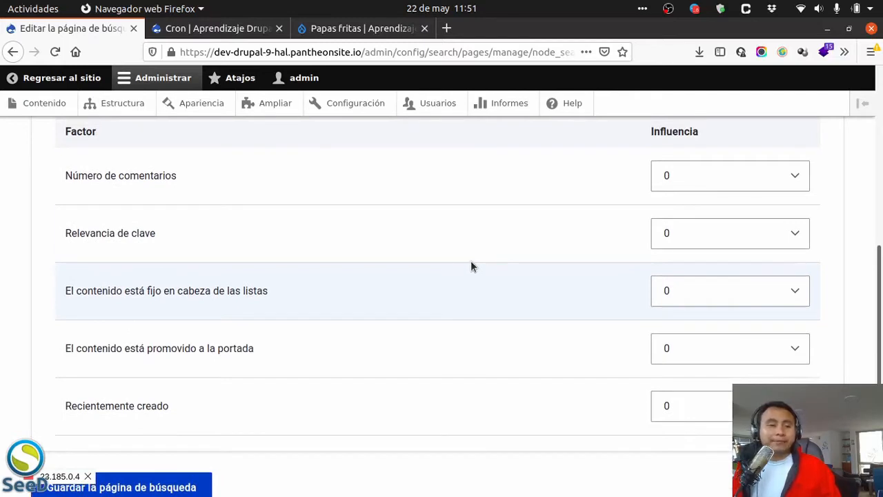
{"action": "left_click", "coordinate": [719, 403]}
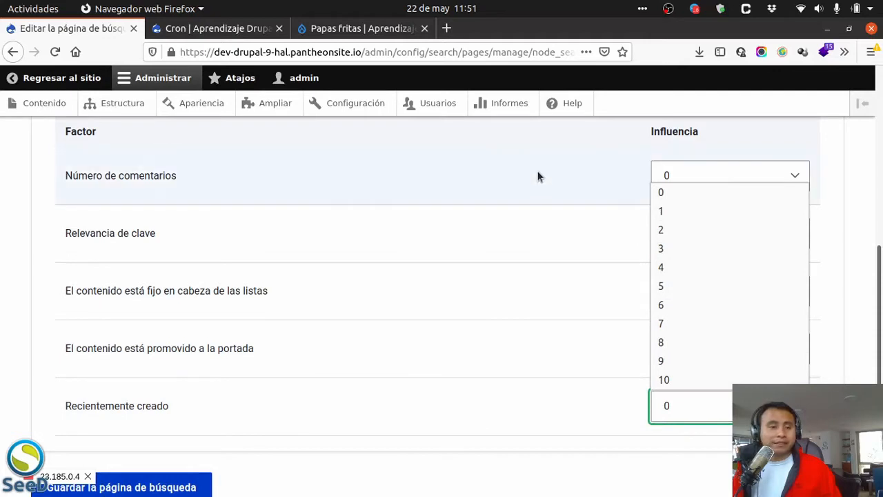
{"action": "left_click", "coordinate": [94, 295]}
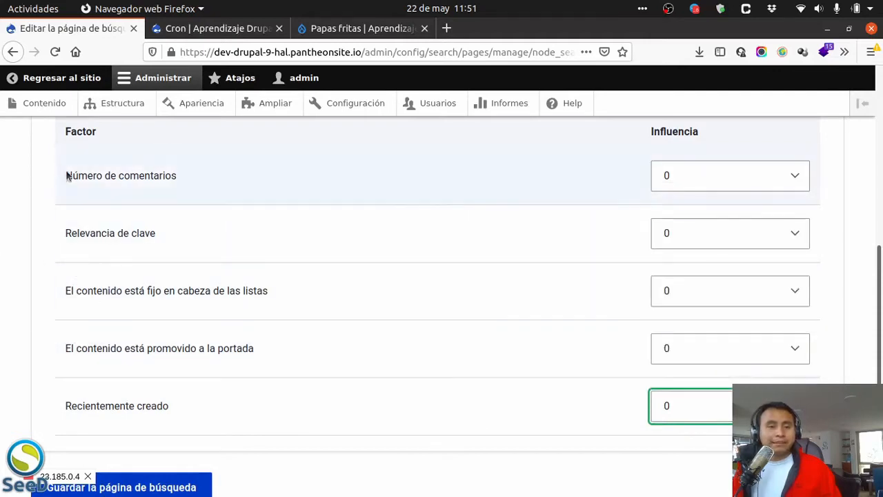
{"action": "left_click", "coordinate": [61, 353]}
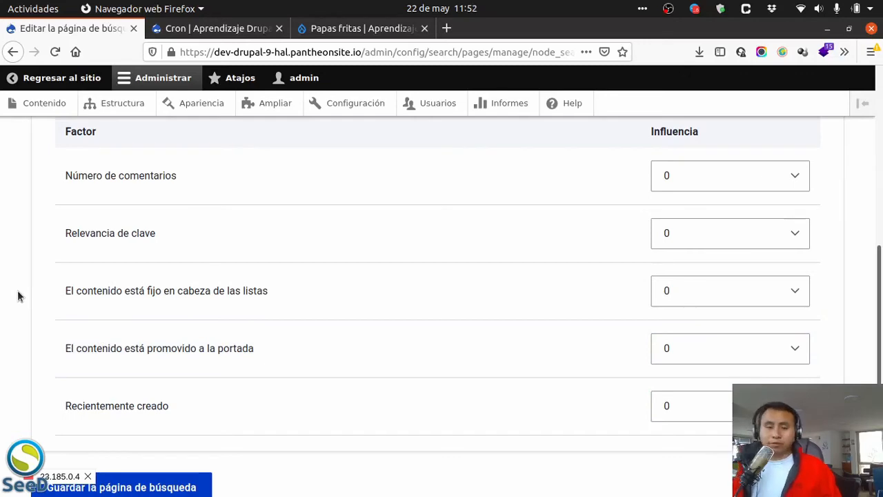
{"action": "scroll", "coordinate": [58, 343], "scroll_direction": "down", "scroll_amount": 2}
{"action": "scroll", "coordinate": [57, 343], "scroll_direction": "up", "scroll_amount": 5}
{"action": "scroll", "coordinate": [56, 343], "scroll_direction": "up", "scroll_amount": 2}
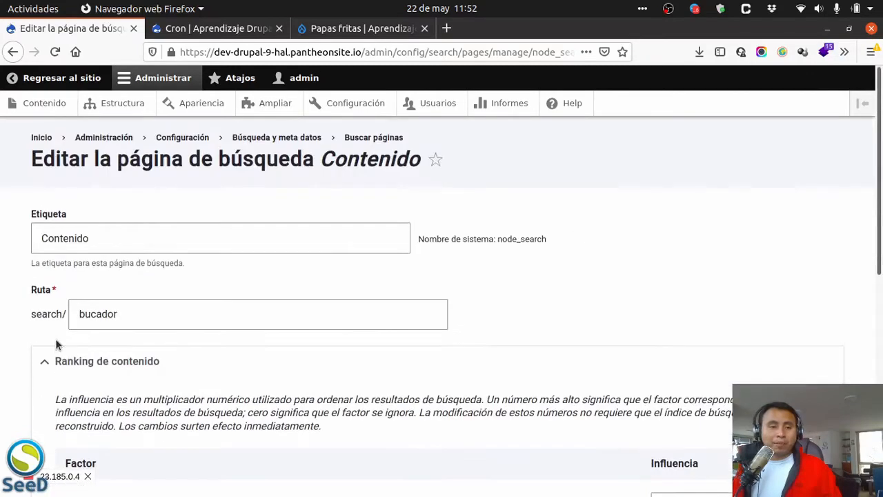
{"action": "left_click", "coordinate": [12, 53]}
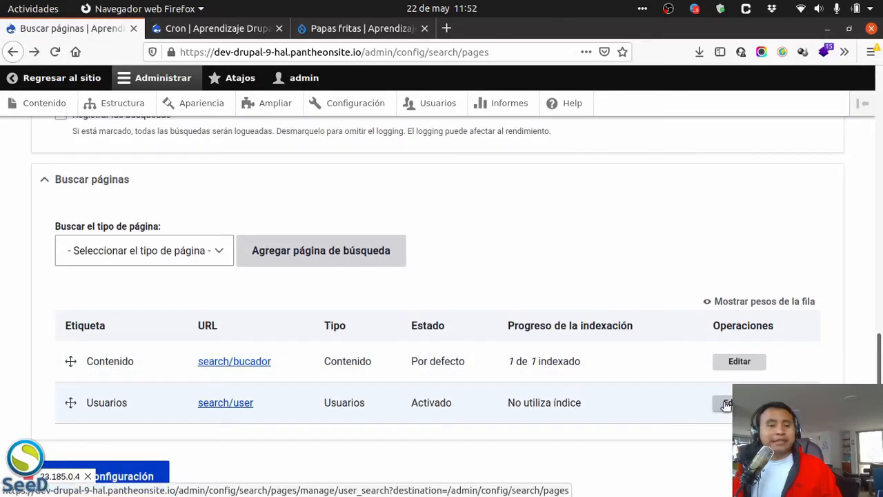
Open the Usuarios search page's settings, inspect its Etiqueta and Ruta fields, and return to the Buscar páginas list.
{"action": "left_click", "coordinate": [717, 403]}
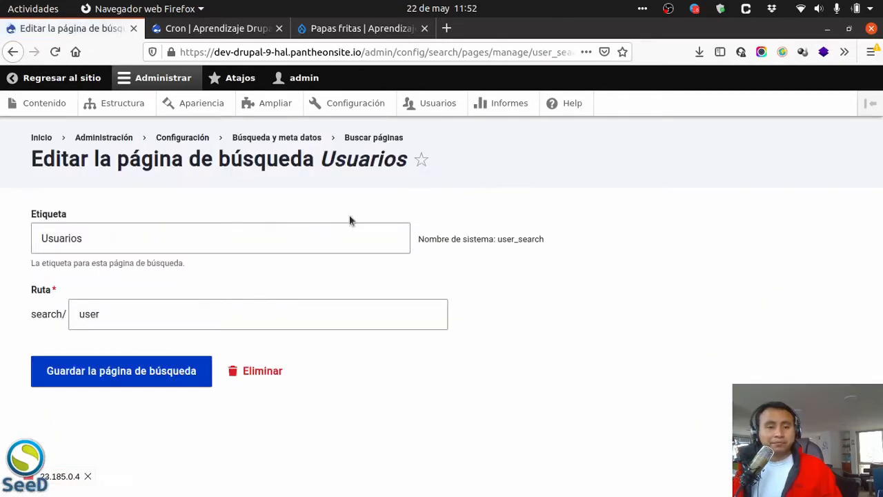
{"action": "double_click", "coordinate": [117, 245]}
{"action": "left_click", "coordinate": [104, 315]}
{"action": "double_click", "coordinate": [103, 315]}
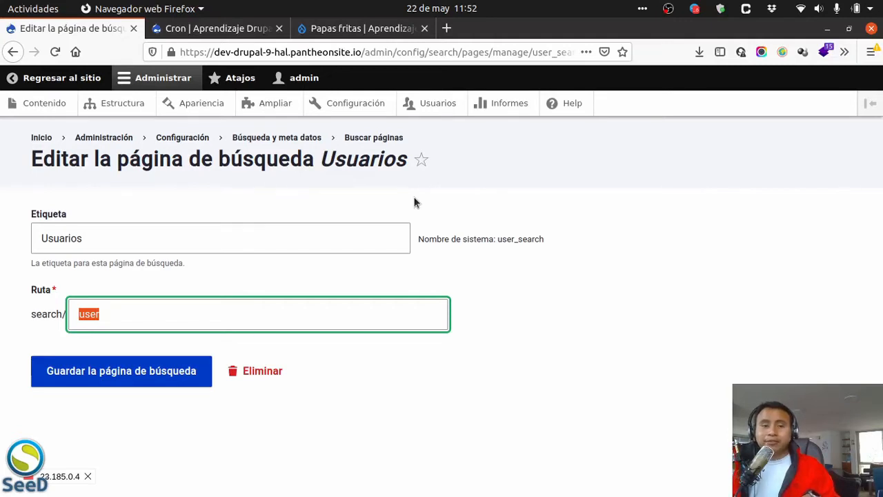
{"action": "left_click", "coordinate": [12, 54]}
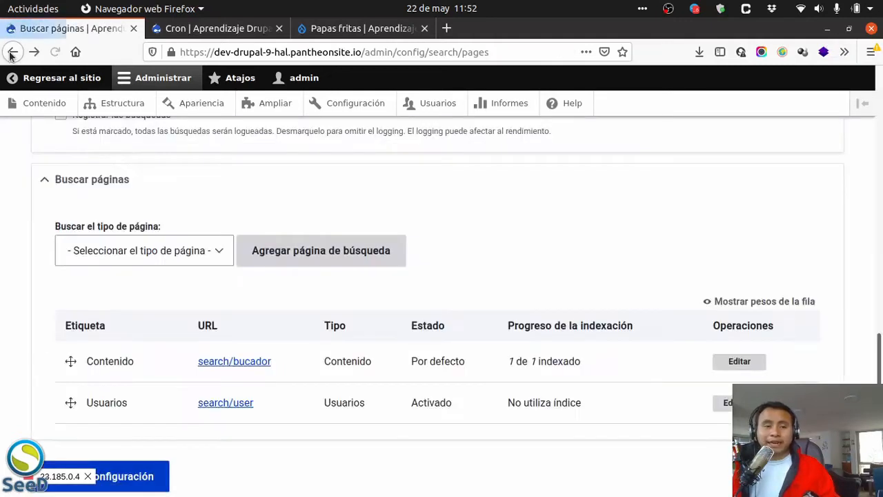
Review the Buscar páginas list, comparing the URL, status and indexing progress of the Contenido and Usuarios search pages.
{"action": "scroll", "coordinate": [253, 292], "scroll_direction": "down", "scroll_amount": 1}
{"action": "left_click_drag", "start_coordinate": [387, 294], "coordinate": [69, 293]}
{"action": "left_click_drag", "start_coordinate": [599, 338], "coordinate": [123, 332]}
{"action": "left_click", "coordinate": [151, 374]}
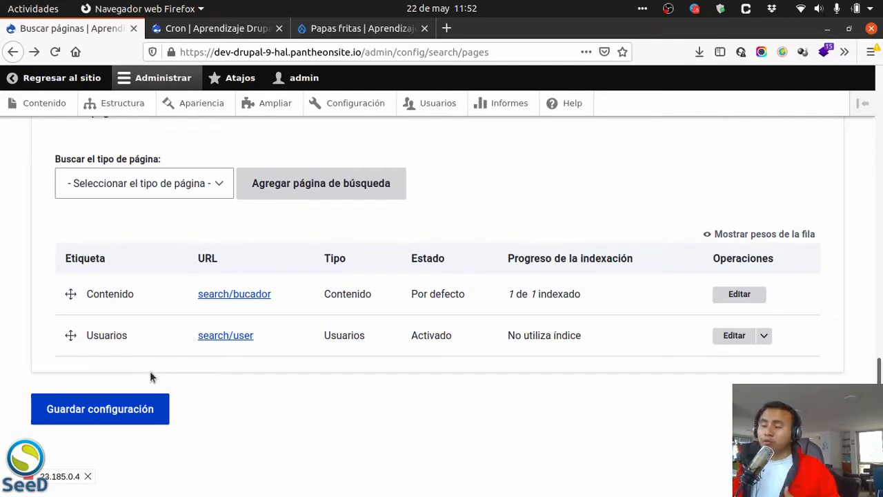
{"action": "scroll", "coordinate": [145, 375], "scroll_direction": "up", "scroll_amount": 3}
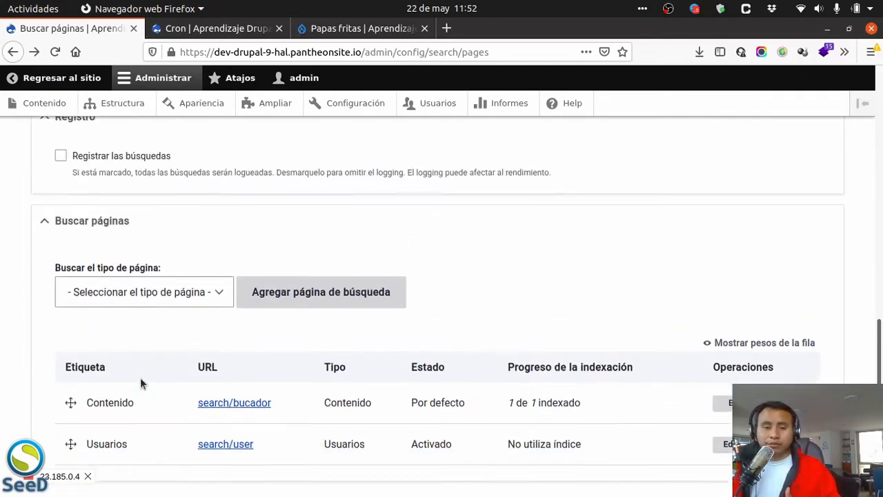
{"action": "scroll", "coordinate": [253, 317], "scroll_direction": "down", "scroll_amount": 3}
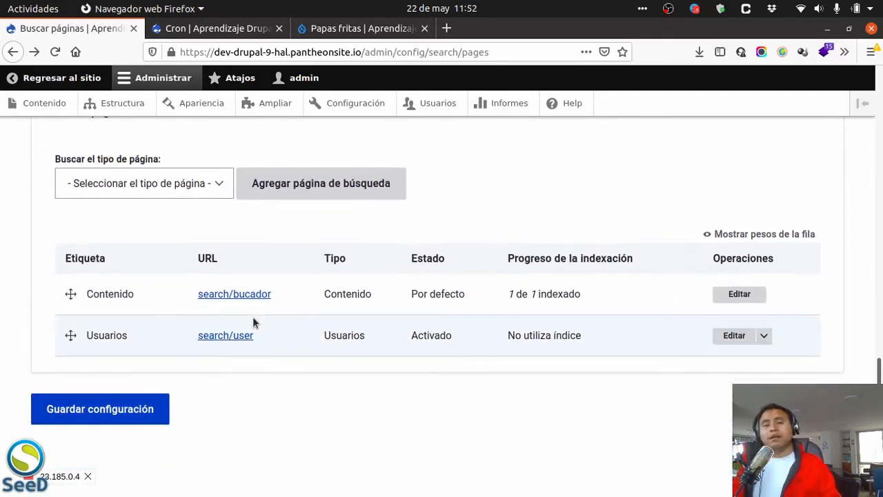
{"action": "scroll", "coordinate": [253, 316], "scroll_direction": "up", "scroll_amount": 2}
{"action": "scroll", "coordinate": [252, 316], "scroll_direction": "up", "scroll_amount": 2}
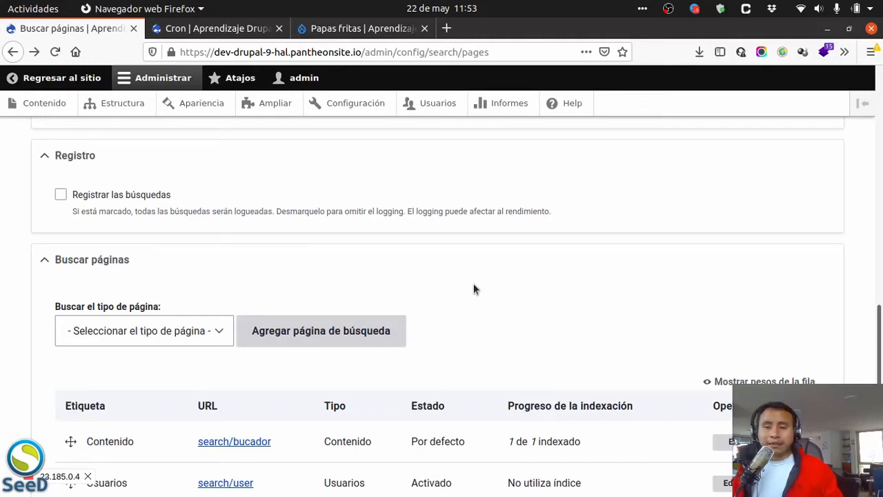
{"action": "scroll", "coordinate": [473, 283], "scroll_direction": "down", "scroll_amount": 4}
{"action": "scroll", "coordinate": [473, 283], "scroll_direction": "up", "scroll_amount": 3}
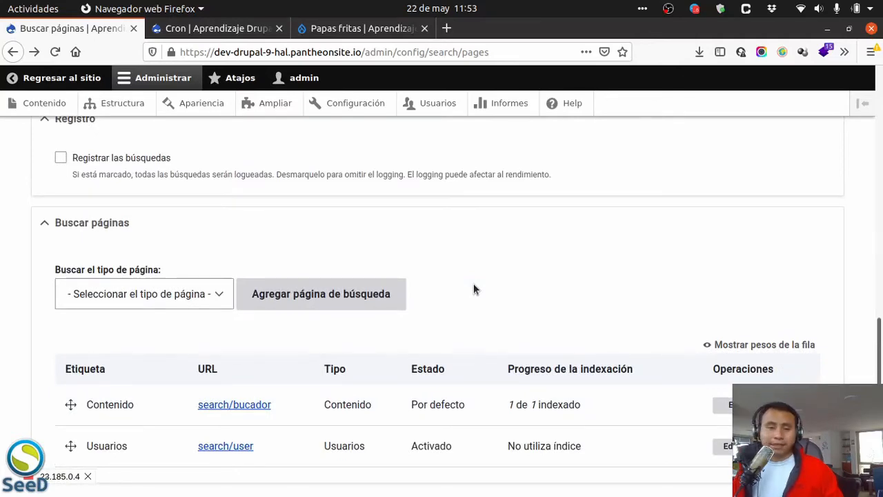
Go up to Búsqueda y meta datos and open the Alias de URL administration page.
{"action": "scroll", "coordinate": [473, 289], "scroll_direction": "up", "scroll_amount": 10}
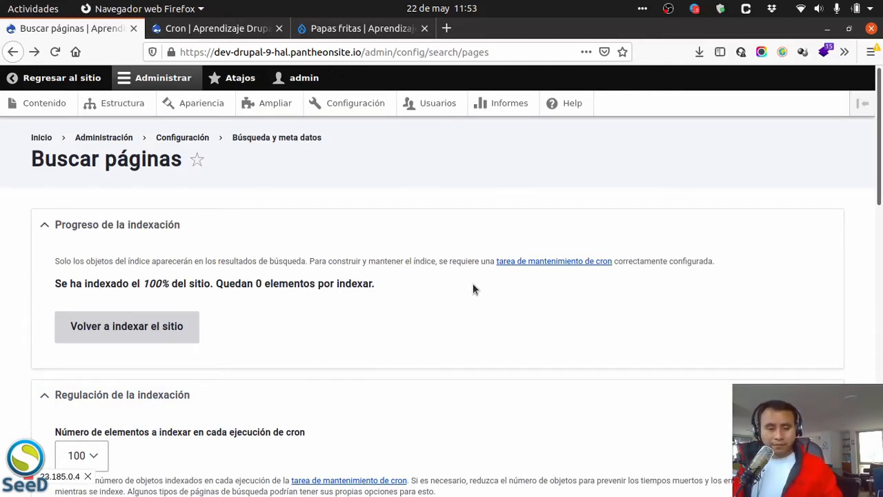
{"action": "left_click", "coordinate": [284, 138]}
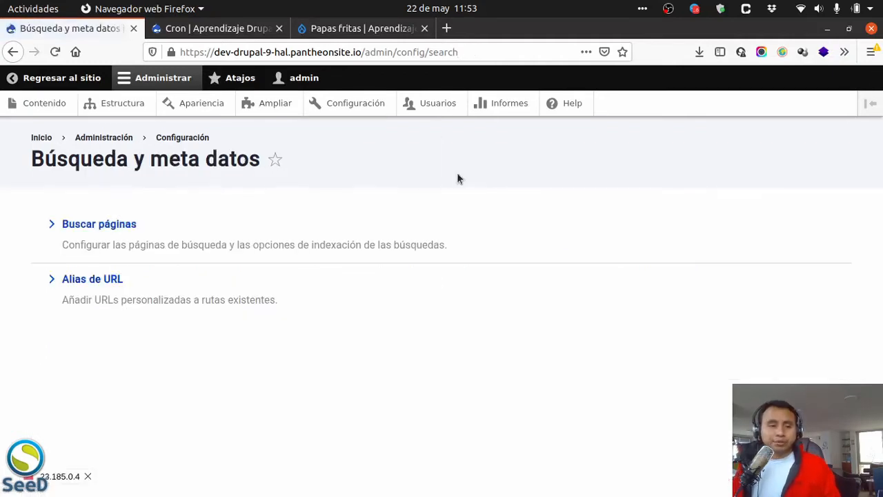
{"action": "left_click", "coordinate": [94, 281]}
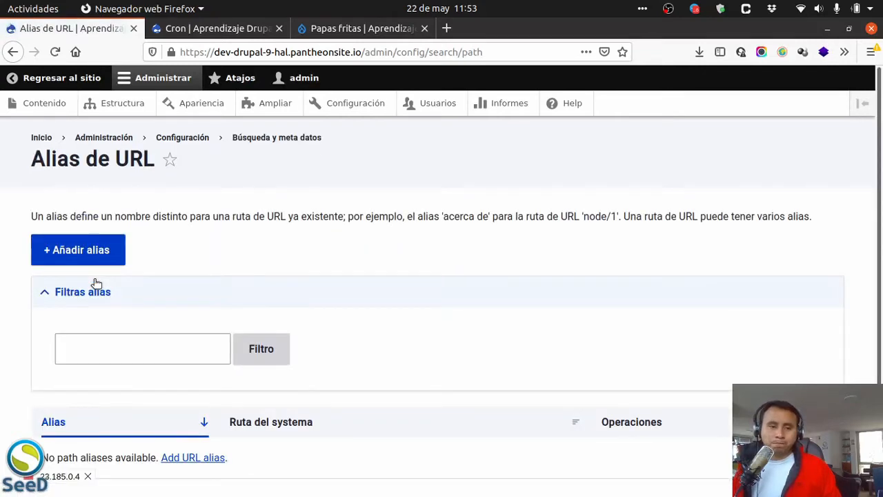
{"action": "scroll", "coordinate": [462, 234], "scroll_direction": "down", "scroll_amount": 1}
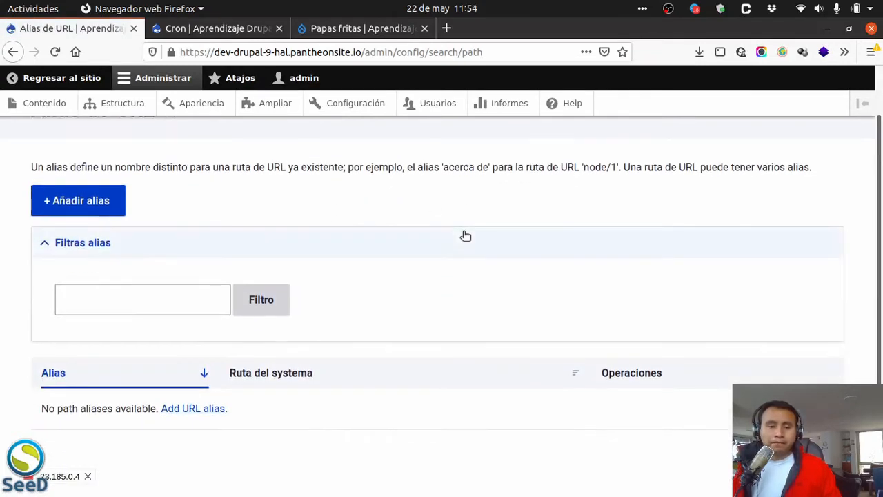
{"action": "scroll", "coordinate": [464, 236], "scroll_direction": "up", "scroll_amount": 1}
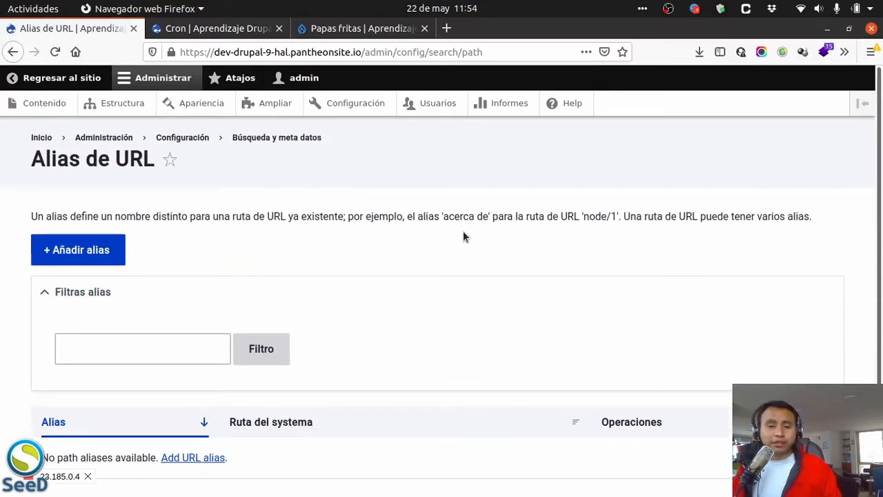
Open the Contenido listing in a new tab, then examine the node/1 path in the Papas fritas article's address.
{"action": "right_click", "coordinate": [69, 105]}
{"action": "left_click", "coordinate": [122, 111]}
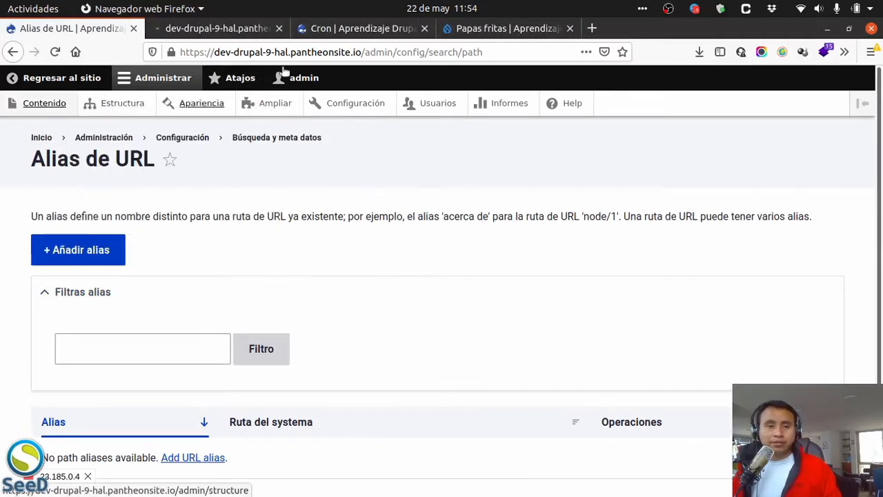
{"action": "left_click", "coordinate": [215, 29]}
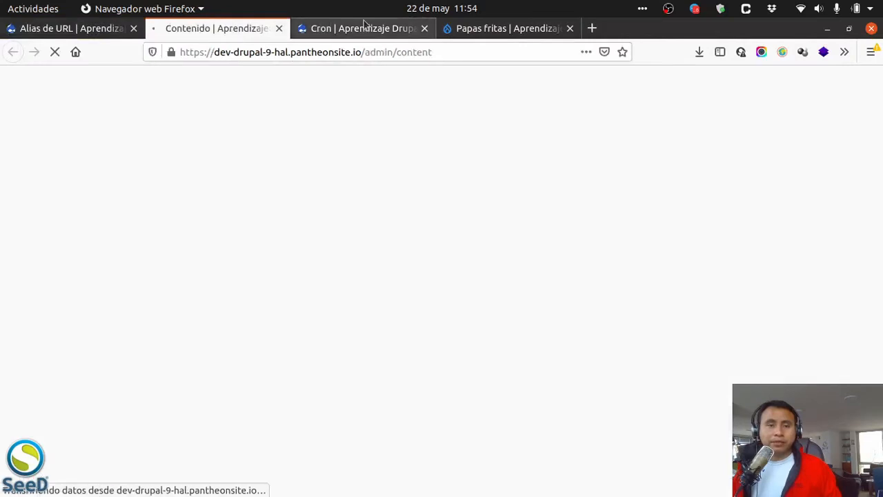
{"action": "left_click", "coordinate": [504, 28]}
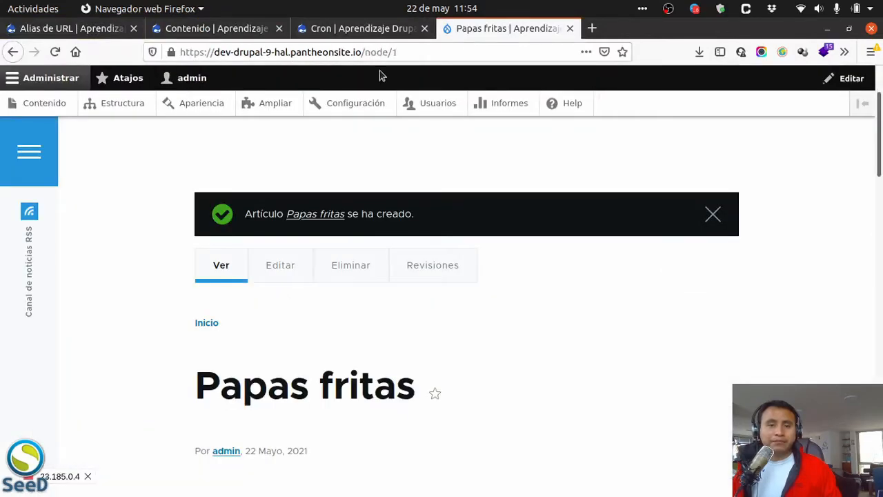
{"action": "left_click_drag", "start_coordinate": [365, 51], "coordinate": [412, 45]}
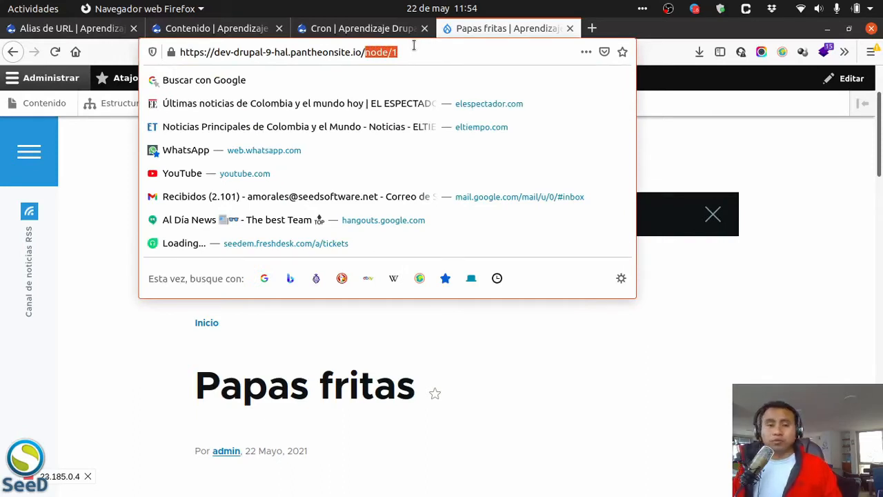
{"action": "left_click", "coordinate": [407, 58]}
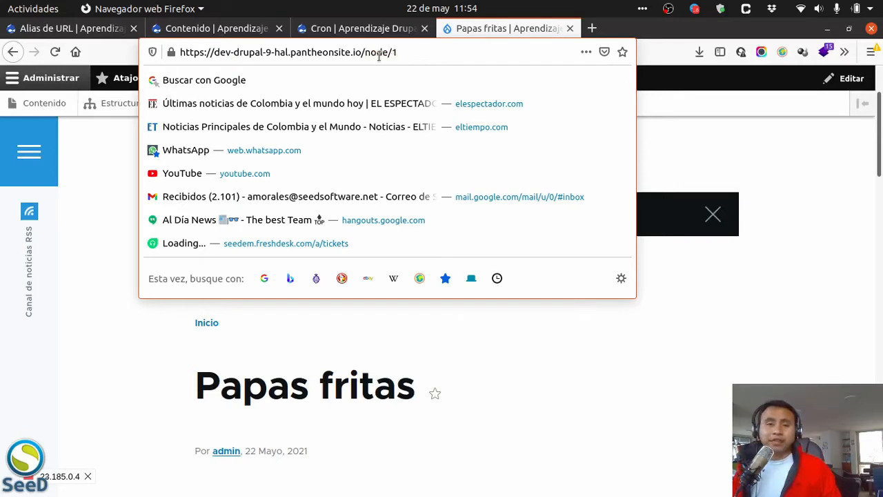
{"action": "left_click_drag", "start_coordinate": [366, 50], "coordinate": [409, 50]}
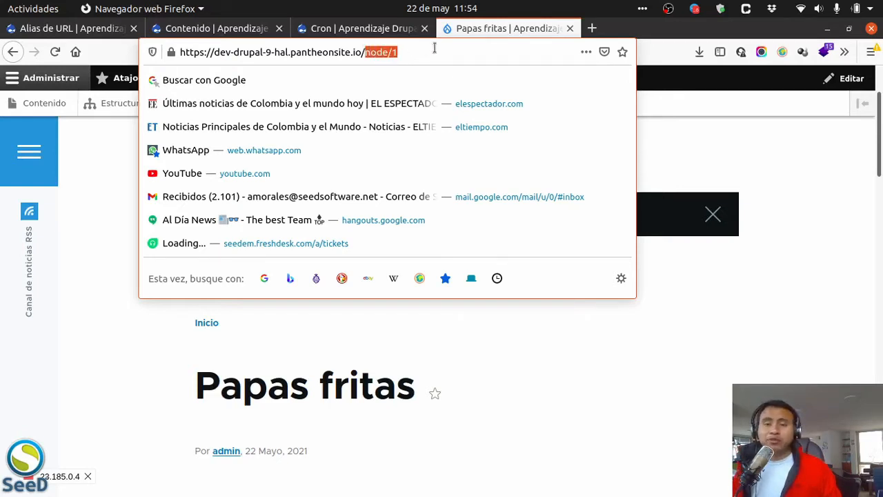
{"action": "left_click", "coordinate": [715, 148]}
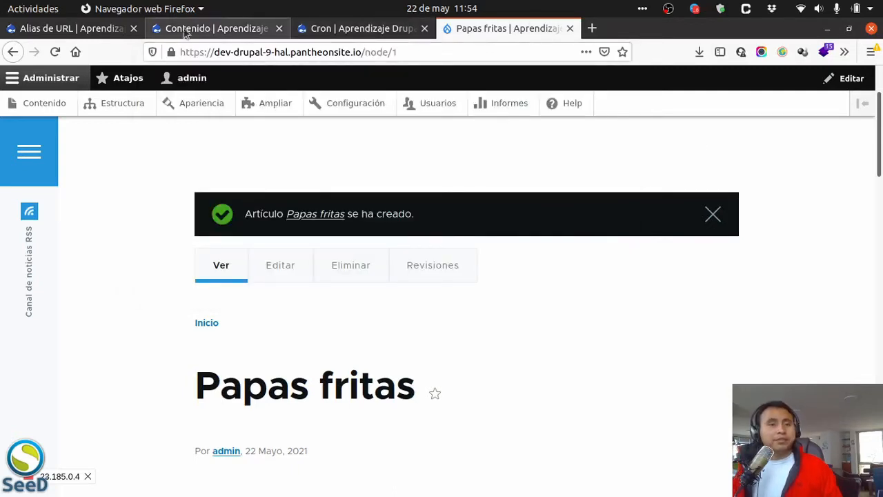
Return to the Alias de URL page and read its explanation of aliases, the 'acerca de' example and multiple aliases per path.
{"action": "left_click", "coordinate": [114, 31]}
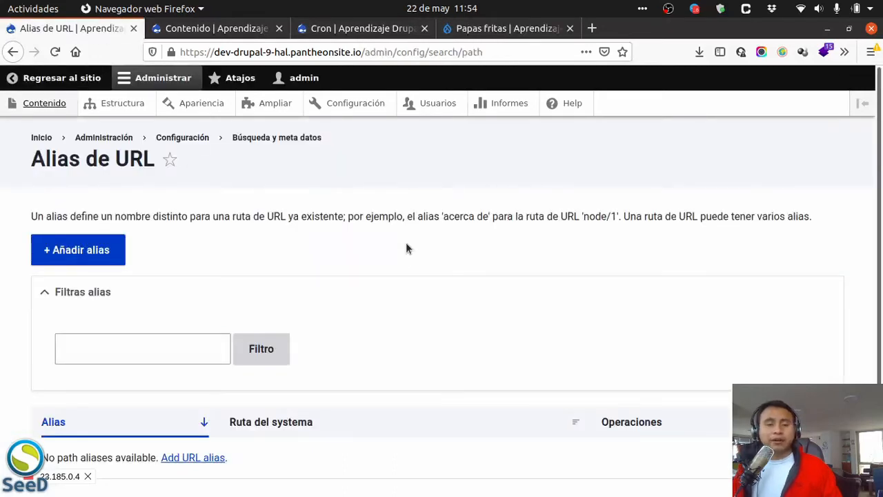
{"action": "scroll", "coordinate": [407, 249], "scroll_direction": "down", "scroll_amount": 1}
{"action": "scroll", "coordinate": [402, 257], "scroll_direction": "up", "scroll_amount": 1}
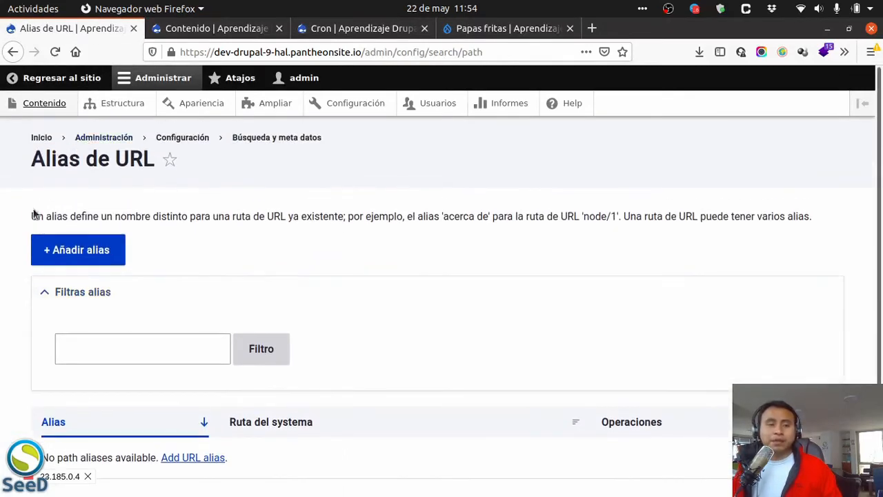
{"action": "left_click_drag", "start_coordinate": [173, 216], "coordinate": [284, 215]}
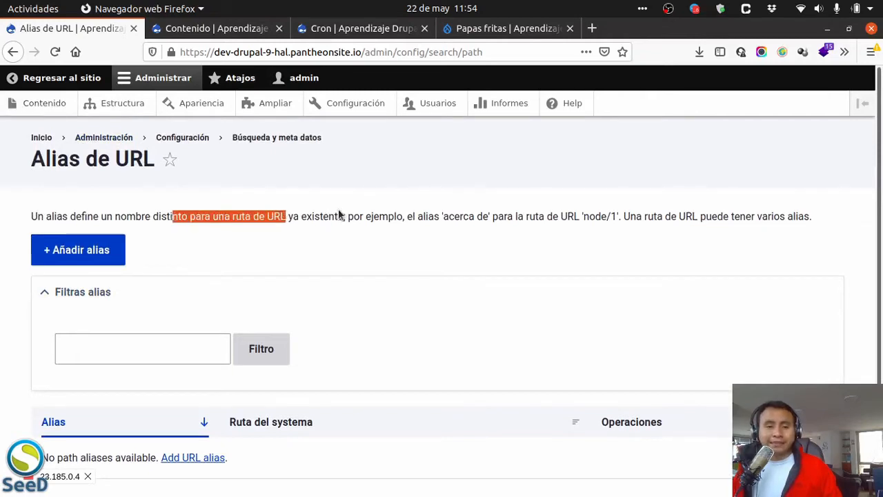
{"action": "left_click_drag", "start_coordinate": [344, 215], "coordinate": [121, 216]}
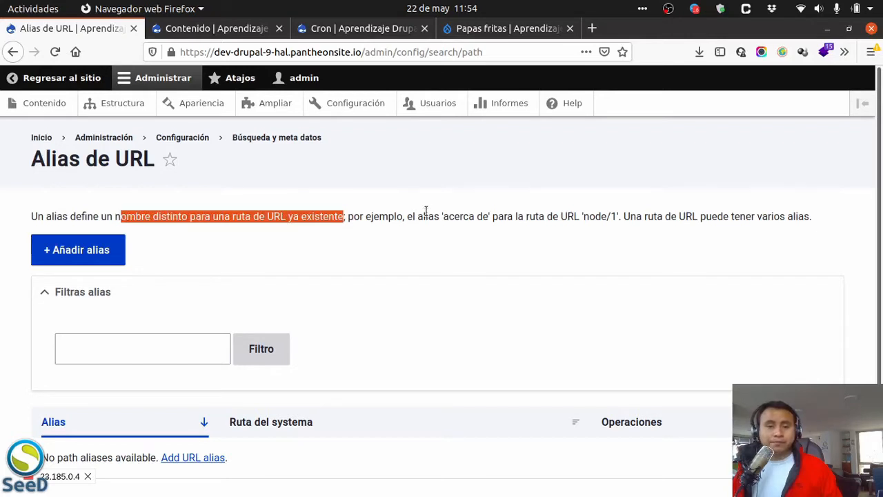
{"action": "left_click", "coordinate": [390, 216]}
{"action": "left_click_drag", "start_coordinate": [391, 217], "coordinate": [455, 217]}
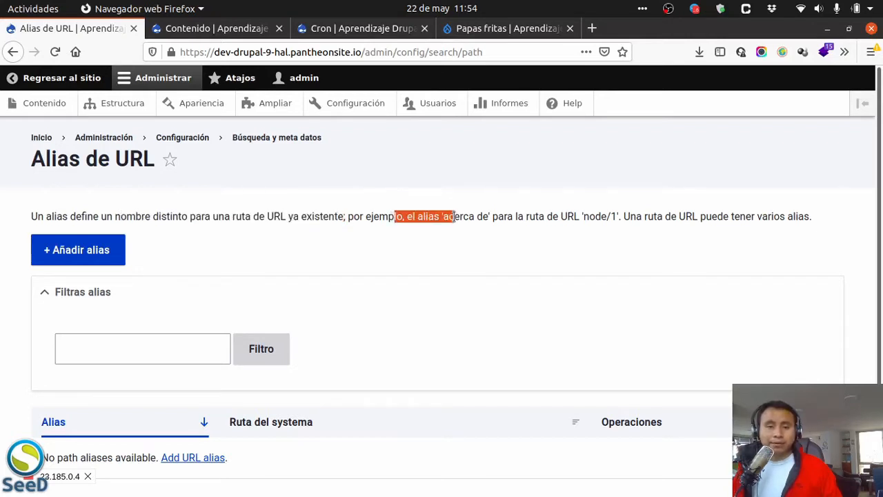
{"action": "left_click", "coordinate": [467, 214]}
{"action": "double_click", "coordinate": [462, 210]}
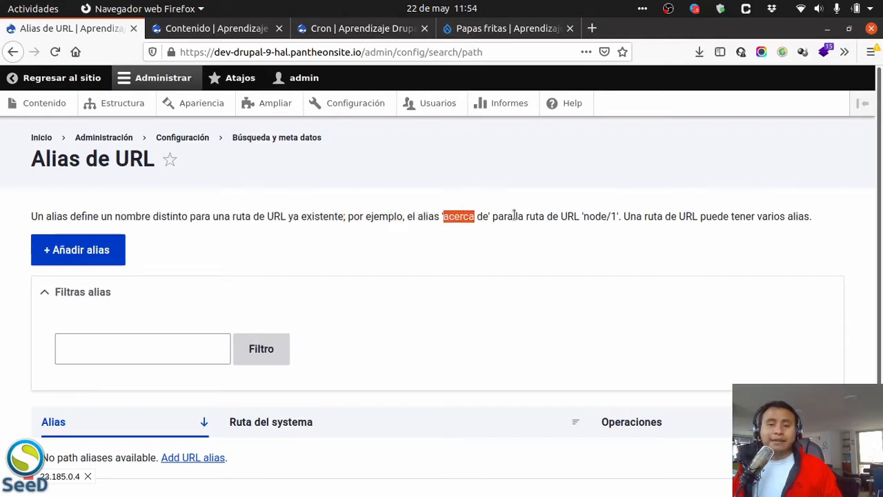
{"action": "left_click", "coordinate": [645, 211]}
{"action": "left_click_drag", "start_coordinate": [583, 217], "coordinate": [816, 222]}
{"action": "left_click", "coordinate": [668, 216]}
{"action": "scroll", "coordinate": [395, 242], "scroll_direction": "down", "scroll_amount": 1}
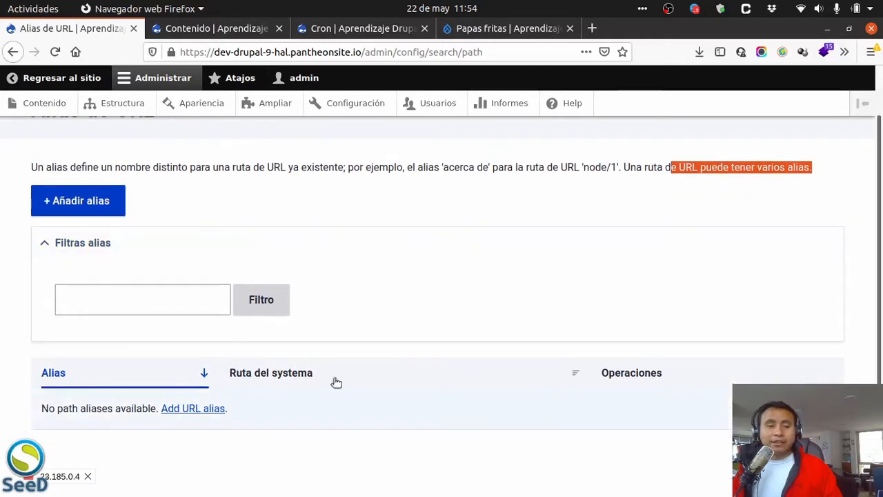
Go back to the Papas fritas article, check its node/1 path again, and open the article for editing.
{"action": "left_click", "coordinate": [452, 29]}
{"action": "left_click_drag", "start_coordinate": [363, 52], "coordinate": [440, 45]}
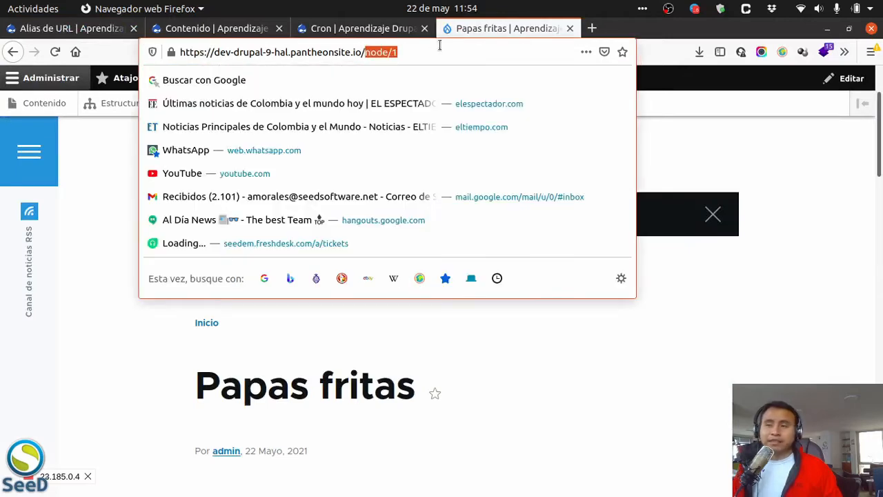
{"action": "left_click", "coordinate": [753, 150]}
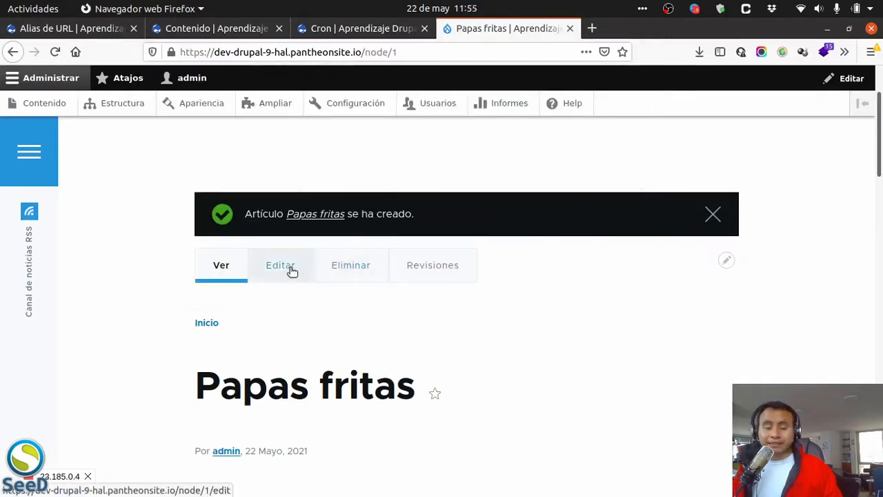
{"action": "scroll", "coordinate": [270, 329], "scroll_direction": "down", "scroll_amount": 2}
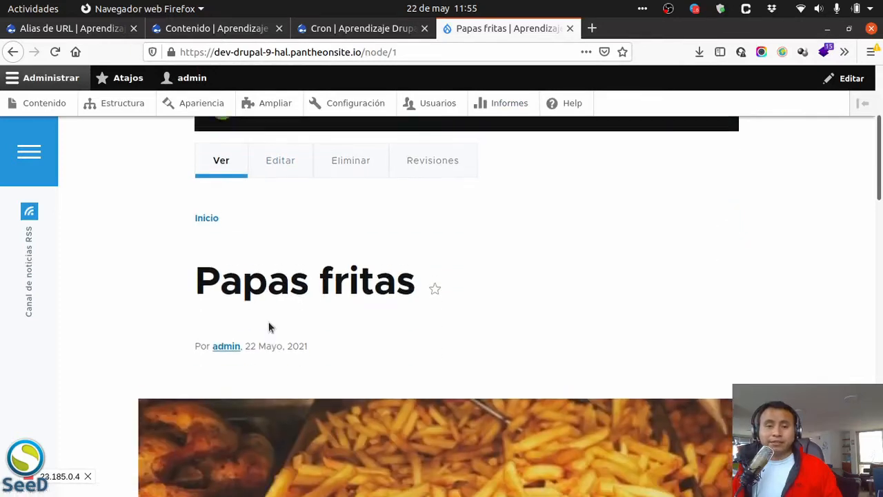
{"action": "scroll", "coordinate": [271, 317], "scroll_direction": "up", "scroll_amount": 3}
{"action": "left_click", "coordinate": [273, 307]}
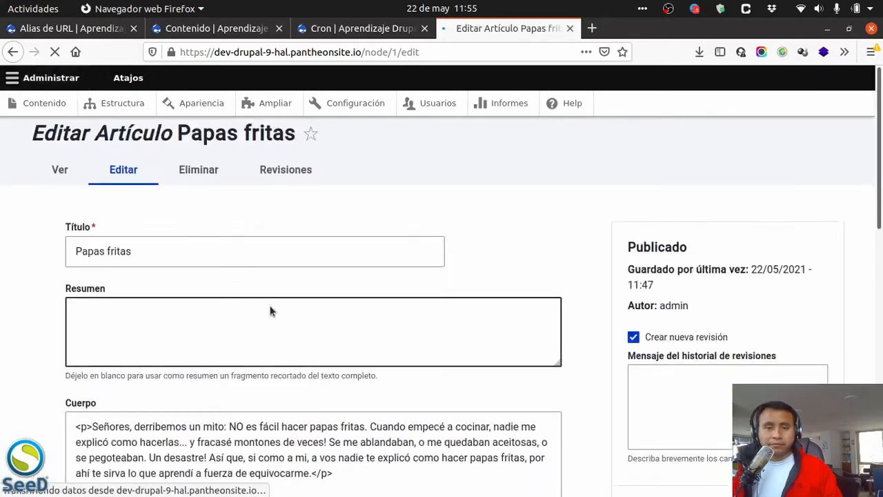
{"action": "scroll", "coordinate": [270, 310], "scroll_direction": "down", "scroll_amount": 4}
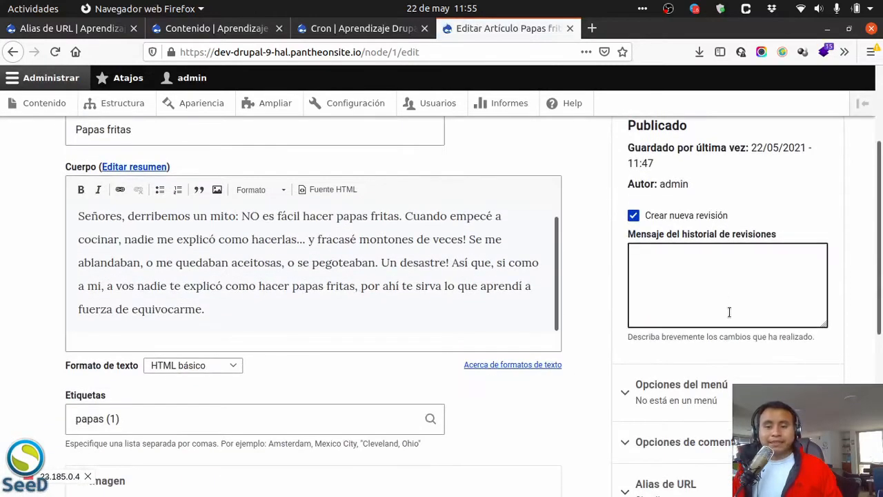
Enter articulo/papas-fritas as the Papas fritas article's URL alias and try to save the article.
{"action": "scroll", "coordinate": [729, 311], "scroll_direction": "down", "scroll_amount": 5}
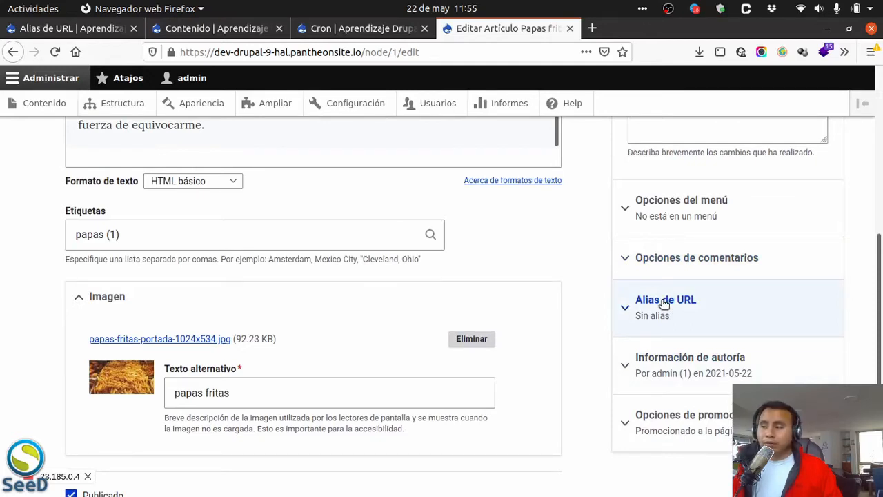
{"action": "left_click", "coordinate": [664, 303]}
{"action": "left_click", "coordinate": [666, 375]}
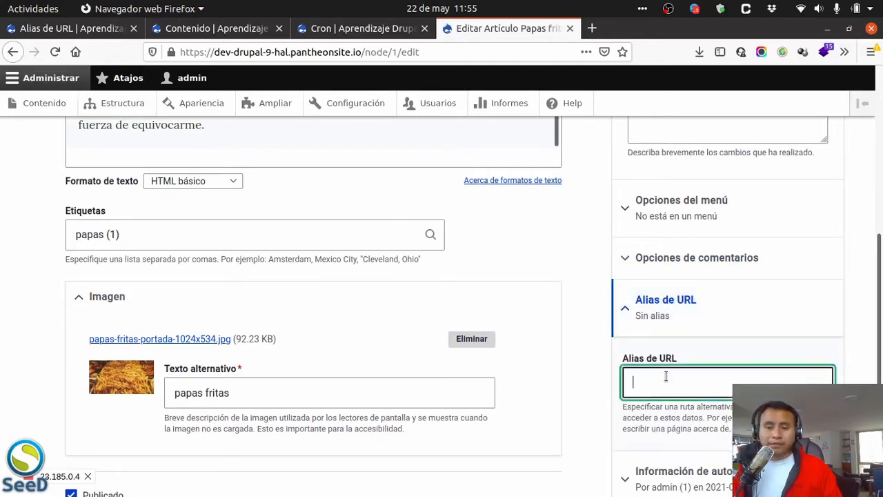
{"action": "scroll", "coordinate": [723, 351], "scroll_direction": "down", "scroll_amount": 2}
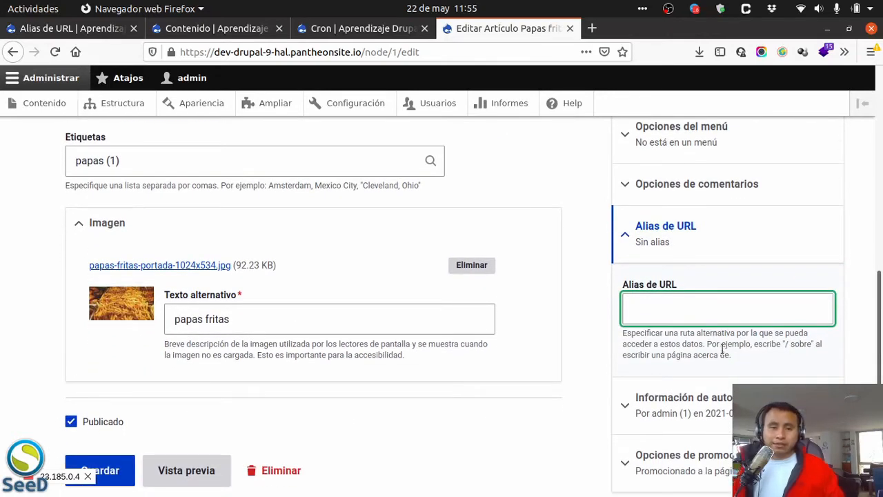
{"action": "type", "text": "artcu"}
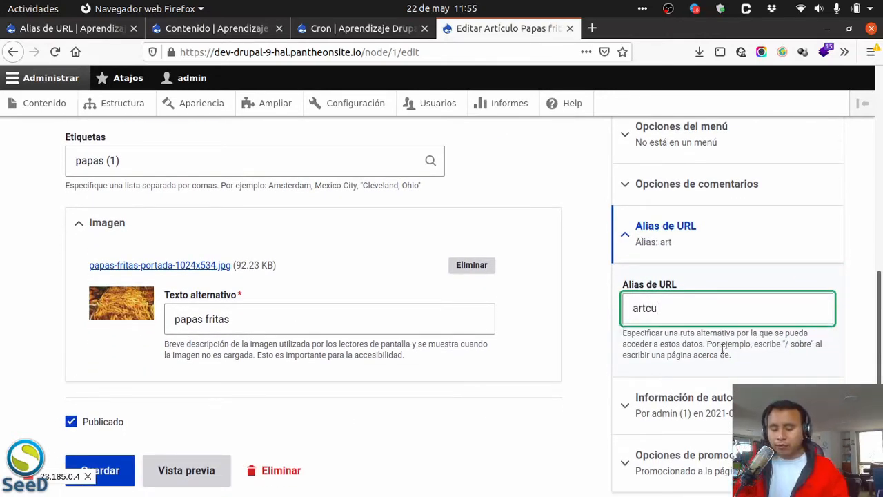
{"action": "key", "text": "BackSpace"}
{"action": "key", "text": "BackSpace"}
{"action": "type", "text": "icul"}
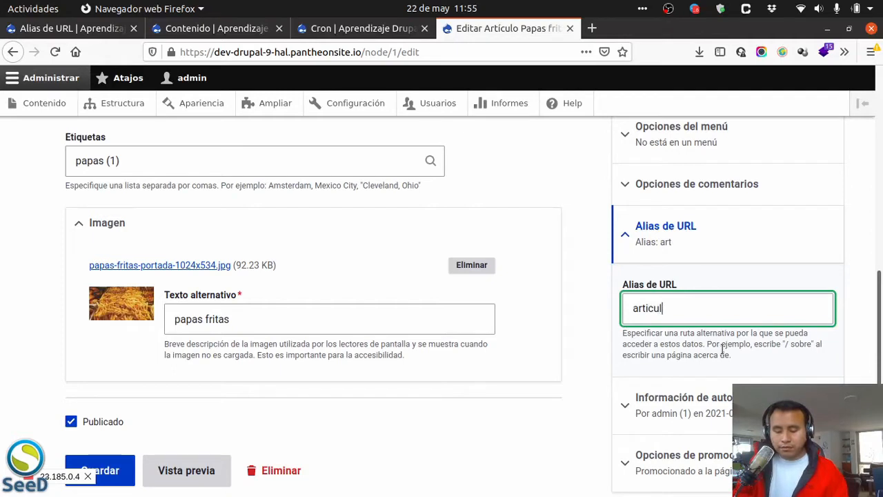
{"action": "type", "text": "o/poapas"}
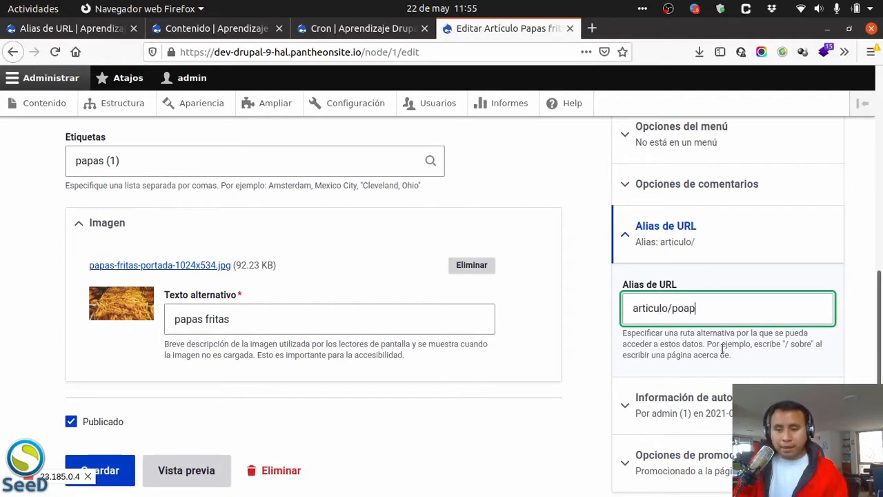
{"action": "key", "text": "BackSpace"}
{"action": "key", "text": "BackSpace"}
{"action": "type", "text": "apas"}
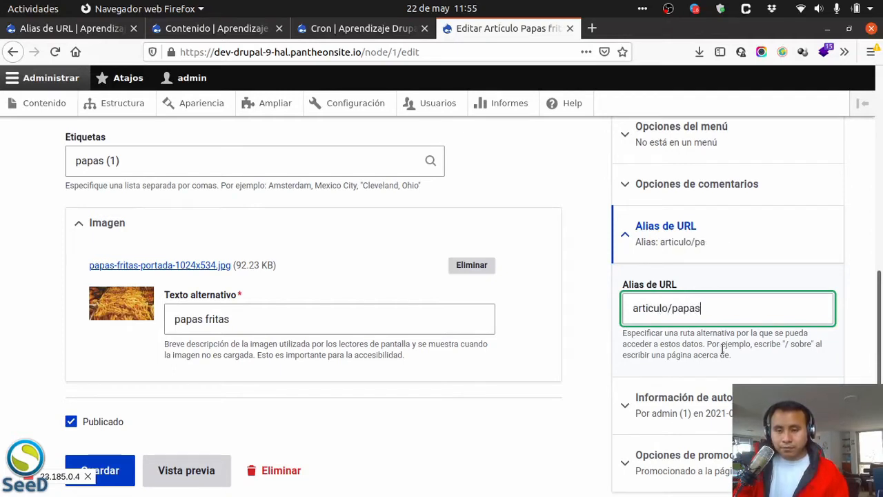
{"action": "type", "text": "-fritas"}
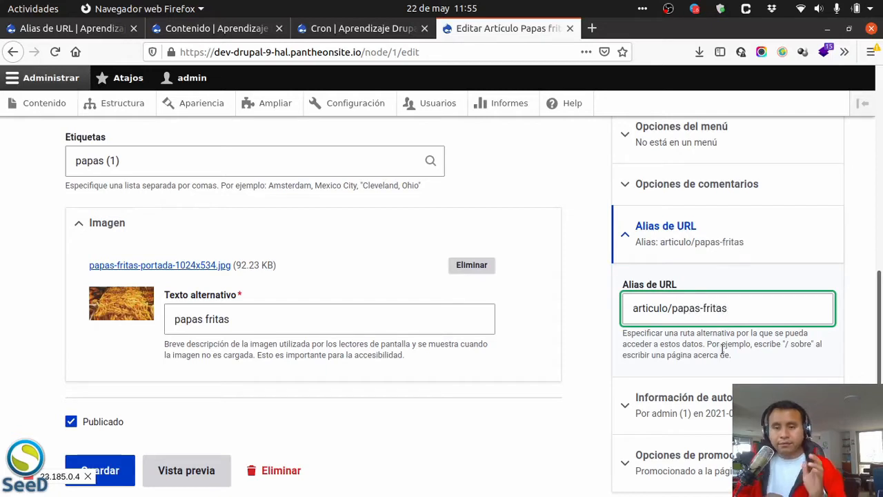
{"action": "scroll", "coordinate": [717, 324], "scroll_direction": "down", "scroll_amount": 1}
{"action": "scroll", "coordinate": [717, 324], "scroll_direction": "down", "scroll_amount": 1}
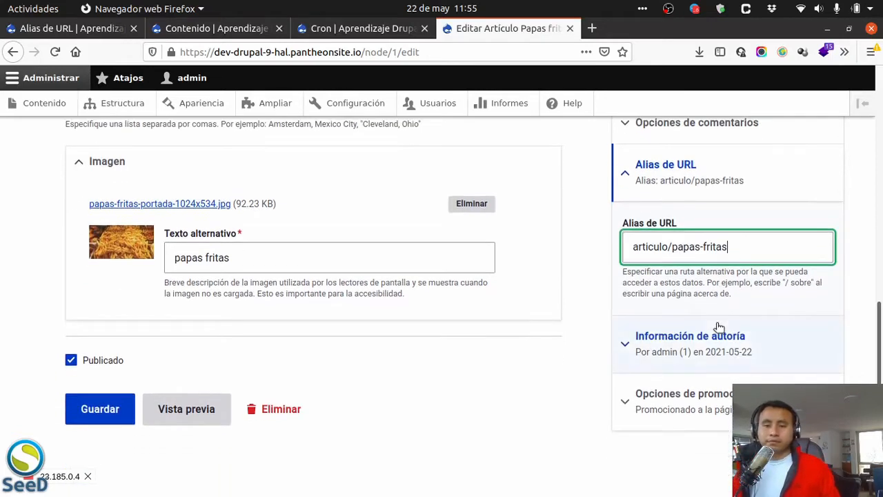
{"action": "left_click", "coordinate": [122, 412]}
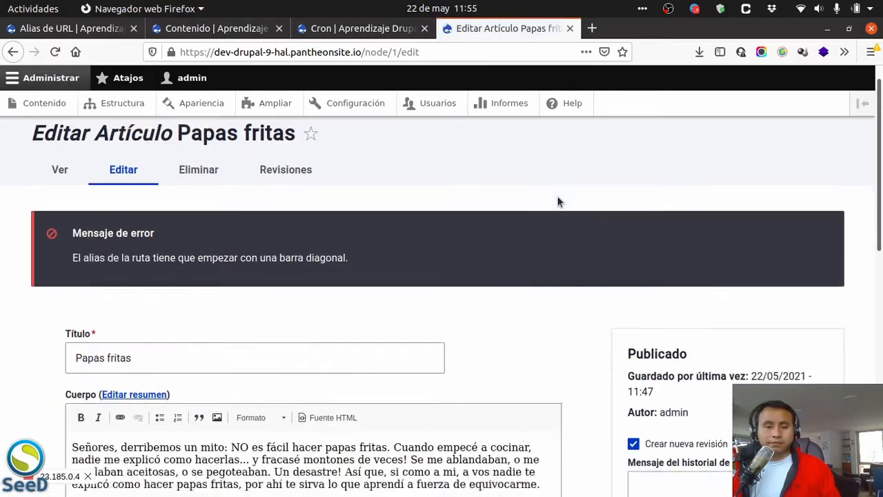
Add a leading slash so the URL alias reads /articulo/papas-fritas, and save the article.
{"action": "scroll", "coordinate": [559, 200], "scroll_direction": "down", "scroll_amount": 3}
{"action": "scroll", "coordinate": [683, 296], "scroll_direction": "down", "scroll_amount": 9}
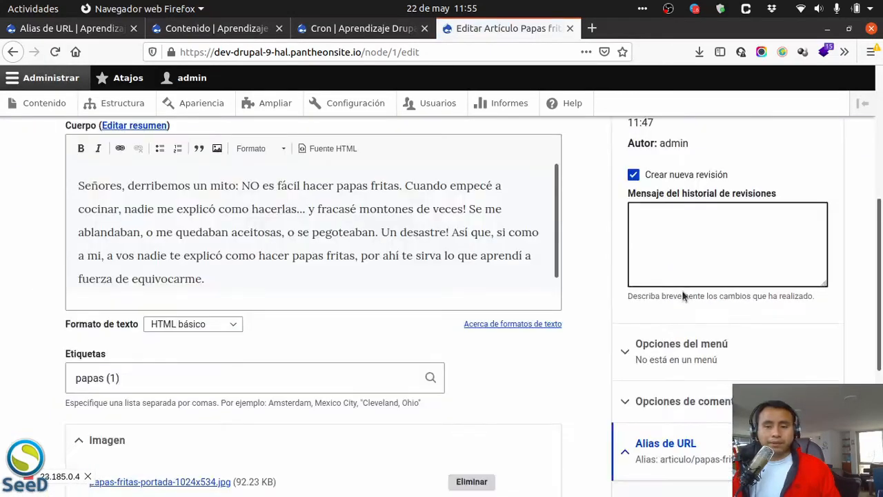
{"action": "left_click", "coordinate": [633, 378]}
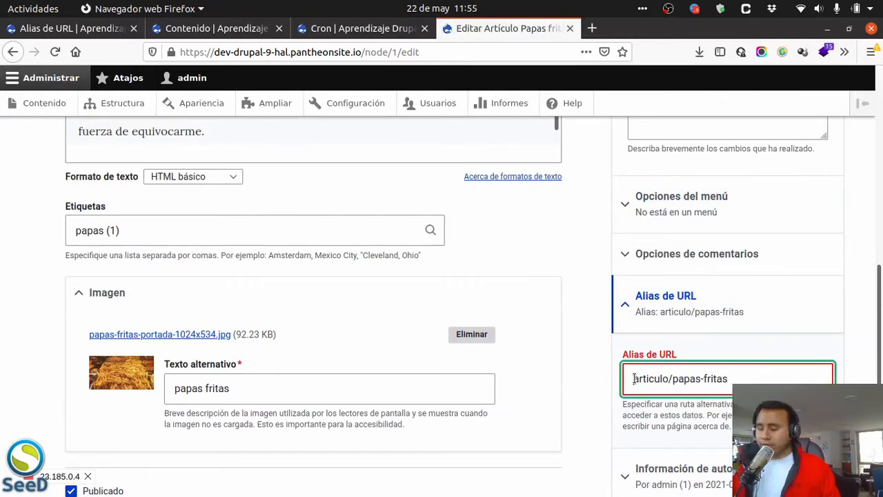
{"action": "type", "text": "/"}
{"action": "scroll", "coordinate": [667, 237], "scroll_direction": "down", "scroll_amount": 4}
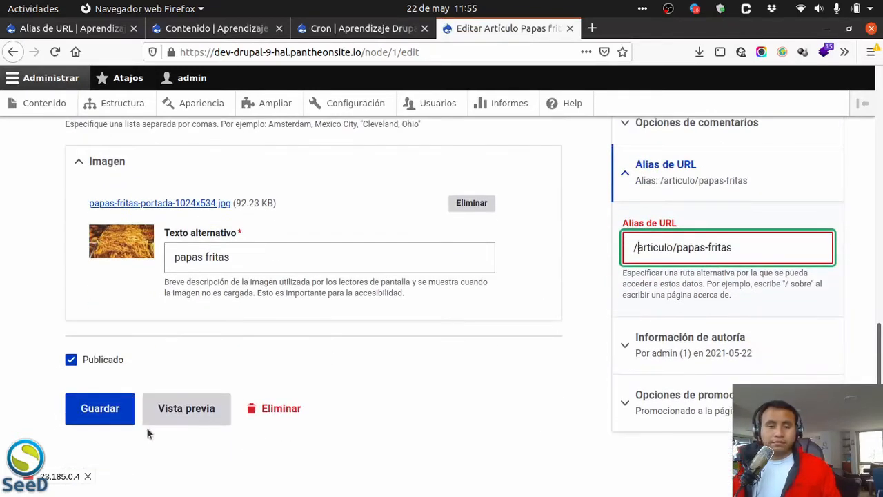
{"action": "left_click", "coordinate": [114, 411]}
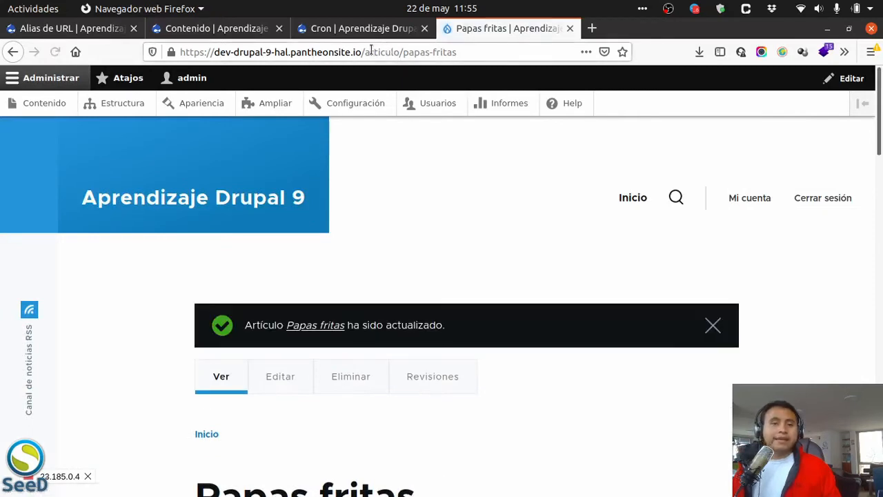
Examine the /articulo/papas-fritas path in the saved article's address.
{"action": "left_click_drag", "start_coordinate": [369, 52], "coordinate": [454, 51]}
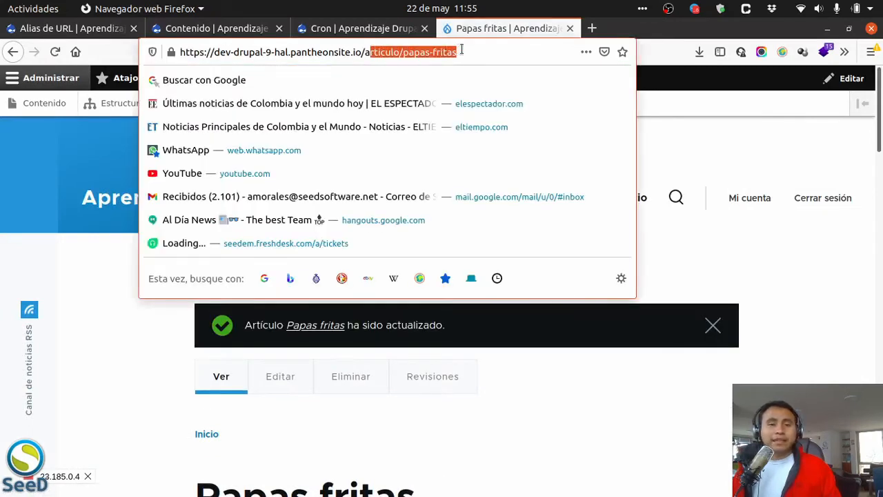
{"action": "left_click", "coordinate": [467, 52]}
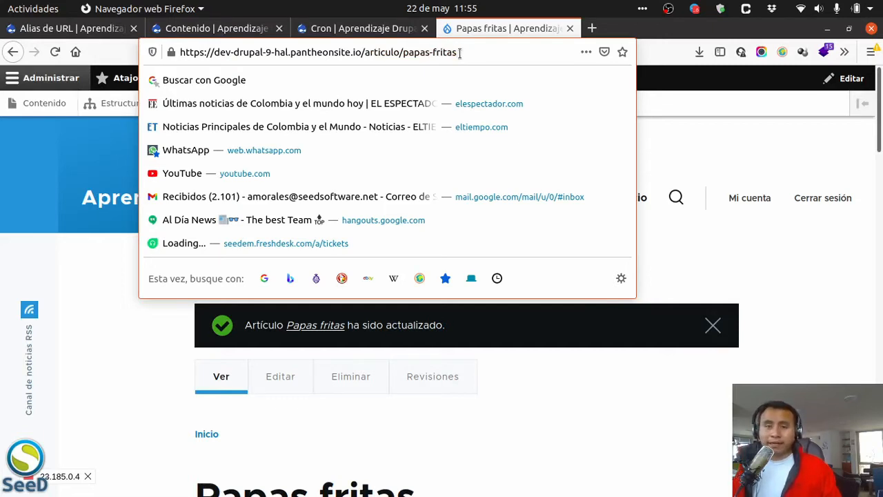
{"action": "left_click_drag", "start_coordinate": [361, 52], "coordinate": [458, 53]}
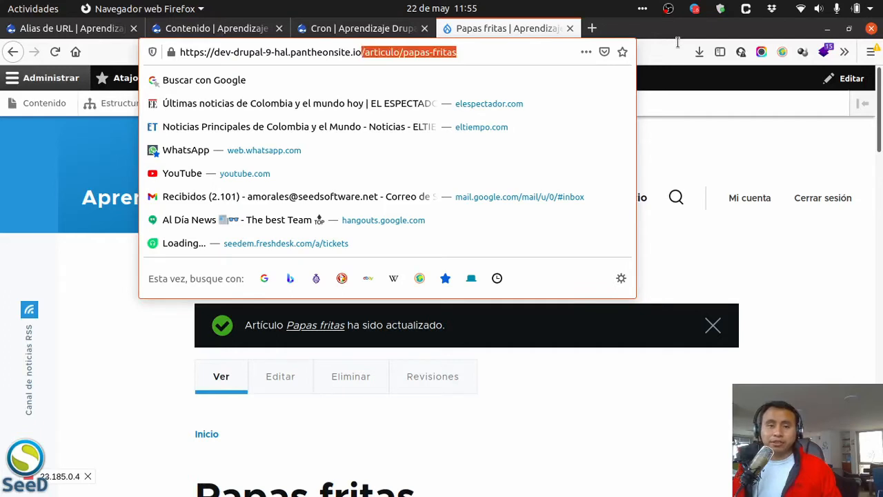
Load the same article through its system path node/1/ and examine that path in the address.
{"action": "left_click", "coordinate": [372, 52]}
{"action": "key", "text": "shift+End"}
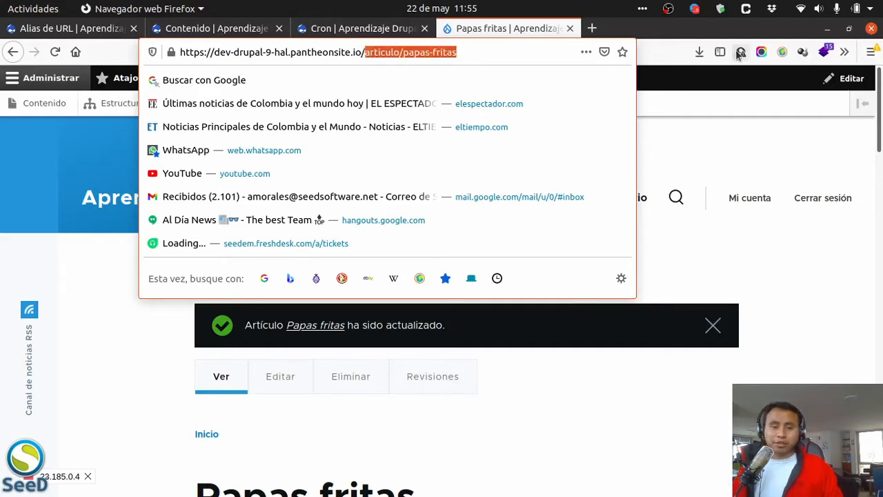
{"action": "type", "text": "noe"}
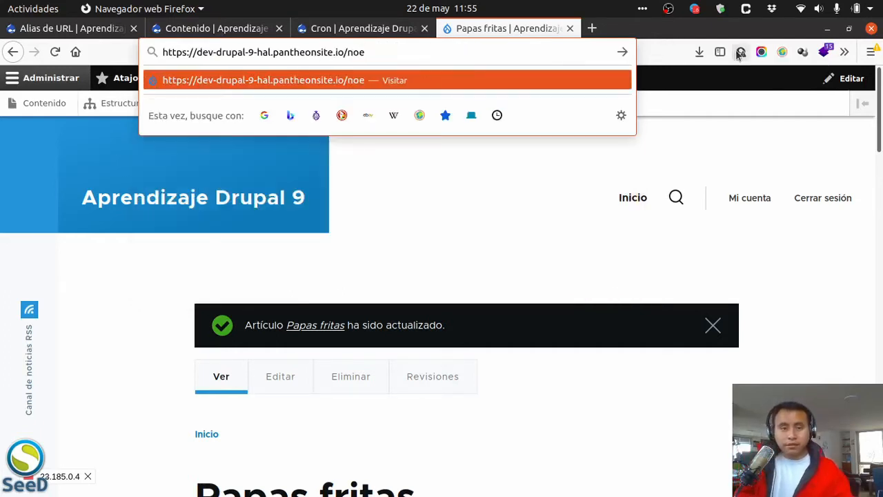
{"action": "key", "text": "BackSpace"}
{"action": "type", "text": "de "}
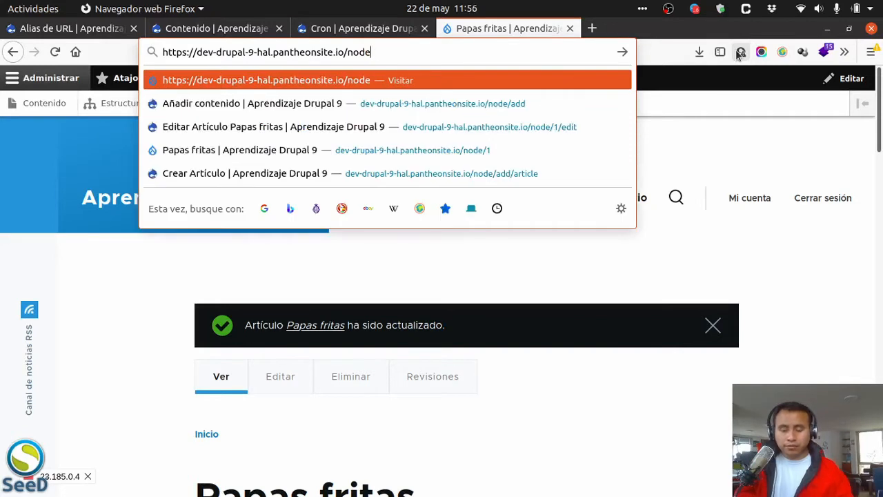
{"action": "type", "text": "/1/"}
{"action": "key", "text": "Return"}
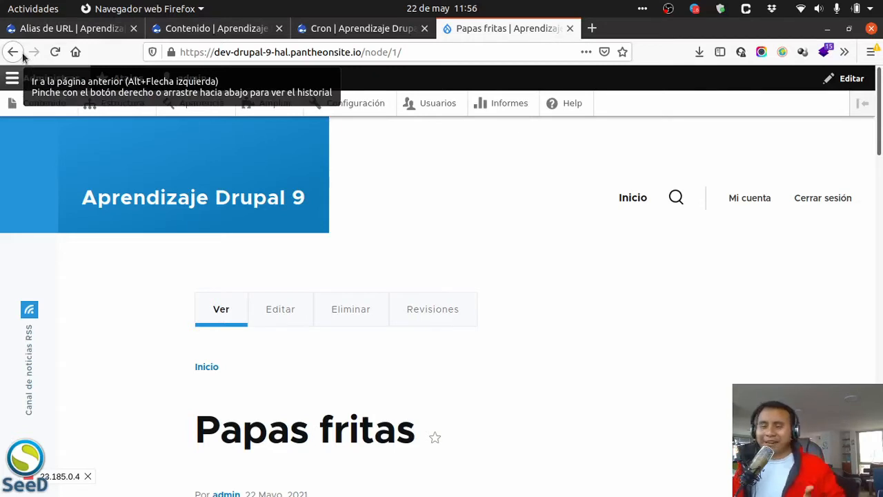
{"action": "left_click_drag", "start_coordinate": [366, 53], "coordinate": [439, 55]}
{"action": "left_click", "coordinate": [441, 53]}
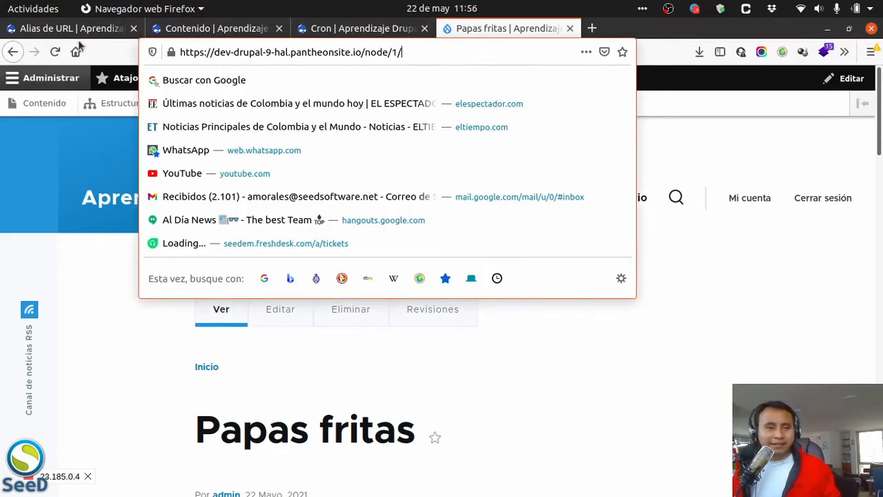
Return to the article's alias address and review the page and its articulo/papas-fritas path.
{"action": "left_click", "coordinate": [10, 54]}
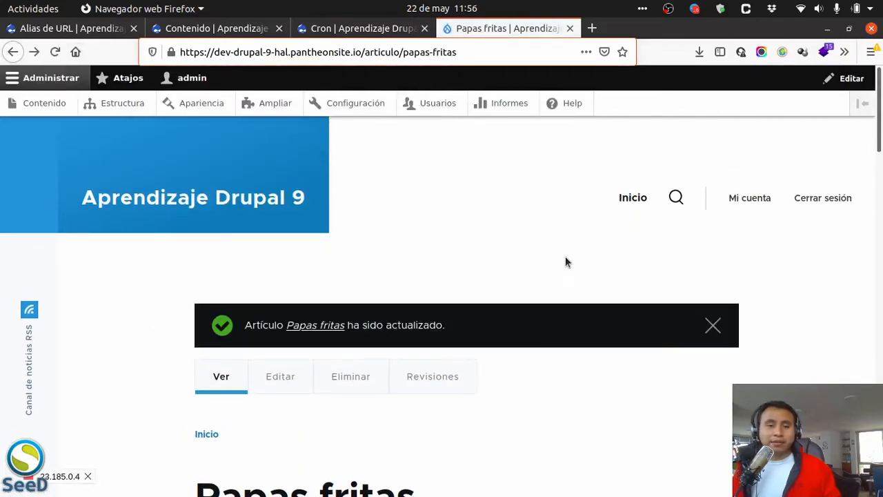
{"action": "scroll", "coordinate": [569, 266], "scroll_direction": "down", "scroll_amount": 5}
{"action": "scroll", "coordinate": [573, 276], "scroll_direction": "up", "scroll_amount": 3}
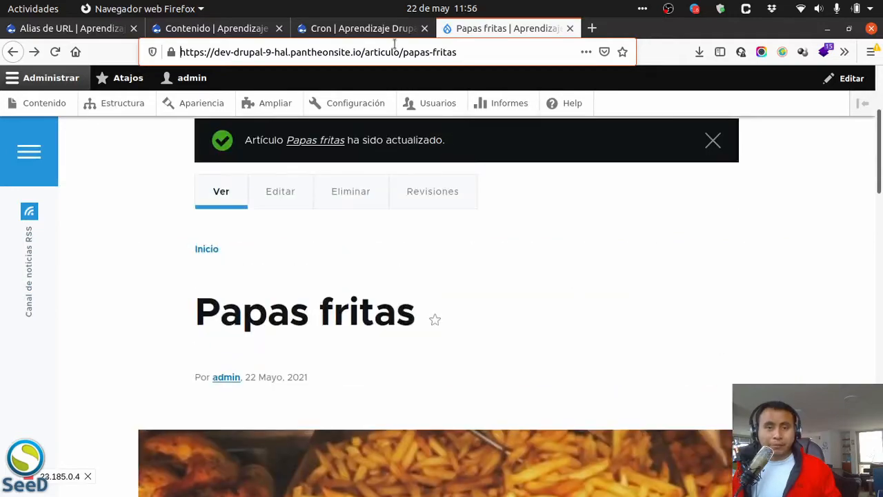
{"action": "left_click_drag", "start_coordinate": [364, 53], "coordinate": [481, 52]}
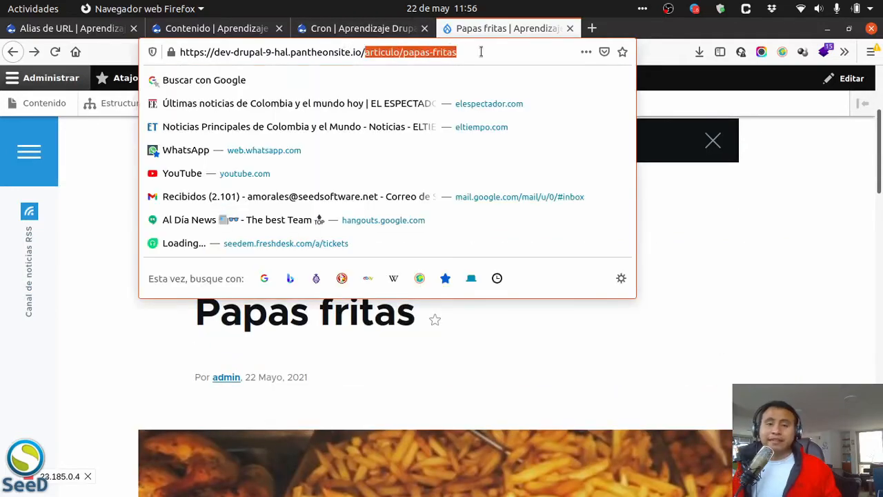
{"action": "left_click", "coordinate": [351, 295]}
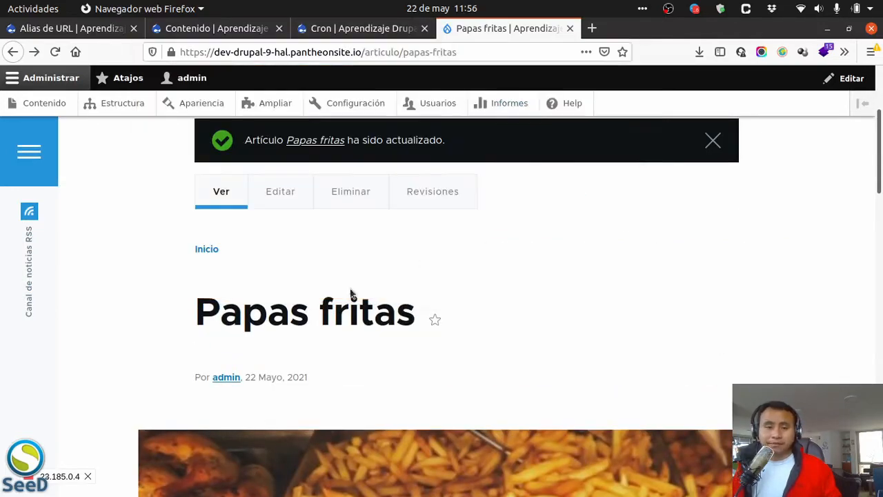
Open the Papas fritas article for editing and copy its URL alias /articulo/papas-fritas.
{"action": "left_click", "coordinate": [285, 199]}
{"action": "scroll", "coordinate": [656, 290], "scroll_direction": "down", "scroll_amount": 10}
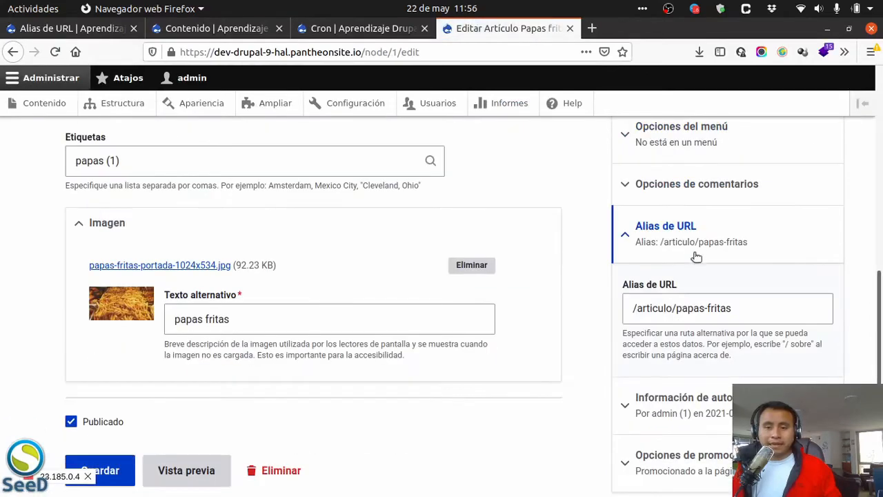
{"action": "left_click_drag", "start_coordinate": [634, 310], "coordinate": [735, 309]}
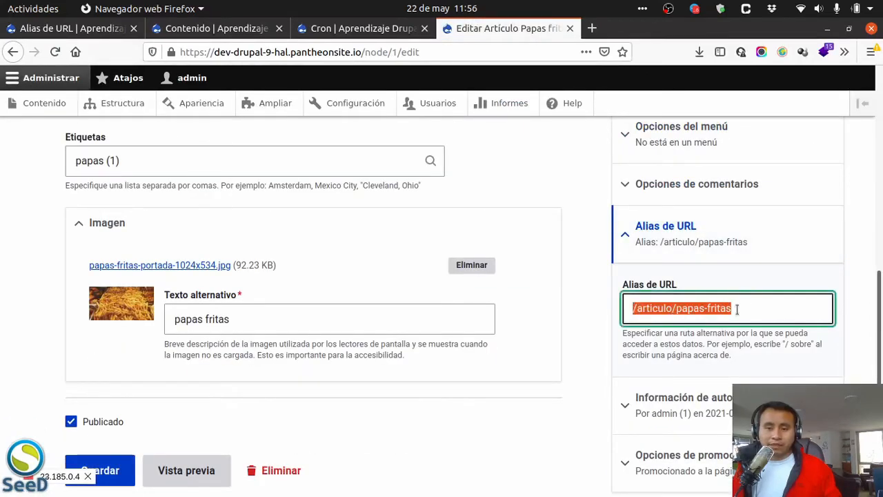
{"action": "left_click", "coordinate": [751, 310]}
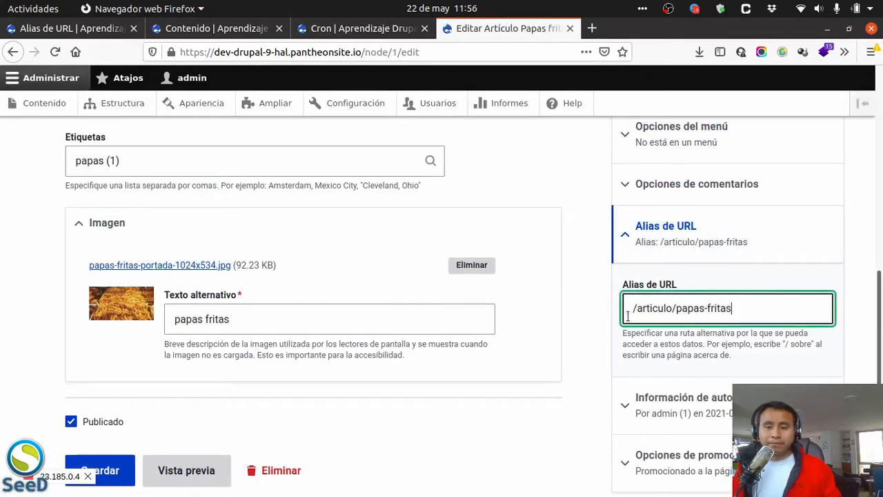
{"action": "key", "text": "ctrl+a"}
{"action": "key", "text": "ctrl+c"}
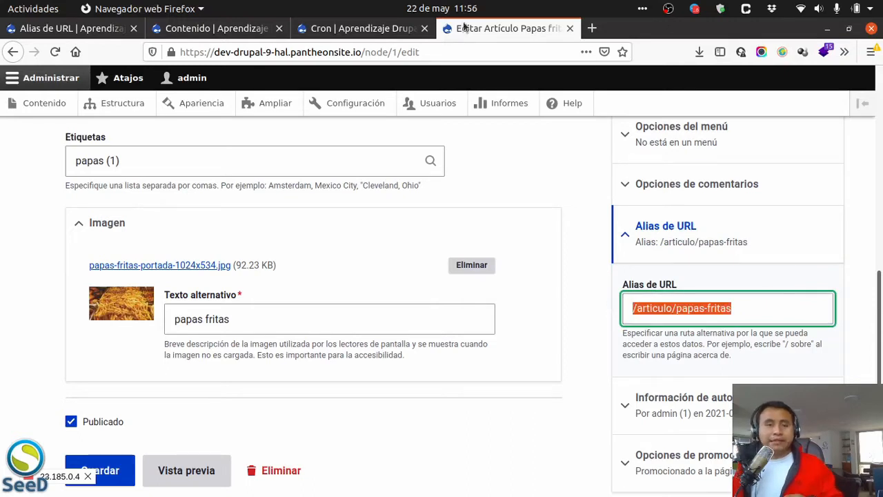
Return to the URL alias list, reload it, and start adding a new alias.
{"action": "left_click", "coordinate": [69, 28]}
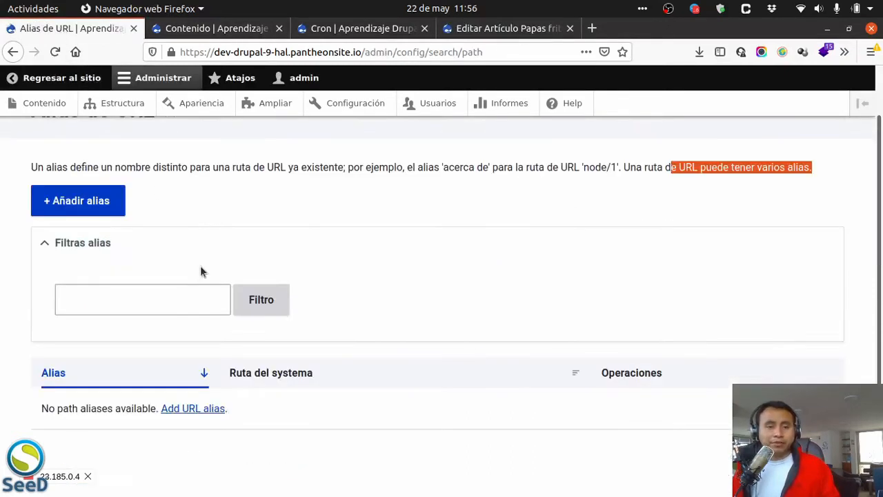
{"action": "left_click", "coordinate": [56, 52]}
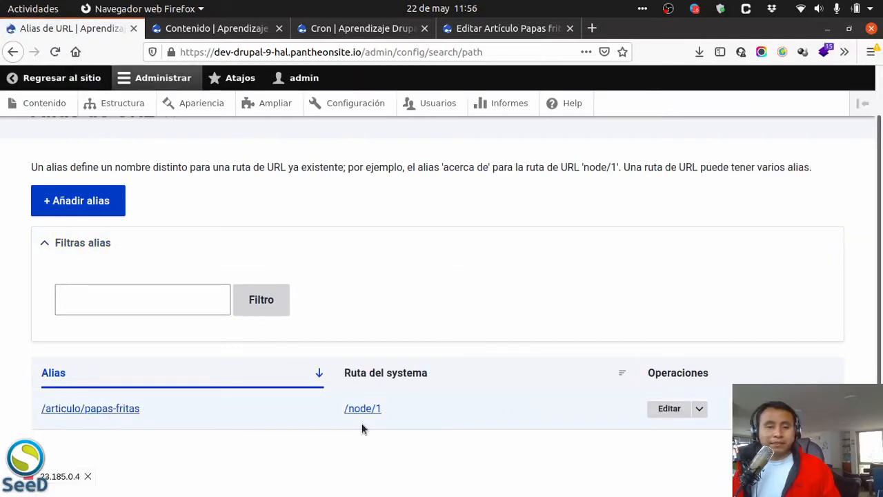
{"action": "left_click", "coordinate": [67, 201]}
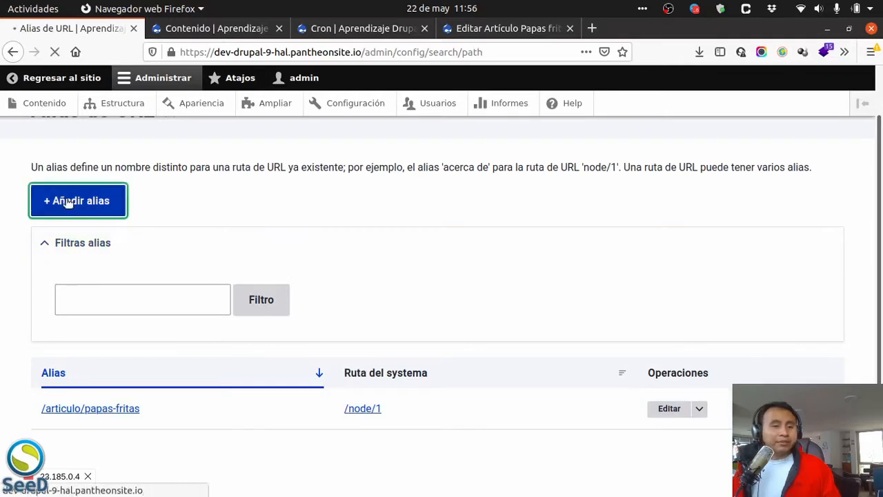
Enter node/1 as the system path and /articulo/papas-fritas-francesas as its URL alias, and submit the new alias.
{"action": "scroll", "coordinate": [227, 290], "scroll_direction": "down", "scroll_amount": 2}
{"action": "left_click", "coordinate": [256, 272]}
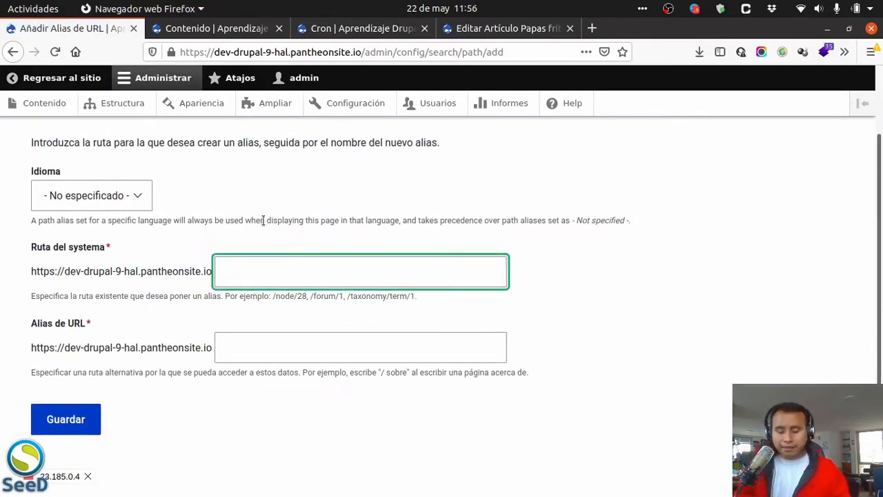
{"action": "type", "text": "node/1"}
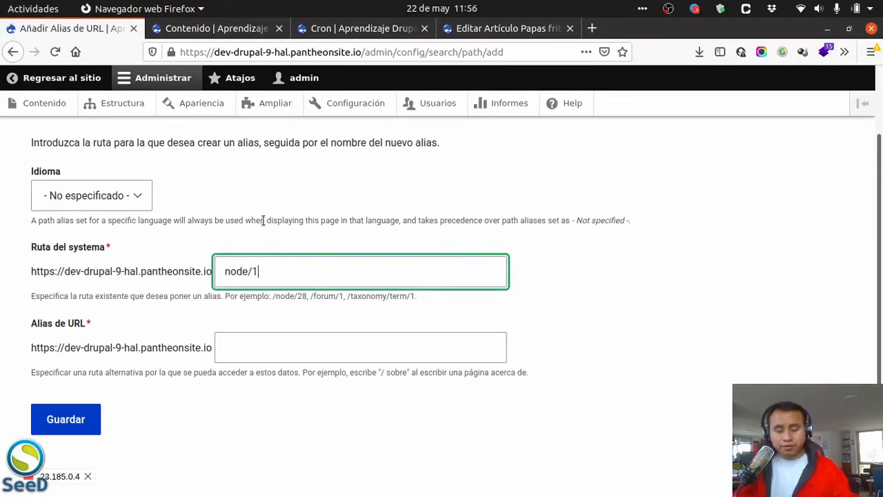
{"action": "key", "text": "Tab"}
{"action": "key", "text": "ctrl+v"}
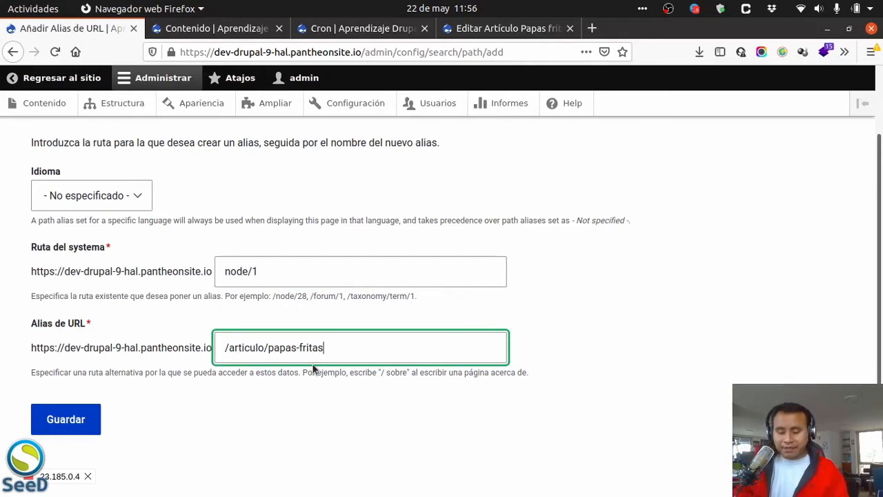
{"action": "type", "text": "-francesas"}
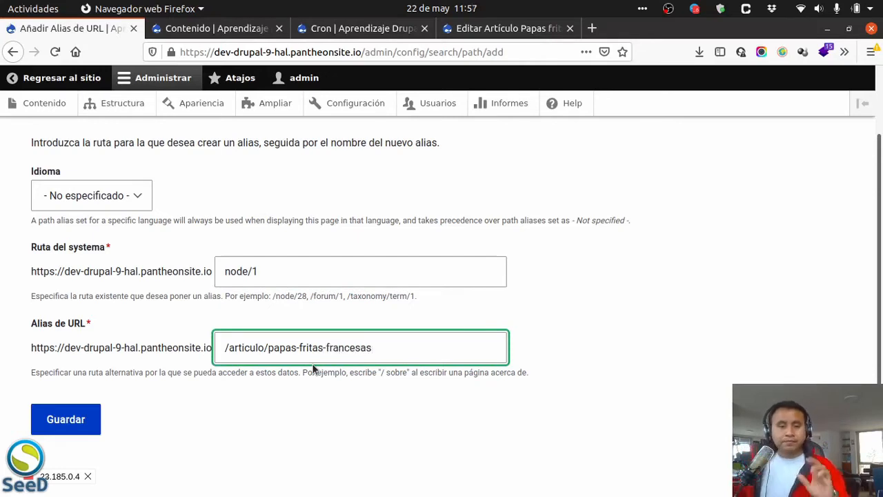
{"action": "left_click", "coordinate": [69, 422]}
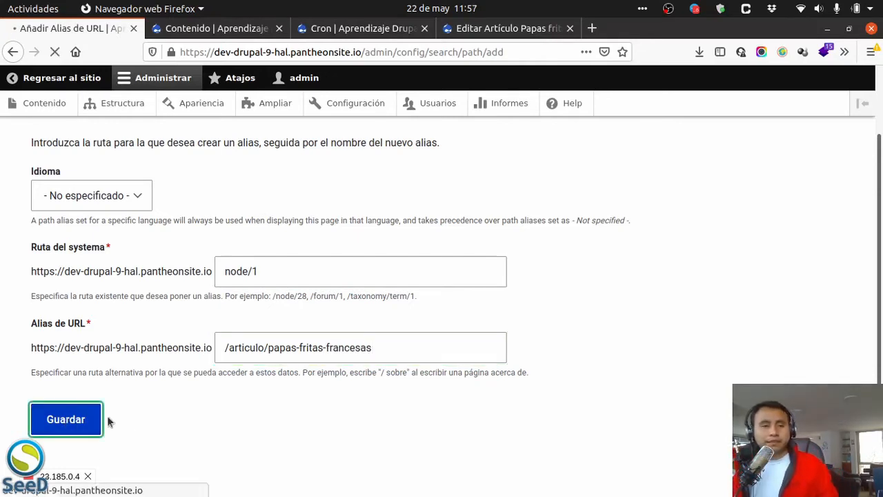
Correct the new alias's system path to /node/1 and save it.
{"action": "scroll", "coordinate": [210, 381], "scroll_direction": "down", "scroll_amount": 3}
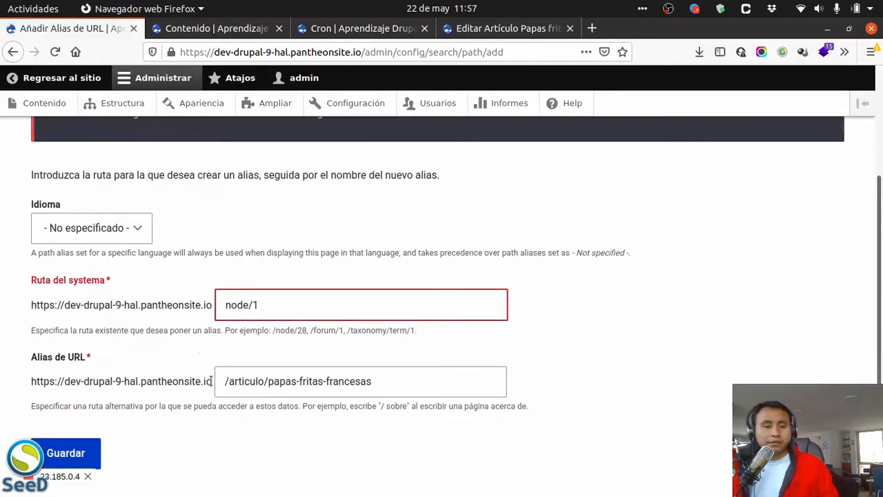
{"action": "left_click", "coordinate": [221, 311]}
{"action": "type", "text": "/"}
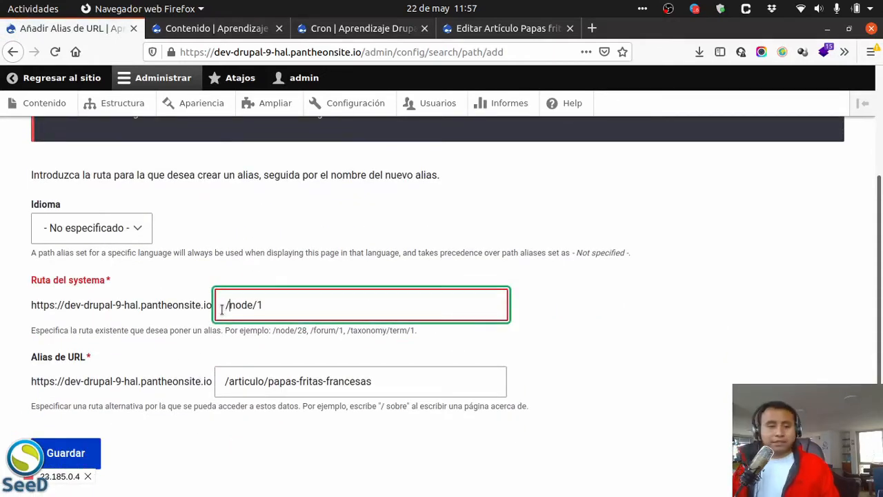
{"action": "scroll", "coordinate": [182, 280], "scroll_direction": "up", "scroll_amount": 2}
{"action": "scroll", "coordinate": [196, 369], "scroll_direction": "down", "scroll_amount": 3}
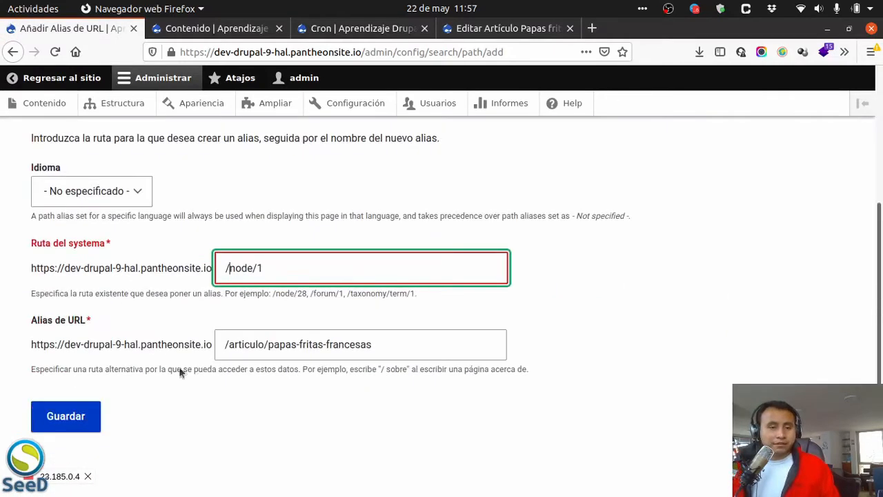
{"action": "left_click", "coordinate": [73, 413]}
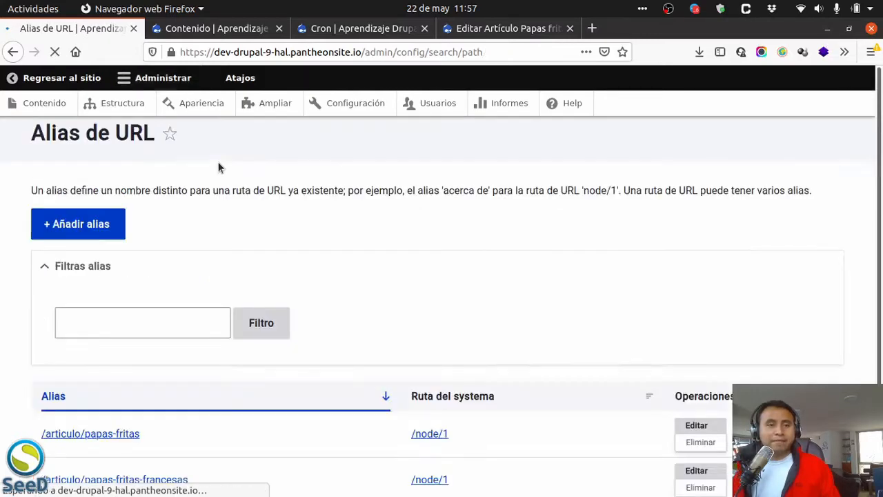
Open the article through its /articulo/papas-fritas-francesas alias and examine the path in the address and the page.
{"action": "scroll", "coordinate": [281, 260], "scroll_direction": "down", "scroll_amount": 3}
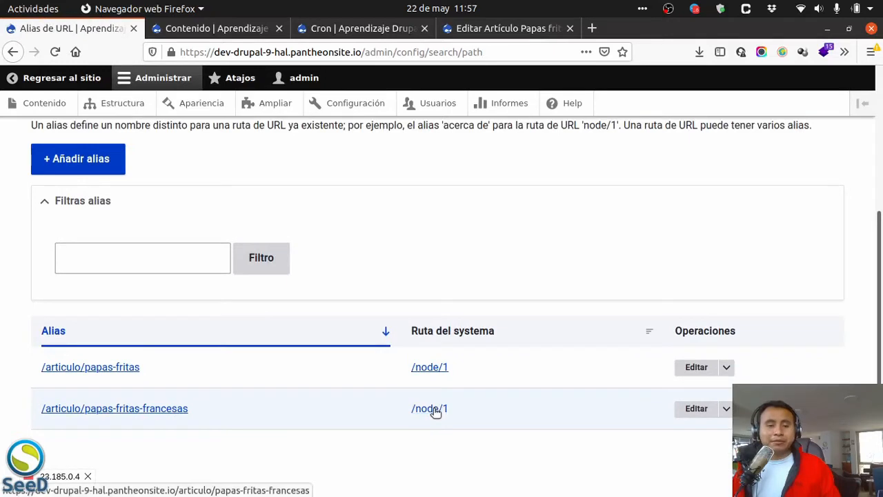
{"action": "left_click", "coordinate": [171, 410]}
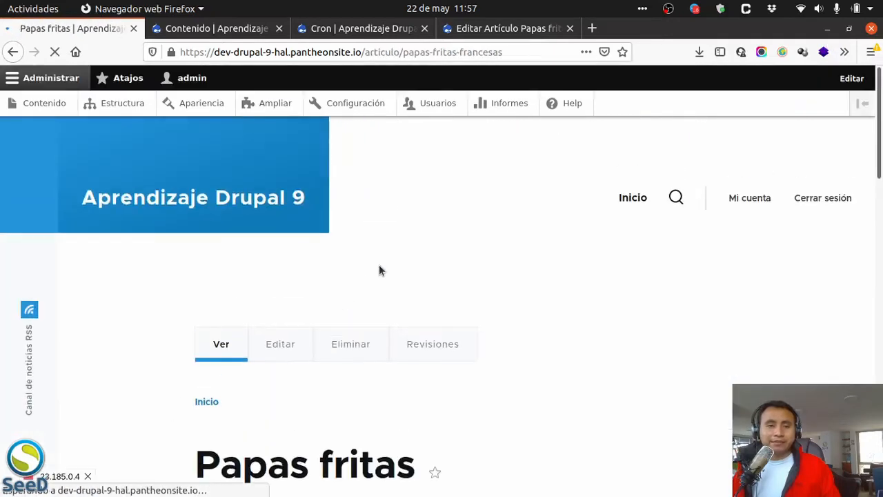
{"action": "left_click_drag", "start_coordinate": [433, 48], "coordinate": [553, 50]}
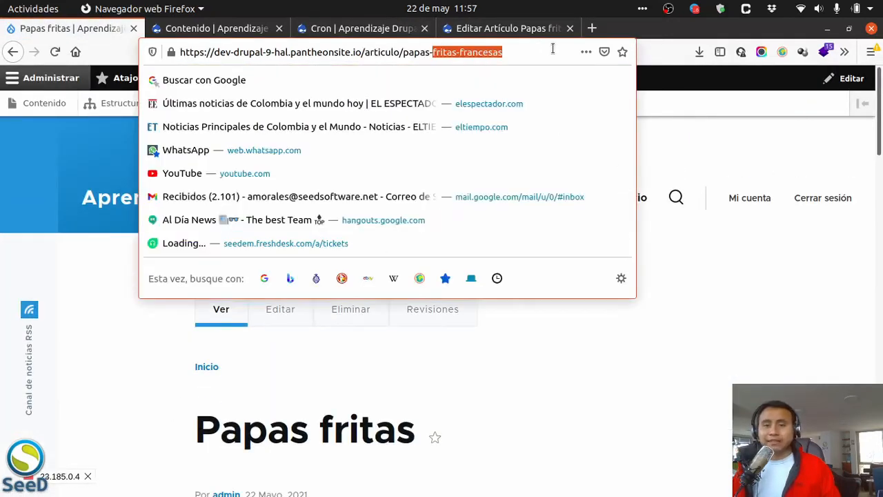
{"action": "left_click", "coordinate": [544, 55]}
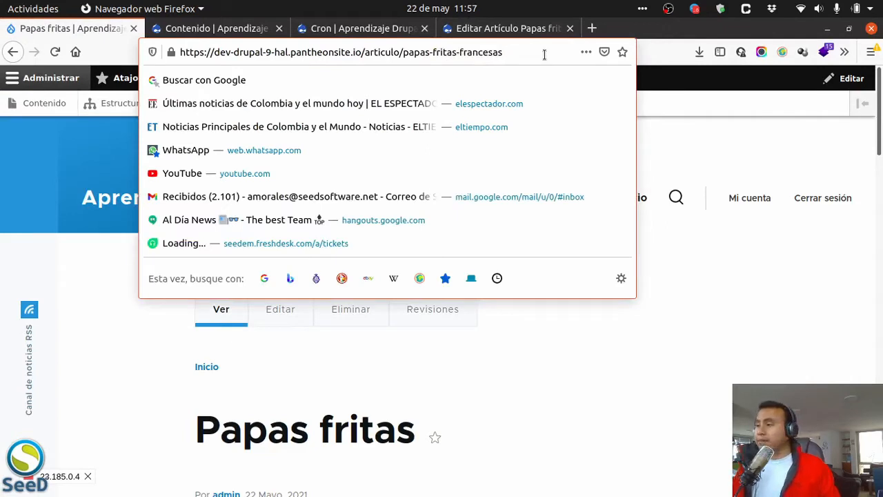
{"action": "left_click", "coordinate": [676, 140]}
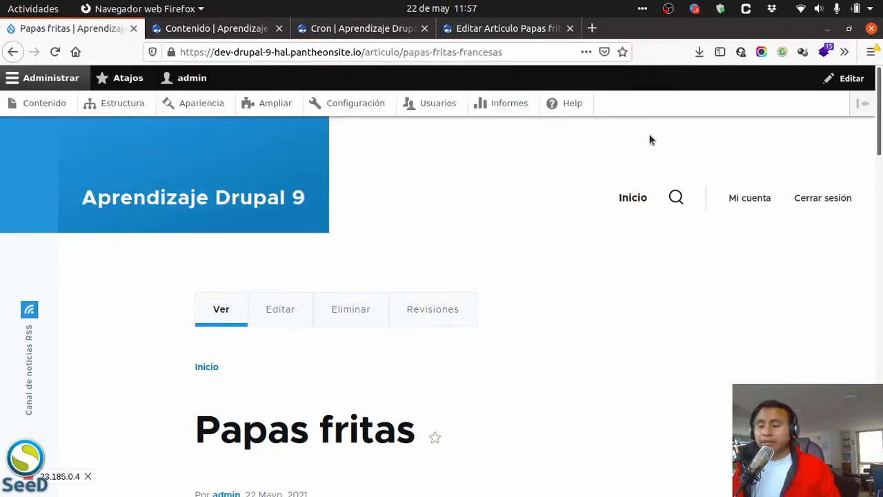
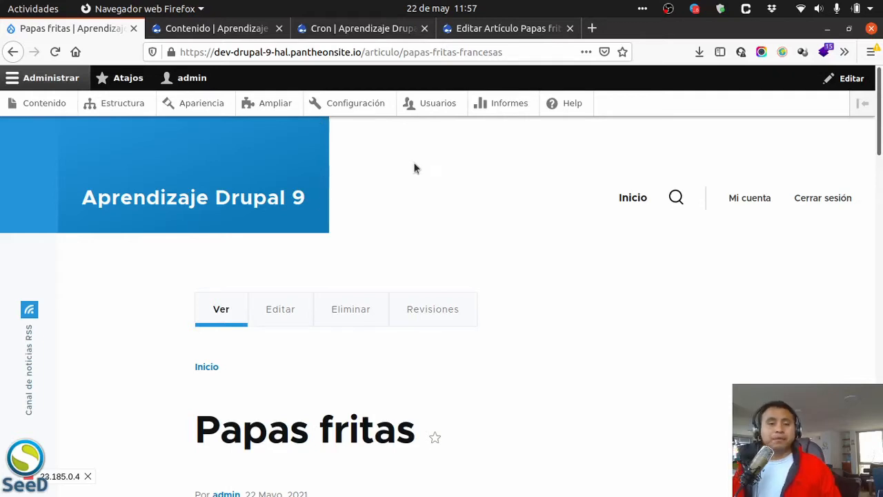
{"action": "scroll", "coordinate": [384, 217], "scroll_direction": "down", "scroll_amount": 3}
{"action": "scroll", "coordinate": [386, 217], "scroll_direction": "up", "scroll_amount": 3}
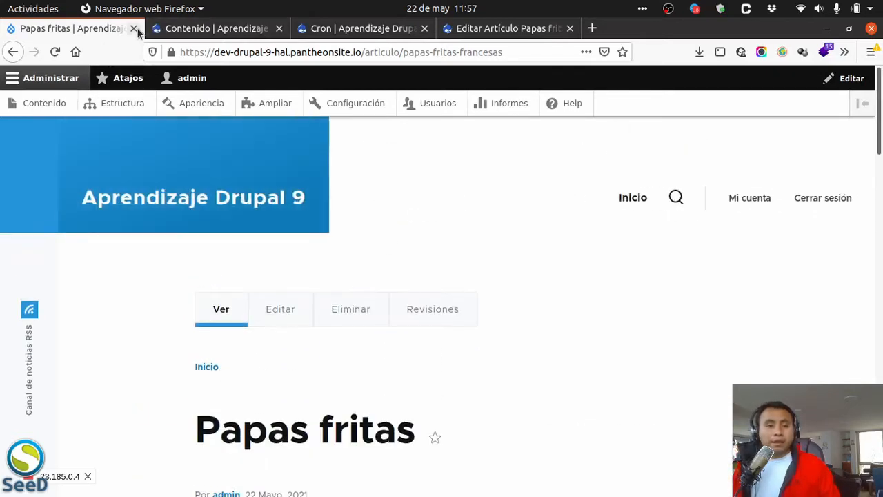
Go back to the URL alias list, reload it, and review the two aliases for /node/1.
{"action": "left_click", "coordinate": [13, 52]}
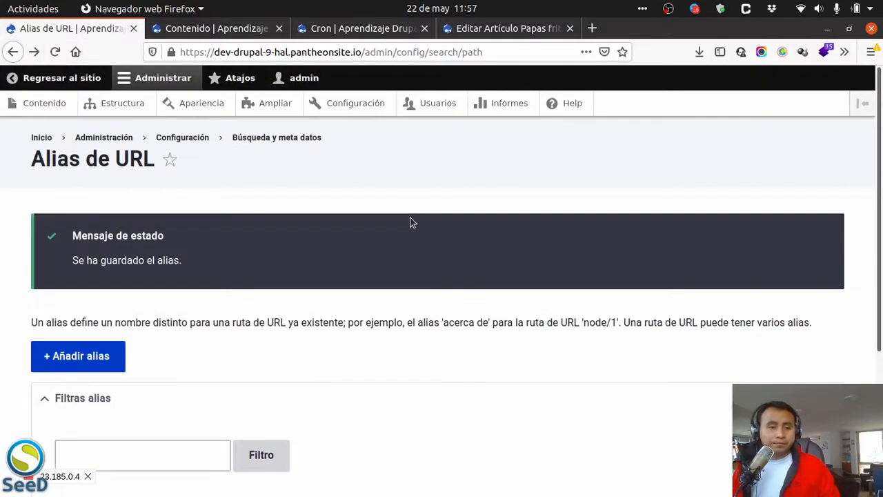
{"action": "scroll", "coordinate": [410, 222], "scroll_direction": "down", "scroll_amount": 3}
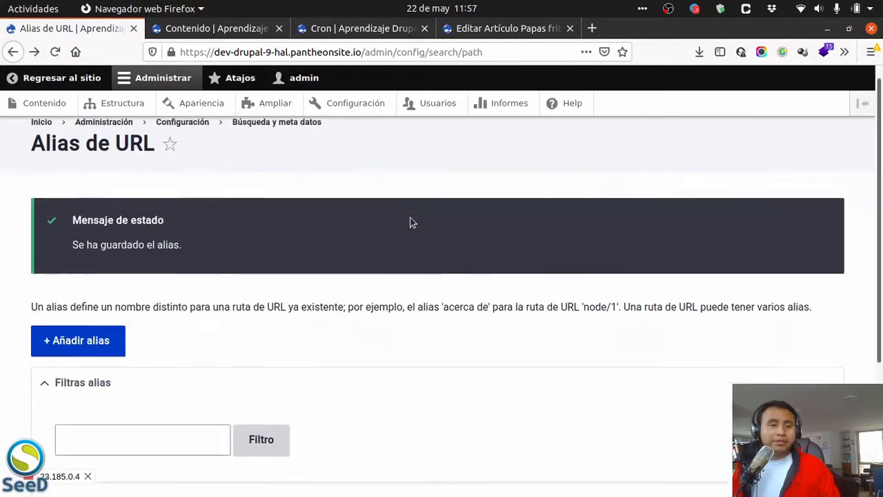
{"action": "scroll", "coordinate": [410, 223], "scroll_direction": "down", "scroll_amount": 2}
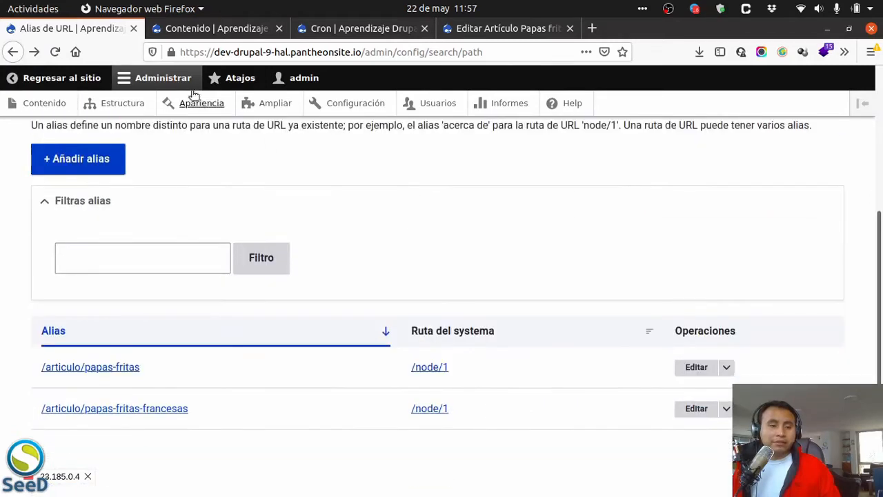
{"action": "left_click", "coordinate": [76, 52]}
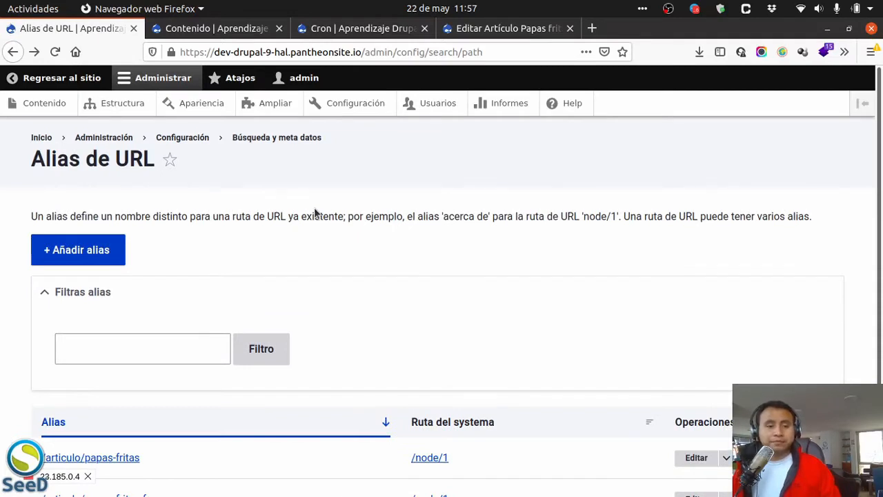
{"action": "scroll", "coordinate": [314, 210], "scroll_direction": "down", "scroll_amount": 2}
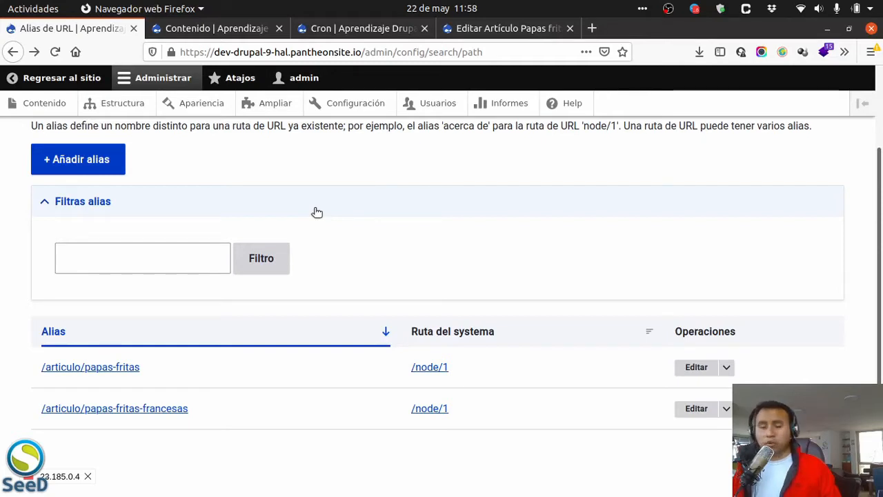
{"action": "scroll", "coordinate": [338, 302], "scroll_direction": "up", "scroll_amount": 2}
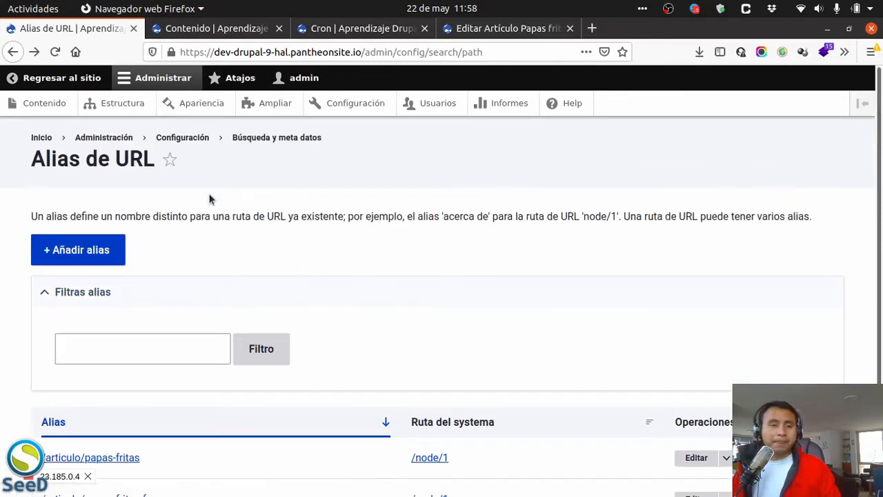
Go up through Búsqueda y meta datos to the Configuración overview and review its sections around Alias de URL and Multimedia.
{"action": "left_click", "coordinate": [274, 138]}
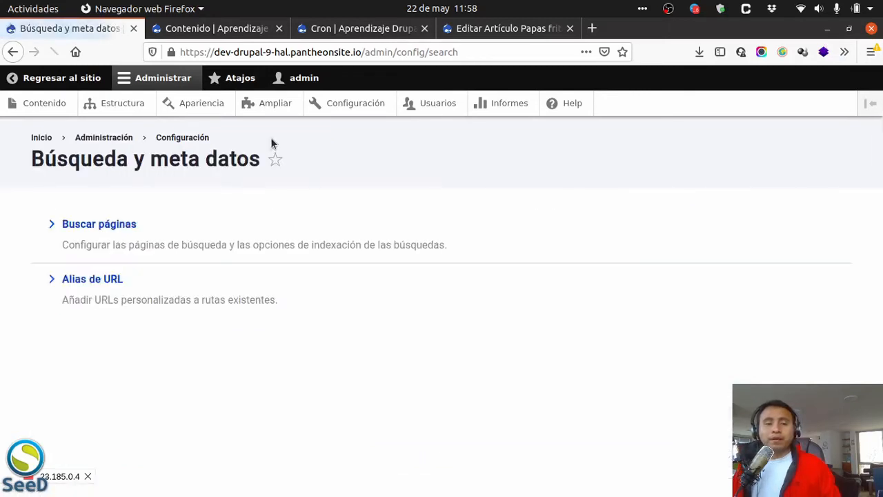
{"action": "left_click", "coordinate": [180, 138]}
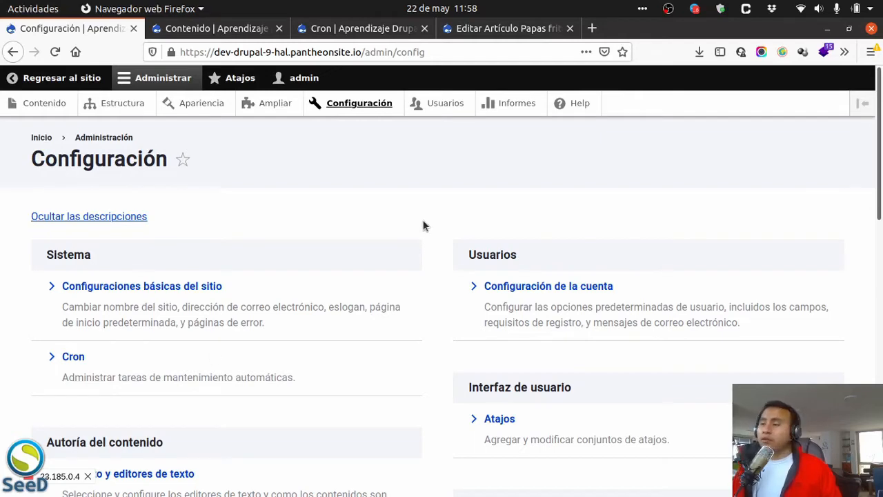
{"action": "scroll", "coordinate": [414, 255], "scroll_direction": "down", "scroll_amount": 5}
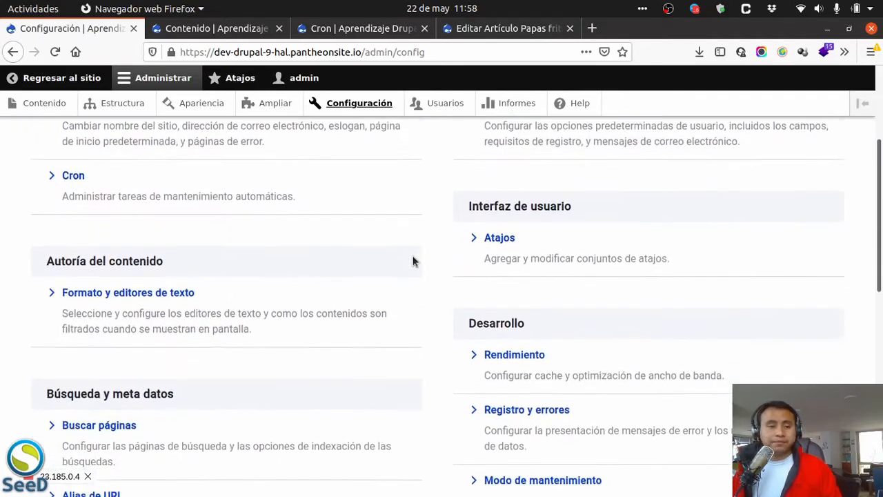
{"action": "scroll", "coordinate": [418, 252], "scroll_direction": "down", "scroll_amount": 5}
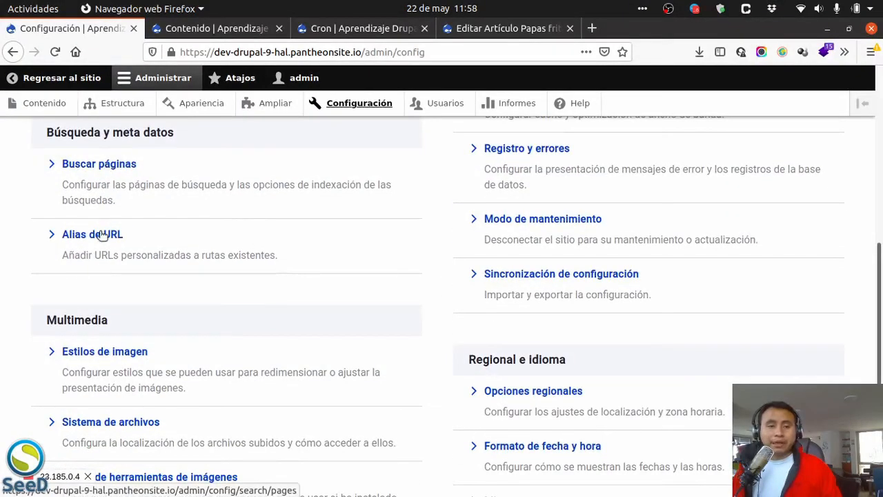
{"action": "scroll", "coordinate": [452, 286], "scroll_direction": "down", "scroll_amount": 4}
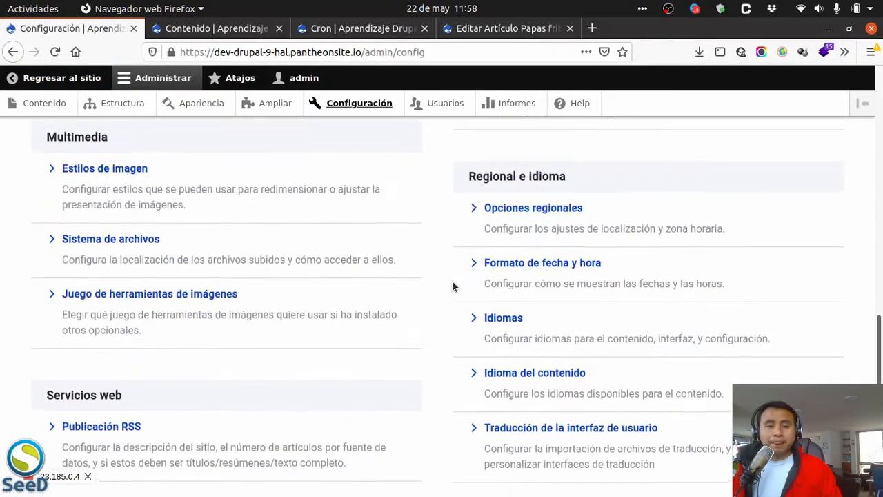
{"action": "scroll", "coordinate": [451, 287], "scroll_direction": "up", "scroll_amount": 2}
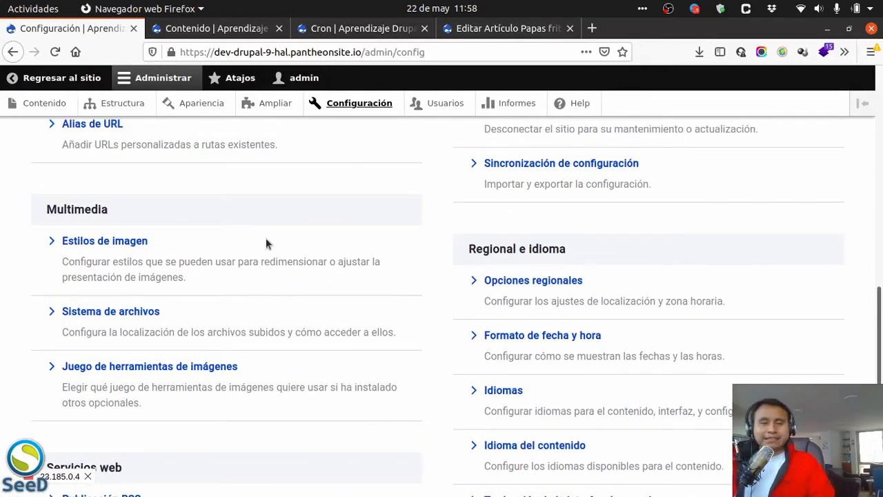
{"action": "scroll", "coordinate": [262, 243], "scroll_direction": "up", "scroll_amount": 4}
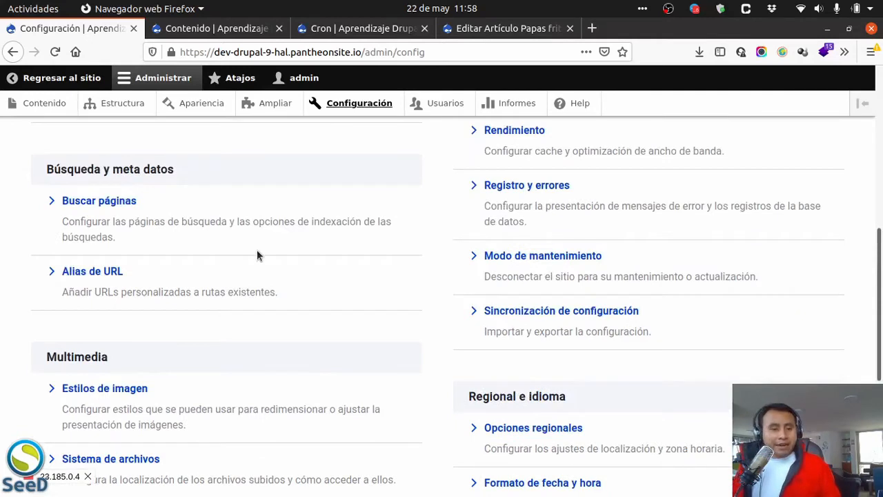
{"action": "scroll", "coordinate": [257, 255], "scroll_direction": "down", "scroll_amount": 3}
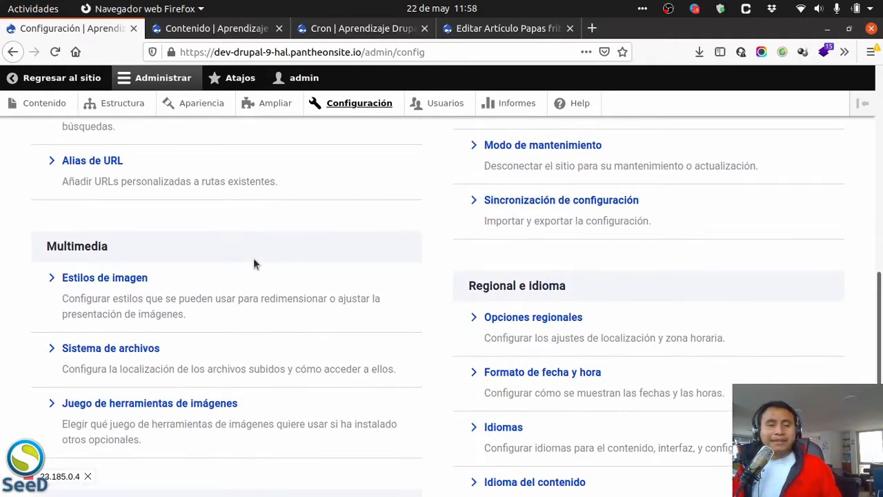
Open the Estilos de imagen settings in the Multimedia section and look over the list of styles.
{"action": "left_click", "coordinate": [124, 278]}
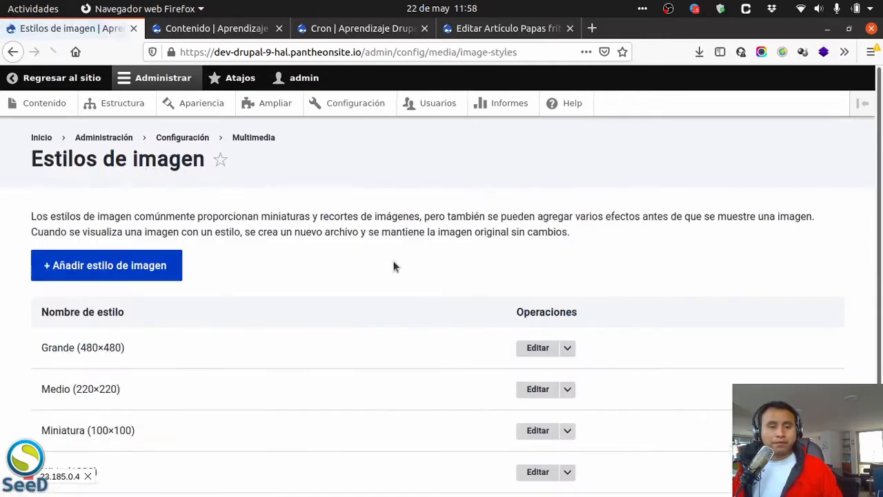
{"action": "scroll", "coordinate": [394, 266], "scroll_direction": "down", "scroll_amount": 1}
{"action": "scroll", "coordinate": [392, 266], "scroll_direction": "up", "scroll_amount": 1}
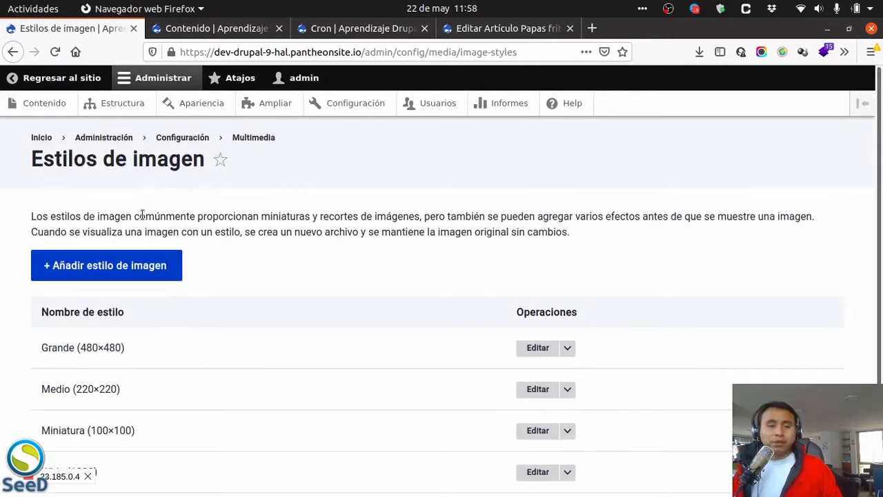
Read the introductory description of what image styles do on the Estilos de imagen page.
{"action": "left_click_drag", "start_coordinate": [142, 214], "coordinate": [423, 215]}
{"action": "left_click", "coordinate": [325, 214]}
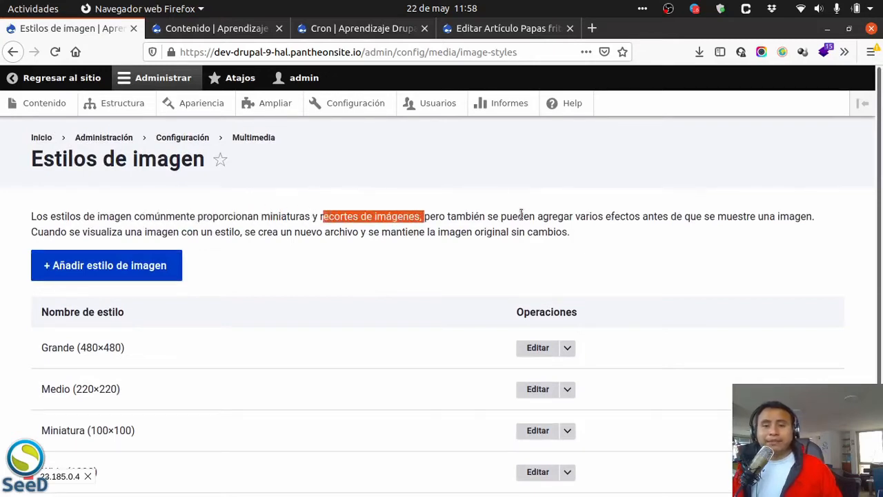
{"action": "left_click_drag", "start_coordinate": [636, 216], "coordinate": [456, 216]}
{"action": "left_click_drag", "start_coordinate": [21, 233], "coordinate": [585, 230]}
{"action": "left_click", "coordinate": [583, 231]}
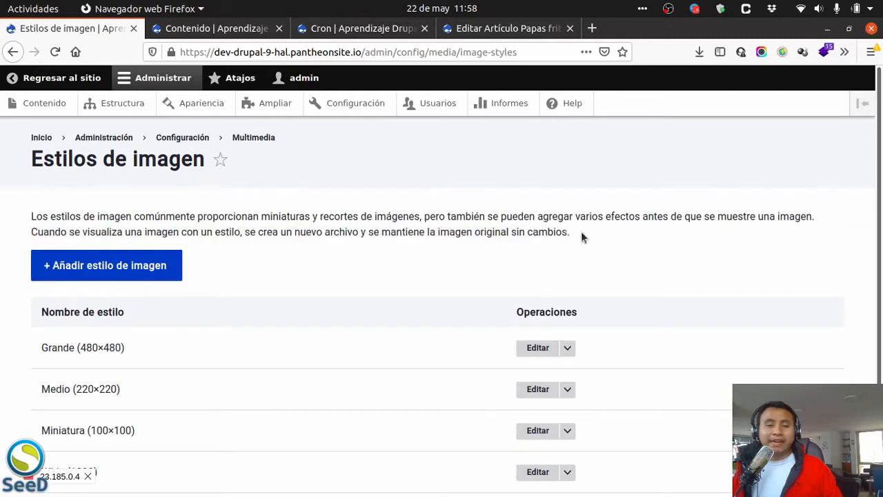
Review the names in the image style list, particularly Medio, Miniatura and Wide.
{"action": "scroll", "coordinate": [300, 255], "scroll_direction": "down", "scroll_amount": 2}
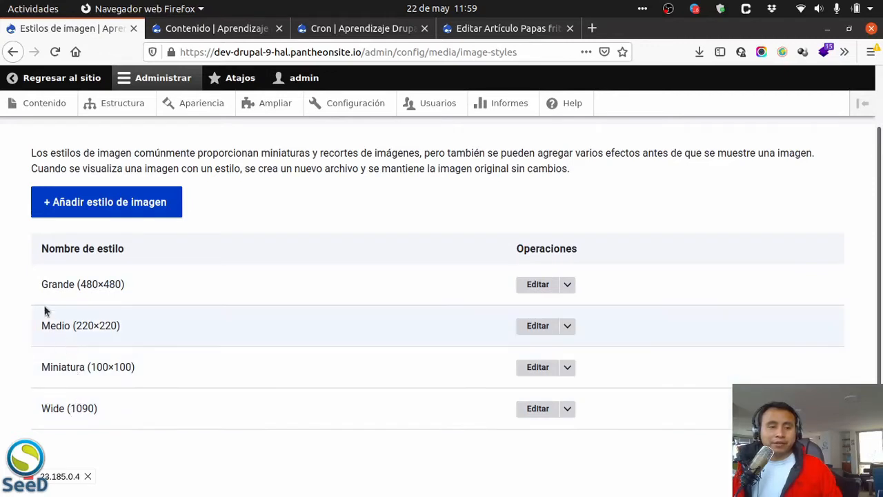
{"action": "left_click_drag", "start_coordinate": [41, 326], "coordinate": [62, 325]}
{"action": "left_click_drag", "start_coordinate": [43, 367], "coordinate": [63, 367]}
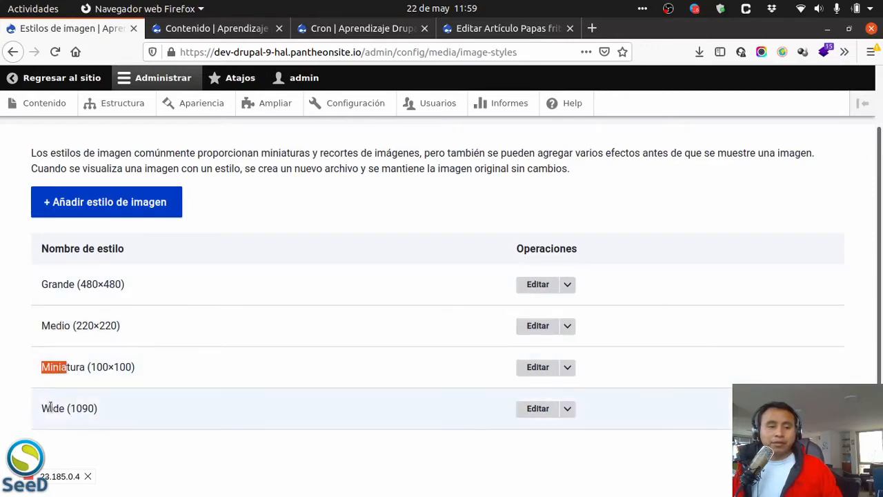
{"action": "left_click_drag", "start_coordinate": [41, 408], "coordinate": [64, 408]}
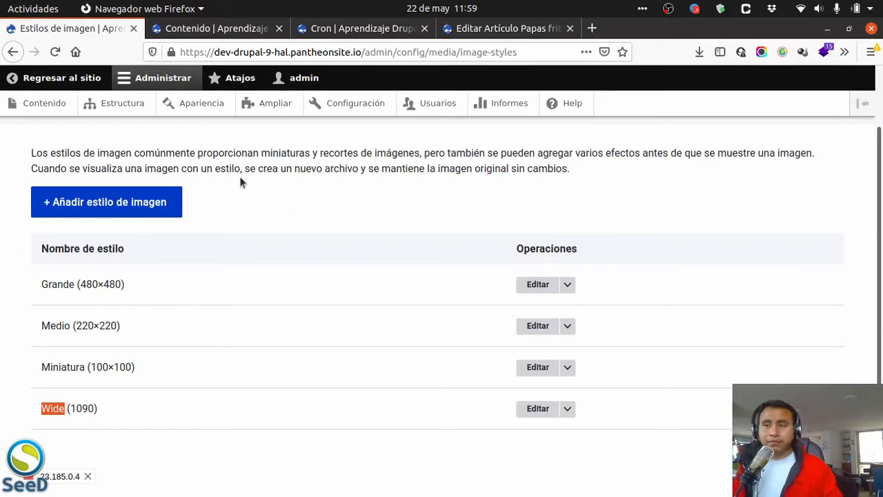
{"action": "scroll", "coordinate": [166, 311], "scroll_direction": "up", "scroll_amount": 2}
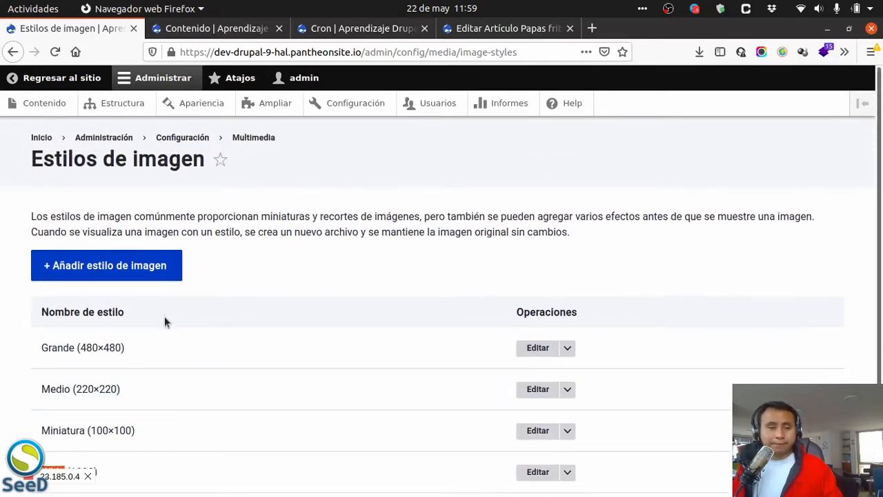
{"action": "scroll", "coordinate": [164, 316], "scroll_direction": "down", "scroll_amount": 1}
{"action": "scroll", "coordinate": [164, 316], "scroll_direction": "up", "scroll_amount": 1}
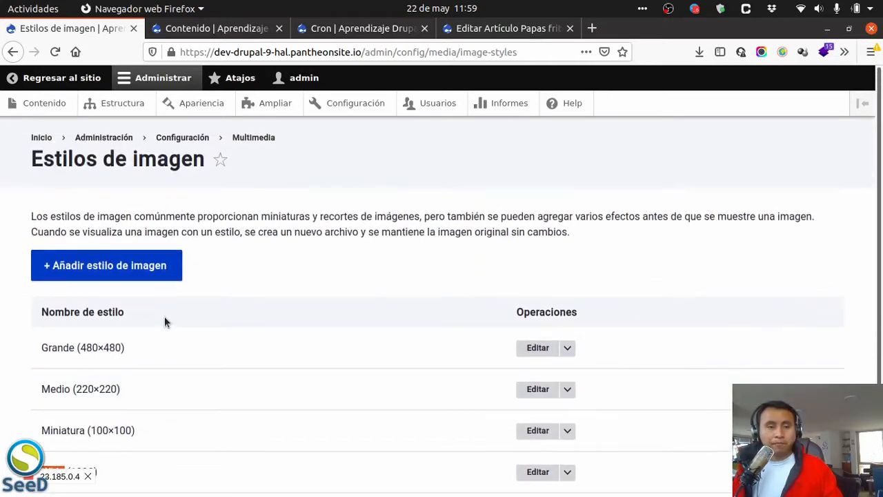
Open the Papas fritas article for editing from the content list and go to its Imagen field.
{"action": "left_click", "coordinate": [107, 104]}
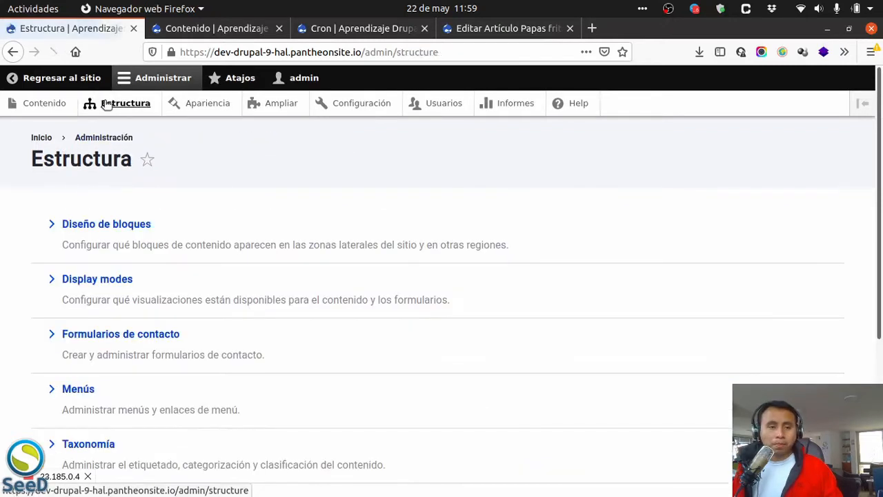
{"action": "left_click", "coordinate": [61, 104]}
{"action": "scroll", "coordinate": [198, 238], "scroll_direction": "down", "scroll_amount": 3}
{"action": "scroll", "coordinate": [196, 253], "scroll_direction": "up", "scroll_amount": 3}
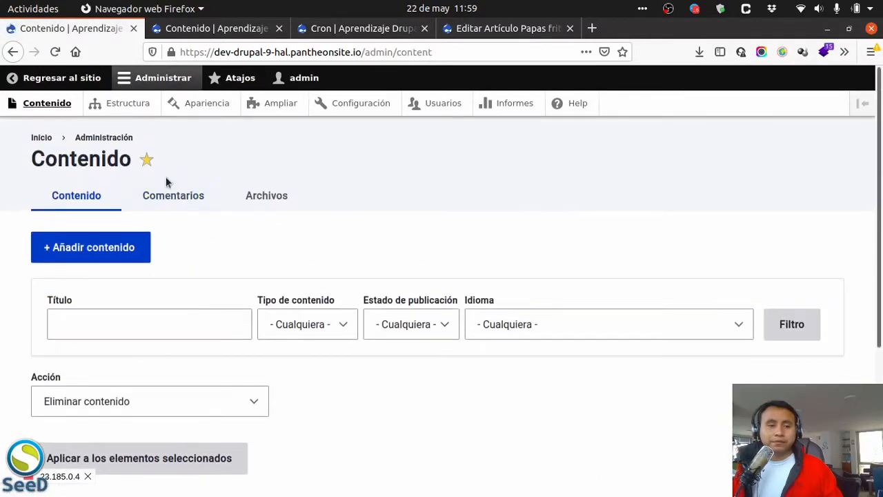
{"action": "scroll", "coordinate": [264, 249], "scroll_direction": "down", "scroll_amount": 3}
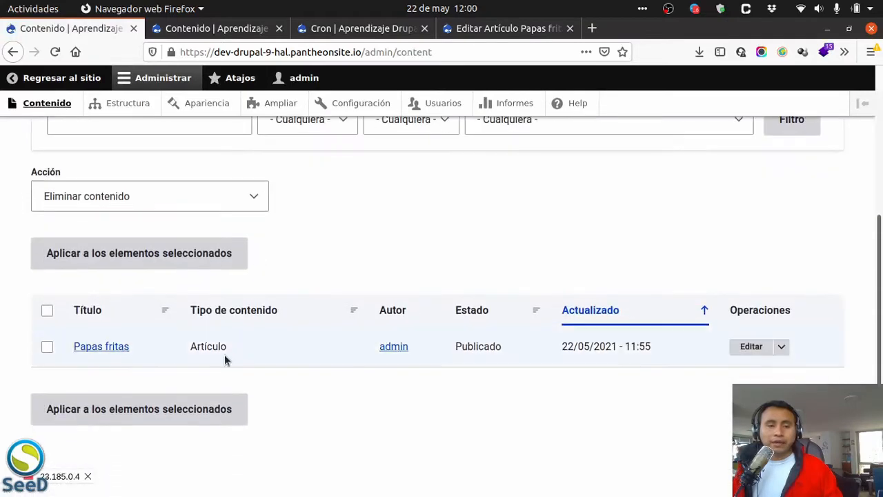
{"action": "left_click", "coordinate": [751, 347]}
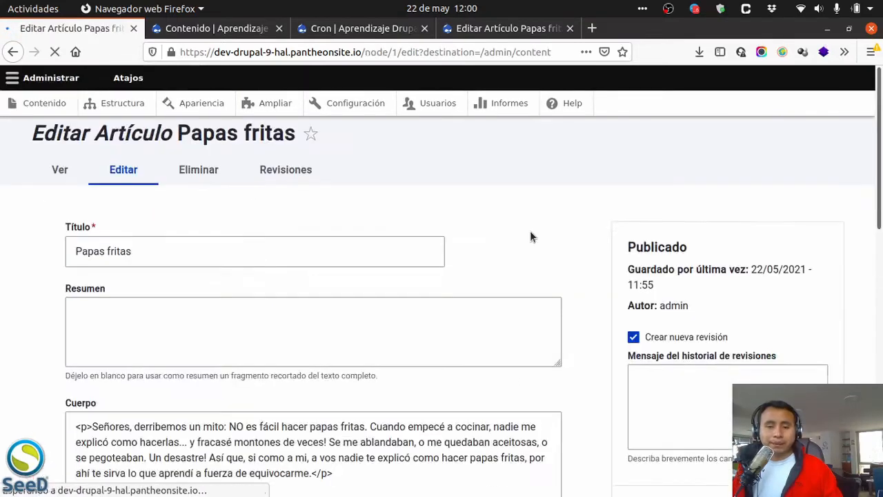
{"action": "scroll", "coordinate": [527, 246], "scroll_direction": "down", "scroll_amount": 10}
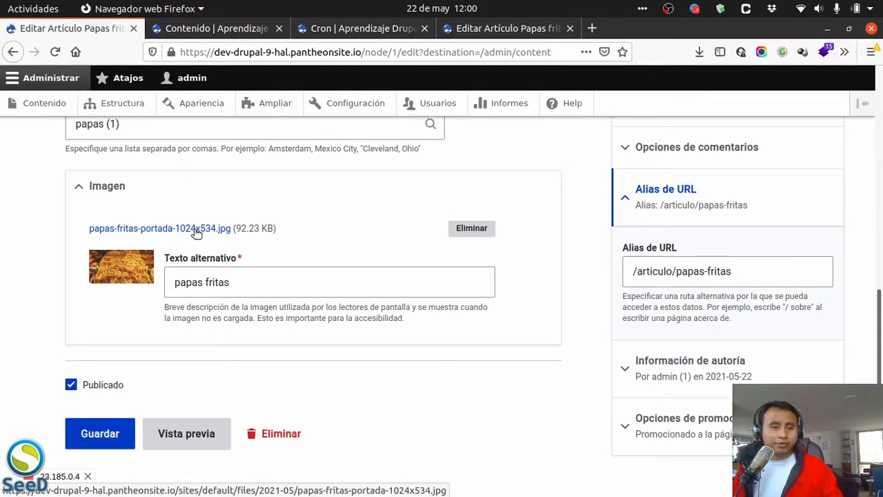
Open the article's papas-fritas-portada-1024x534.jpg image in a new tab and view the original file.
{"action": "right_click", "coordinate": [158, 230]}
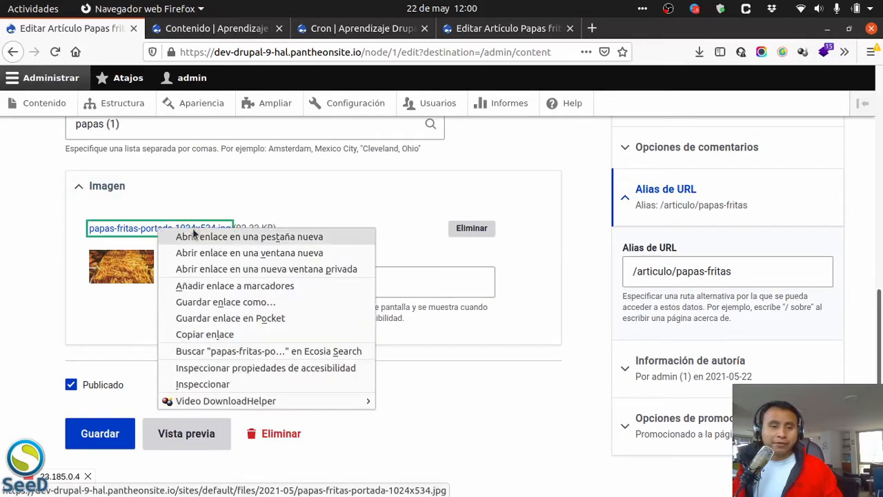
{"action": "left_click", "coordinate": [230, 236]}
{"action": "left_click", "coordinate": [243, 35]}
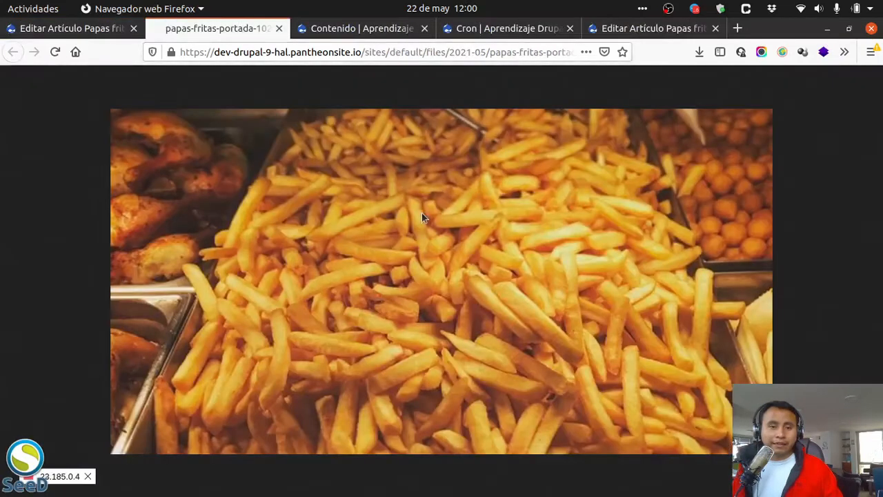
{"action": "left_click_drag", "start_coordinate": [511, 198], "coordinate": [408, 186]}
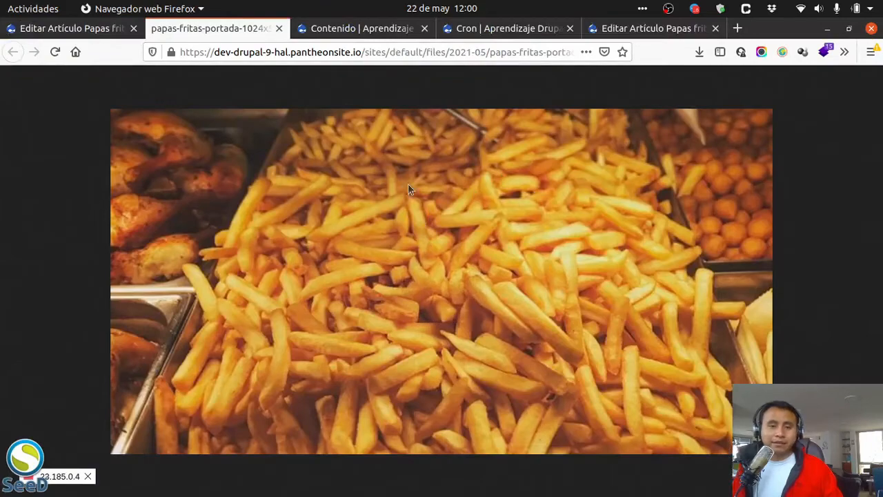
Return to the article, open its public view, and examine how the cover image is displayed on the page.
{"action": "left_click", "coordinate": [79, 28]}
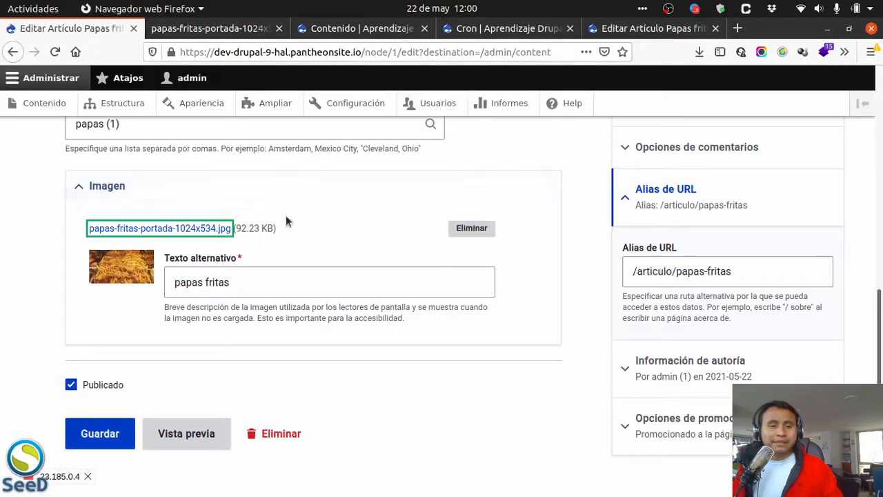
{"action": "scroll", "coordinate": [286, 217], "scroll_direction": "up", "scroll_amount": 5}
{"action": "scroll", "coordinate": [286, 218], "scroll_direction": "up", "scroll_amount": 2}
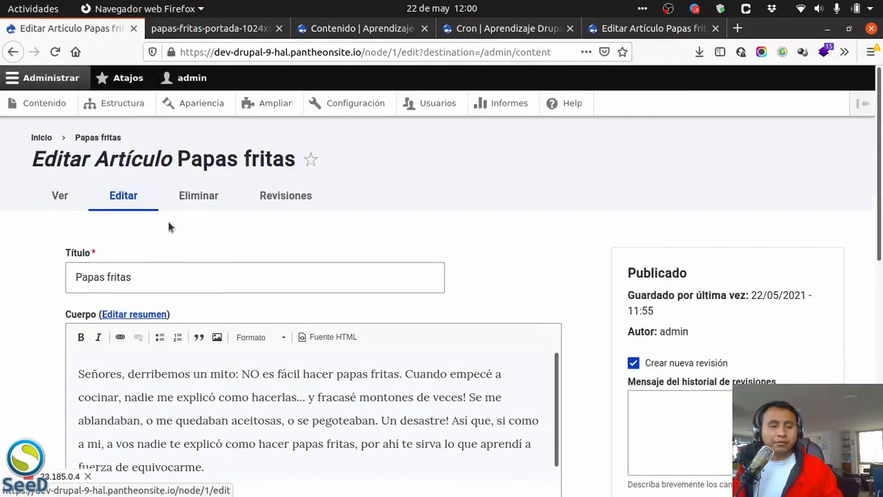
{"action": "left_click", "coordinate": [58, 196]}
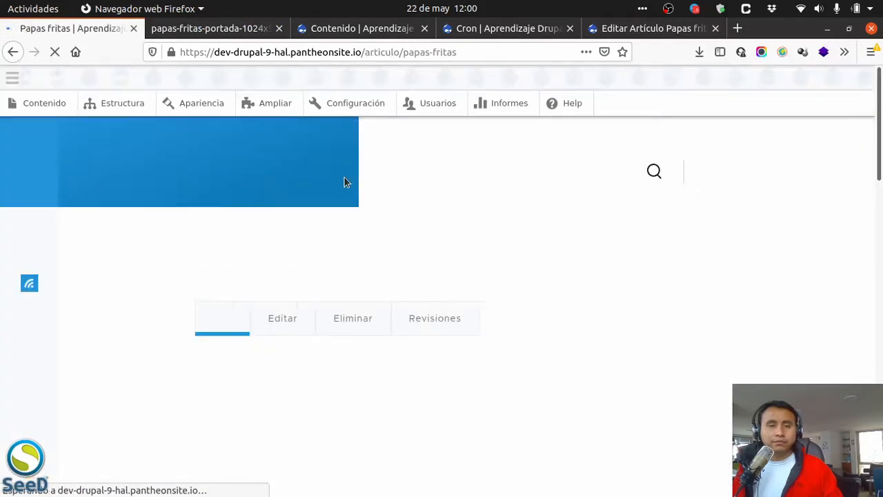
{"action": "scroll", "coordinate": [346, 252], "scroll_direction": "down", "scroll_amount": 10}
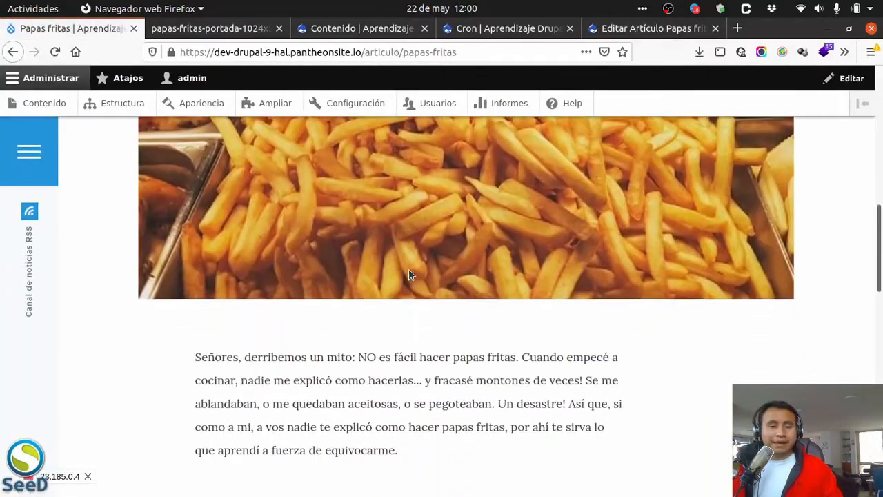
{"action": "scroll", "coordinate": [628, 302], "scroll_direction": "up", "scroll_amount": 8}
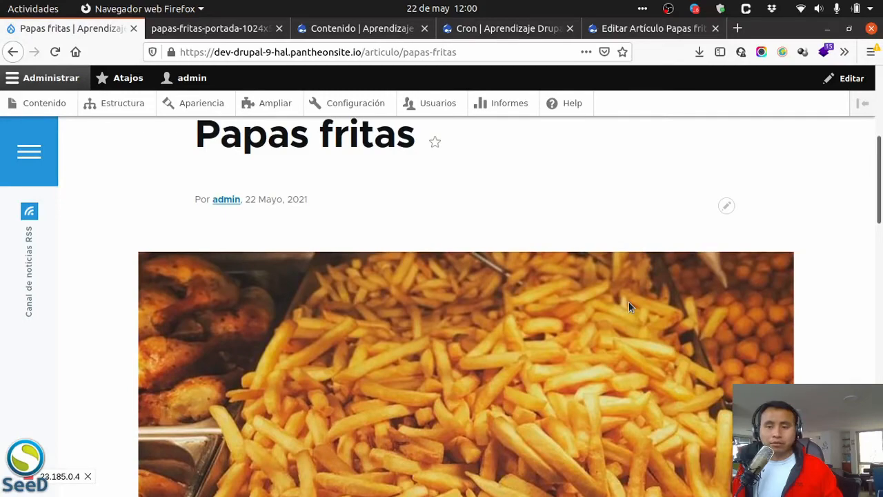
{"action": "scroll", "coordinate": [628, 302], "scroll_direction": "down", "scroll_amount": 3}
{"action": "scroll", "coordinate": [628, 302], "scroll_direction": "up", "scroll_amount": 3}
{"action": "scroll", "coordinate": [628, 302], "scroll_direction": "down", "scroll_amount": 7}
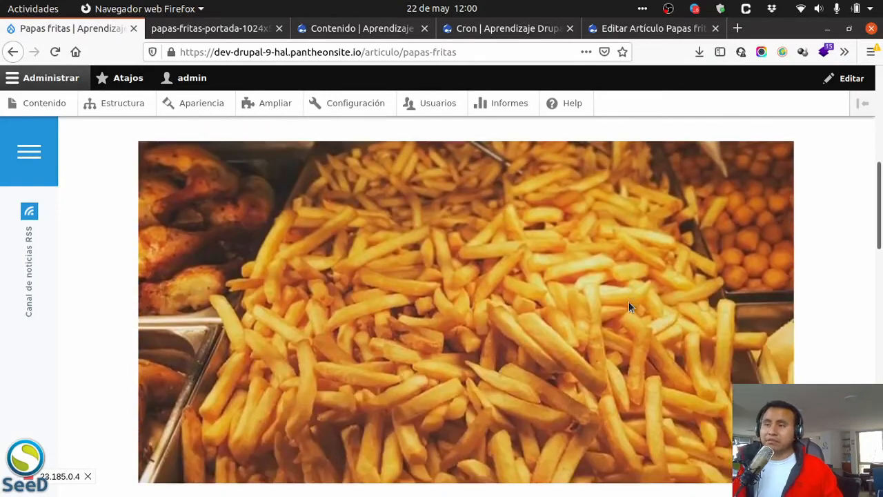
{"action": "scroll", "coordinate": [623, 299], "scroll_direction": "down", "scroll_amount": 4}
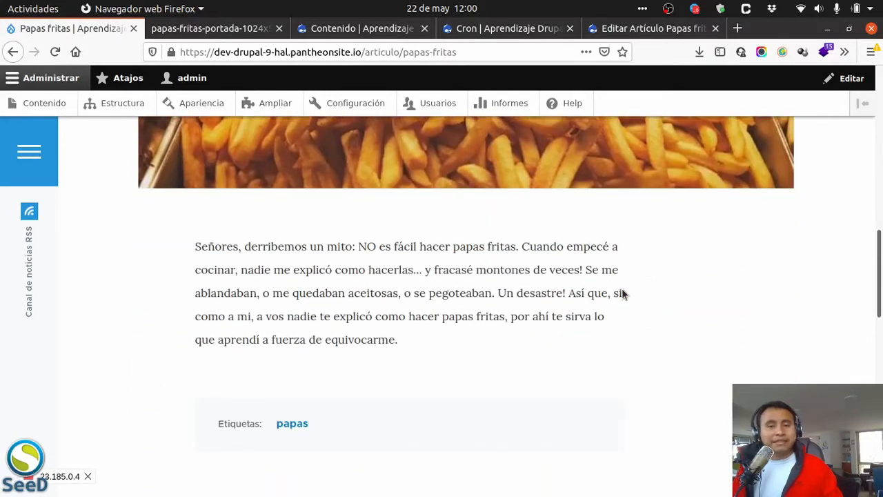
{"action": "scroll", "coordinate": [623, 294], "scroll_direction": "up", "scroll_amount": 1}
{"action": "scroll", "coordinate": [622, 289], "scroll_direction": "up", "scroll_amount": 8}
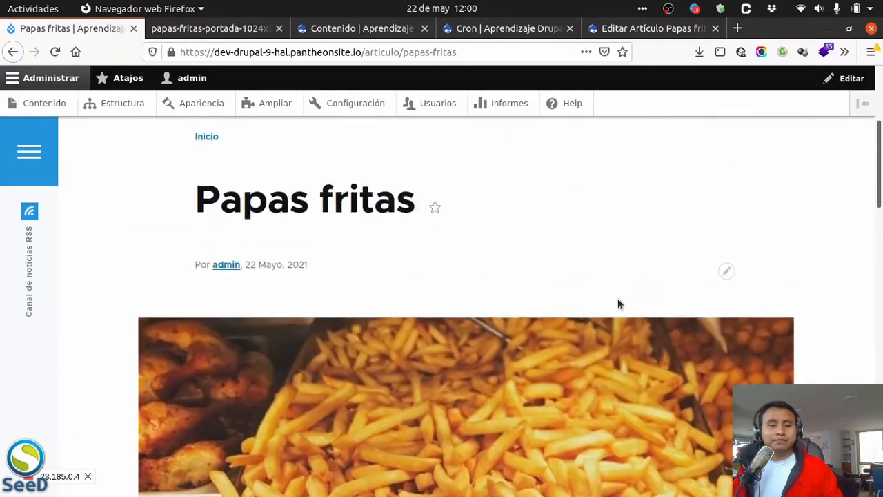
{"action": "scroll", "coordinate": [610, 288], "scroll_direction": "up", "scroll_amount": 3}
Compare the original image file with the article page, and close the image's tab.
{"action": "left_click", "coordinate": [200, 28]}
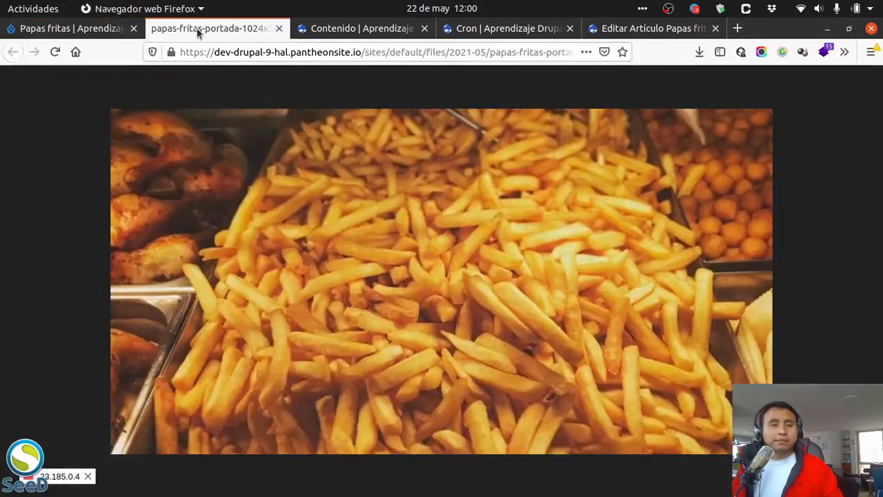
{"action": "left_click", "coordinate": [110, 28]}
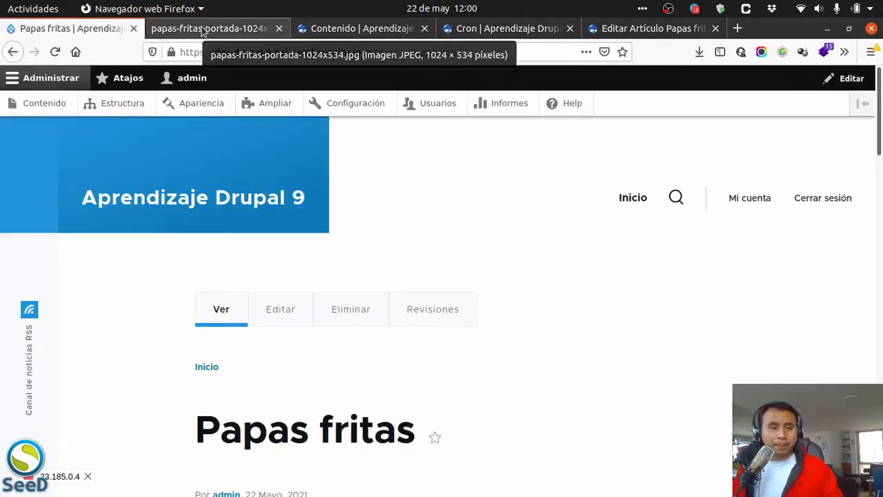
{"action": "left_click", "coordinate": [196, 30]}
{"action": "left_click", "coordinate": [279, 29]}
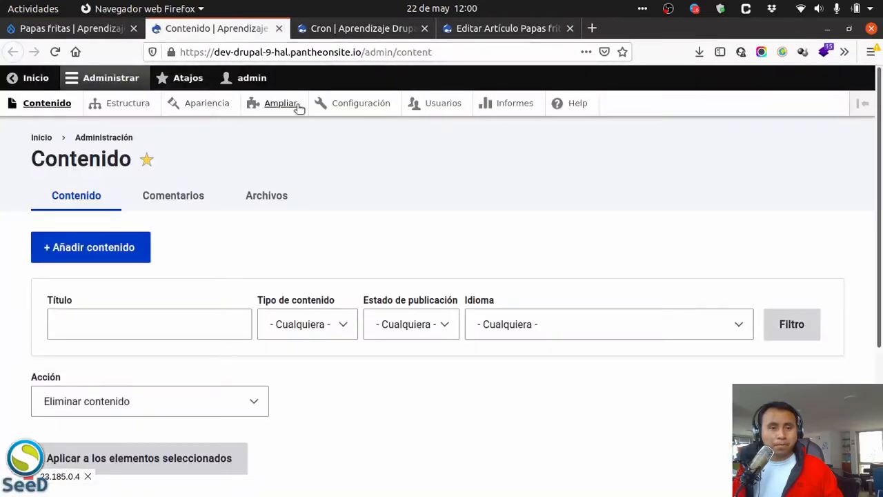
Open the Estilos de imagen settings in the Multimedia section of Configuración.
{"action": "left_click", "coordinate": [379, 106]}
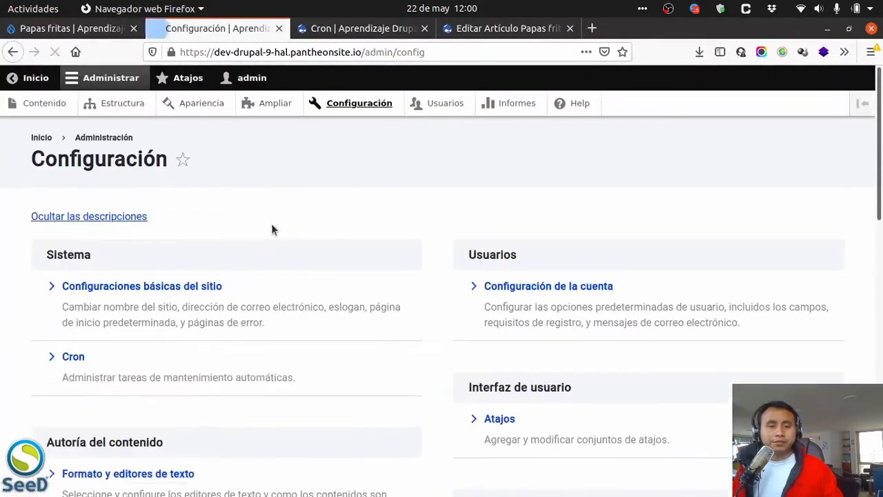
{"action": "scroll", "coordinate": [262, 234], "scroll_direction": "down", "scroll_amount": 2}
{"action": "scroll", "coordinate": [252, 263], "scroll_direction": "down", "scroll_amount": 5}
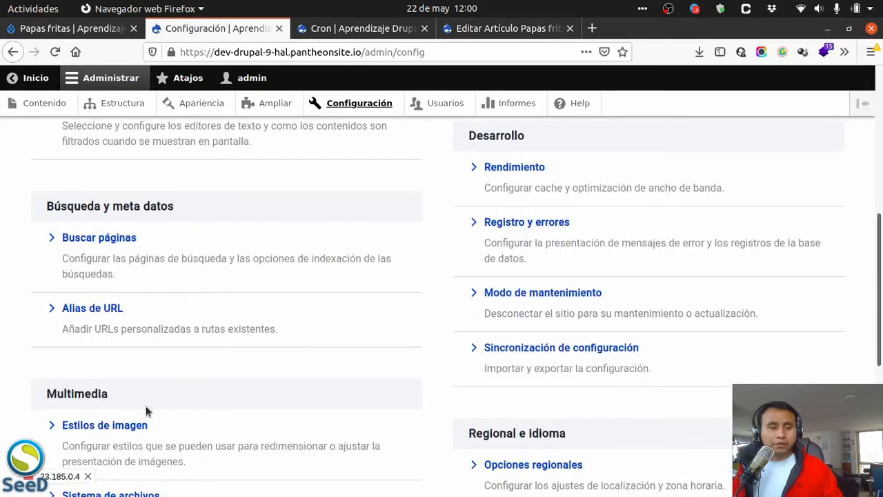
{"action": "scroll", "coordinate": [141, 387], "scroll_direction": "down", "scroll_amount": 1}
{"action": "left_click", "coordinate": [130, 353]}
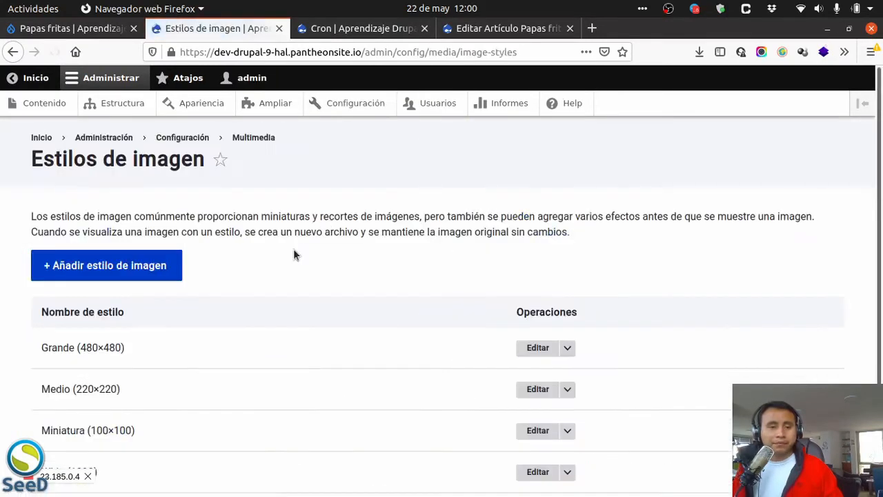
Review the Wide (1090) and Medio (220×220) image styles in the list, and open the Medio style for editing.
{"action": "scroll", "coordinate": [286, 254], "scroll_direction": "down", "scroll_amount": 1}
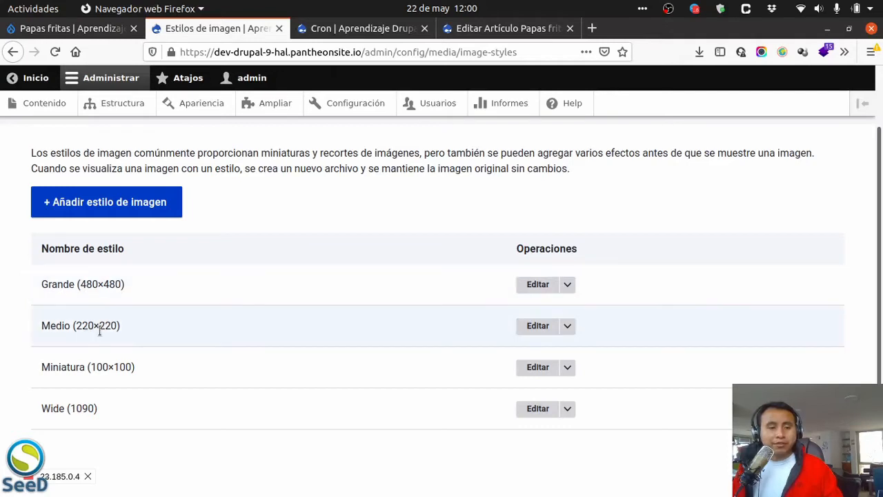
{"action": "triple_click", "coordinate": [88, 408]}
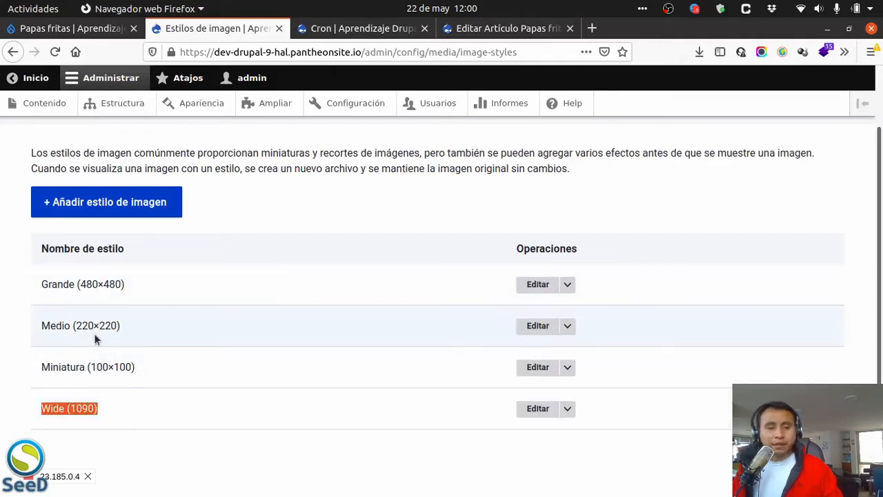
{"action": "left_click", "coordinate": [96, 326]}
{"action": "triple_click", "coordinate": [95, 326]}
{"action": "left_click", "coordinate": [96, 326]}
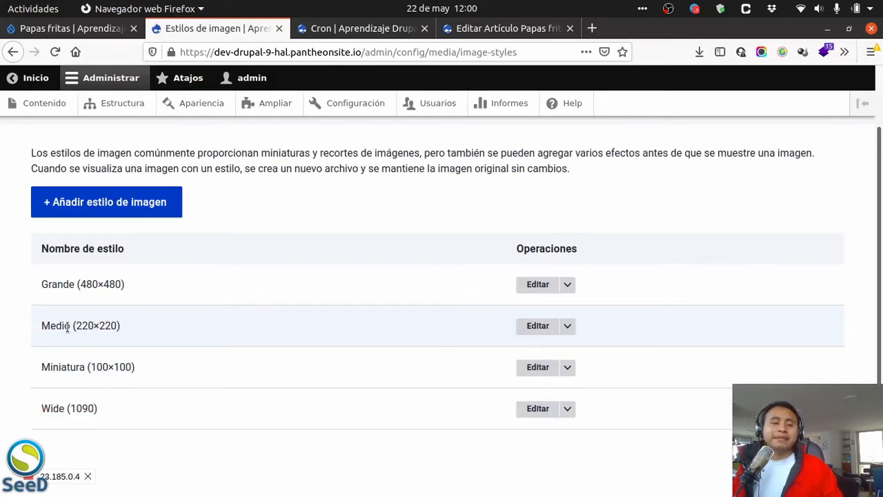
{"action": "left_click_drag", "start_coordinate": [76, 327], "coordinate": [114, 329]}
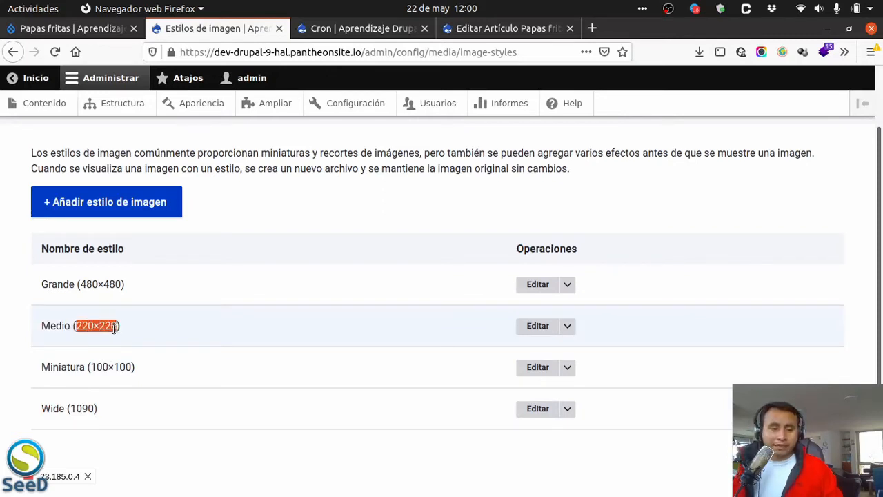
{"action": "left_click", "coordinate": [222, 319]}
{"action": "scroll", "coordinate": [220, 318], "scroll_direction": "up", "scroll_amount": 2}
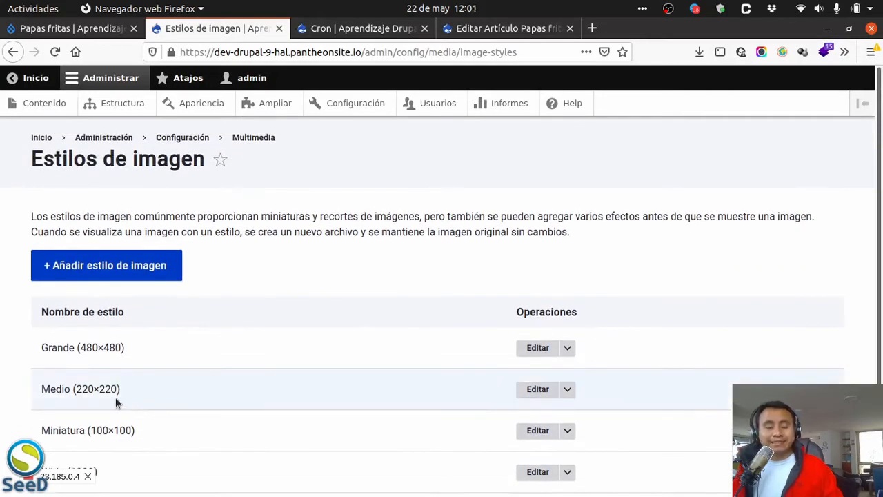
{"action": "scroll", "coordinate": [116, 403], "scroll_direction": "down", "scroll_amount": 2}
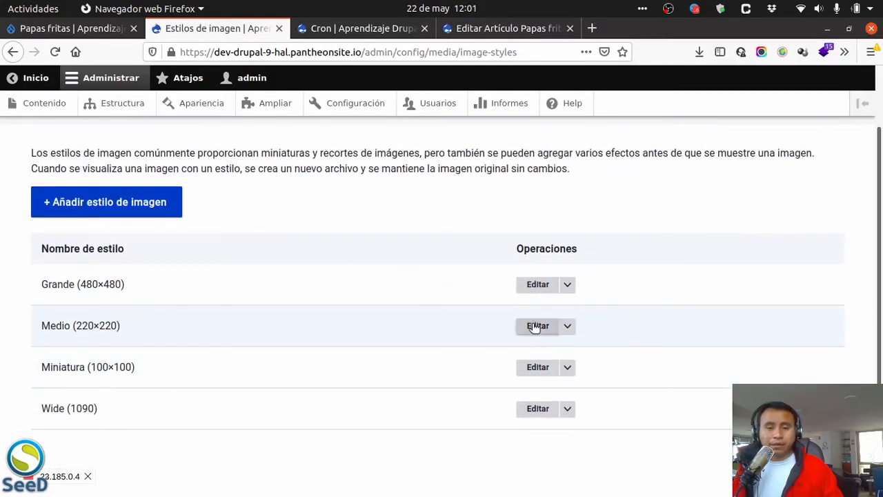
{"action": "left_click", "coordinate": [535, 327]}
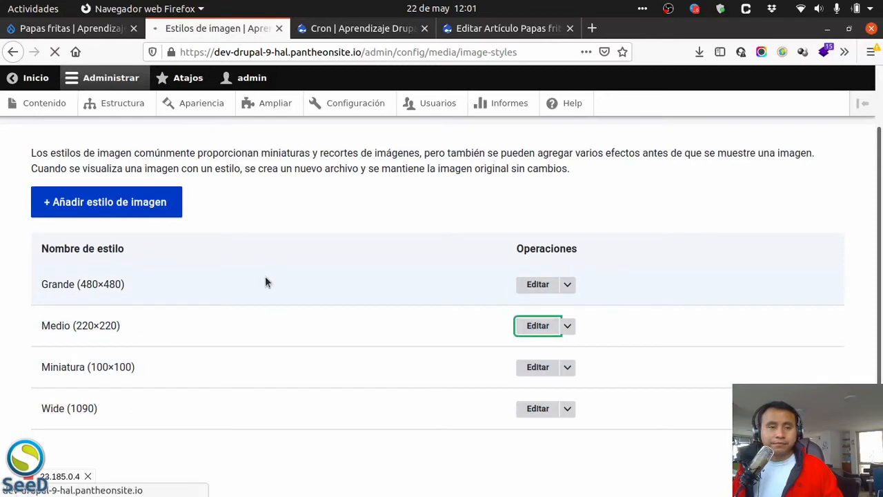
View the original sample image of the Medio (220×220) style at full size in a separate tab and close it.
{"action": "scroll", "coordinate": [266, 272], "scroll_direction": "down", "scroll_amount": 3}
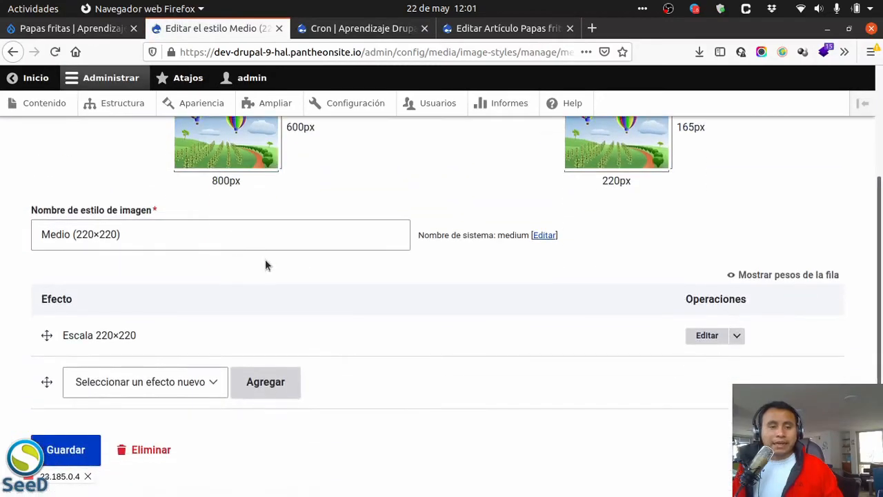
{"action": "scroll", "coordinate": [266, 265], "scroll_direction": "up", "scroll_amount": 4}
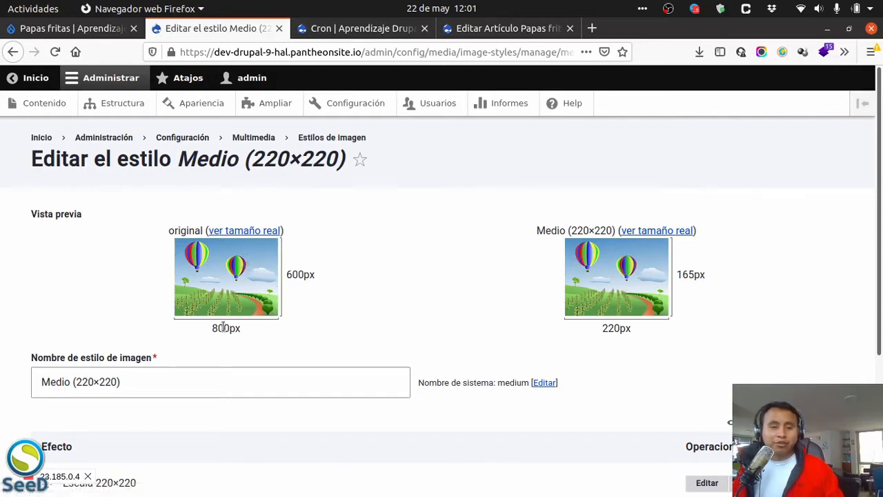
{"action": "right_click", "coordinate": [263, 233]}
{"action": "left_click", "coordinate": [295, 246]}
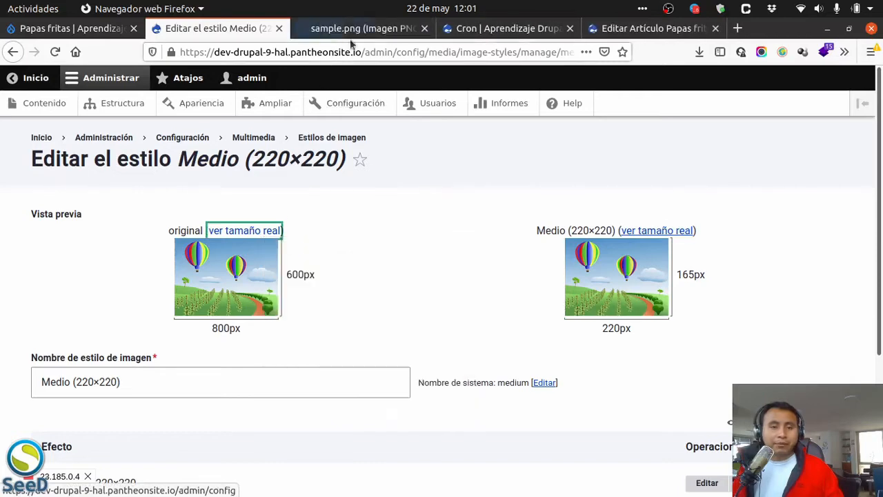
{"action": "left_click", "coordinate": [359, 28]}
{"action": "left_click_drag", "start_coordinate": [458, 338], "coordinate": [436, 288]}
{"action": "left_click", "coordinate": [424, 28]}
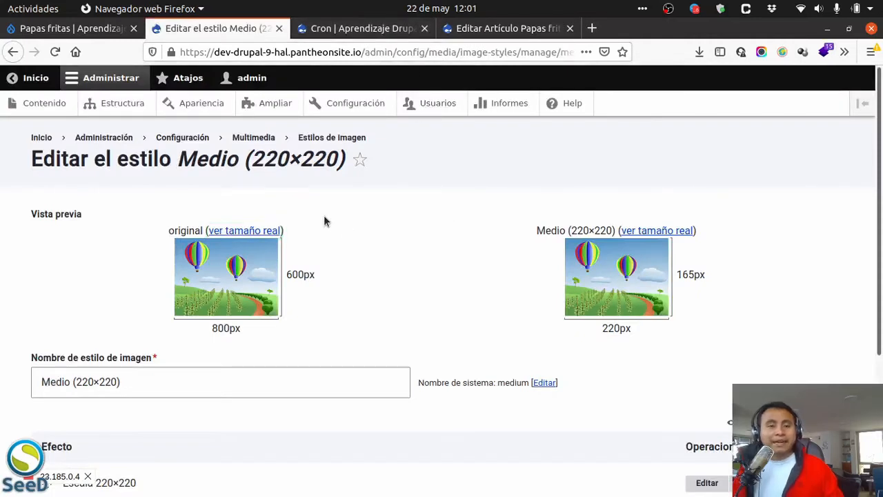
View the Medio (220×220) version of the sample image at full size in a separate tab and close it.
{"action": "scroll", "coordinate": [325, 221], "scroll_direction": "down", "scroll_amount": 2}
{"action": "left_click_drag", "start_coordinate": [81, 405], "coordinate": [347, 310]}
{"action": "scroll", "coordinate": [381, 304], "scroll_direction": "up", "scroll_amount": 2}
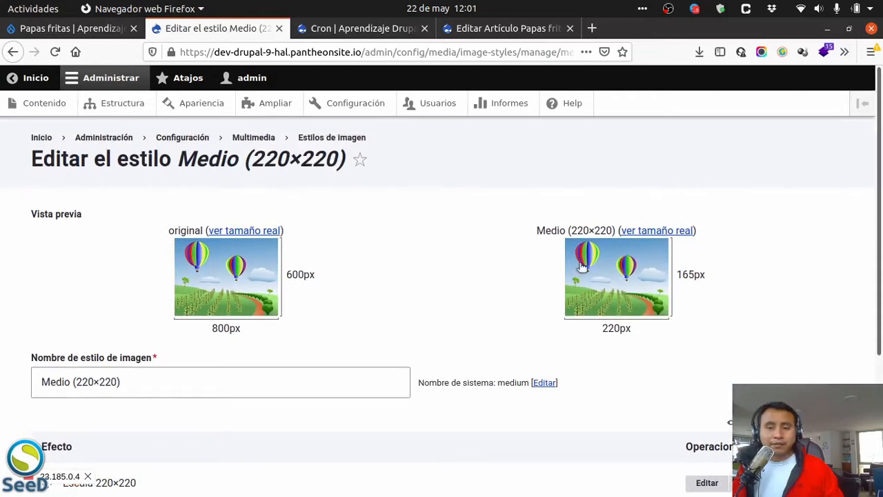
{"action": "right_click", "coordinate": [642, 230]}
{"action": "left_click", "coordinate": [676, 237]}
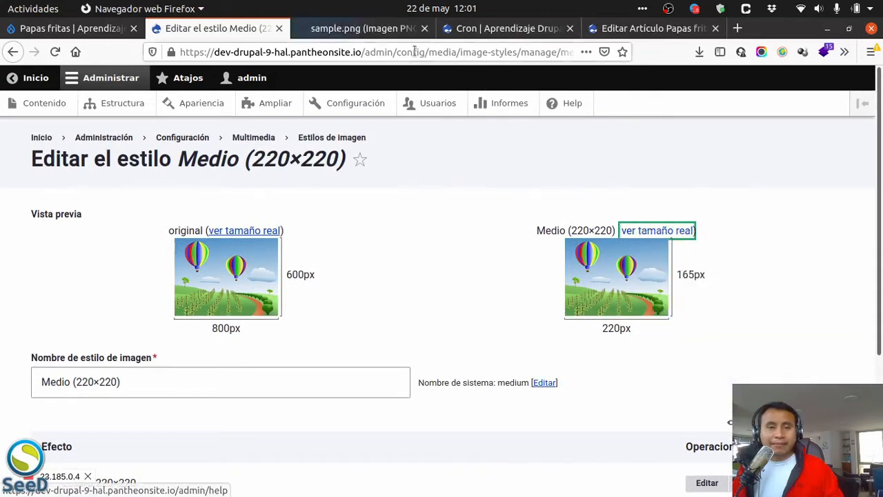
{"action": "left_click", "coordinate": [347, 31]}
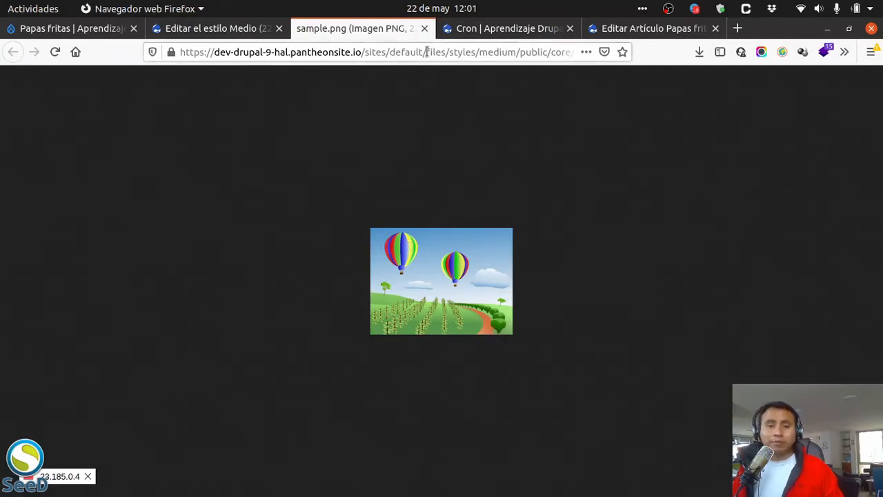
{"action": "left_click", "coordinate": [424, 29]}
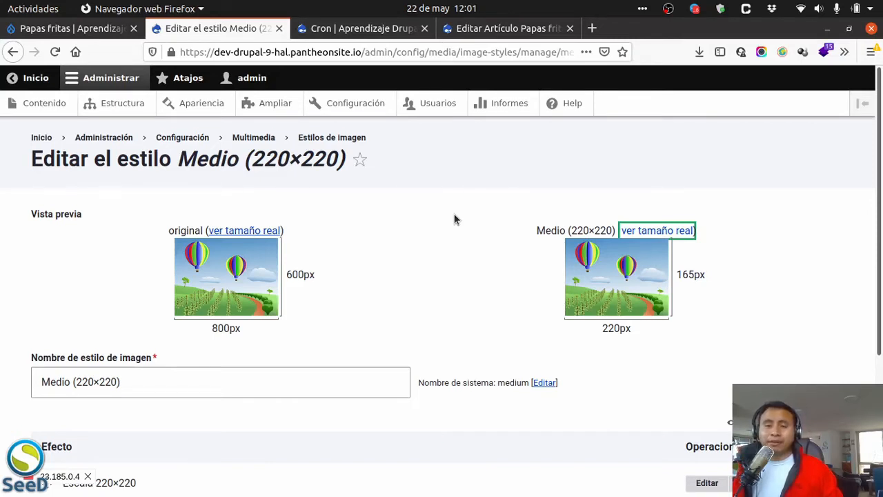
{"action": "left_click", "coordinate": [454, 219]}
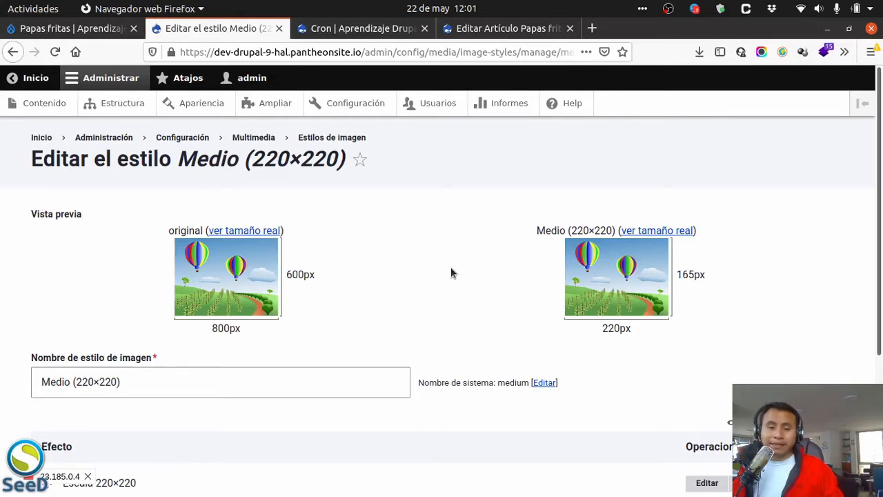
Review the Medio style's effect list and open its Escala effect for editing.
{"action": "scroll", "coordinate": [450, 276], "scroll_direction": "down", "scroll_amount": 4}
{"action": "scroll", "coordinate": [453, 260], "scroll_direction": "up", "scroll_amount": 3}
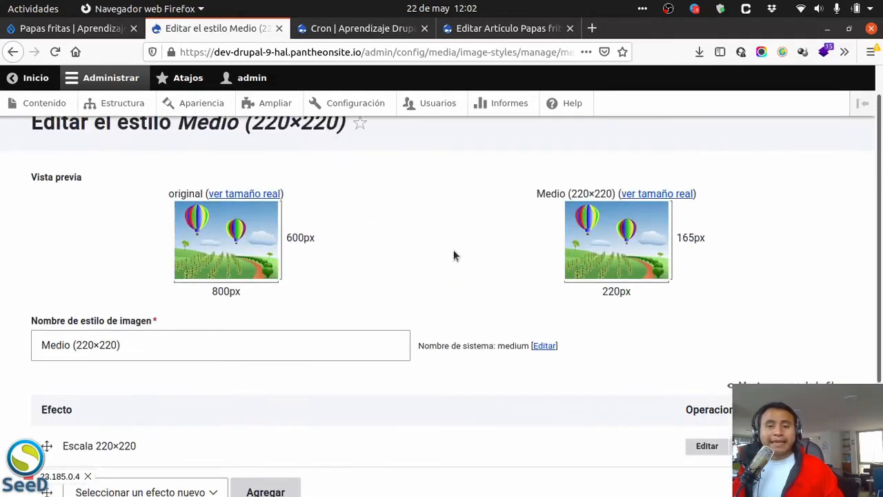
{"action": "scroll", "coordinate": [453, 256], "scroll_direction": "down", "scroll_amount": 2}
{"action": "scroll", "coordinate": [446, 254], "scroll_direction": "up", "scroll_amount": 1}
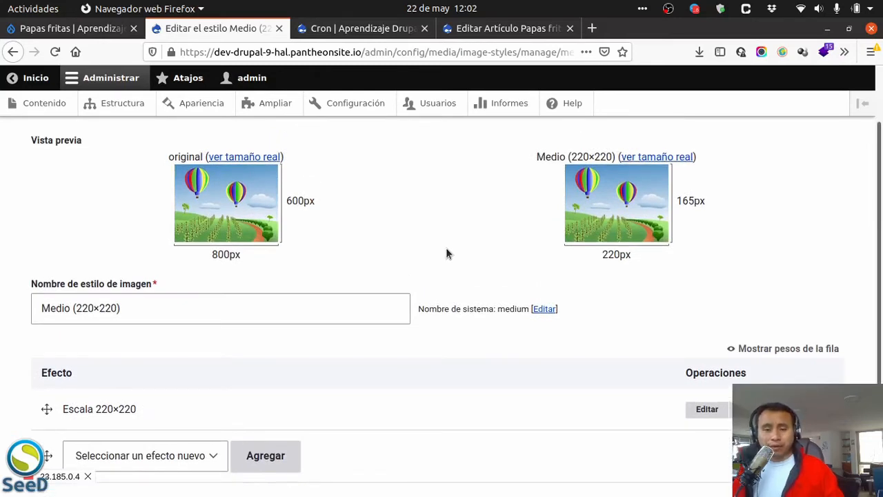
{"action": "scroll", "coordinate": [447, 254], "scroll_direction": "down", "scroll_amount": 3}
{"action": "left_click_drag", "start_coordinate": [136, 298], "coordinate": [57, 298]}
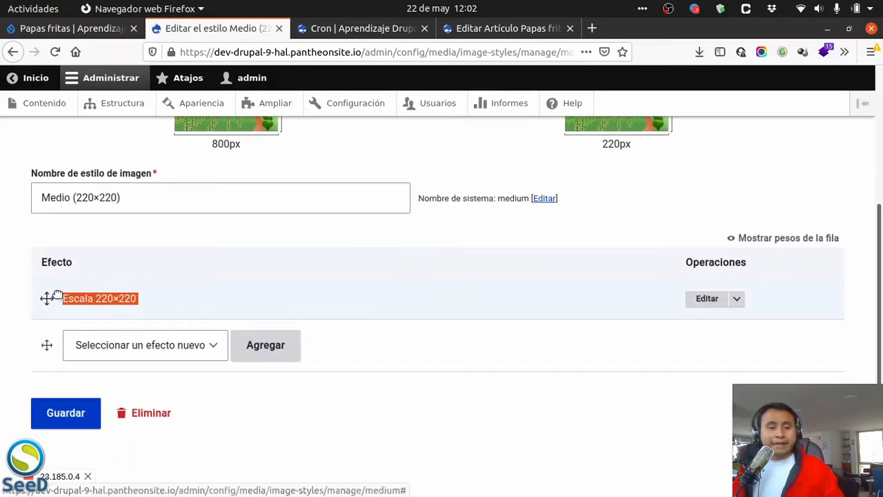
{"action": "left_click", "coordinate": [711, 299]}
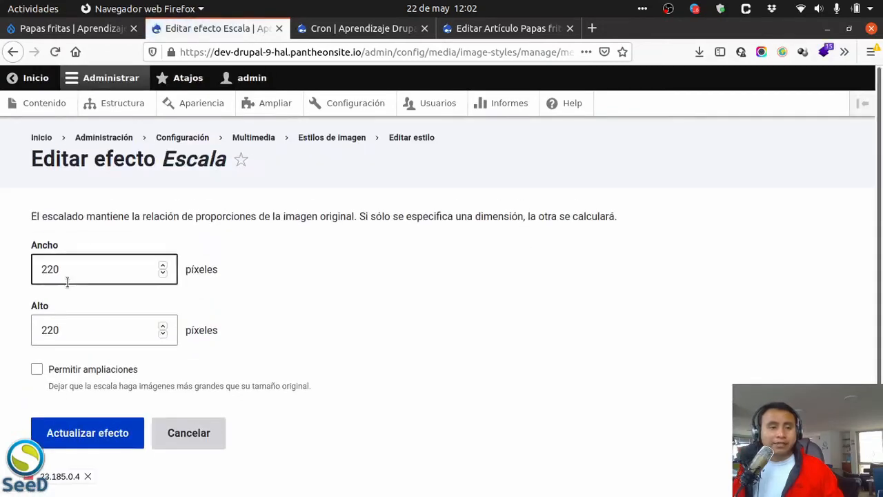
Read the Escala effect's explanation and its width and height settings, and return to the Medio style without updating the effect.
{"action": "left_click_drag", "start_coordinate": [72, 217], "coordinate": [617, 217]}
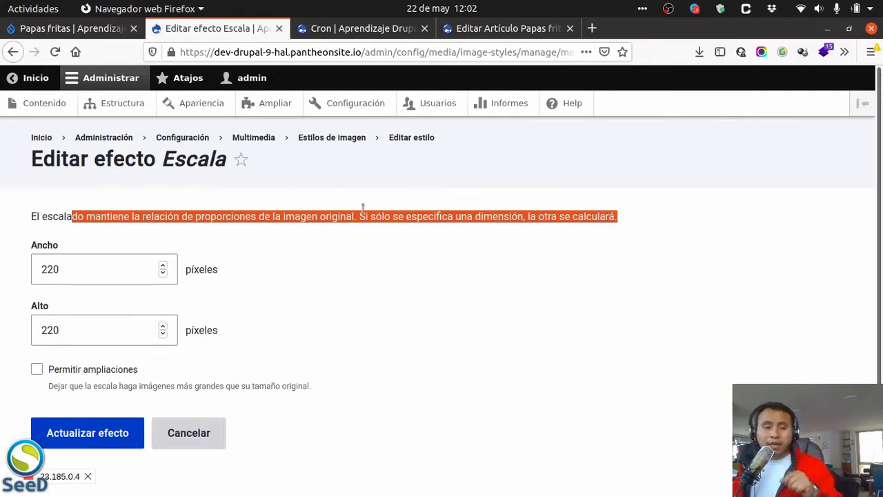
{"action": "left_click", "coordinate": [291, 294]}
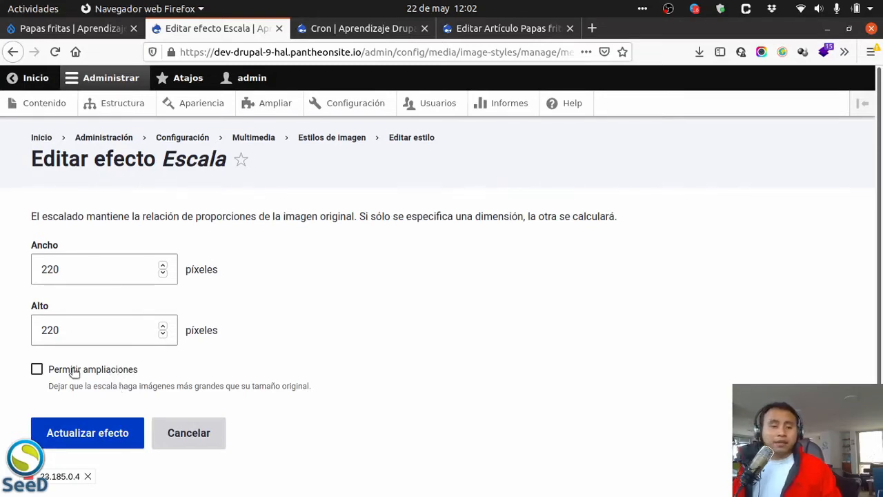
{"action": "left_click_drag", "start_coordinate": [90, 275], "coordinate": [33, 266]}
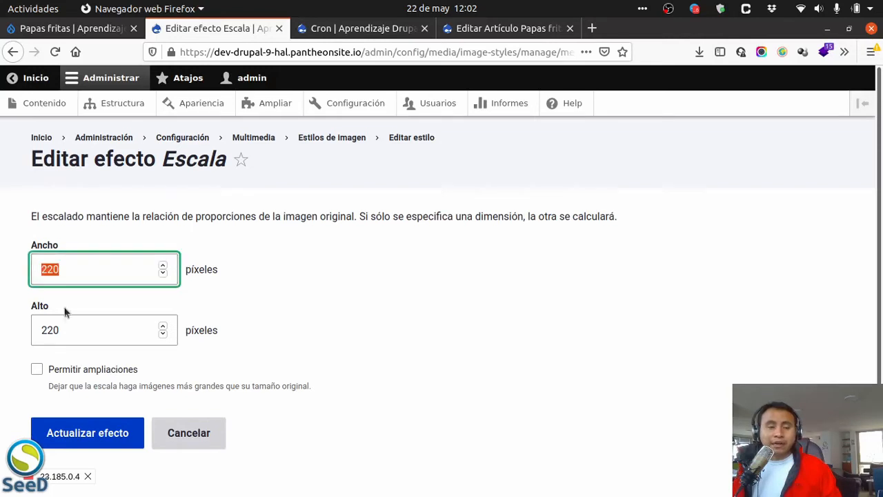
{"action": "left_click_drag", "start_coordinate": [71, 329], "coordinate": [39, 320]}
{"action": "left_click_drag", "start_coordinate": [76, 273], "coordinate": [34, 264]}
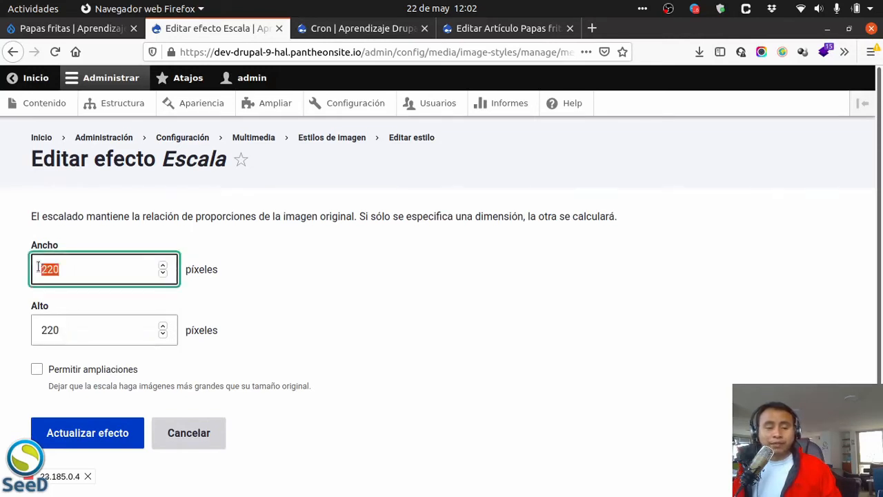
{"action": "left_click_drag", "start_coordinate": [65, 332], "coordinate": [47, 329]}
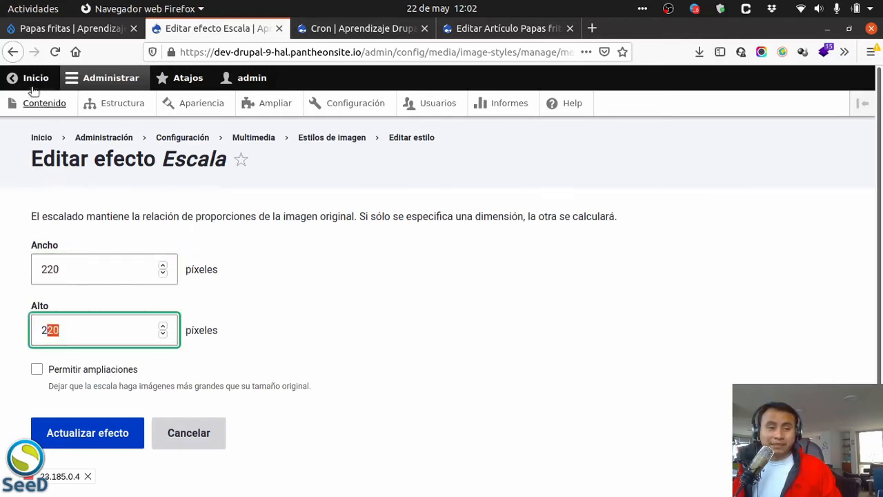
{"action": "left_click", "coordinate": [15, 55]}
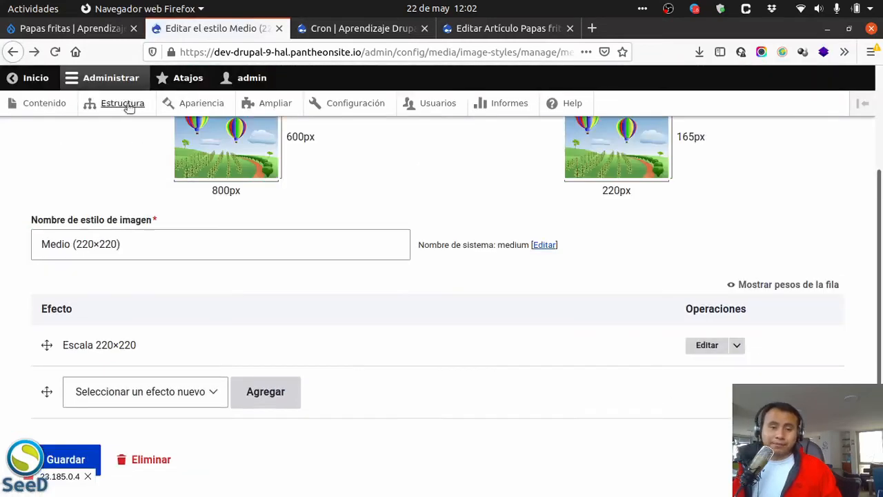
Look through the effects that can be added to the Medio style without choosing one.
{"action": "scroll", "coordinate": [171, 267], "scroll_direction": "up", "scroll_amount": 2}
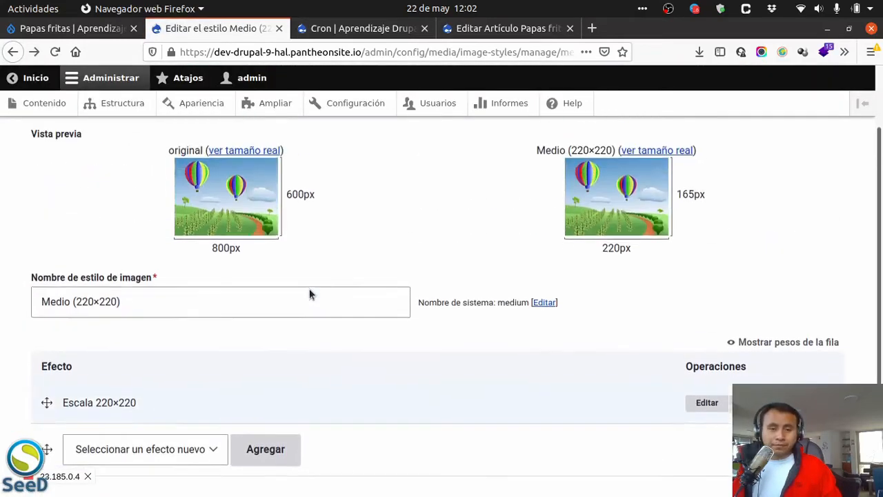
{"action": "scroll", "coordinate": [276, 235], "scroll_direction": "down", "scroll_amount": 3}
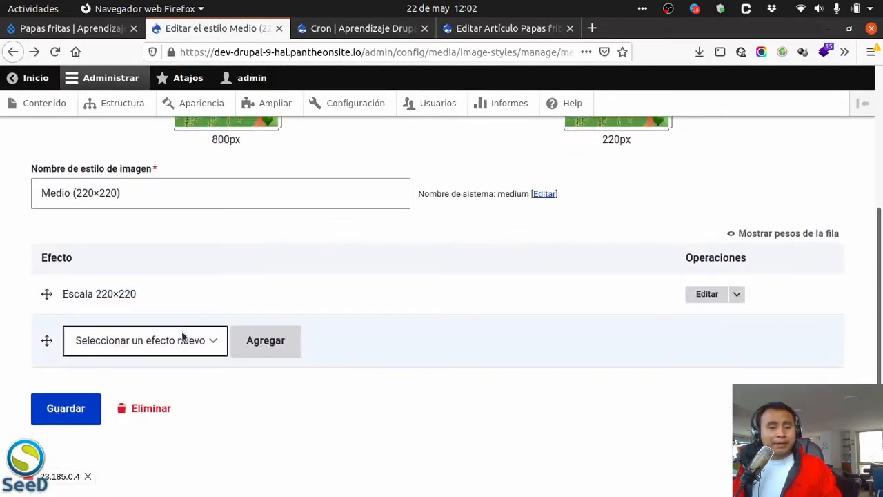
{"action": "left_click", "coordinate": [183, 339]}
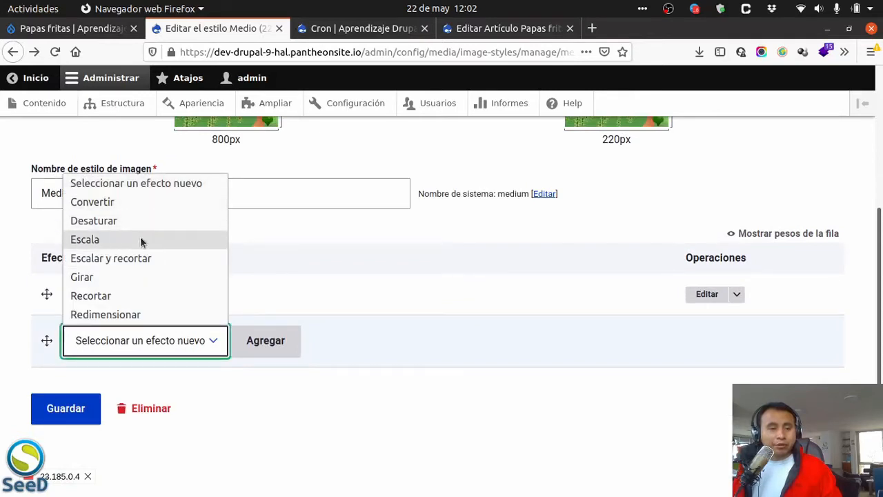
{"action": "left_click", "coordinate": [344, 332]}
Examine how the image is displayed in the published Papas fritas article.
{"action": "left_click", "coordinate": [106, 31]}
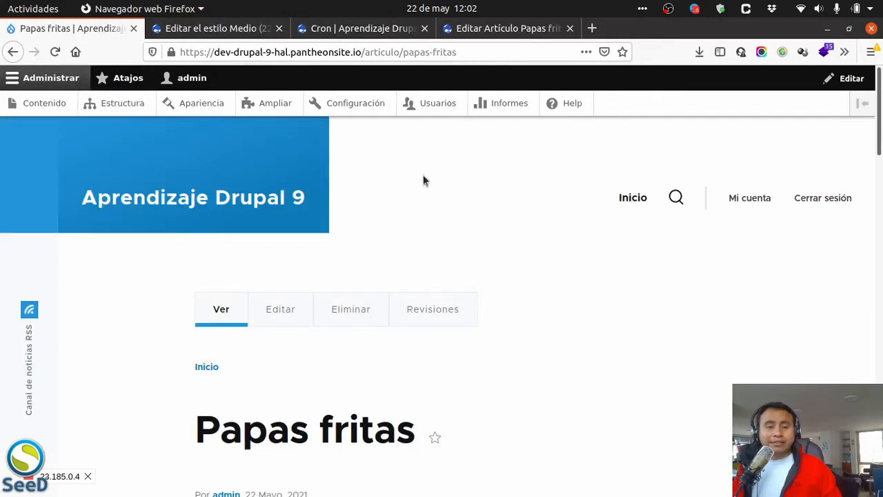
{"action": "scroll", "coordinate": [428, 181], "scroll_direction": "down", "scroll_amount": 4}
{"action": "scroll", "coordinate": [438, 182], "scroll_direction": "up", "scroll_amount": 2}
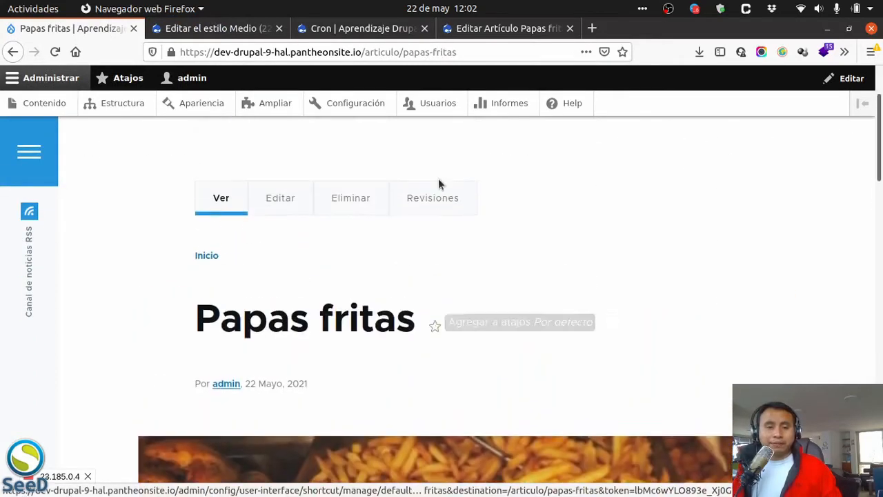
{"action": "scroll", "coordinate": [438, 184], "scroll_direction": "down", "scroll_amount": 4}
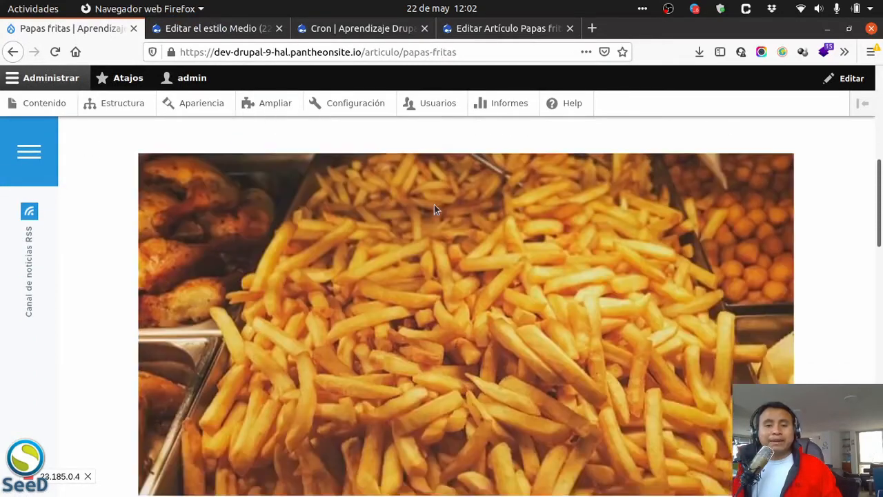
{"action": "scroll", "coordinate": [434, 209], "scroll_direction": "down", "scroll_amount": 2}
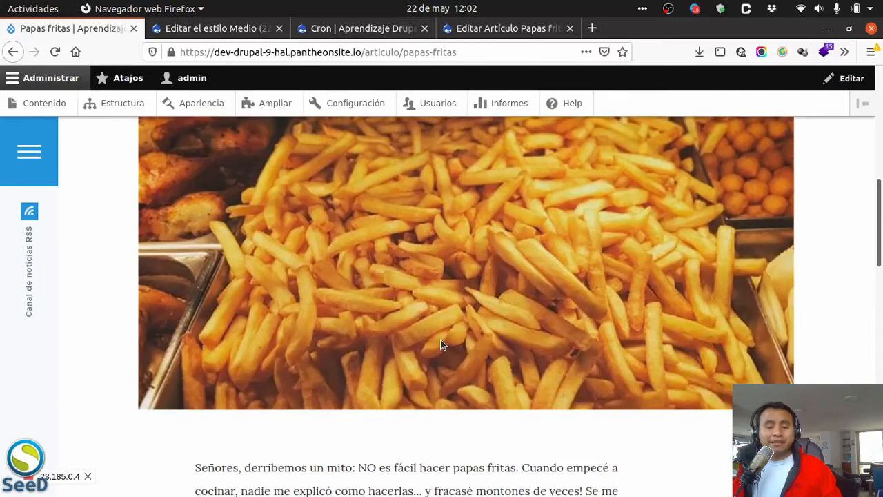
{"action": "scroll", "coordinate": [440, 340], "scroll_direction": "up", "scroll_amount": 2}
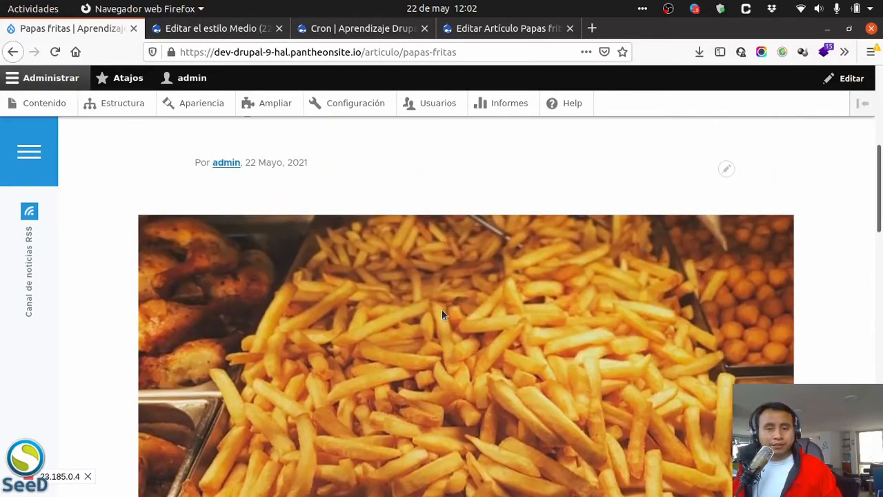
{"action": "scroll", "coordinate": [442, 304], "scroll_direction": "up", "scroll_amount": 3}
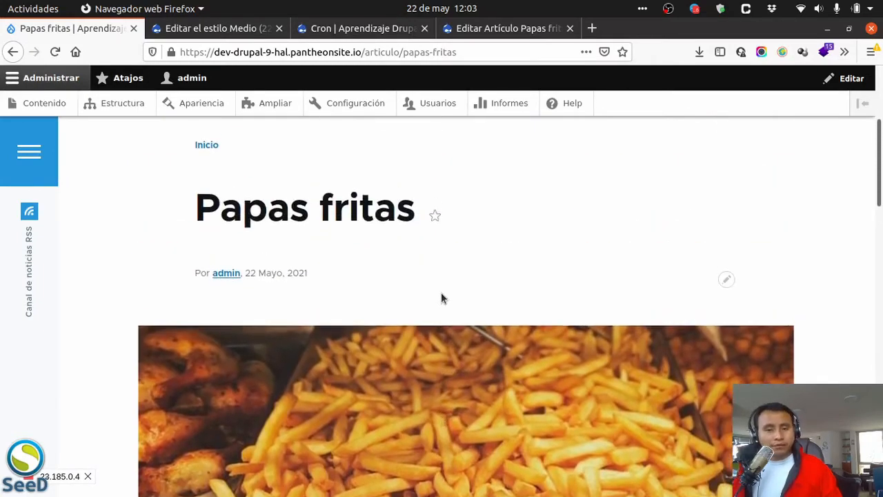
{"action": "scroll", "coordinate": [441, 292], "scroll_direction": "down", "scroll_amount": 3}
{"action": "scroll", "coordinate": [440, 294], "scroll_direction": "up", "scroll_amount": 5}
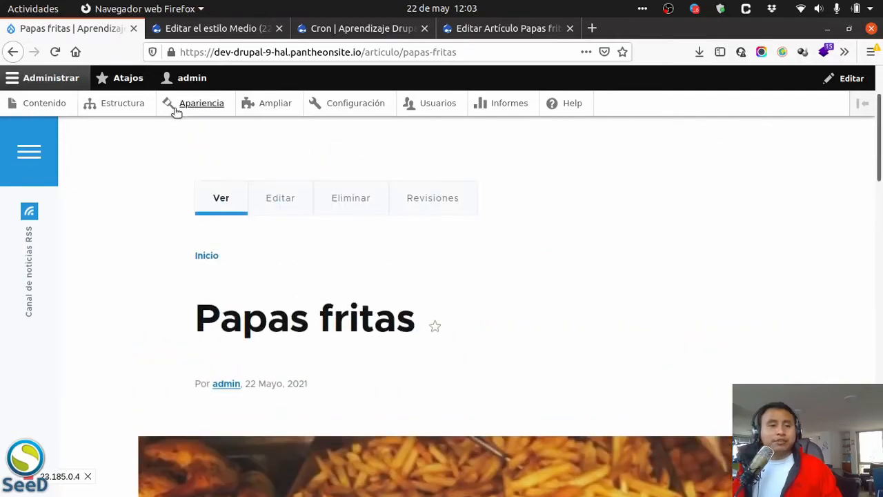
Open the display management (Gestionar presentación) of the Artículo content type at its list of fields.
{"action": "left_click", "coordinate": [118, 107]}
{"action": "scroll", "coordinate": [158, 256], "scroll_direction": "down", "scroll_amount": 3}
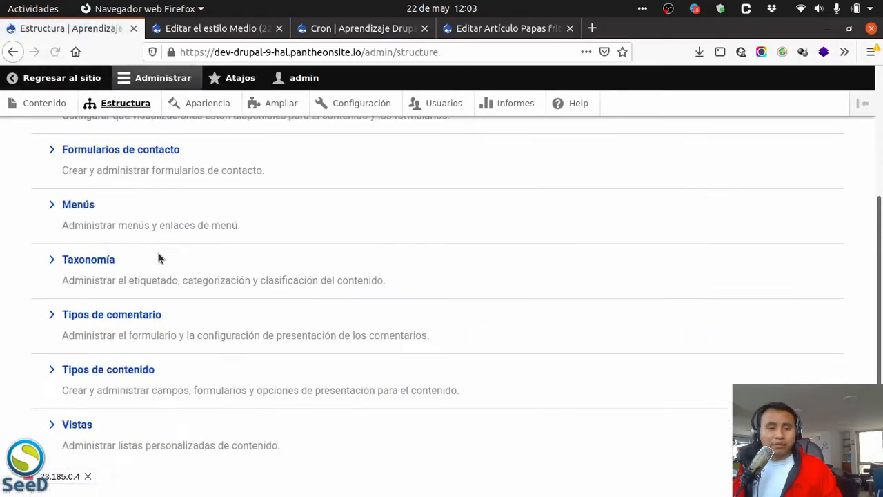
{"action": "left_click", "coordinate": [107, 331]}
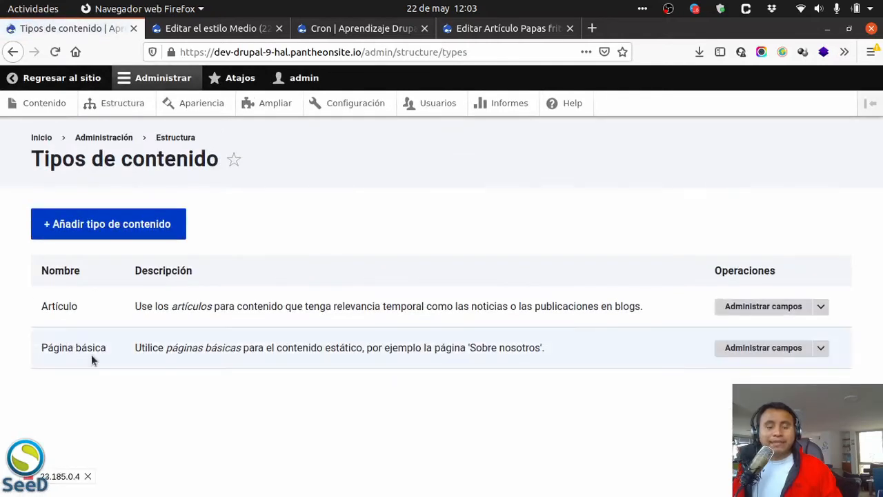
{"action": "left_click", "coordinate": [825, 307]}
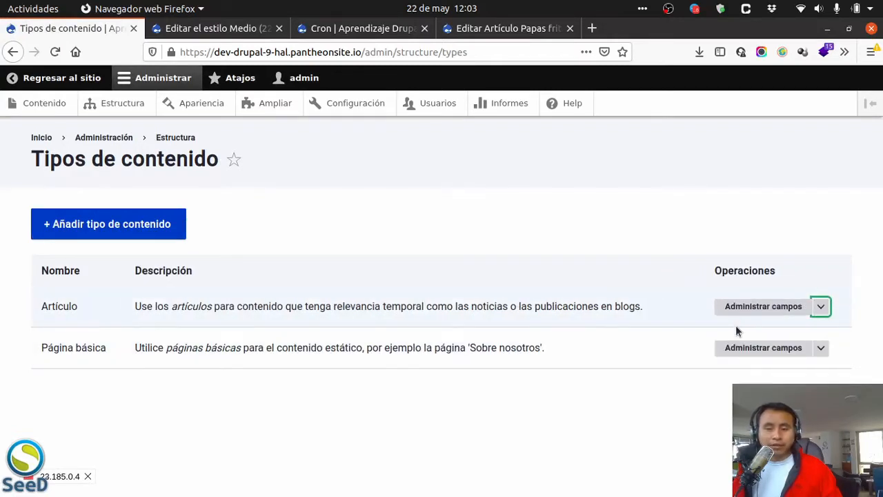
{"action": "left_click", "coordinate": [820, 307]}
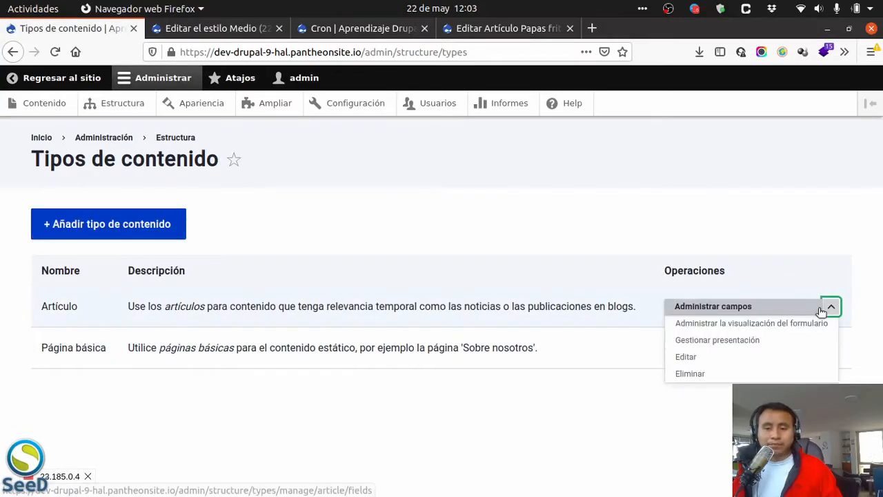
{"action": "left_click", "coordinate": [722, 340]}
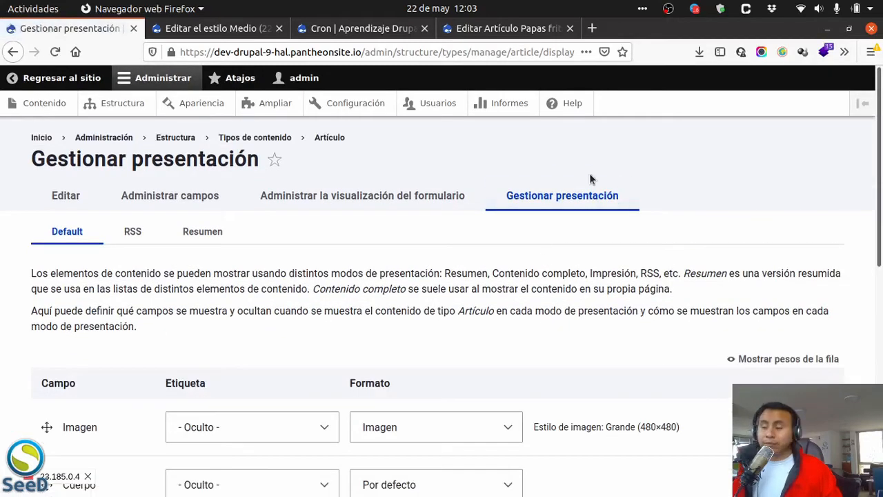
{"action": "scroll", "coordinate": [428, 196], "scroll_direction": "down", "scroll_amount": 4}
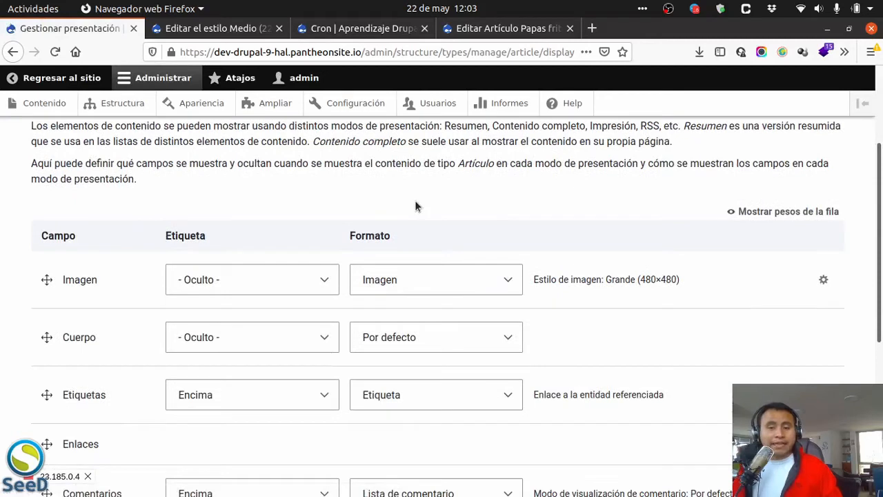
Compare the Imagen field's image style in the Artículo display with the Escala effect of the Medio style.
{"action": "left_click_drag", "start_coordinate": [99, 282], "coordinate": [45, 279]}
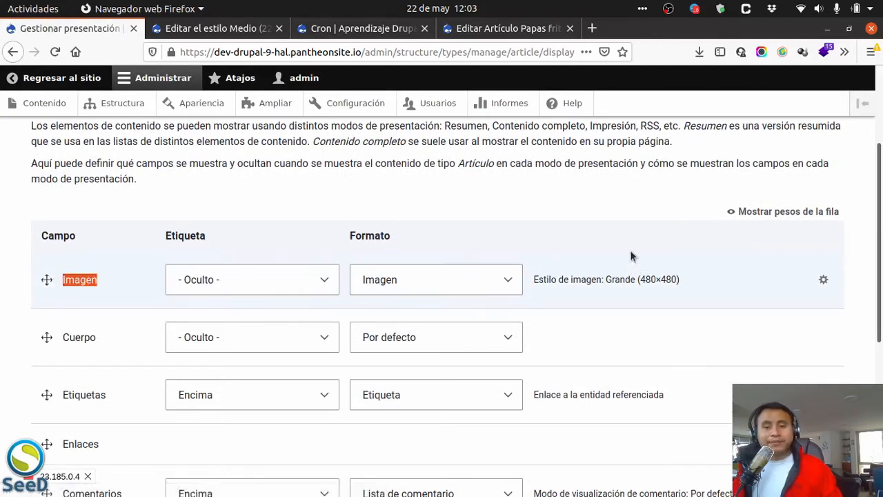
{"action": "left_click", "coordinate": [622, 226]}
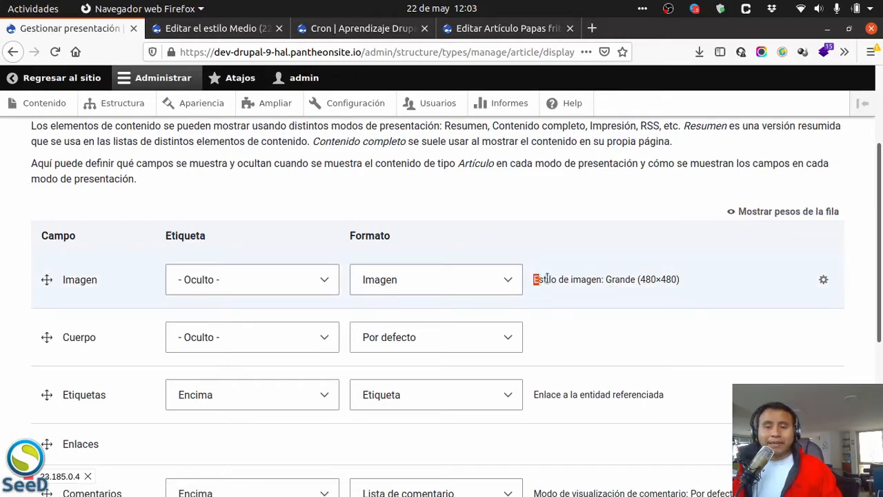
{"action": "left_click_drag", "start_coordinate": [547, 279], "coordinate": [601, 278]}
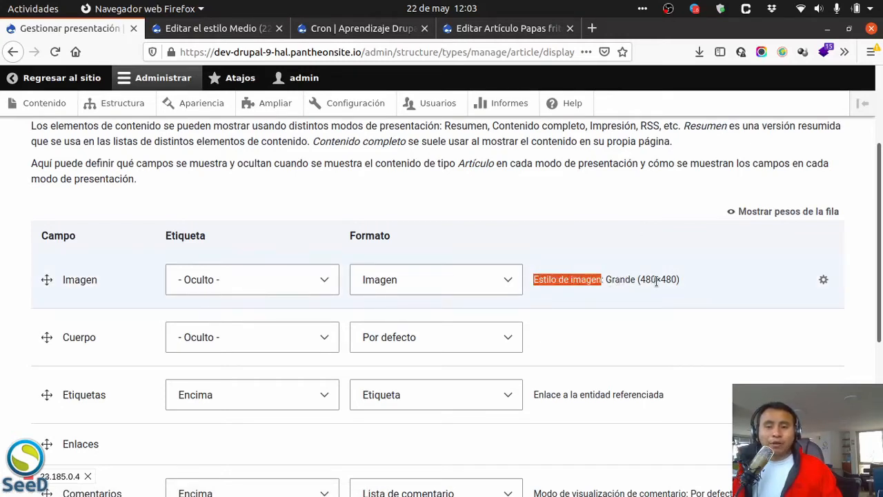
{"action": "left_click", "coordinate": [234, 29]}
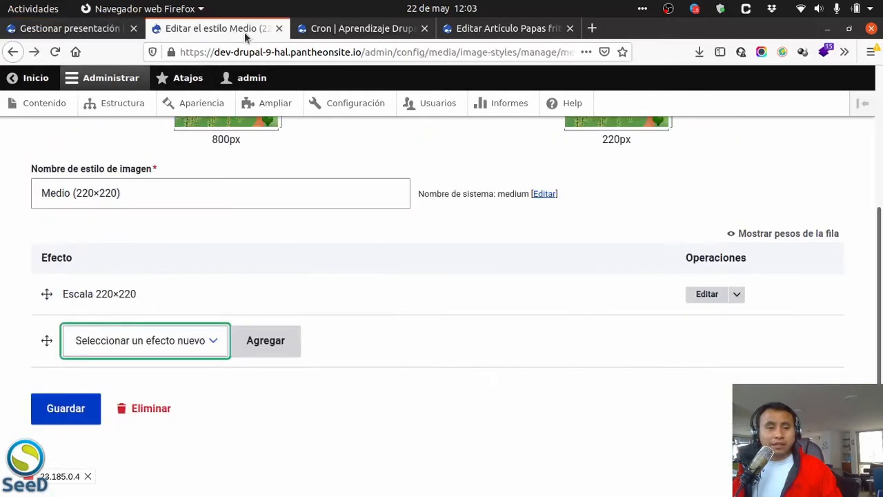
{"action": "left_click_drag", "start_coordinate": [156, 299], "coordinate": [86, 291]}
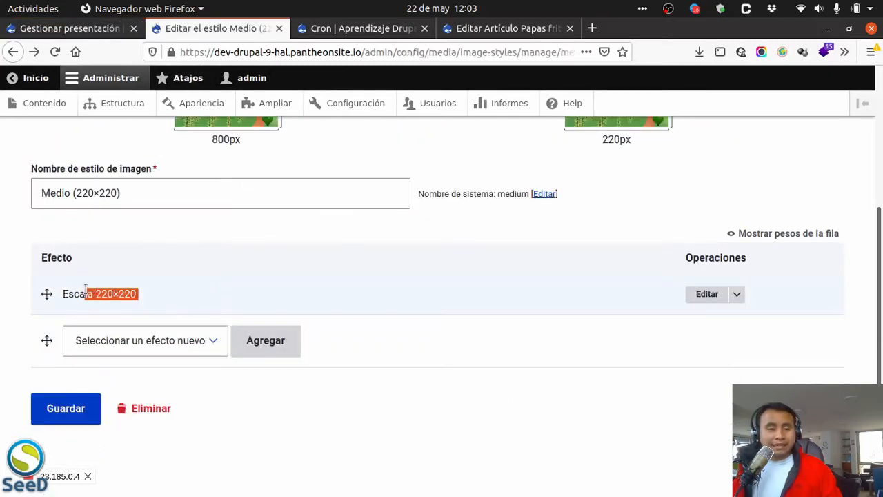
{"action": "left_click", "coordinate": [69, 28]}
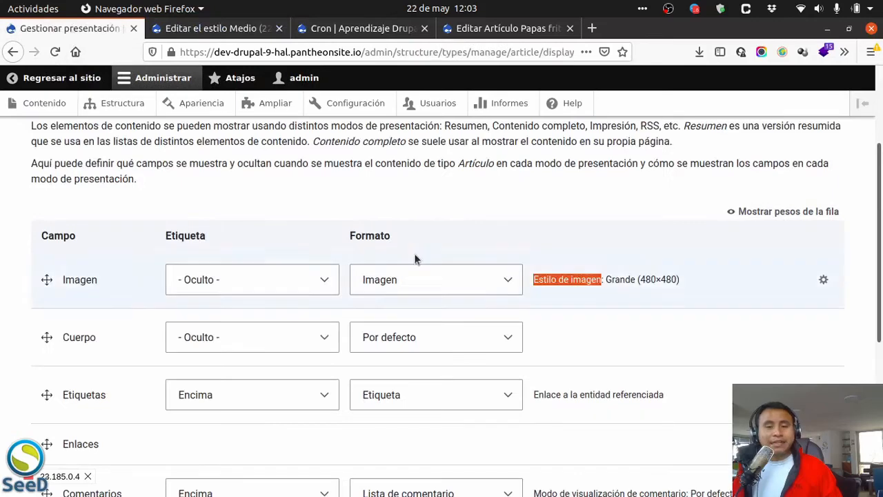
Examine the fields, labels and formats listed in the Default display of the Artículo content type.
{"action": "scroll", "coordinate": [414, 255], "scroll_direction": "up", "scroll_amount": 3}
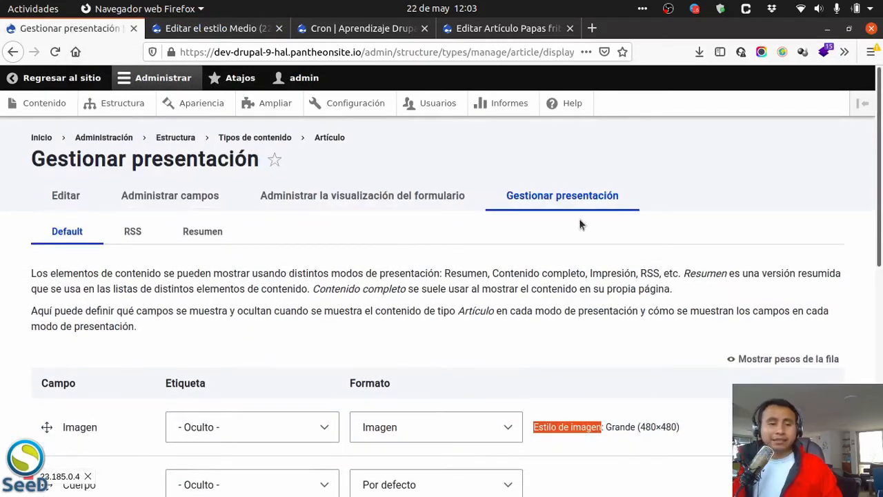
{"action": "scroll", "coordinate": [569, 270], "scroll_direction": "down", "scroll_amount": 3}
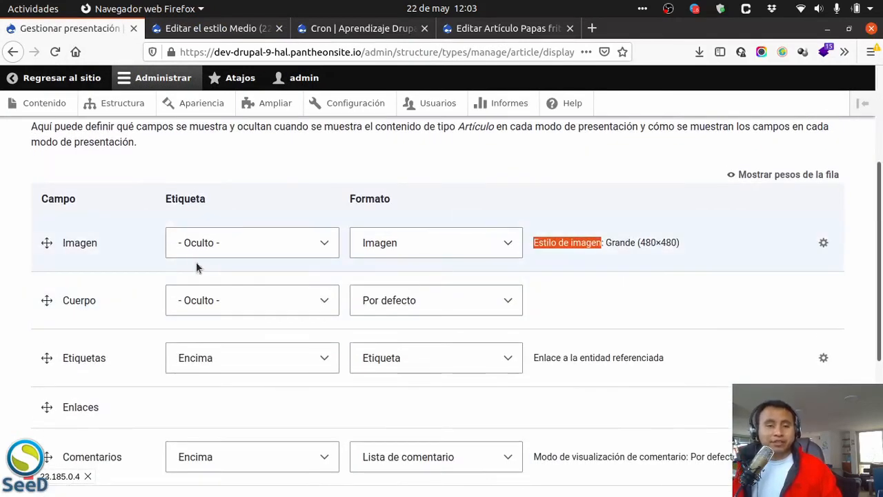
{"action": "scroll", "coordinate": [152, 317], "scroll_direction": "down", "scroll_amount": 1}
{"action": "scroll", "coordinate": [146, 319], "scroll_direction": "up", "scroll_amount": 2}
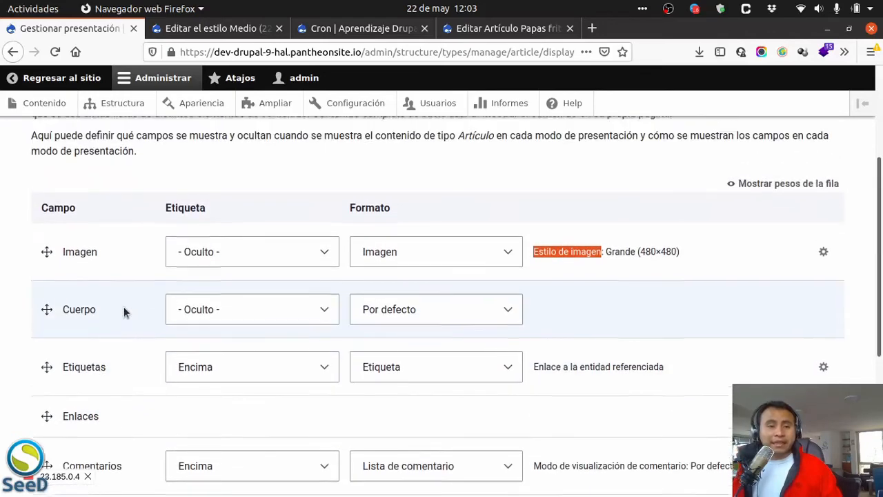
{"action": "scroll", "coordinate": [124, 312], "scroll_direction": "up", "scroll_amount": 2}
{"action": "scroll", "coordinate": [34, 339], "scroll_direction": "down", "scroll_amount": 2}
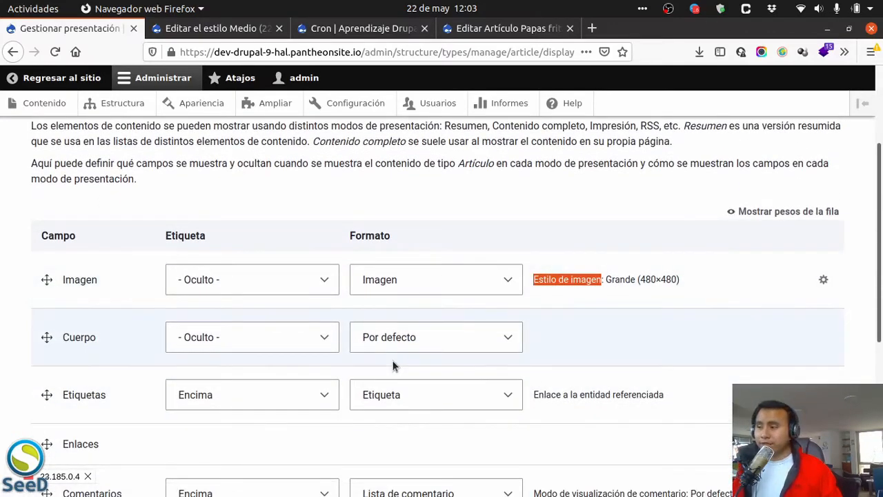
{"action": "scroll", "coordinate": [431, 329], "scroll_direction": "down", "scroll_amount": 2}
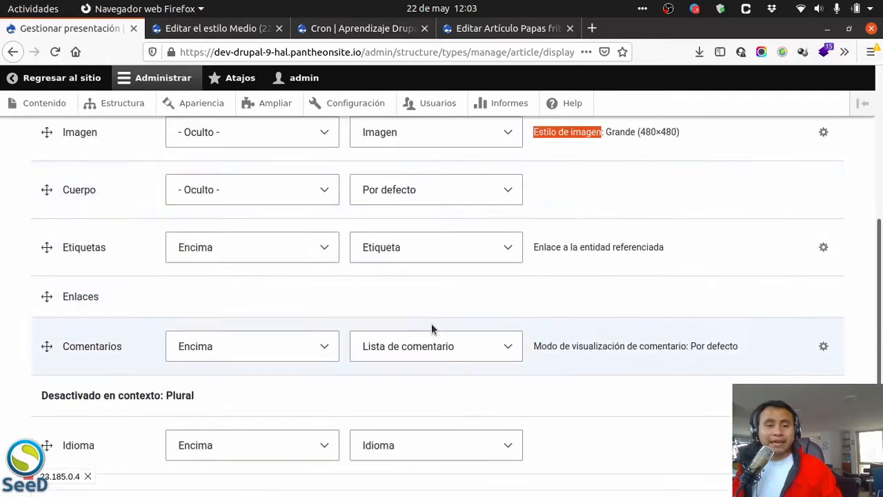
{"action": "scroll", "coordinate": [448, 390], "scroll_direction": "up", "scroll_amount": 2}
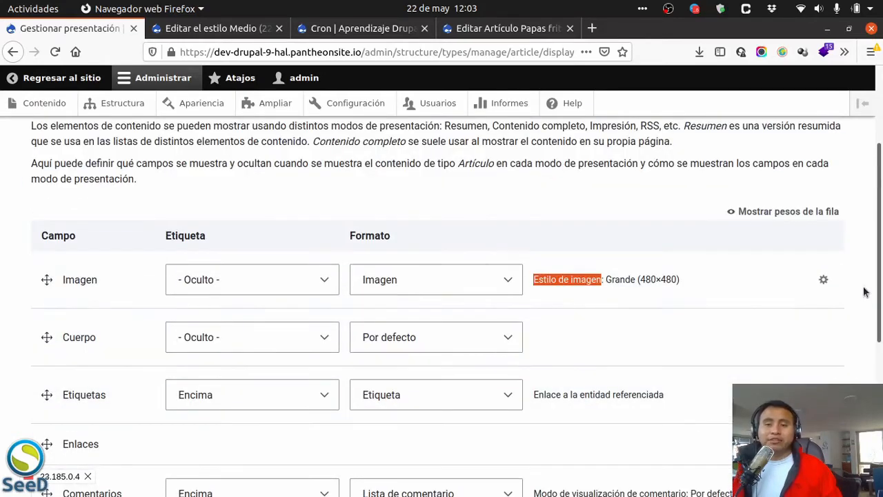
Check the format options available for the Imagen field and keep Imagen selected.
{"action": "left_click", "coordinate": [529, 285]}
{"action": "left_click", "coordinate": [381, 272]}
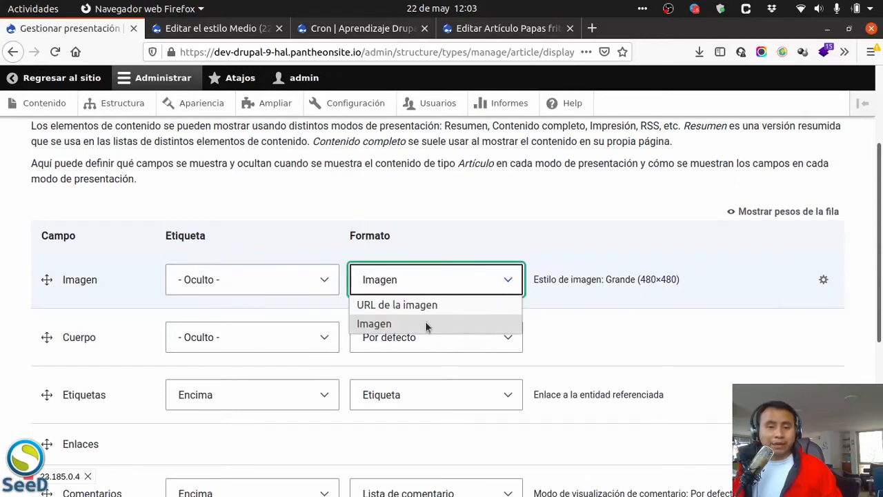
{"action": "left_click", "coordinate": [405, 328]}
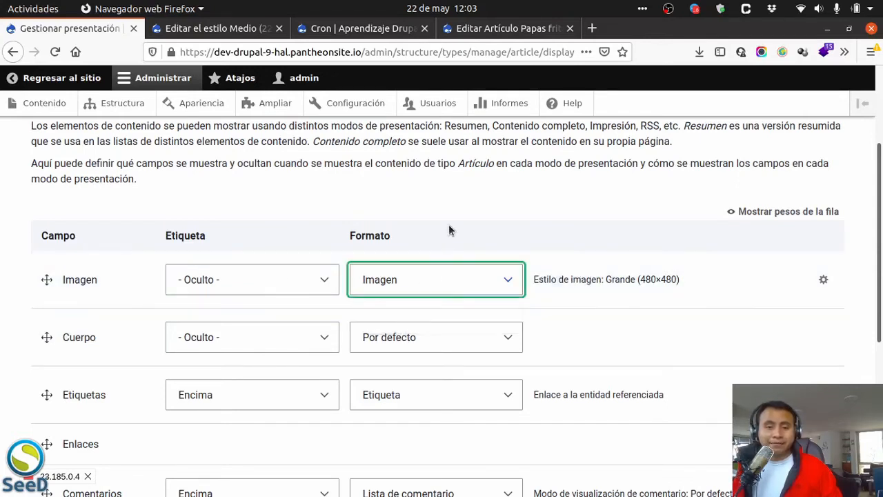
{"action": "left_click", "coordinate": [680, 238]}
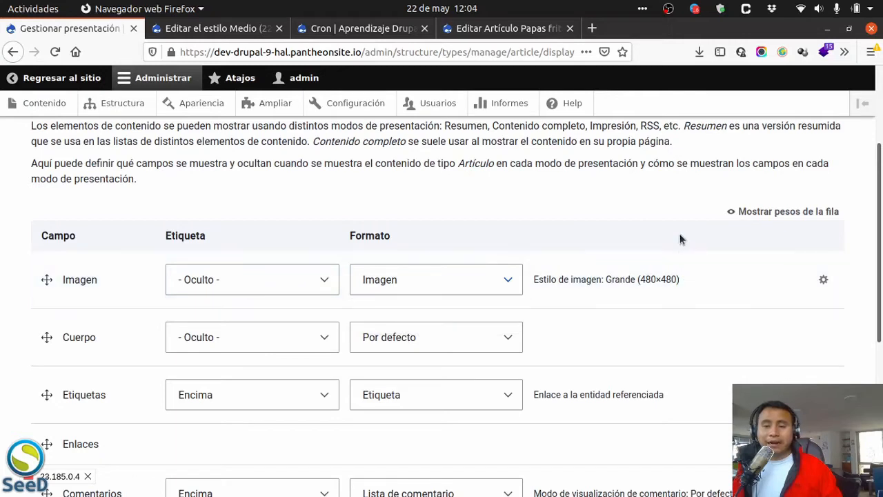
In the Imagen field's format options, set the image style to Medio (220×220).
{"action": "left_click", "coordinate": [822, 280]}
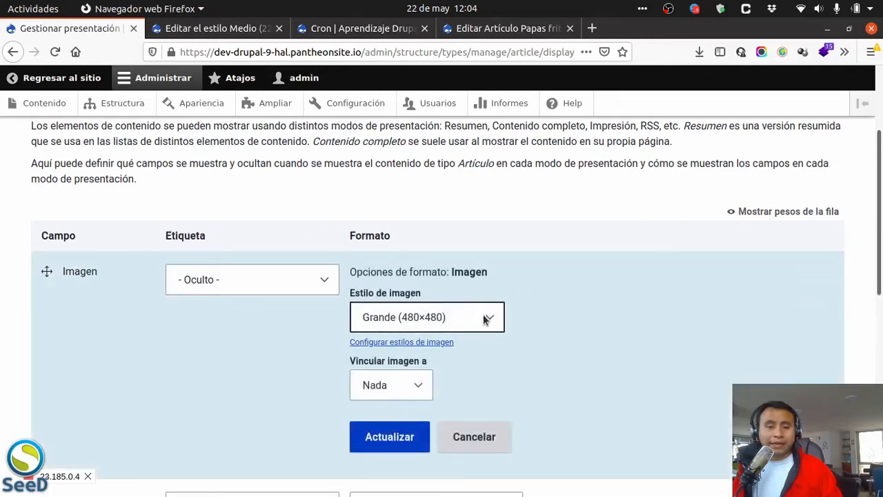
{"action": "left_click_drag", "start_coordinate": [420, 292], "coordinate": [383, 293]}
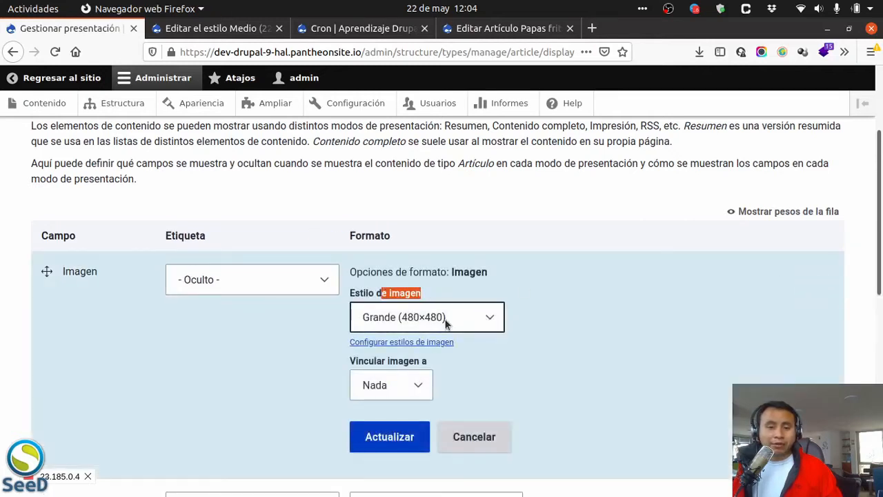
{"action": "left_click", "coordinate": [446, 322]}
{"action": "left_click", "coordinate": [411, 380]}
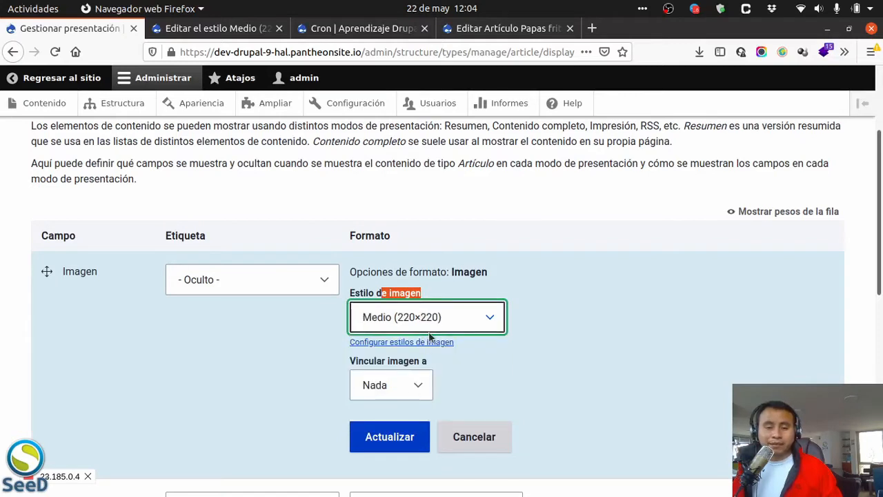
{"action": "left_click", "coordinate": [346, 362]}
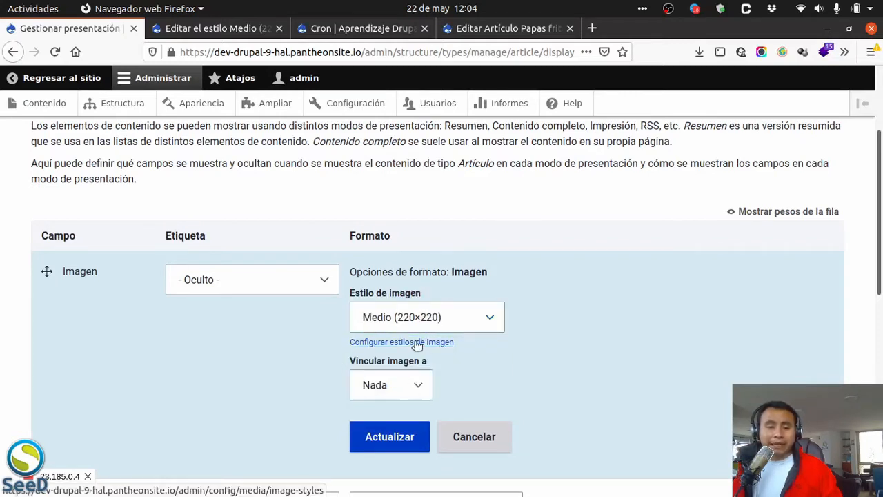
Review the image link options, keep Nada, update the Imagen field's format and save the Artículo display settings.
{"action": "left_click", "coordinate": [410, 388]}
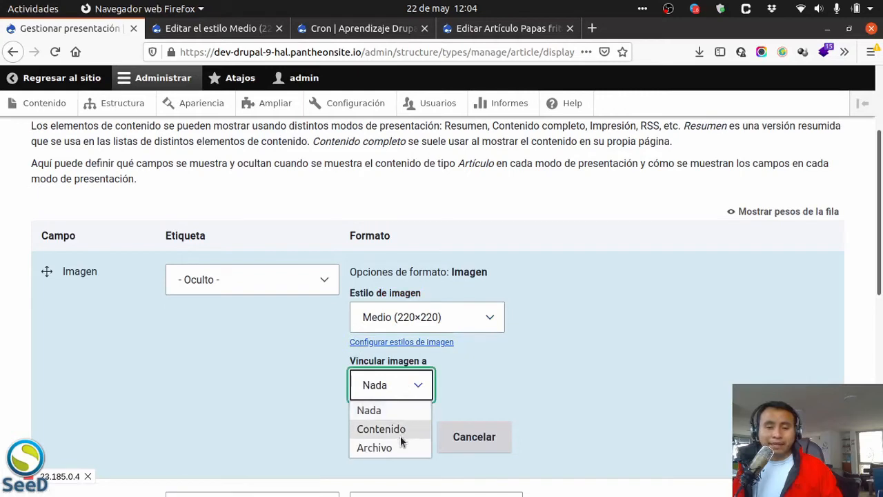
{"action": "key", "text": "Escape"}
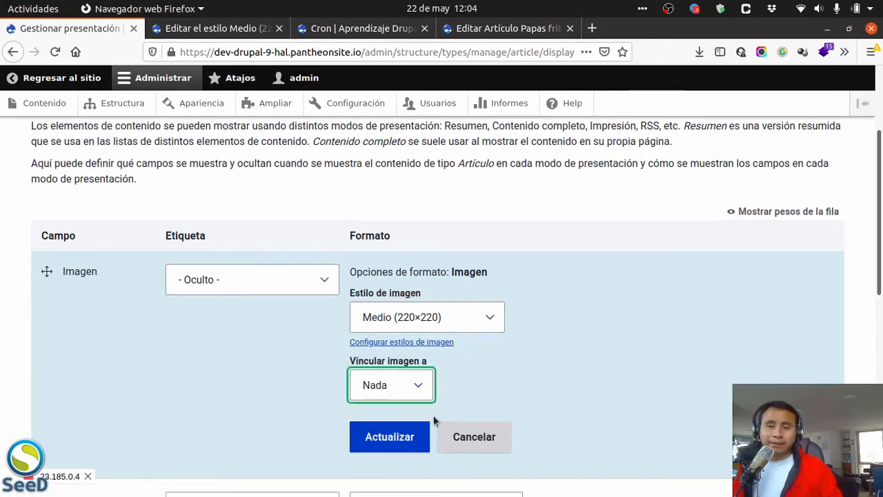
{"action": "left_click", "coordinate": [401, 438]}
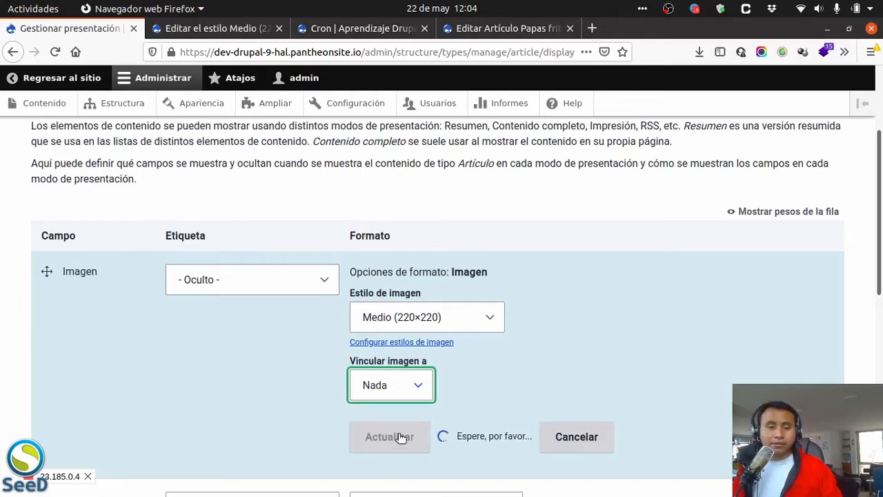
{"action": "scroll", "coordinate": [551, 302], "scroll_direction": "down", "scroll_amount": 3}
{"action": "scroll", "coordinate": [551, 302], "scroll_direction": "down", "scroll_amount": 3}
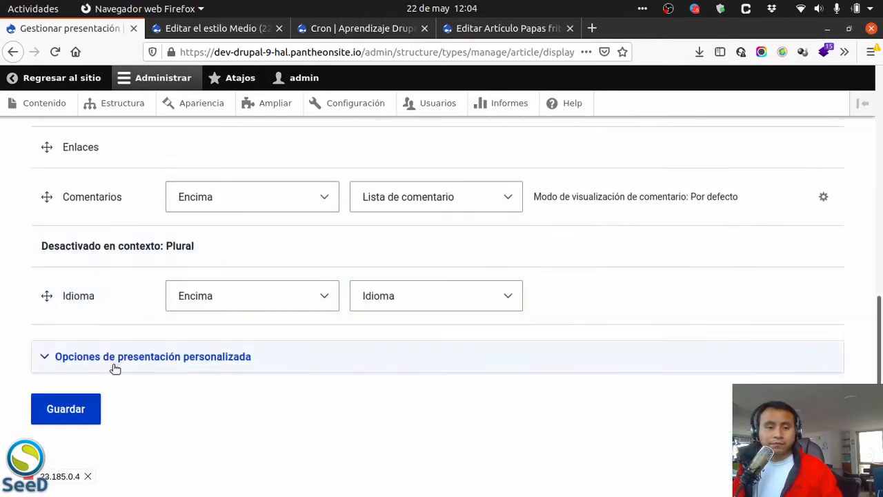
{"action": "left_click", "coordinate": [65, 408]}
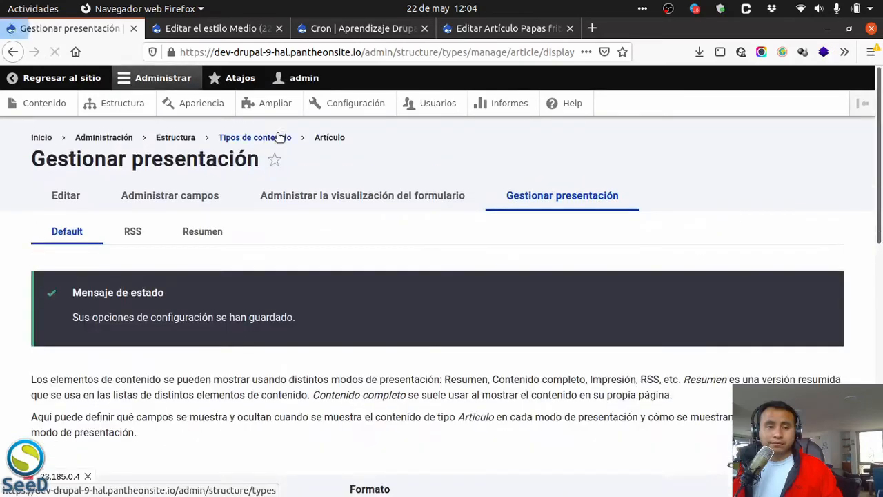
Open the published Papas fritas article from the site's home page and examine its image.
{"action": "left_click", "coordinate": [221, 28]}
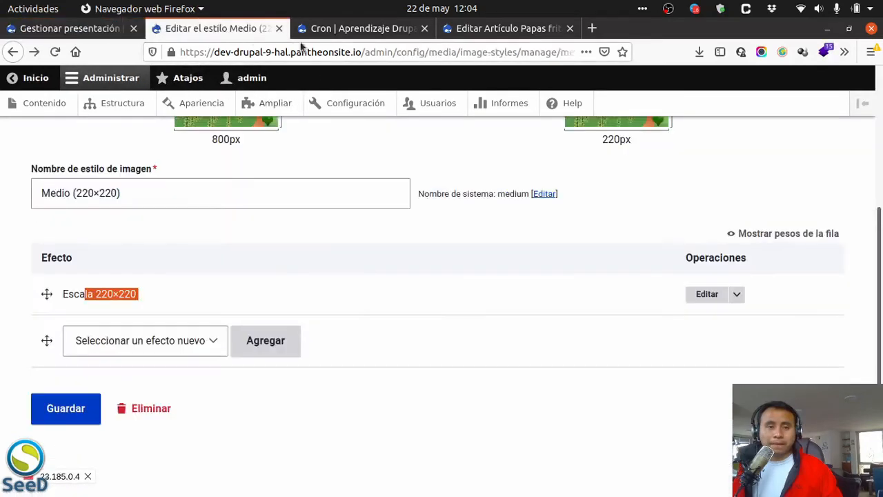
{"action": "left_click", "coordinate": [489, 28]}
{"action": "left_click", "coordinate": [261, 31]}
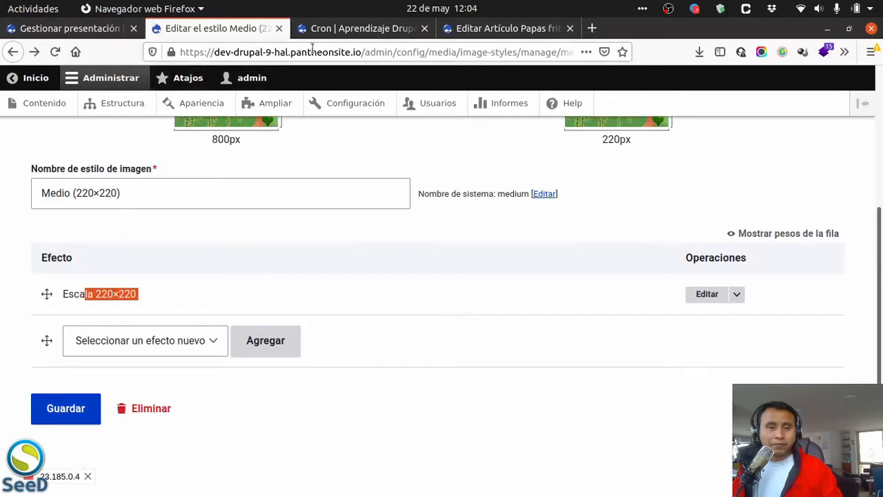
{"action": "left_click", "coordinate": [342, 29]}
{"action": "left_click", "coordinate": [34, 79]}
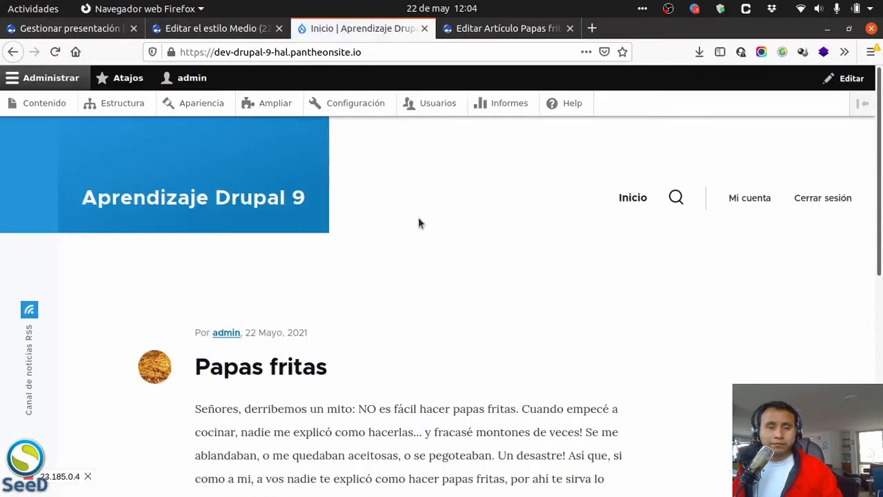
{"action": "scroll", "coordinate": [418, 221], "scroll_direction": "down", "scroll_amount": 3}
{"action": "left_click", "coordinate": [304, 182]}
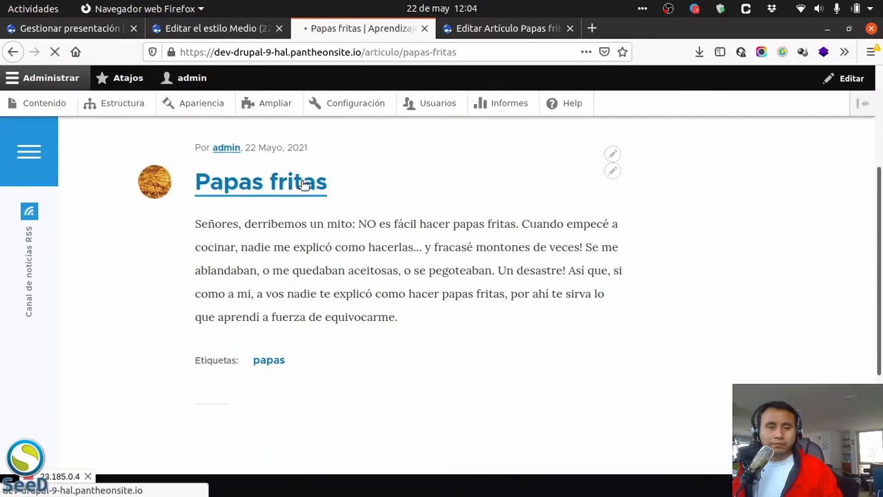
{"action": "scroll", "coordinate": [423, 238], "scroll_direction": "down", "scroll_amount": 5}
{"action": "scroll", "coordinate": [422, 238], "scroll_direction": "down", "scroll_amount": 3}
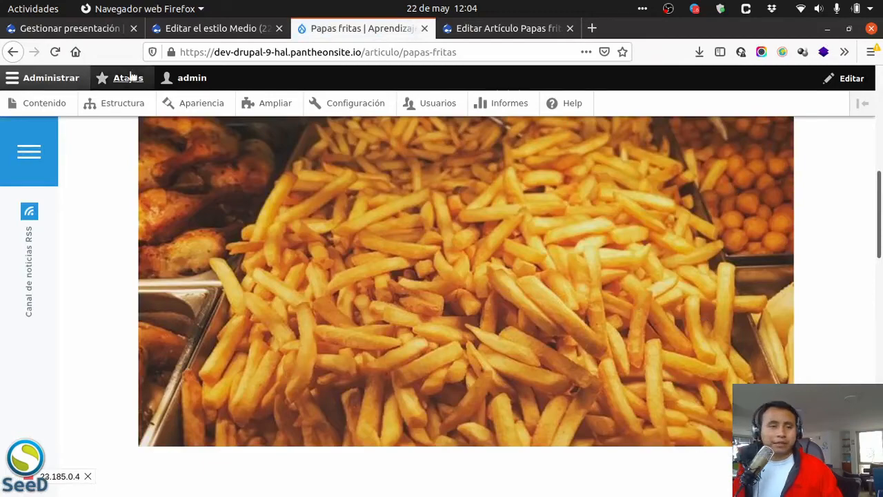
Open the Rendimiento configuration in a separate browser tab and clear all of the site's caches.
{"action": "right_click", "coordinate": [385, 105]}
{"action": "left_click", "coordinate": [451, 115]}
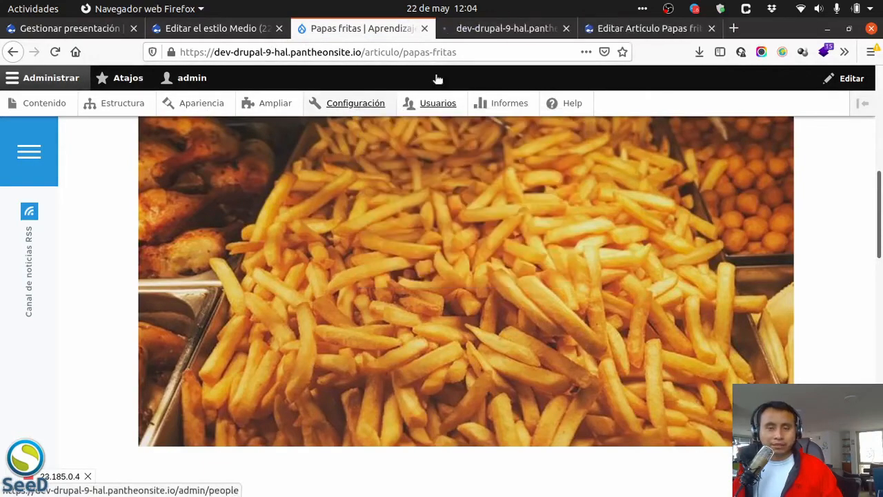
{"action": "left_click", "coordinate": [441, 8]}
{"action": "left_click", "coordinate": [492, 32]}
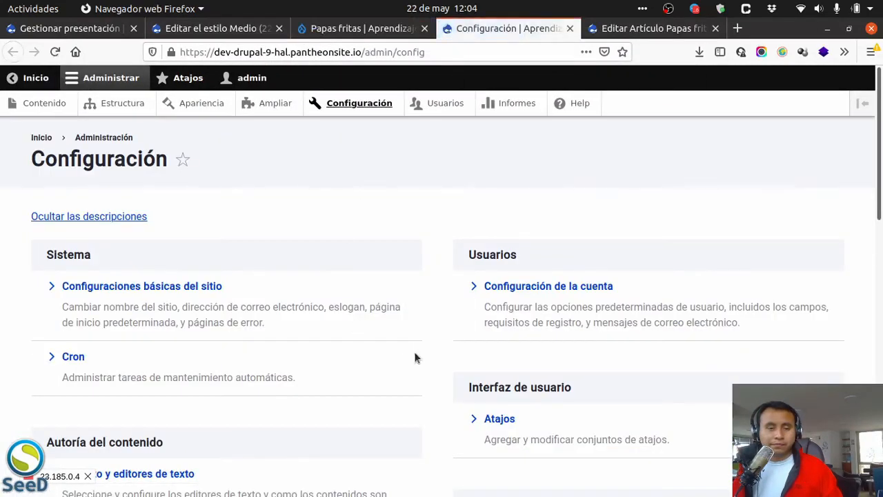
{"action": "scroll", "coordinate": [449, 330], "scroll_direction": "down", "scroll_amount": 4}
{"action": "left_click", "coordinate": [483, 388]}
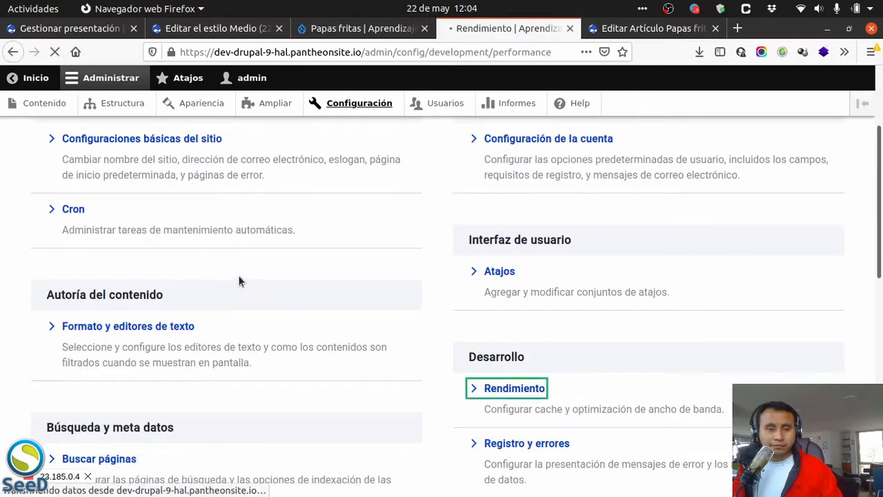
{"action": "left_click", "coordinate": [96, 288]}
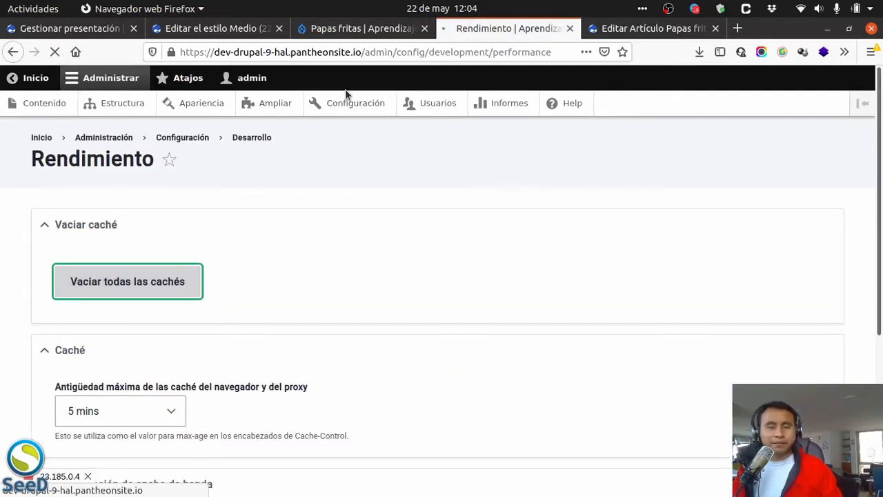
Reload the published Papas fritas article and examine its image.
{"action": "left_click", "coordinate": [330, 34]}
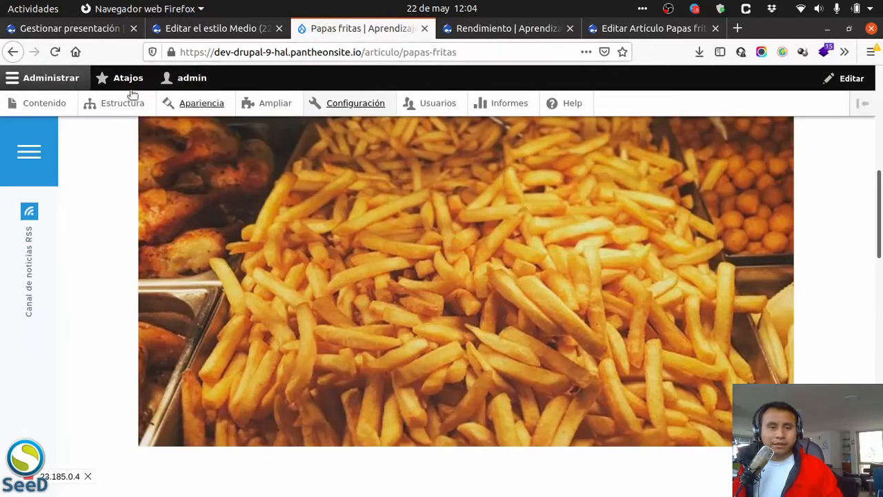
{"action": "left_click", "coordinate": [55, 52]}
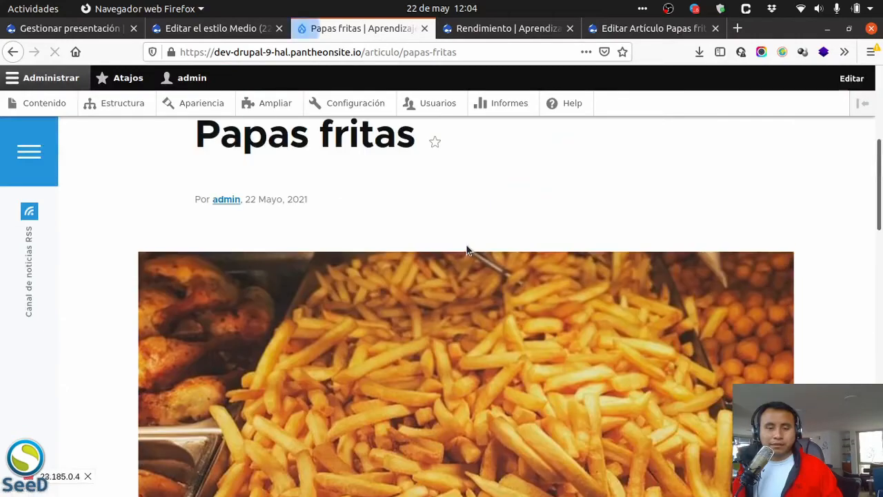
{"action": "scroll", "coordinate": [480, 235], "scroll_direction": "up", "scroll_amount": 3}
{"action": "scroll", "coordinate": [465, 252], "scroll_direction": "down", "scroll_amount": 4}
{"action": "scroll", "coordinate": [465, 251], "scroll_direction": "up", "scroll_amount": 2}
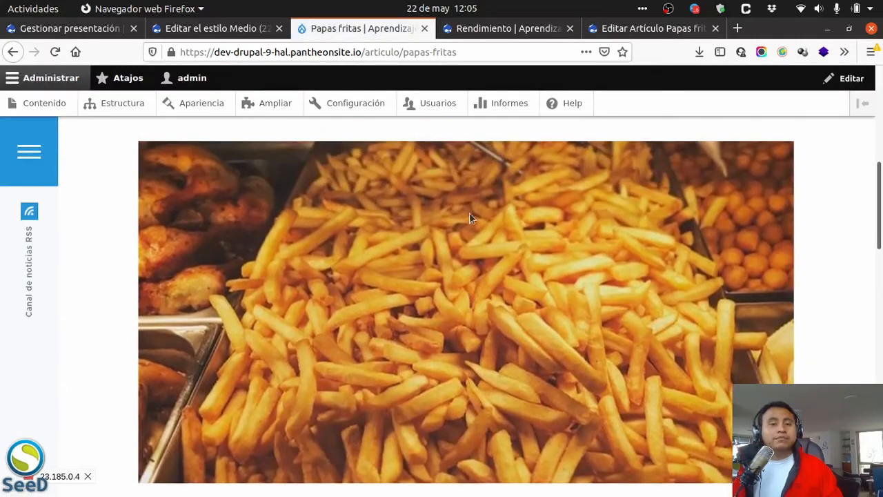
Open the article's image file in its own browser tab and inspect the image element's dimensions.
{"action": "right_click", "coordinate": [468, 213]}
{"action": "left_click", "coordinate": [518, 218]}
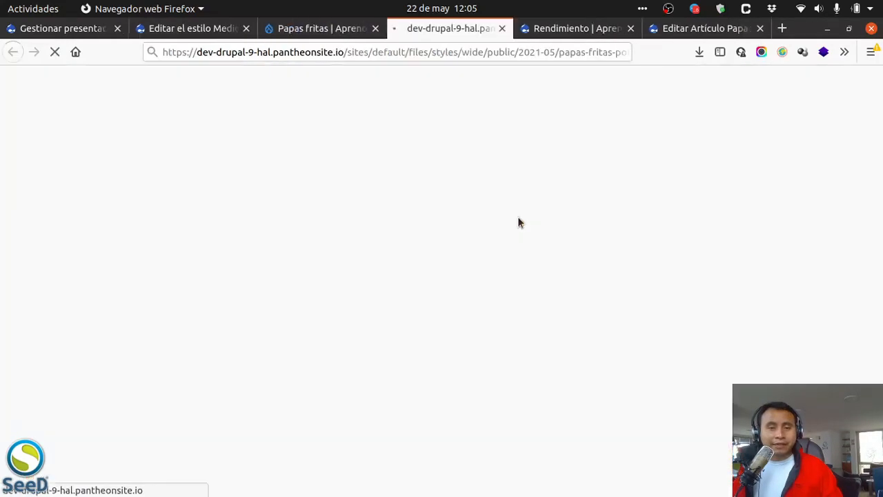
{"action": "right_click", "coordinate": [484, 177]}
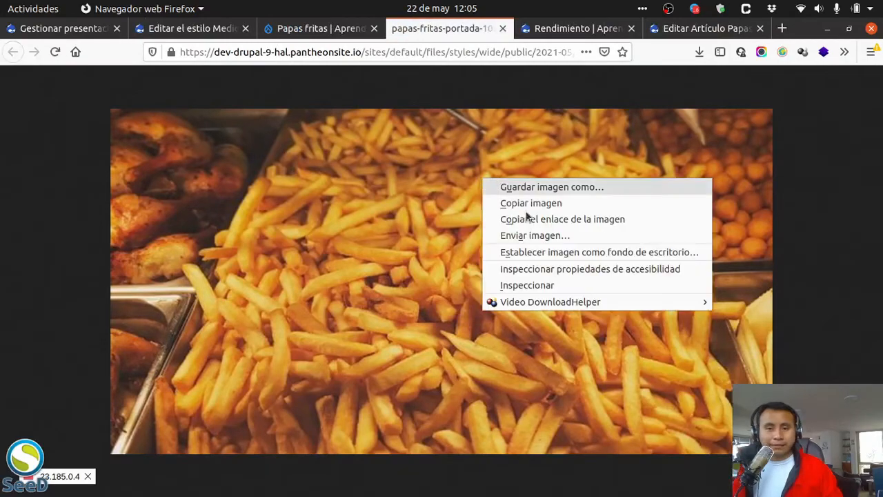
{"action": "left_click", "coordinate": [528, 284]}
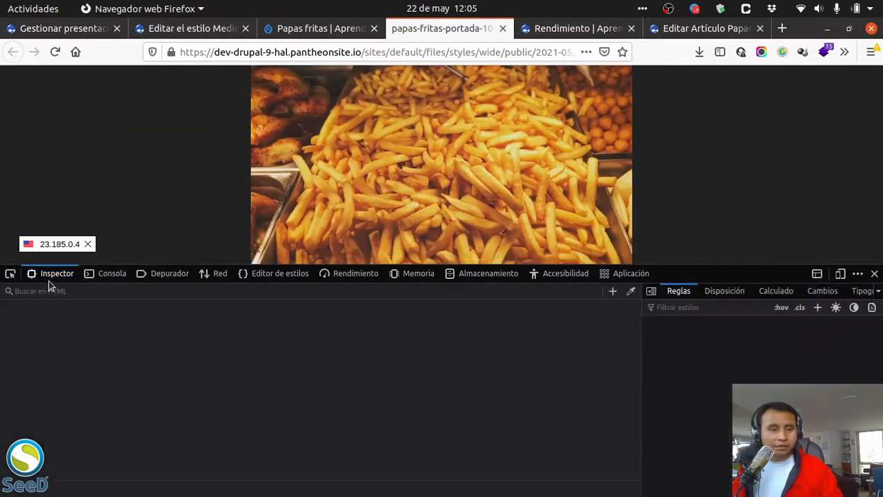
{"action": "left_click", "coordinate": [10, 273]}
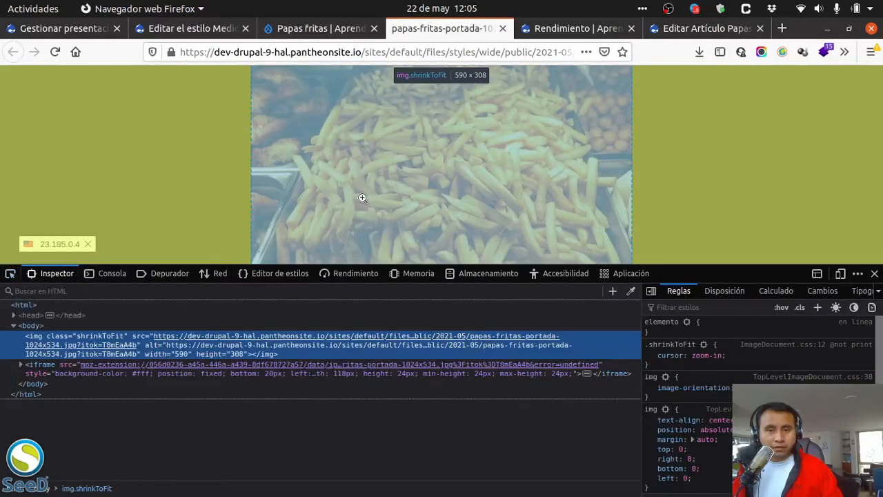
{"action": "left_click", "coordinate": [362, 197]}
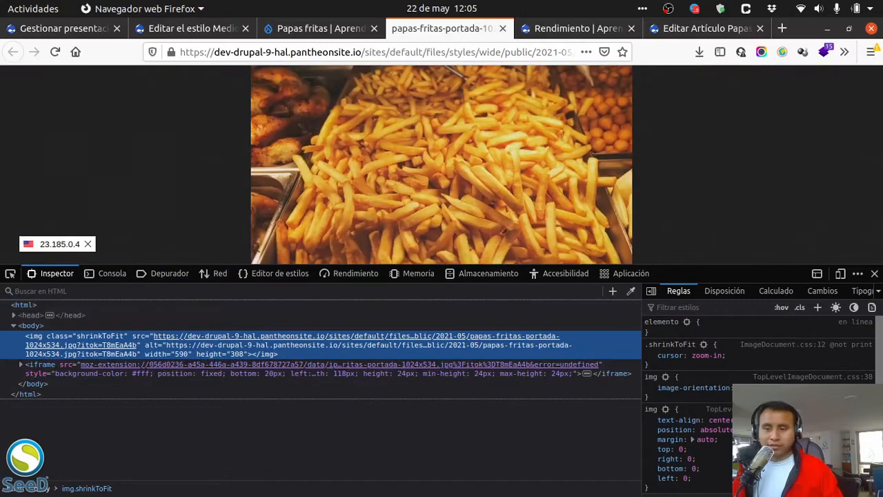
{"action": "left_click", "coordinate": [874, 275]}
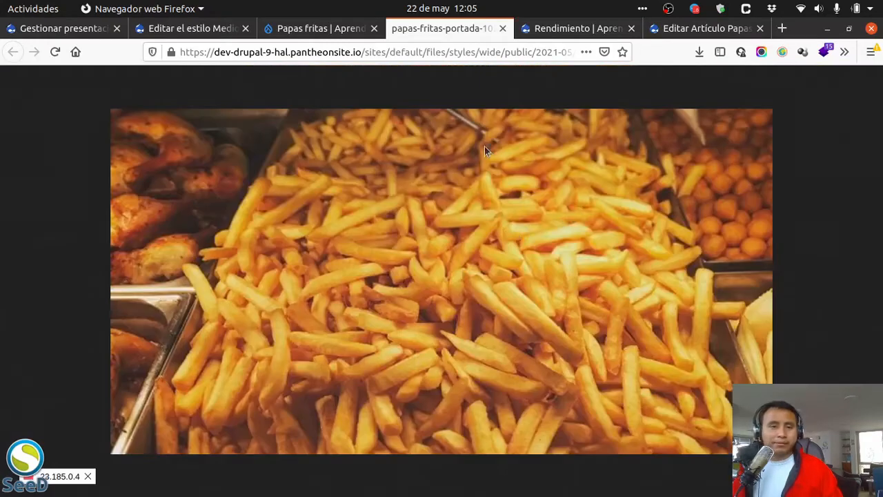
Compare the Medio (220×220) style's preview with the published article's image and its image file.
{"action": "left_click", "coordinate": [336, 31]}
{"action": "left_click", "coordinate": [221, 35]}
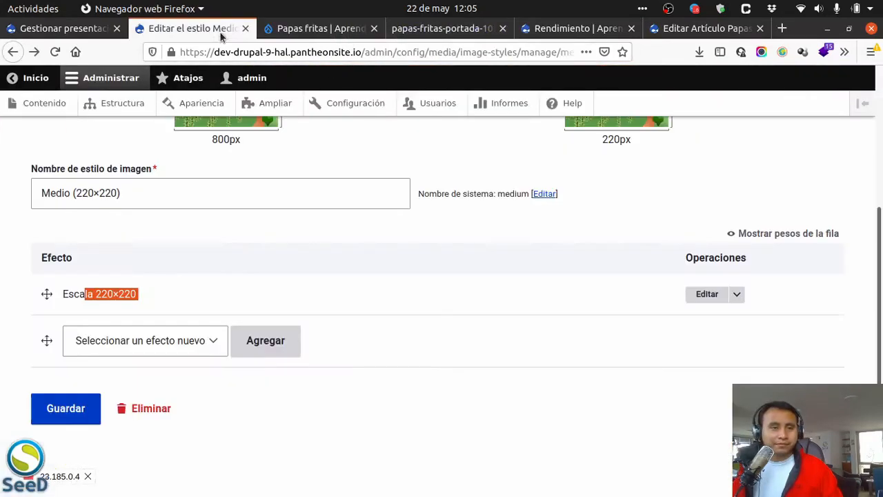
{"action": "scroll", "coordinate": [361, 322], "scroll_direction": "up", "scroll_amount": 3}
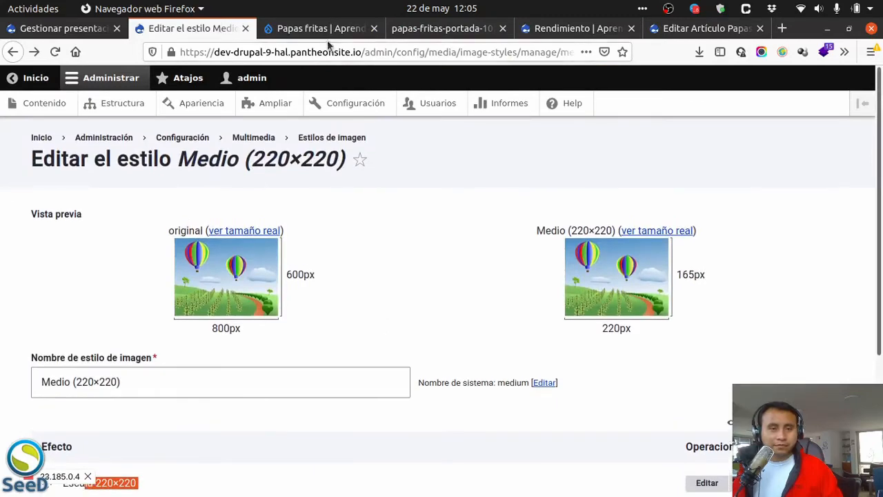
{"action": "left_click", "coordinate": [326, 31]}
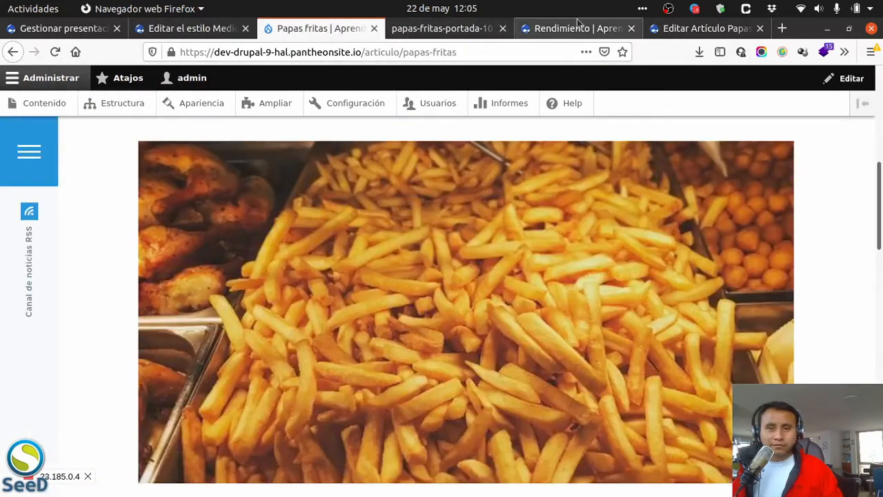
{"action": "left_click", "coordinate": [453, 29]}
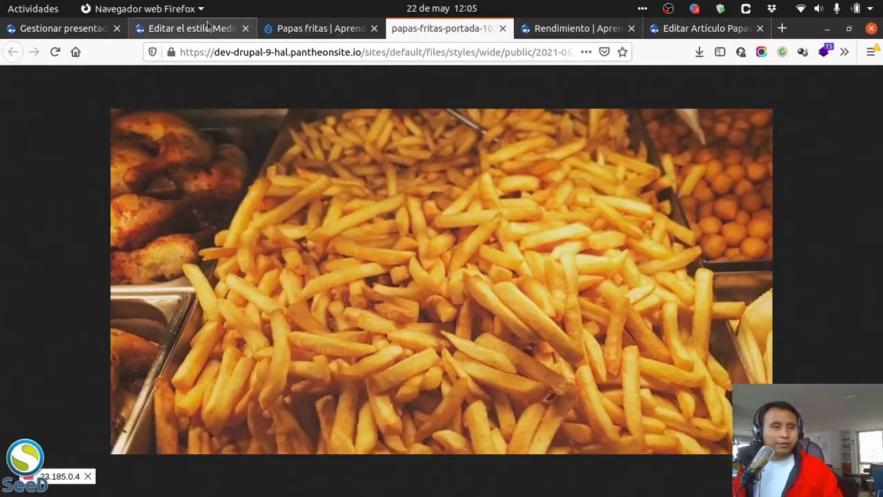
{"action": "left_click", "coordinate": [207, 27]}
Change the Imagen field's format to URL de la imagen in the Artículo display settings.
{"action": "left_click", "coordinate": [55, 28]}
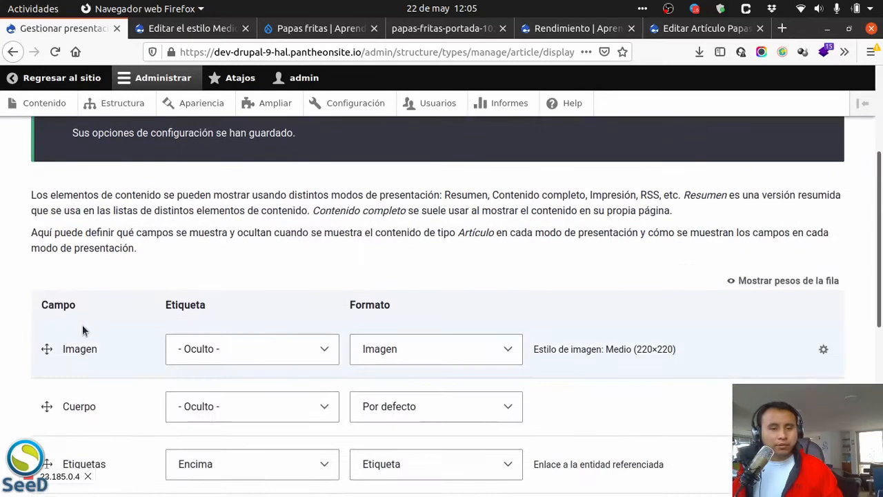
{"action": "scroll", "coordinate": [82, 331], "scroll_direction": "down", "scroll_amount": 3}
{"action": "scroll", "coordinate": [109, 339], "scroll_direction": "down", "scroll_amount": 1}
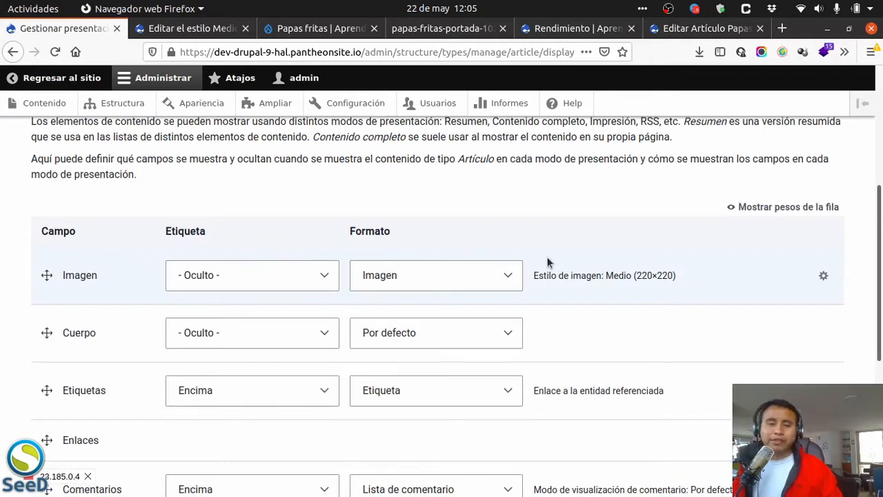
{"action": "left_click", "coordinate": [462, 281]}
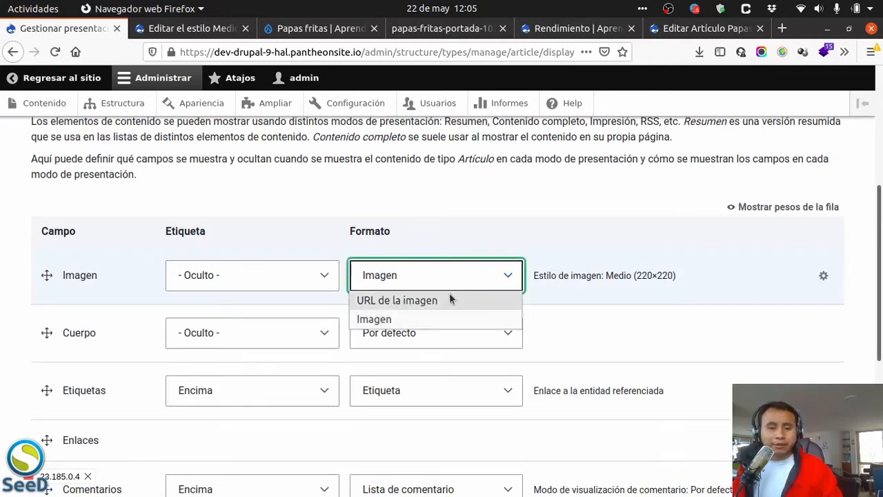
{"action": "left_click", "coordinate": [439, 303]}
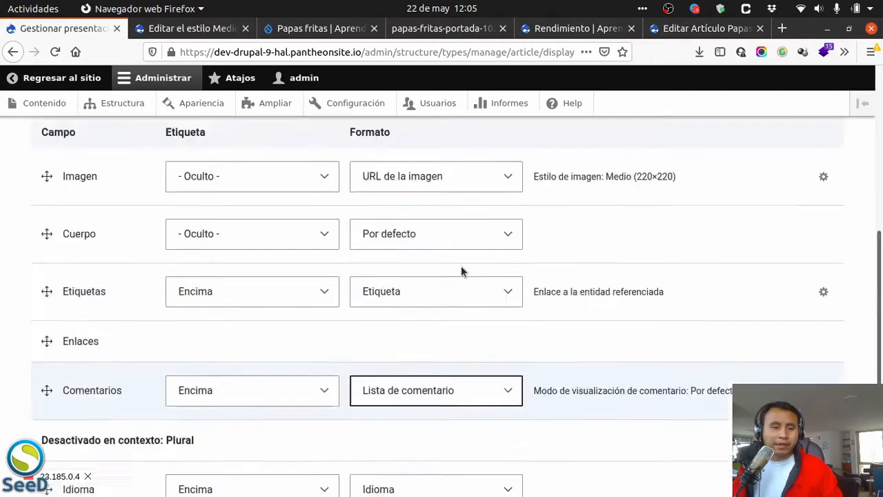
Check the custom display options without changing them and save the Artículo display settings.
{"action": "scroll", "coordinate": [449, 275], "scroll_direction": "up", "scroll_amount": 3}
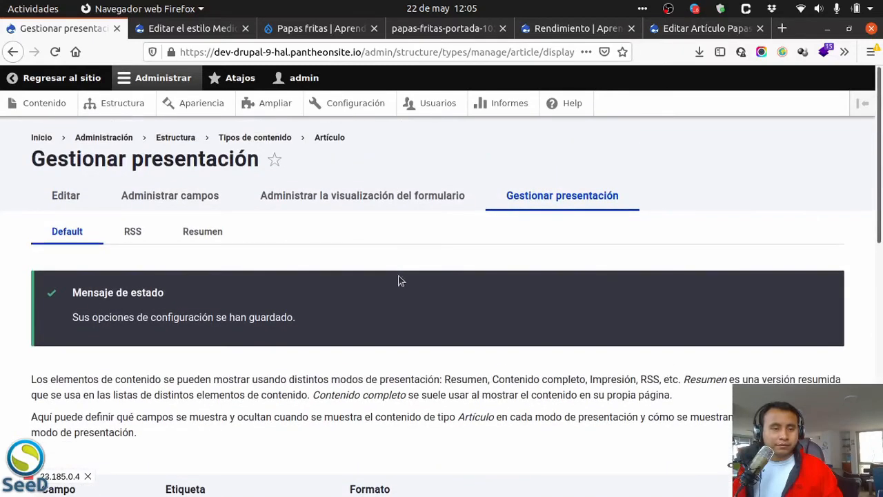
{"action": "scroll", "coordinate": [366, 300], "scroll_direction": "down", "scroll_amount": 2}
{"action": "scroll", "coordinate": [330, 325], "scroll_direction": "down", "scroll_amount": 10}
{"action": "left_click", "coordinate": [199, 360]}
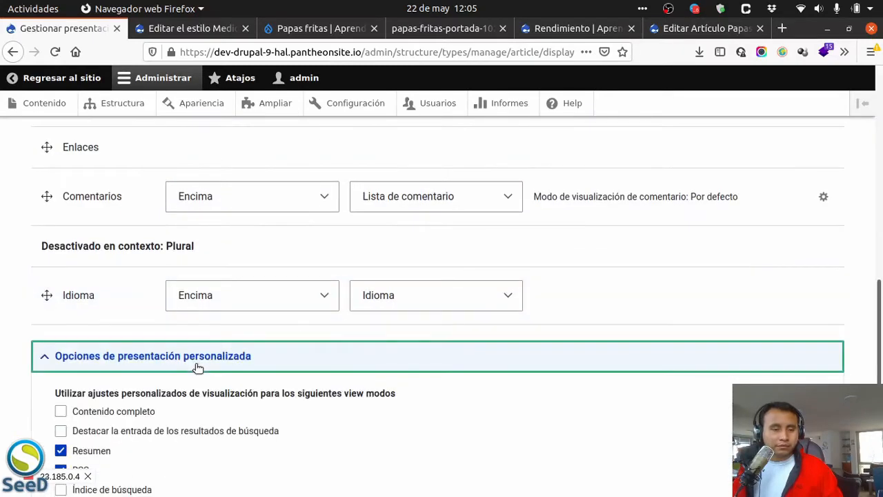
{"action": "left_click", "coordinate": [201, 359]}
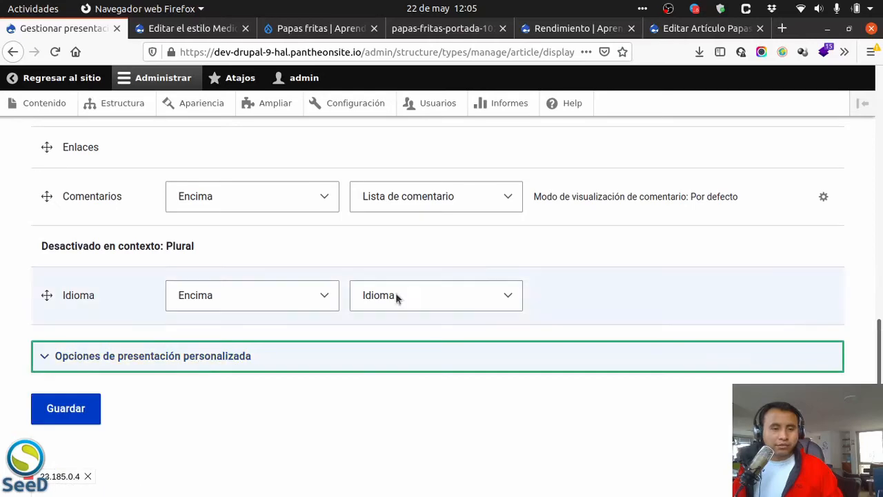
{"action": "scroll", "coordinate": [416, 297], "scroll_direction": "up", "scroll_amount": 6}
{"action": "scroll", "coordinate": [415, 297], "scroll_direction": "down", "scroll_amount": 1}
{"action": "scroll", "coordinate": [416, 304], "scroll_direction": "up", "scroll_amount": 1}
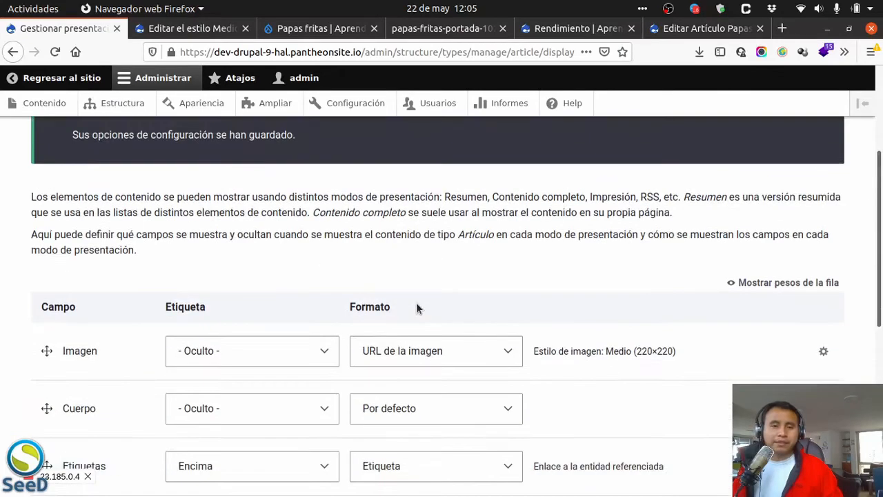
{"action": "scroll", "coordinate": [471, 294], "scroll_direction": "down", "scroll_amount": 5}
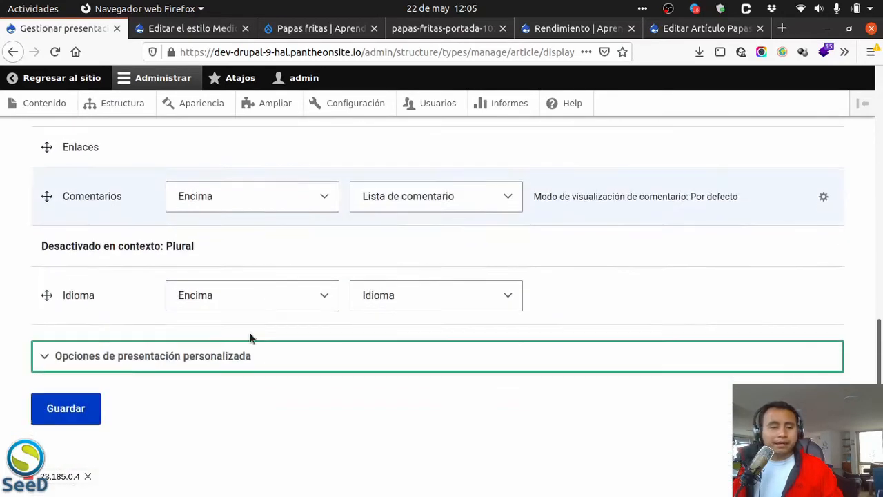
{"action": "left_click", "coordinate": [93, 407]}
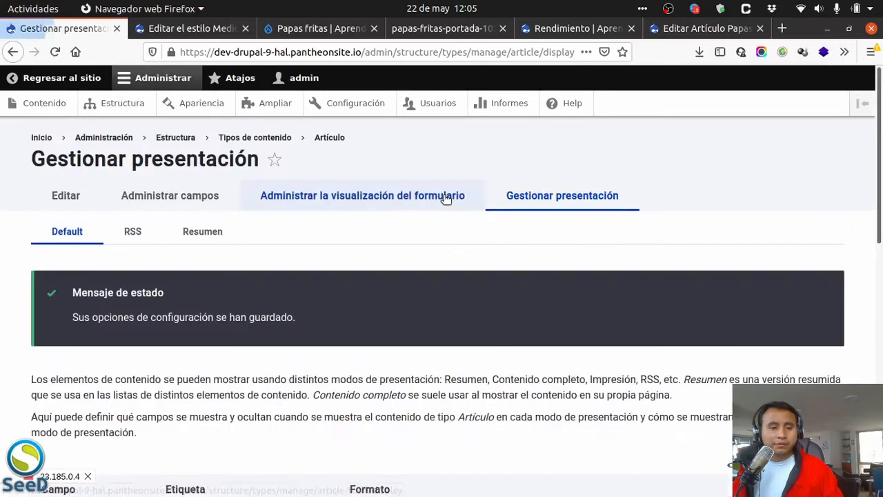
Clear all of the site's caches again from the Rendimiento configuration.
{"action": "left_click", "coordinate": [219, 29]}
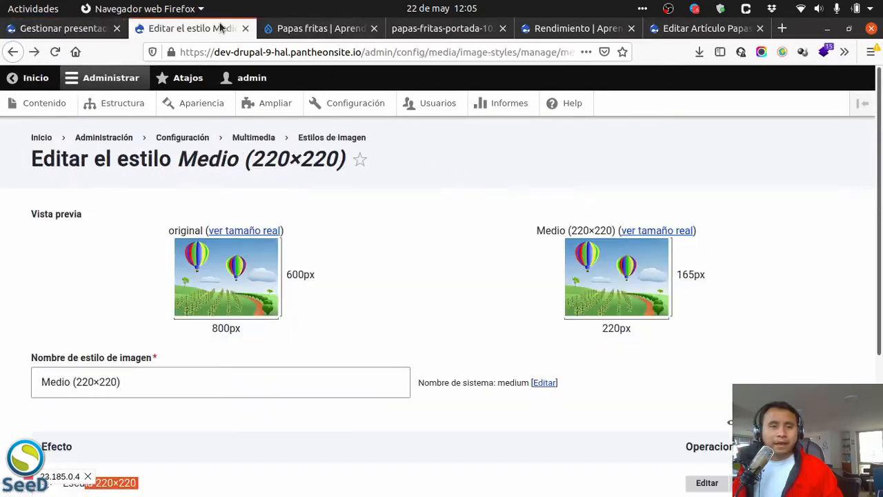
{"action": "left_click", "coordinate": [606, 31]}
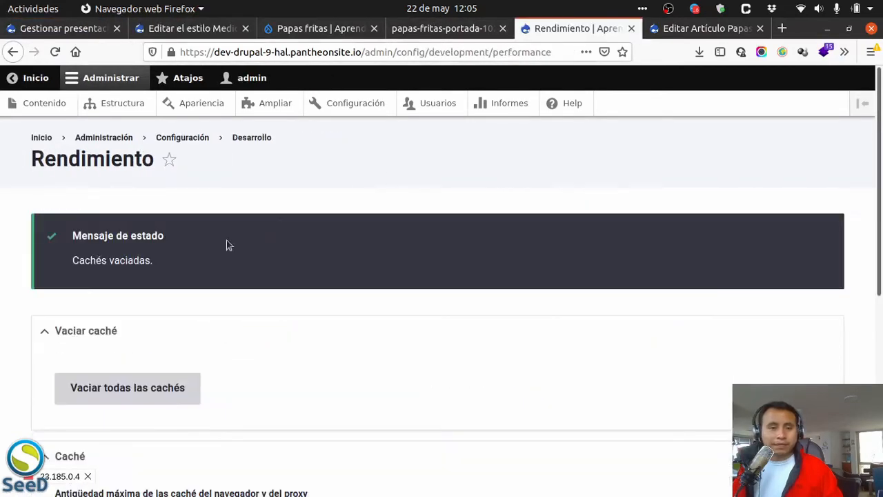
{"action": "left_click", "coordinate": [173, 388]}
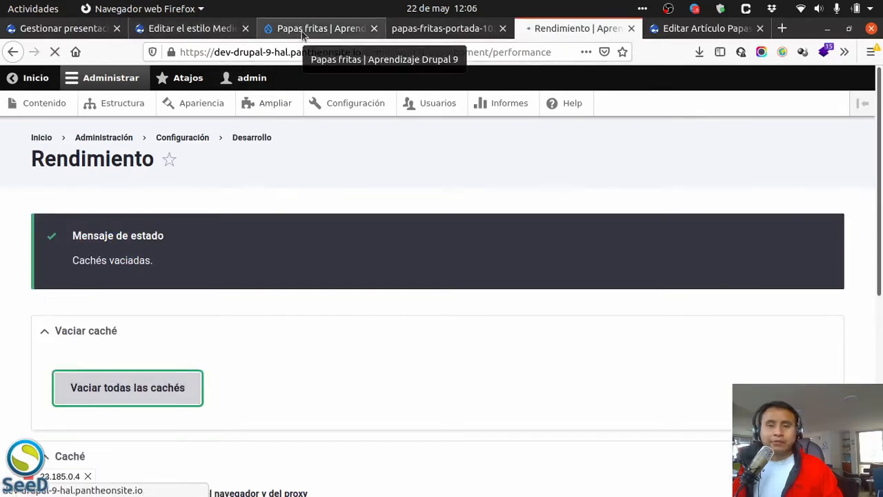
Reload the Papas fritas article and examine the path output by its image field, including the image style folder.
{"action": "left_click", "coordinate": [301, 31]}
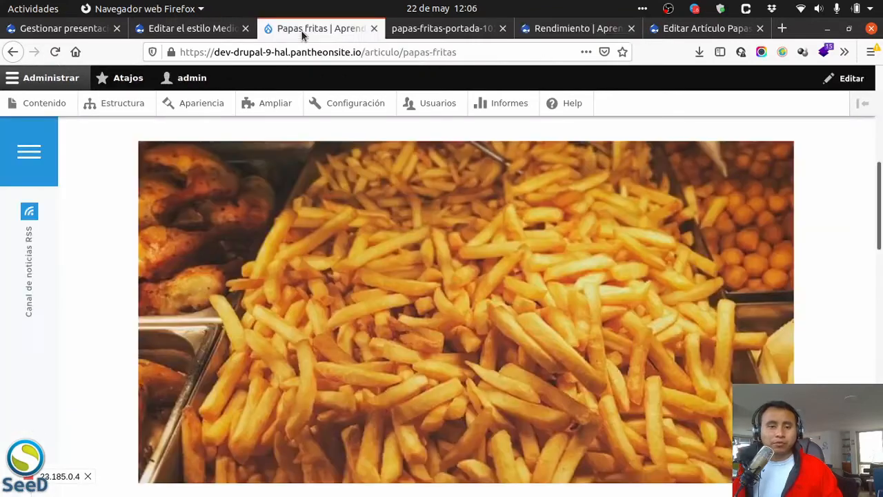
{"action": "left_click", "coordinate": [55, 52]}
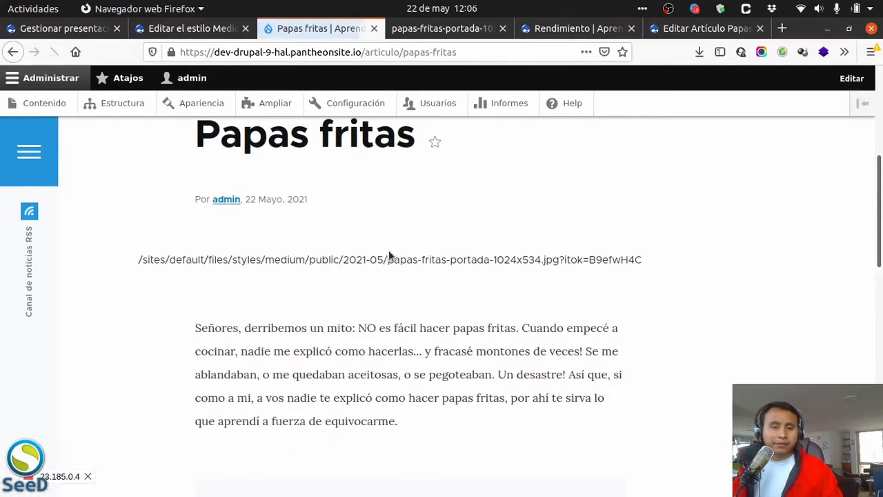
{"action": "left_click_drag", "start_coordinate": [652, 262], "coordinate": [96, 271]}
{"action": "left_click", "coordinate": [240, 264]}
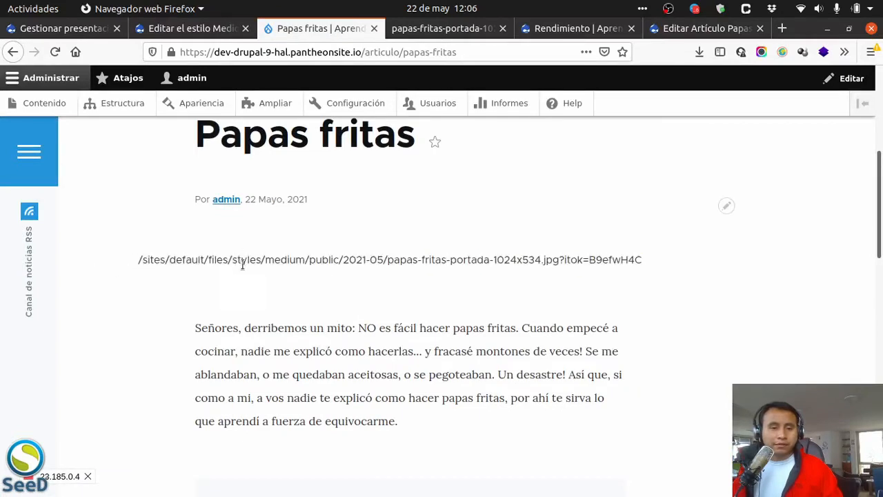
{"action": "left_click_drag", "start_coordinate": [248, 257], "coordinate": [345, 258]}
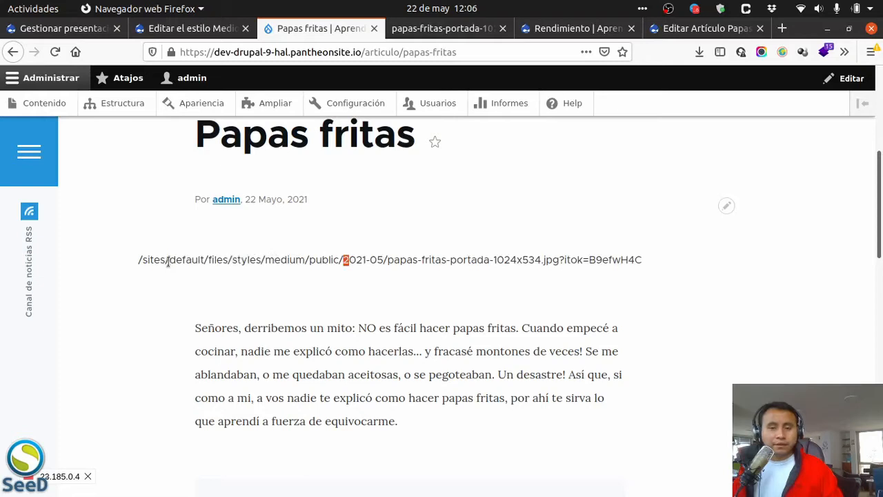
{"action": "left_click", "coordinate": [301, 260]}
{"action": "left_click_drag", "start_coordinate": [262, 263], "coordinate": [654, 263]}
{"action": "left_click", "coordinate": [612, 208]}
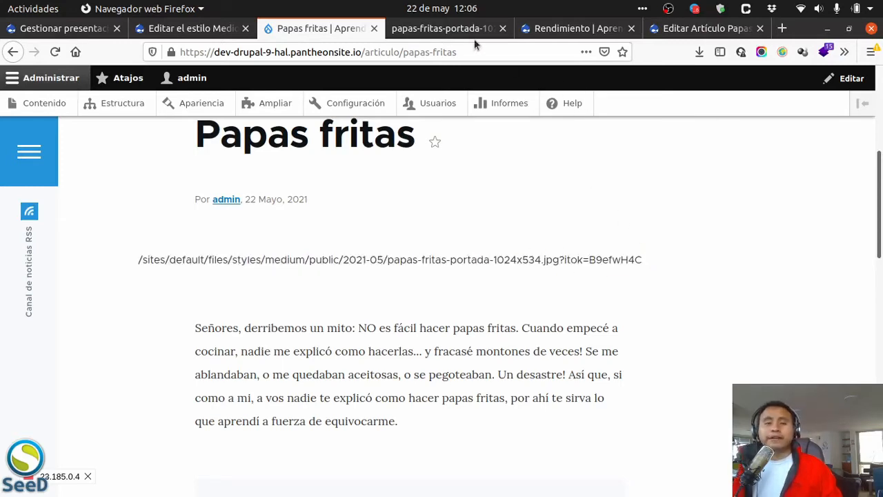
Check the image in the Papas fritas article's edit form and return to the Artículo display settings.
{"action": "left_click", "coordinate": [201, 27]}
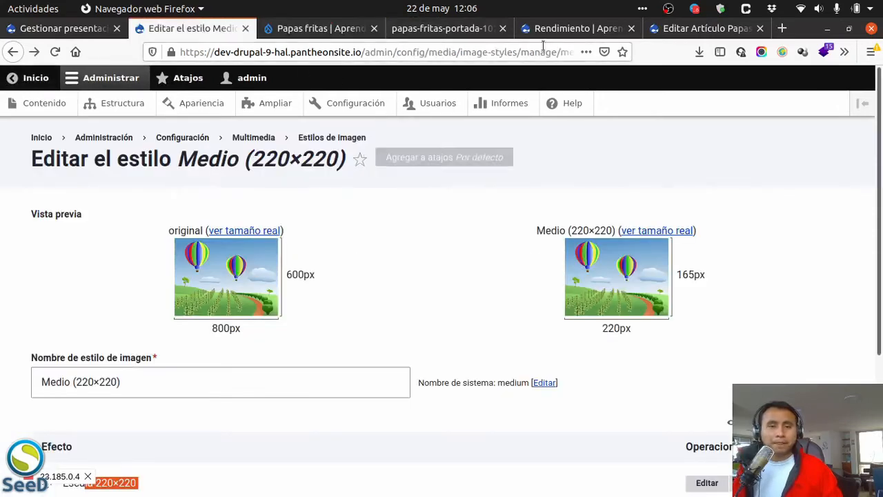
{"action": "left_click", "coordinate": [560, 33]}
{"action": "left_click", "coordinate": [683, 30]}
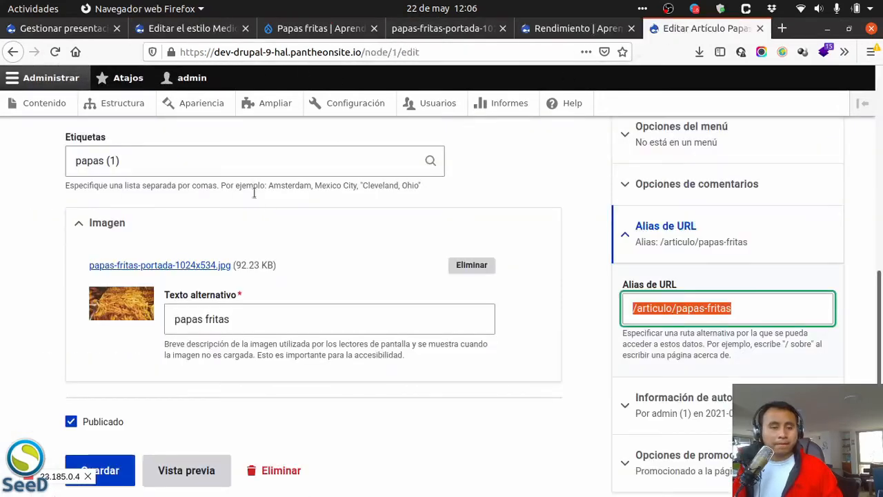
{"action": "scroll", "coordinate": [289, 232], "scroll_direction": "up", "scroll_amount": 3}
{"action": "scroll", "coordinate": [296, 255], "scroll_direction": "down", "scroll_amount": 2}
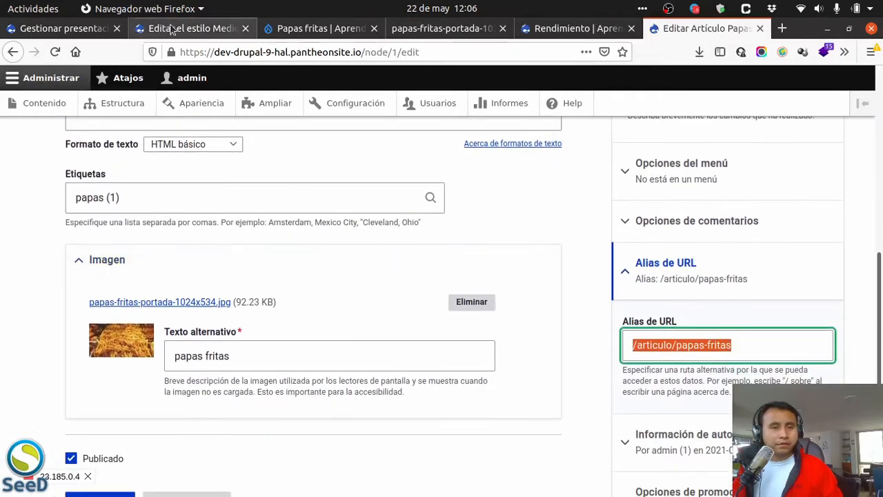
{"action": "left_click", "coordinate": [141, 32]}
{"action": "left_click", "coordinate": [65, 29]}
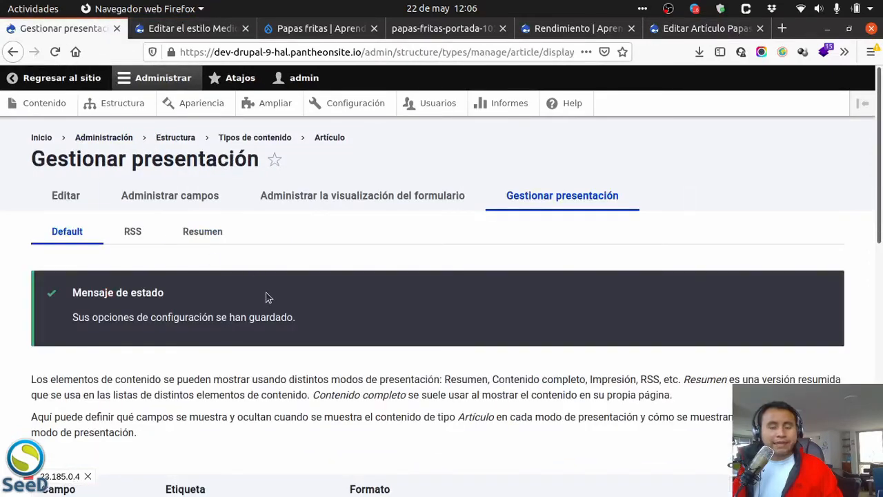
Change the Imagen field's format to Imagen and save the Artículo display settings.
{"action": "scroll", "coordinate": [267, 298], "scroll_direction": "down", "scroll_amount": 5}
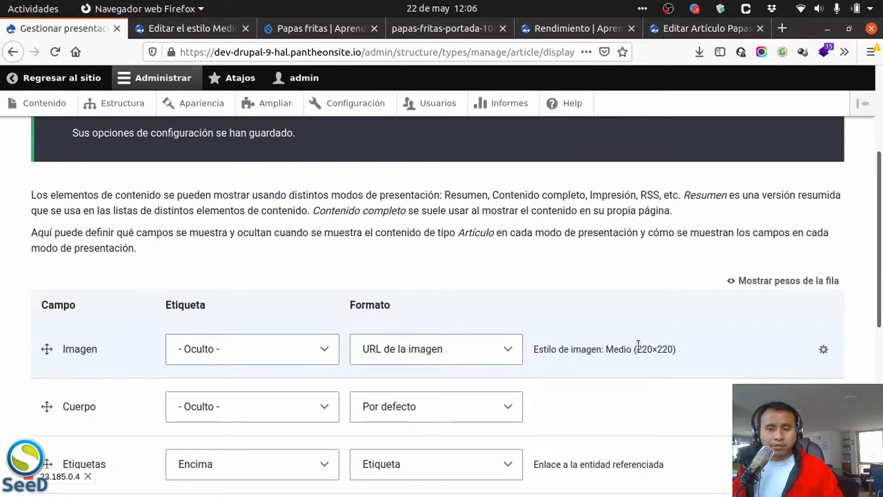
{"action": "left_click_drag", "start_coordinate": [637, 347], "coordinate": [673, 343]}
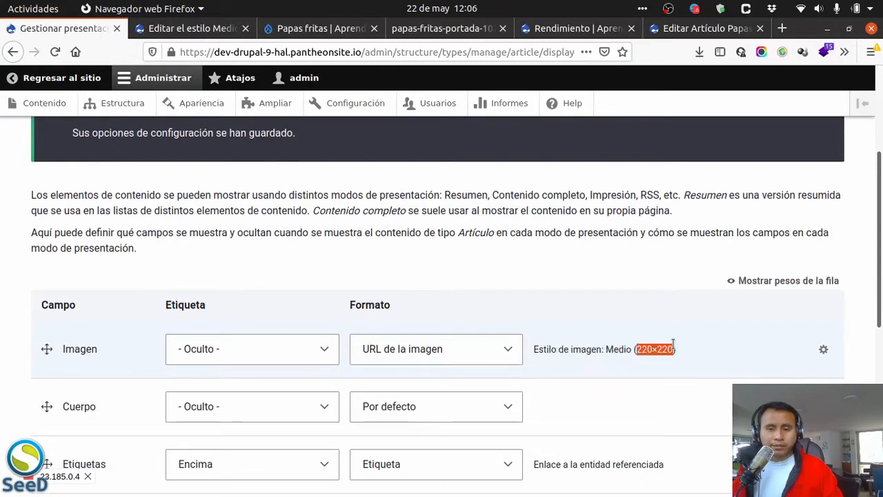
{"action": "left_click", "coordinate": [460, 345]}
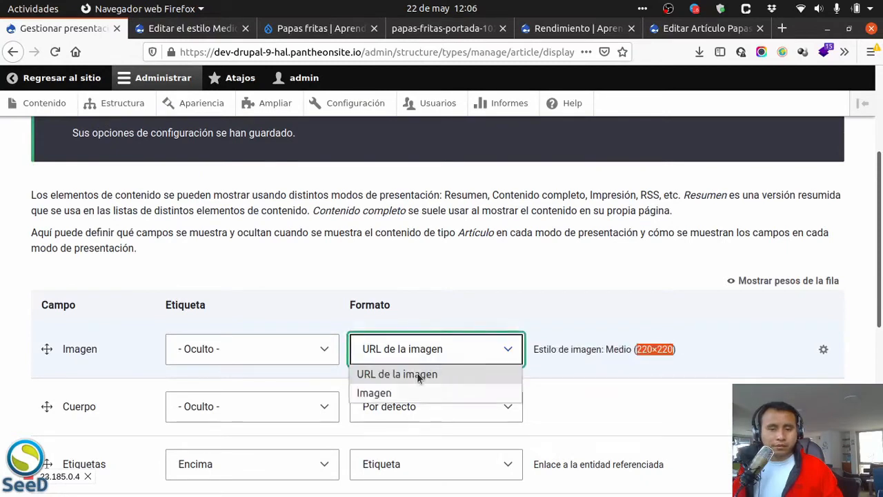
{"action": "left_click", "coordinate": [376, 393]}
{"action": "scroll", "coordinate": [597, 337], "scroll_direction": "down", "scroll_amount": 5}
{"action": "scroll", "coordinate": [674, 315], "scroll_direction": "up", "scroll_amount": 2}
{"action": "scroll", "coordinate": [674, 315], "scroll_direction": "up", "scroll_amount": 3}
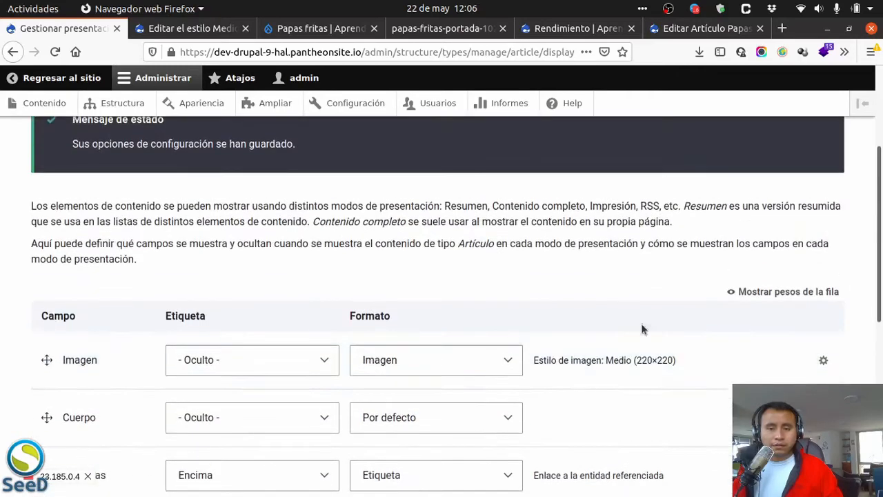
{"action": "scroll", "coordinate": [642, 335], "scroll_direction": "down", "scroll_amount": 2}
{"action": "scroll", "coordinate": [219, 420], "scroll_direction": "down", "scroll_amount": 5}
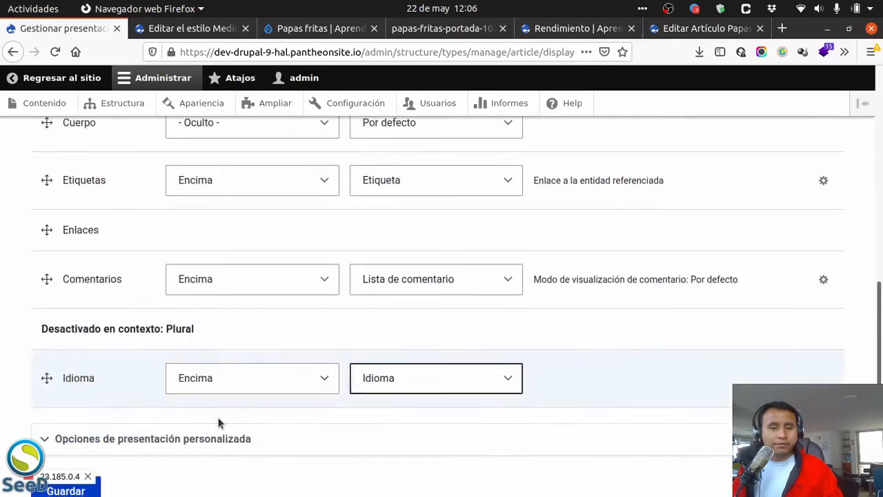
{"action": "left_click", "coordinate": [79, 408]}
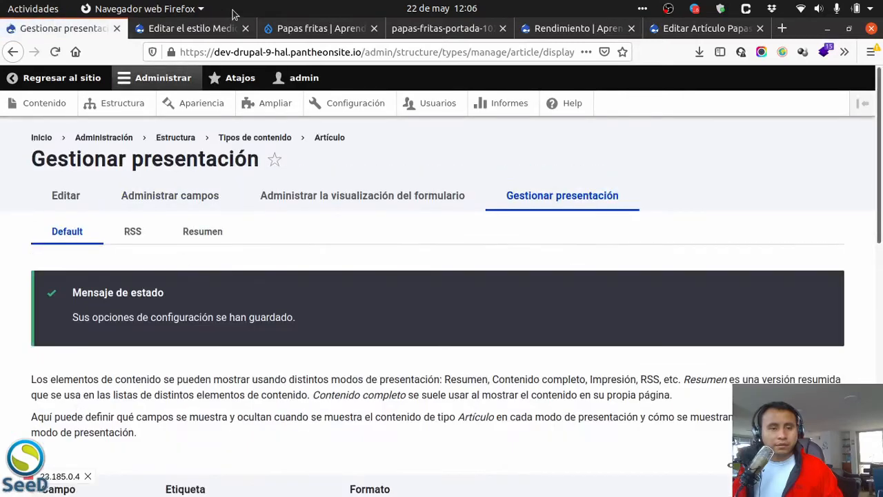
Examine the sites/default/files, styles and wide segments in the URL of the opened papas-fritas-portada image.
{"action": "left_click", "coordinate": [214, 28]}
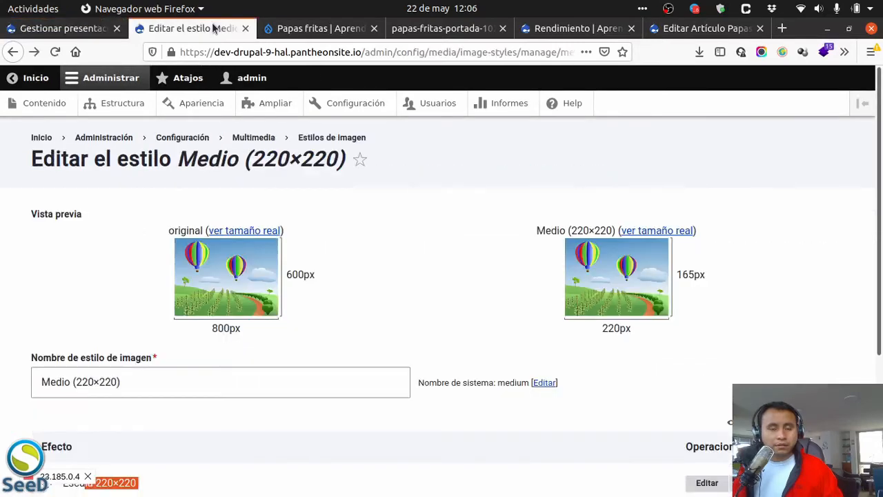
{"action": "left_click", "coordinate": [434, 28]}
{"action": "left_click_drag", "start_coordinate": [425, 52], "coordinate": [216, 54]}
{"action": "left_click", "coordinate": [216, 53]}
{"action": "left_click", "coordinate": [279, 48]}
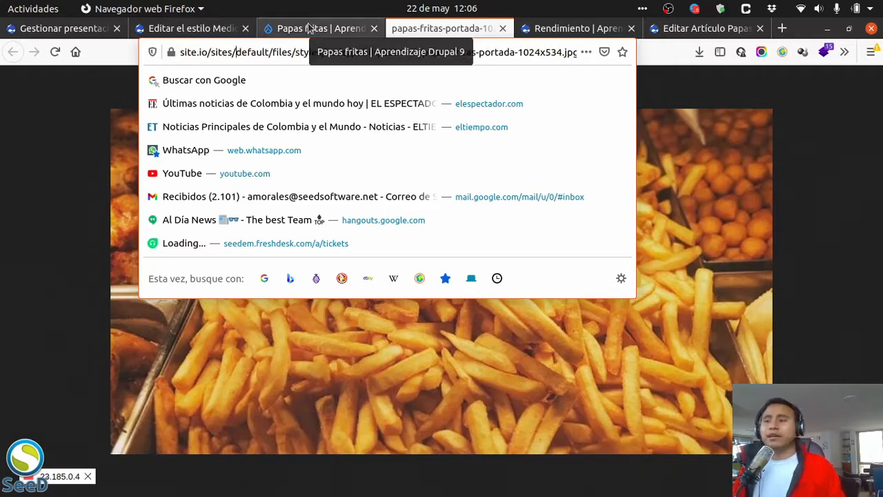
{"action": "left_click", "coordinate": [90, 117]}
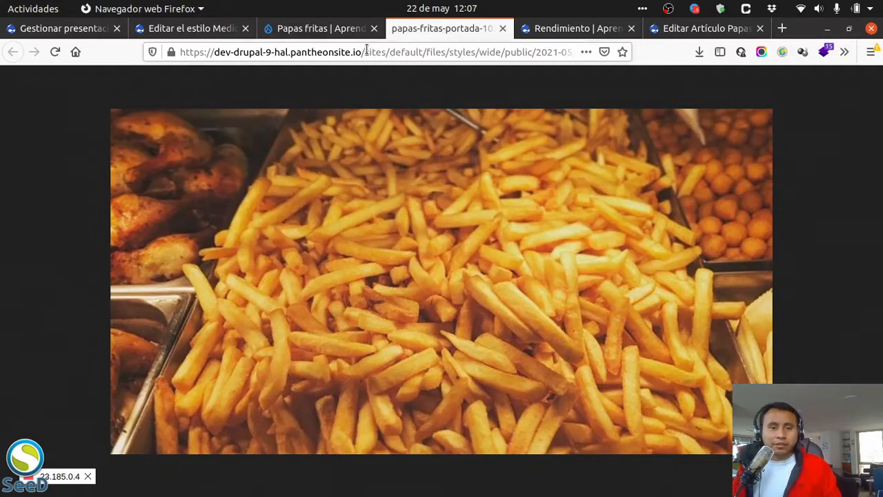
{"action": "left_click", "coordinate": [395, 52]}
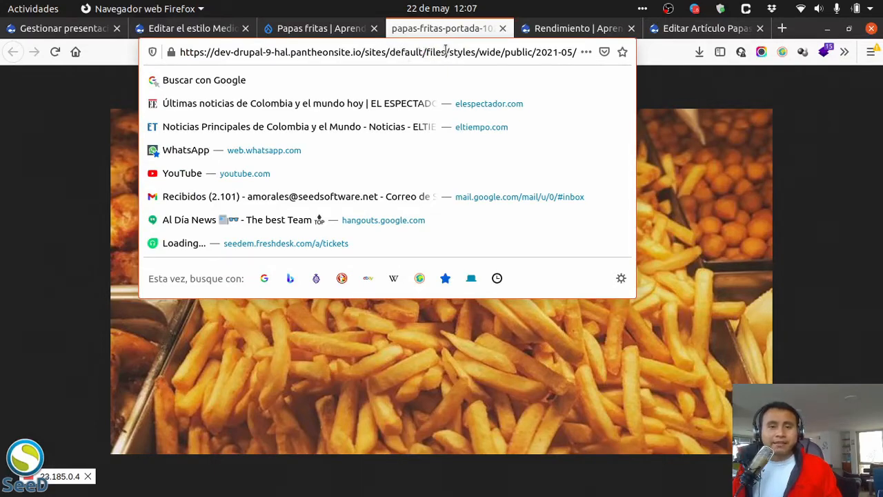
{"action": "left_click_drag", "start_coordinate": [446, 52], "coordinate": [366, 55]}
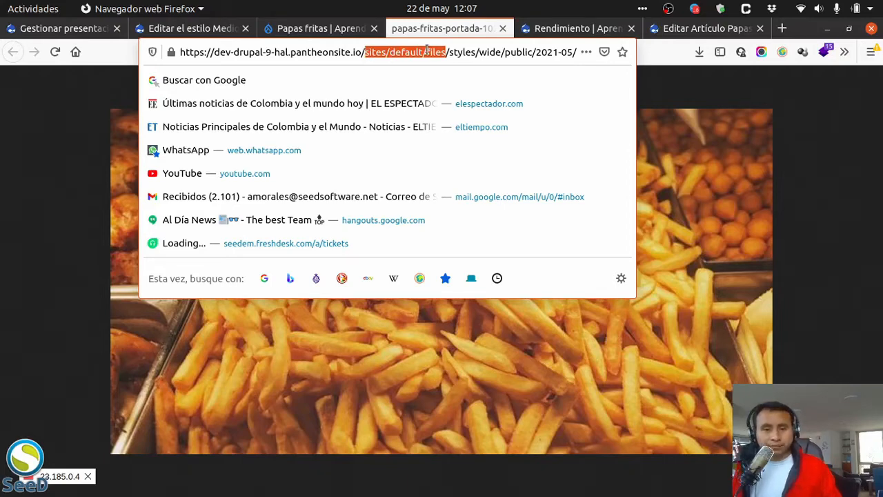
{"action": "left_click", "coordinate": [465, 50]}
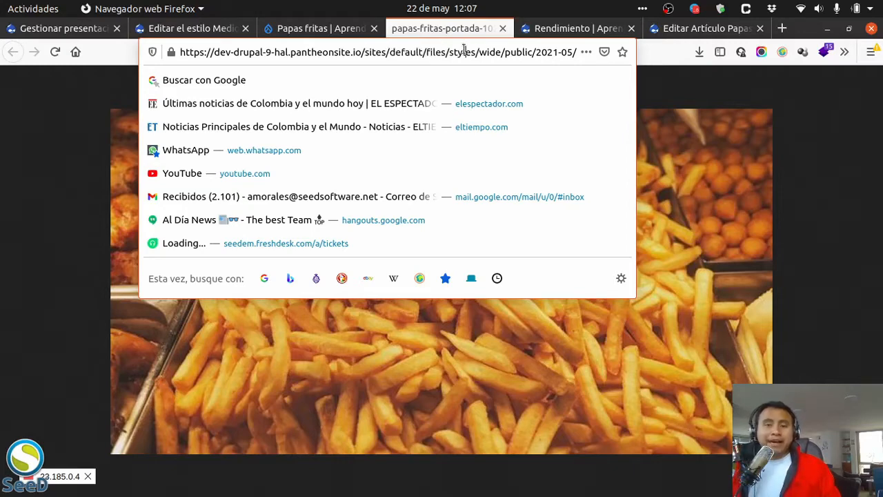
{"action": "double_click", "coordinate": [464, 52]}
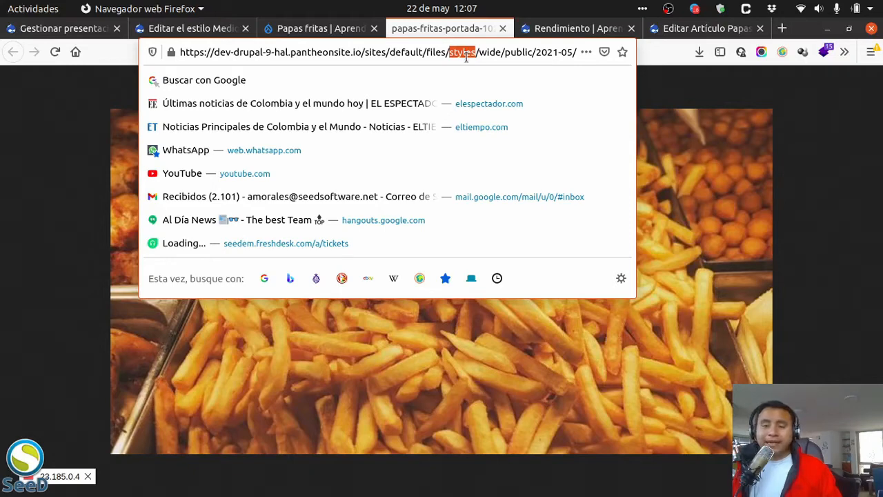
{"action": "double_click", "coordinate": [467, 57]}
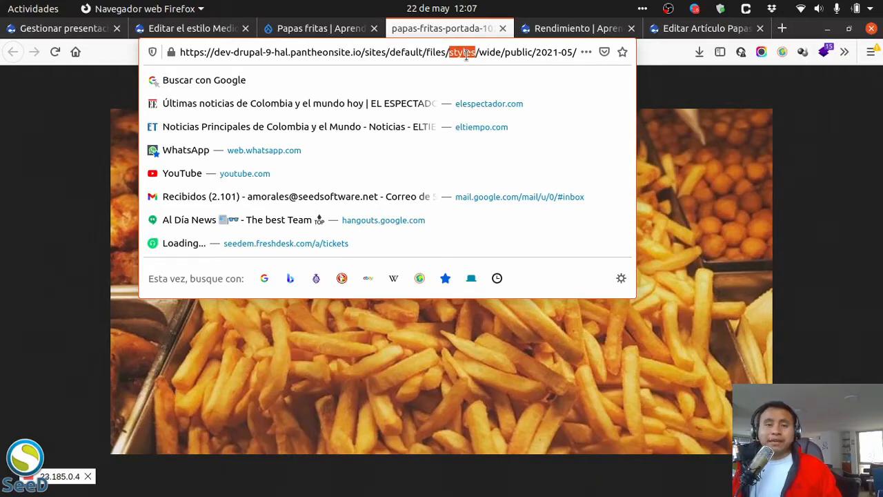
{"action": "double_click", "coordinate": [485, 56]}
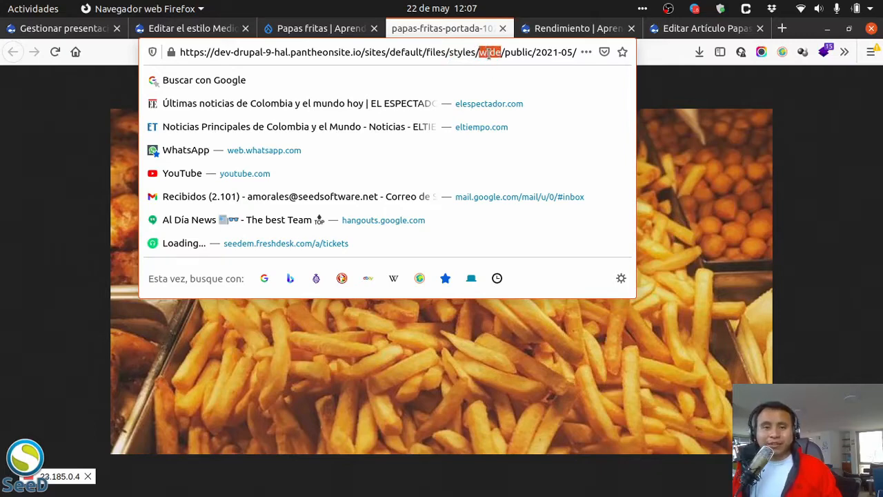
Open the Wide (1090) image style for editing and check its system name against the last segment of the page's URL.
{"action": "left_click", "coordinate": [228, 29]}
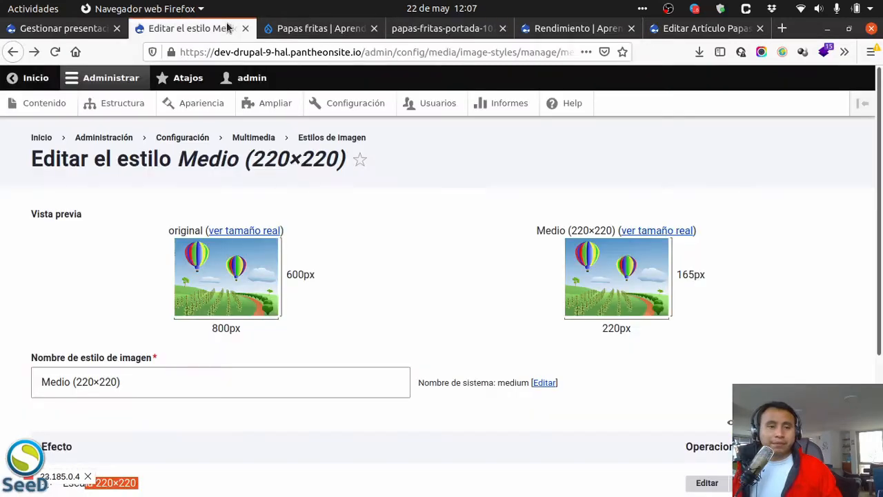
{"action": "left_click", "coordinate": [12, 51]}
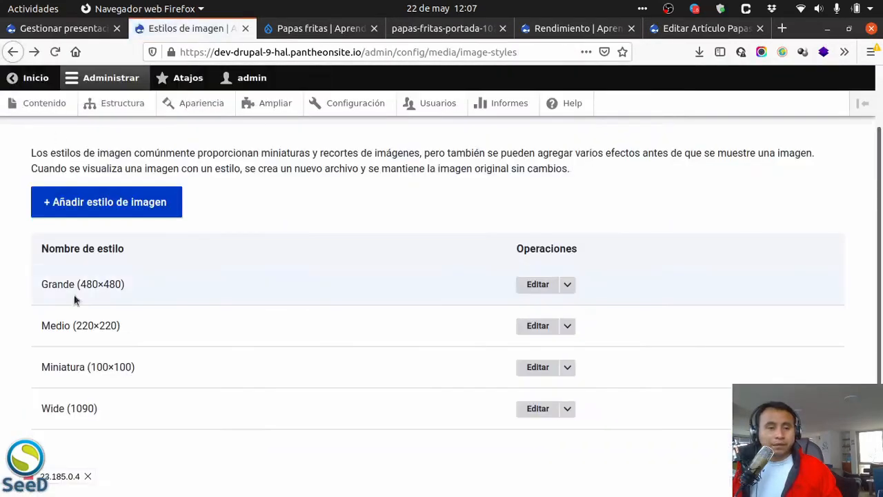
{"action": "left_click", "coordinate": [535, 409]}
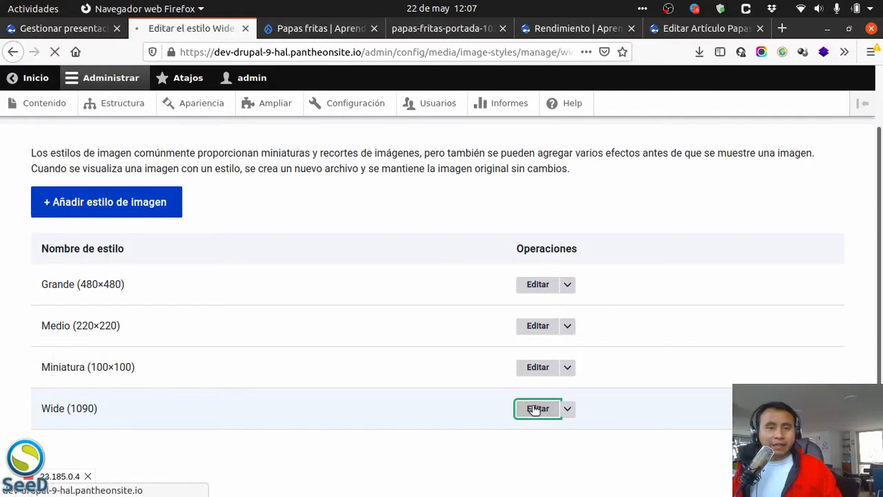
{"action": "left_click_drag", "start_coordinate": [465, 52], "coordinate": [632, 52]}
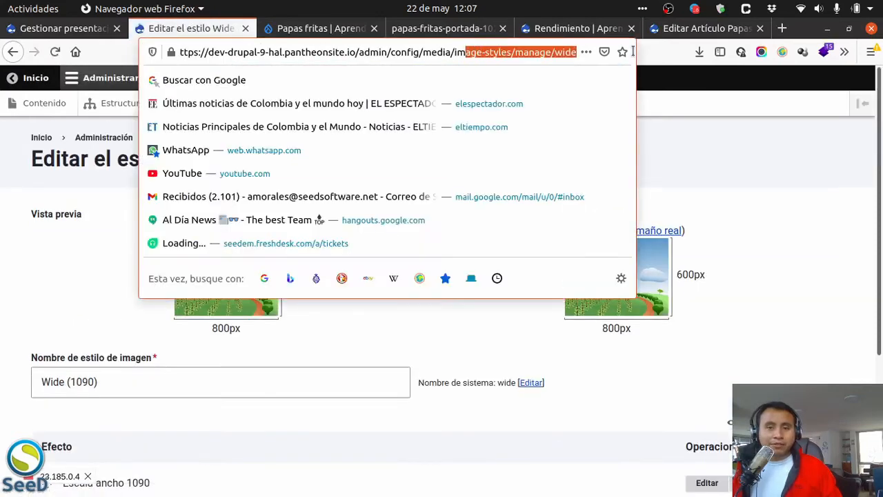
{"action": "double_click", "coordinate": [565, 51]}
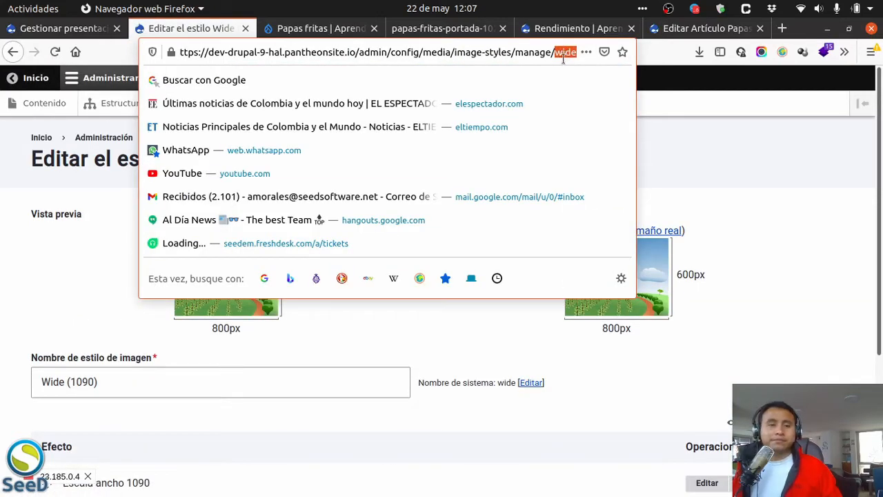
{"action": "left_click", "coordinate": [89, 248]}
{"action": "left_click_drag", "start_coordinate": [501, 381], "coordinate": [515, 380]}
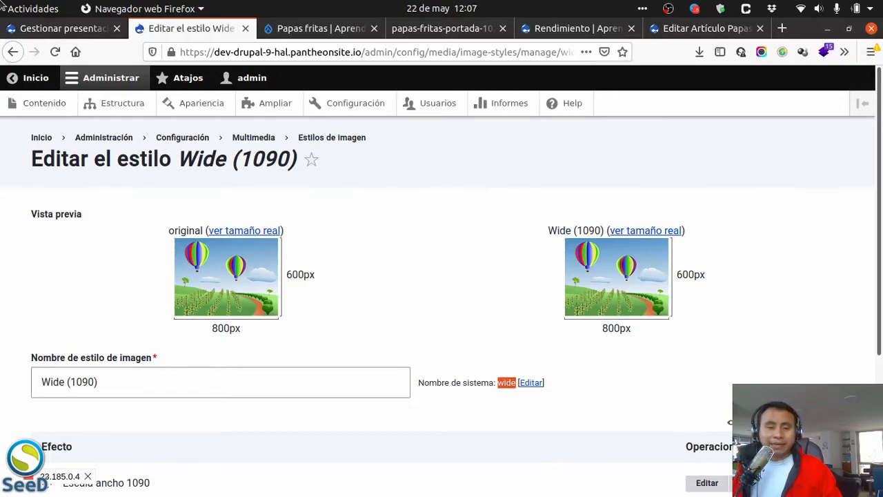
{"action": "mouse_move", "coordinate": [3, 6]}
{"action": "left_click", "coordinate": [225, 142]}
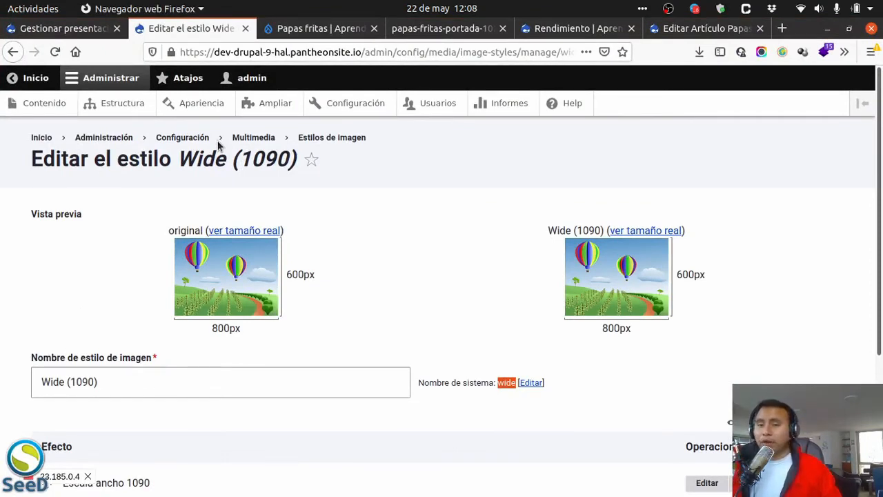
Review the papas-fritas-portada image's URL segment by segment, from the styles, wide and public folders to the dated folder and file name.
{"action": "left_click", "coordinate": [398, 28]}
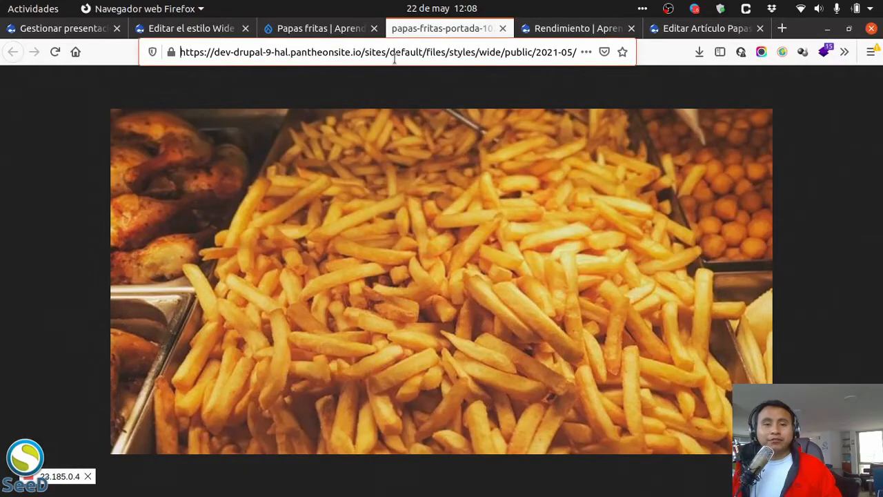
{"action": "left_click_drag", "start_coordinate": [395, 54], "coordinate": [591, 54]}
{"action": "left_click", "coordinate": [322, 52]}
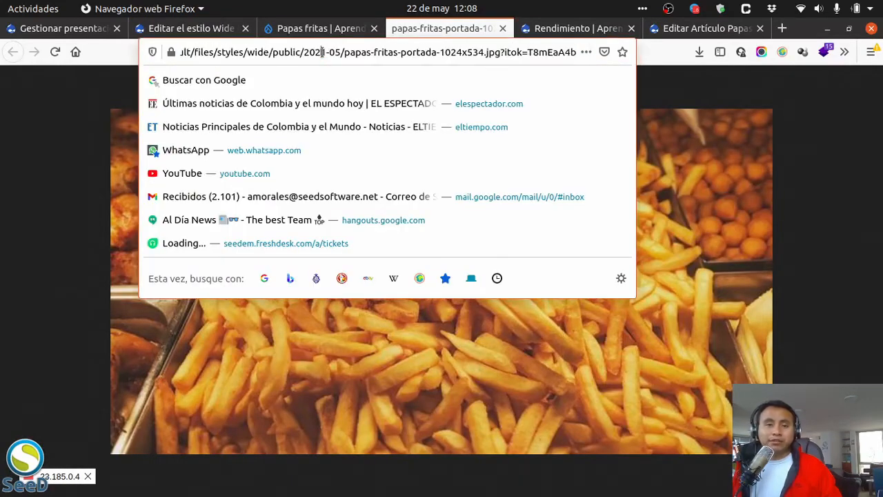
{"action": "double_click", "coordinate": [228, 52]}
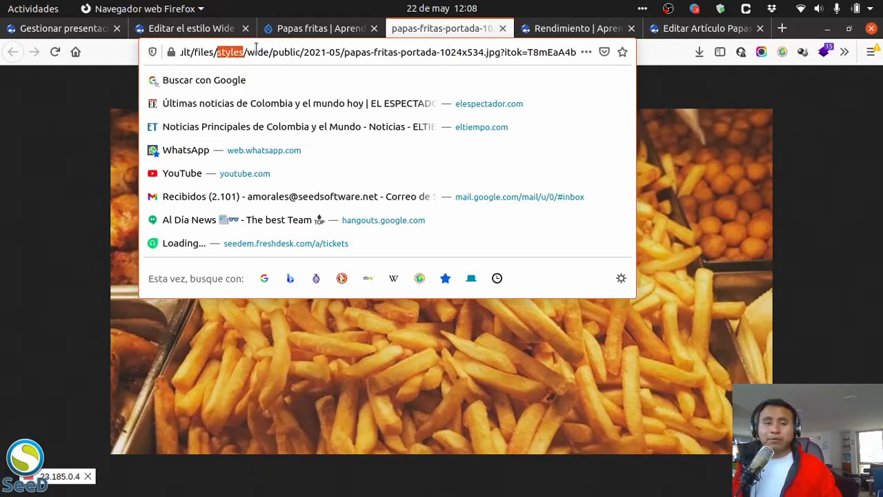
{"action": "left_click_drag", "start_coordinate": [256, 49], "coordinate": [506, 72]}
{"action": "left_click", "coordinate": [502, 56]}
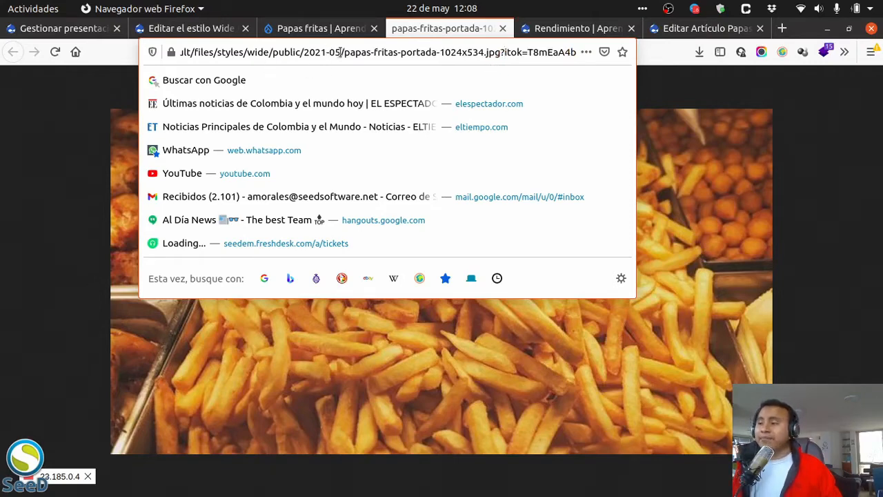
{"action": "double_click", "coordinate": [257, 51]}
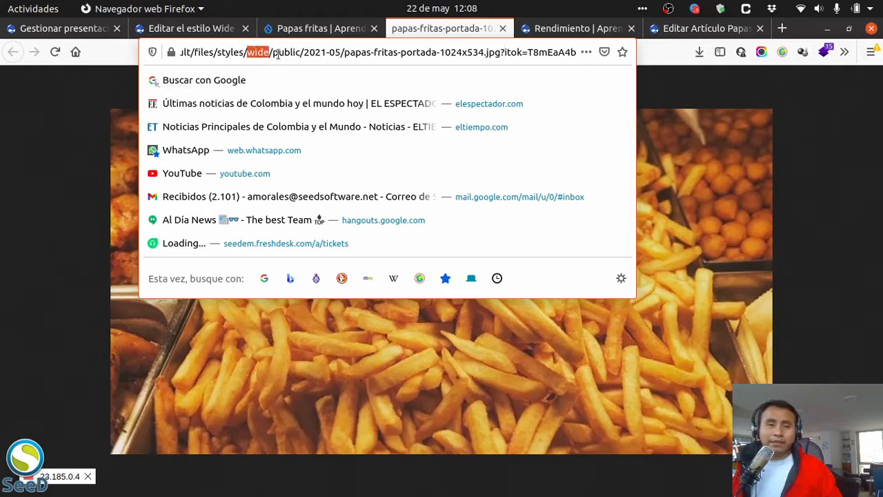
{"action": "double_click", "coordinate": [283, 52]}
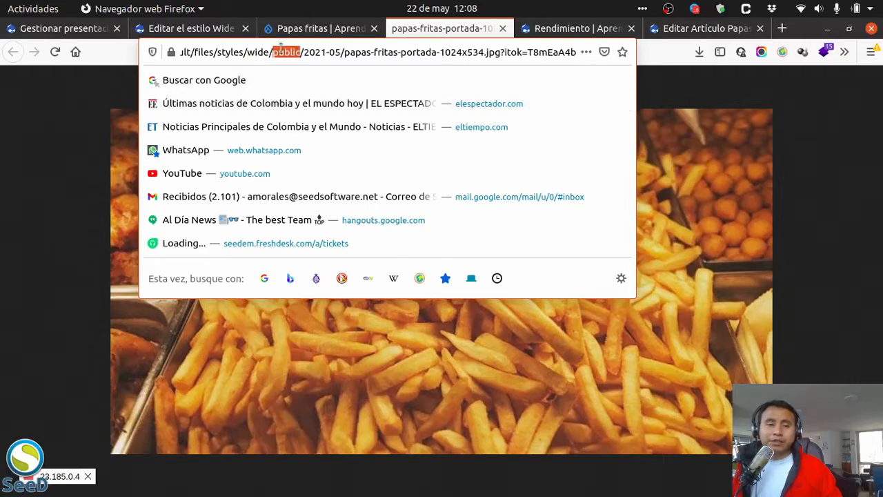
{"action": "left_click_drag", "start_coordinate": [304, 51], "coordinate": [538, 45]}
{"action": "left_click", "coordinate": [533, 46]}
{"action": "left_click_drag", "start_coordinate": [312, 60], "coordinate": [174, 48]}
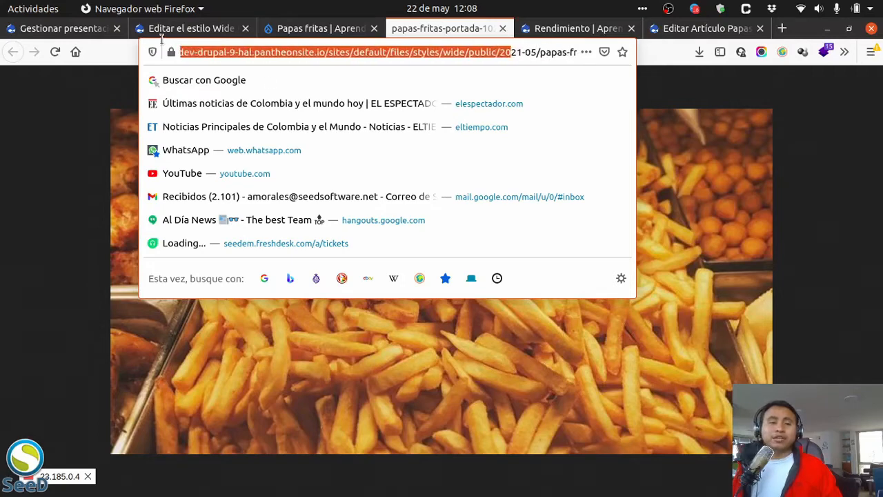
{"action": "left_click", "coordinate": [447, 54]}
Copy the full URL of the papas-fritas-portada image and open it in a new browser tab.
{"action": "triple_click", "coordinate": [457, 51]}
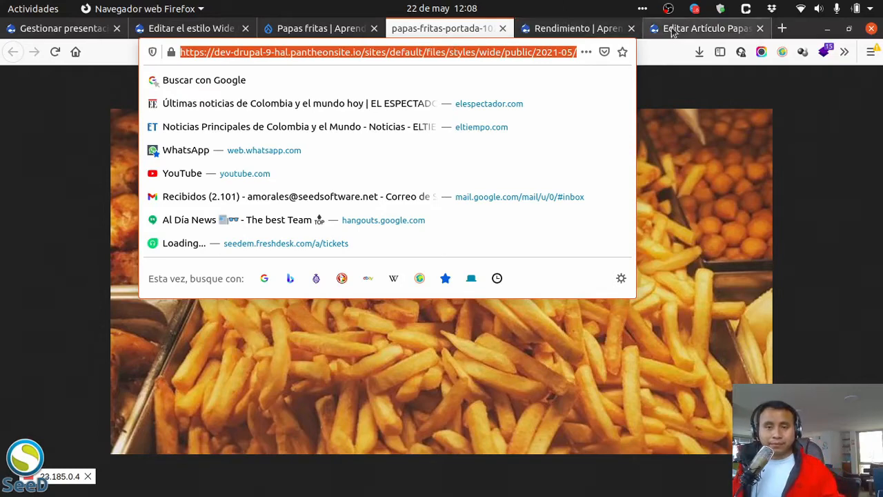
{"action": "left_click", "coordinate": [781, 28]}
{"action": "key", "text": "ctrl+v"}
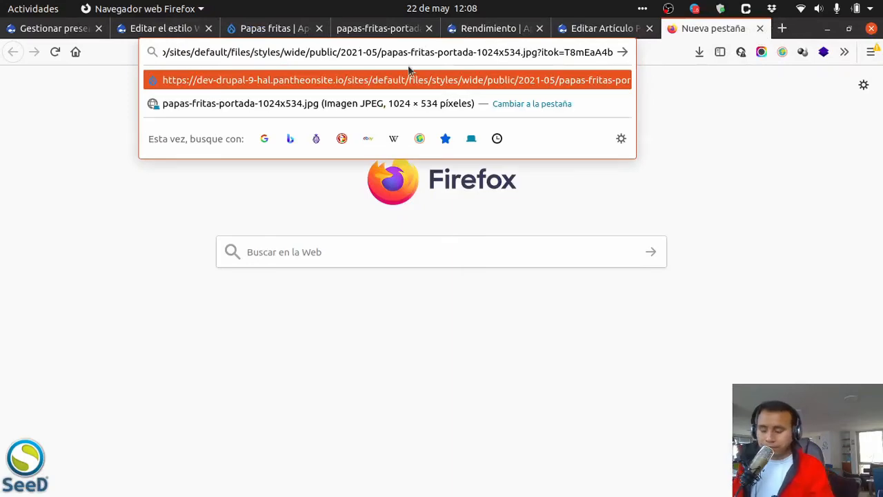
{"action": "key", "text": "Return"}
Remove the styles/wide/public segments from the papas-fritas-portada image's URL, keeping sites/default/files and the 2021-05 folder.
{"action": "left_click", "coordinate": [358, 51]}
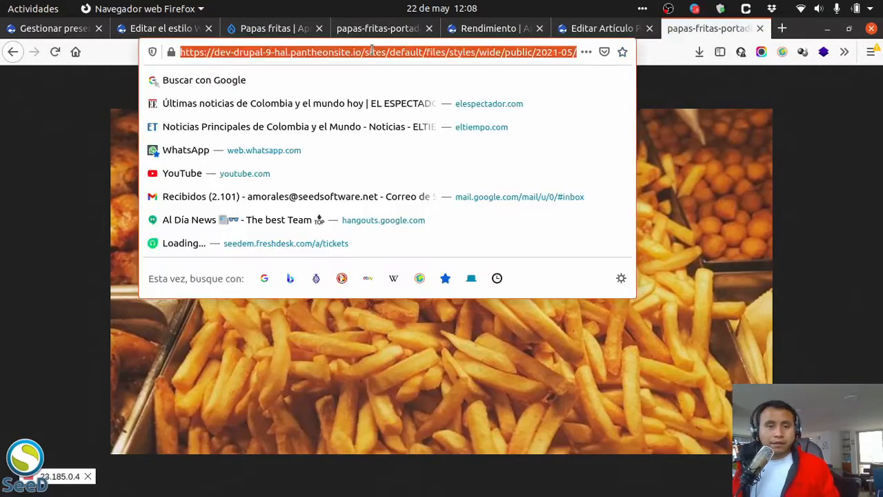
{"action": "left_click", "coordinate": [389, 51]}
{"action": "left_click_drag", "start_coordinate": [442, 51], "coordinate": [361, 52]}
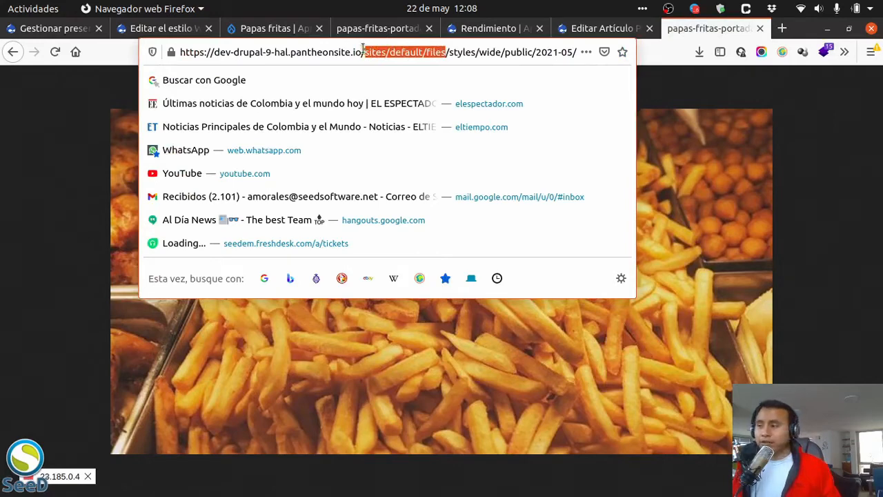
{"action": "left_click", "coordinate": [456, 49]}
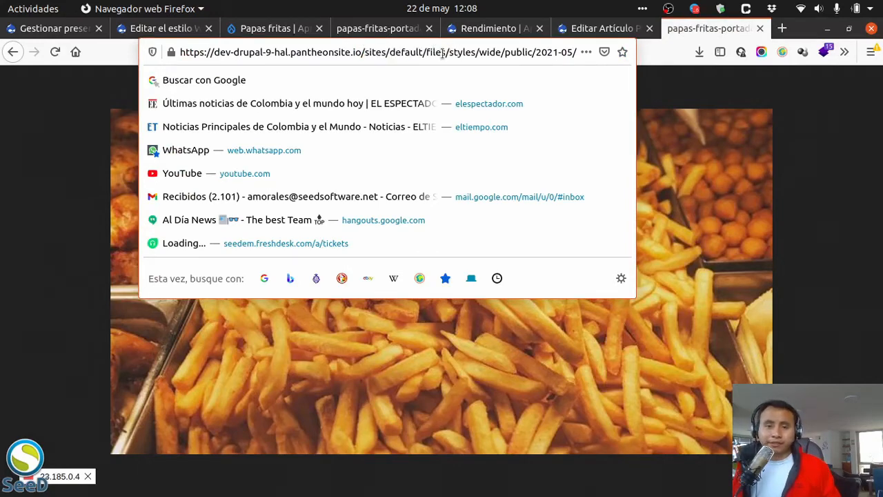
{"action": "left_click_drag", "start_coordinate": [449, 52], "coordinate": [385, 51]}
{"action": "left_click", "coordinate": [425, 51]}
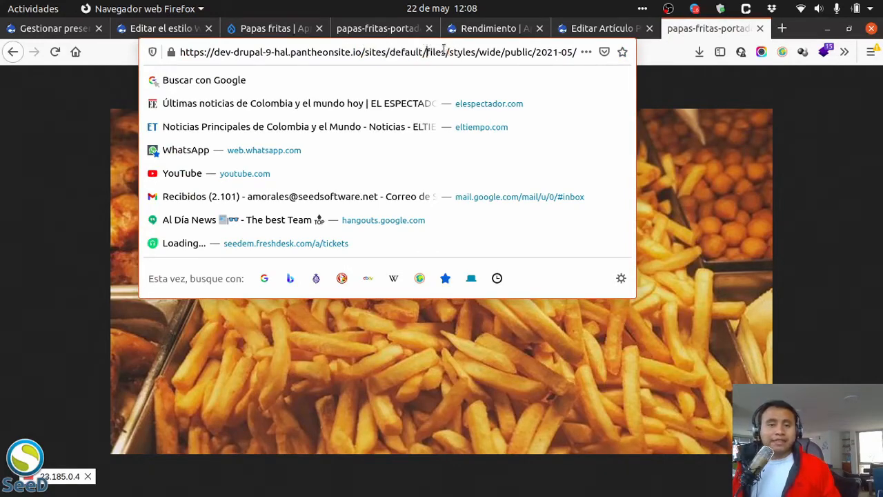
{"action": "left_click_drag", "start_coordinate": [448, 52], "coordinate": [532, 51]}
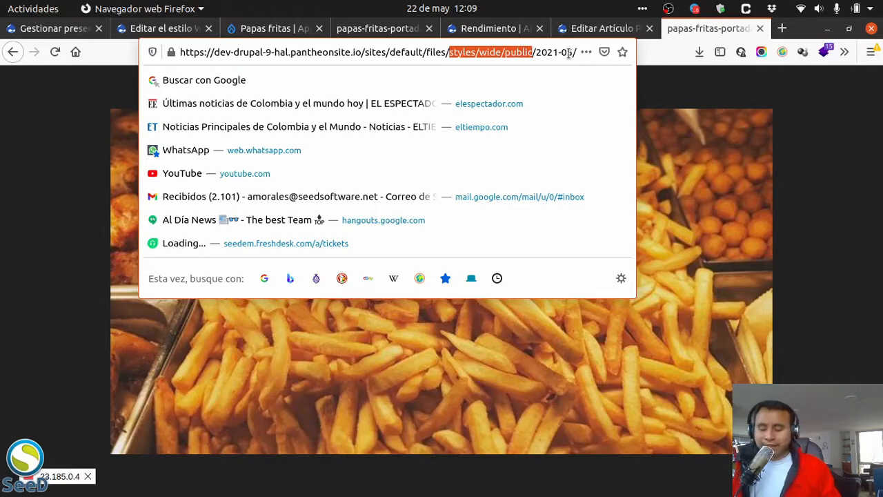
{"action": "key", "text": "BackSpace"}
{"action": "key", "text": "BackSpace"}
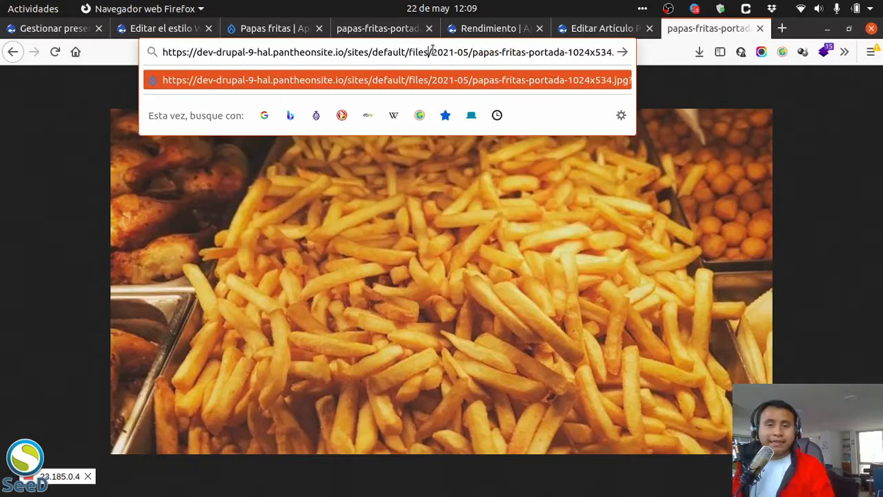
Strip the itok query string from the image's URL and load the original papas-fritas-portada-1024x534.jpg.
{"action": "left_click_drag", "start_coordinate": [431, 50], "coordinate": [668, 46]}
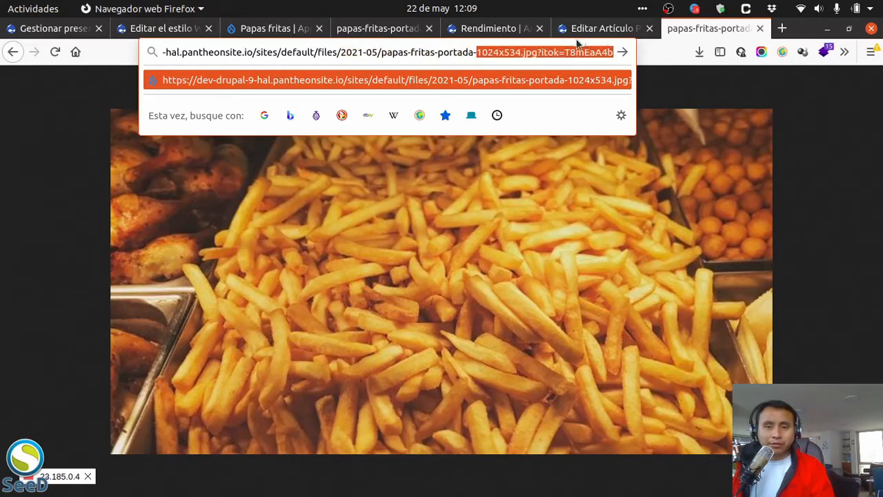
{"action": "left_click", "coordinate": [552, 51]}
{"action": "left_click_drag", "start_coordinate": [539, 49], "coordinate": [704, 48]}
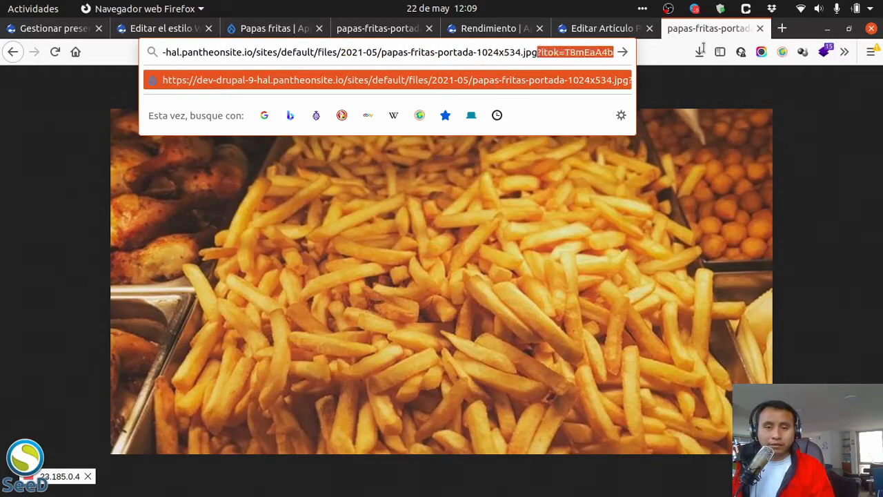
{"action": "key", "text": "BackSpace"}
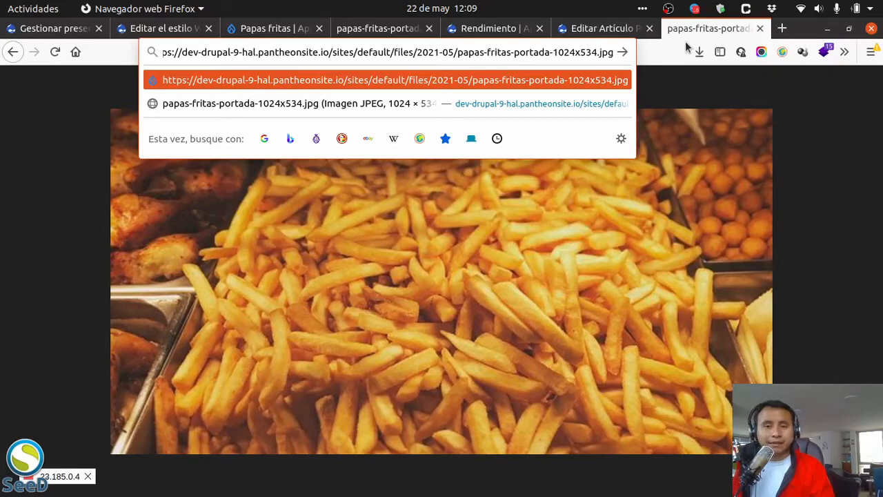
{"action": "key", "text": "Return"}
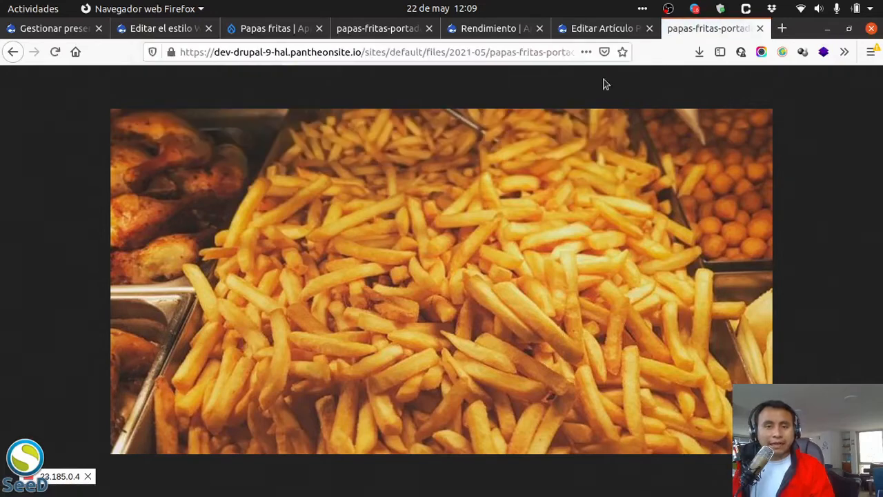
Inspect the original image's HTML element for its source path and dimensions, and close the developer tools.
{"action": "right_click", "coordinate": [512, 156]}
{"action": "left_click", "coordinate": [545, 266]}
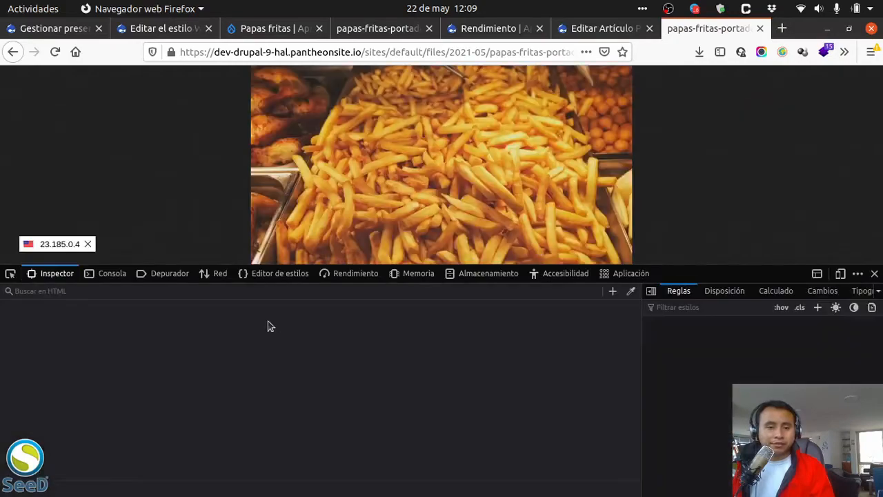
{"action": "left_click", "coordinate": [10, 273]}
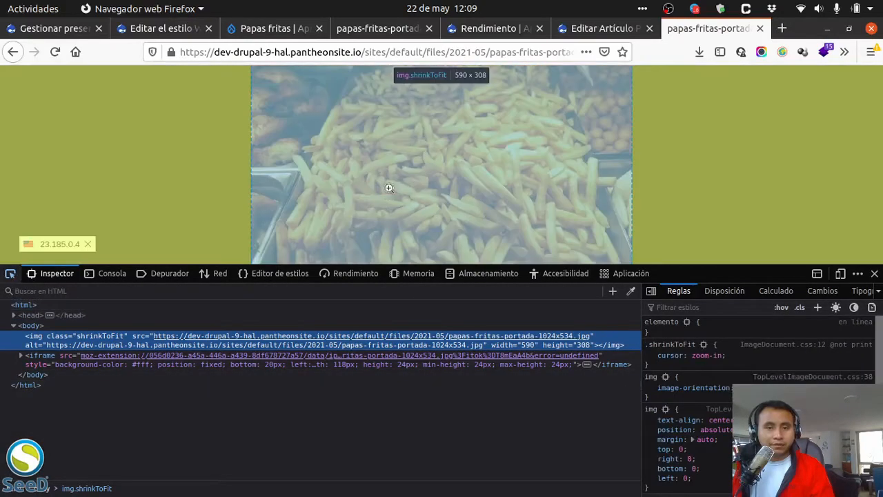
{"action": "mouse_move", "coordinate": [258, 338]}
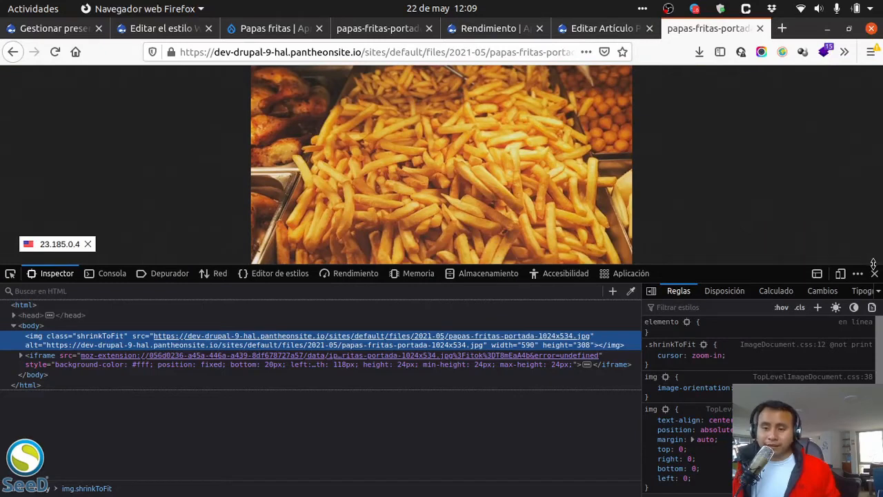
{"action": "left_click", "coordinate": [873, 273]}
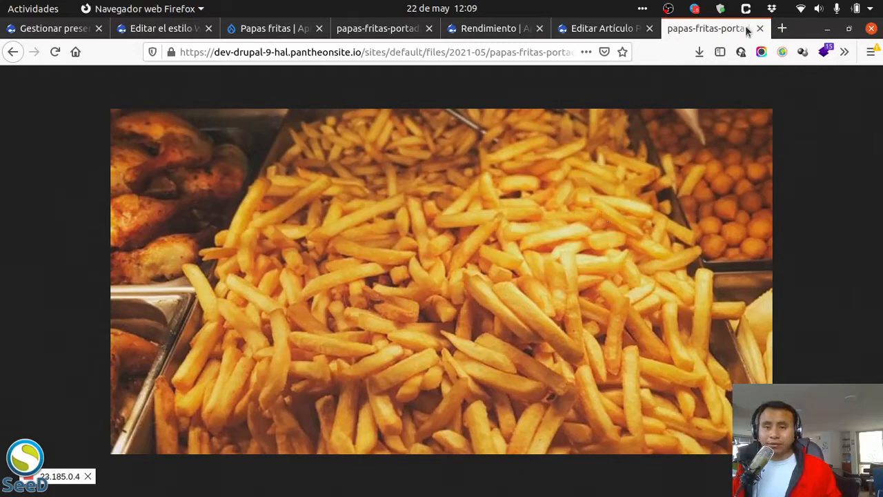
Close the original image and compare the wide segment in the styled image's URL with the medium segment in the Papas fritas article's image path.
{"action": "left_click", "coordinate": [760, 28]}
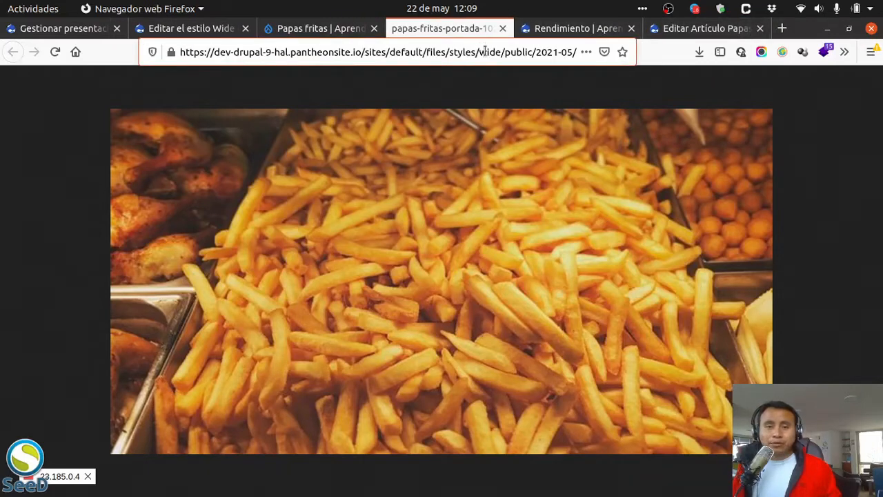
{"action": "left_click_drag", "start_coordinate": [479, 50], "coordinate": [604, 55]}
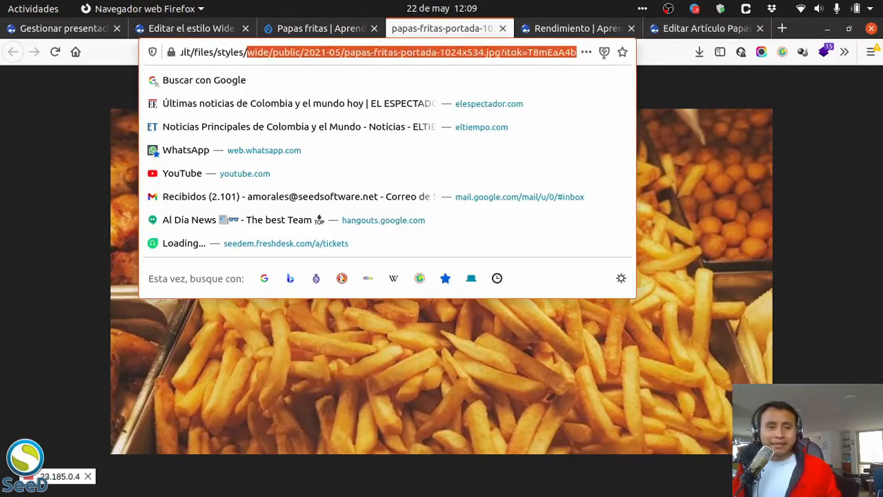
{"action": "left_click", "coordinate": [372, 53]}
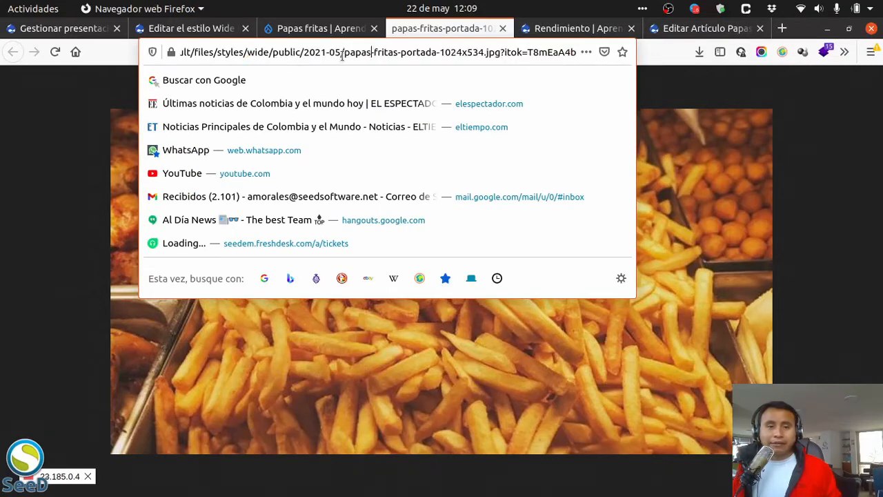
{"action": "double_click", "coordinate": [255, 53]}
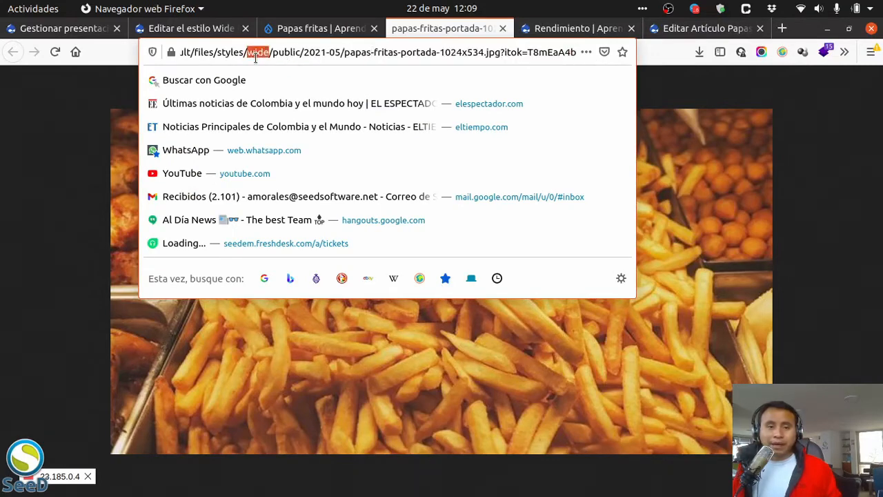
{"action": "left_click", "coordinate": [283, 29]}
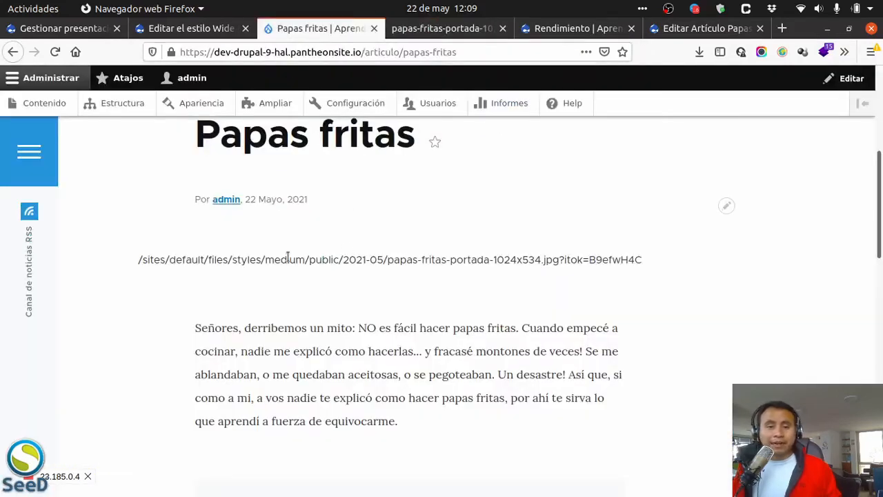
{"action": "left_click_drag", "start_coordinate": [274, 259], "coordinate": [302, 260]}
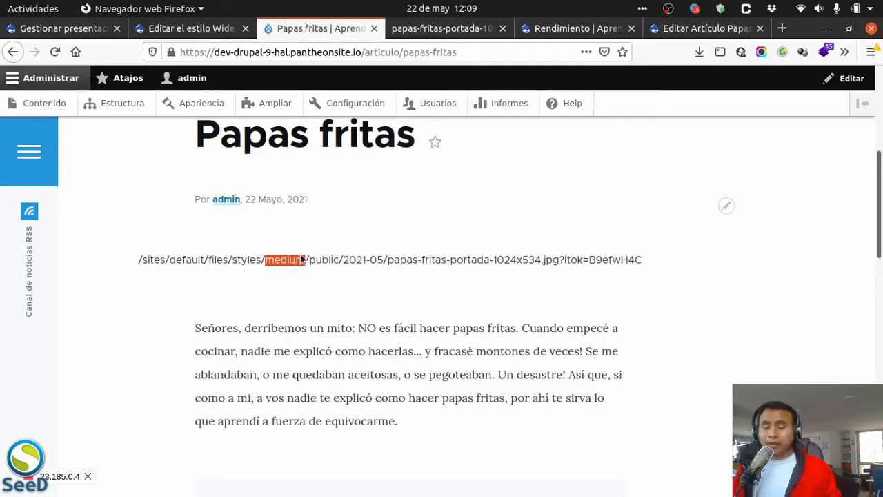
{"action": "left_click", "coordinate": [182, 29]}
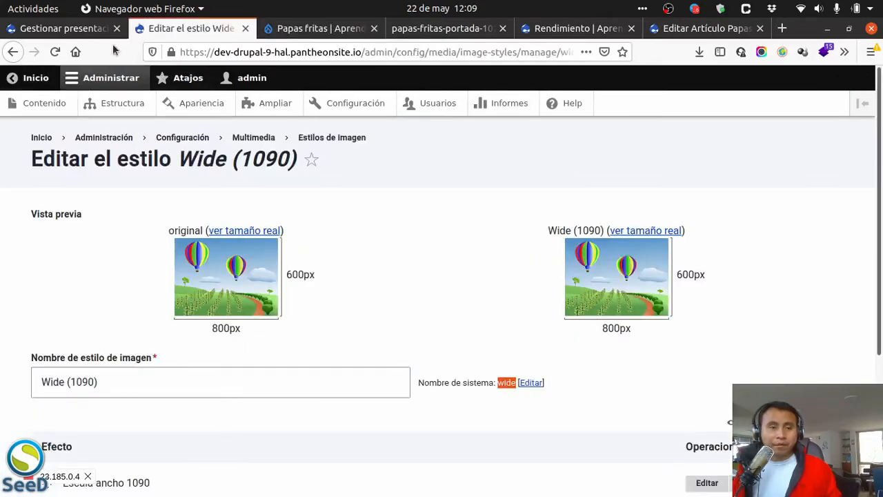
Set the Imagen field's format to Imagen in the Artículo display settings and save them.
{"action": "left_click", "coordinate": [62, 29]}
{"action": "scroll", "coordinate": [400, 258], "scroll_direction": "down", "scroll_amount": 5}
{"action": "scroll", "coordinate": [401, 258], "scroll_direction": "down", "scroll_amount": 2}
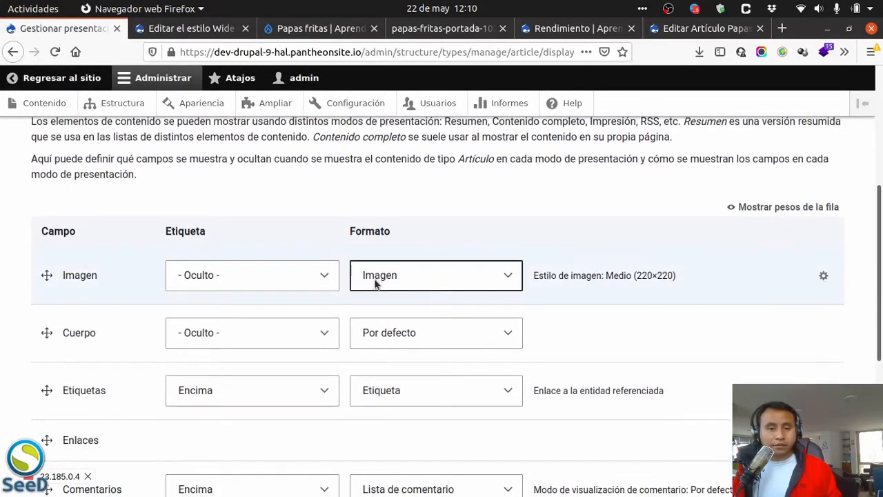
{"action": "scroll", "coordinate": [364, 286], "scroll_direction": "down", "scroll_amount": 7}
{"action": "left_click", "coordinate": [78, 456]}
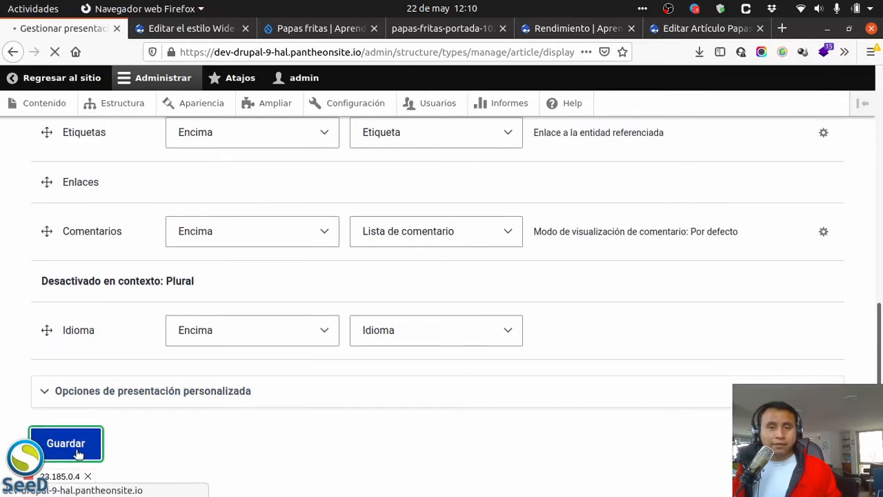
Clear all of the site's caches and reload the Papas fritas article.
{"action": "left_click", "coordinate": [561, 31]}
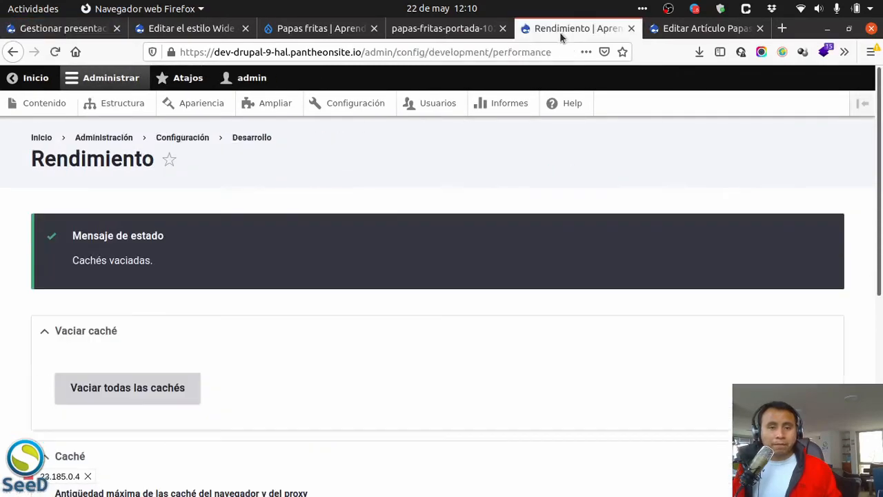
{"action": "left_click", "coordinate": [147, 378]}
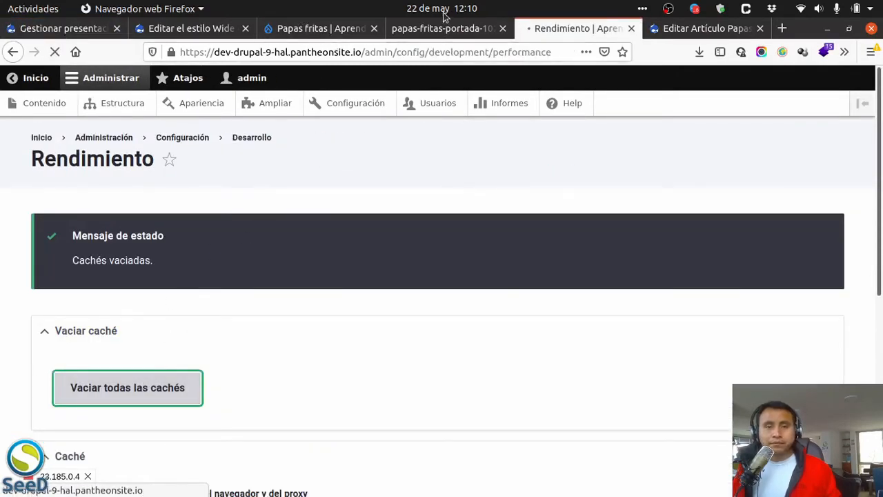
{"action": "left_click", "coordinate": [333, 31]}
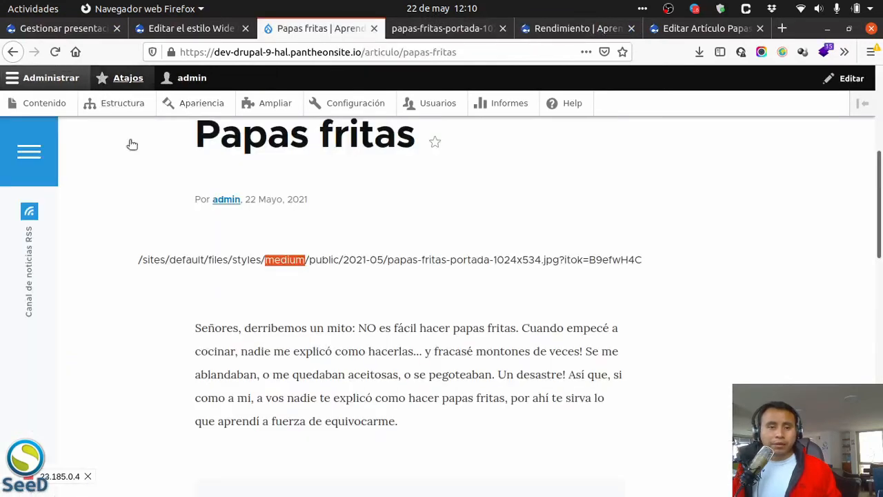
{"action": "key", "text": "F5"}
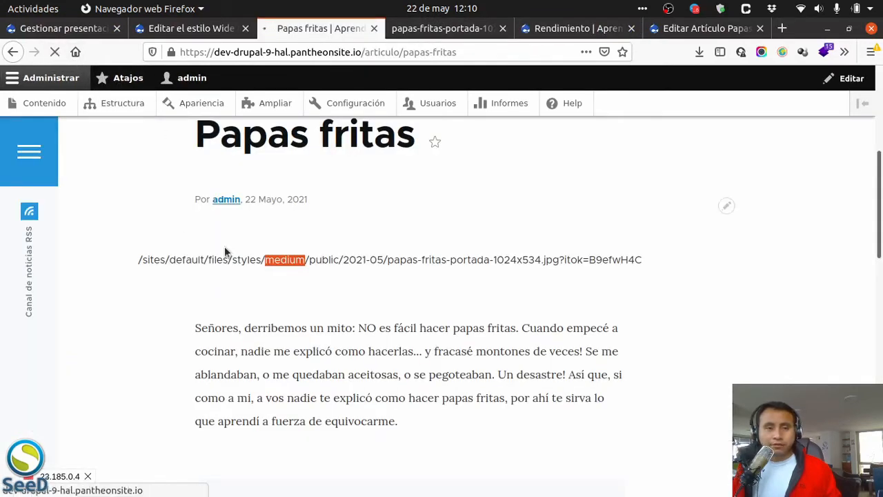
{"action": "scroll", "coordinate": [366, 269], "scroll_direction": "down", "scroll_amount": 3}
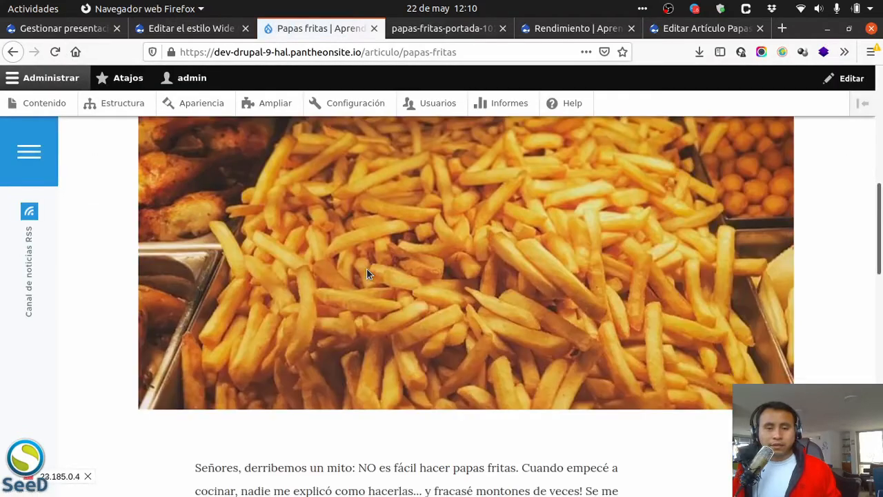
Inspect the Papas fritas article's image element to check the style folder in its source path and its dimensions.
{"action": "scroll", "coordinate": [364, 270], "scroll_direction": "up", "scroll_amount": 2}
{"action": "right_click", "coordinate": [359, 218]}
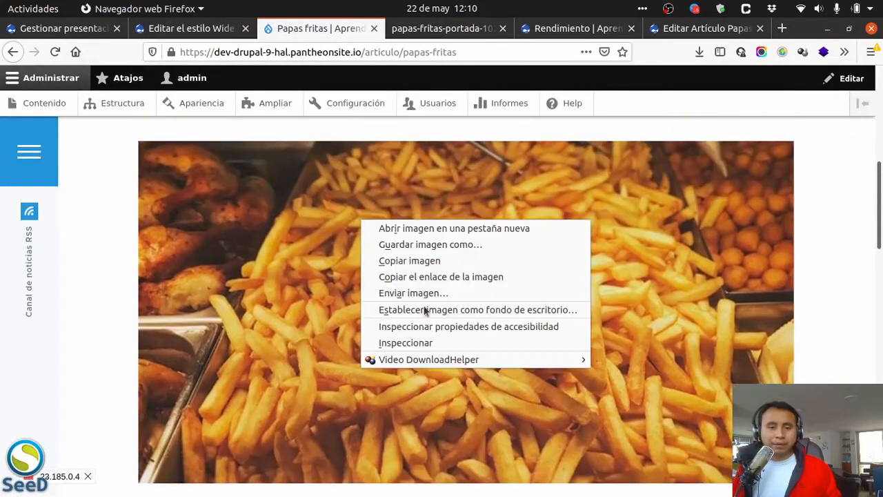
{"action": "left_click", "coordinate": [420, 343]}
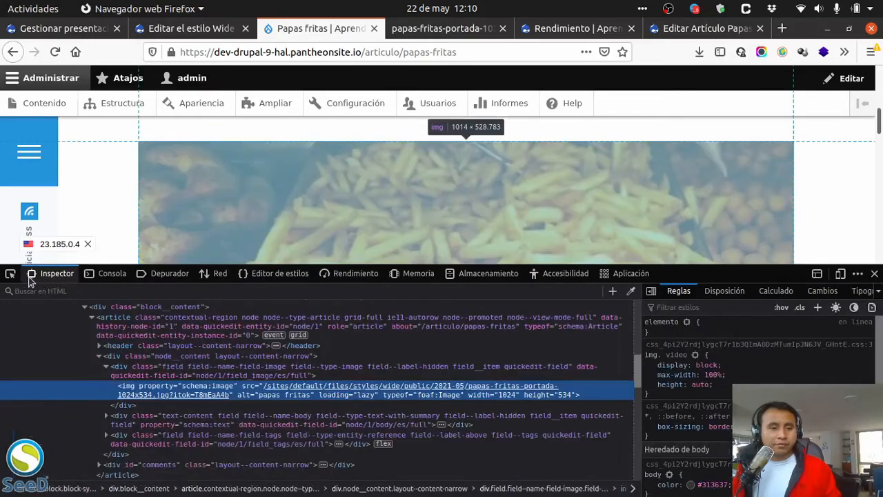
{"action": "left_click", "coordinate": [11, 273]}
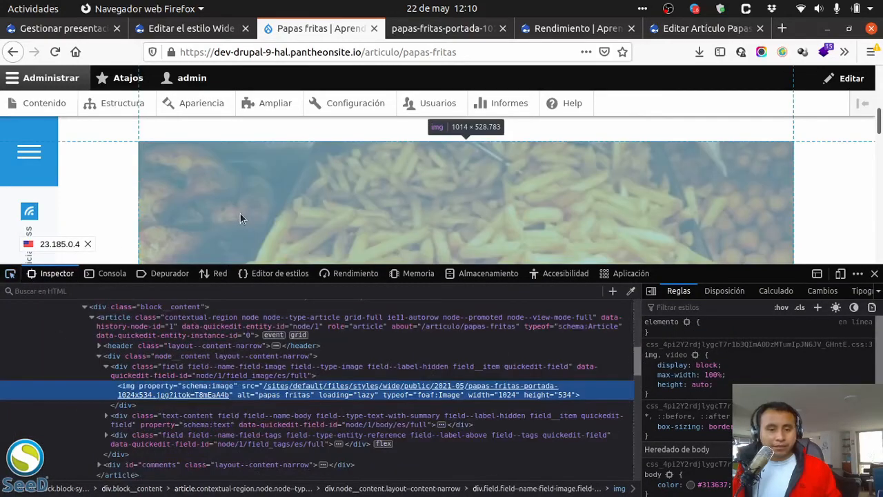
{"action": "left_click", "coordinate": [240, 219]}
{"action": "mouse_move", "coordinate": [409, 390]}
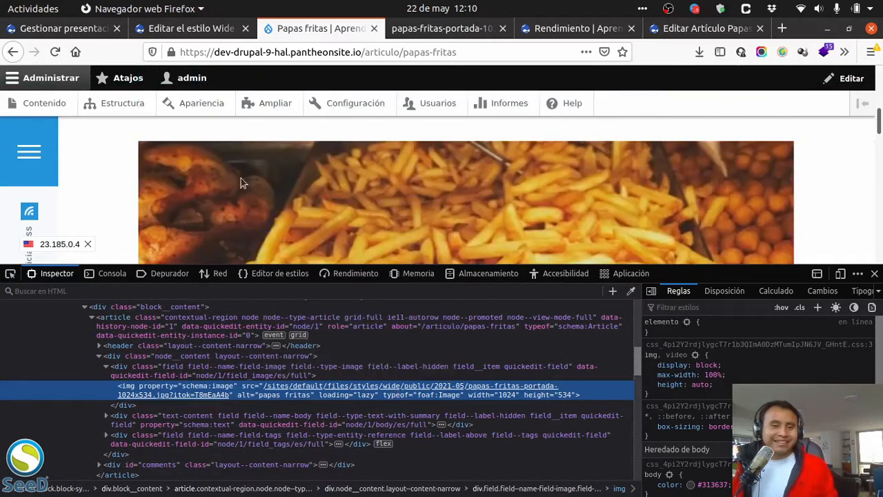
Reload the Papas fritas article to recheck its image, and return to the Wide (1090) image style's edit page.
{"action": "left_click", "coordinate": [54, 53]}
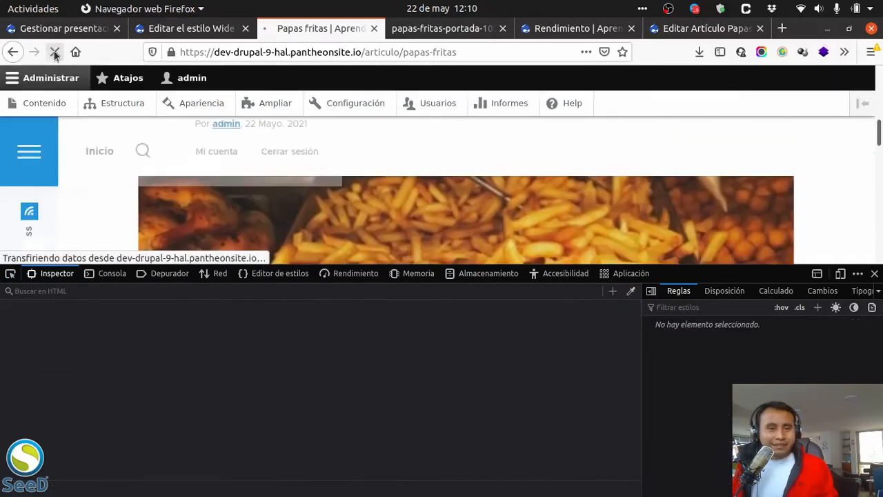
{"action": "left_click", "coordinate": [56, 52]}
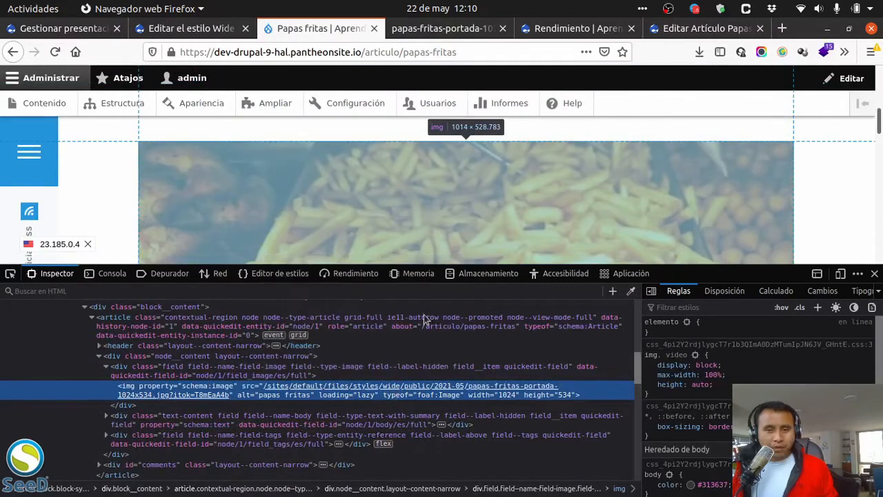
{"action": "left_click", "coordinate": [205, 30]}
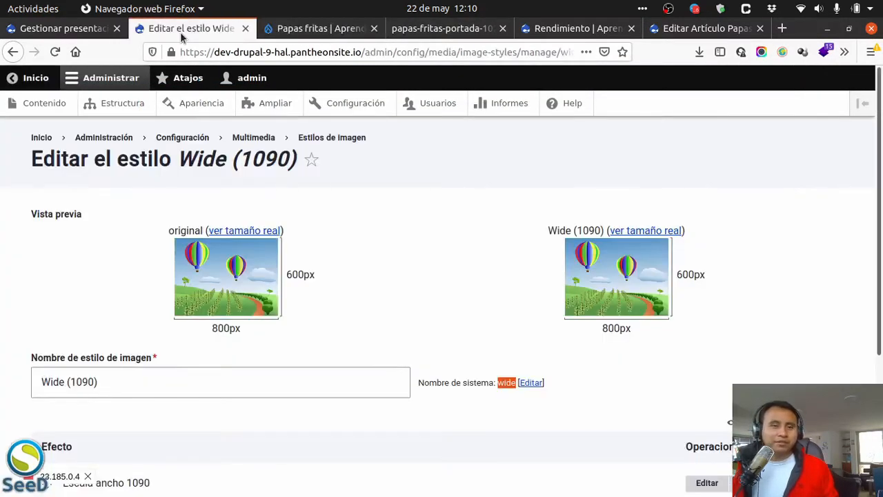
Set the Imagen field's format to URL de la imagen in the Artículo display settings and save them.
{"action": "left_click", "coordinate": [67, 30]}
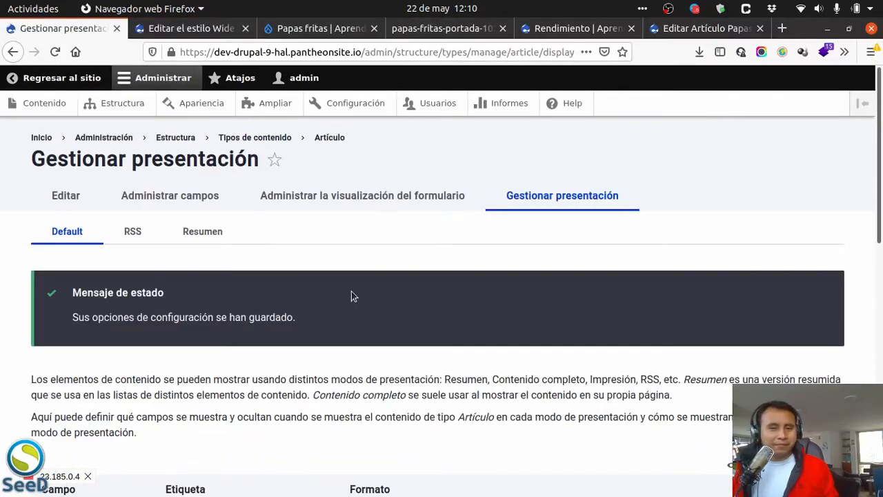
{"action": "scroll", "coordinate": [351, 296], "scroll_direction": "down", "scroll_amount": 5}
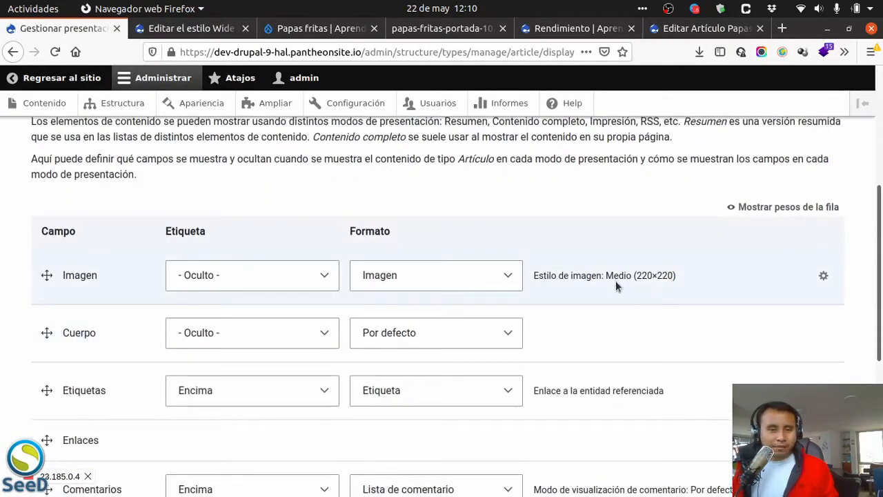
{"action": "left_click", "coordinate": [485, 282]}
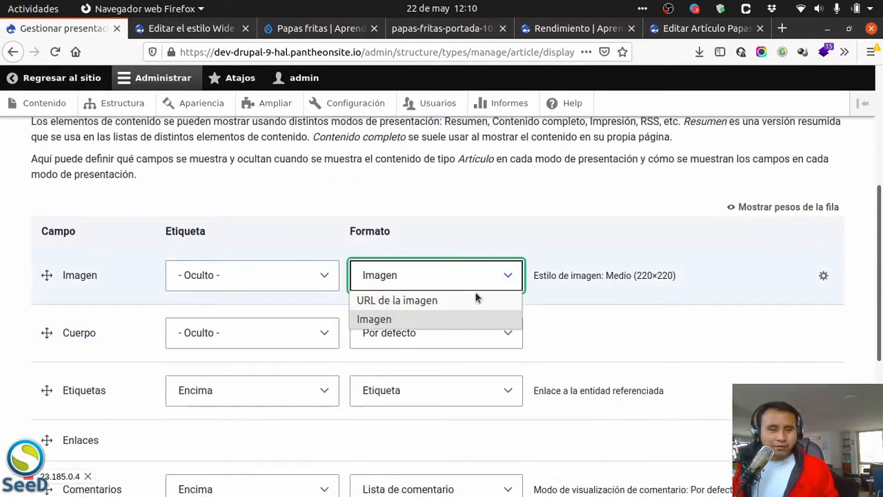
{"action": "left_click", "coordinate": [558, 211]}
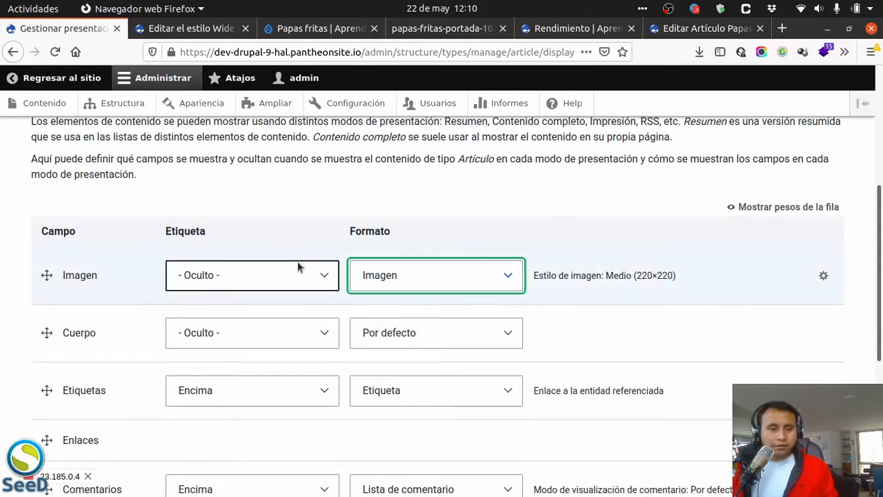
{"action": "left_click", "coordinate": [457, 281]}
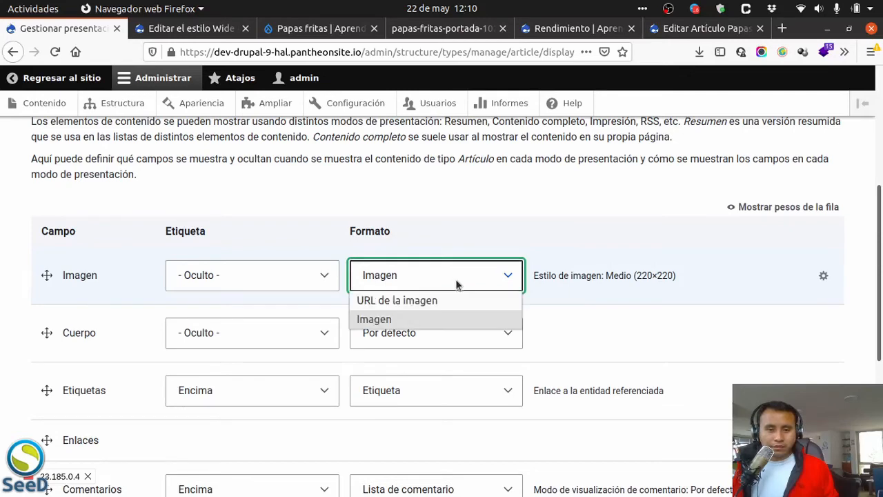
{"action": "left_click", "coordinate": [437, 299]}
{"action": "scroll", "coordinate": [486, 263], "scroll_direction": "down", "scroll_amount": 3}
{"action": "scroll", "coordinate": [540, 303], "scroll_direction": "up", "scroll_amount": 5}
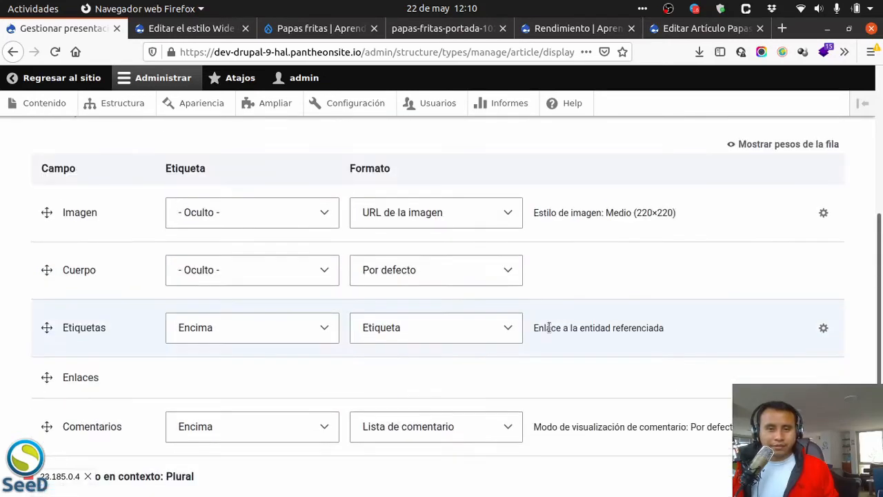
{"action": "scroll", "coordinate": [178, 422], "scroll_direction": "down", "scroll_amount": 3}
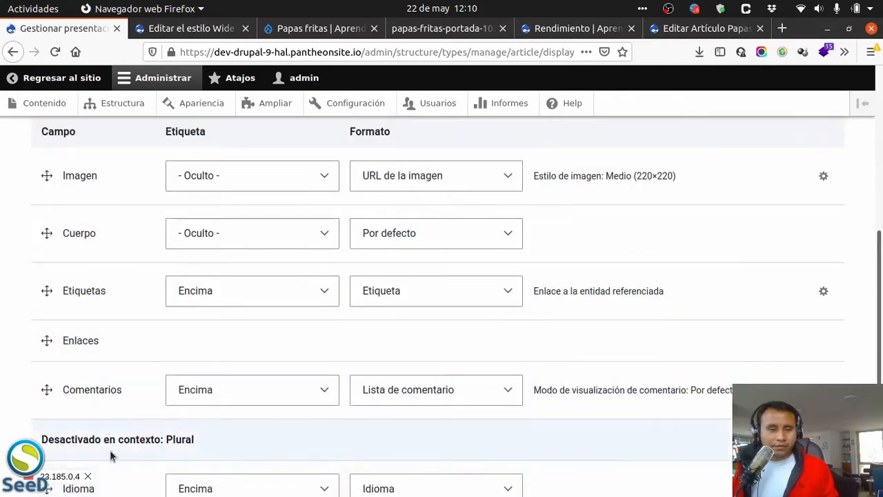
{"action": "scroll", "coordinate": [108, 453], "scroll_direction": "down", "scroll_amount": 3}
{"action": "left_click", "coordinate": [65, 454]}
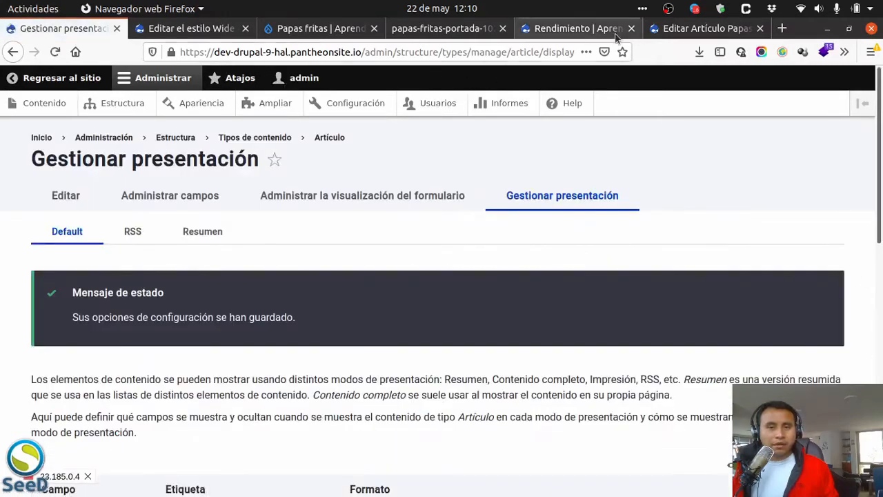
Return to the Papas fritas article, close its inspector, and reload the page to check how the Imagen field displays.
{"action": "left_click", "coordinate": [207, 27]}
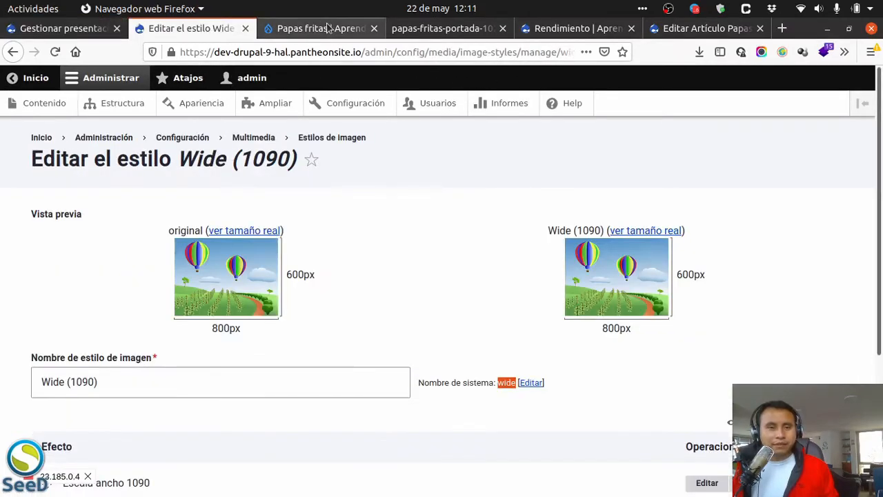
{"action": "left_click", "coordinate": [304, 29]}
{"action": "left_click", "coordinate": [455, 28]}
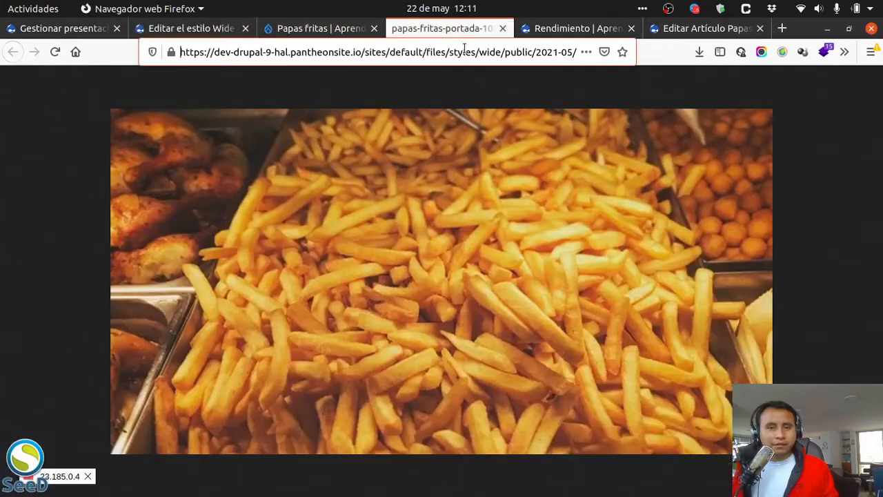
{"action": "left_click", "coordinate": [303, 29]}
{"action": "left_click", "coordinate": [217, 29]}
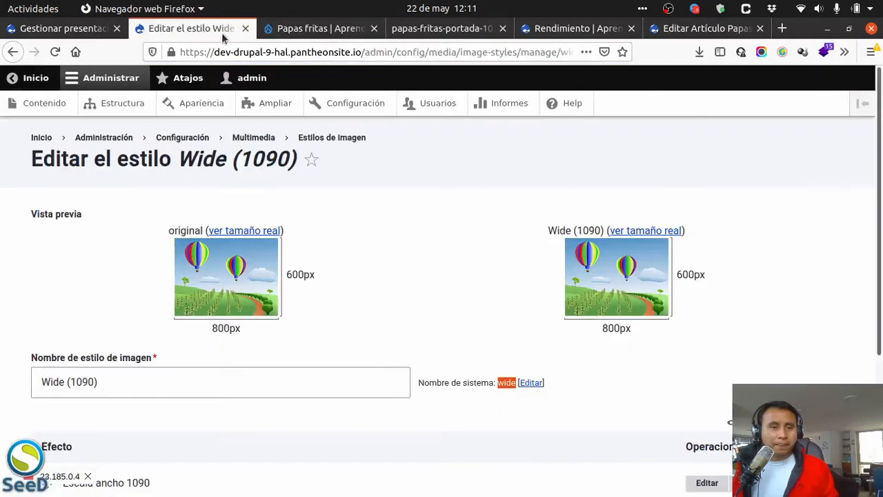
{"action": "left_click", "coordinate": [580, 29]}
{"action": "left_click", "coordinate": [678, 28]}
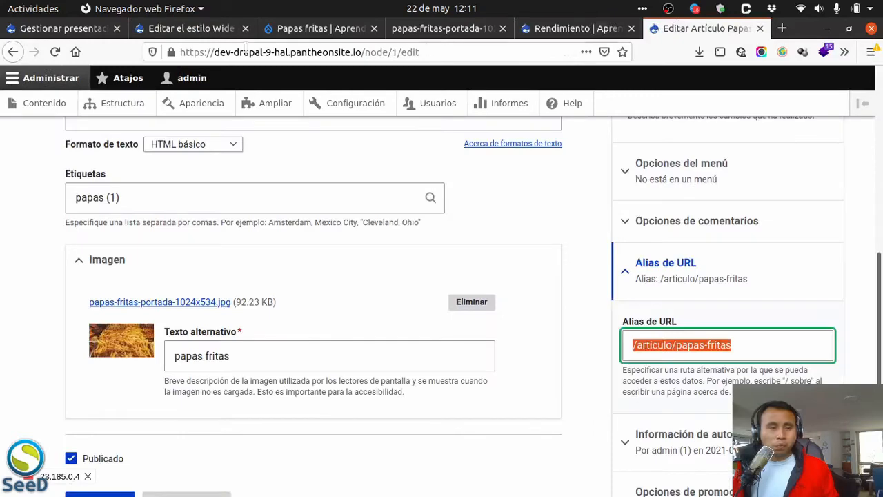
{"action": "left_click", "coordinate": [207, 28]}
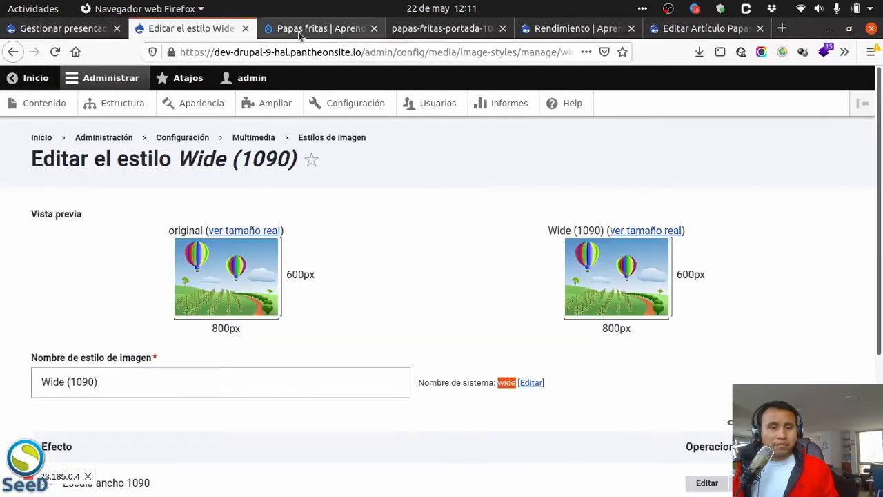
{"action": "left_click", "coordinate": [303, 29]}
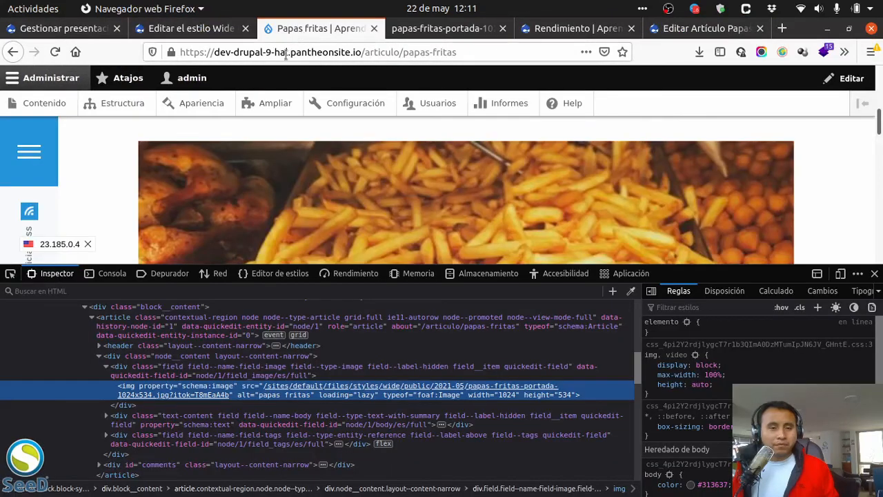
{"action": "left_click", "coordinate": [874, 273]}
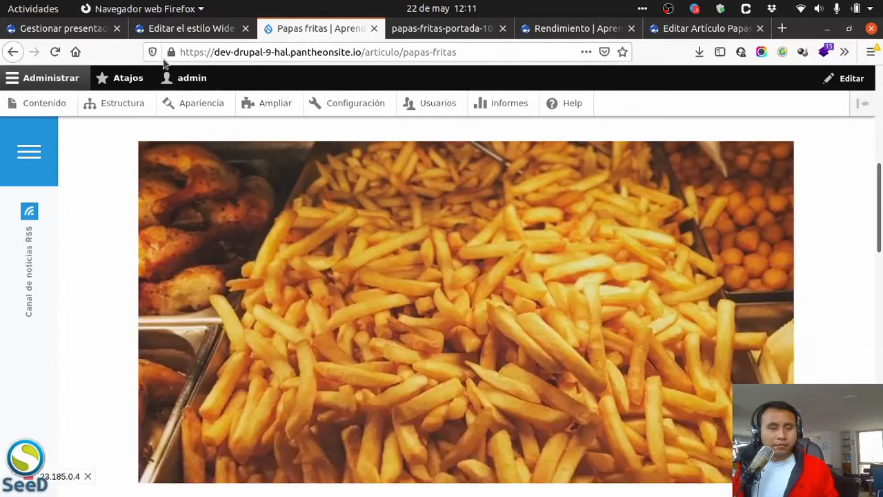
{"action": "left_click", "coordinate": [55, 51]}
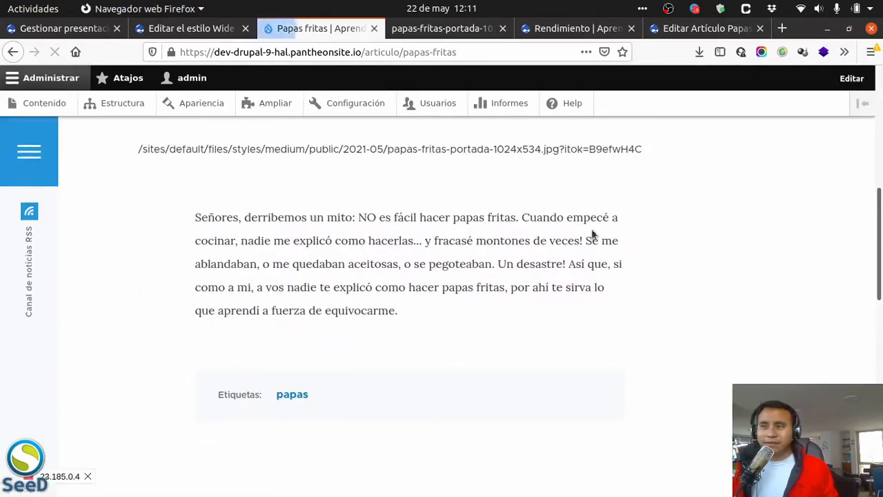
Copy the full image path displayed above the Papas fritas article's body text.
{"action": "triple_click", "coordinate": [298, 149]}
{"action": "right_click", "coordinate": [298, 149]}
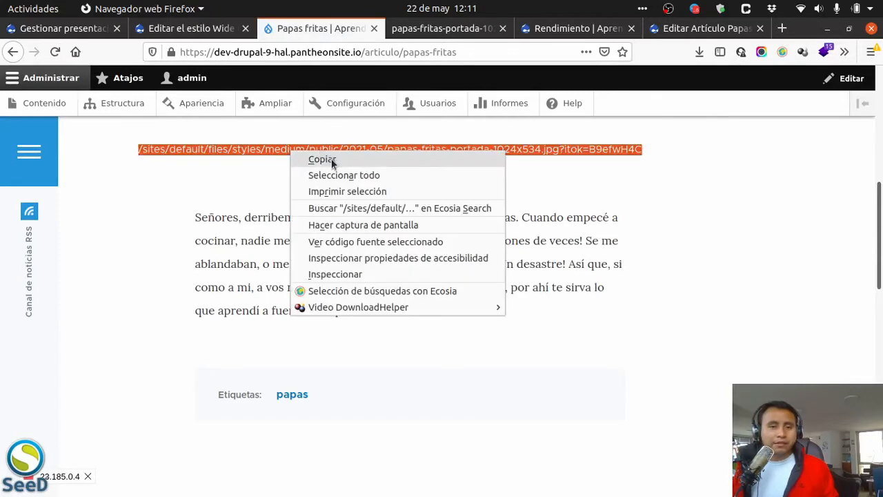
{"action": "left_click", "coordinate": [322, 159]}
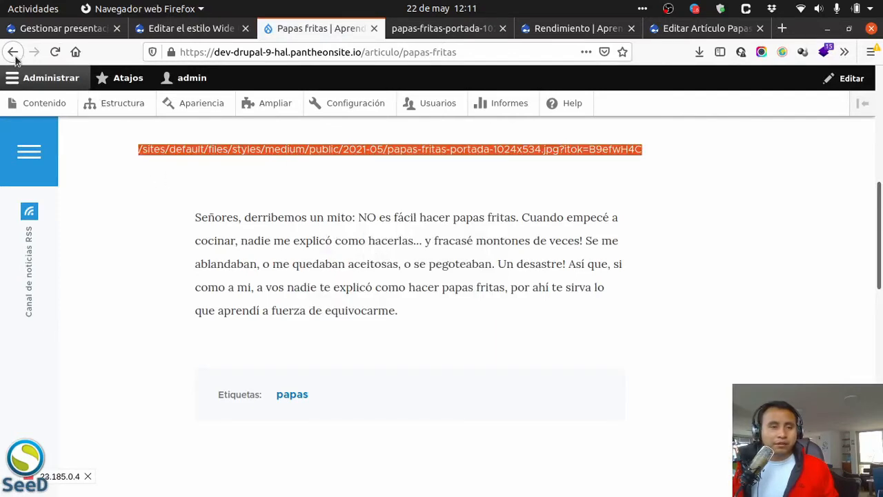
Set the Imagen field's format back to Imagen in the Artículo display settings and save them.
{"action": "left_click", "coordinate": [185, 28]}
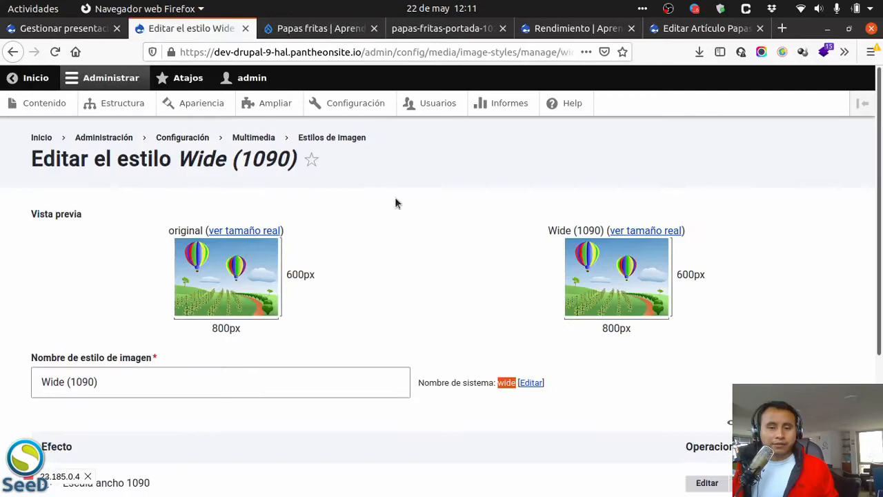
{"action": "left_click", "coordinate": [76, 32]}
{"action": "scroll", "coordinate": [587, 262], "scroll_direction": "down", "scroll_amount": 5}
{"action": "left_click", "coordinate": [502, 352]}
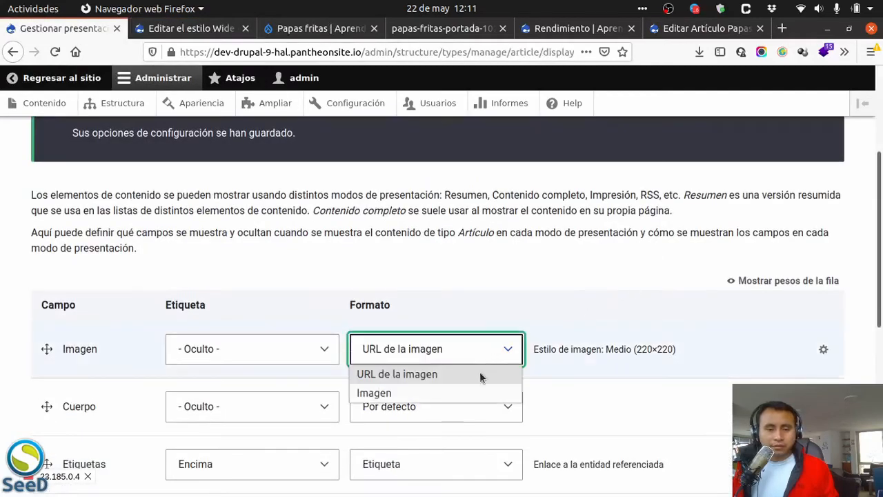
{"action": "left_click", "coordinate": [455, 393]}
{"action": "scroll", "coordinate": [565, 280], "scroll_direction": "down", "scroll_amount": 5}
{"action": "left_click", "coordinate": [59, 408]}
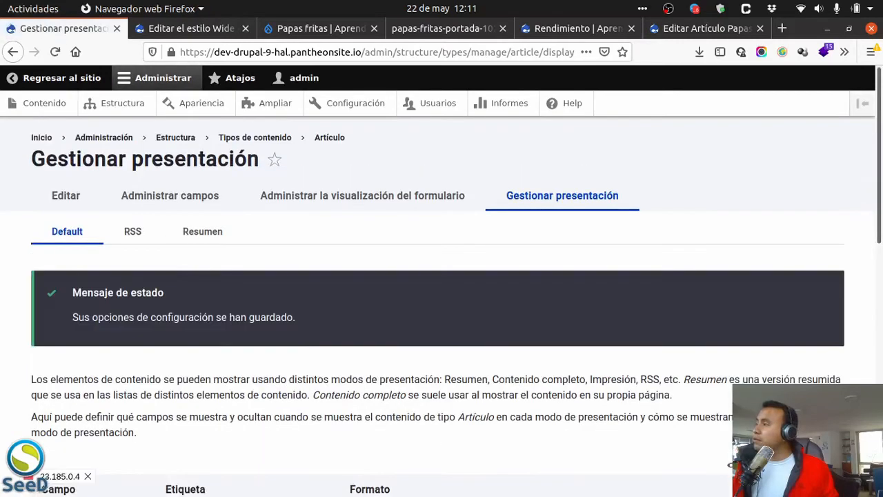
Review the Imagen field's format options without changing them, and save the Artículo display settings again.
{"action": "scroll", "coordinate": [333, 311], "scroll_direction": "down", "scroll_amount": 5}
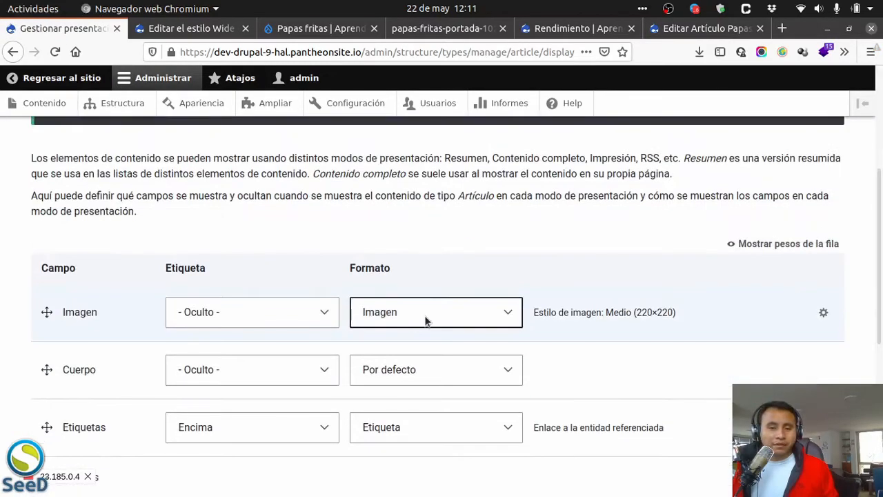
{"action": "left_click", "coordinate": [426, 321]}
{"action": "left_click", "coordinate": [471, 238]}
{"action": "scroll", "coordinate": [578, 256], "scroll_direction": "down", "scroll_amount": 4}
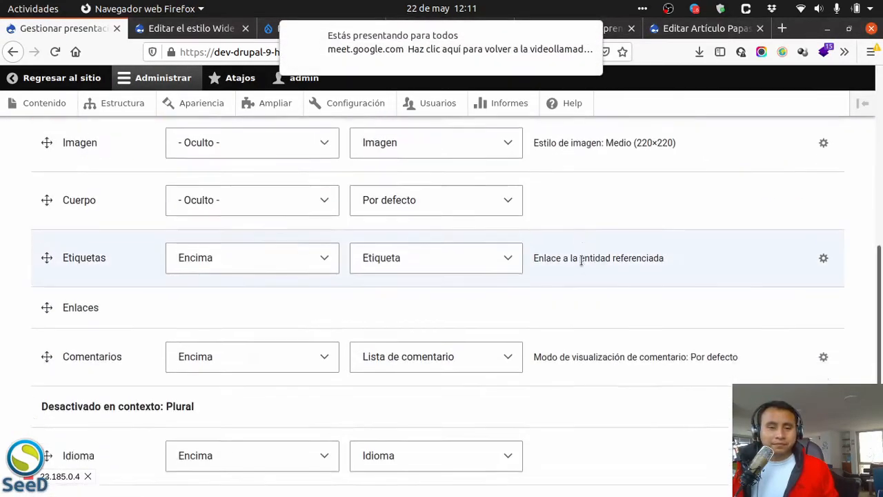
{"action": "scroll", "coordinate": [582, 260], "scroll_direction": "down", "scroll_amount": 4}
{"action": "left_click", "coordinate": [64, 408]}
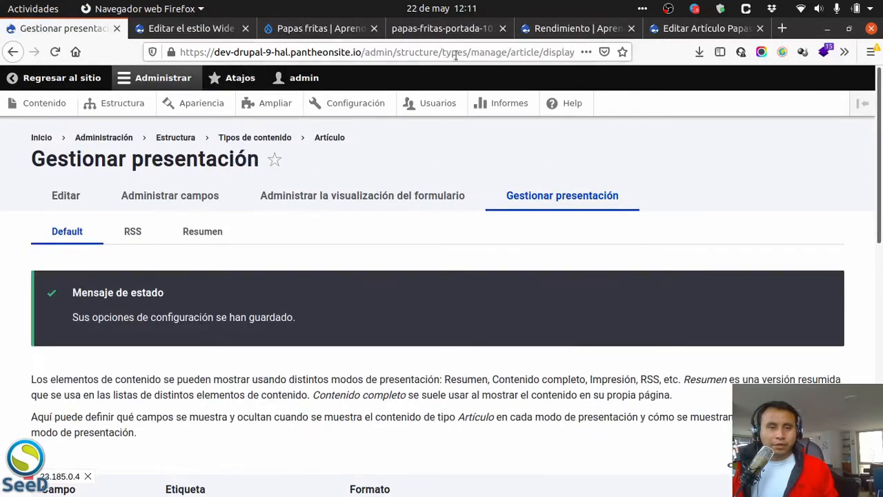
Reload the Papas fritas article to check its image display, and select the page's address.
{"action": "left_click", "coordinate": [283, 31]}
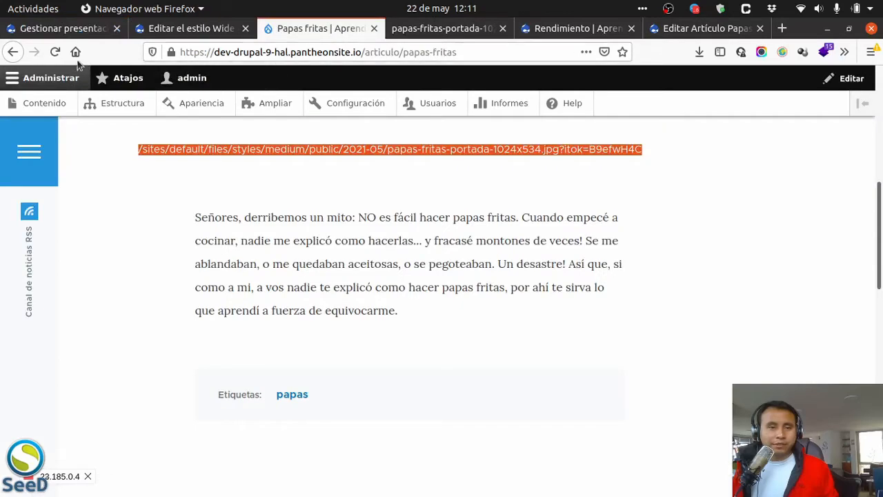
{"action": "left_click", "coordinate": [57, 53]}
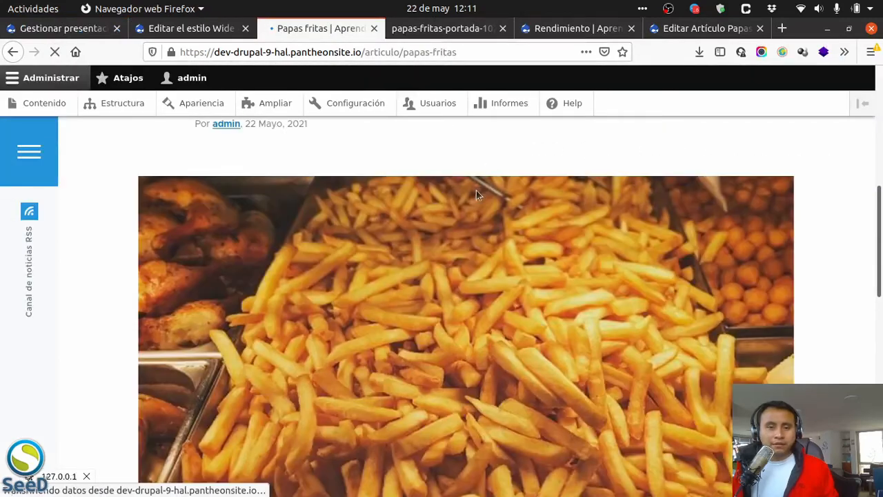
{"action": "left_click", "coordinate": [335, 53]}
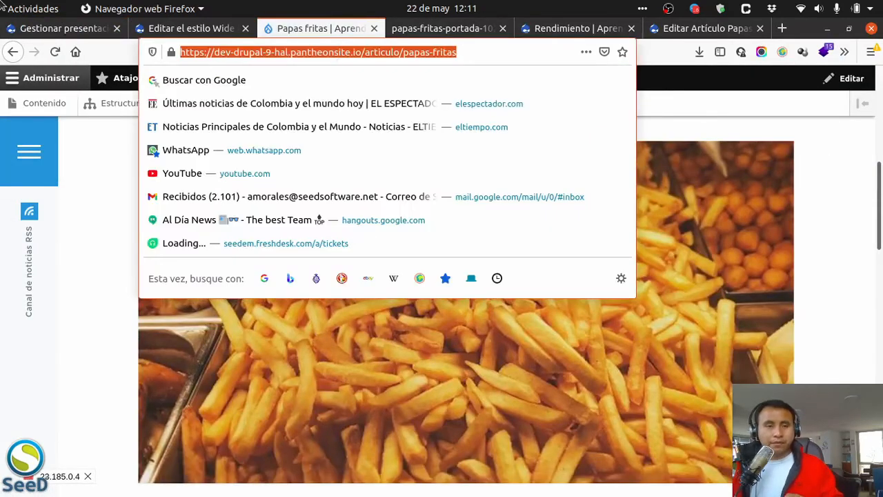
Switch to the private Firefox window and open the Papas fritas article from the search results to view its image.
{"action": "mouse_move", "coordinate": [2, 5]}
{"action": "left_click", "coordinate": [504, 147]}
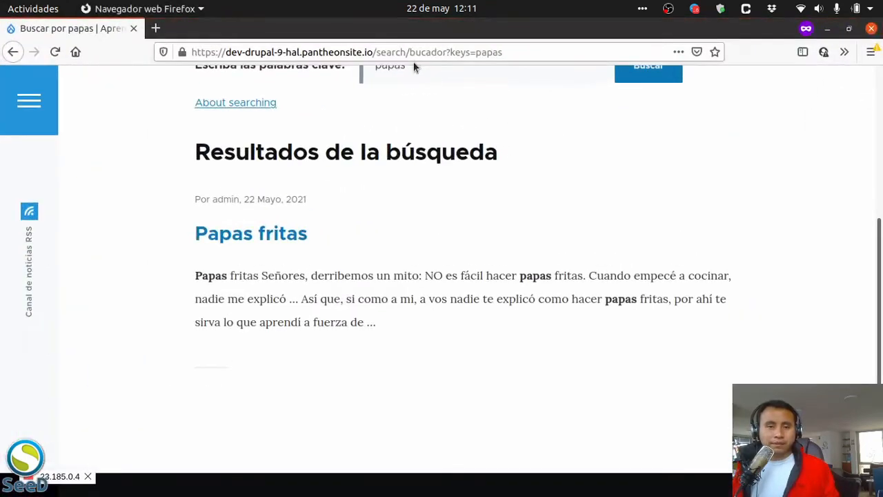
{"action": "left_click", "coordinate": [252, 234]}
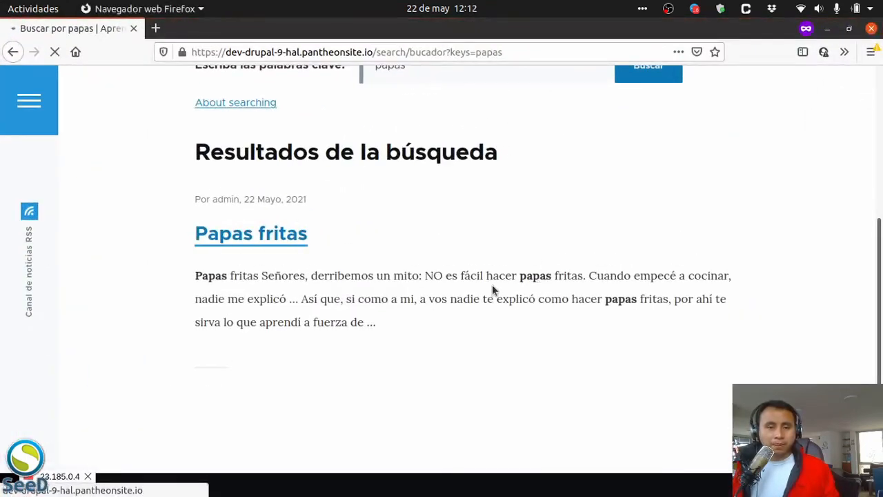
{"action": "scroll", "coordinate": [491, 284], "scroll_direction": "down", "scroll_amount": 5}
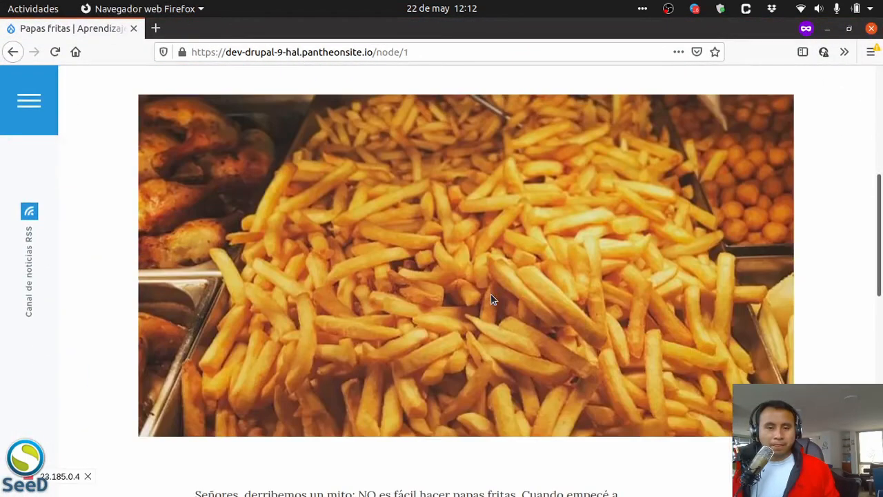
{"action": "scroll", "coordinate": [489, 276], "scroll_direction": "up", "scroll_amount": 2}
Open the article's image in a new tab to check the style folder in its URL, close it, and return to the logged-in Firefox window.
{"action": "right_click", "coordinate": [485, 258]}
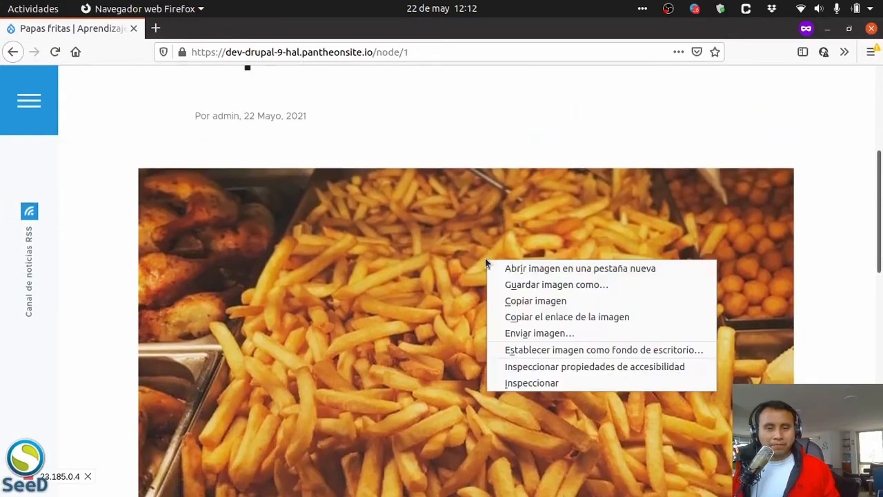
{"action": "left_click", "coordinate": [583, 269]}
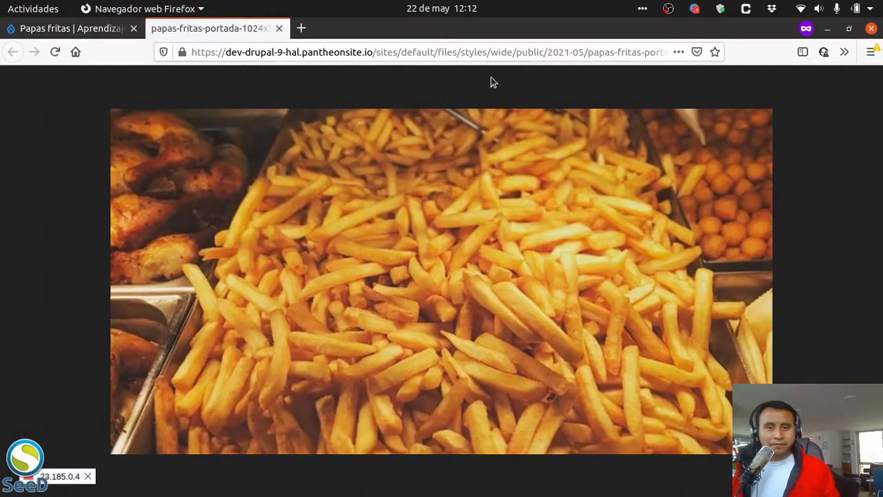
{"action": "left_click", "coordinate": [502, 53]}
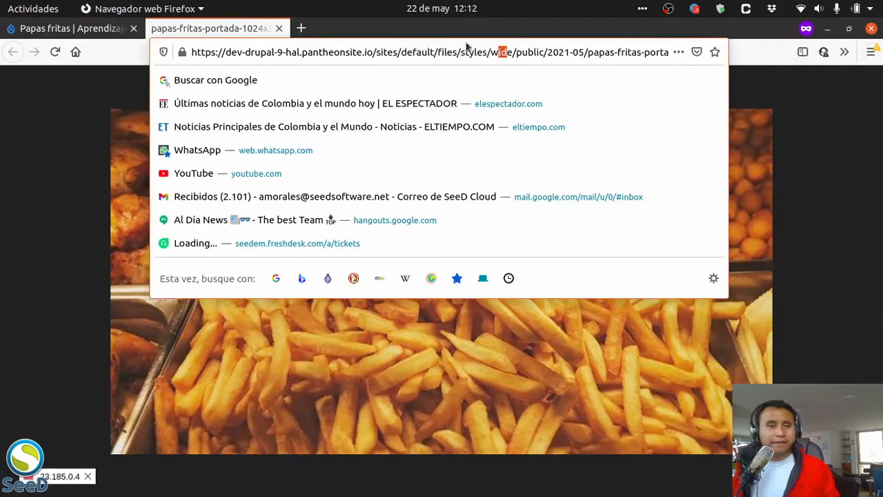
{"action": "left_click", "coordinate": [278, 30]}
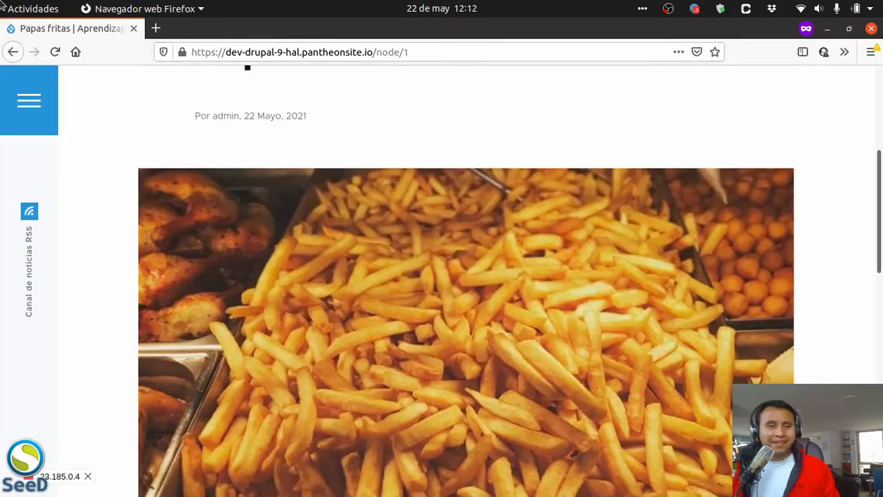
{"action": "mouse_move", "coordinate": [3, 4]}
{"action": "left_click", "coordinate": [238, 173]}
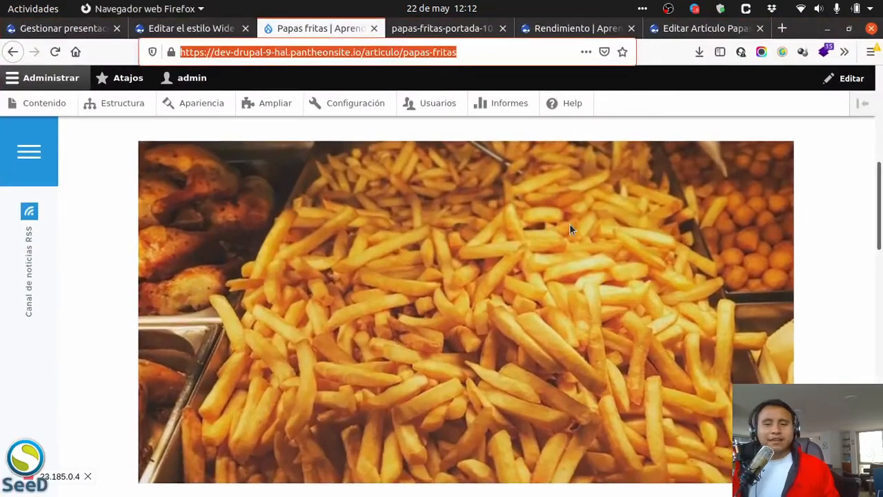
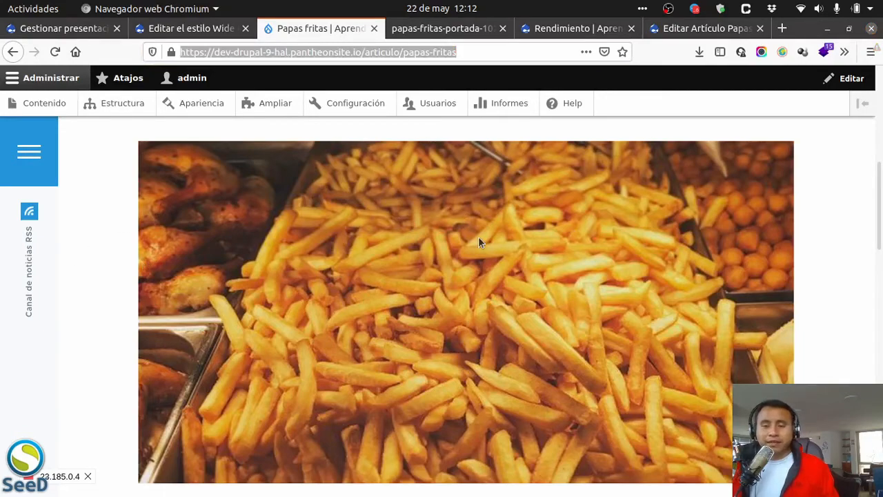
{"action": "scroll", "coordinate": [478, 237], "scroll_direction": "down", "scroll_amount": 4}
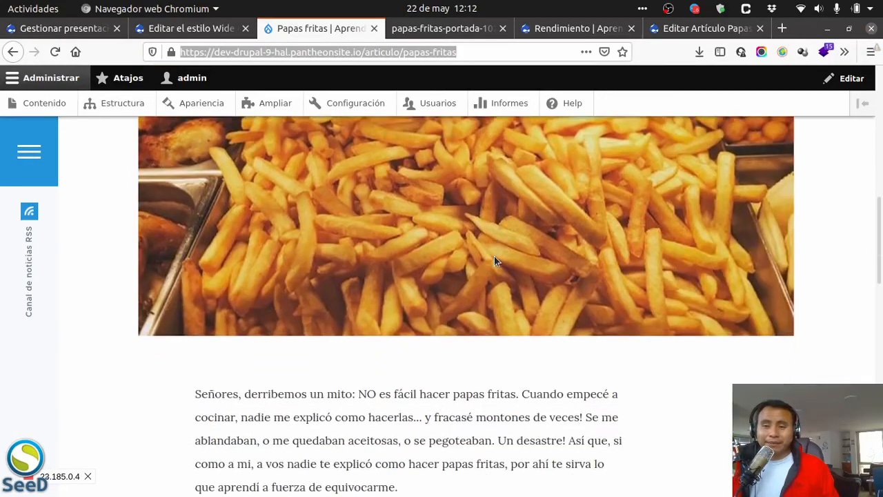
{"action": "scroll", "coordinate": [493, 256], "scroll_direction": "up", "scroll_amount": 4}
{"action": "scroll", "coordinate": [493, 266], "scroll_direction": "up", "scroll_amount": 3}
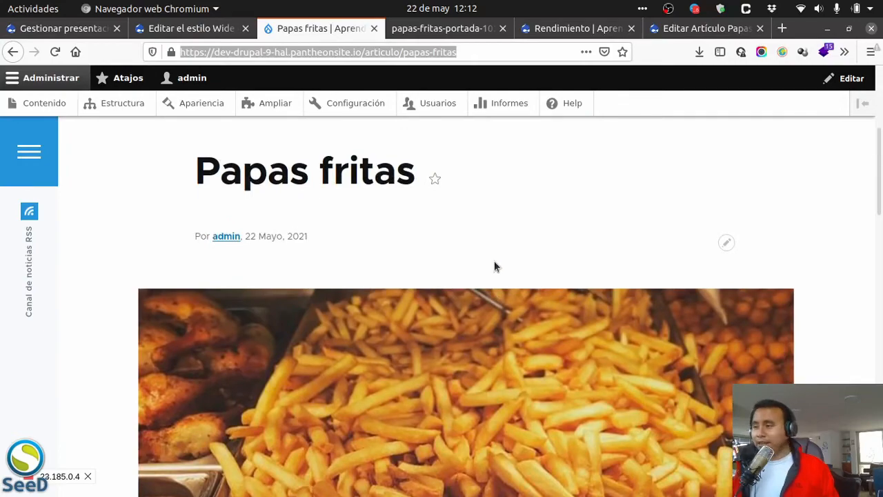
{"action": "scroll", "coordinate": [494, 266], "scroll_direction": "down", "scroll_amount": 3}
{"action": "scroll", "coordinate": [484, 291], "scroll_direction": "up", "scroll_amount": 2}
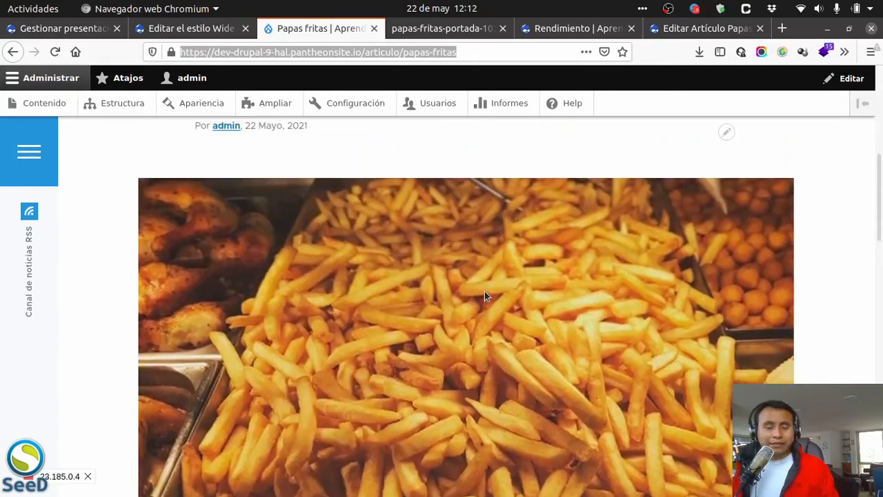
{"action": "scroll", "coordinate": [484, 291], "scroll_direction": "down", "scroll_amount": 2}
{"action": "scroll", "coordinate": [484, 291], "scroll_direction": "down", "scroll_amount": 1}
{"action": "scroll", "coordinate": [484, 291], "scroll_direction": "up", "scroll_amount": 1}
{"action": "scroll", "coordinate": [484, 291], "scroll_direction": "down", "scroll_amount": 2}
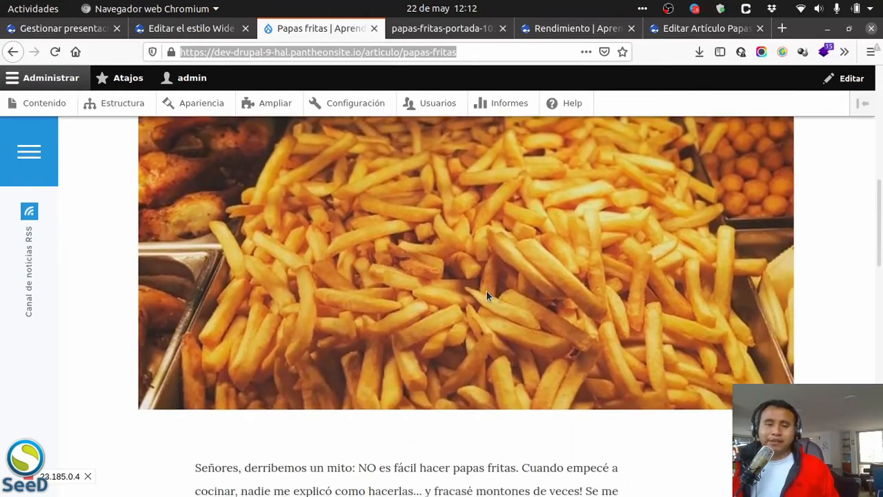
{"action": "scroll", "coordinate": [486, 291], "scroll_direction": "up", "scroll_amount": 3}
{"action": "scroll", "coordinate": [486, 291], "scroll_direction": "up", "scroll_amount": 2}
{"action": "scroll", "coordinate": [486, 291], "scroll_direction": "down", "scroll_amount": 3}
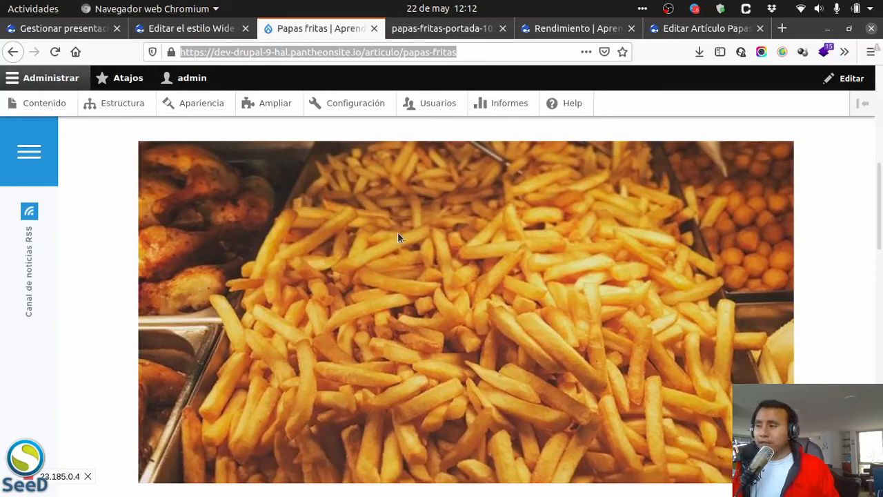
{"action": "scroll", "coordinate": [411, 234], "scroll_direction": "up", "scroll_amount": 2}
{"action": "scroll", "coordinate": [412, 234], "scroll_direction": "down", "scroll_amount": 5}
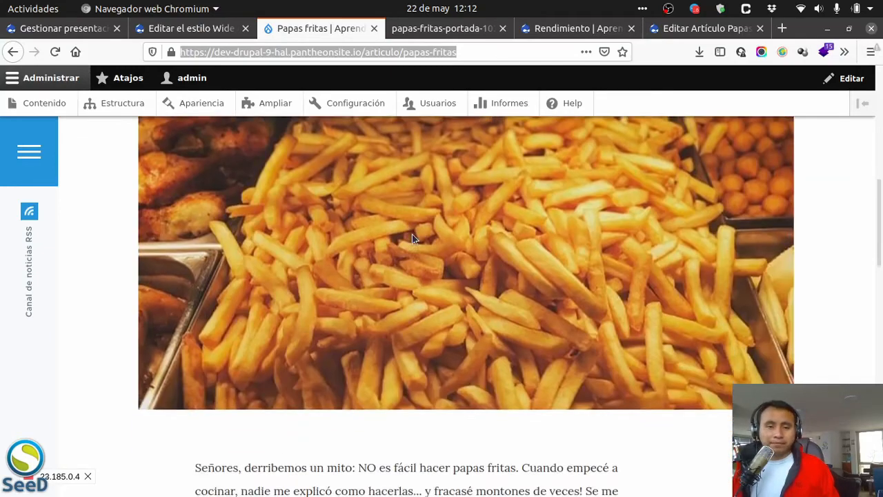
{"action": "scroll", "coordinate": [412, 240], "scroll_direction": "up", "scroll_amount": 3}
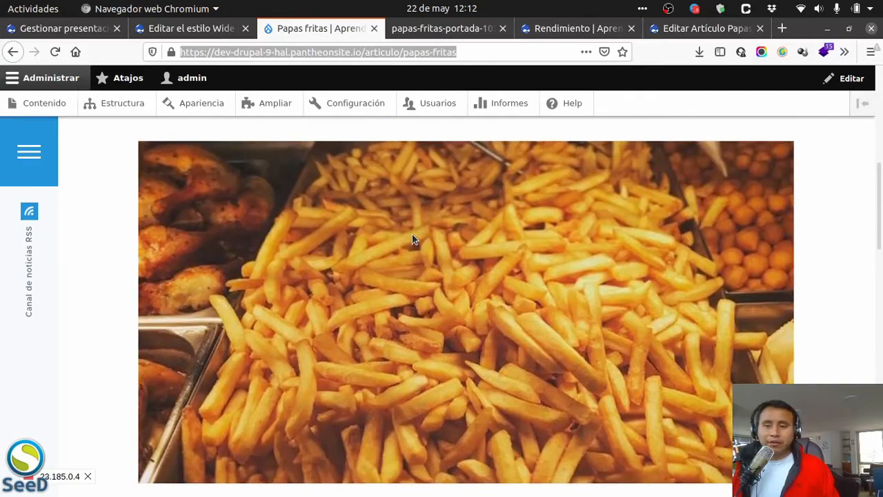
{"action": "scroll", "coordinate": [412, 234], "scroll_direction": "down", "scroll_amount": 1}
{"action": "scroll", "coordinate": [412, 234], "scroll_direction": "up", "scroll_amount": 1}
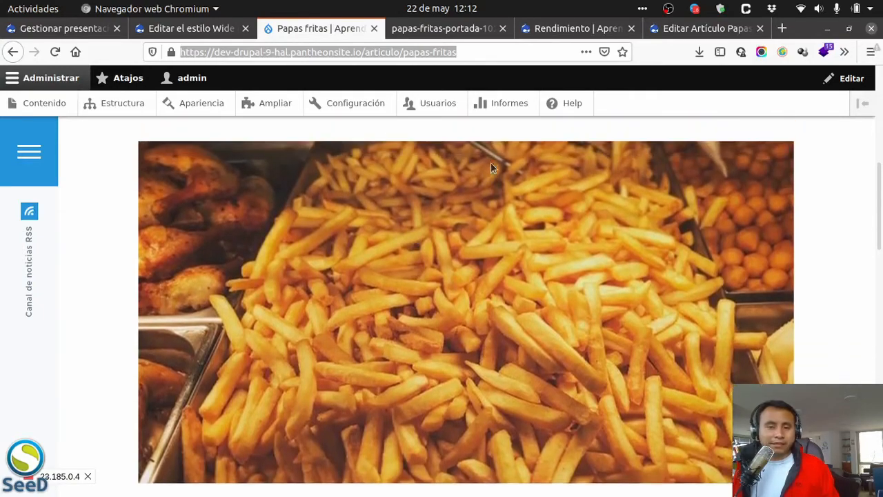
Enable custom display settings for the Contenido completo view mode in the Artículo content type's Default display, and save.
{"action": "left_click", "coordinate": [153, 29]}
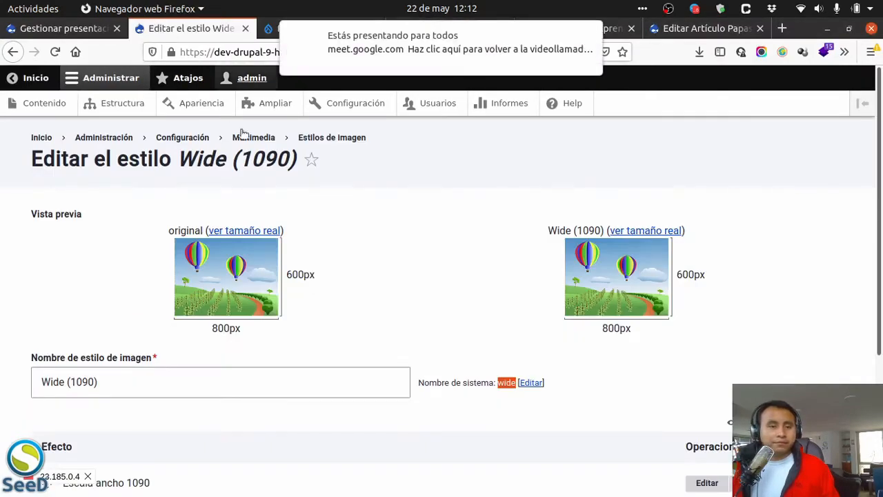
{"action": "left_click", "coordinate": [43, 29]}
{"action": "scroll", "coordinate": [321, 325], "scroll_direction": "down", "scroll_amount": 4}
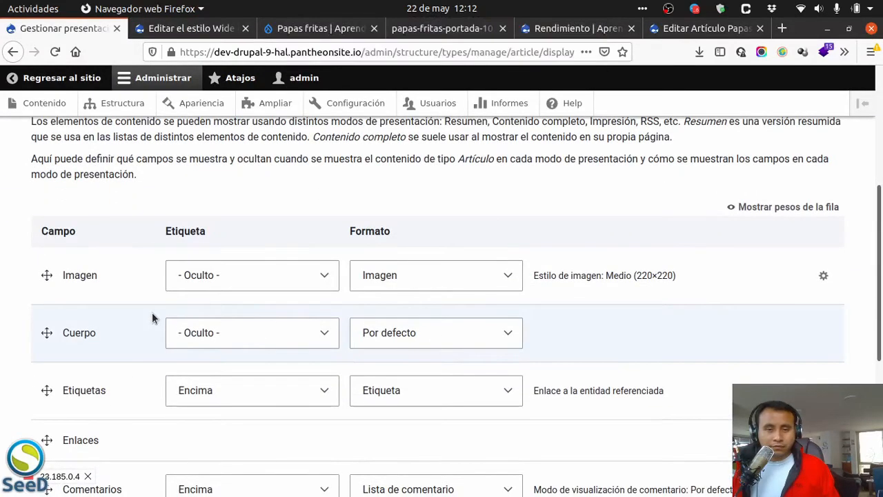
{"action": "scroll", "coordinate": [216, 235], "scroll_direction": "up", "scroll_amount": 3}
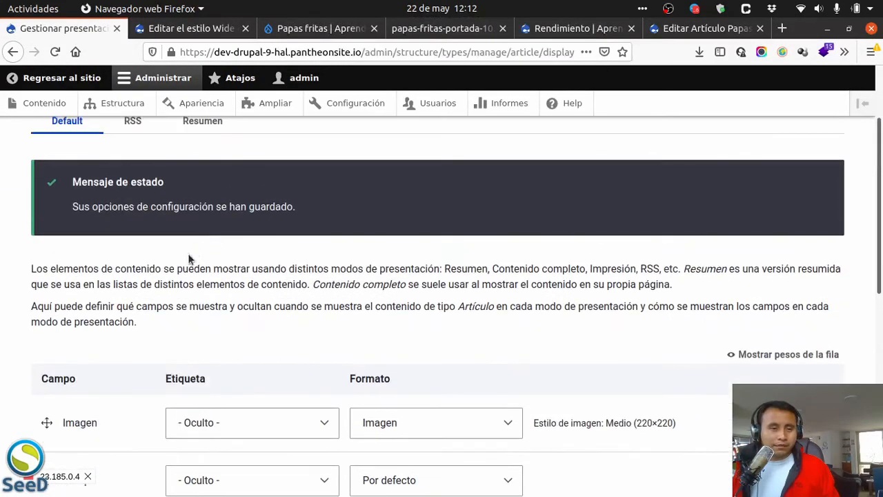
{"action": "scroll", "coordinate": [161, 316], "scroll_direction": "down", "scroll_amount": 10}
{"action": "left_click", "coordinate": [144, 357]}
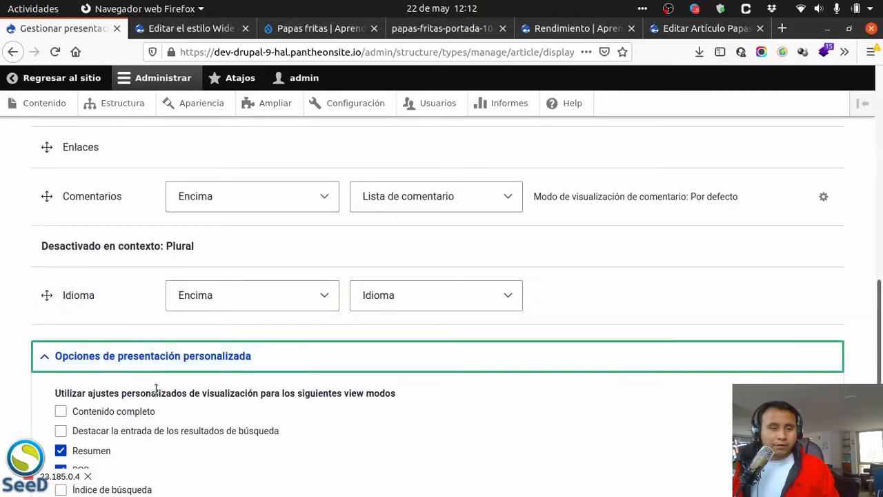
{"action": "scroll", "coordinate": [156, 388], "scroll_direction": "down", "scroll_amount": 3}
{"action": "left_click", "coordinate": [61, 264]}
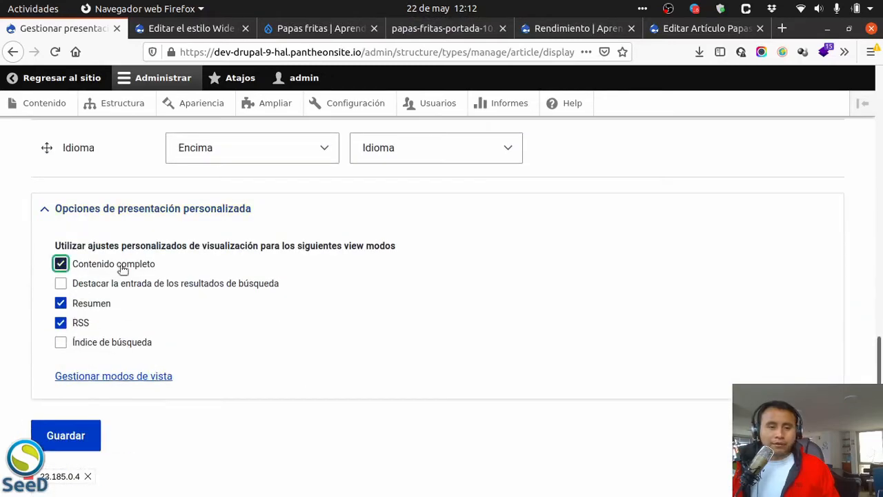
{"action": "left_click", "coordinate": [77, 430]}
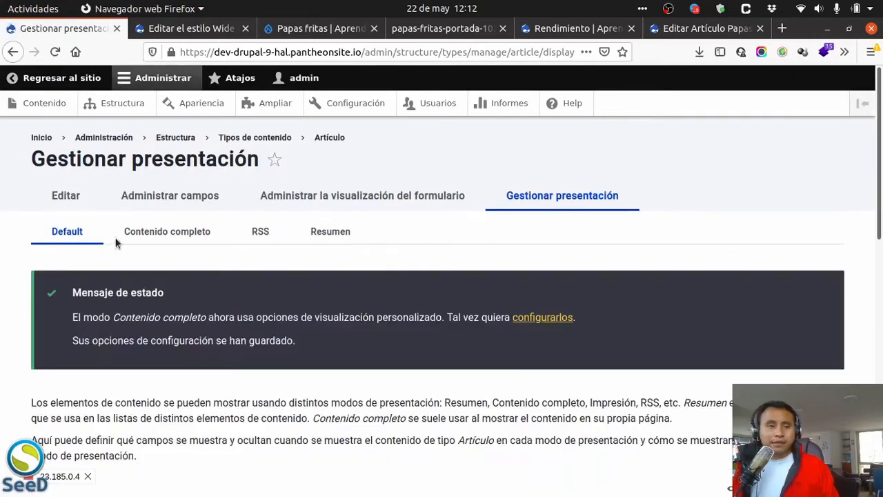
Open the Artículo display settings for Contenido completo, review the field formats without changing them, and save.
{"action": "scroll", "coordinate": [122, 282], "scroll_direction": "down", "scroll_amount": 5}
{"action": "scroll", "coordinate": [126, 296], "scroll_direction": "up", "scroll_amount": 5}
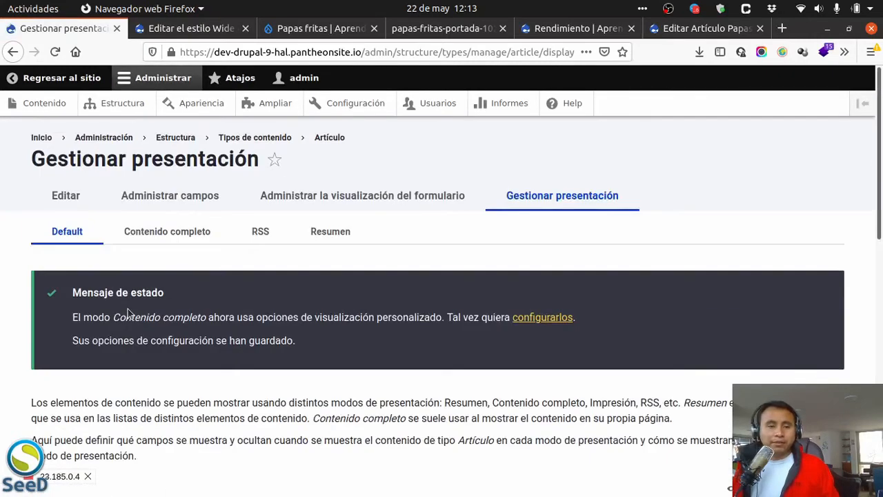
{"action": "scroll", "coordinate": [128, 313], "scroll_direction": "down", "scroll_amount": 3}
{"action": "scroll", "coordinate": [127, 312], "scroll_direction": "up", "scroll_amount": 3}
{"action": "left_click", "coordinate": [168, 231]}
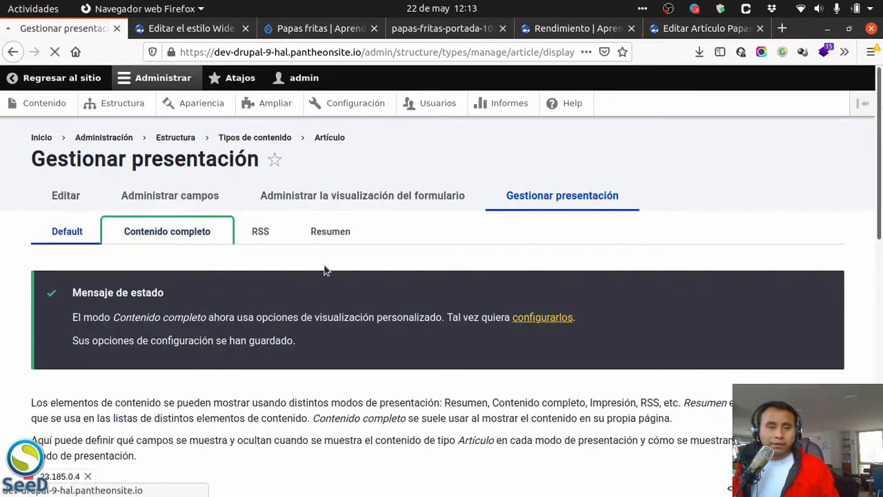
{"action": "scroll", "coordinate": [298, 302], "scroll_direction": "down", "scroll_amount": 3}
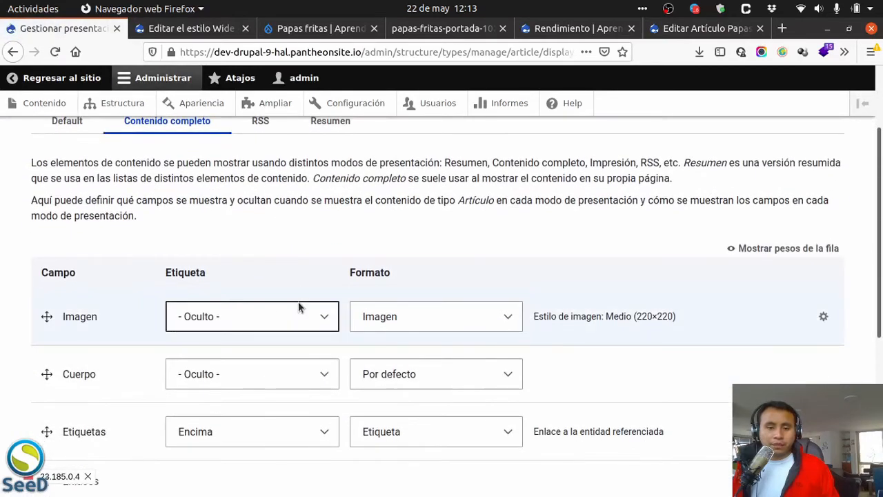
{"action": "scroll", "coordinate": [275, 239], "scroll_direction": "up", "scroll_amount": 3}
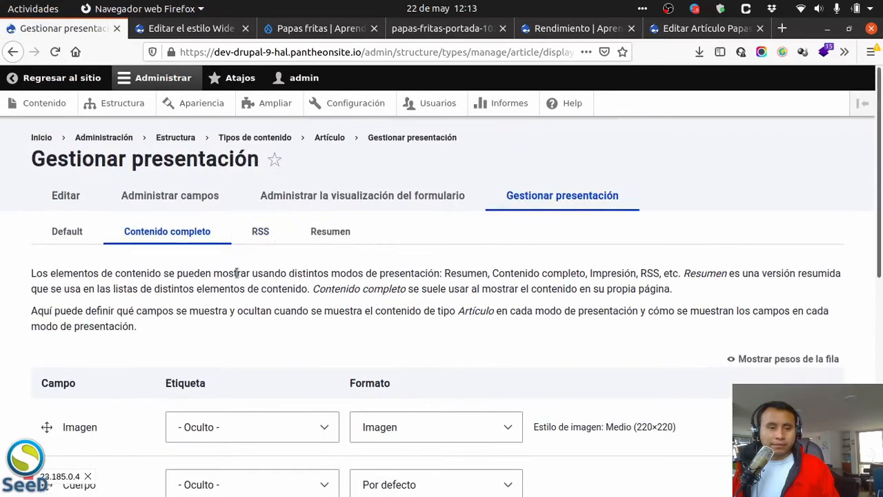
{"action": "scroll", "coordinate": [602, 388], "scroll_direction": "down", "scroll_amount": 10}
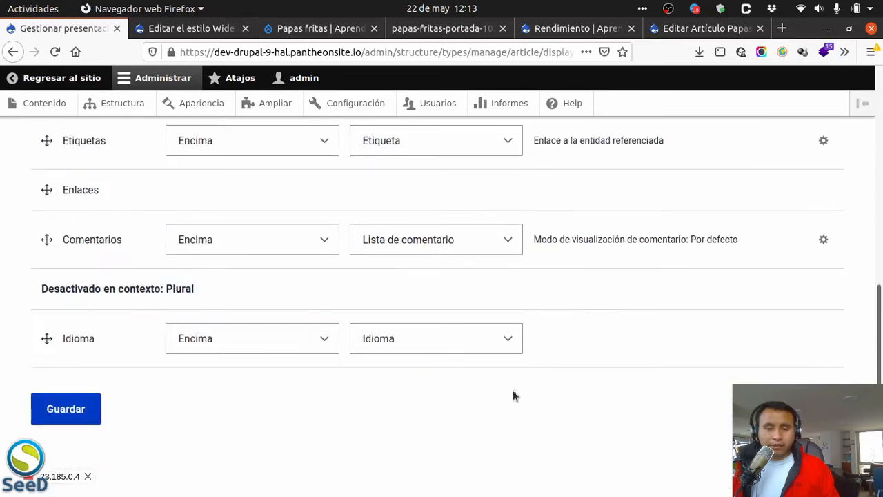
{"action": "left_click", "coordinate": [79, 412]}
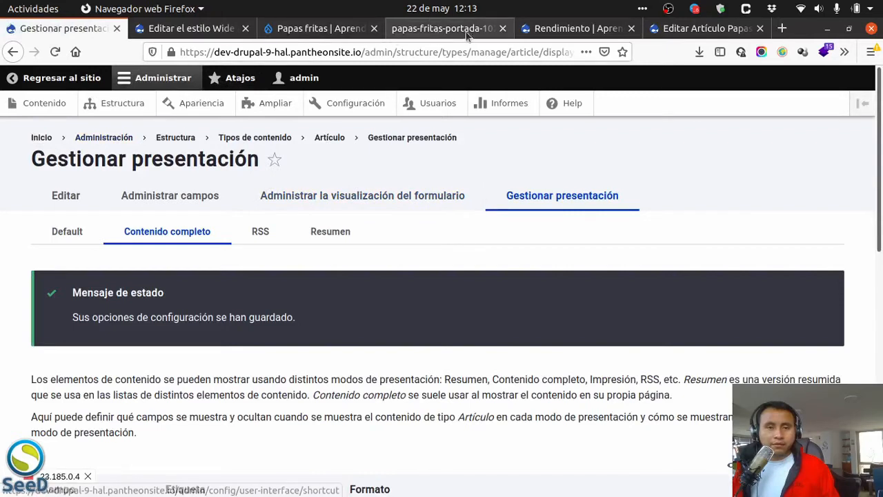
Clear all site caches, and reload the Papas fritas article in the private Firefox window.
{"action": "left_click", "coordinate": [546, 35]}
{"action": "left_click", "coordinate": [133, 389]}
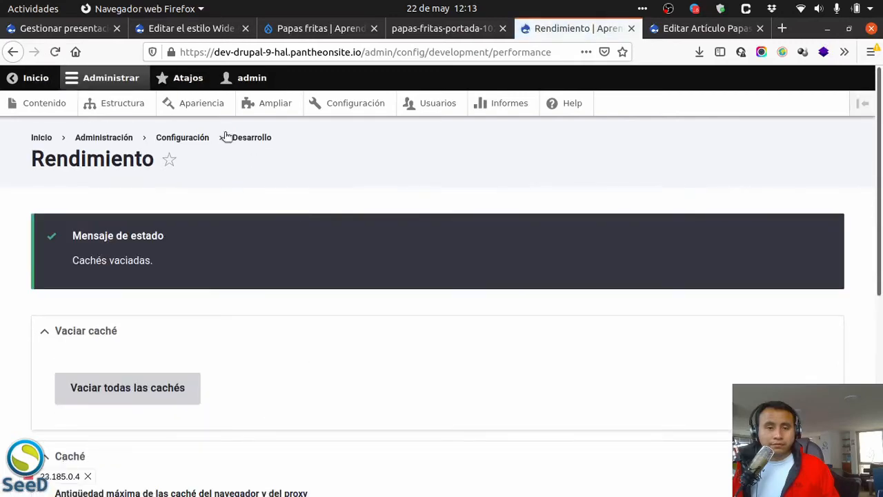
{"action": "mouse_move", "coordinate": [2, 1]}
{"action": "left_click", "coordinate": [486, 214]}
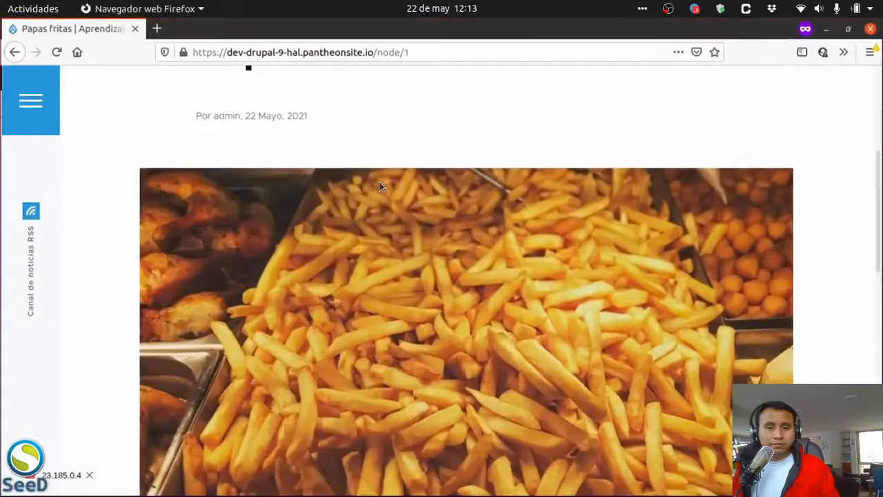
{"action": "left_click", "coordinate": [57, 52]}
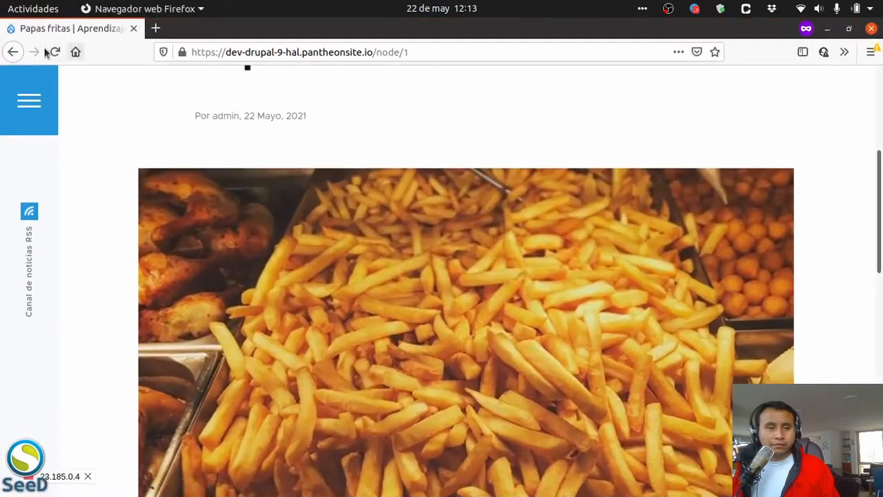
{"action": "left_click", "coordinate": [55, 51]}
Open the reloaded article's image in a new tab to check its URL's style folder, close it, and return to the logged-in window.
{"action": "right_click", "coordinate": [322, 222]}
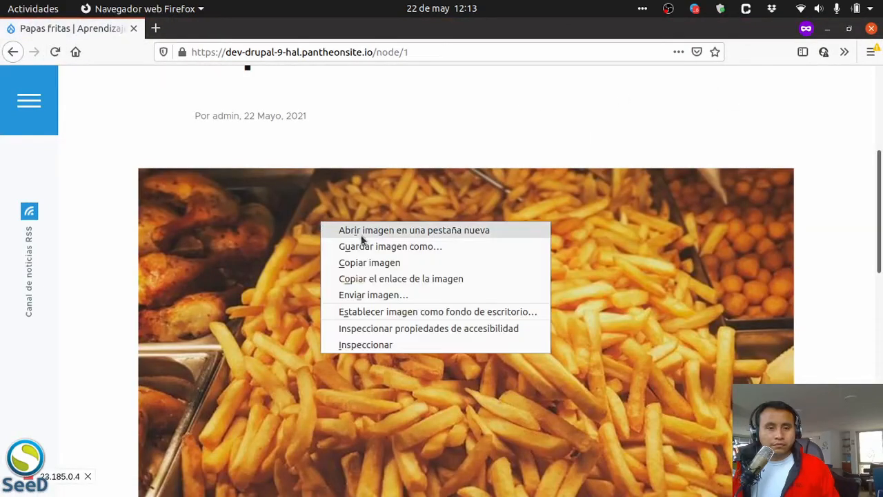
{"action": "left_click", "coordinate": [362, 232]}
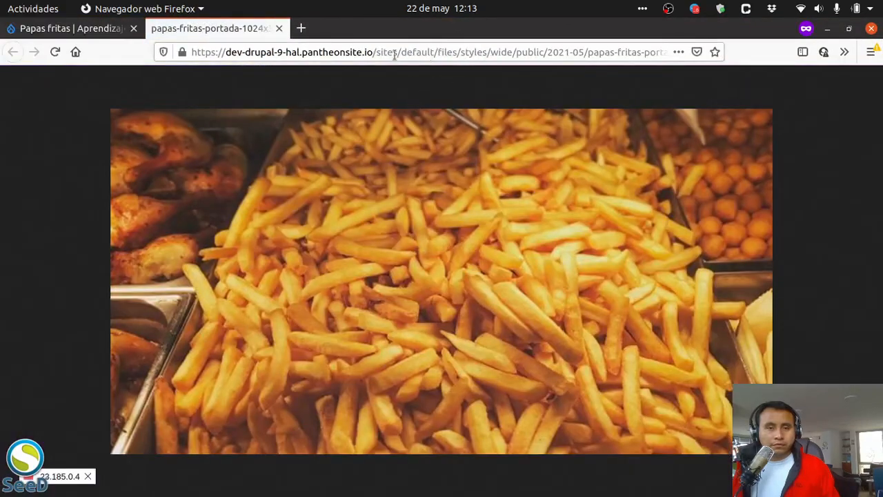
{"action": "left_click", "coordinate": [279, 29]}
{"action": "left_click", "coordinate": [33, 8]}
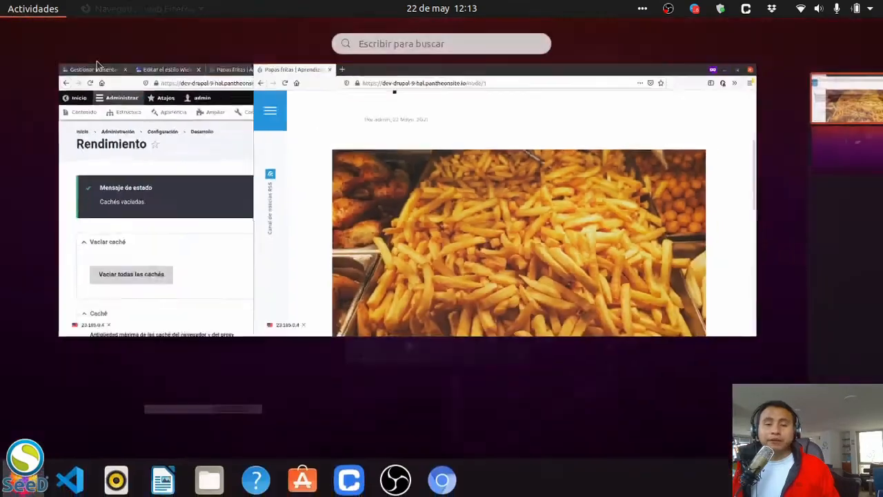
{"action": "left_click", "coordinate": [164, 173]}
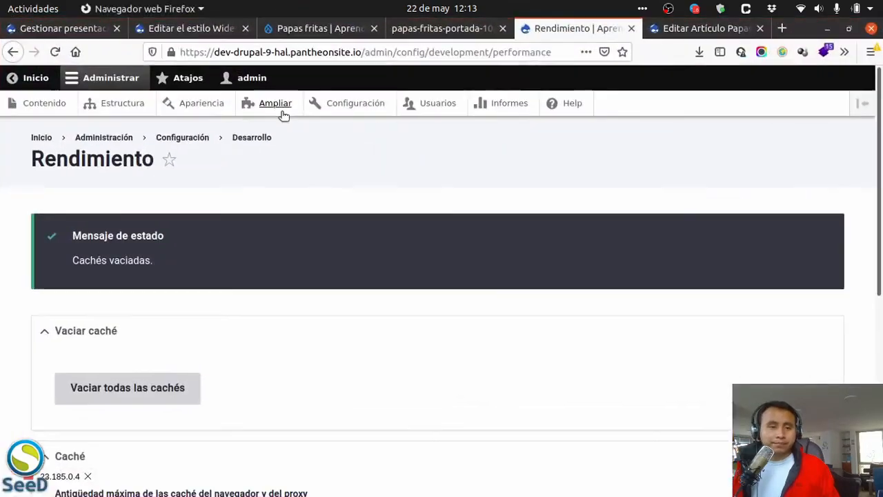
Open the site's Apariencia page and set Bartik 9.1.7 as the default theme.
{"action": "left_click", "coordinate": [200, 104]}
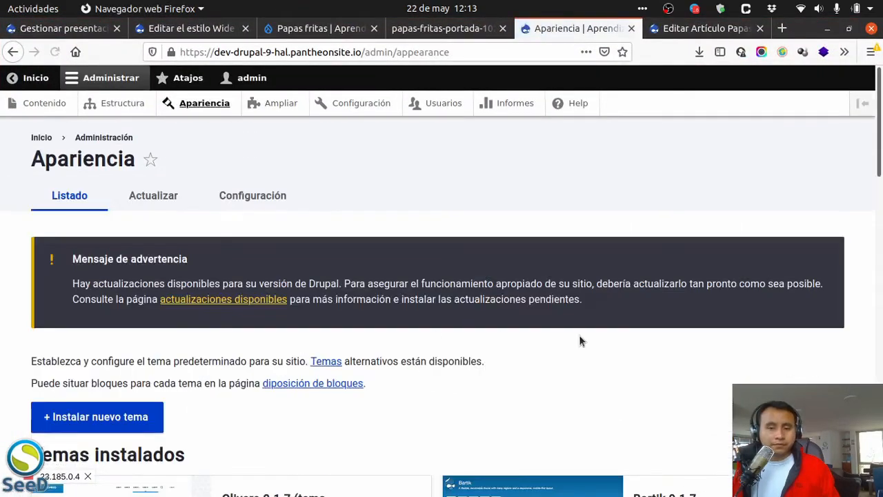
{"action": "scroll", "coordinate": [516, 354], "scroll_direction": "down", "scroll_amount": 3}
{"action": "scroll", "coordinate": [743, 356], "scroll_direction": "down", "scroll_amount": 2}
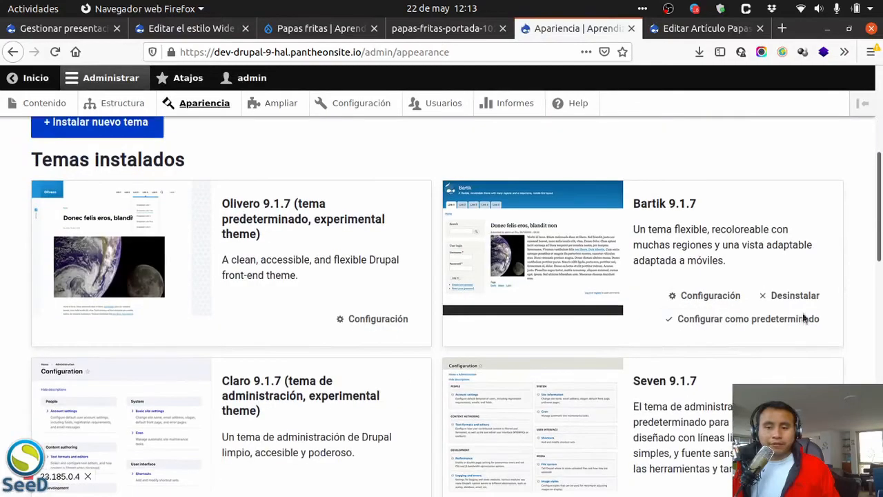
{"action": "left_click", "coordinate": [734, 320]}
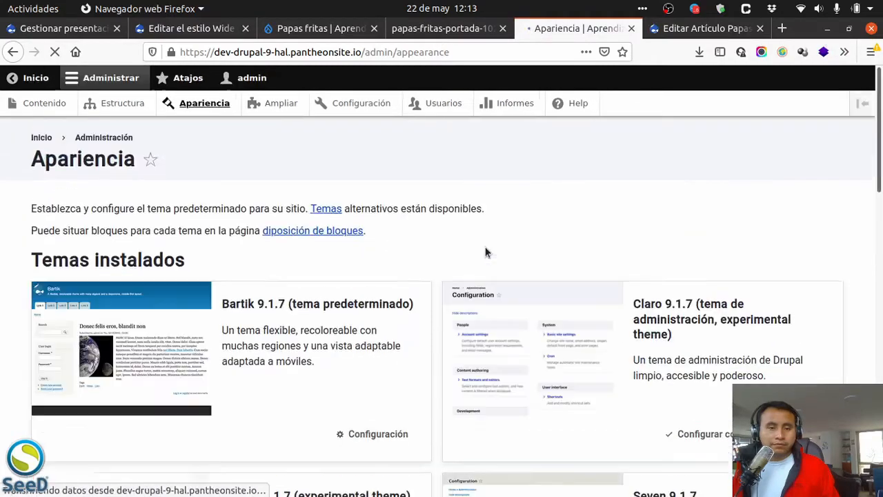
Review the installed themes and save the administration theme configuration with Claro (Experimental) kept as the theme.
{"action": "scroll", "coordinate": [490, 308], "scroll_direction": "down", "scroll_amount": 3}
{"action": "scroll", "coordinate": [491, 314], "scroll_direction": "down", "scroll_amount": 3}
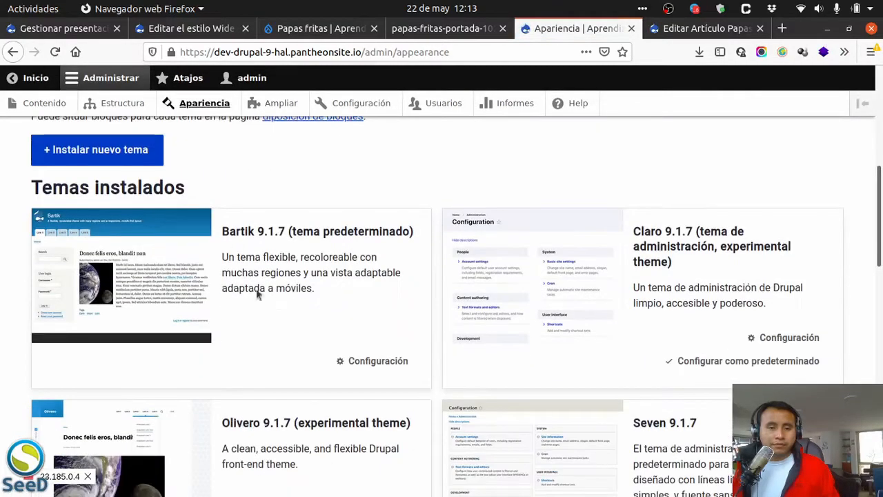
{"action": "scroll", "coordinate": [310, 365], "scroll_direction": "down", "scroll_amount": 2}
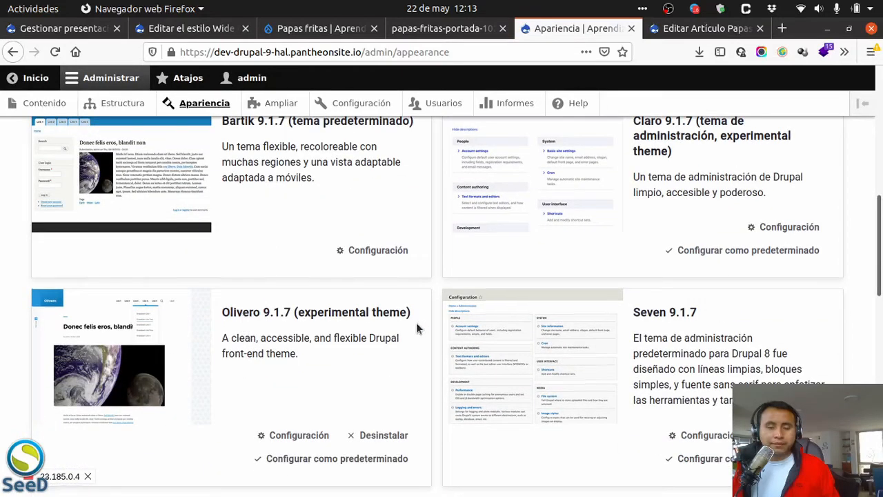
{"action": "scroll", "coordinate": [412, 326], "scroll_direction": "down", "scroll_amount": 5}
{"action": "scroll", "coordinate": [128, 414], "scroll_direction": "down", "scroll_amount": 7}
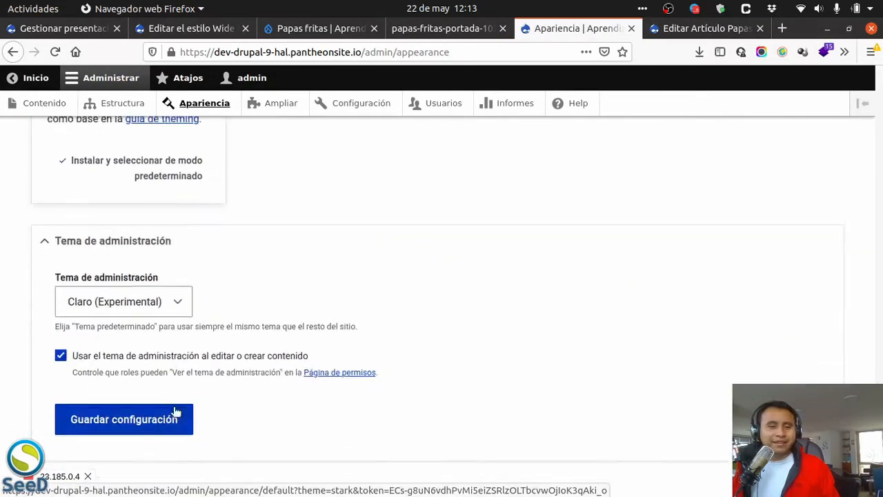
{"action": "left_click", "coordinate": [154, 395]}
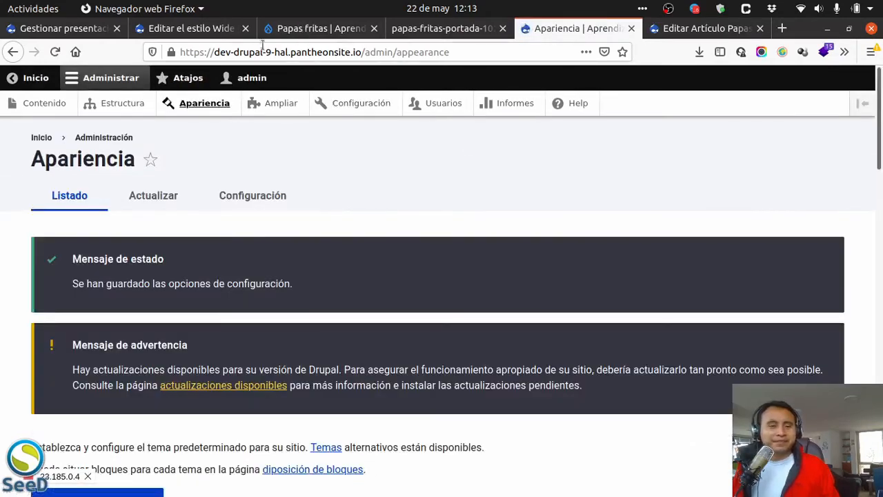
Reload the Papas fritas article to check it in the Bartik theme, and compare it with the image open in its own tab.
{"action": "left_click", "coordinate": [302, 29]}
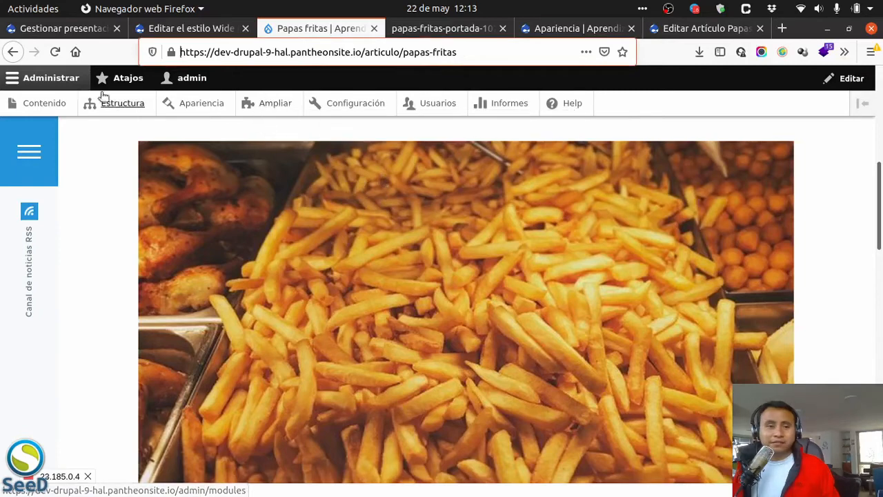
{"action": "left_click", "coordinate": [53, 52]}
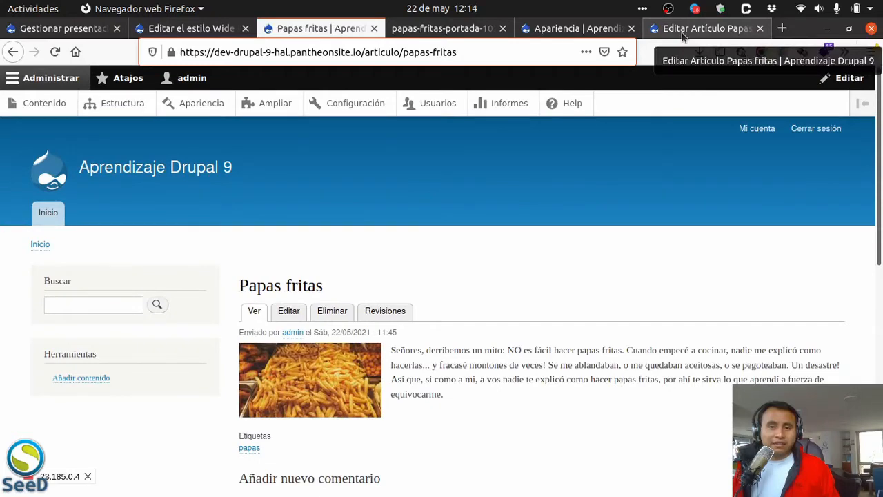
{"action": "left_click", "coordinate": [433, 31]}
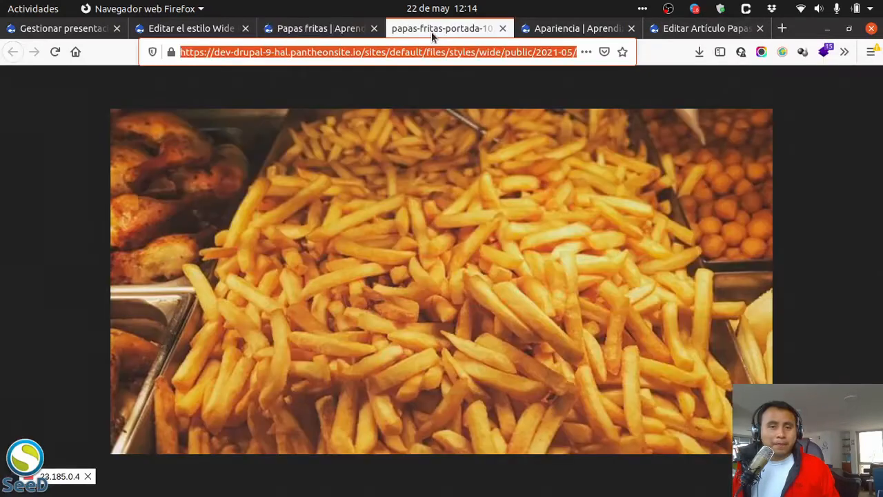
{"action": "left_click", "coordinate": [552, 35]}
{"action": "left_click", "coordinate": [382, 36]}
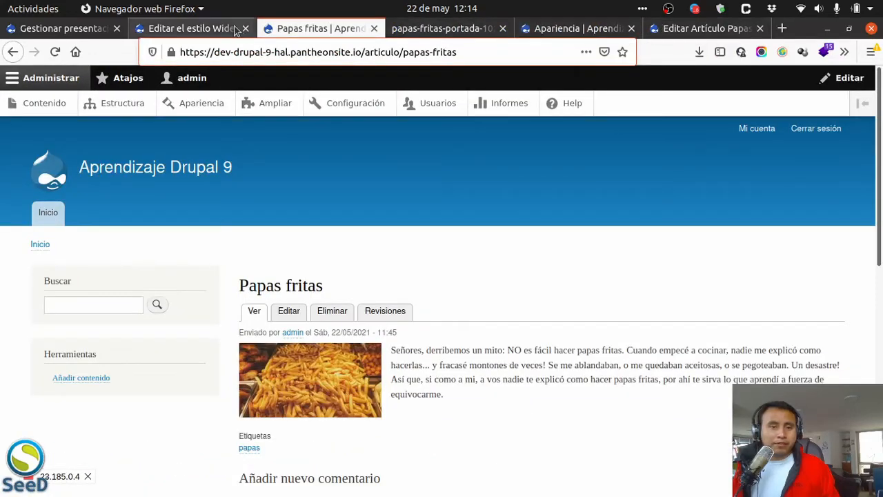
{"action": "left_click", "coordinate": [193, 29]}
{"action": "left_click", "coordinate": [298, 28]}
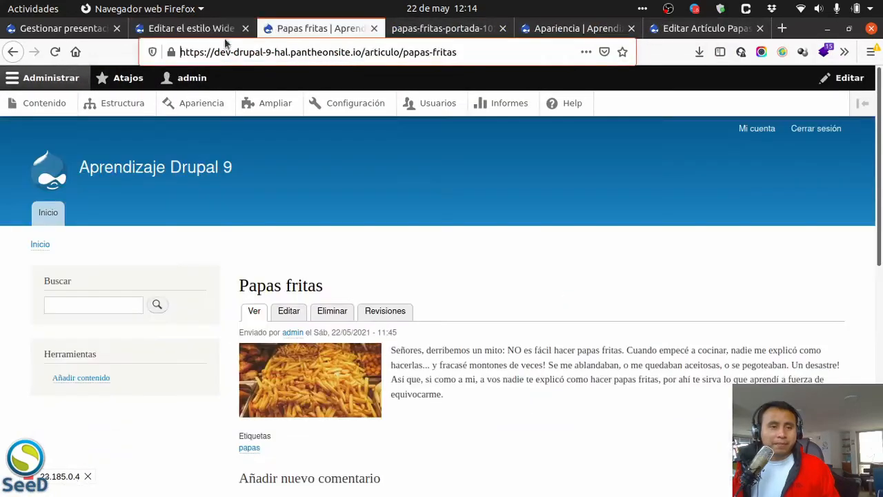
Set Olivero 9.1.7 as the site's default theme and save the administration theme configuration.
{"action": "left_click", "coordinate": [283, 103]}
{"action": "left_click", "coordinate": [227, 103]}
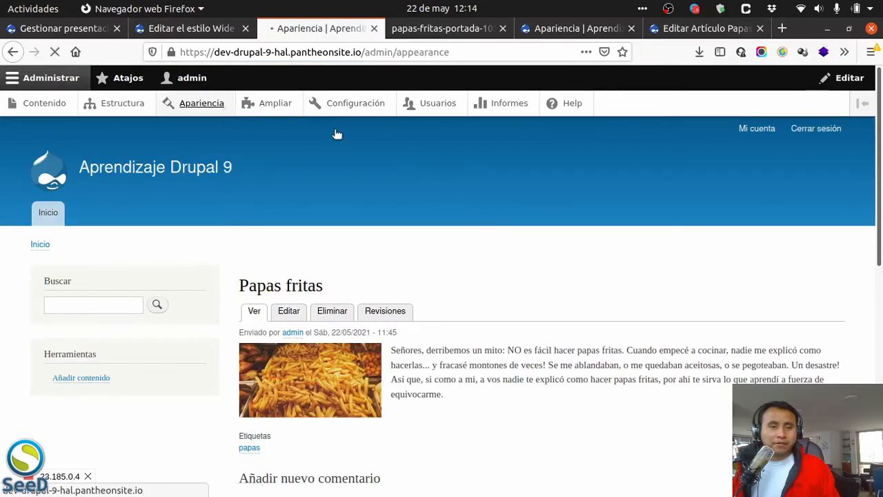
{"action": "scroll", "coordinate": [469, 261], "scroll_direction": "down", "scroll_amount": 5}
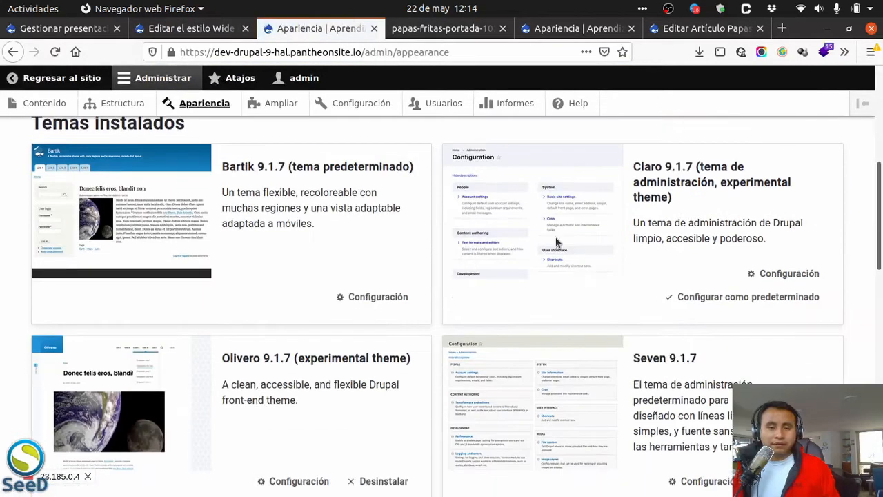
{"action": "scroll", "coordinate": [290, 266], "scroll_direction": "down", "scroll_amount": 3}
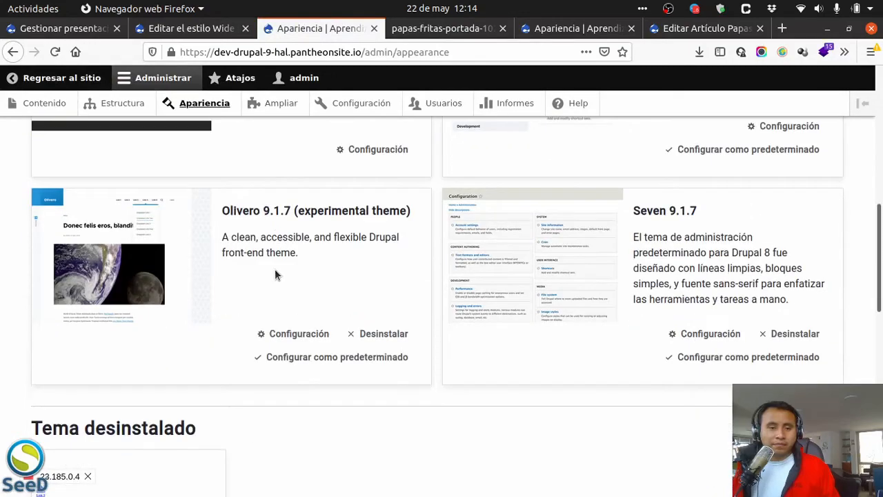
{"action": "left_click", "coordinate": [338, 358]}
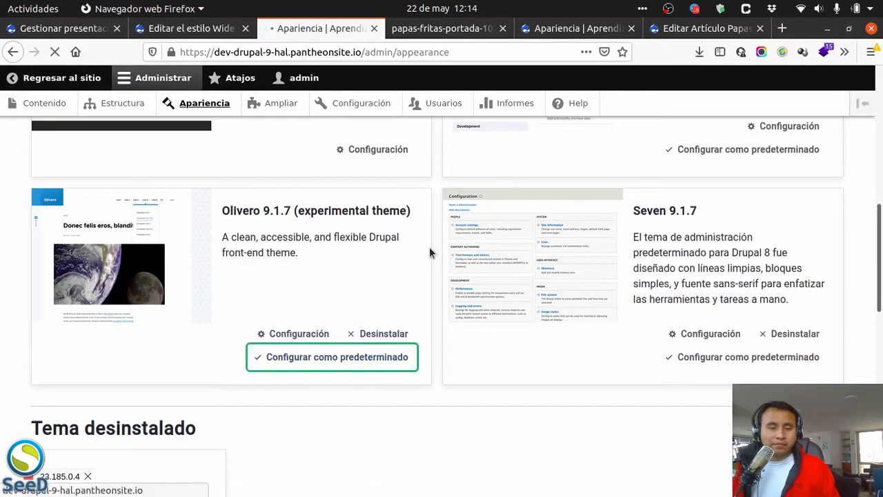
{"action": "scroll", "coordinate": [430, 248], "scroll_direction": "down", "scroll_amount": 5}
{"action": "scroll", "coordinate": [431, 249], "scroll_direction": "down", "scroll_amount": 10}
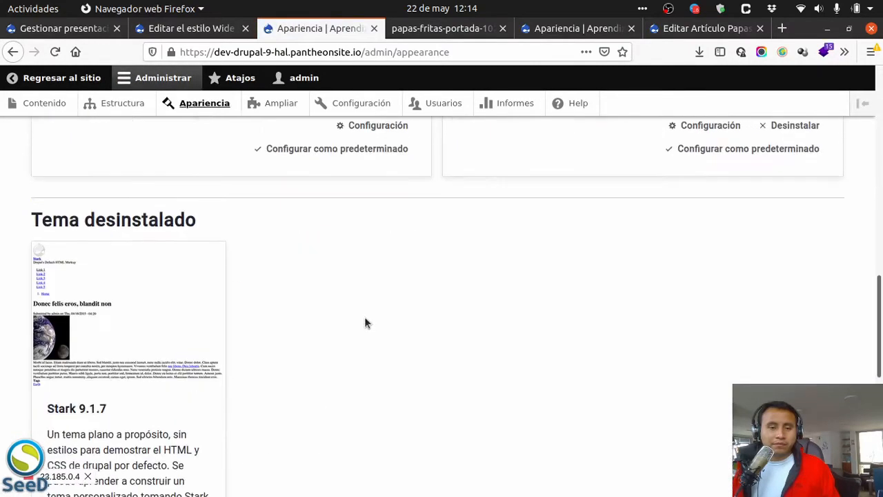
{"action": "left_click", "coordinate": [114, 487]}
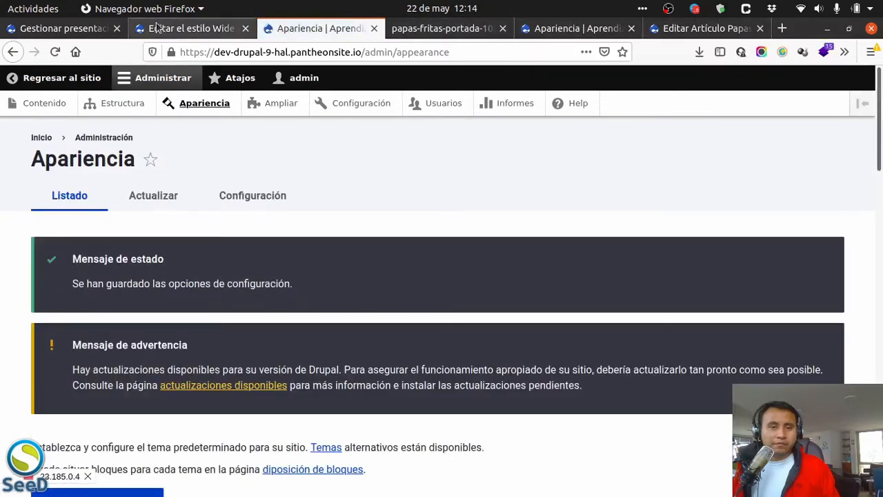
Close the separate image tab, and open the Papas fritas article from the content list to check its image in the Olivero theme.
{"action": "left_click", "coordinate": [424, 29]}
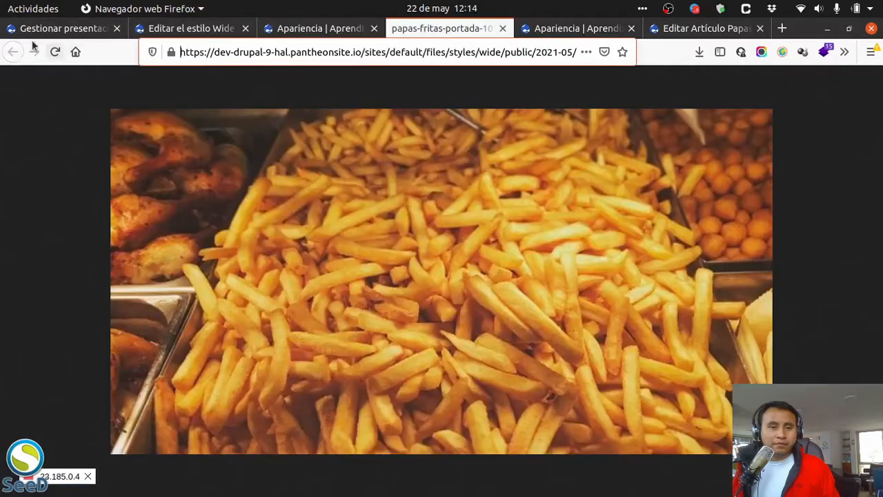
{"action": "left_click", "coordinate": [502, 29]}
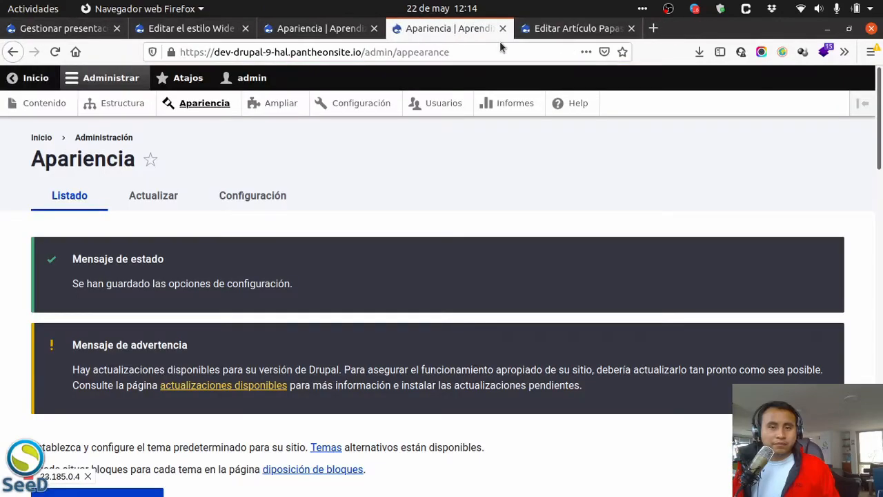
{"action": "left_click", "coordinate": [43, 104]}
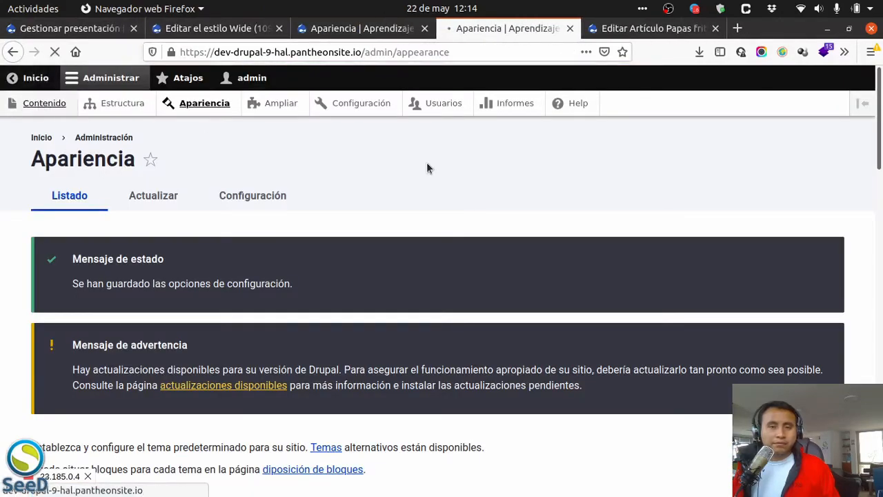
{"action": "scroll", "coordinate": [414, 207], "scroll_direction": "down", "scroll_amount": 3}
{"action": "scroll", "coordinate": [410, 219], "scroll_direction": "up", "scroll_amount": 1}
{"action": "left_click", "coordinate": [104, 384]}
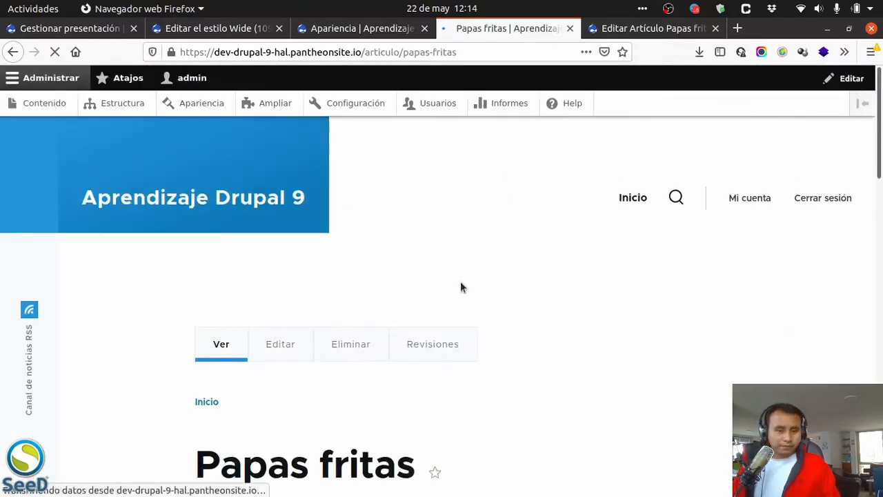
{"action": "scroll", "coordinate": [460, 283], "scroll_direction": "down", "scroll_amount": 7}
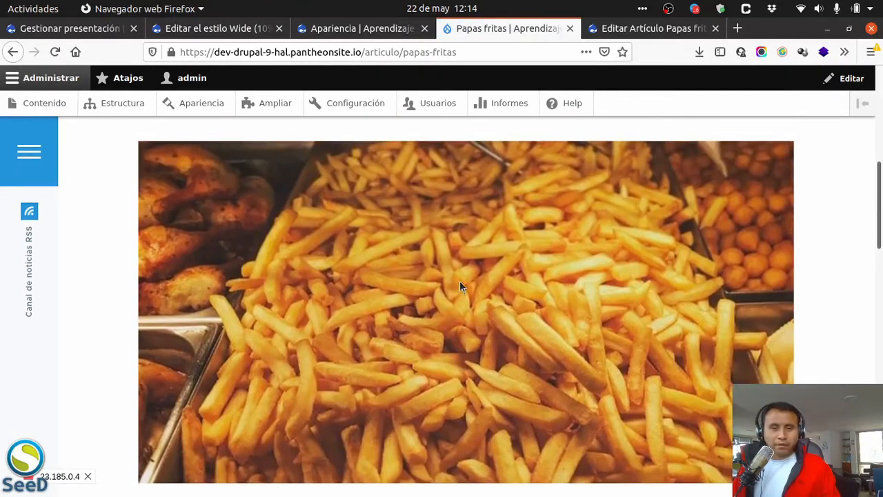
Look over the article's image and highlight the site's domain in the page address.
{"action": "left_click", "coordinate": [387, 58]}
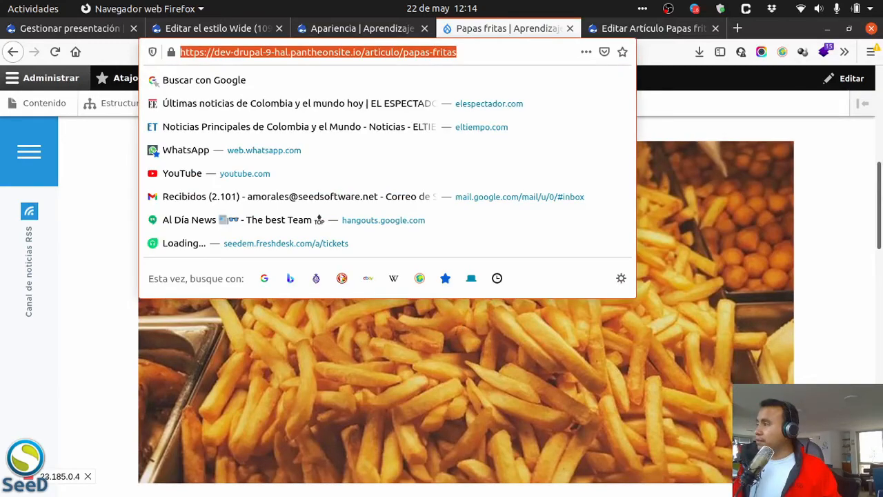
{"action": "key", "text": "alt+Tab"}
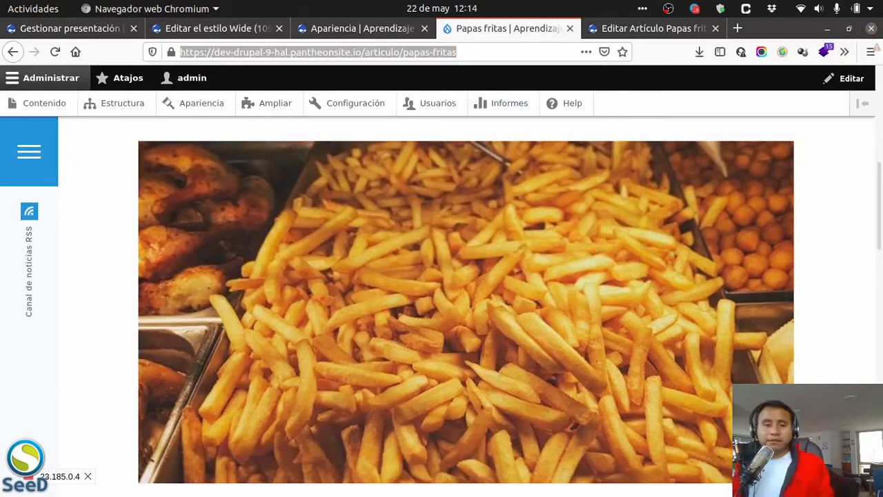
{"action": "scroll", "coordinate": [171, 254], "scroll_direction": "up", "scroll_amount": 2}
{"action": "scroll", "coordinate": [171, 252], "scroll_direction": "down", "scroll_amount": 3}
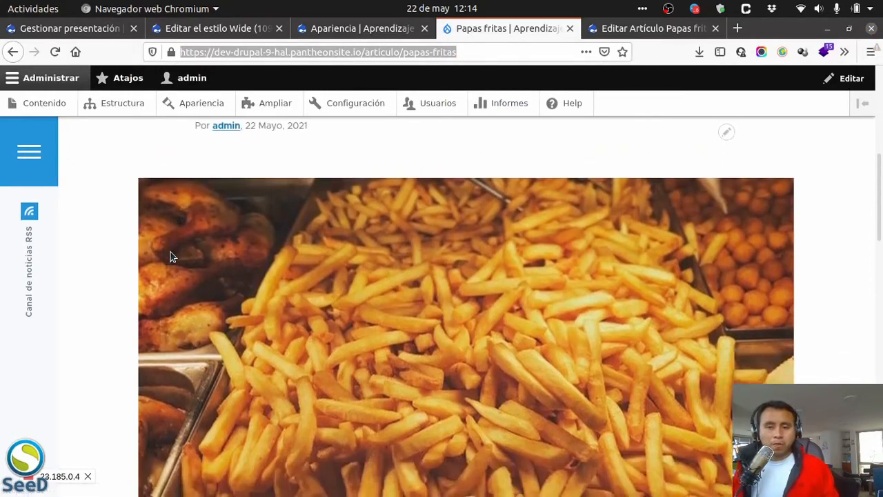
{"action": "scroll", "coordinate": [304, 231], "scroll_direction": "up", "scroll_amount": 1}
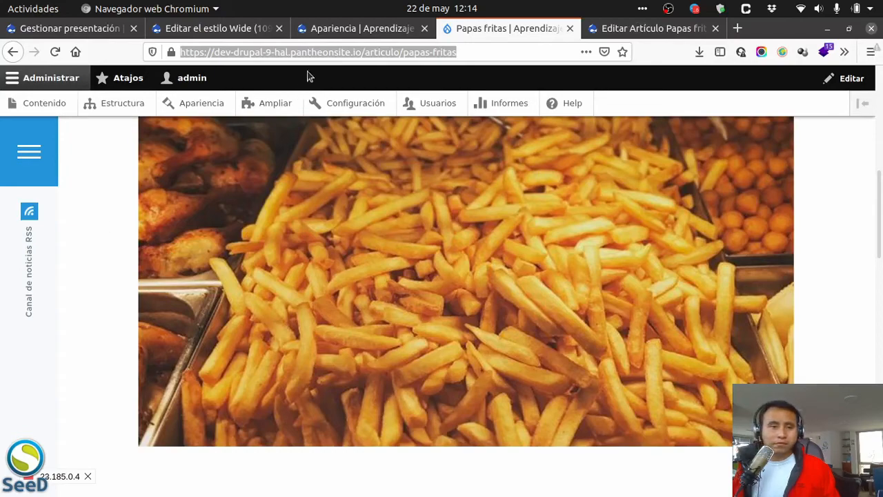
{"action": "left_click", "coordinate": [317, 52]}
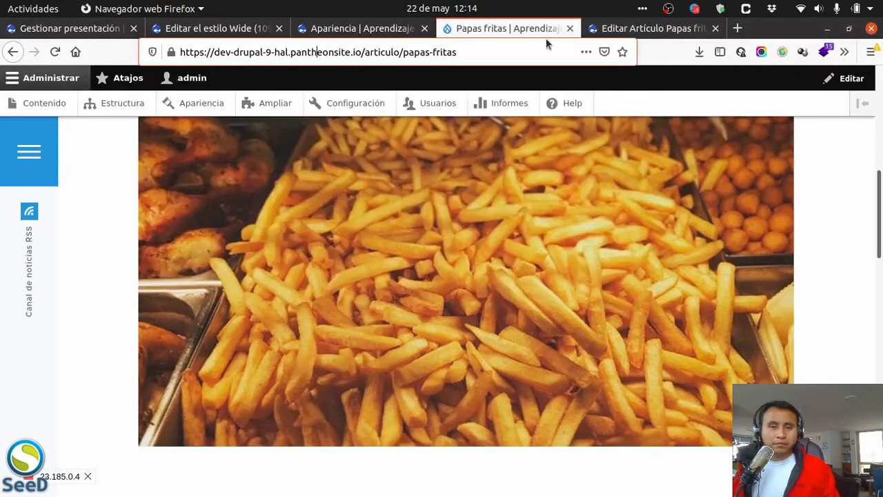
{"action": "left_click_drag", "start_coordinate": [359, 52], "coordinate": [50, 55]}
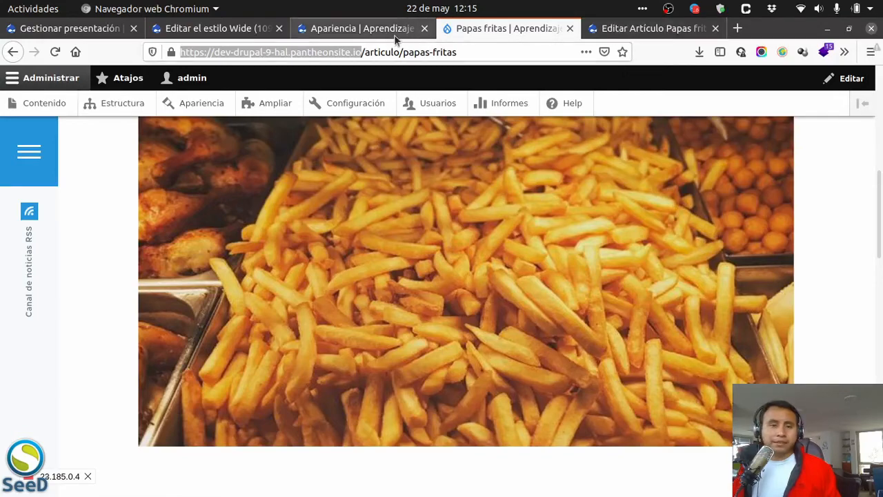
Clear all site caches from the Rendimiento configuration page.
{"action": "left_click", "coordinate": [355, 103]}
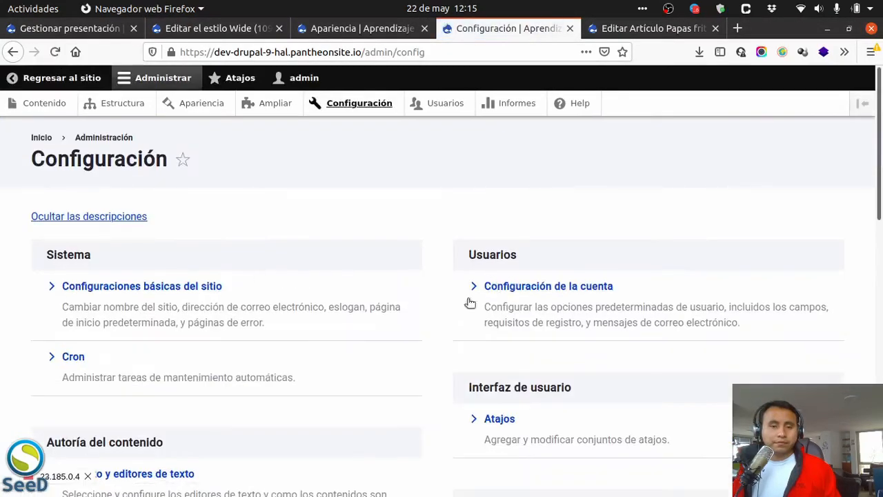
{"action": "scroll", "coordinate": [243, 362], "scroll_direction": "down", "scroll_amount": 2}
{"action": "left_click", "coordinate": [528, 388]}
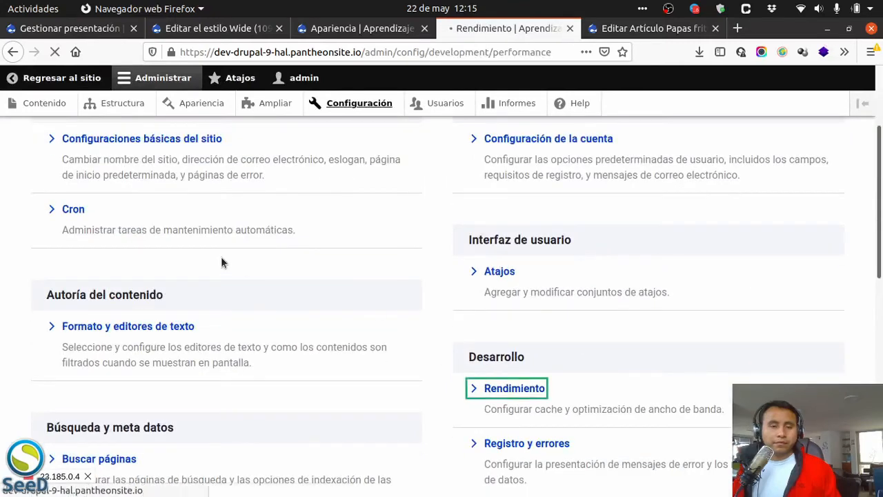
{"action": "left_click", "coordinate": [117, 279]}
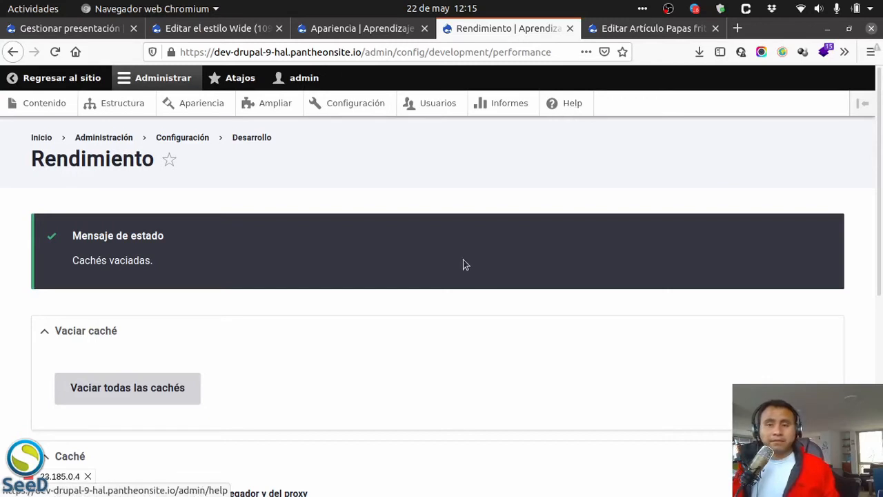
Open the site's content list and review the Papas fritas entry and the available filters.
{"action": "left_click", "coordinate": [54, 103]}
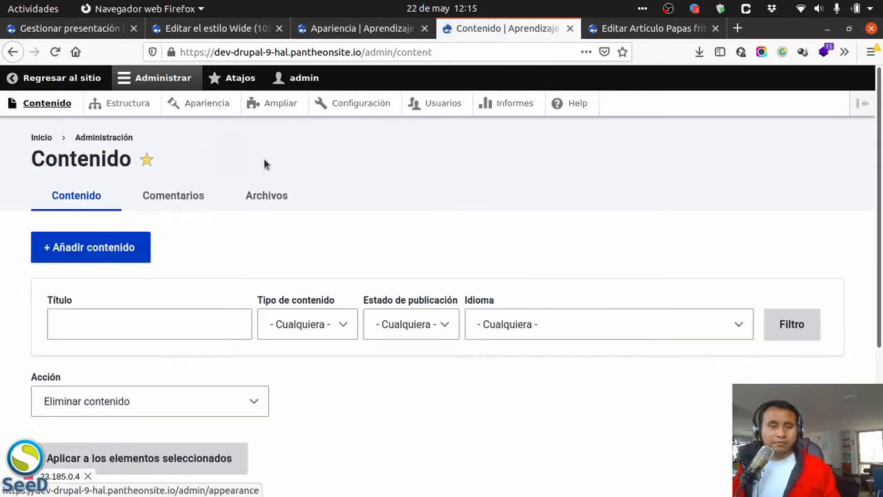
{"action": "scroll", "coordinate": [301, 186], "scroll_direction": "down", "scroll_amount": 5}
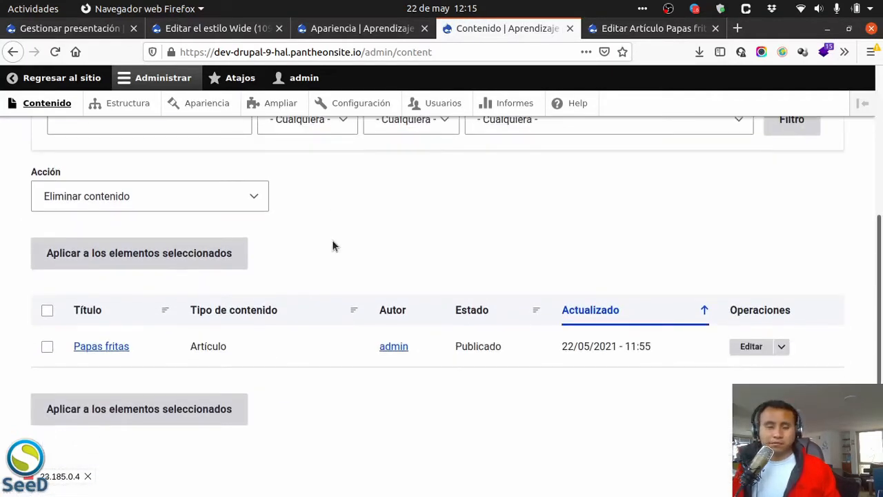
{"action": "scroll", "coordinate": [407, 230], "scroll_direction": "up", "scroll_amount": 5}
{"action": "scroll", "coordinate": [406, 233], "scroll_direction": "down", "scroll_amount": 2}
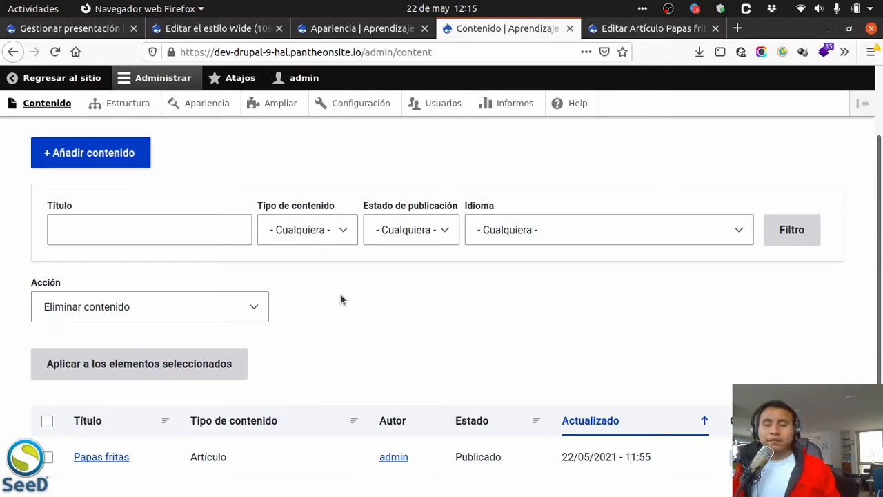
{"action": "scroll", "coordinate": [339, 290], "scroll_direction": "down", "scroll_amount": 2}
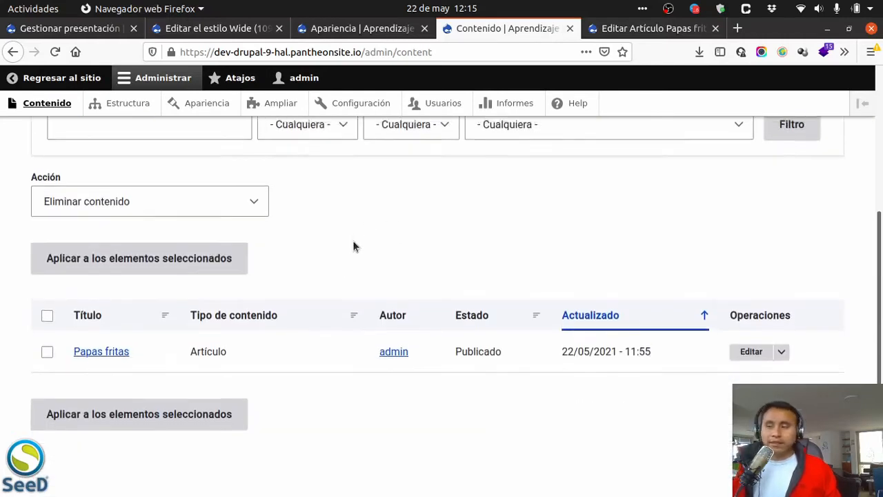
{"action": "scroll", "coordinate": [352, 246], "scroll_direction": "up", "scroll_amount": 1}
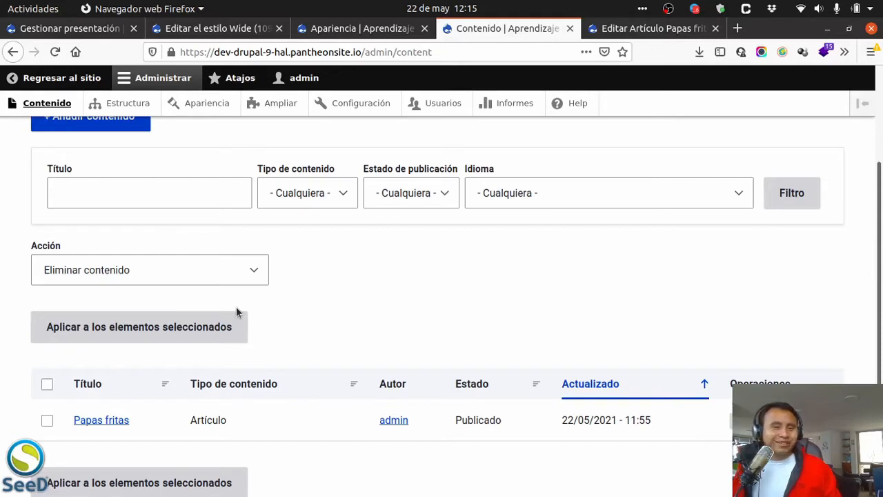
{"action": "scroll", "coordinate": [235, 308], "scroll_direction": "up", "scroll_amount": 2}
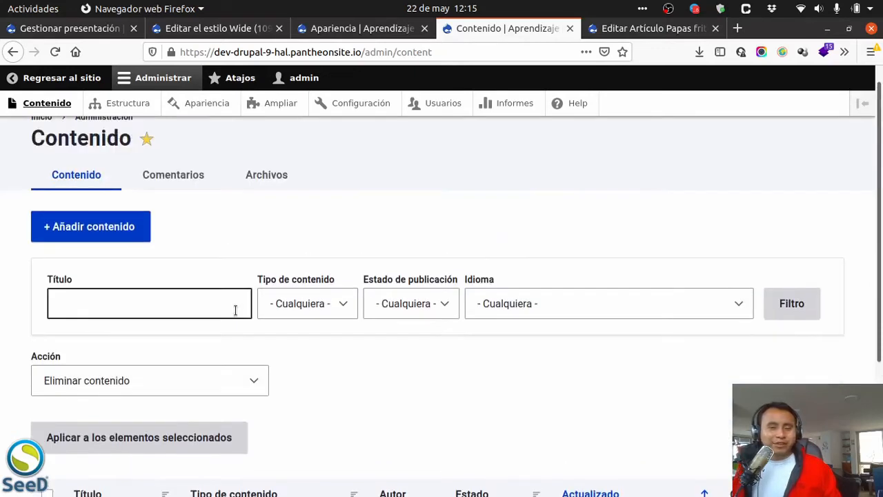
Return to the Wide (1090) image style page and review its preview, system name and effect.
{"action": "left_click", "coordinate": [226, 33]}
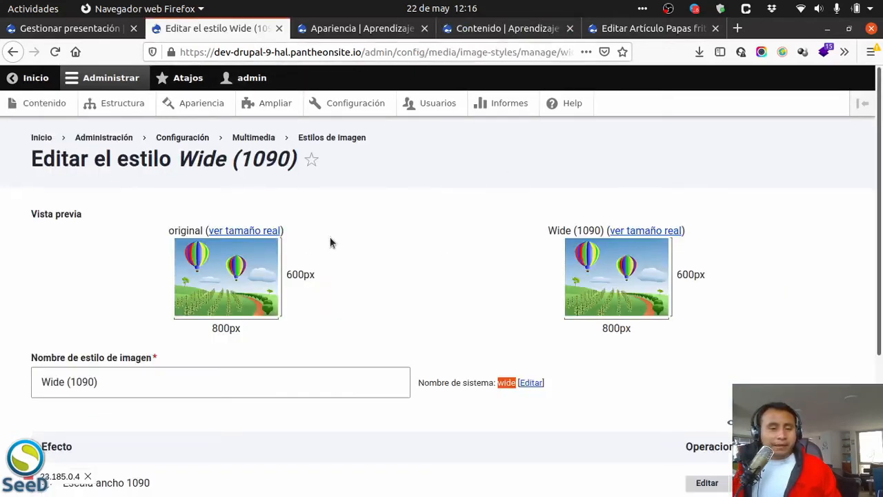
{"action": "scroll", "coordinate": [301, 275], "scroll_direction": "down", "scroll_amount": 2}
{"action": "scroll", "coordinate": [300, 276], "scroll_direction": "up", "scroll_amount": 2}
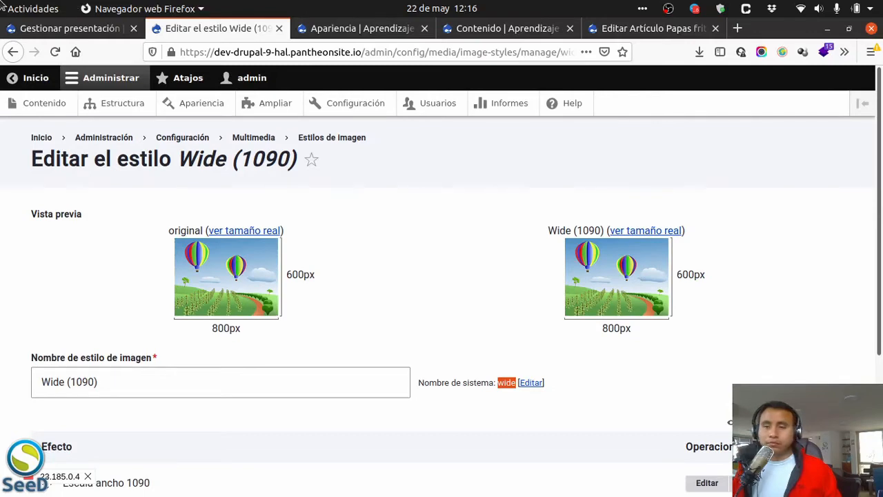
{"action": "mouse_move", "coordinate": [0, 1]}
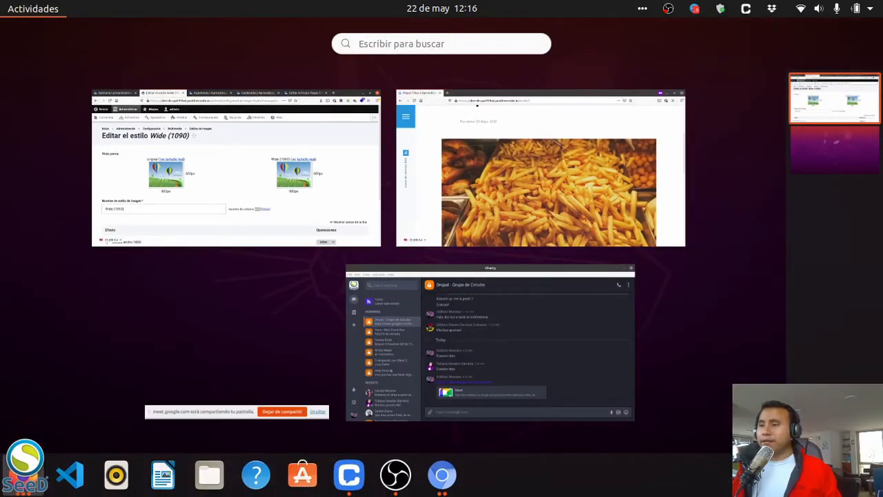
{"action": "key", "text": "Escape"}
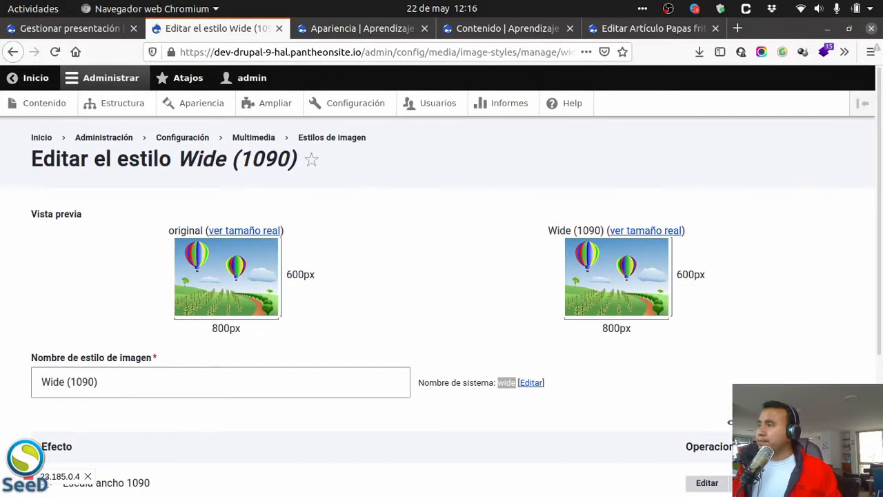
Switch to the Google Meet call, maximize its window, and look over the meeting's participant list.
{"action": "key", "text": "alt+Tab"}
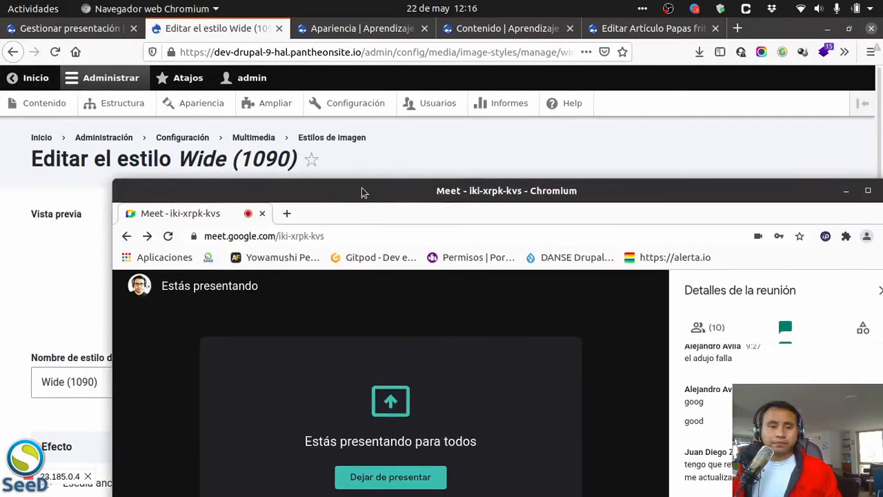
{"action": "double_click", "coordinate": [363, 193]}
{"action": "left_click", "coordinate": [864, 129]}
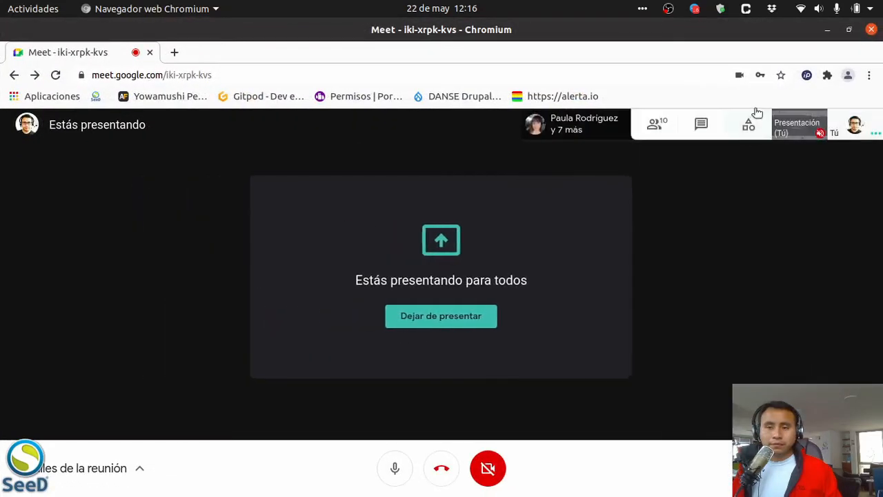
{"action": "left_click", "coordinate": [655, 125]}
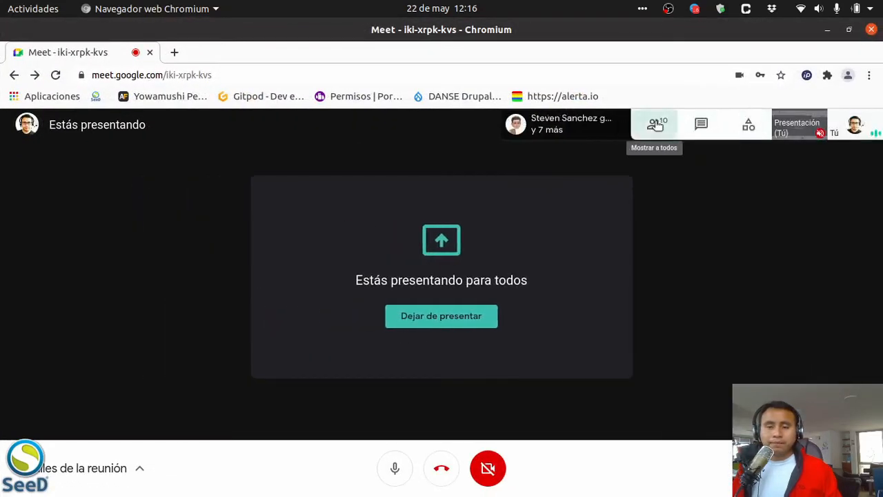
{"action": "scroll", "coordinate": [747, 258], "scroll_direction": "down", "scroll_amount": 3}
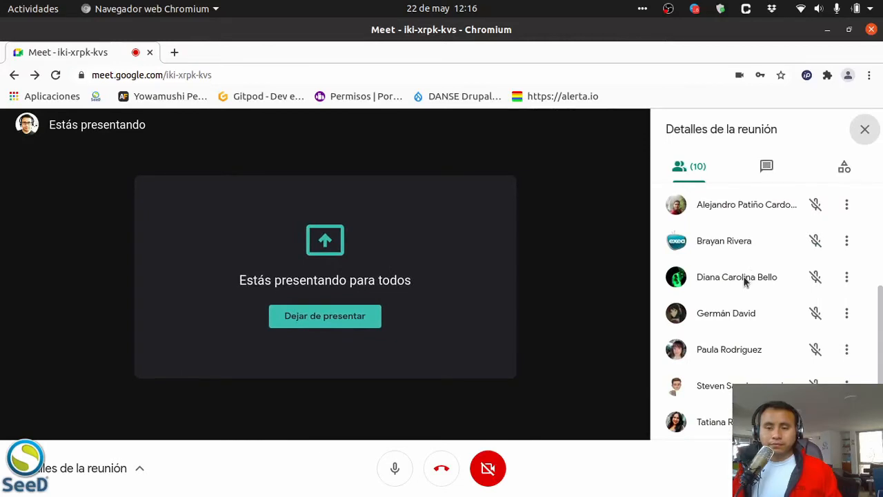
{"action": "left_click", "coordinate": [865, 129]}
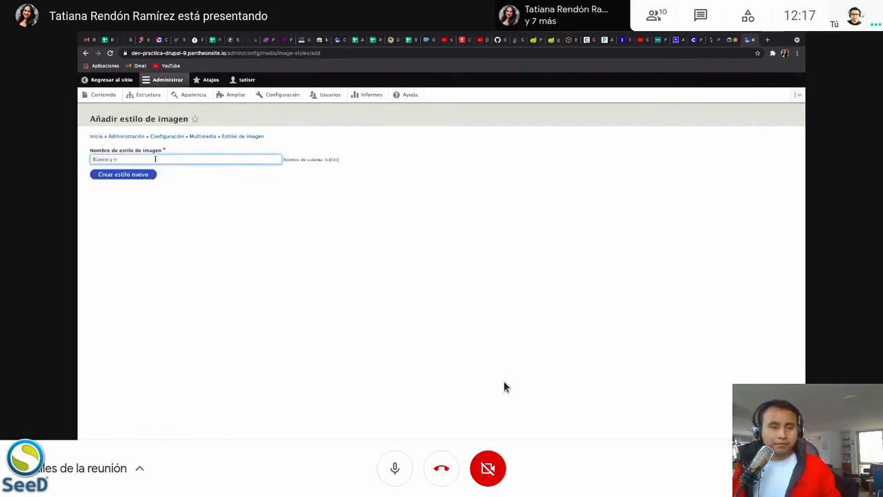
Open the effect choices for the Blanco y negro image style and look over the Receta content type's display settings.
{"action": "mouse_move", "coordinate": [469, 403]}
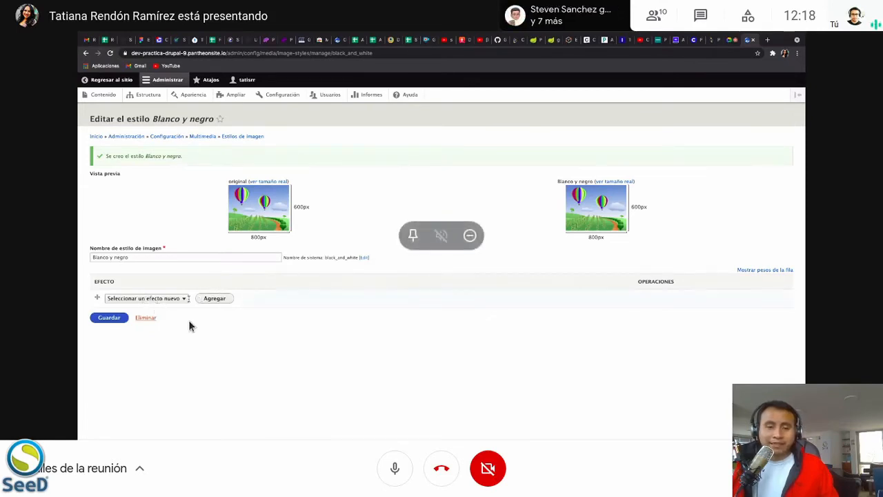
{"action": "left_click", "coordinate": [183, 298]}
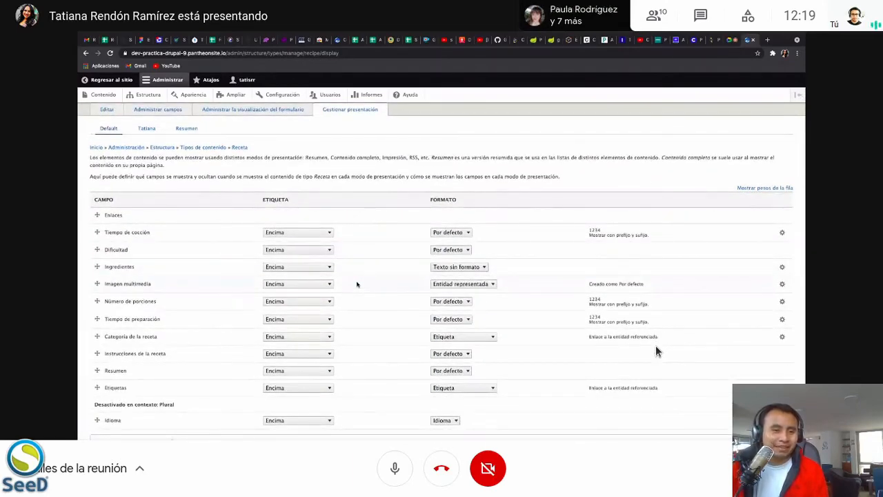
{"action": "scroll", "coordinate": [656, 351], "scroll_direction": "down", "scroll_amount": 1}
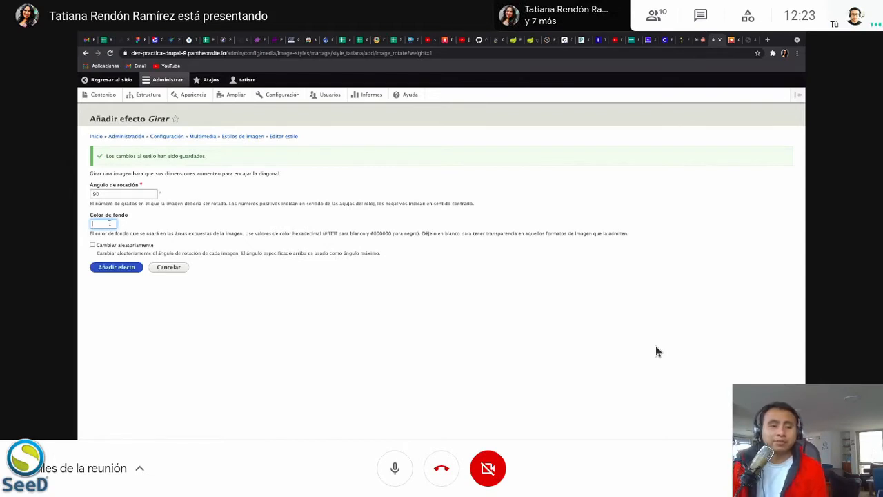
Add a 90° Girar effect with background color ffffff and a 50 × 50 pixel Recortar effect to the image style, and save it.
{"action": "type", "text": "ffffff"}
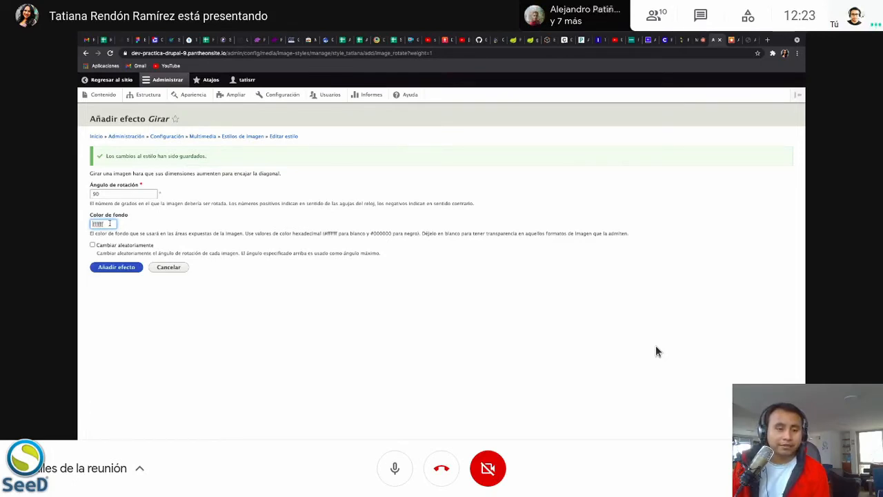
{"action": "left_click", "coordinate": [118, 267]}
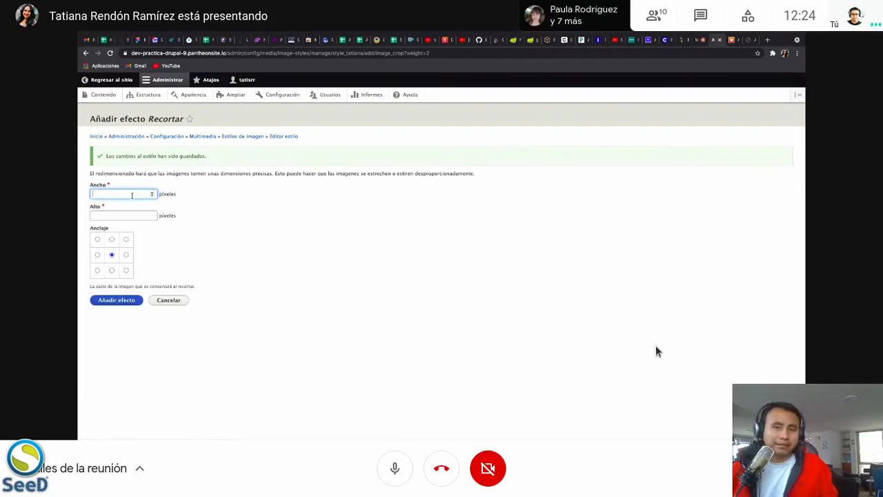
{"action": "type", "text": "50"}
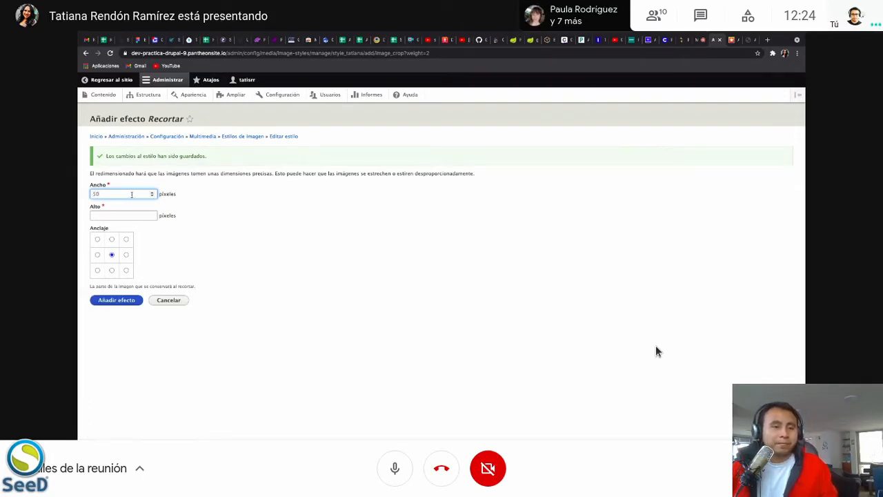
{"action": "left_click", "coordinate": [125, 215]}
{"action": "type", "text": "50"}
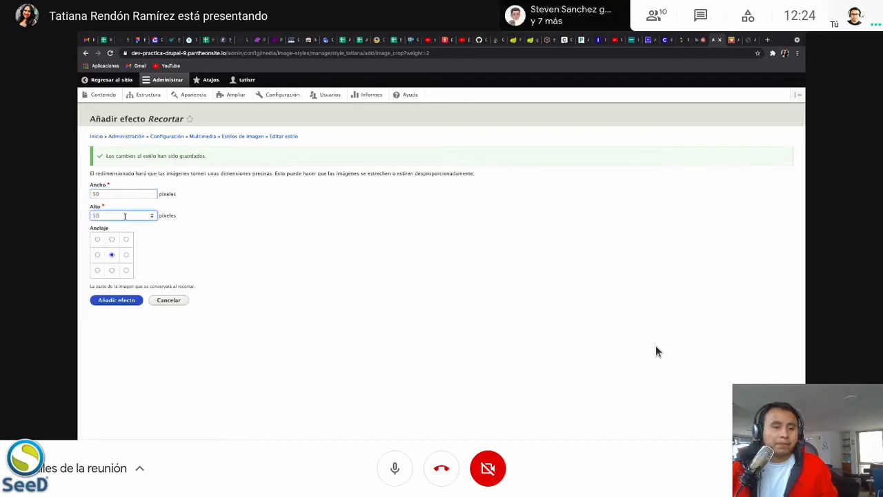
{"action": "left_click", "coordinate": [115, 304]}
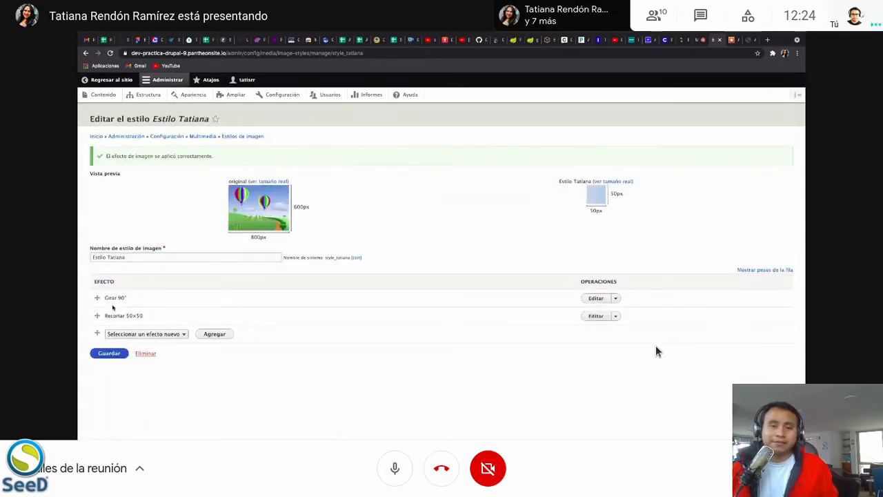
{"action": "left_click", "coordinate": [106, 353]}
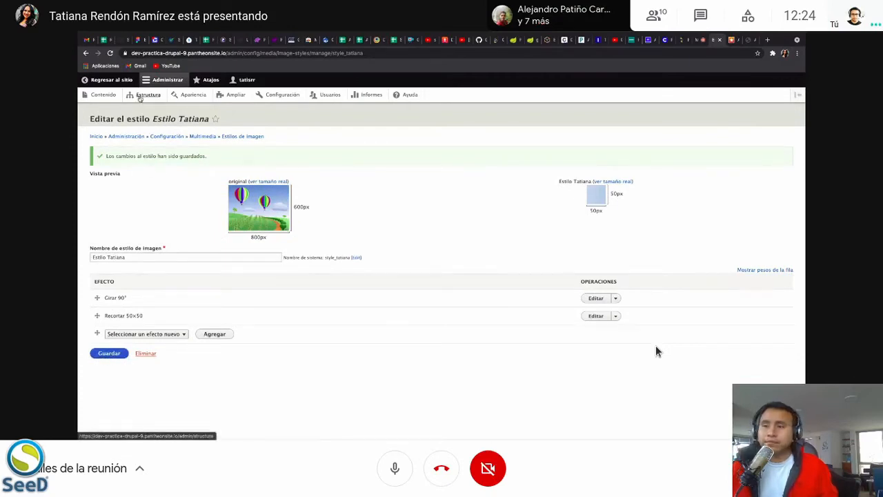
Open the display management page of the Artículo content type from the site's structure settings.
{"action": "left_click", "coordinate": [131, 95]}
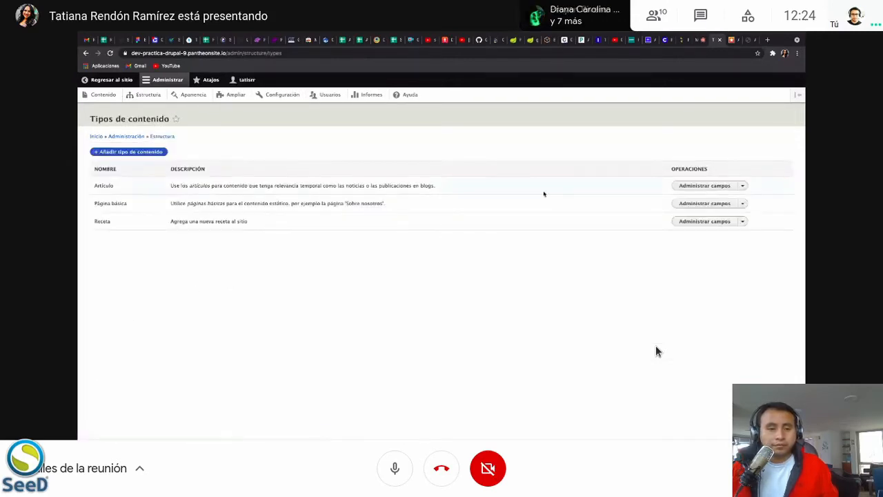
{"action": "left_click", "coordinate": [704, 185]}
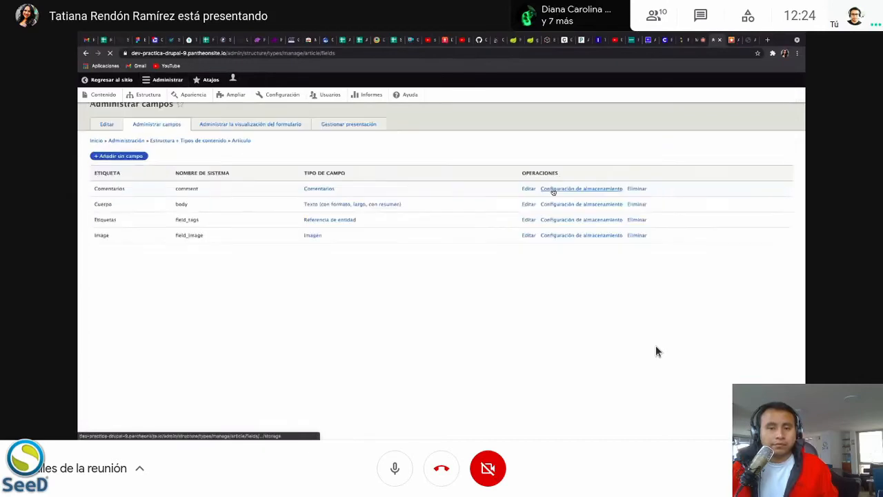
{"action": "left_click", "coordinate": [359, 141]}
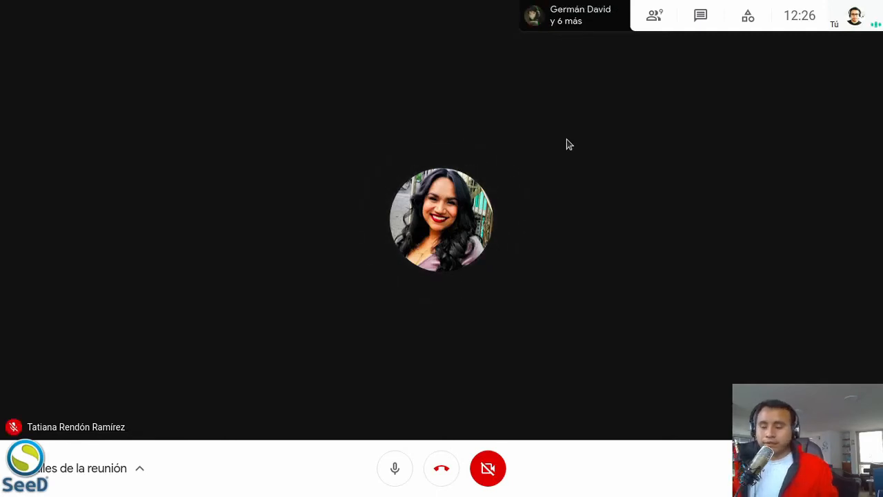
Leave the call's full-screen view and switch to the Firefox window showing the Wide (1090) image style.
{"action": "key", "text": "F11"}
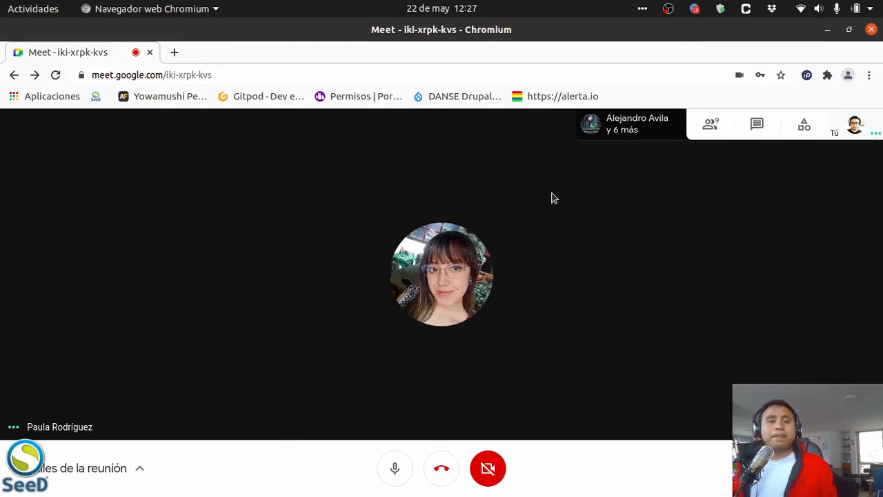
{"action": "mouse_move", "coordinate": [1, 4]}
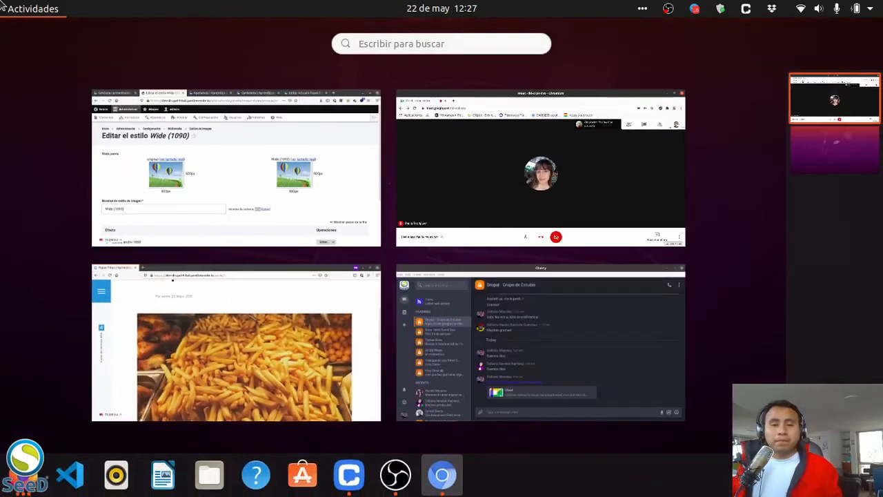
{"action": "left_click", "coordinate": [349, 175]}
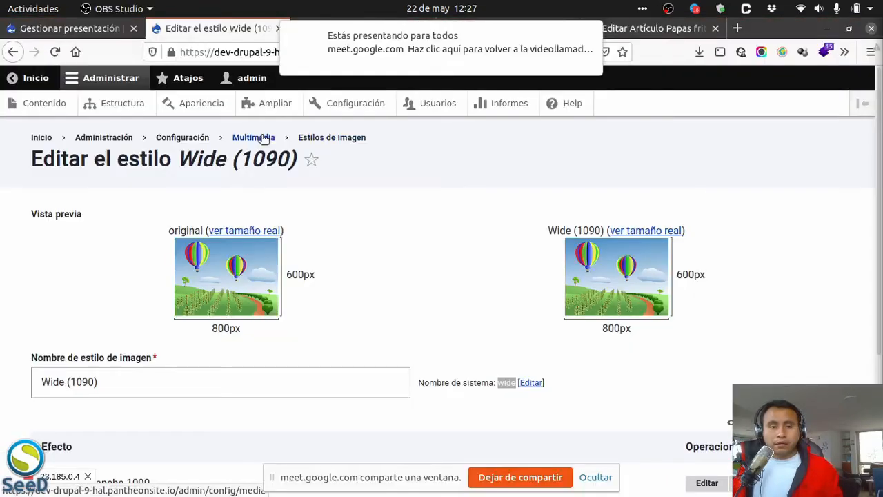
Open the Sistema de archivos page of the Multimedia configuration and review its public, private and temporary file paths.
{"action": "left_click", "coordinate": [264, 138]}
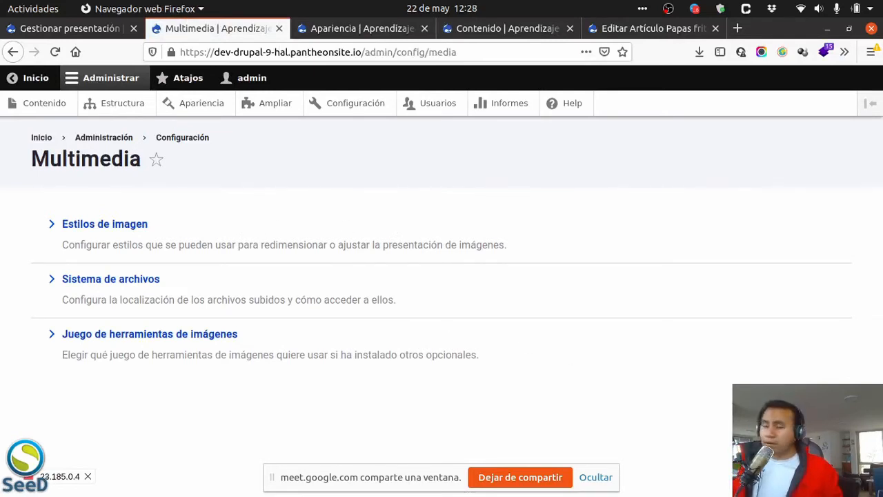
{"action": "left_click", "coordinate": [115, 280]}
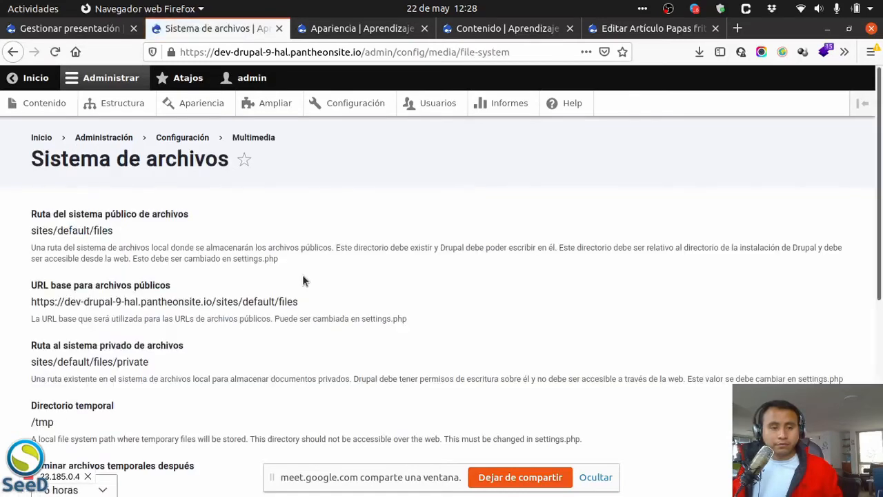
{"action": "scroll", "coordinate": [302, 275], "scroll_direction": "down", "scroll_amount": 2}
{"action": "scroll", "coordinate": [302, 274], "scroll_direction": "up", "scroll_amount": 2}
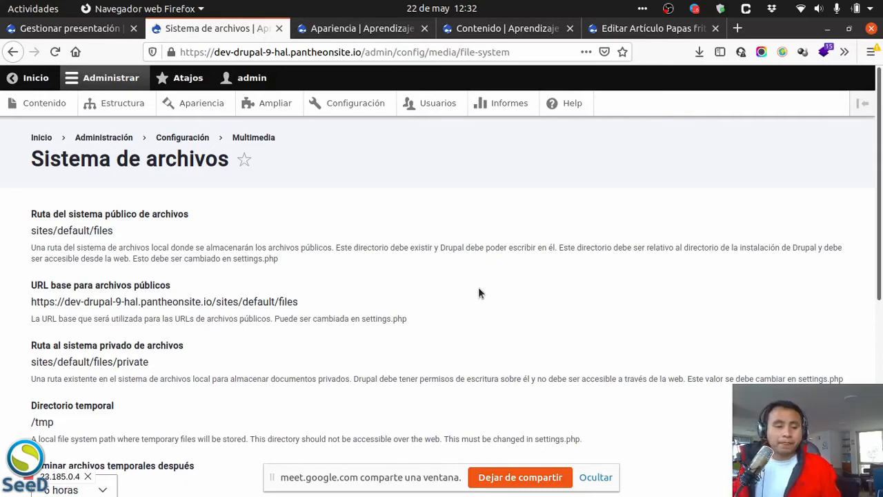
{"action": "scroll", "coordinate": [478, 287], "scroll_direction": "down", "scroll_amount": 5}
{"action": "scroll", "coordinate": [475, 280], "scroll_direction": "down", "scroll_amount": 1}
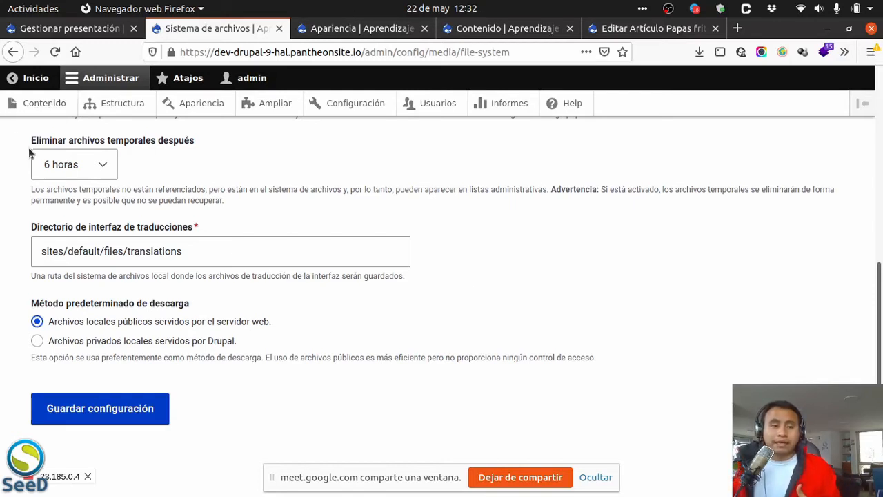
Examine the available intervals for Eliminar archivos temporales después without choosing a different one.
{"action": "left_click", "coordinate": [62, 164]}
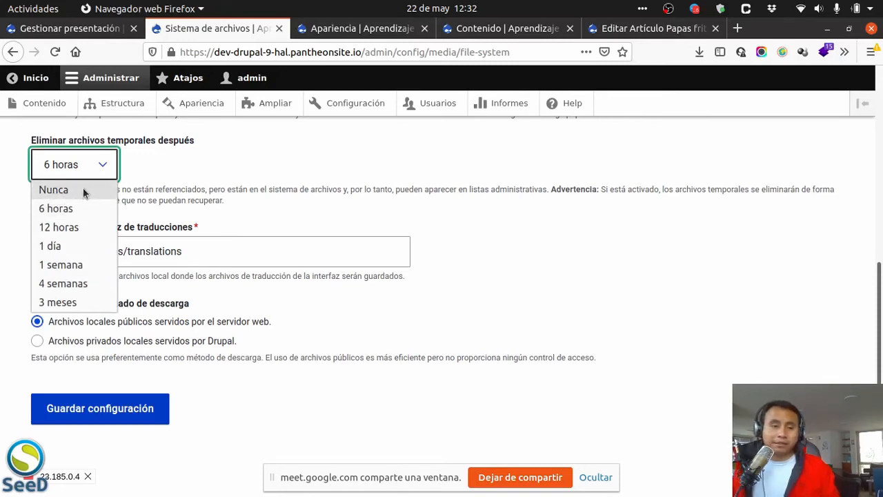
{"action": "left_click", "coordinate": [143, 175]}
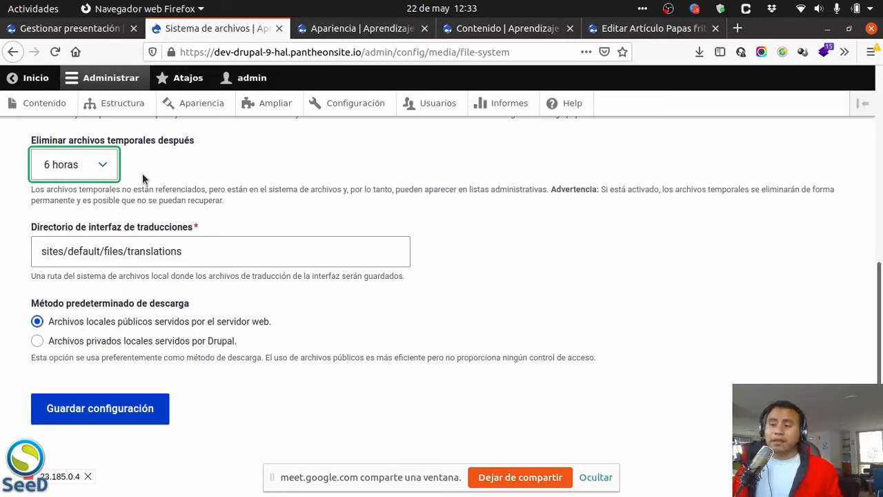
{"action": "left_click", "coordinate": [6, 194]}
{"action": "left_click", "coordinate": [60, 164]}
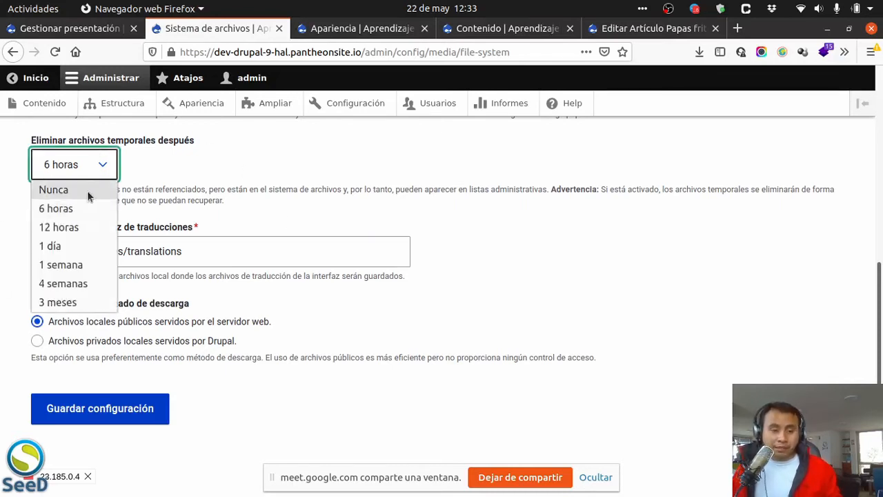
{"action": "left_click", "coordinate": [14, 204]}
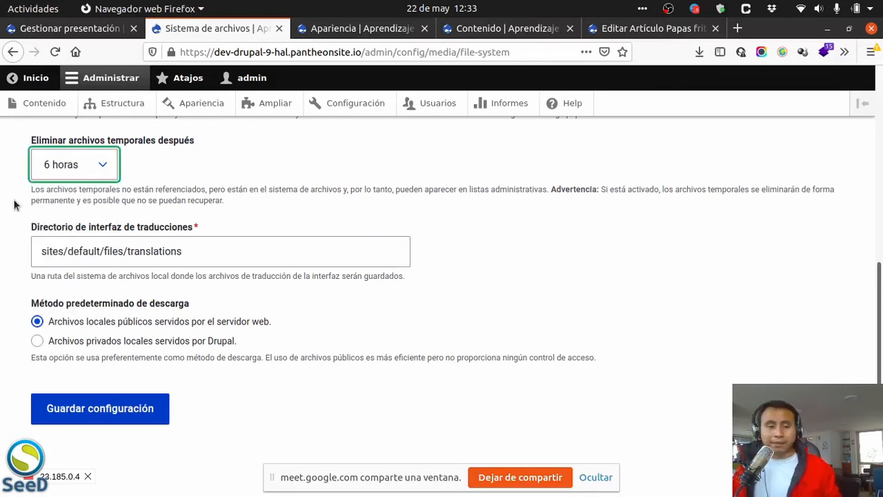
Highlight the Directorio de interfaz de traducciones path and the download method option for private local files served by Drupal.
{"action": "key", "text": "Tab"}
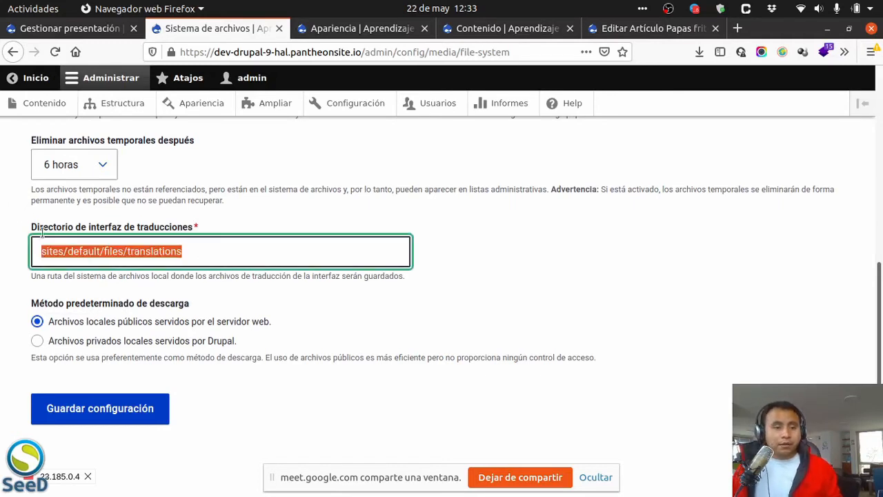
{"action": "left_click", "coordinate": [13, 216]}
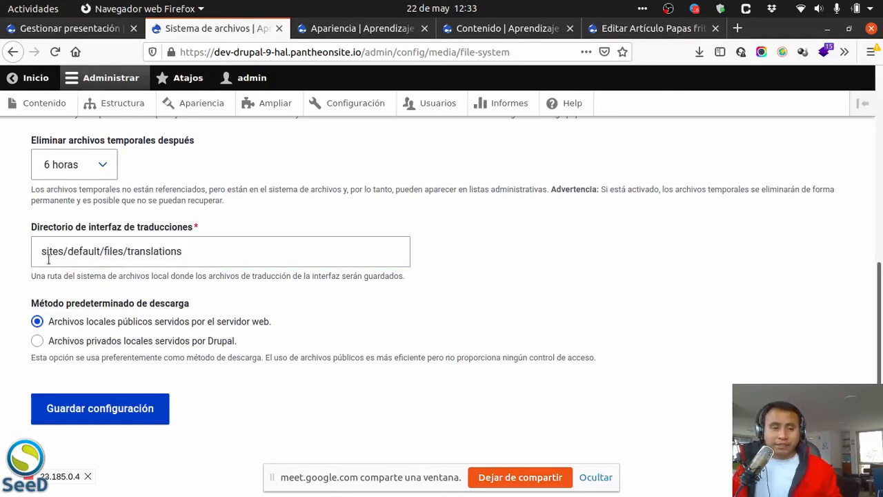
{"action": "left_click_drag", "start_coordinate": [199, 253], "coordinate": [0, 251]}
{"action": "left_click", "coordinate": [8, 225]}
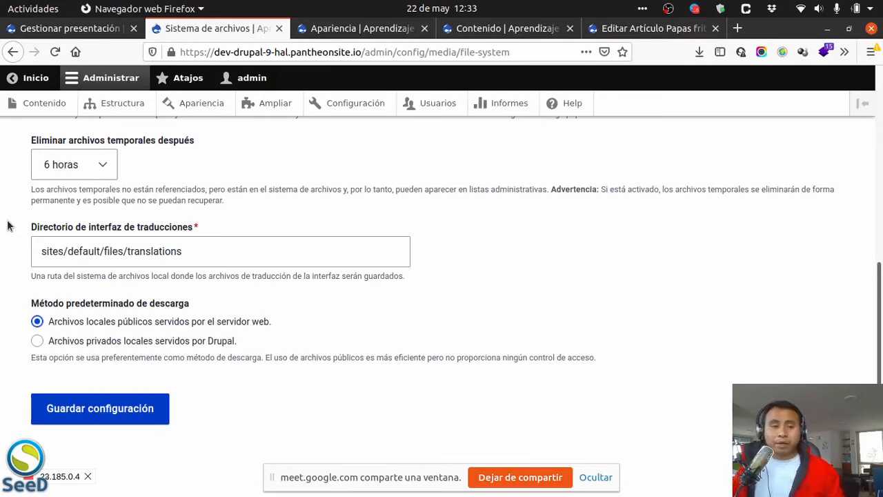
{"action": "left_click_drag", "start_coordinate": [227, 258], "coordinate": [40, 243]}
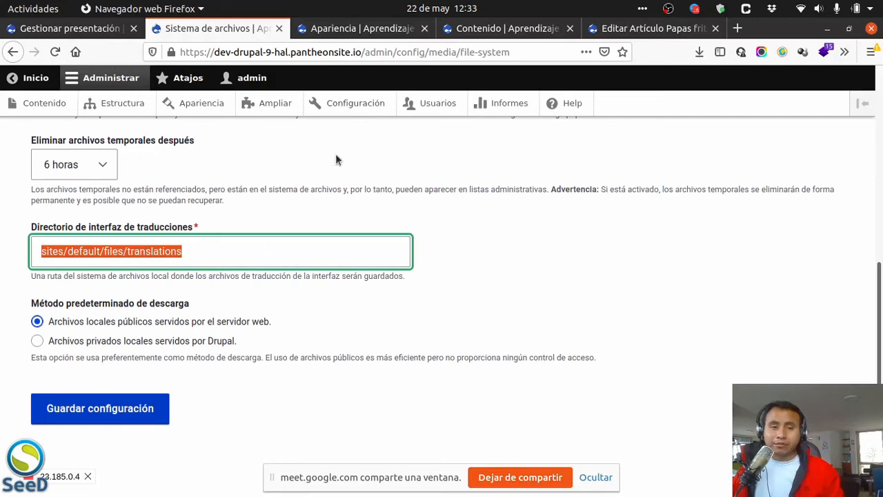
{"action": "left_click", "coordinate": [423, 194]}
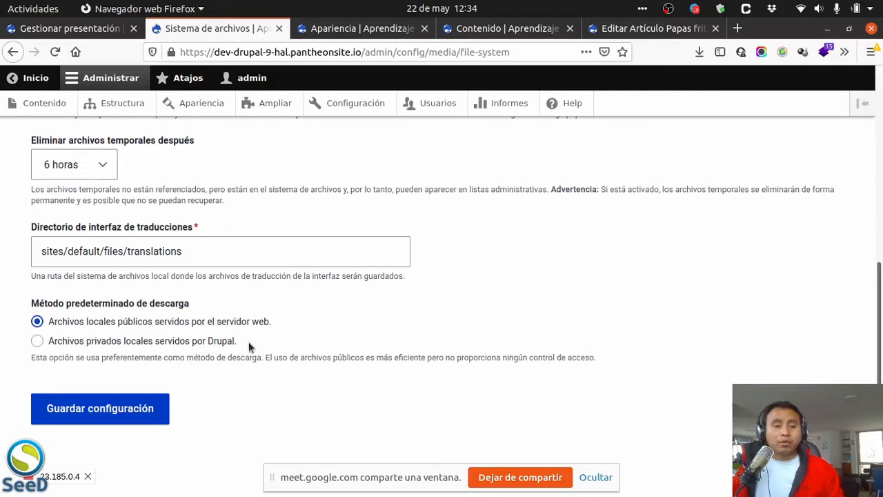
{"action": "left_click_drag", "start_coordinate": [247, 346], "coordinate": [52, 341]}
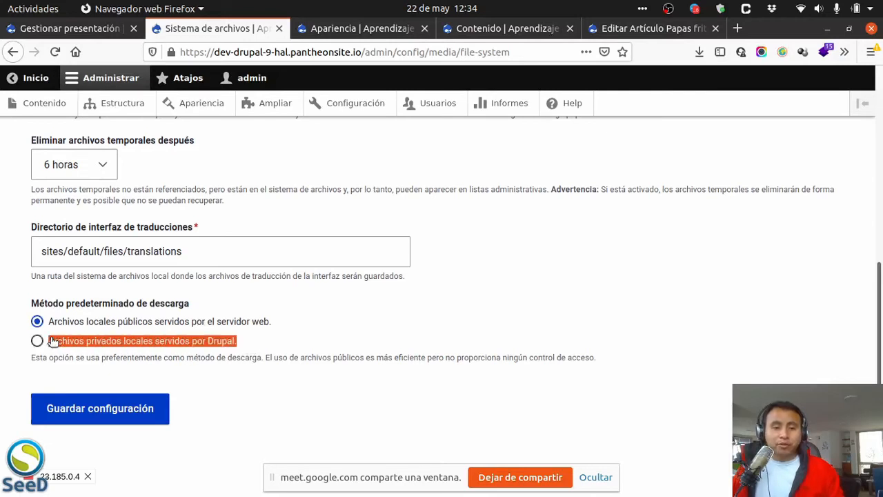
{"action": "left_click", "coordinate": [12, 309]}
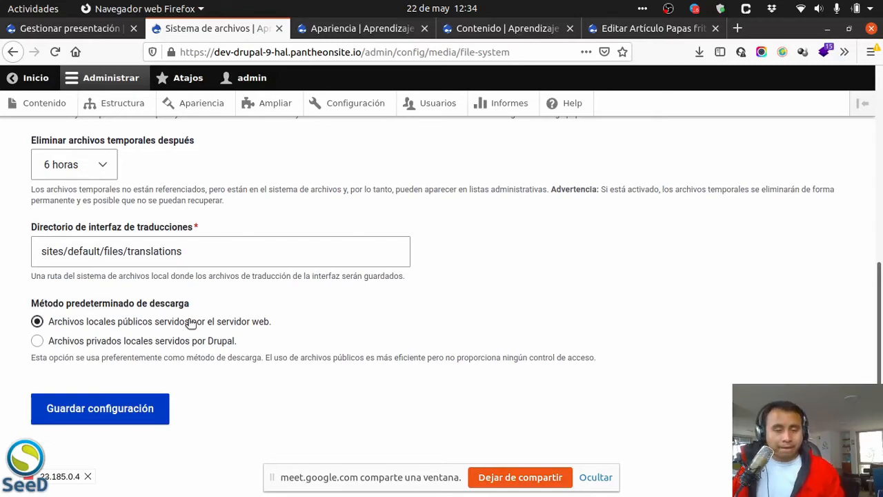
Highlight the public file system path sites/default/files on the Sistema de archivos page.
{"action": "scroll", "coordinate": [243, 281], "scroll_direction": "up", "scroll_amount": 5}
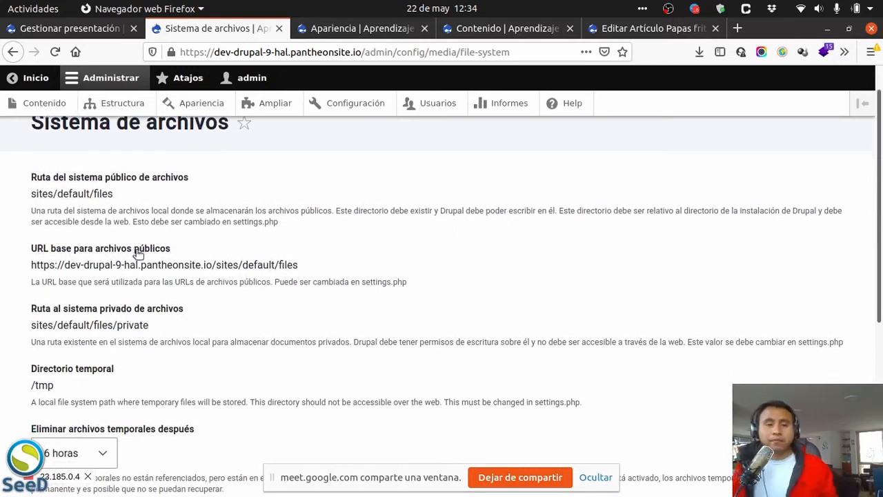
{"action": "scroll", "coordinate": [144, 231], "scroll_direction": "up", "scroll_amount": 1}
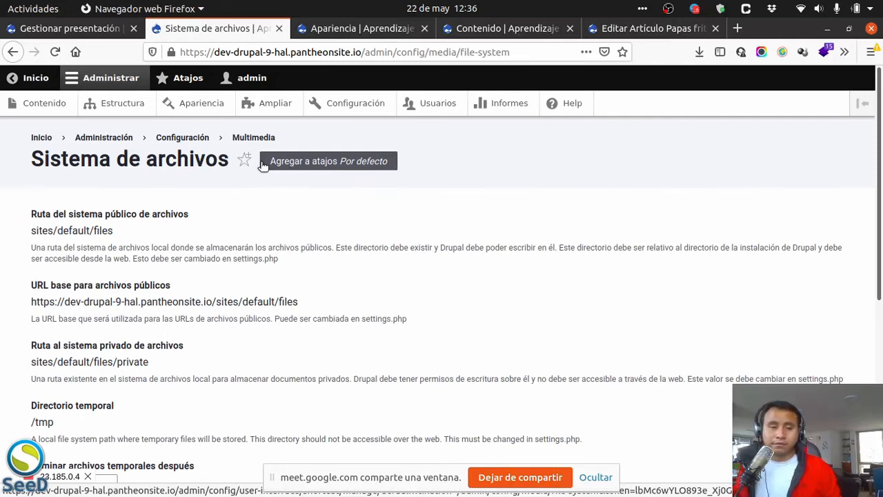
{"action": "left_click_drag", "start_coordinate": [32, 230], "coordinate": [108, 232]}
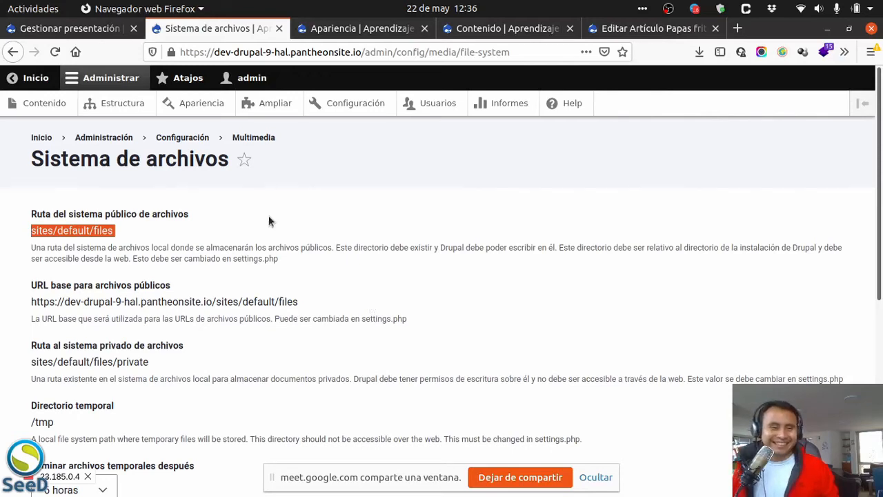
{"action": "scroll", "coordinate": [307, 187], "scroll_direction": "down", "scroll_amount": 5}
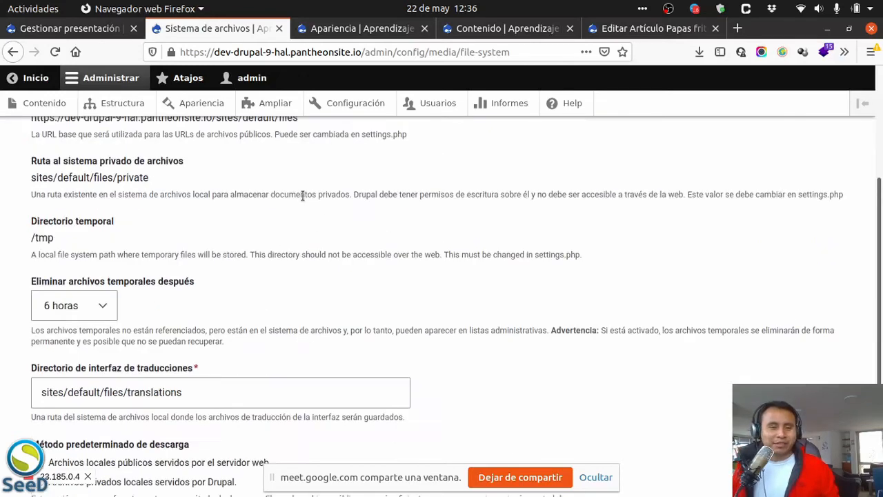
{"action": "scroll", "coordinate": [302, 197], "scroll_direction": "up", "scroll_amount": 5}
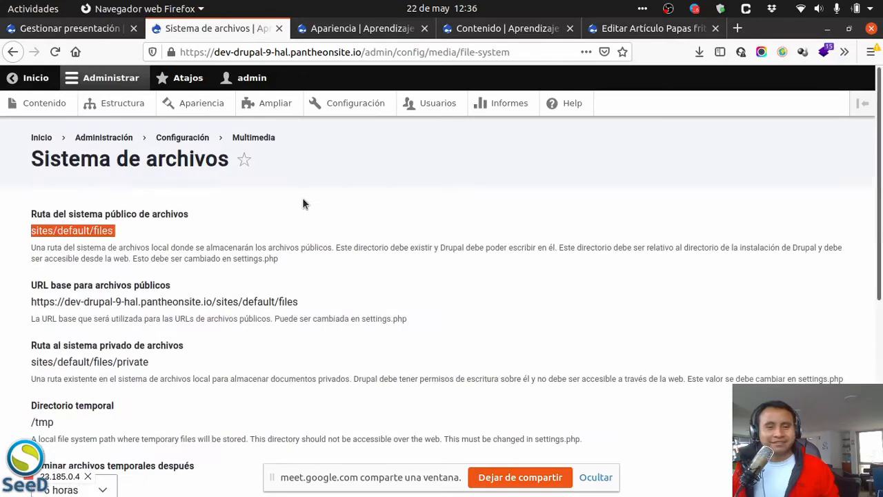
Open the Juego de herramientas de imágenes page of the Multimedia configuration and highlight the GD2 toolkit option.
{"action": "left_click", "coordinate": [254, 138]}
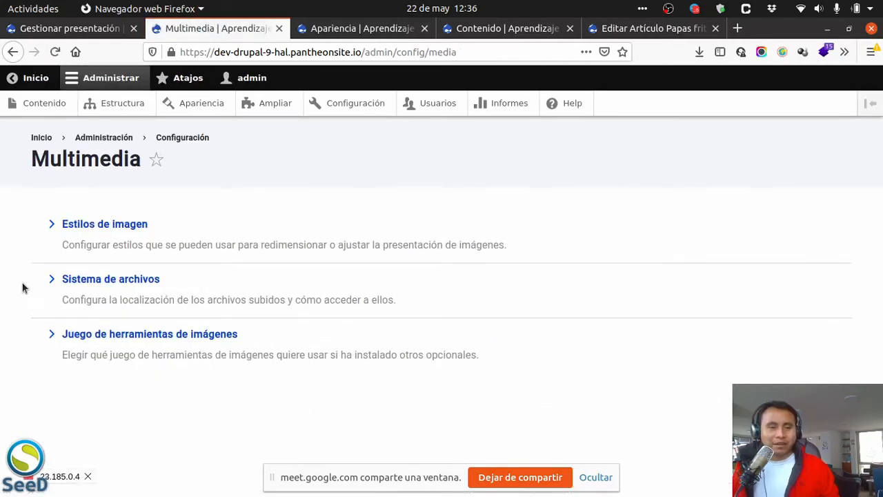
{"action": "left_click", "coordinate": [82, 335]}
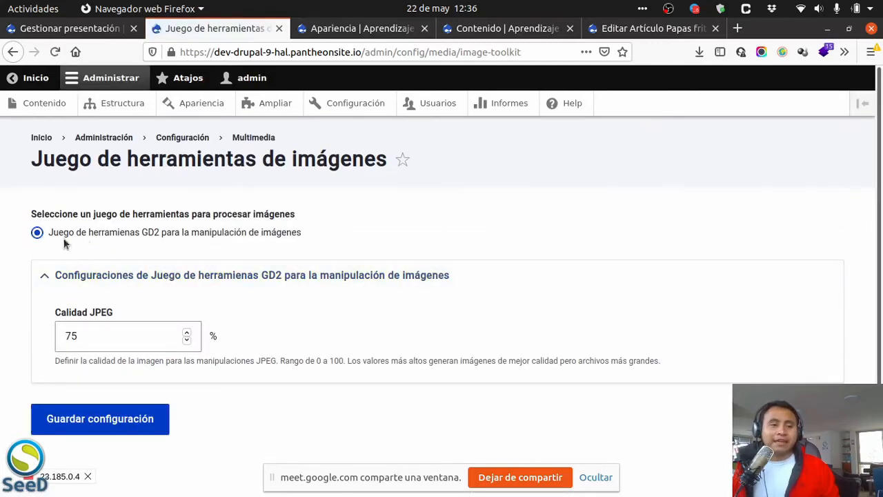
{"action": "left_click_drag", "start_coordinate": [302, 233], "coordinate": [51, 237]}
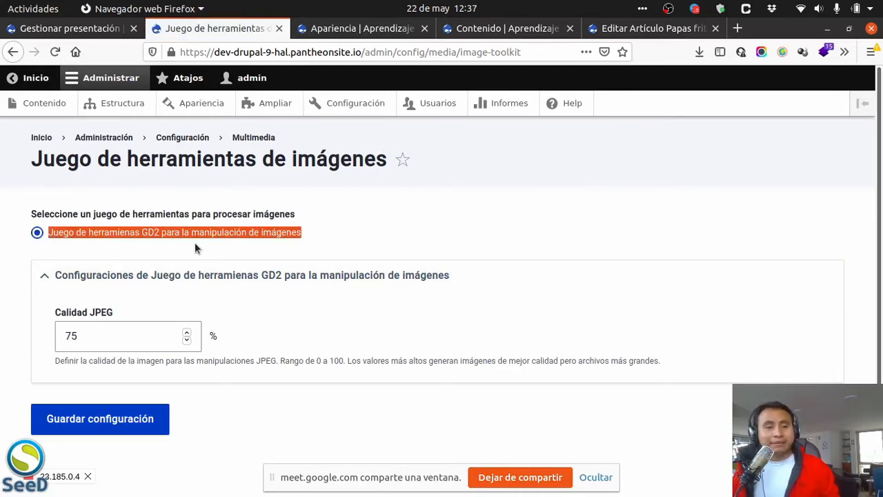
{"action": "left_click", "coordinate": [175, 250]}
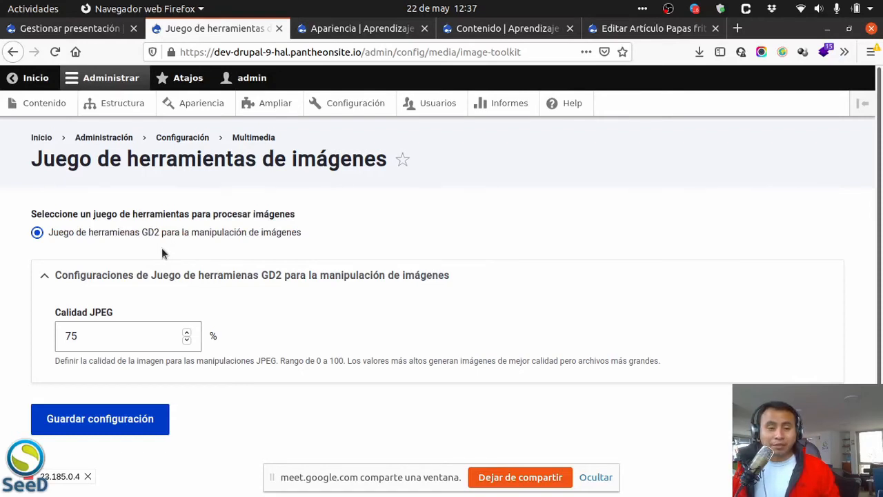
{"action": "left_click_drag", "start_coordinate": [160, 237], "coordinate": [140, 235]}
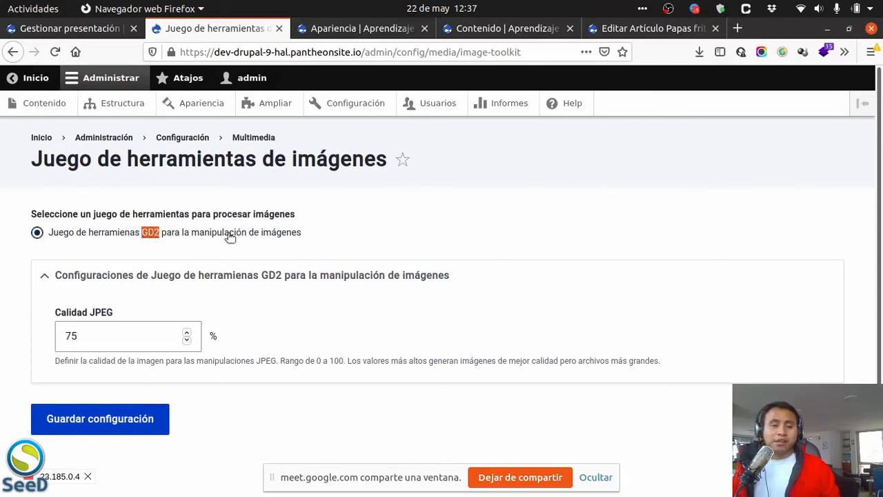
{"action": "left_click", "coordinate": [288, 252]}
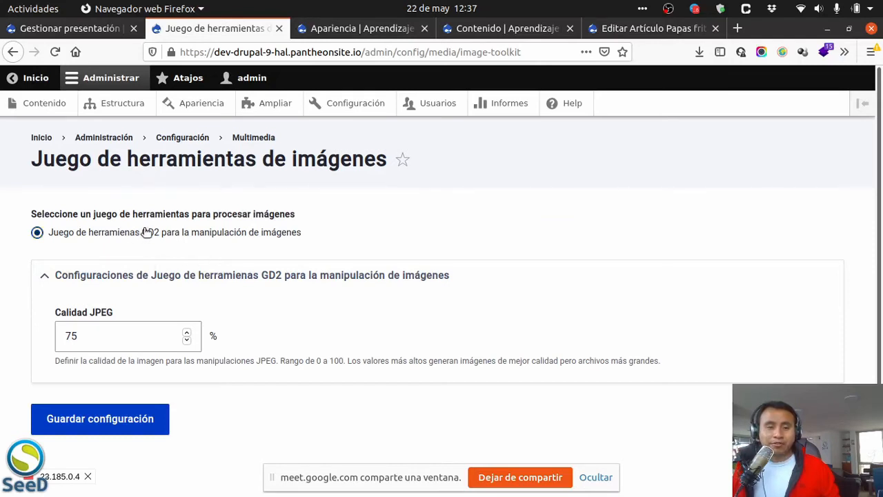
Highlight the Calidad JPEG percentage in the GD2 toolkit settings without changing it.
{"action": "scroll", "coordinate": [160, 245], "scroll_direction": "down", "scroll_amount": 1}
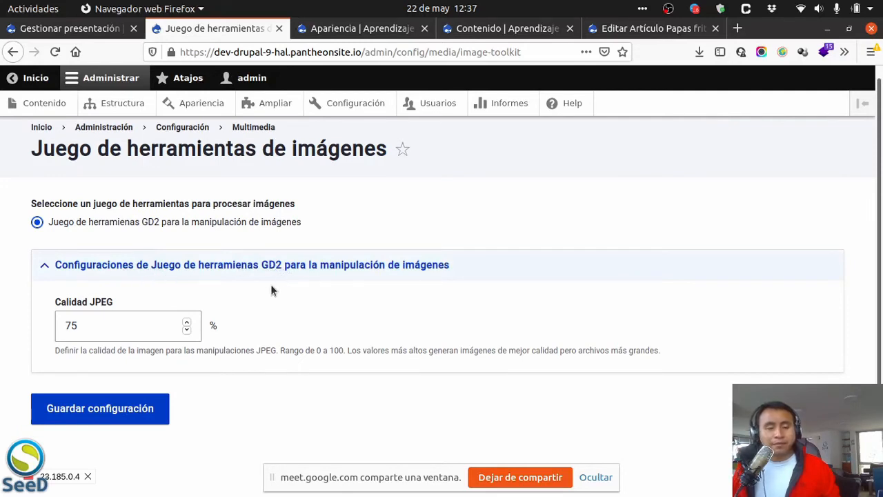
{"action": "left_click_drag", "start_coordinate": [93, 325], "coordinate": [28, 320]}
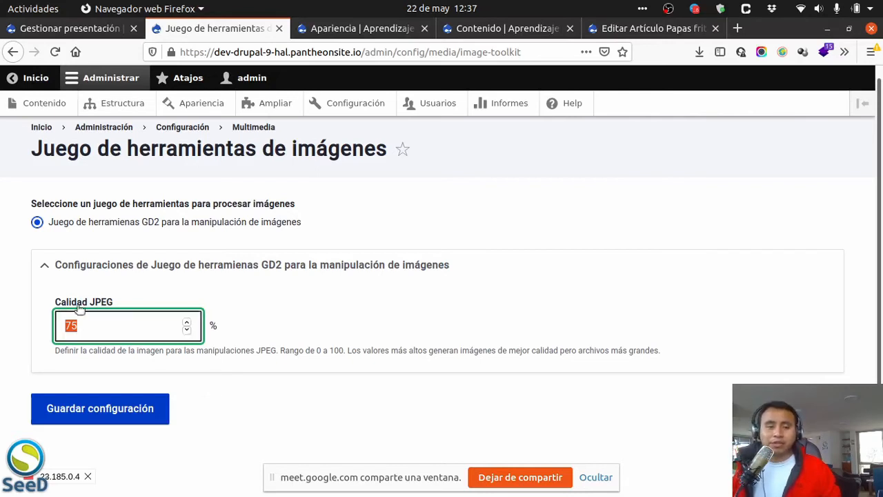
{"action": "left_click", "coordinate": [97, 324]}
{"action": "left_click_drag", "start_coordinate": [97, 325], "coordinate": [58, 318]}
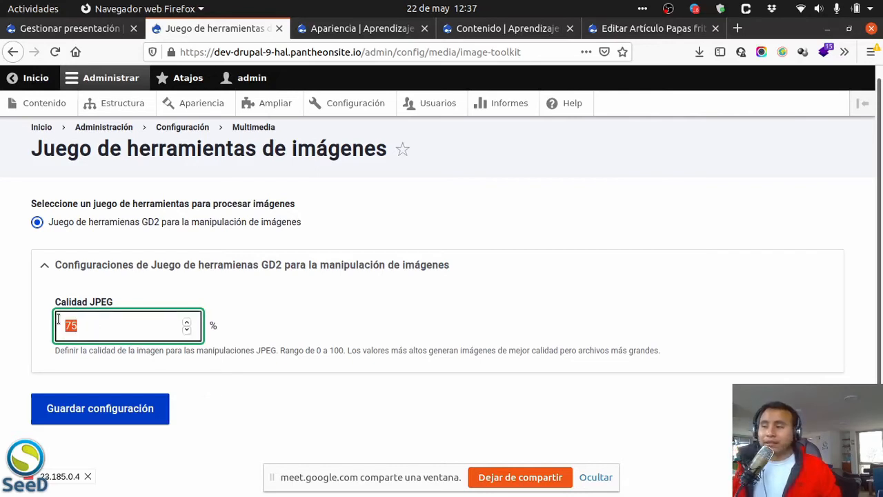
{"action": "left_click", "coordinate": [102, 321]}
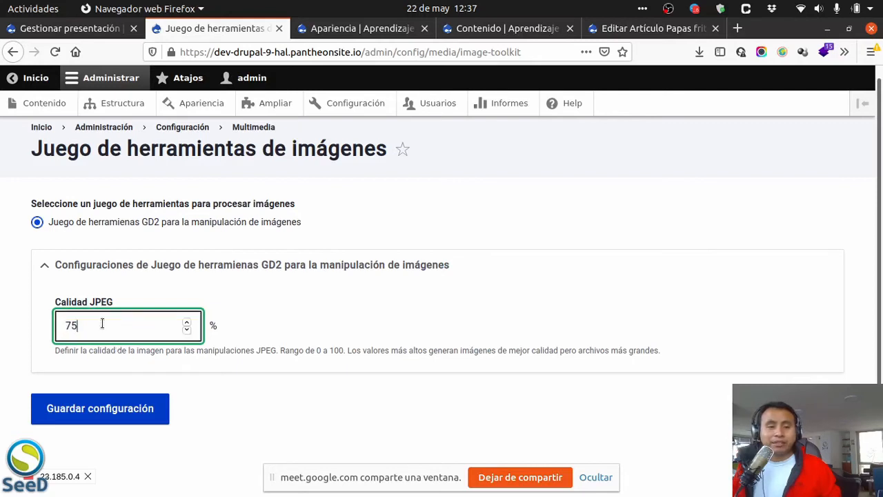
{"action": "left_click_drag", "start_coordinate": [102, 322], "coordinate": [49, 323]}
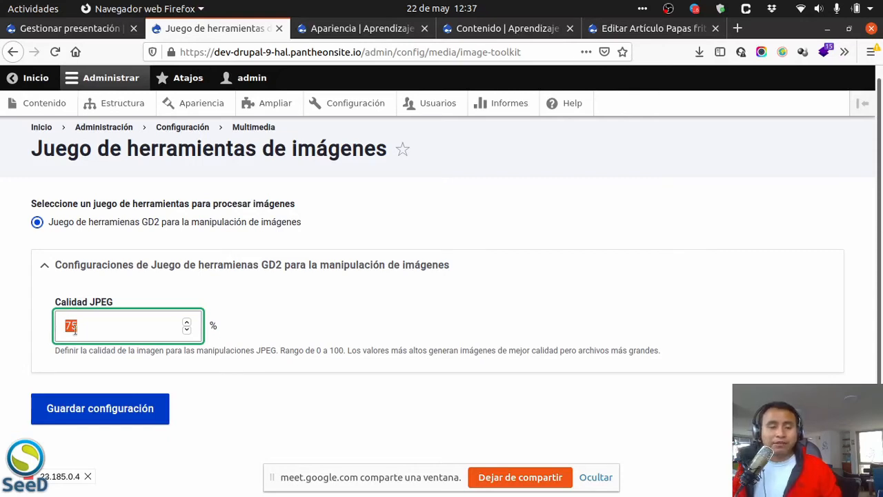
{"action": "left_click", "coordinate": [74, 326]}
{"action": "double_click", "coordinate": [64, 324]}
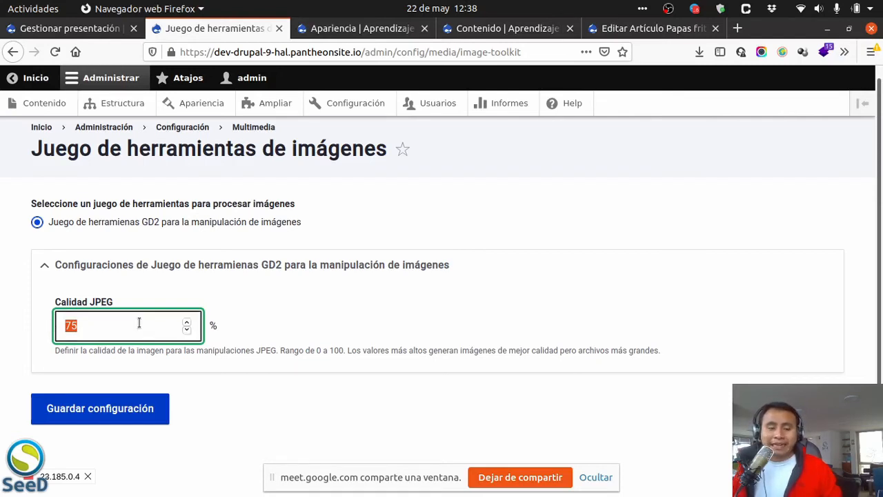
Highlight the Calidad JPEG field label in the GD2 settings, and clear the text selection.
{"action": "left_click_drag", "start_coordinate": [124, 310], "coordinate": [44, 298]}
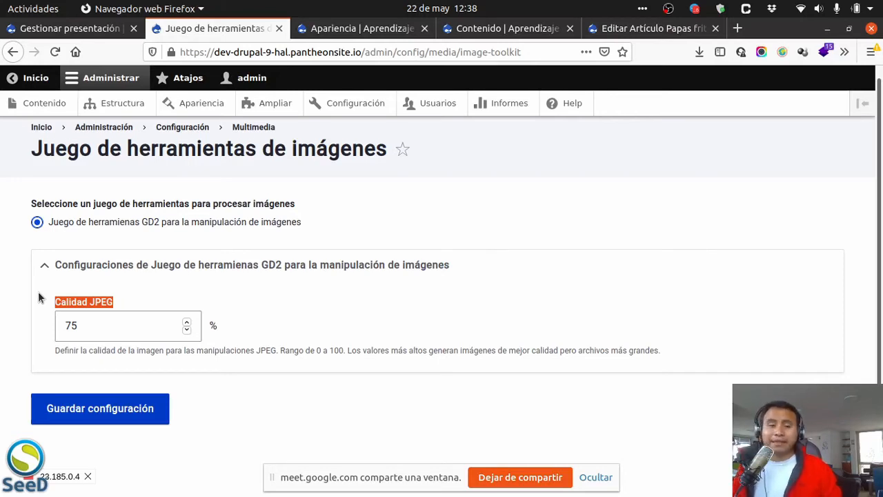
{"action": "left_click", "coordinate": [119, 306]}
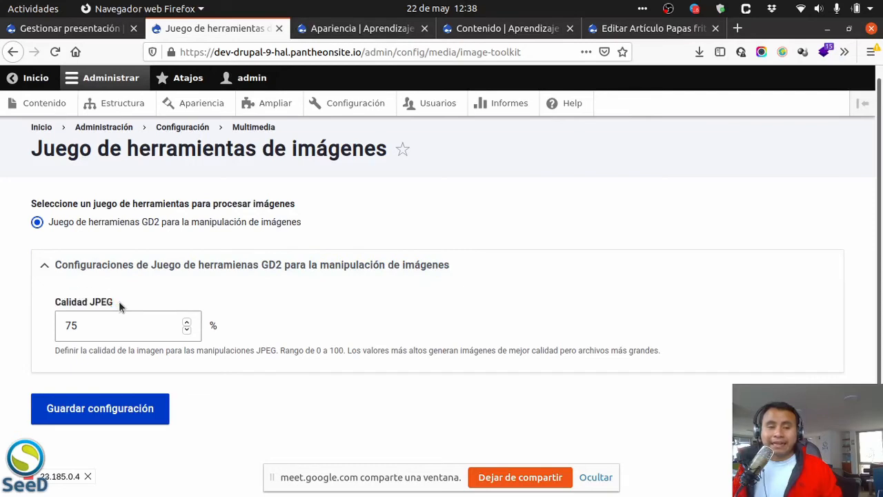
{"action": "left_click_drag", "start_coordinate": [120, 304], "coordinate": [56, 308]}
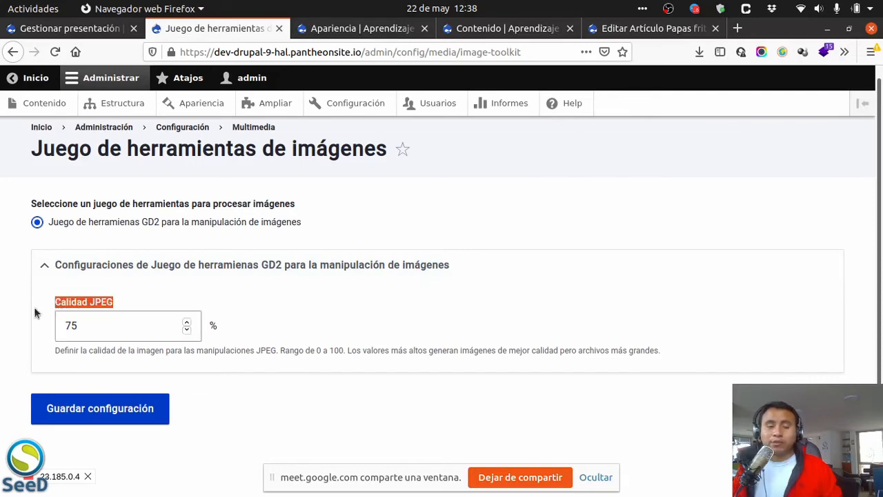
{"action": "left_click", "coordinate": [4, 292]}
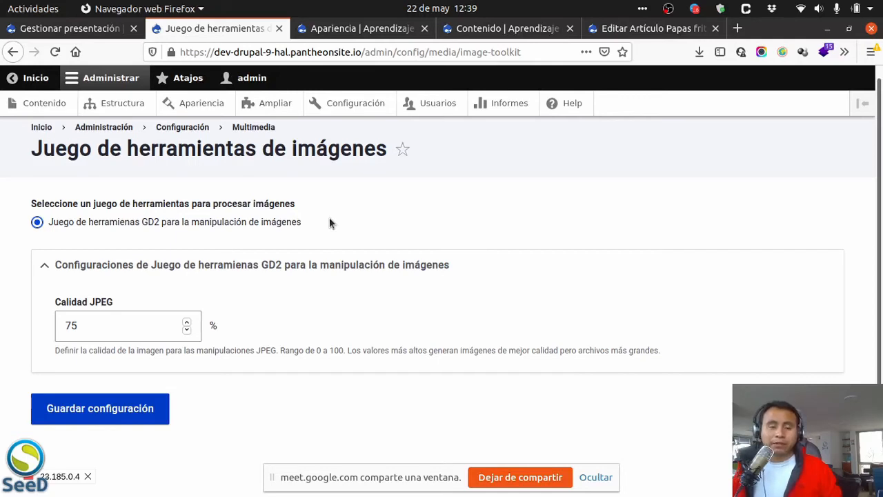
Return to the main Configuración page and review its Multimedia, Servicios web and Regional e idioma sections.
{"action": "key", "text": "alt+Left"}
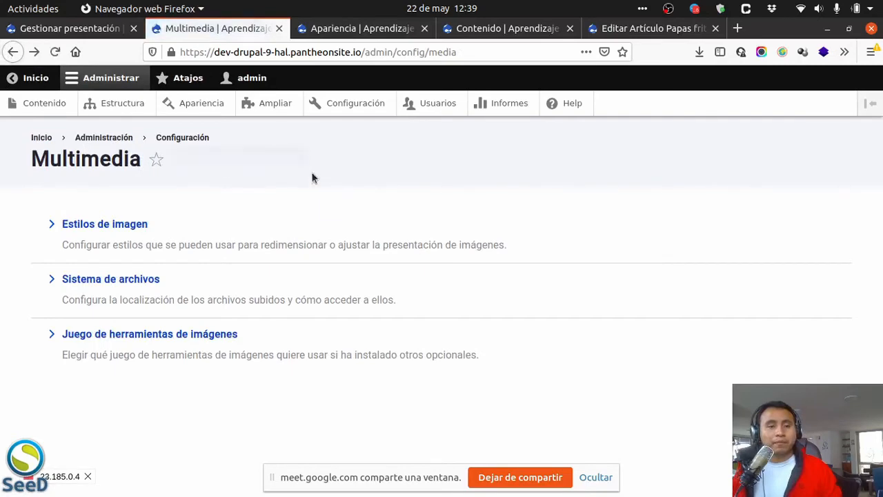
{"action": "left_click", "coordinate": [194, 139]}
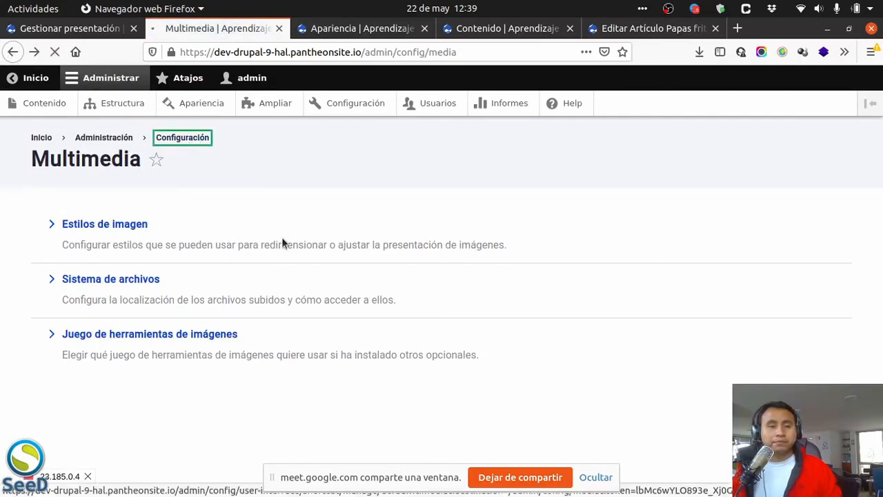
{"action": "scroll", "coordinate": [282, 242], "scroll_direction": "down", "scroll_amount": 5}
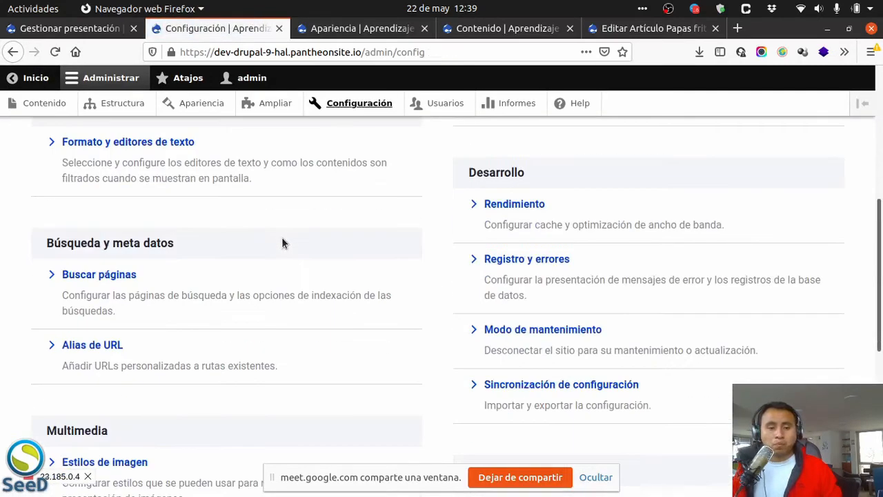
{"action": "scroll", "coordinate": [283, 243], "scroll_direction": "down", "scroll_amount": 5}
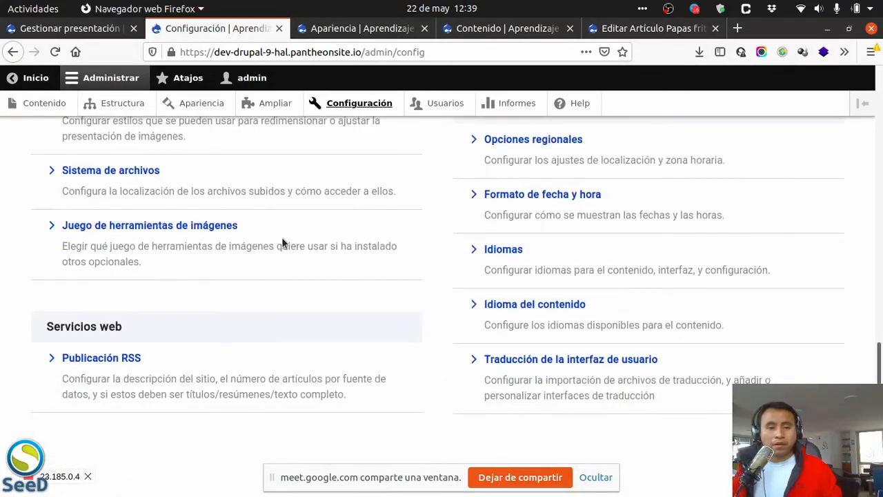
{"action": "scroll", "coordinate": [282, 242], "scroll_direction": "up", "scroll_amount": 3}
{"action": "scroll", "coordinate": [281, 243], "scroll_direction": "down", "scroll_amount": 3}
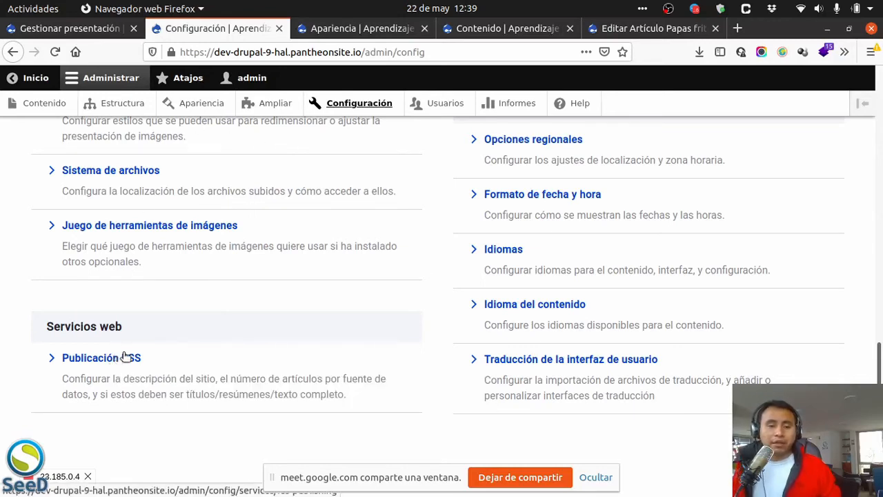
{"action": "scroll", "coordinate": [218, 327], "scroll_direction": "up", "scroll_amount": 3}
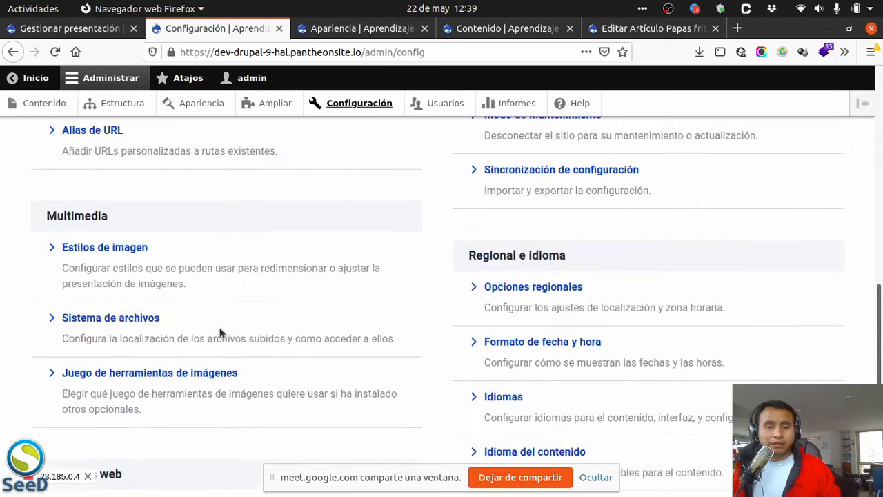
{"action": "scroll", "coordinate": [235, 327], "scroll_direction": "down", "scroll_amount": 3}
{"action": "scroll", "coordinate": [280, 336], "scroll_direction": "up", "scroll_amount": 3}
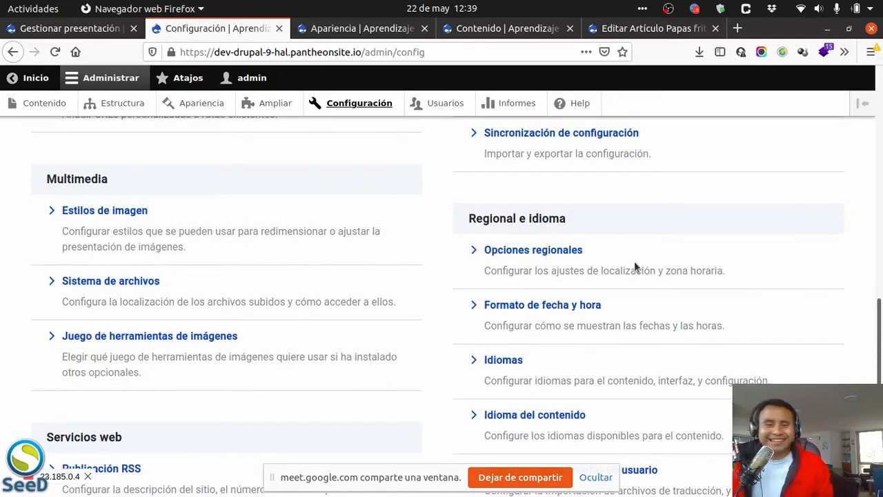
{"action": "scroll", "coordinate": [171, 321], "scroll_direction": "down", "scroll_amount": 3}
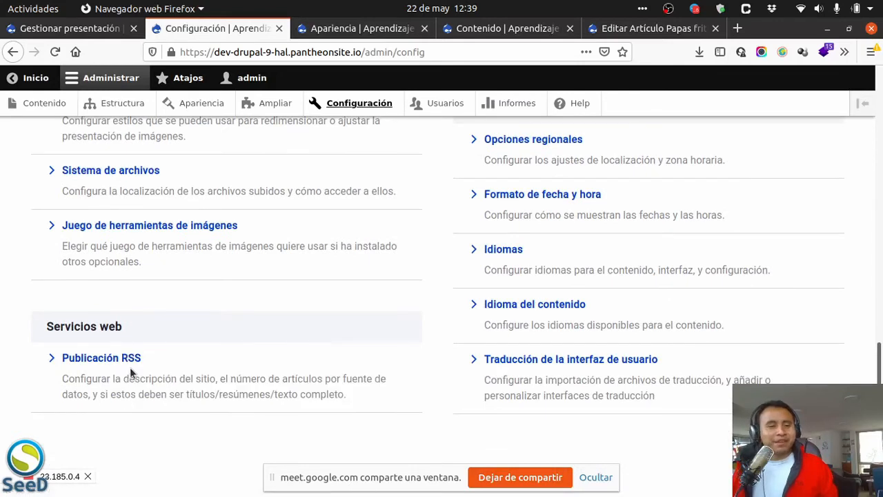
Open the Publicación RSS settings under Servicios web and review the feed description, item count and syndicated content fields.
{"action": "left_click", "coordinate": [110, 359]}
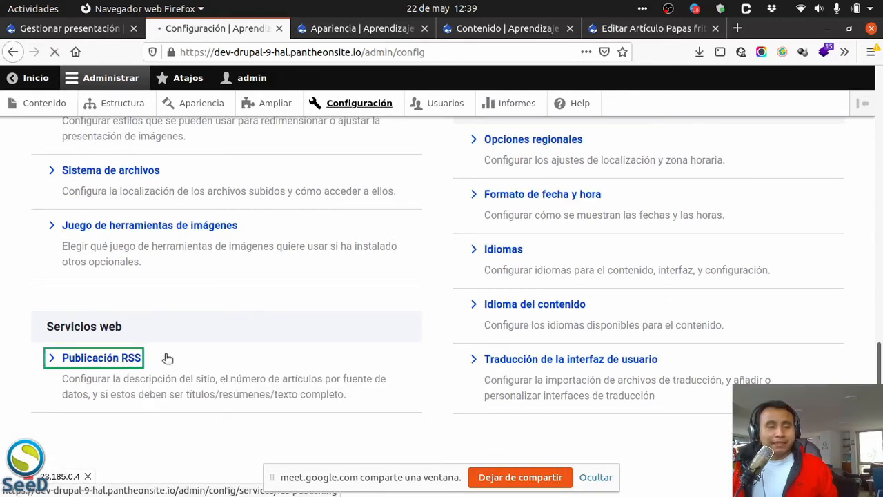
{"action": "left_click", "coordinate": [211, 235]}
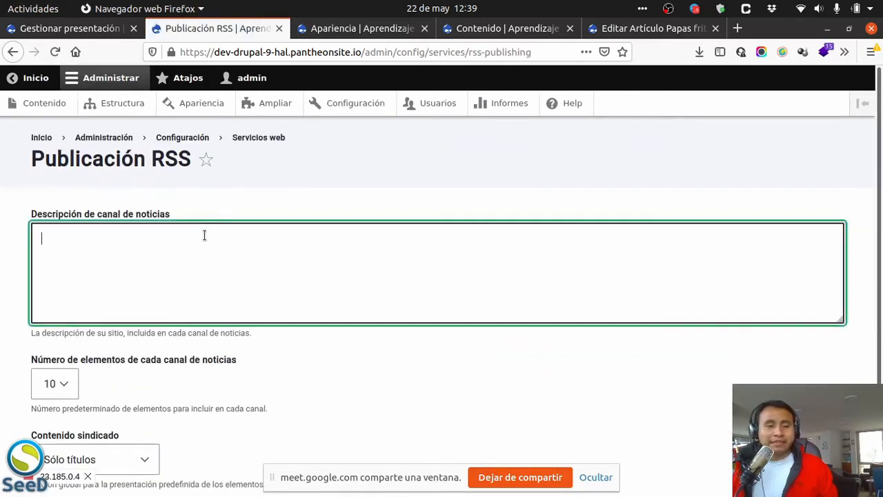
{"action": "scroll", "coordinate": [223, 280], "scroll_direction": "down", "scroll_amount": 3}
{"action": "scroll", "coordinate": [246, 320], "scroll_direction": "up", "scroll_amount": 3}
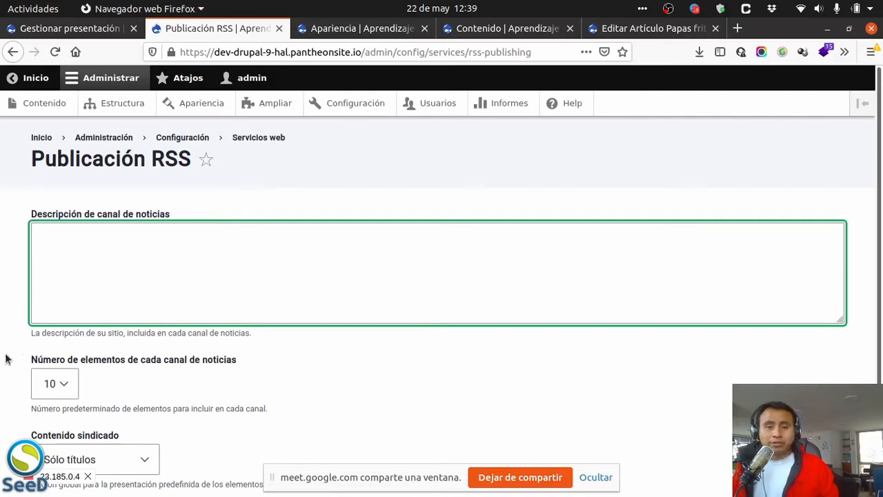
Examine the RSS publishing settings: the channel description, the choices for number of items per channel, and the syndicated content options.
{"action": "scroll", "coordinate": [1, 353], "scroll_direction": "down", "scroll_amount": 3}
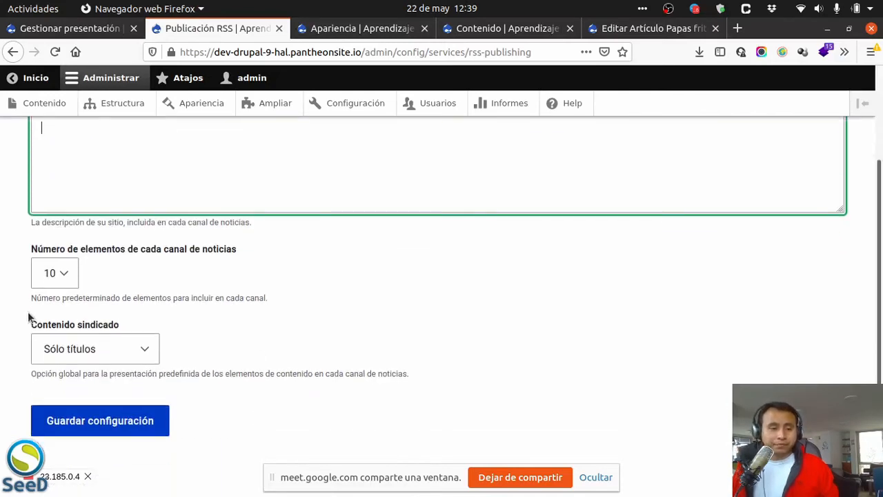
{"action": "left_click", "coordinate": [67, 273]}
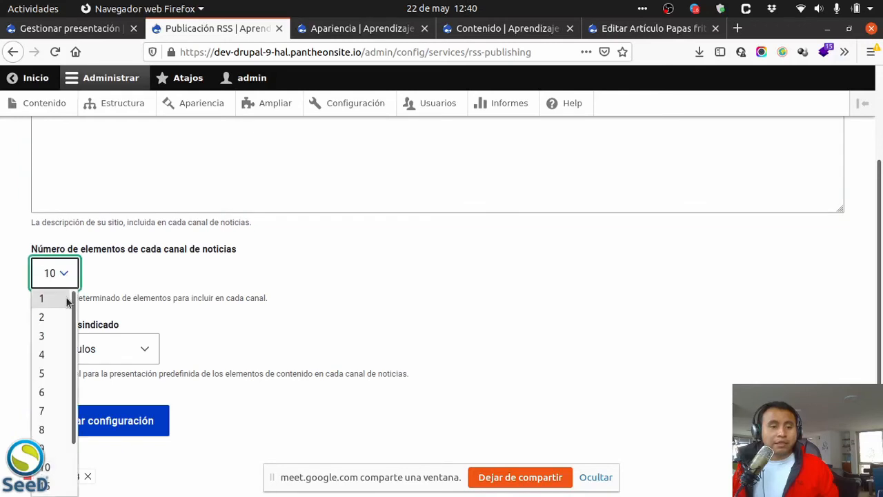
{"action": "left_click", "coordinate": [122, 271]}
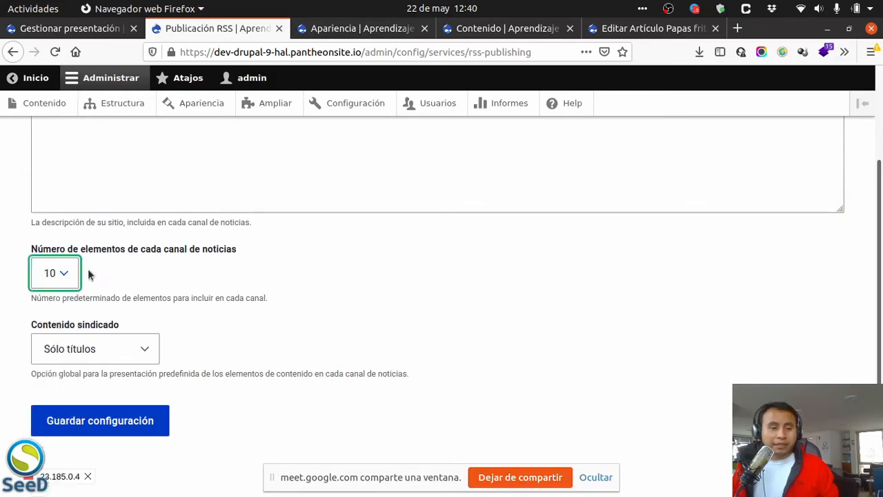
{"action": "left_click", "coordinate": [129, 348]}
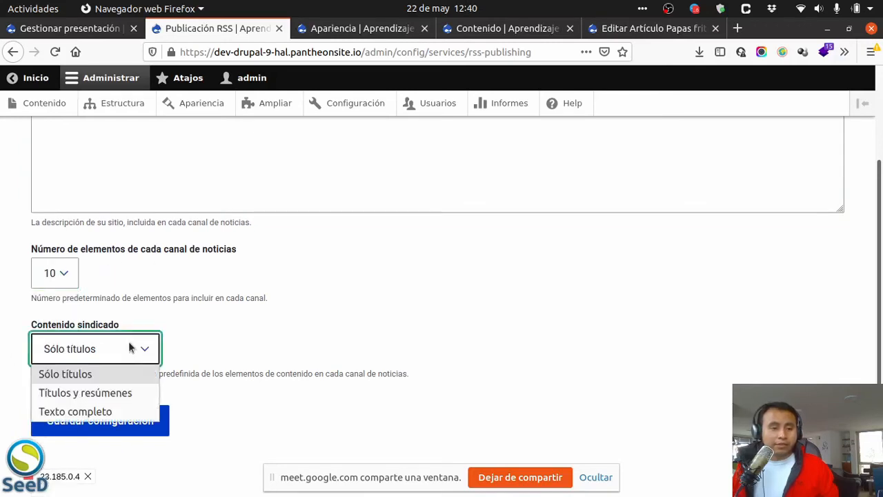
{"action": "left_click", "coordinate": [227, 332]}
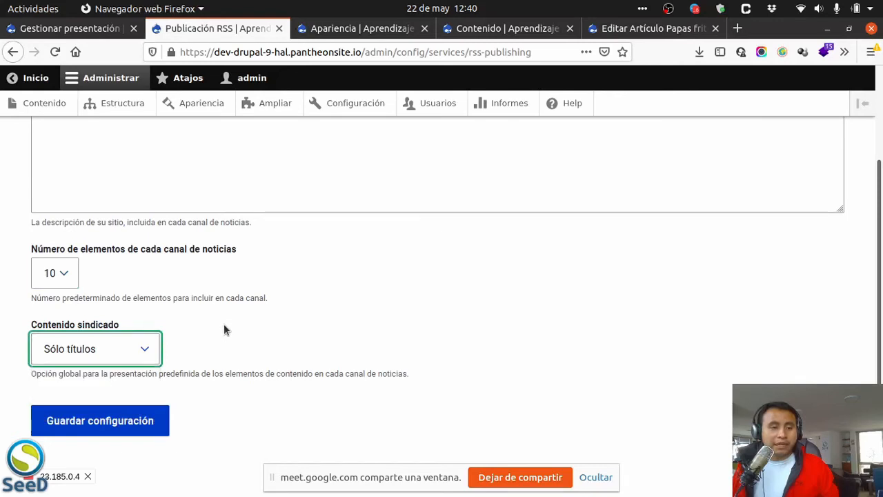
{"action": "left_click", "coordinate": [96, 356]}
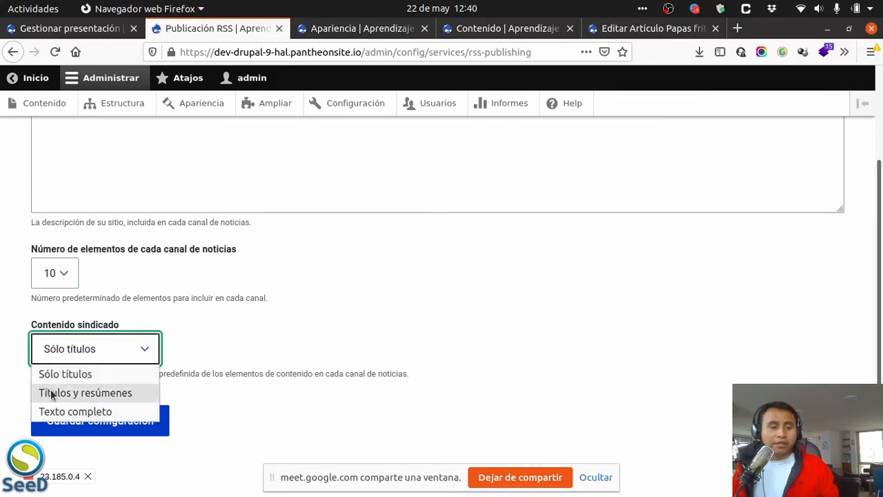
{"action": "left_click", "coordinate": [21, 367]}
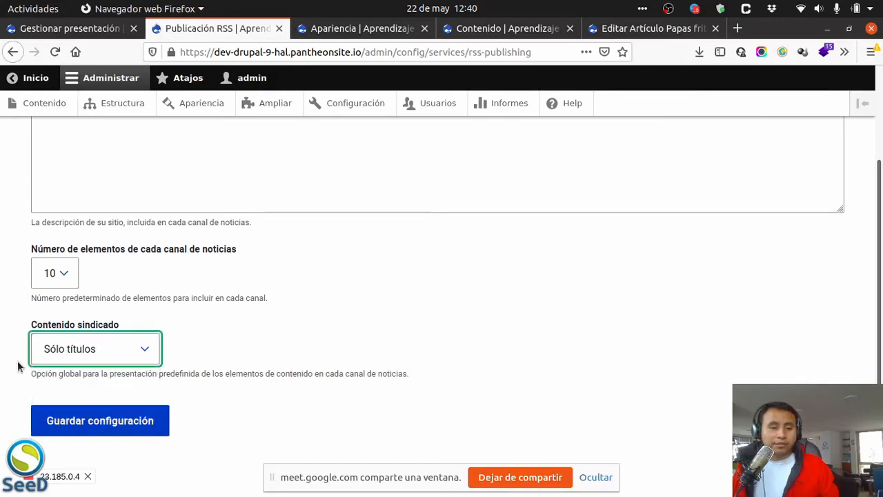
{"action": "scroll", "coordinate": [148, 345], "scroll_direction": "up", "scroll_amount": 3}
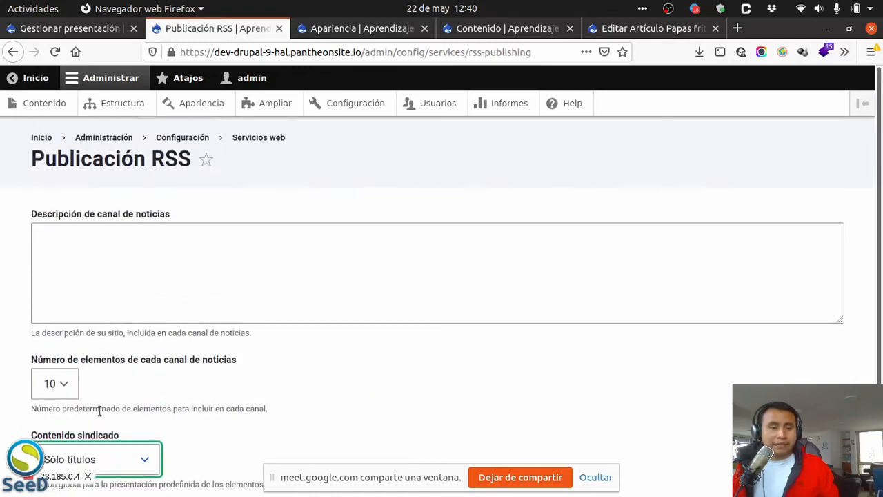
{"action": "scroll", "coordinate": [229, 314], "scroll_direction": "down", "scroll_amount": 1}
{"action": "scroll", "coordinate": [229, 314], "scroll_direction": "down", "scroll_amount": 3}
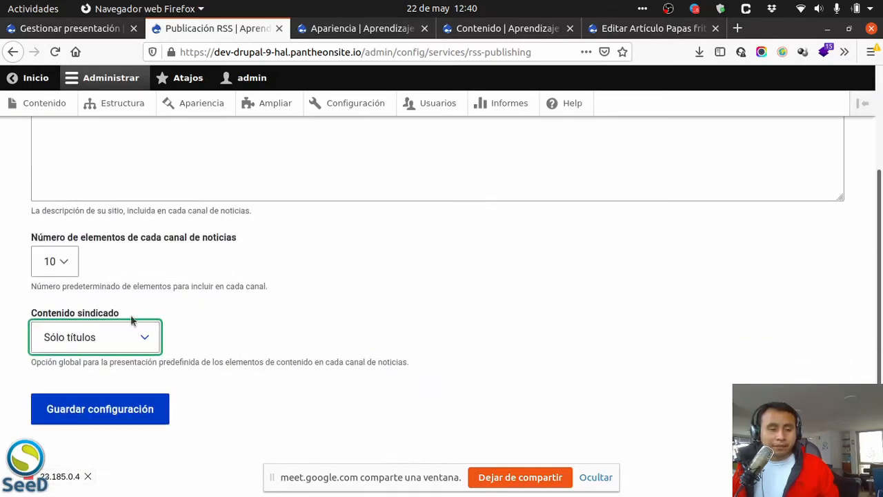
{"action": "scroll", "coordinate": [131, 249], "scroll_direction": "up", "scroll_amount": 4}
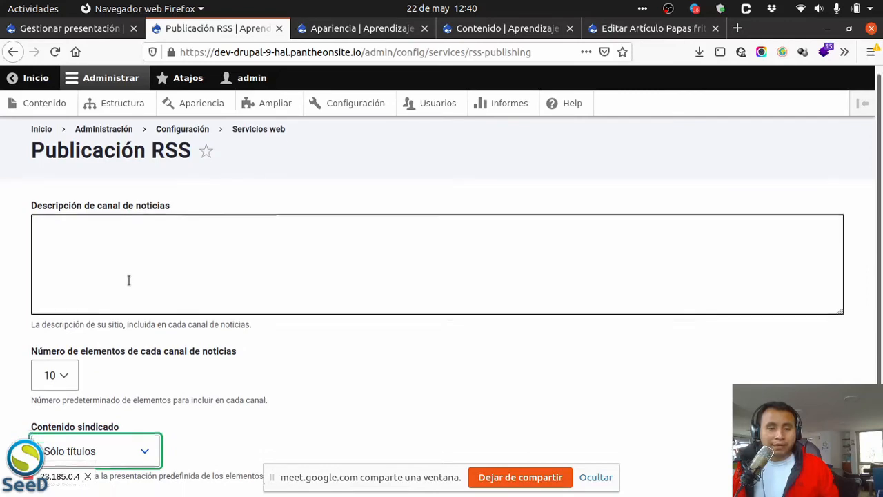
{"action": "scroll", "coordinate": [128, 280], "scroll_direction": "down", "scroll_amount": 4}
{"action": "scroll", "coordinate": [193, 247], "scroll_direction": "up", "scroll_amount": 4}
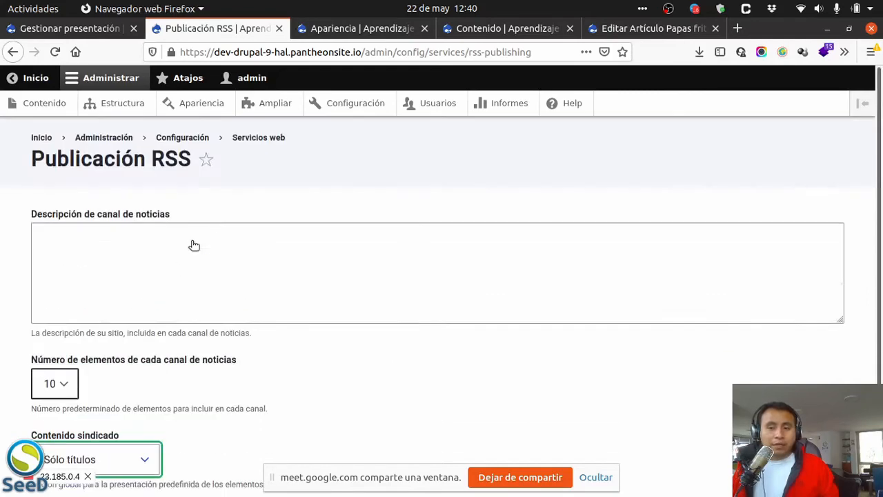
Switch to the private browser window showing the Papas fritas article and open the site's Canal de noticias RSS link.
{"action": "key", "text": "super"}
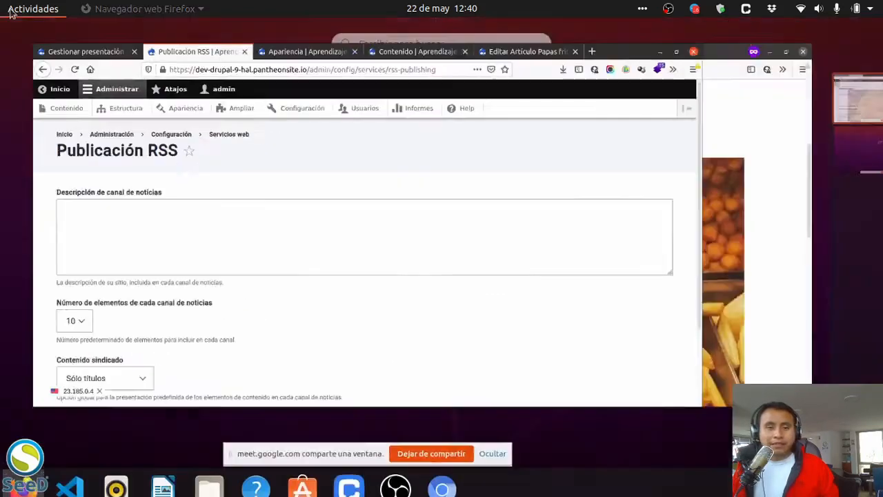
{"action": "left_click", "coordinate": [463, 141]}
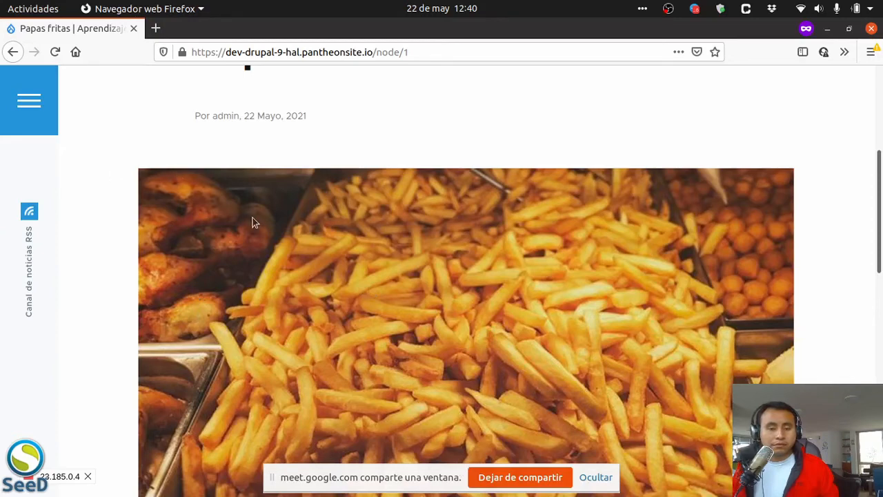
{"action": "left_click", "coordinate": [510, 478]}
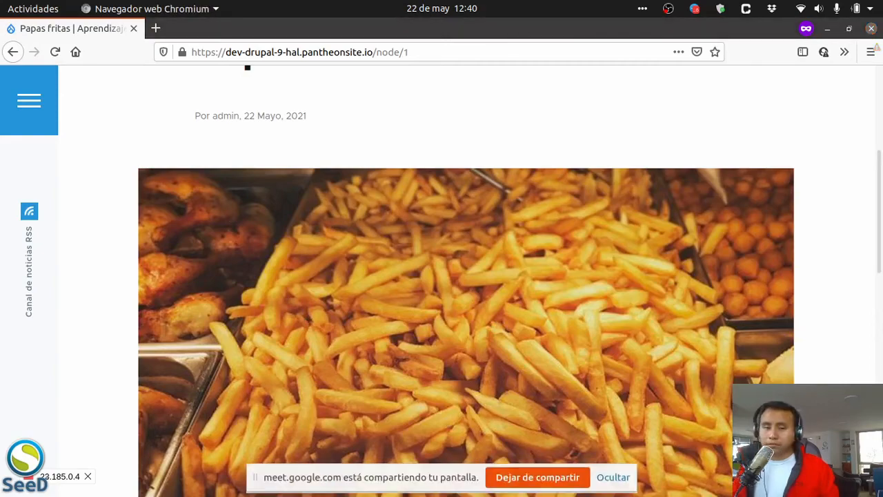
{"action": "scroll", "coordinate": [435, 426], "scroll_direction": "down", "scroll_amount": 10}
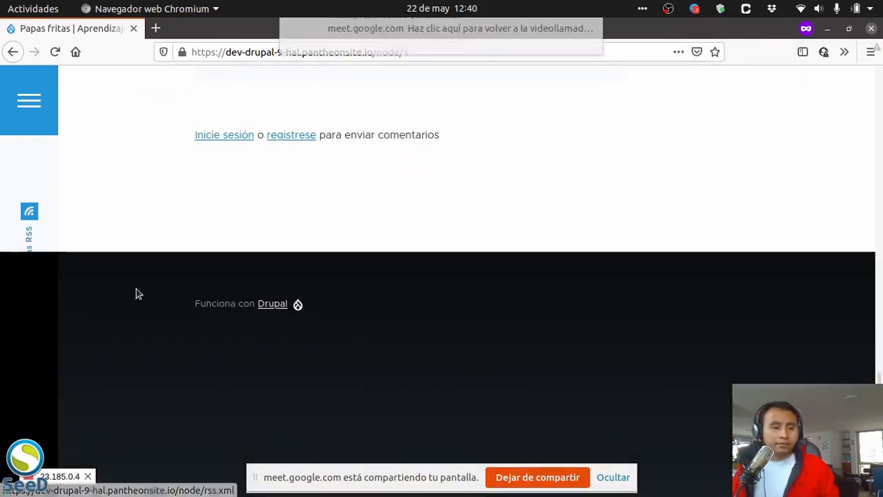
{"action": "scroll", "coordinate": [148, 389], "scroll_direction": "up", "scroll_amount": 4}
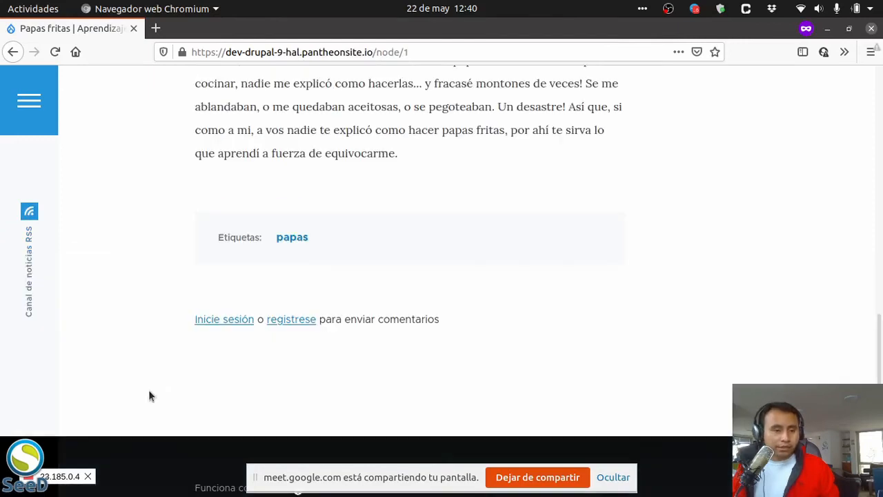
{"action": "left_click", "coordinate": [30, 215]}
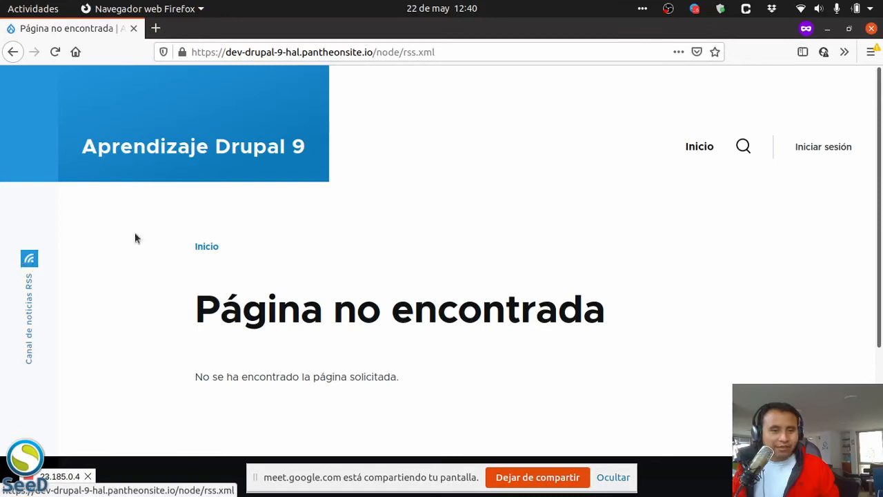
Remove "node/" from the address to request dev-drupal-9-hal.pantheonsite.io/rss.xml, and open the feed file in Firefox.
{"action": "left_click_drag", "start_coordinate": [376, 53], "coordinate": [437, 59]}
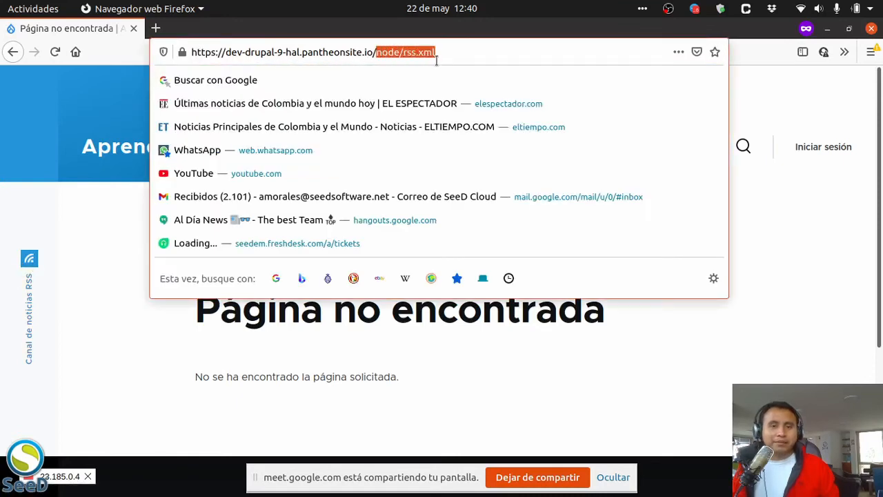
{"action": "left_click", "coordinate": [432, 55]}
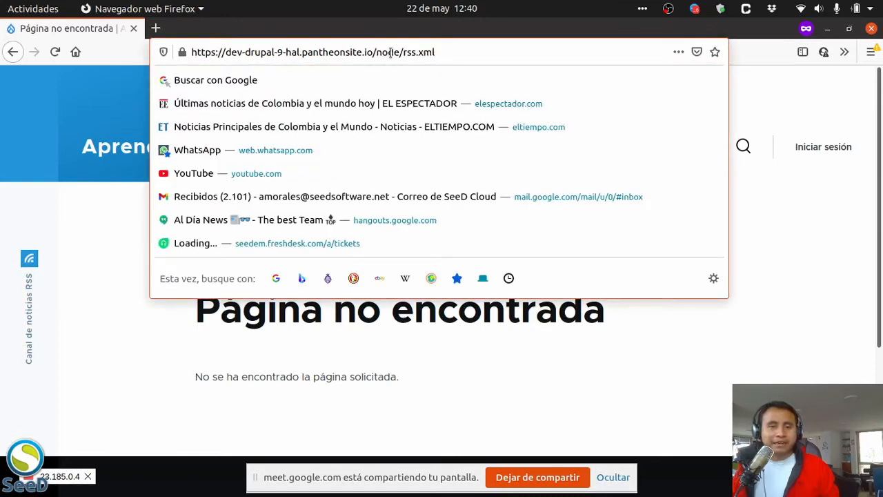
{"action": "left_click_drag", "start_coordinate": [402, 52], "coordinate": [376, 52]}
{"action": "key", "text": "BackSpace"}
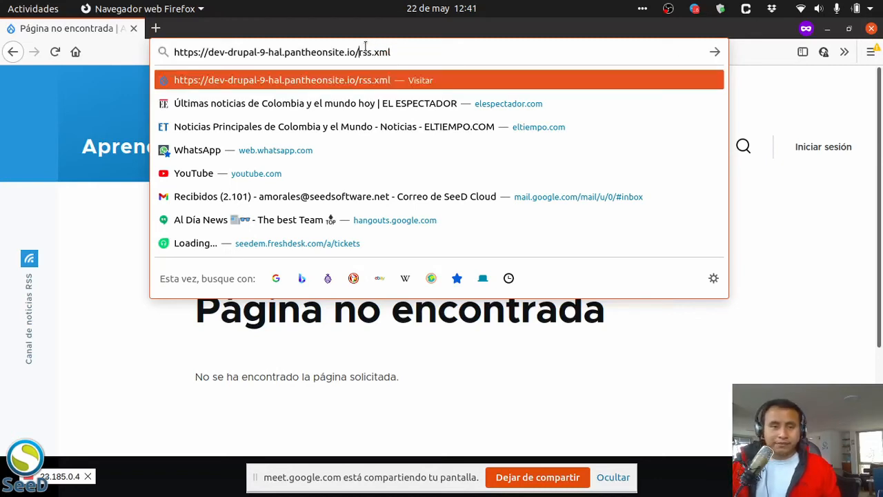
{"action": "key", "text": "Return"}
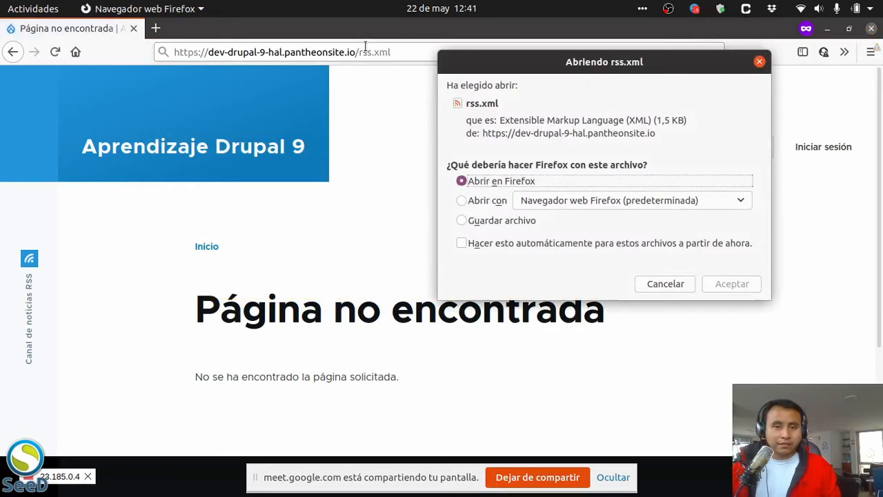
{"action": "left_click", "coordinate": [664, 283]}
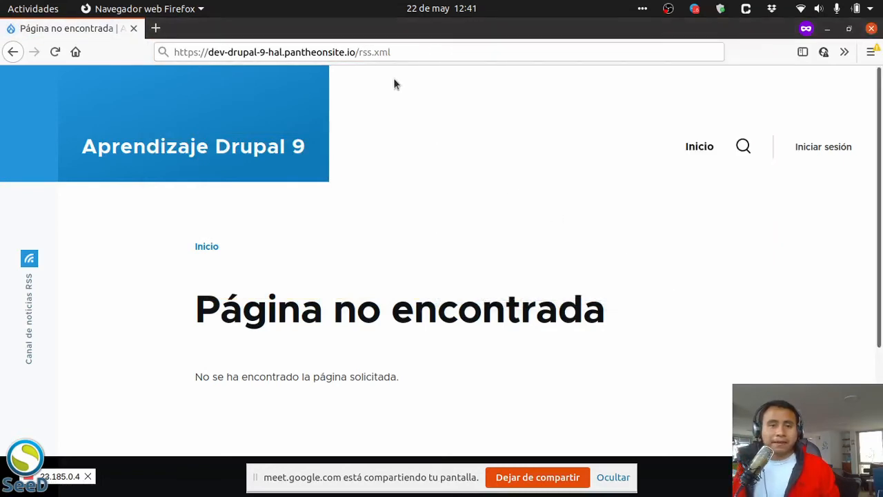
{"action": "left_click_drag", "start_coordinate": [358, 52], "coordinate": [397, 52]}
{"action": "left_click", "coordinate": [400, 52]}
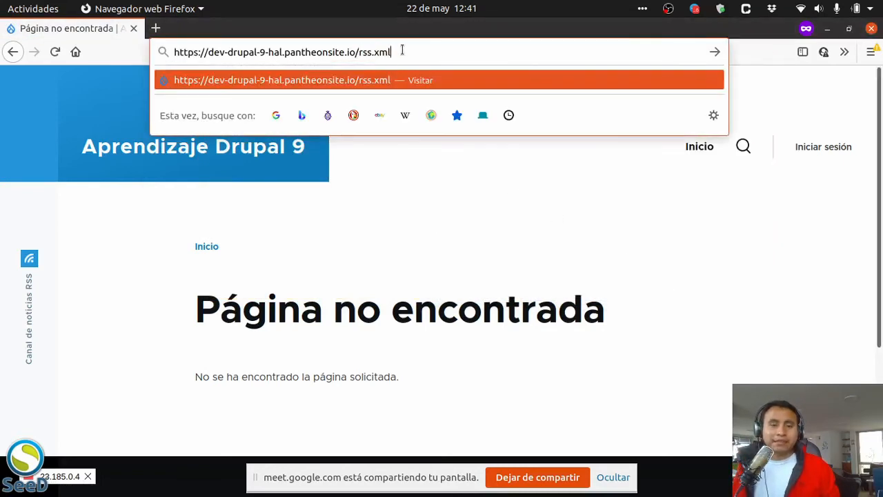
{"action": "key", "text": "Return"}
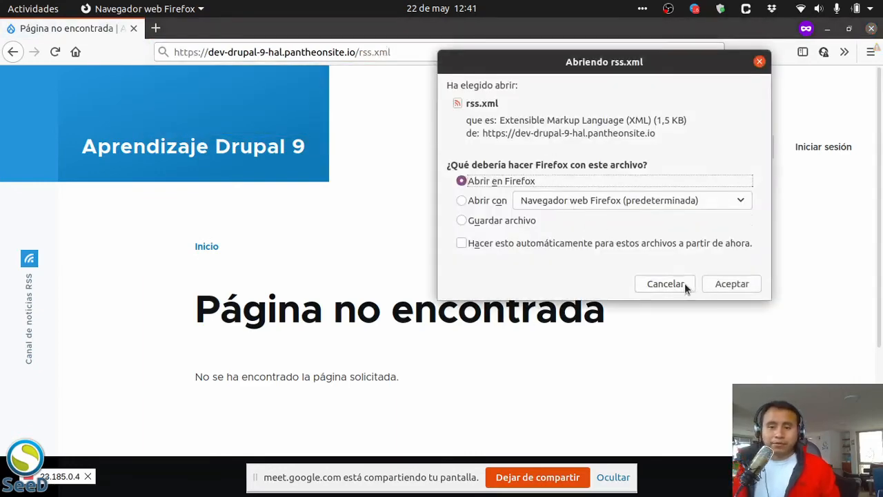
{"action": "left_click", "coordinate": [725, 286]}
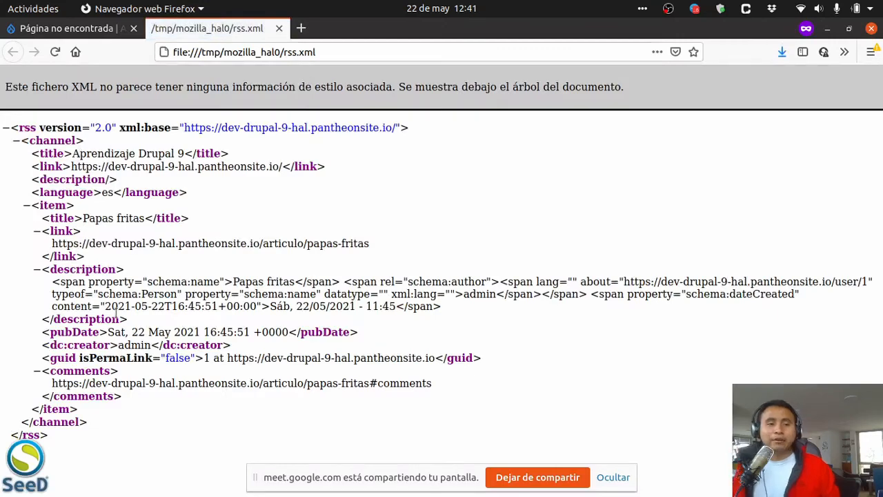
Examine the feed's XML, highlighting the Papas fritas item with its link, description, creator and publication date.
{"action": "left_click_drag", "start_coordinate": [75, 418], "coordinate": [2, 124]}
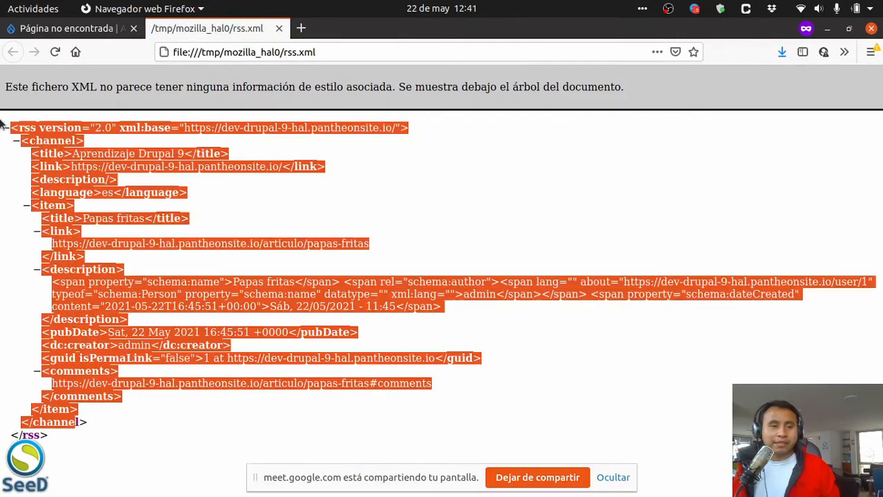
{"action": "left_click", "coordinate": [58, 187]}
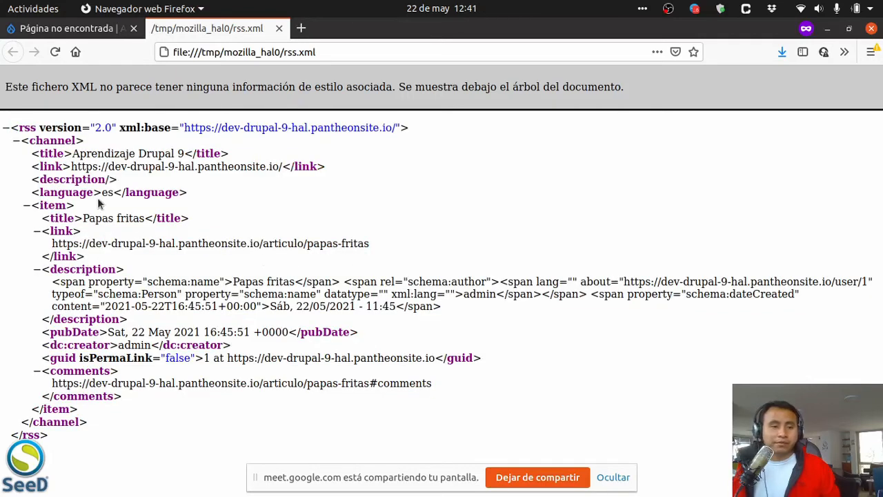
{"action": "left_click_drag", "start_coordinate": [33, 204], "coordinate": [95, 412]}
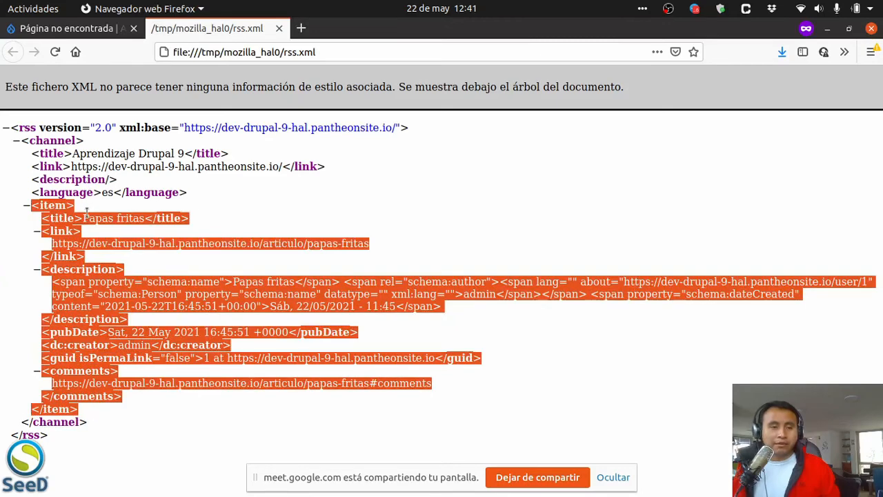
{"action": "triple_click", "coordinate": [85, 219]}
{"action": "triple_click", "coordinate": [83, 244]}
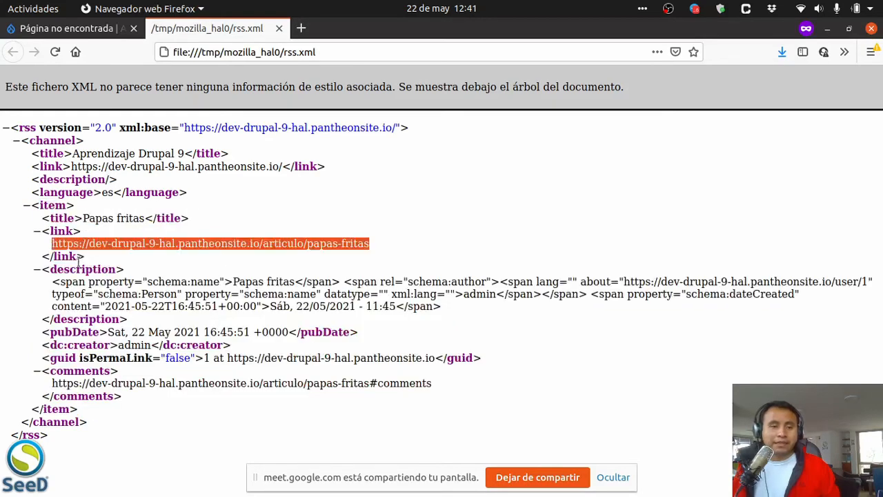
{"action": "left_click", "coordinate": [88, 280]}
{"action": "triple_click", "coordinate": [88, 280]}
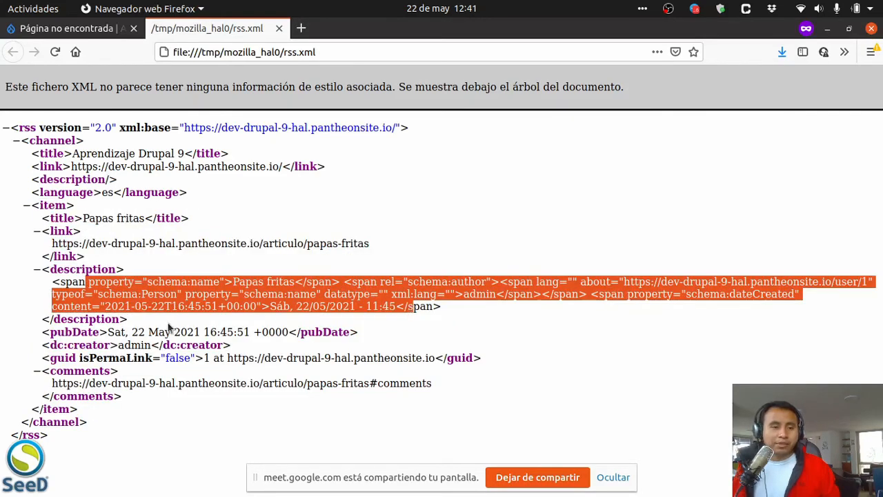
{"action": "left_click", "coordinate": [108, 347]}
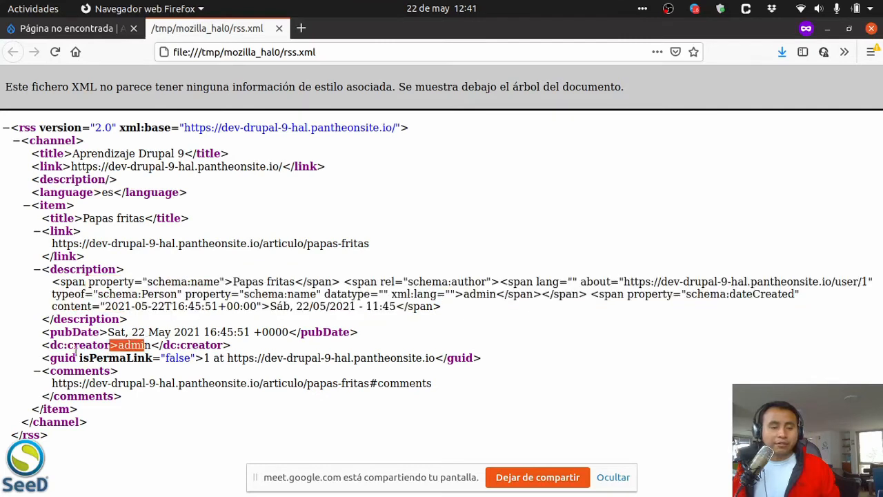
{"action": "left_click_drag", "start_coordinate": [80, 333], "coordinate": [366, 337]}
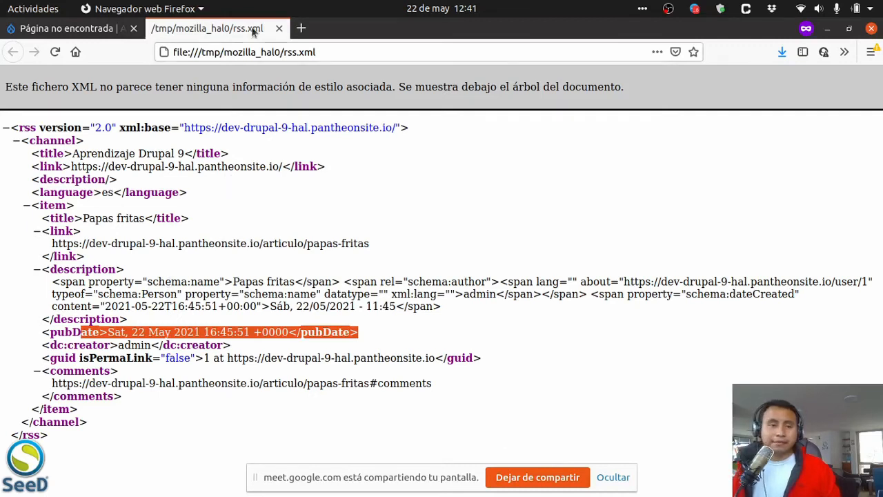
Close the rss.xml feed and return to the browser window with the Publicación RSS settings.
{"action": "left_click", "coordinate": [278, 28]}
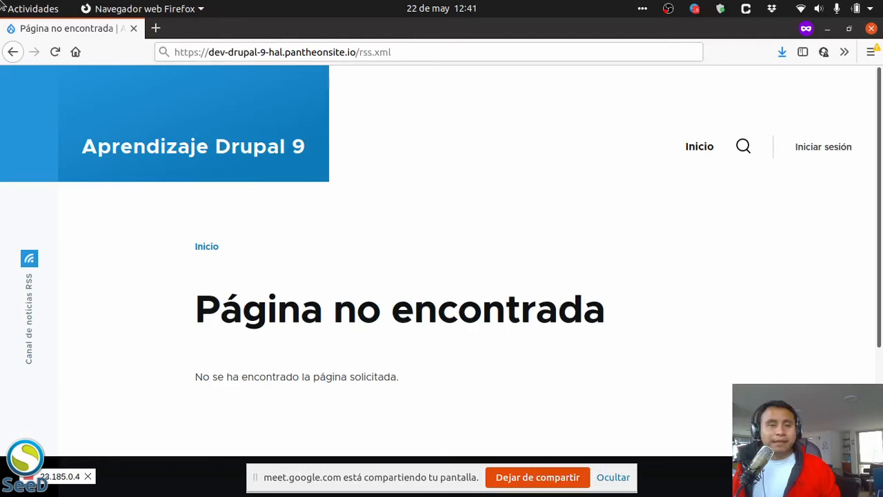
{"action": "mouse_move", "coordinate": [0, 0]}
{"action": "left_click", "coordinate": [237, 180]}
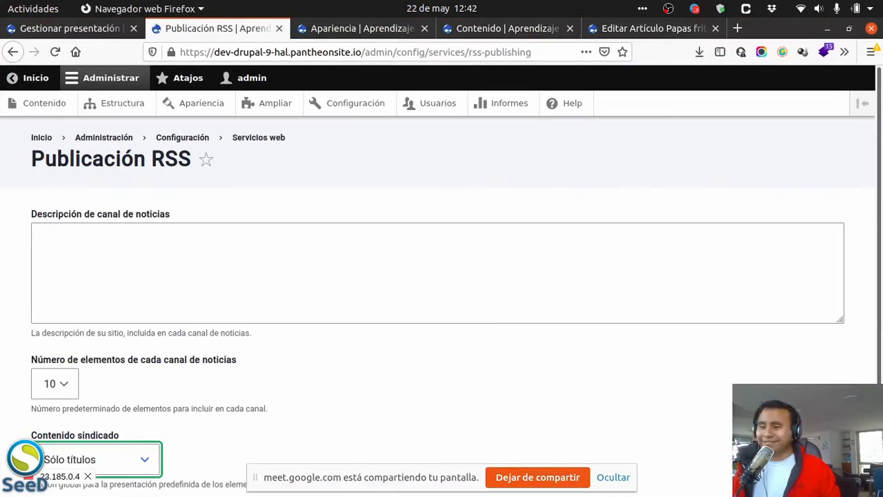
{"action": "key", "text": "alt+Tab"}
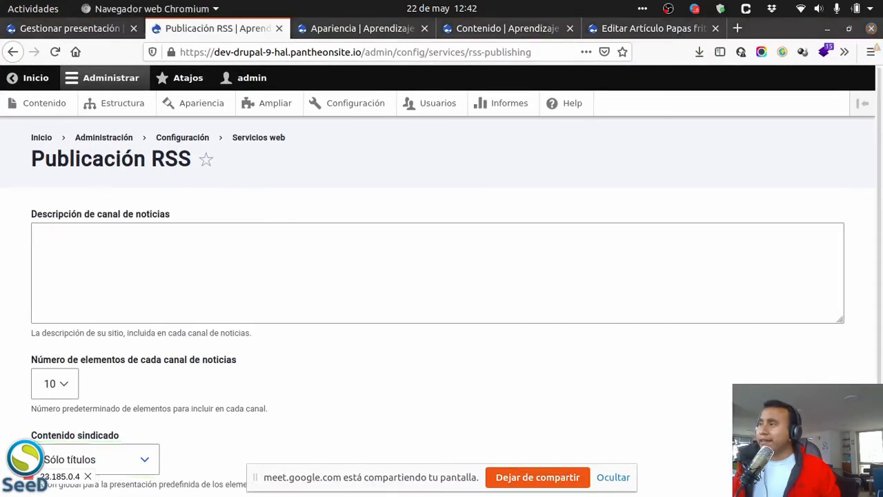
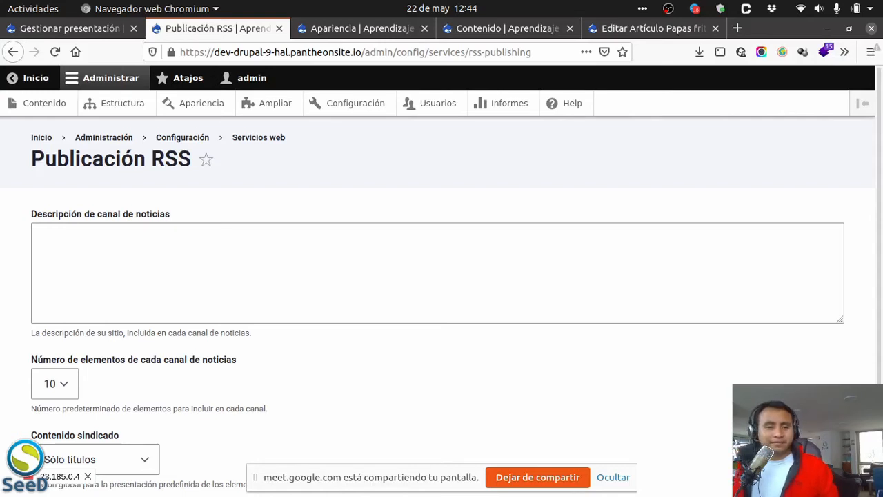
{"action": "left_click", "coordinate": [406, 241]}
{"action": "scroll", "coordinate": [406, 243], "scroll_direction": "down", "scroll_amount": 3}
{"action": "scroll", "coordinate": [409, 300], "scroll_direction": "up", "scroll_amount": 3}
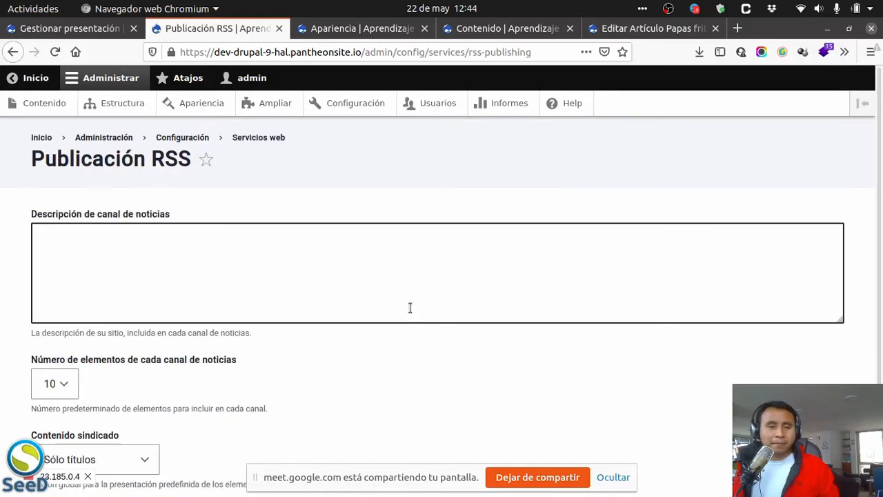
Go back to the Configuración overview and open Opciones regionales in the Regional e idioma section.
{"action": "left_click", "coordinate": [198, 138]}
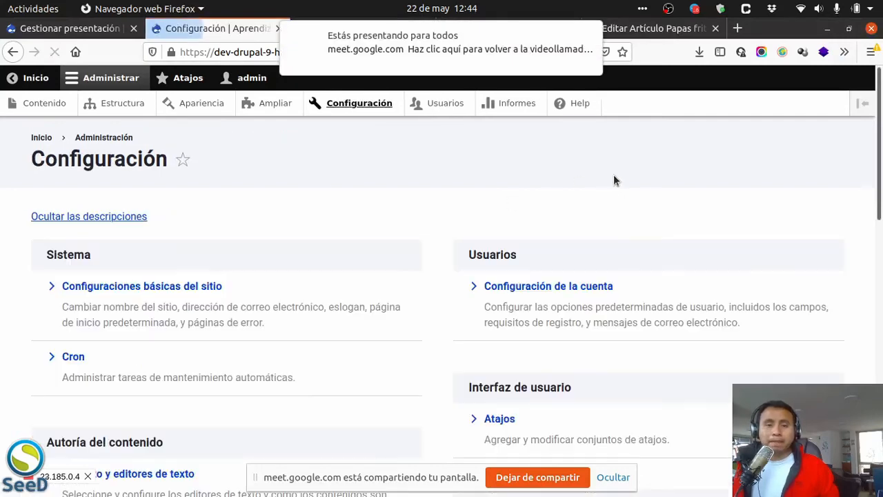
{"action": "scroll", "coordinate": [583, 290], "scroll_direction": "down", "scroll_amount": 5}
{"action": "scroll", "coordinate": [580, 298], "scroll_direction": "down", "scroll_amount": 12}
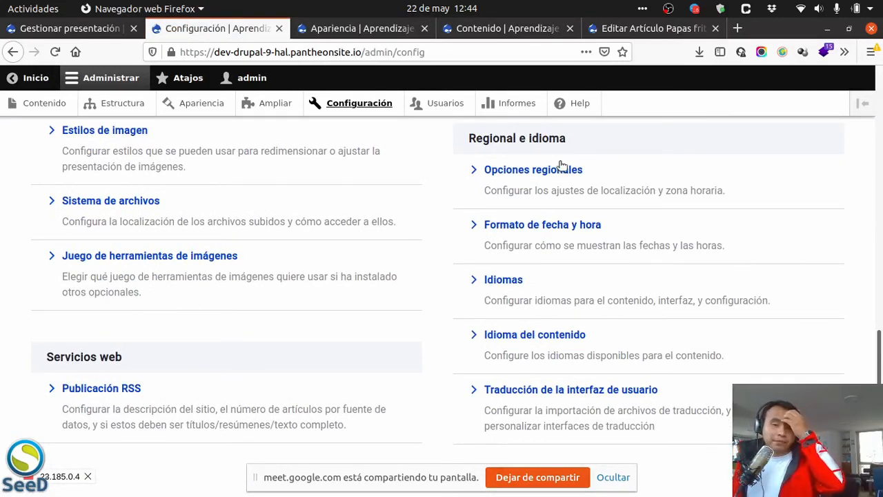
{"action": "scroll", "coordinate": [546, 355], "scroll_direction": "down", "scroll_amount": 1}
{"action": "scroll", "coordinate": [545, 357], "scroll_direction": "up", "scroll_amount": 2}
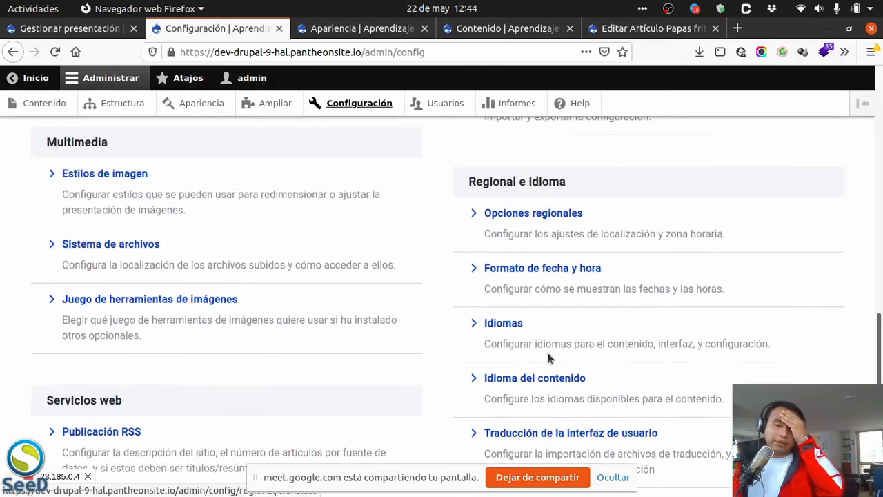
{"action": "left_click", "coordinate": [564, 213]}
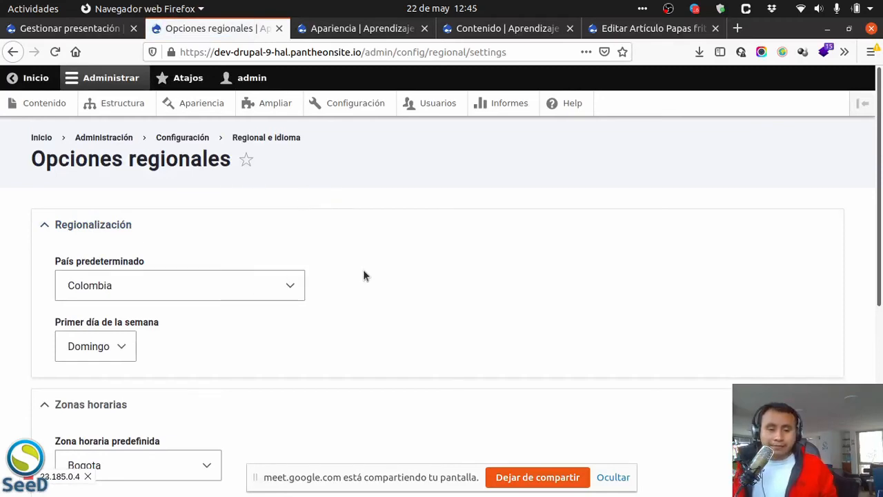
Review the Regionalización settings, checking the choices for País predeterminado and Primer día de la semana.
{"action": "scroll", "coordinate": [363, 279], "scroll_direction": "down", "scroll_amount": 6}
{"action": "scroll", "coordinate": [368, 314], "scroll_direction": "up", "scroll_amount": 6}
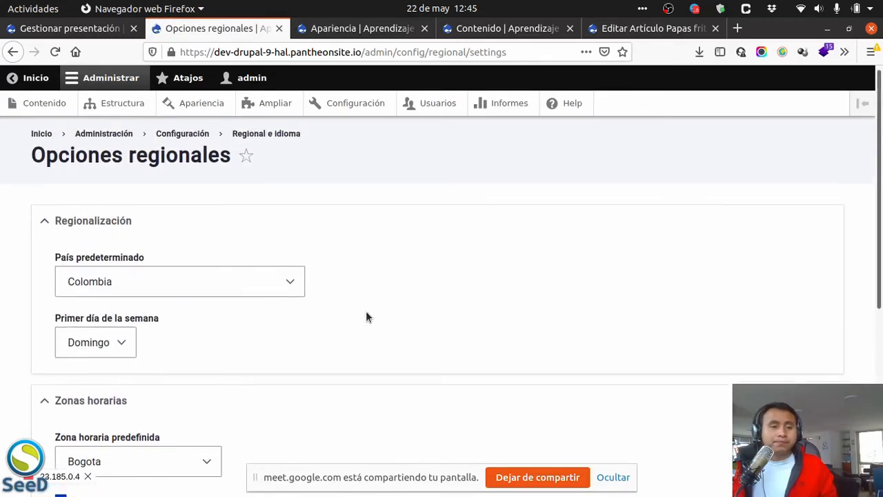
{"action": "left_click", "coordinate": [181, 290]}
{"action": "left_click", "coordinate": [405, 269]}
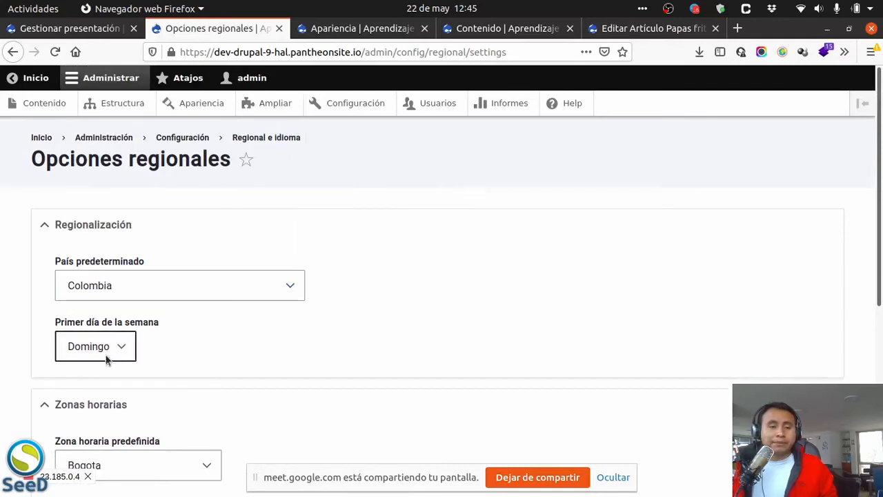
{"action": "left_click", "coordinate": [107, 353]}
{"action": "left_click", "coordinate": [335, 353]}
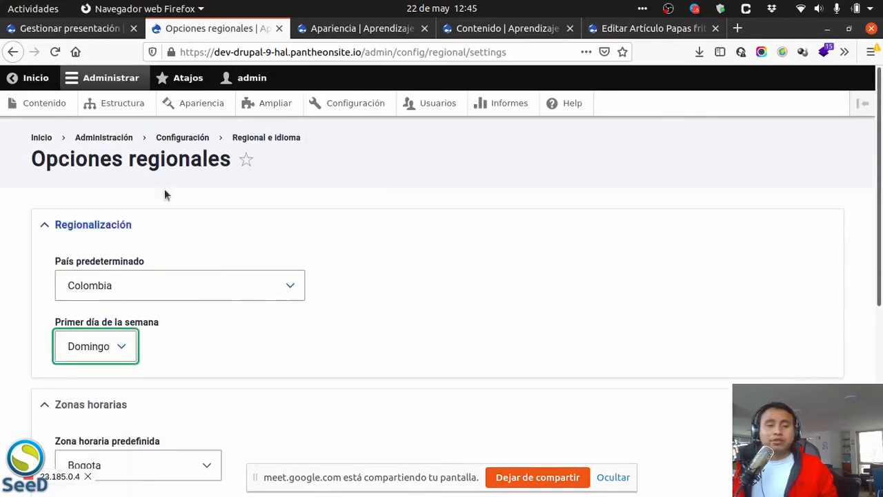
{"action": "left_click", "coordinate": [331, 325]}
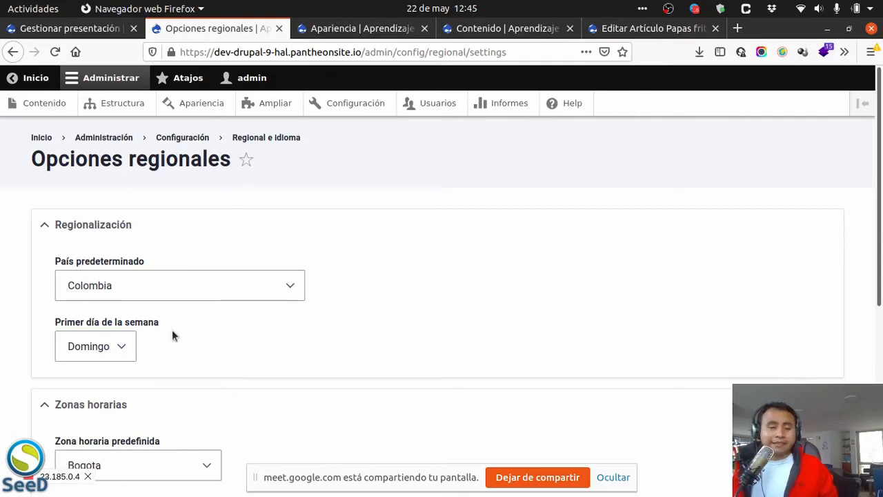
Look through the available time zones for Zona horaria predefinida and pick Bogota.
{"action": "scroll", "coordinate": [172, 335], "scroll_direction": "down", "scroll_amount": 5}
{"action": "left_click", "coordinate": [164, 284]}
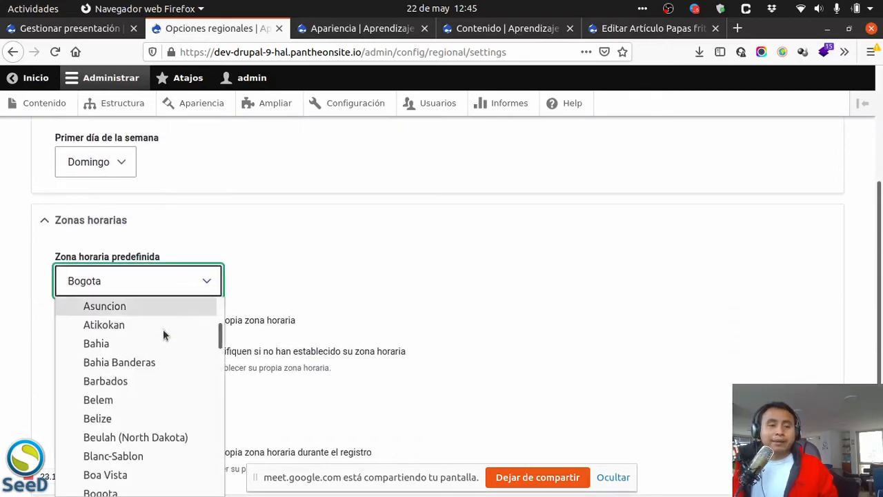
{"action": "scroll", "coordinate": [161, 375], "scroll_direction": "up", "scroll_amount": 13}
{"action": "scroll", "coordinate": [155, 382], "scroll_direction": "down", "scroll_amount": 15}
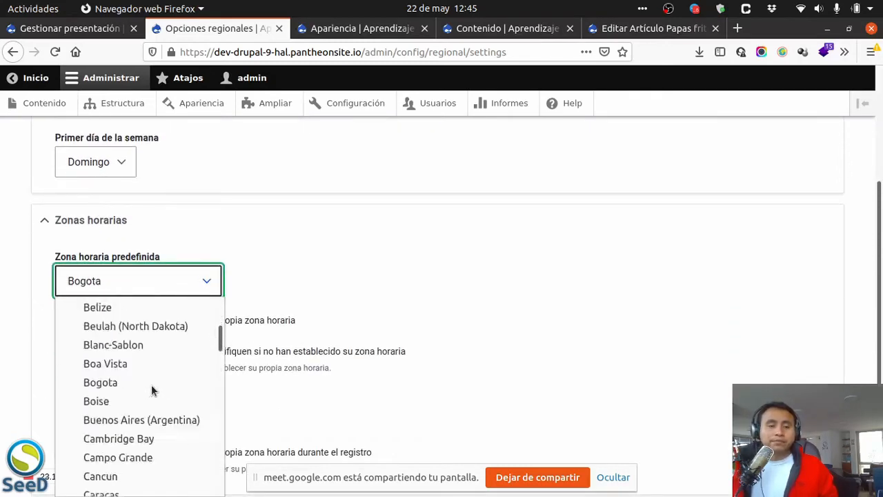
{"action": "left_click", "coordinate": [151, 384]}
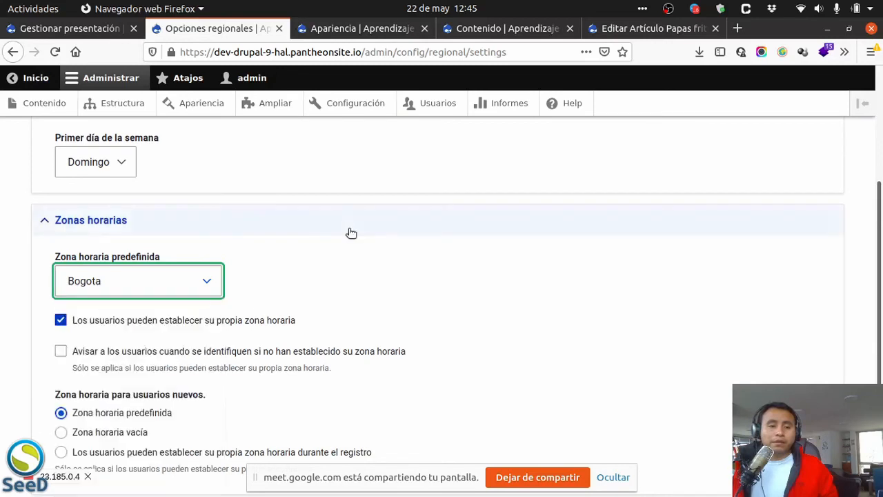
{"action": "left_click", "coordinate": [292, 269]}
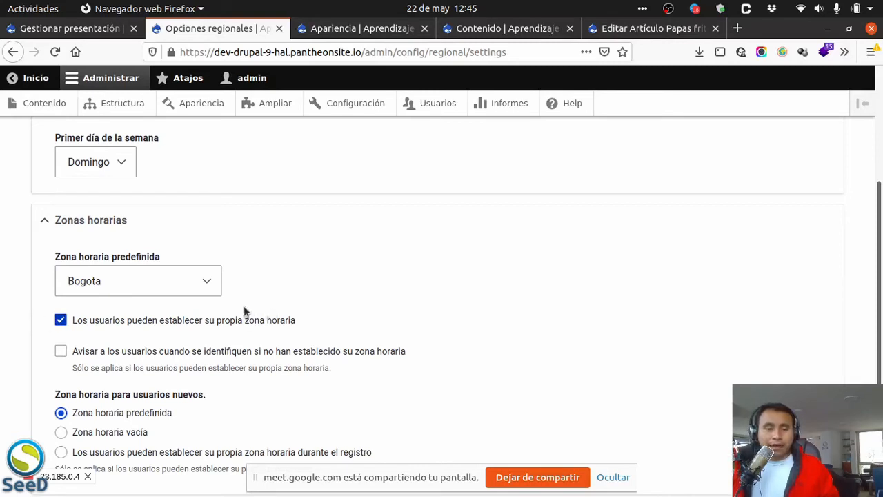
Examine the Zonas horarias options covering users' own time zones, the login reminder and the time zone for new users.
{"action": "scroll", "coordinate": [244, 306], "scroll_direction": "down", "scroll_amount": 3}
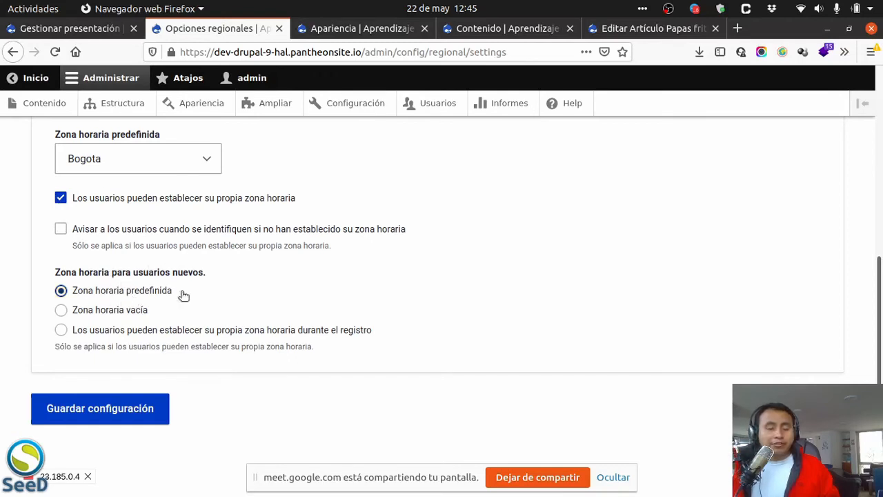
{"action": "scroll", "coordinate": [183, 296], "scroll_direction": "up", "scroll_amount": 5}
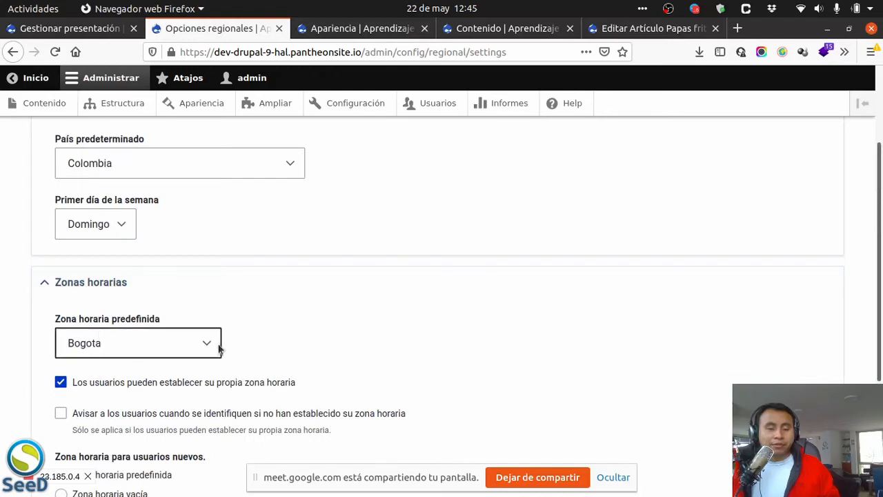
{"action": "scroll", "coordinate": [234, 346], "scroll_direction": "down", "scroll_amount": 4}
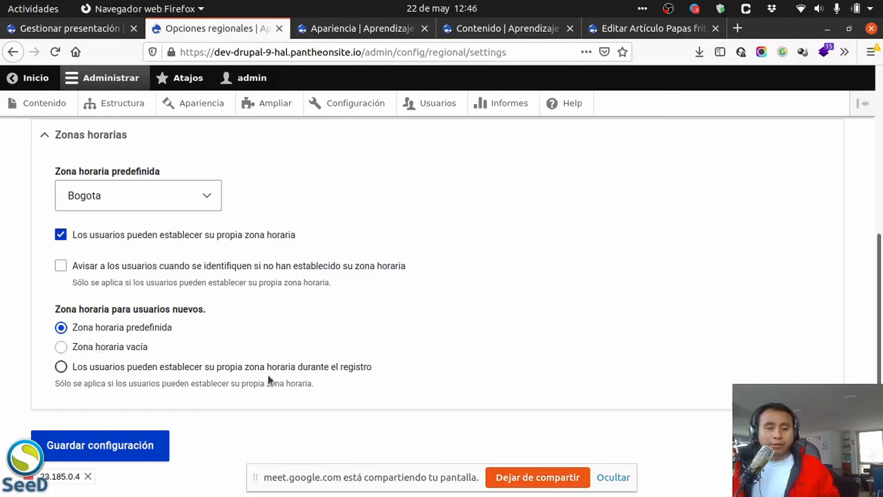
{"action": "scroll", "coordinate": [399, 324], "scroll_direction": "up", "scroll_amount": 4}
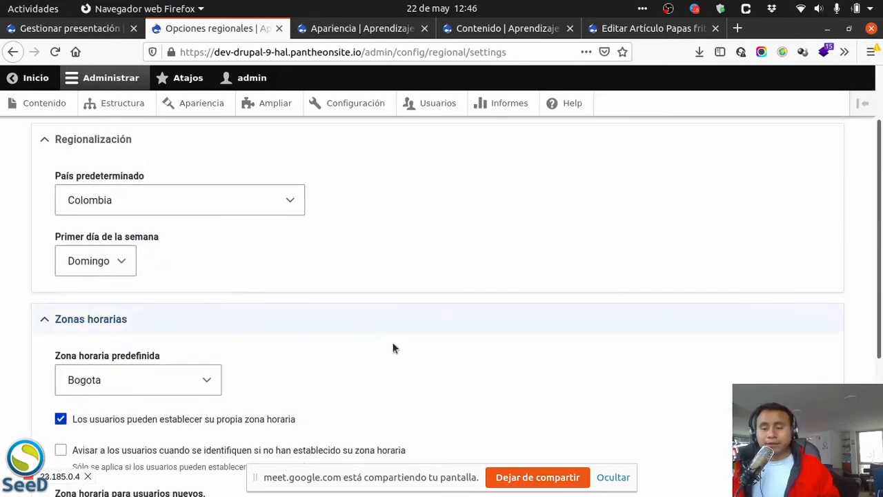
{"action": "scroll", "coordinate": [391, 369], "scroll_direction": "down", "scroll_amount": 3}
{"action": "scroll", "coordinate": [385, 362], "scroll_direction": "up", "scroll_amount": 3}
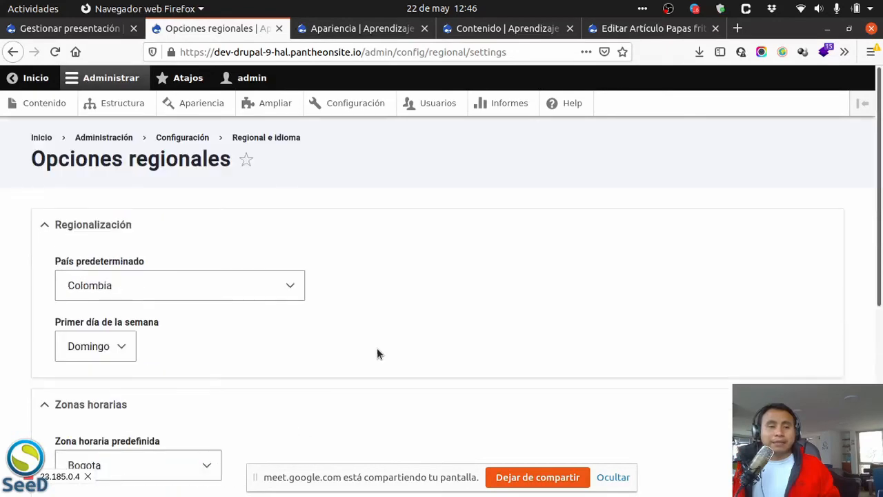
Return to the Configuración overview, open Formato de fecha y hora and look through its list of date formats.
{"action": "left_click", "coordinate": [12, 53]}
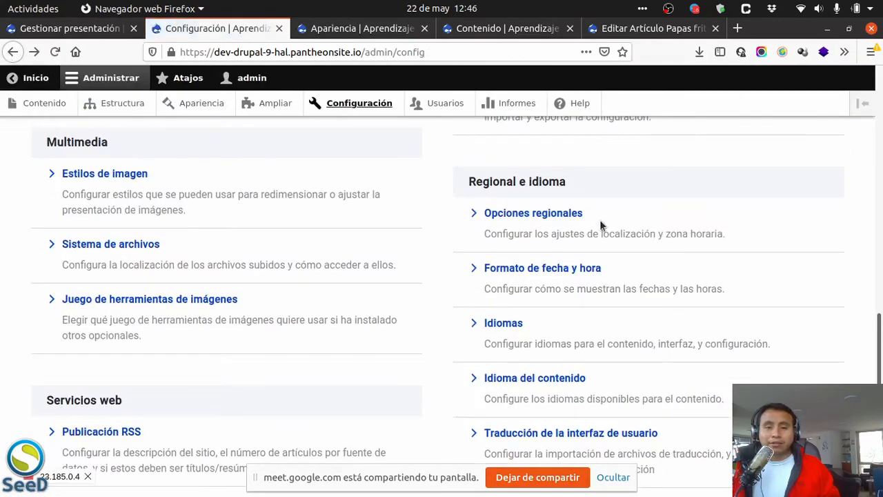
{"action": "left_click", "coordinate": [533, 269]}
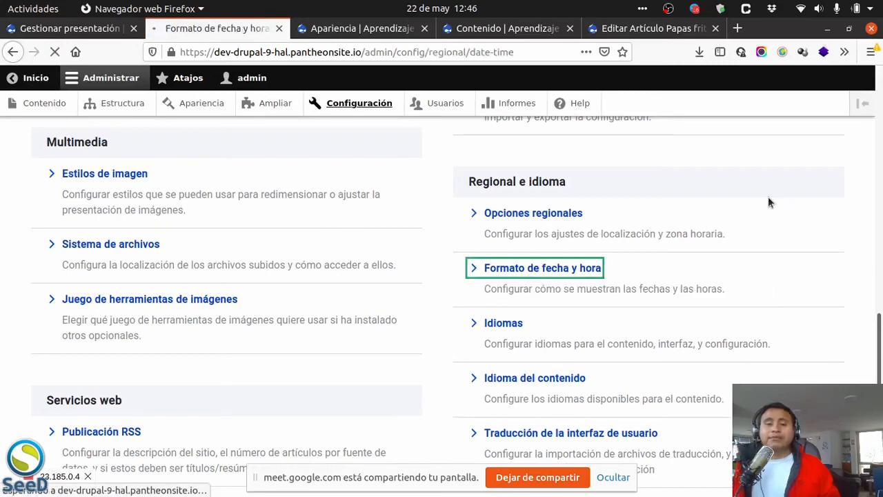
{"action": "scroll", "coordinate": [448, 219], "scroll_direction": "down", "scroll_amount": 4}
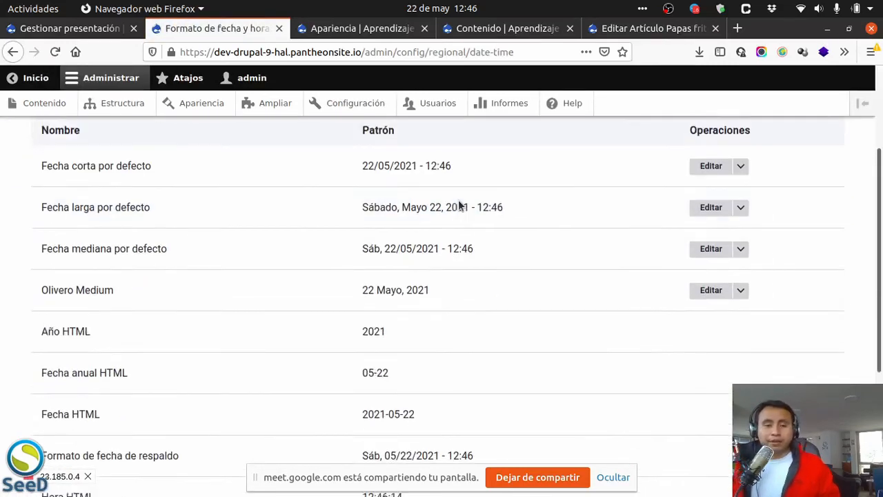
{"action": "scroll", "coordinate": [447, 227], "scroll_direction": "down", "scroll_amount": 6}
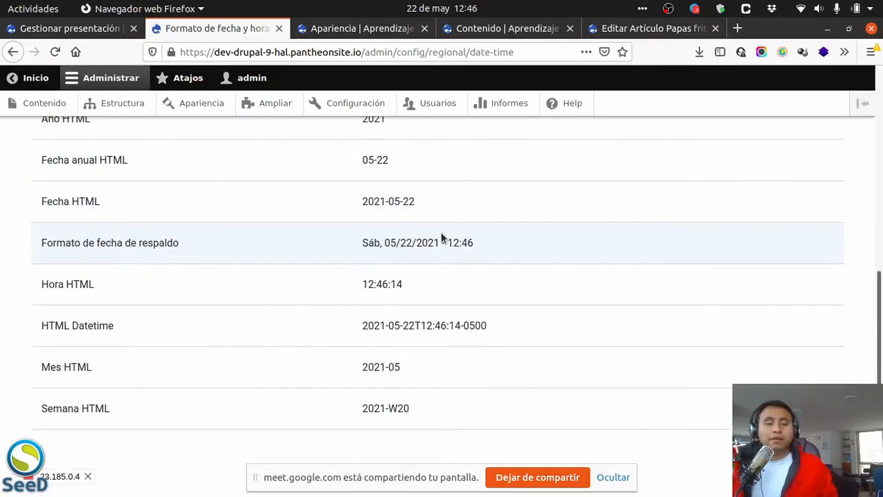
{"action": "scroll", "coordinate": [438, 233], "scroll_direction": "up", "scroll_amount": 5}
{"action": "scroll", "coordinate": [429, 232], "scroll_direction": "up", "scroll_amount": 4}
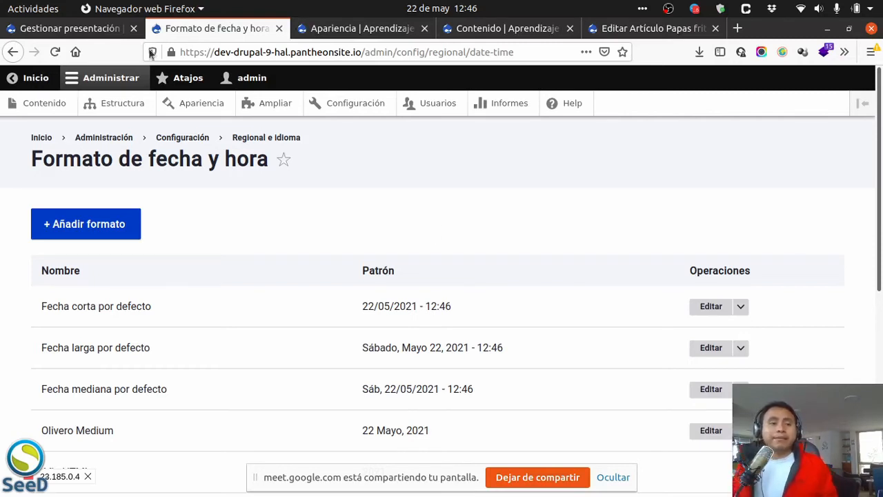
Switch to the Gestionar presentación page, go to the site's content list and open the Papas fritas article.
{"action": "left_click", "coordinate": [44, 28]}
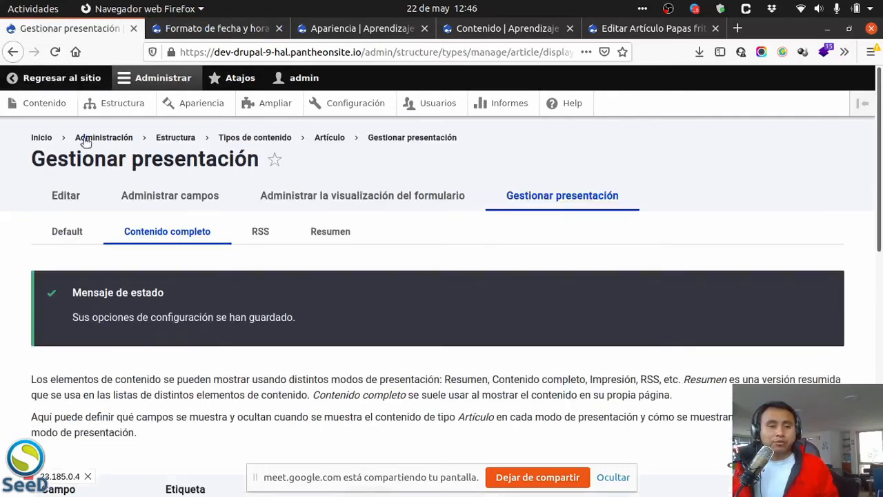
{"action": "left_click", "coordinate": [45, 103]}
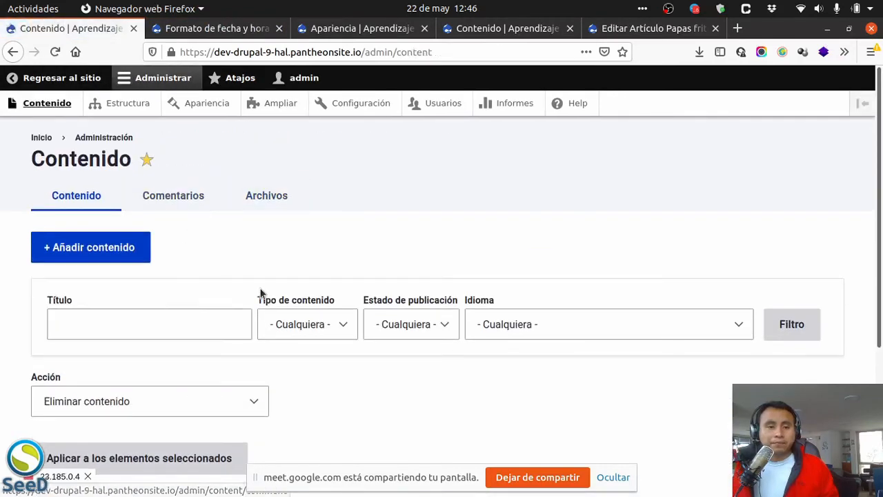
{"action": "scroll", "coordinate": [262, 295], "scroll_direction": "down", "scroll_amount": 5}
{"action": "left_click", "coordinate": [98, 346]}
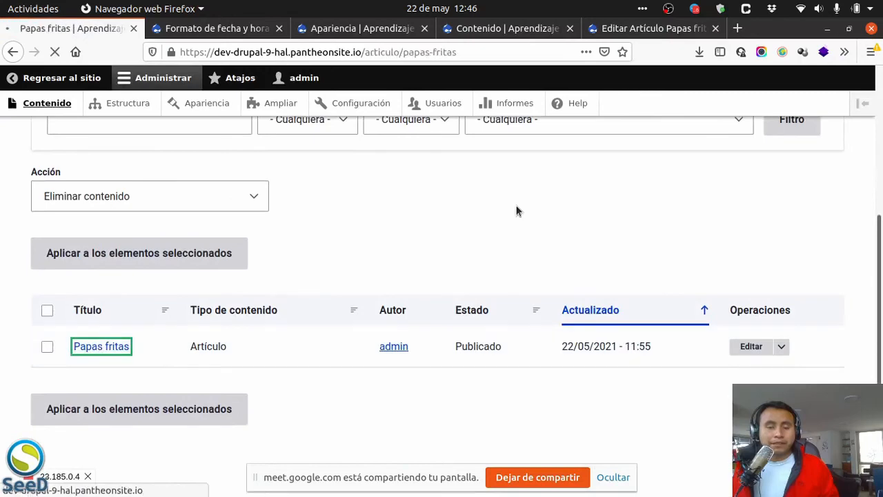
Highlight the author and publication date line under the Papas fritas title to check its date format.
{"action": "scroll", "coordinate": [355, 269], "scroll_direction": "down", "scroll_amount": 3}
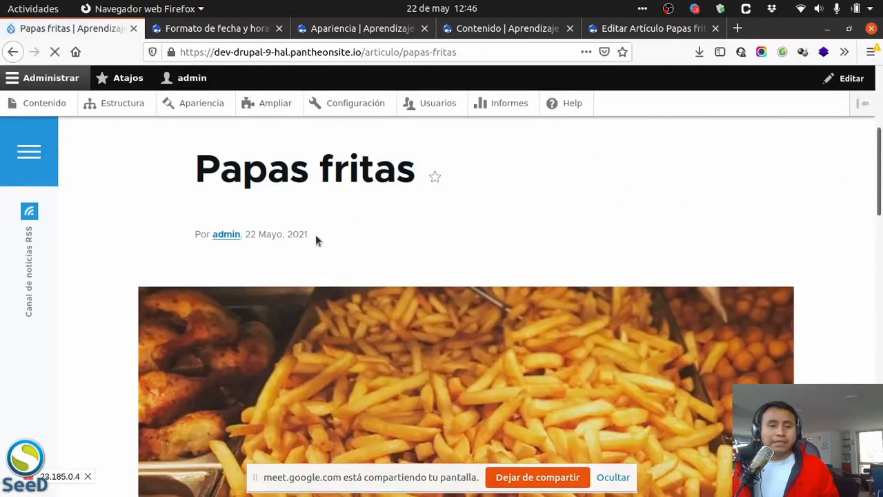
{"action": "left_click_drag", "start_coordinate": [311, 234], "coordinate": [197, 243]}
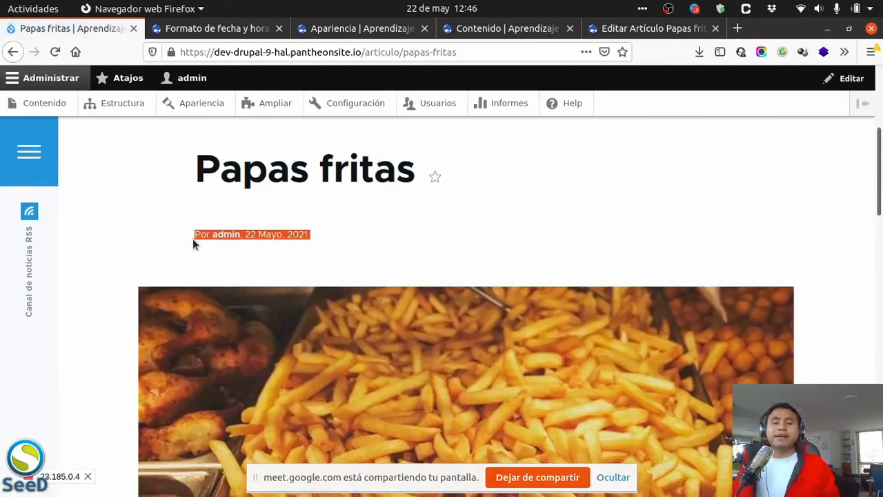
{"action": "left_click", "coordinate": [193, 238]}
{"action": "triple_click", "coordinate": [181, 239]}
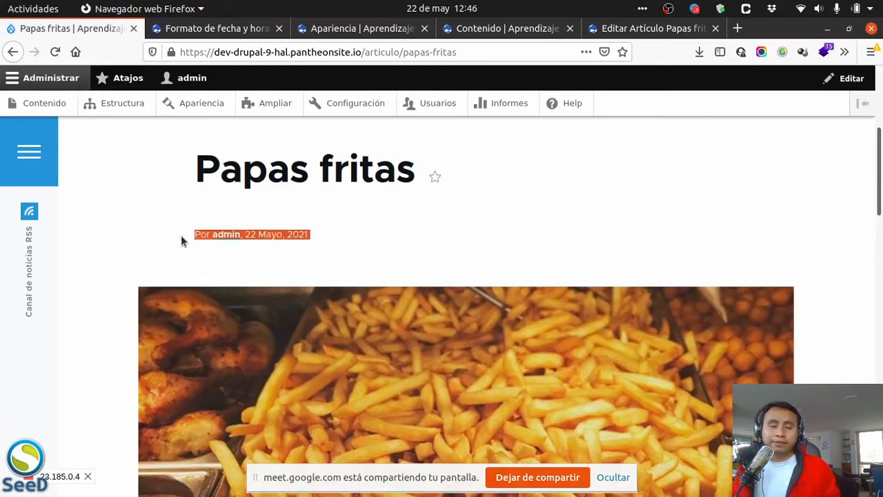
{"action": "left_click", "coordinate": [294, 225]}
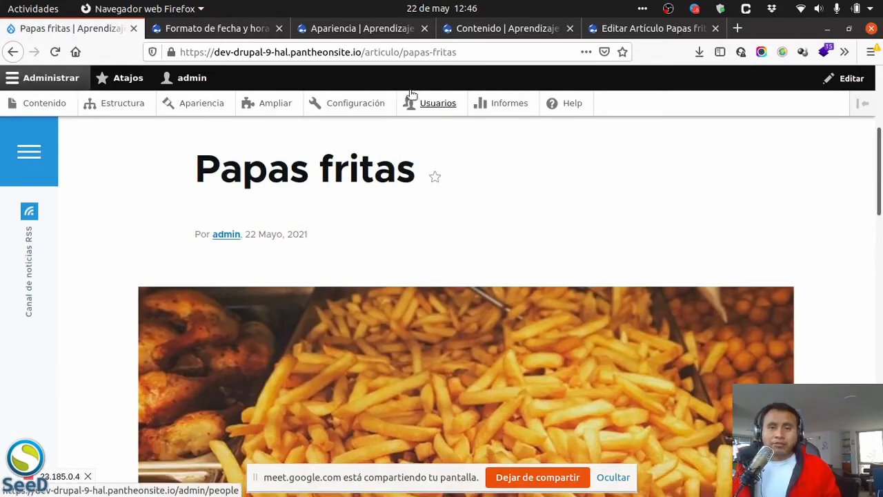
Return to the Formato de fecha y hora page and highlight the pattern of Fecha larga por defecto.
{"action": "left_click", "coordinate": [642, 28]}
{"action": "left_click", "coordinate": [472, 31]}
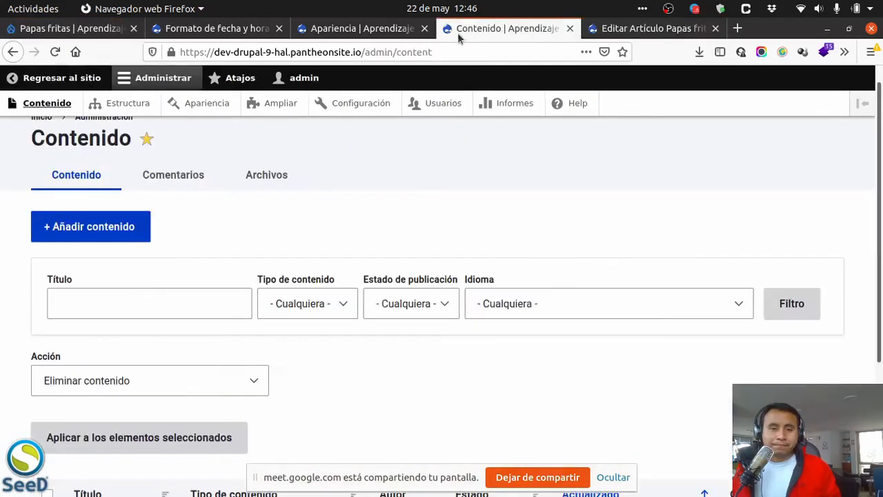
{"action": "left_click", "coordinate": [197, 28]}
{"action": "scroll", "coordinate": [320, 258], "scroll_direction": "down", "scroll_amount": 2}
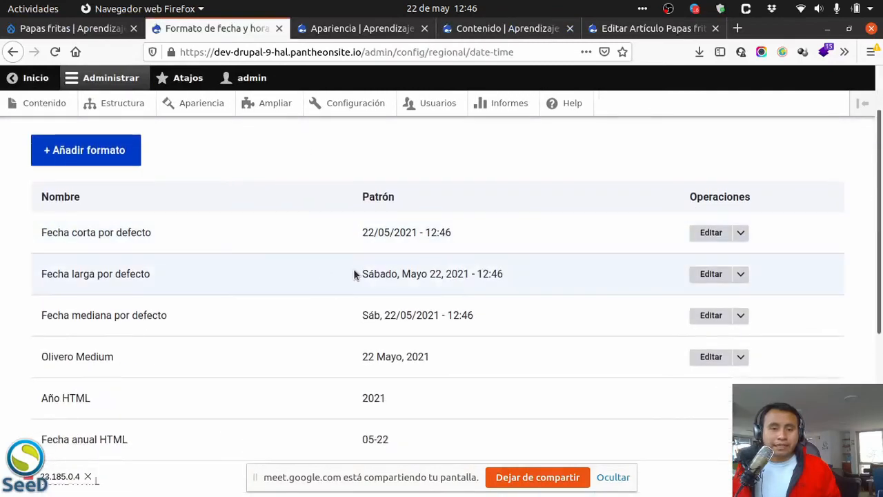
{"action": "left_click_drag", "start_coordinate": [362, 275], "coordinate": [480, 273]}
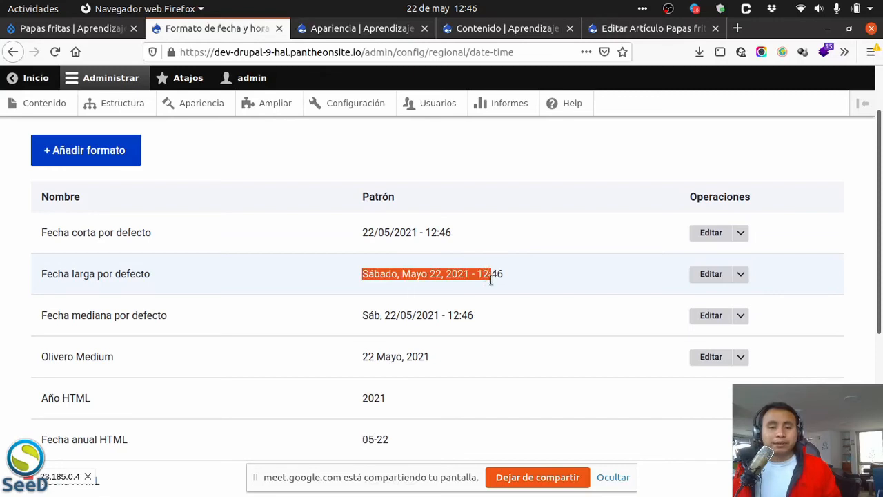
{"action": "left_click", "coordinate": [511, 279]}
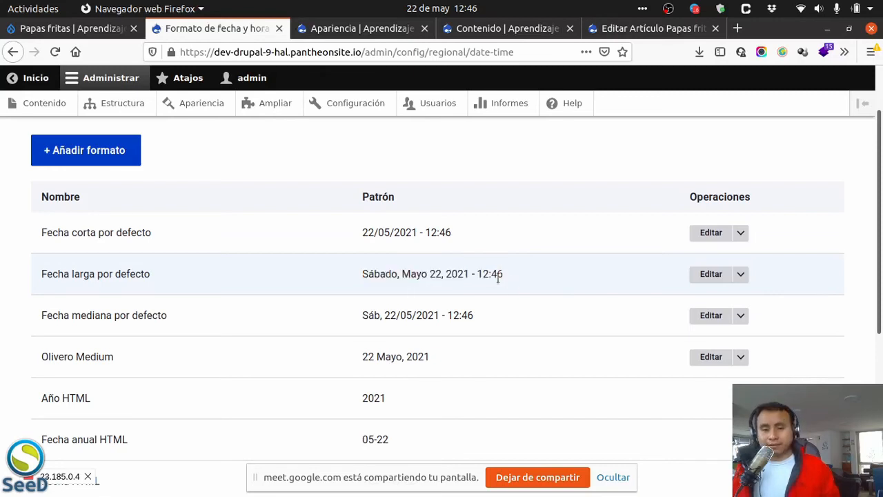
Look through the remaining date formats in the list and highlight the Año HTML and Fecha HTML patterns.
{"action": "scroll", "coordinate": [382, 275], "scroll_direction": "down", "scroll_amount": 1}
{"action": "scroll", "coordinate": [382, 276], "scroll_direction": "down", "scroll_amount": 4}
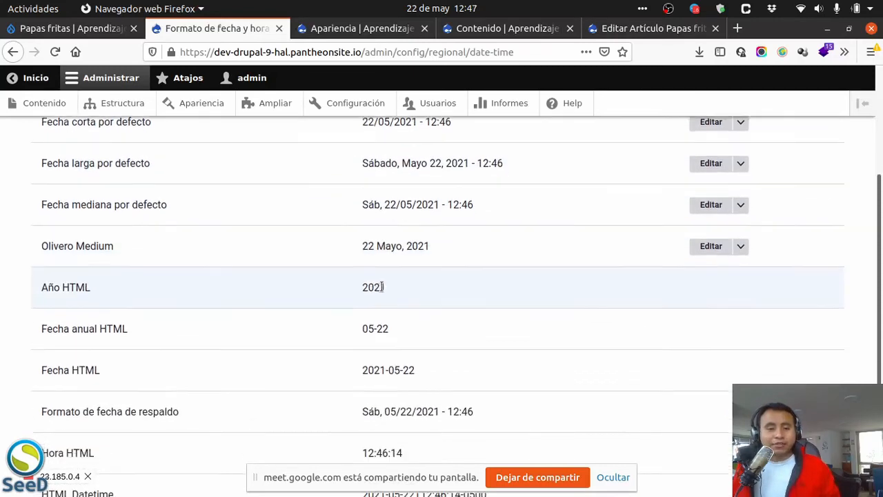
{"action": "left_click_drag", "start_coordinate": [365, 254], "coordinate": [358, 253]}
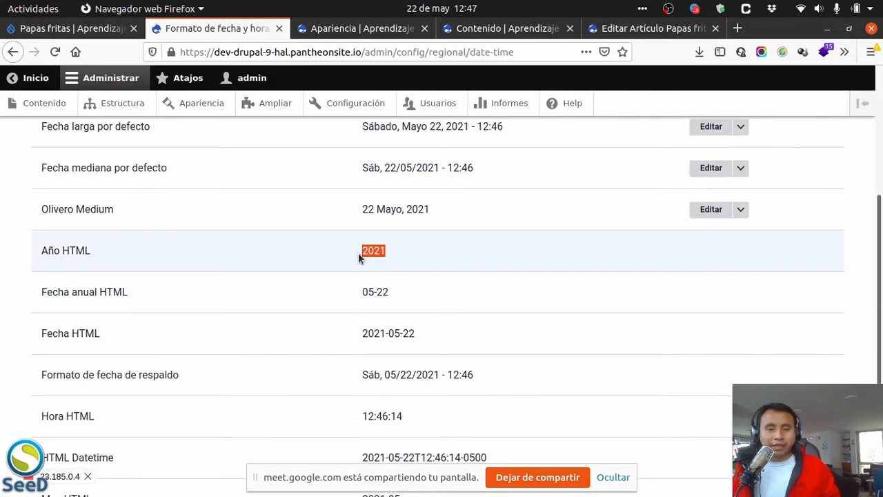
{"action": "left_click_drag", "start_coordinate": [384, 293], "coordinate": [404, 334]}
{"action": "scroll", "coordinate": [385, 318], "scroll_direction": "down", "scroll_amount": 4}
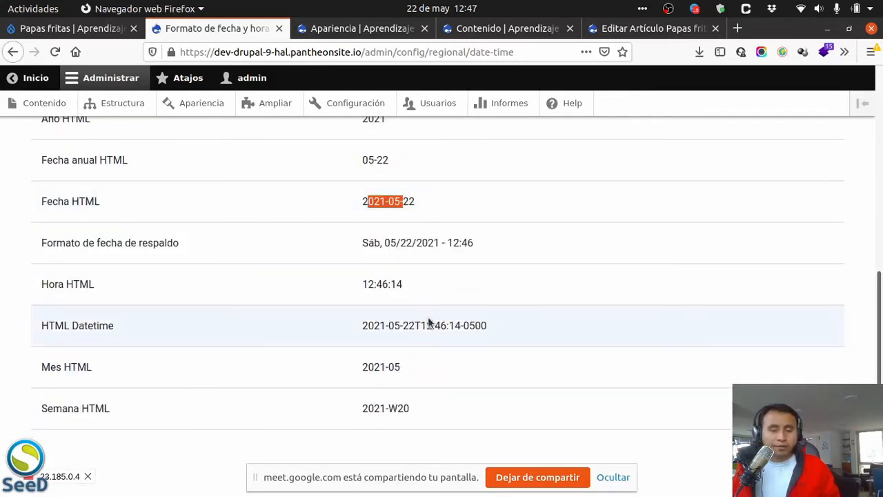
{"action": "scroll", "coordinate": [430, 321], "scroll_direction": "up", "scroll_amount": 8}
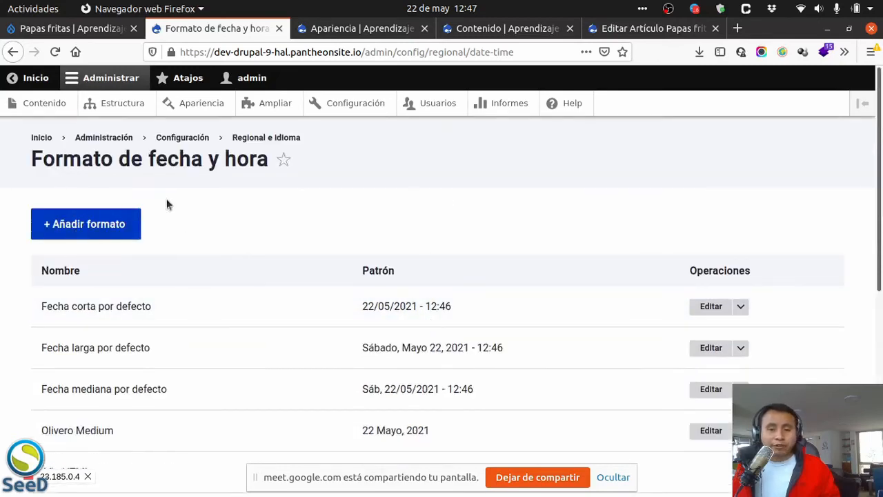
{"action": "scroll", "coordinate": [280, 213], "scroll_direction": "down", "scroll_amount": 10}
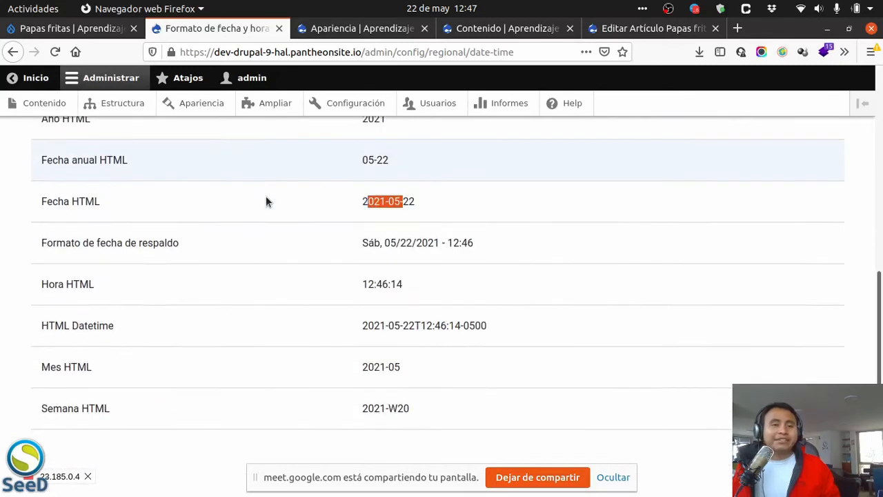
Switch to the Papas fritas article and highlight the publication date beside the author.
{"action": "left_click", "coordinate": [79, 27]}
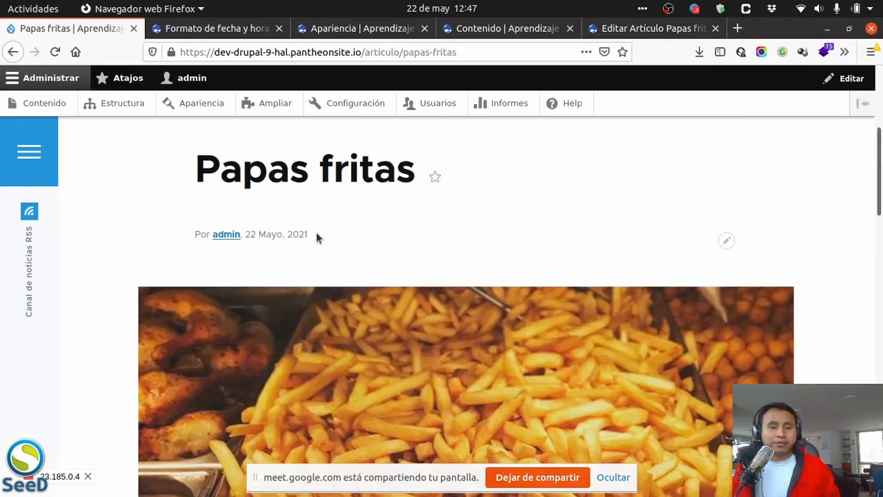
{"action": "left_click_drag", "start_coordinate": [317, 234], "coordinate": [213, 234]}
{"action": "left_click_drag", "start_coordinate": [310, 235], "coordinate": [248, 236]}
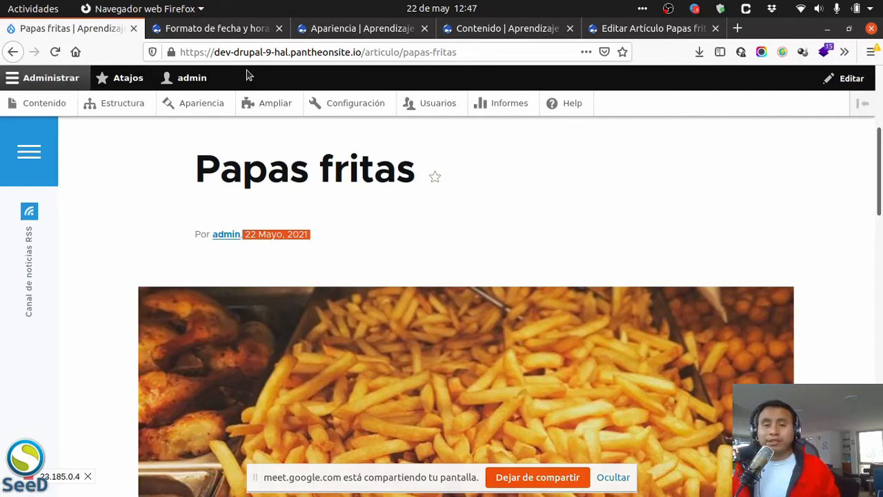
{"action": "left_click", "coordinate": [304, 233]}
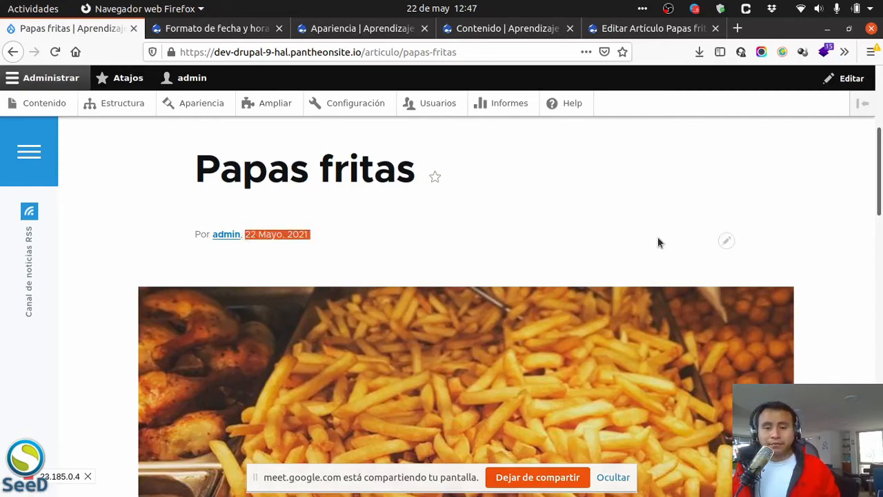
Open the Papas fritas article for editing and look through its form and side settings.
{"action": "left_click", "coordinate": [726, 243]}
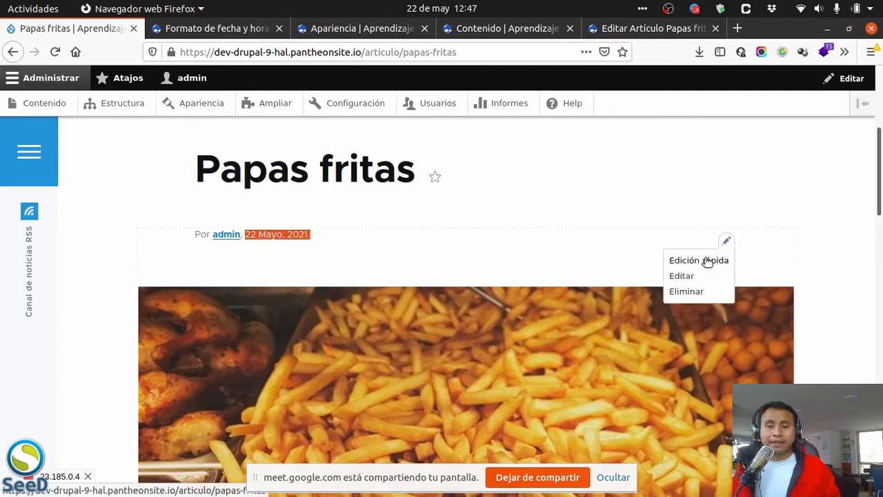
{"action": "left_click", "coordinate": [691, 280]}
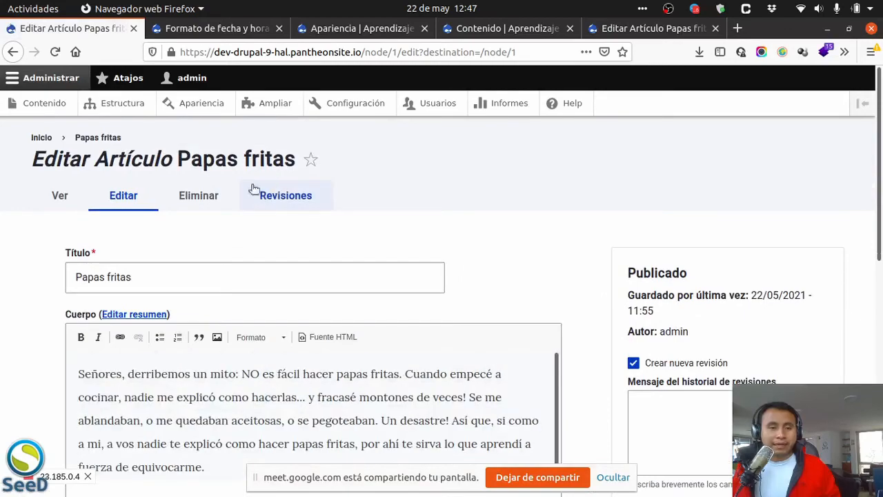
{"action": "scroll", "coordinate": [169, 239], "scroll_direction": "down", "scroll_amount": 7}
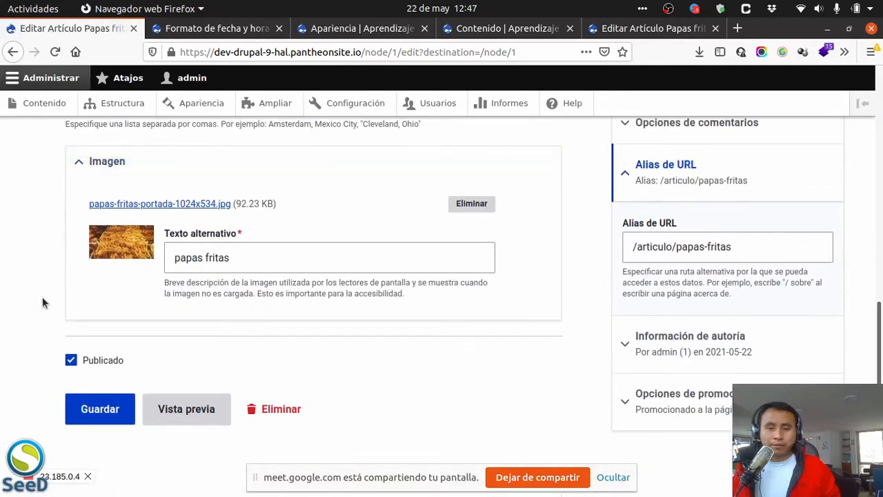
{"action": "scroll", "coordinate": [42, 303], "scroll_direction": "up", "scroll_amount": 7}
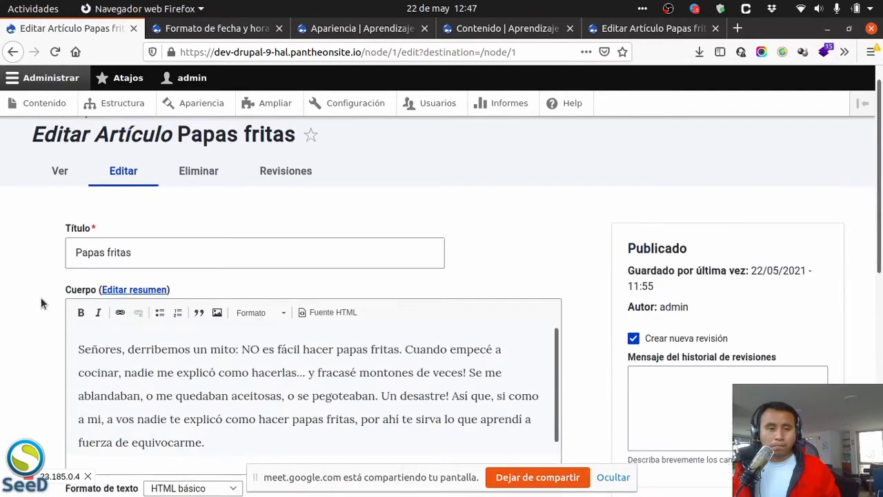
Open the Gestionar presentación page of the Artículo content type and look through its fields.
{"action": "left_click", "coordinate": [110, 103]}
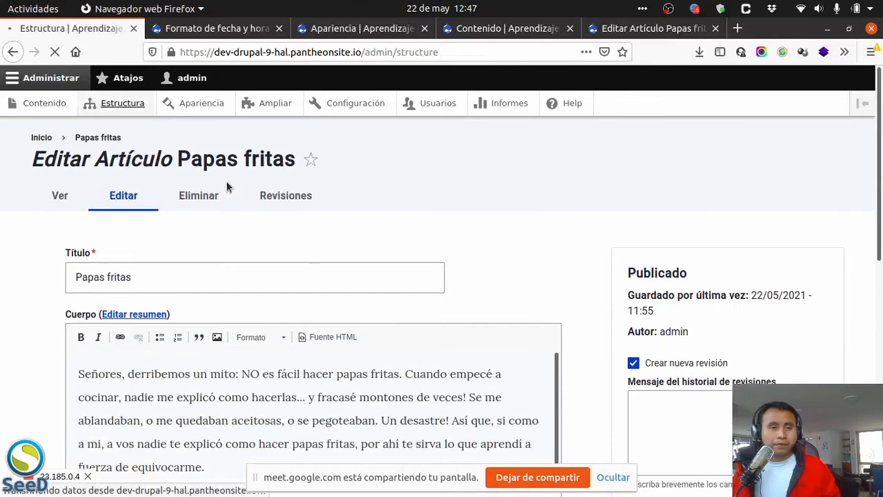
{"action": "scroll", "coordinate": [96, 365], "scroll_direction": "down", "scroll_amount": 3}
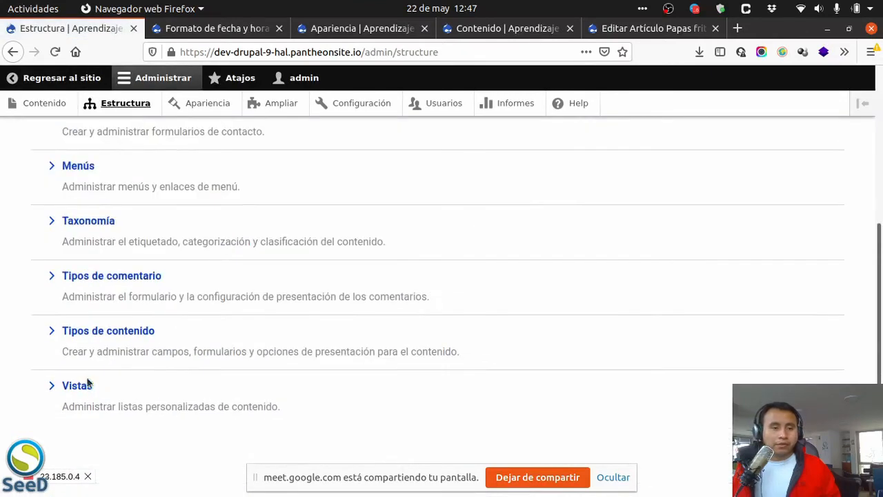
{"action": "left_click", "coordinate": [108, 333]}
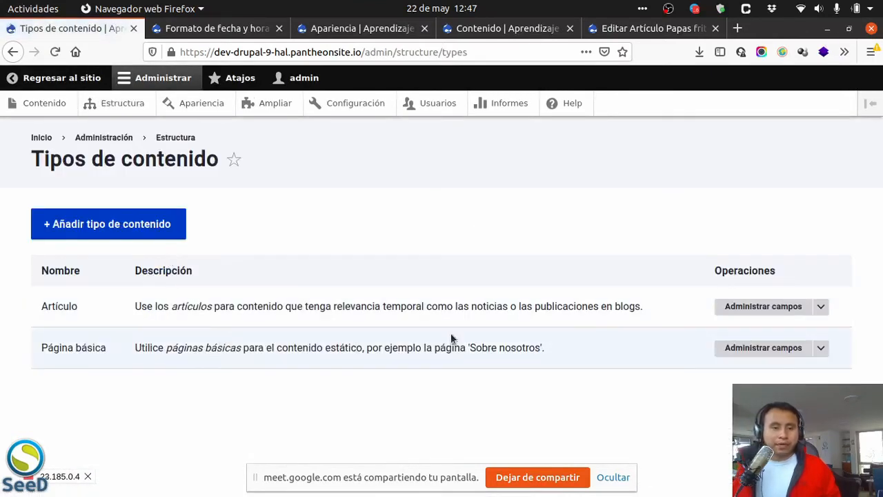
{"action": "left_click", "coordinate": [823, 307]}
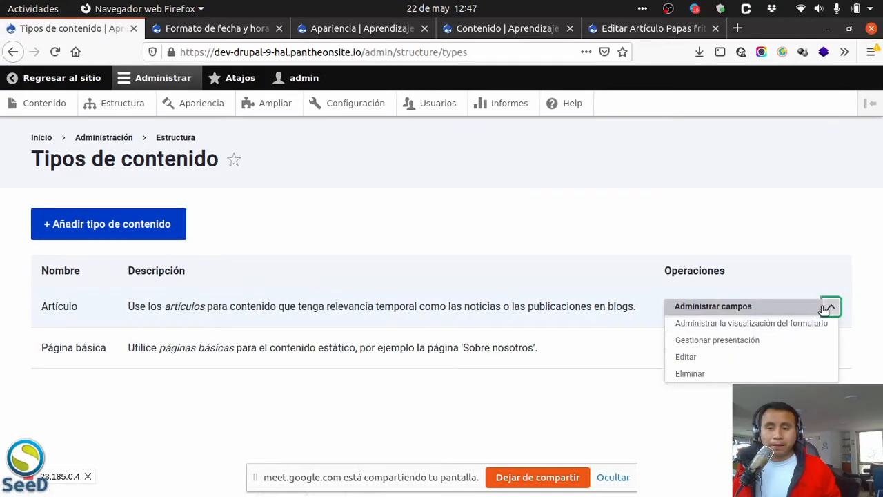
{"action": "left_click", "coordinate": [717, 340]}
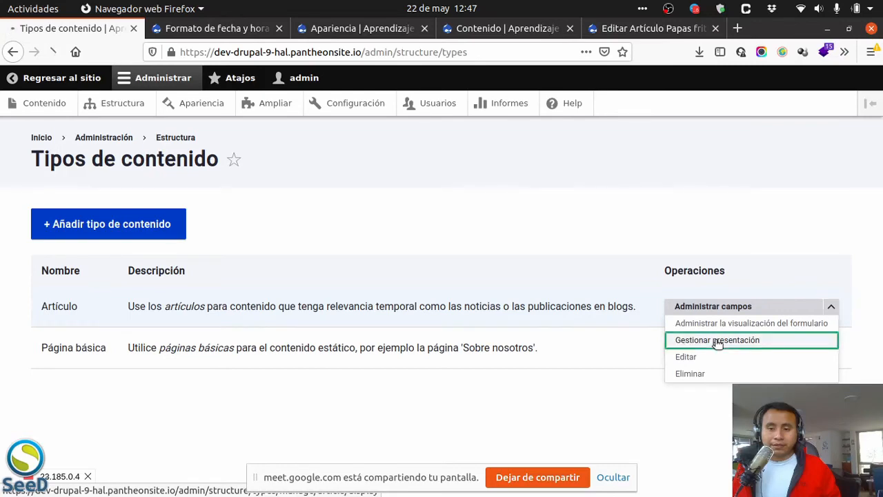
{"action": "scroll", "coordinate": [133, 279], "scroll_direction": "down", "scroll_amount": 5}
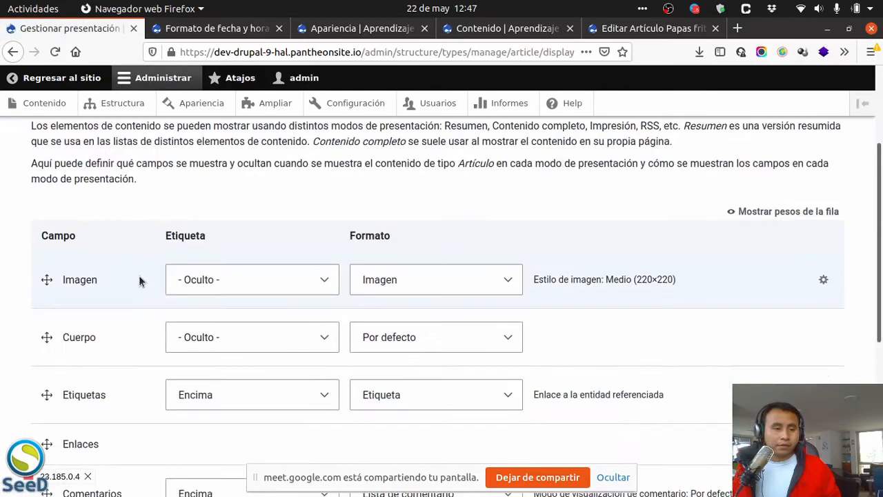
{"action": "scroll", "coordinate": [139, 279], "scroll_direction": "down", "scroll_amount": 2}
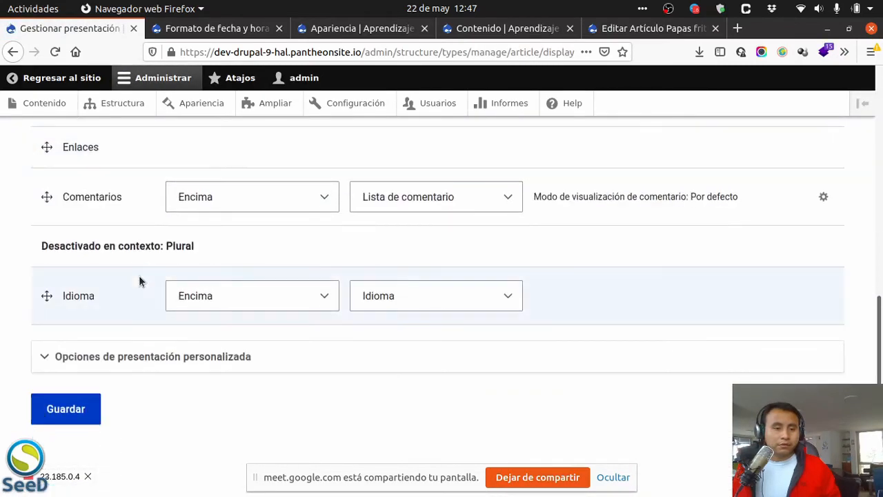
Expand Opciones de presentación personalizada and examine the view modes and the field labels and formats of the Default display.
{"action": "left_click", "coordinate": [232, 356]}
{"action": "scroll", "coordinate": [274, 365], "scroll_direction": "down", "scroll_amount": 2}
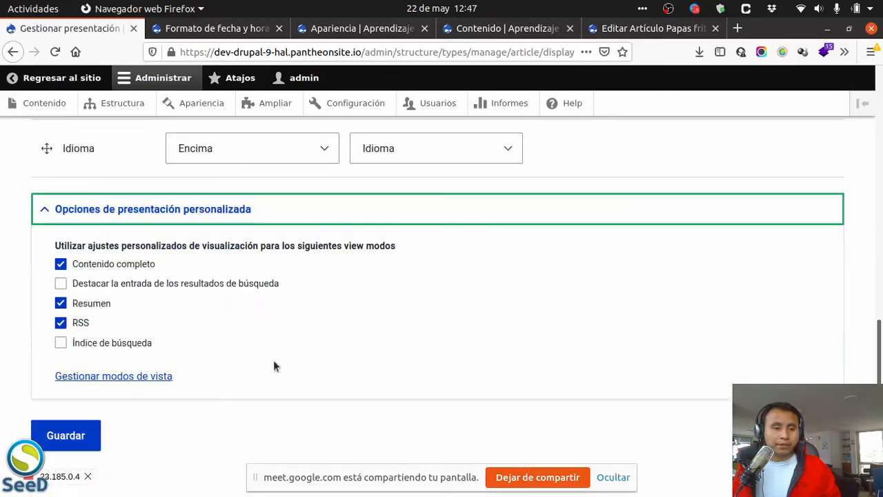
{"action": "scroll", "coordinate": [273, 366], "scroll_direction": "up", "scroll_amount": 10}
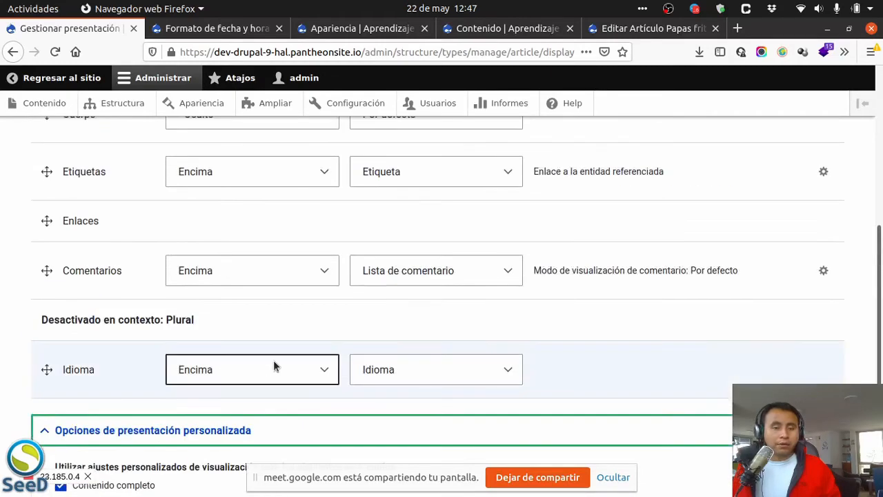
{"action": "scroll", "coordinate": [274, 362], "scroll_direction": "down", "scroll_amount": 2}
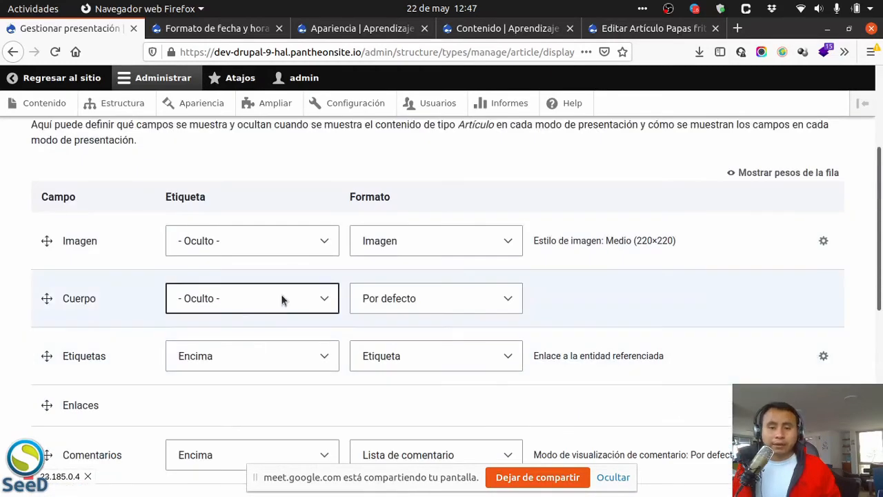
{"action": "scroll", "coordinate": [282, 300], "scroll_direction": "down", "scroll_amount": 2}
{"action": "scroll", "coordinate": [281, 300], "scroll_direction": "down", "scroll_amount": 2}
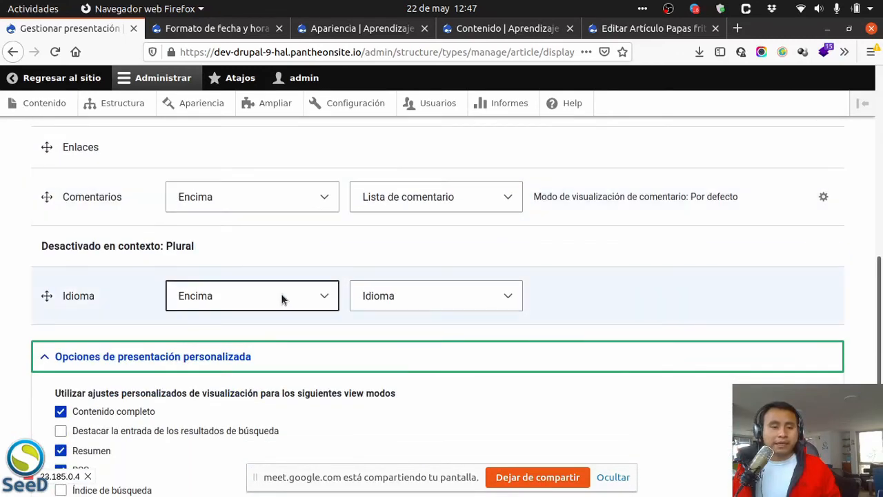
{"action": "scroll", "coordinate": [282, 297], "scroll_direction": "up", "scroll_amount": 5}
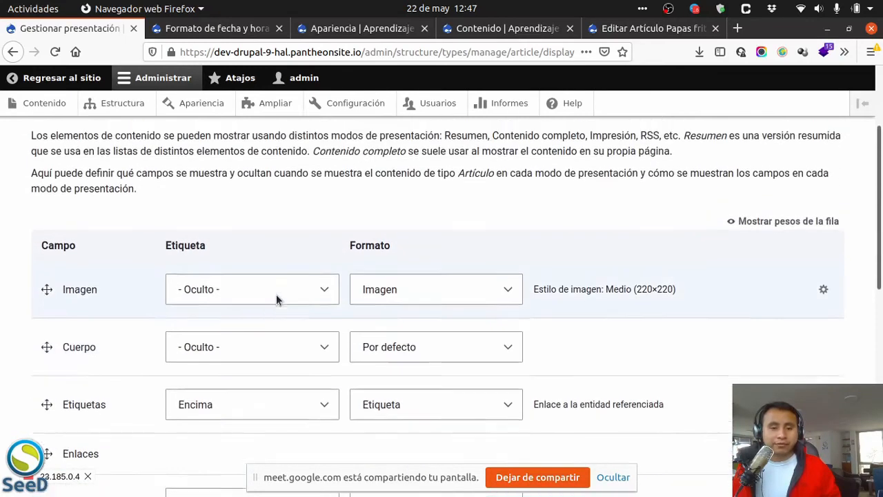
{"action": "scroll", "coordinate": [276, 296], "scroll_direction": "up", "scroll_amount": 3}
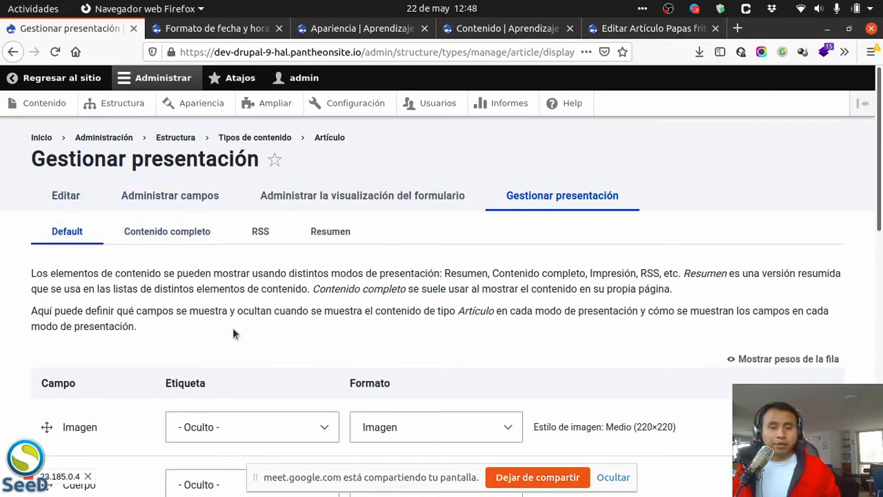
{"action": "scroll", "coordinate": [286, 334], "scroll_direction": "down", "scroll_amount": 3}
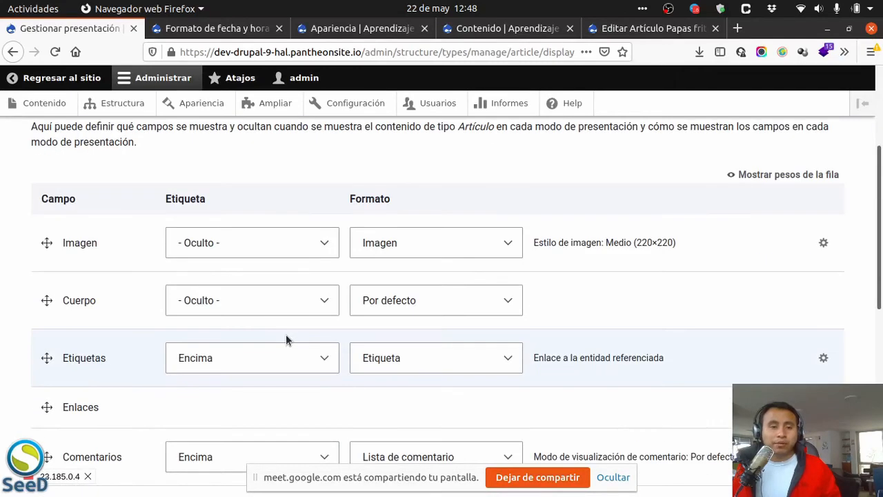
{"action": "scroll", "coordinate": [286, 338], "scroll_direction": "up", "scroll_amount": 3}
{"action": "scroll", "coordinate": [186, 367], "scroll_direction": "down", "scroll_amount": 3}
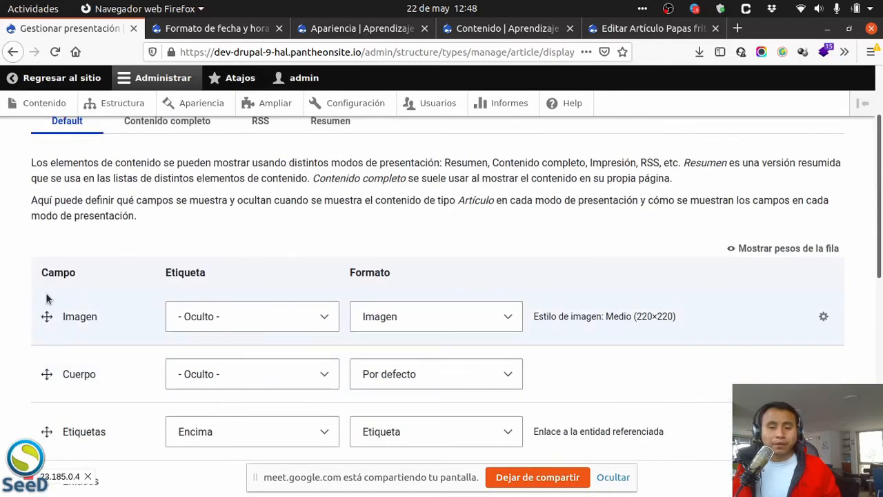
{"action": "scroll", "coordinate": [21, 331], "scroll_direction": "down", "scroll_amount": 1}
{"action": "scroll", "coordinate": [20, 331], "scroll_direction": "up", "scroll_amount": 4}
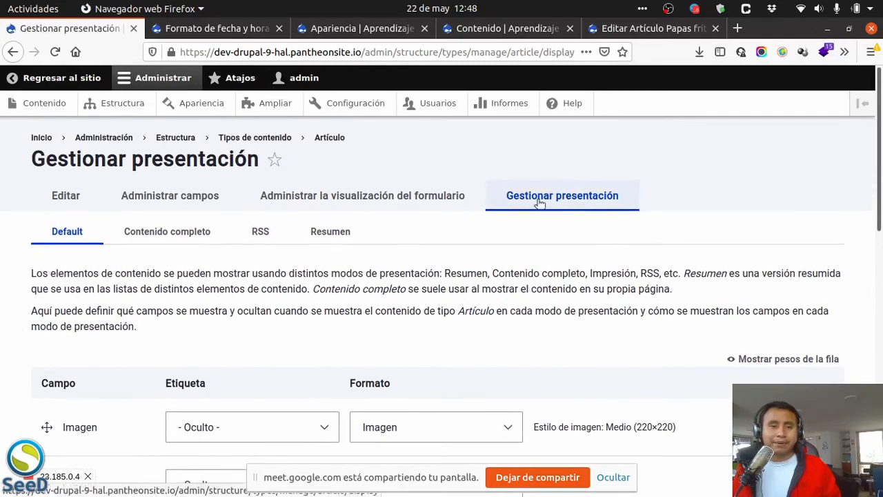
Return to Formato de fecha y hora, look through the patterns again and open the form for adding a date format.
{"action": "left_click", "coordinate": [236, 35]}
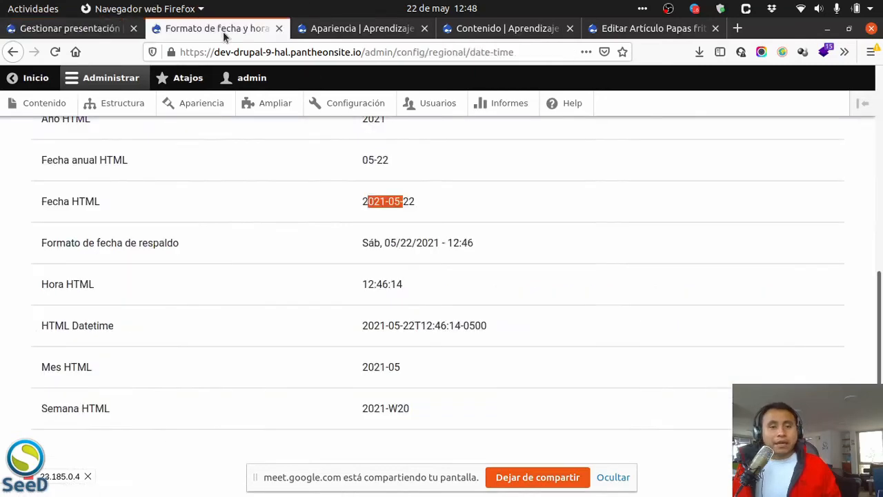
{"action": "left_click", "coordinate": [216, 255]}
{"action": "scroll", "coordinate": [216, 255], "scroll_direction": "up", "scroll_amount": 2}
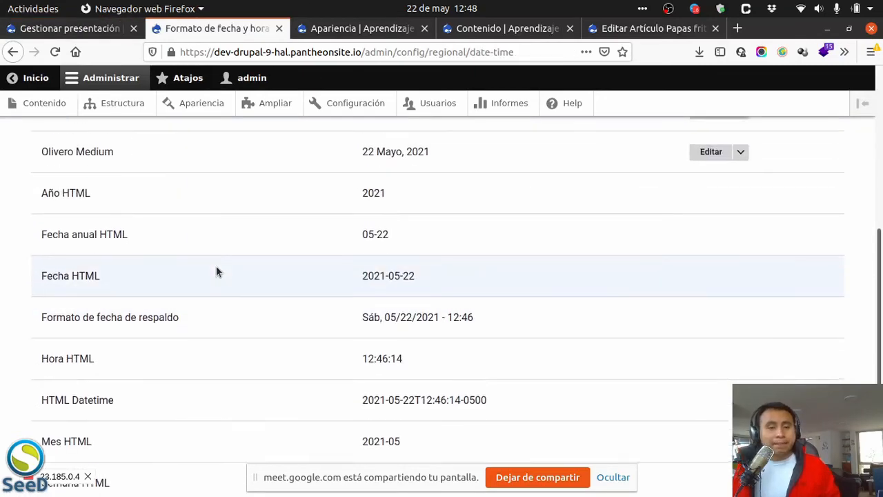
{"action": "scroll", "coordinate": [216, 273], "scroll_direction": "up", "scroll_amount": 4}
{"action": "scroll", "coordinate": [213, 290], "scroll_direction": "down", "scroll_amount": 4}
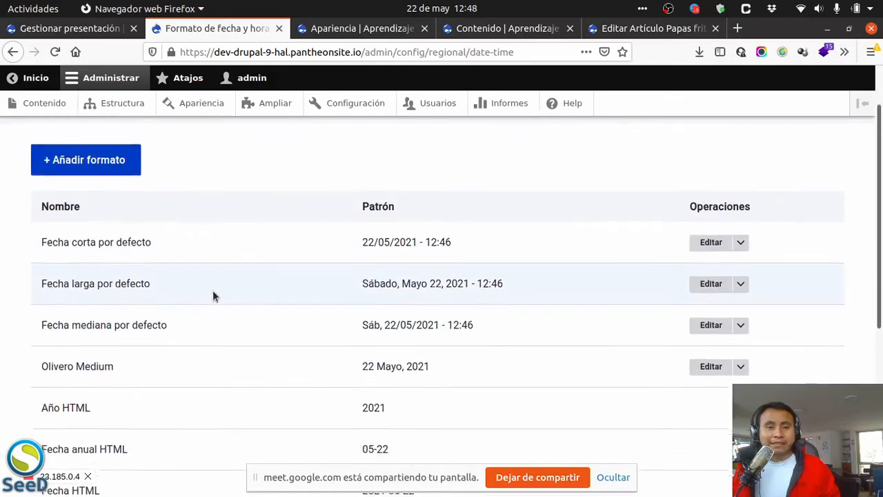
{"action": "scroll", "coordinate": [209, 291], "scroll_direction": "up", "scroll_amount": 1}
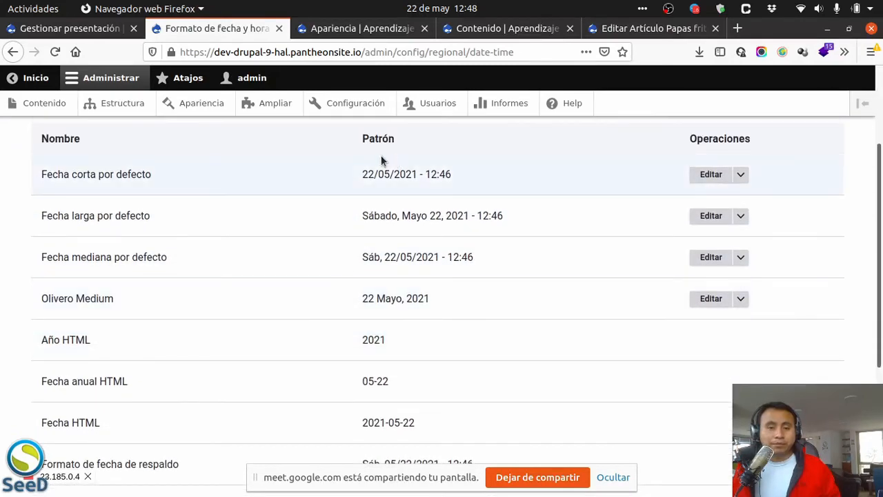
{"action": "scroll", "coordinate": [407, 349], "scroll_direction": "down", "scroll_amount": 4}
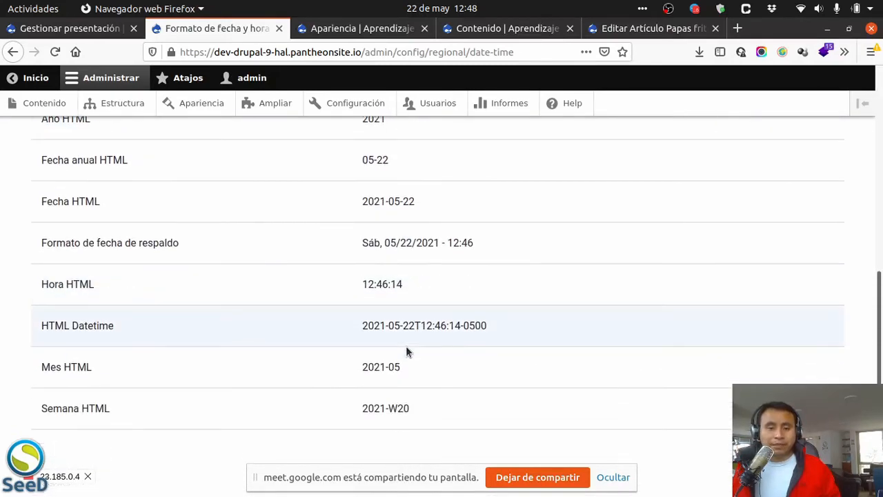
{"action": "scroll", "coordinate": [402, 335], "scroll_direction": "up", "scroll_amount": 10}
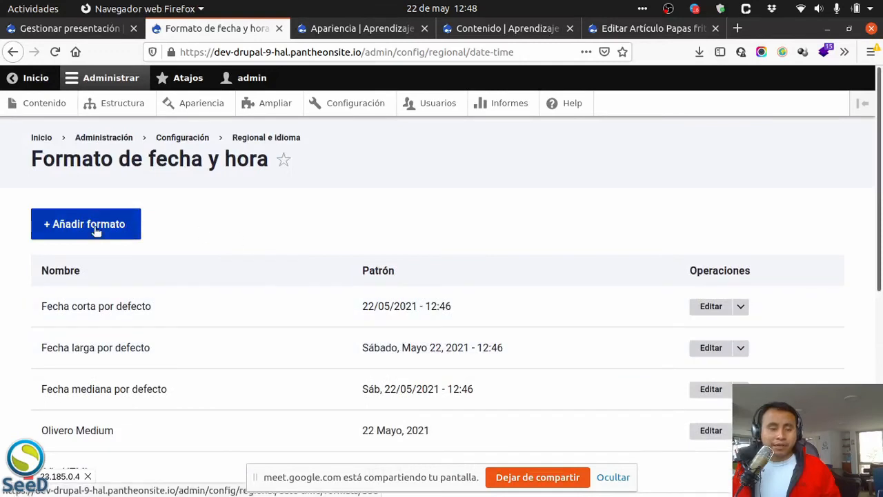
{"action": "left_click", "coordinate": [96, 231]}
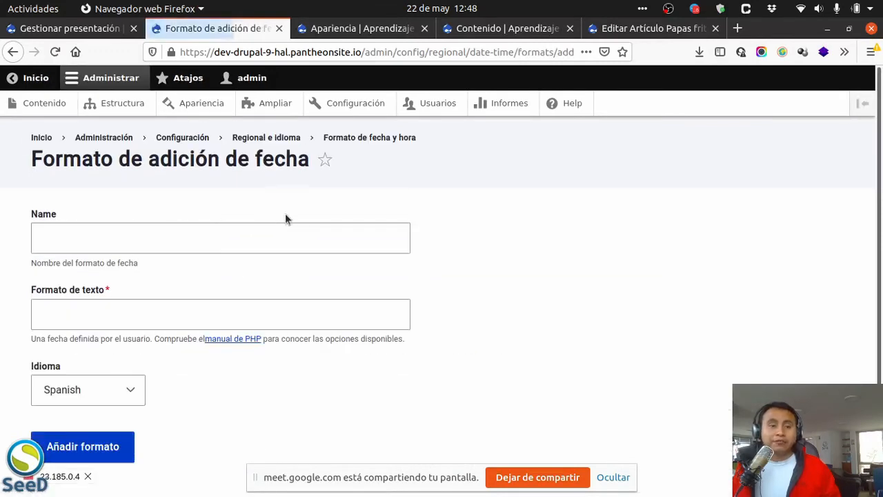
Look over the Name and Formato de texto fields of the date format form and open the linked PHP manual in a new tab.
{"action": "left_click", "coordinate": [291, 235]}
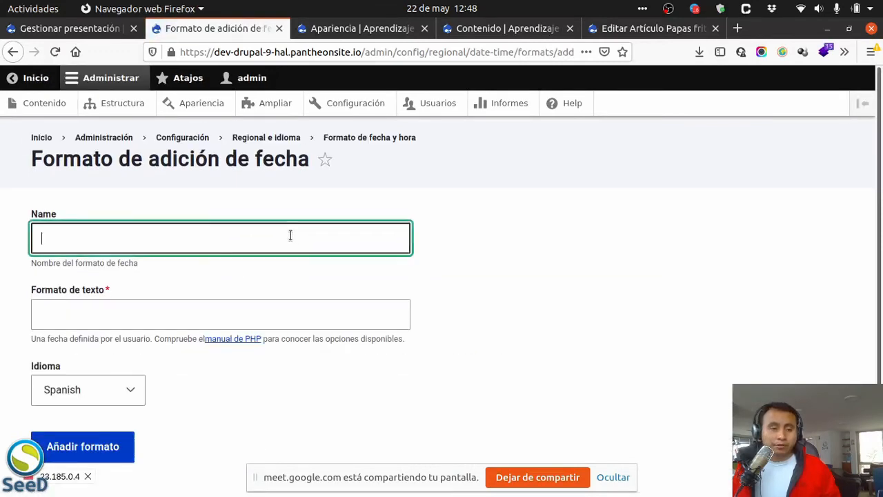
{"action": "left_click", "coordinate": [99, 315]}
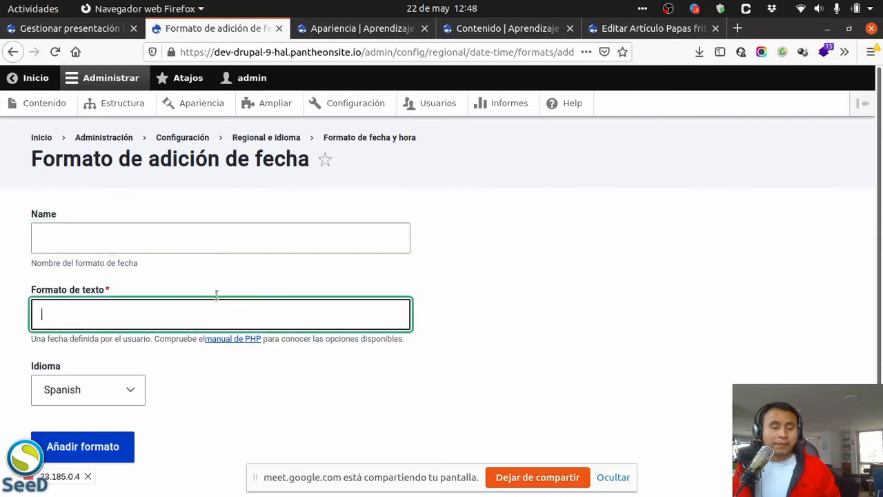
{"action": "left_click", "coordinate": [159, 235]}
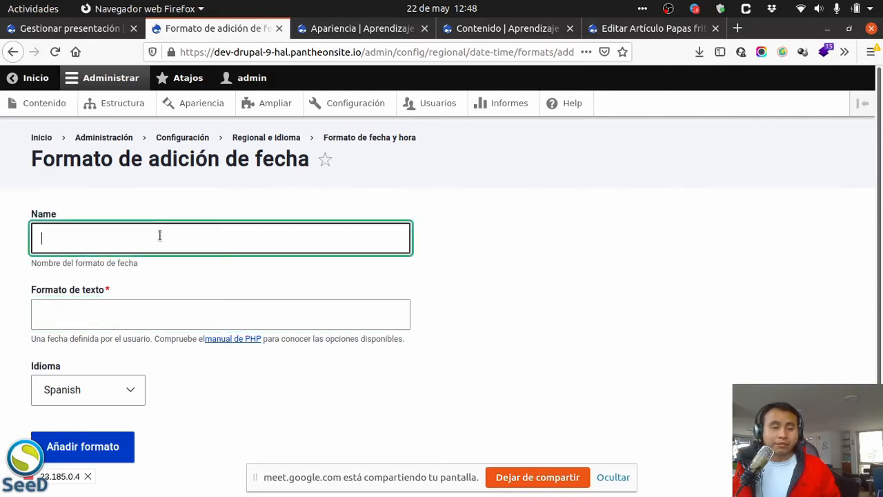
{"action": "left_click", "coordinate": [93, 309]}
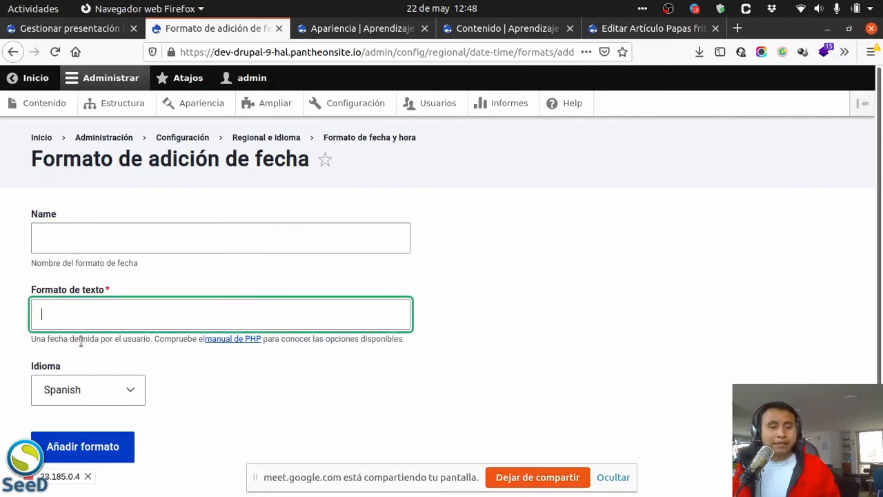
{"action": "left_click_drag", "start_coordinate": [81, 341], "coordinate": [158, 337]}
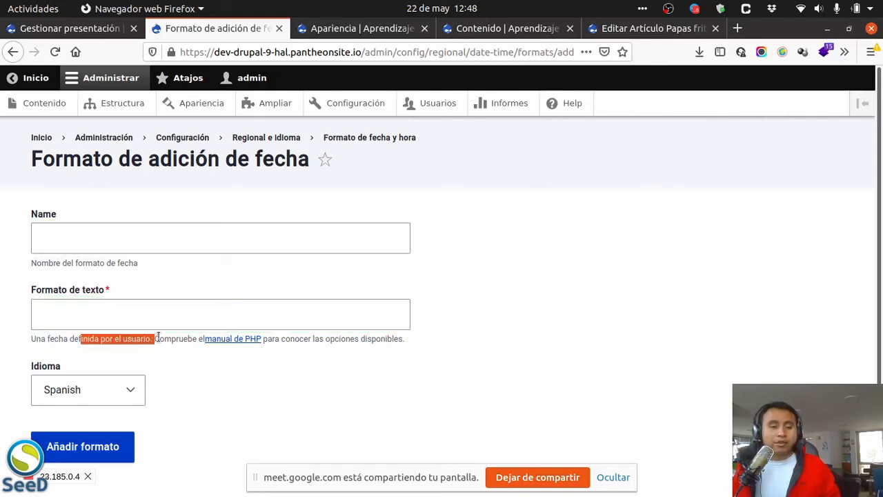
{"action": "right_click", "coordinate": [233, 338]}
{"action": "left_click", "coordinate": [330, 103]}
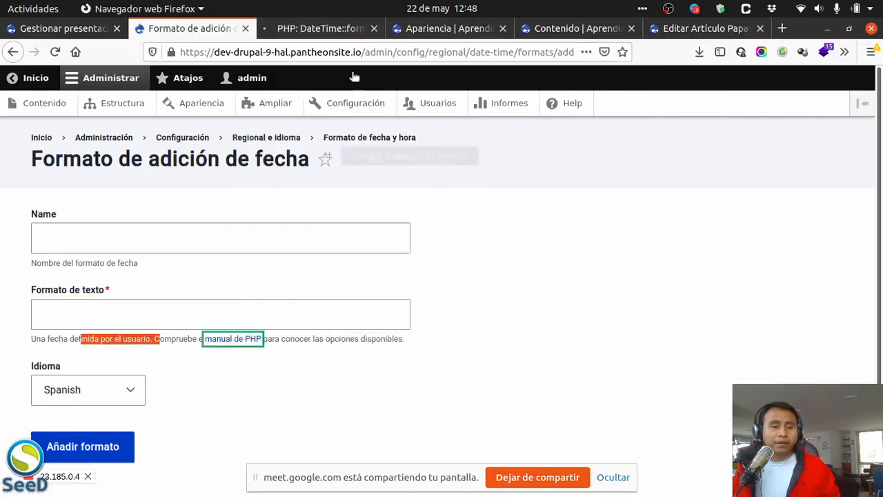
{"action": "left_click", "coordinate": [115, 315]}
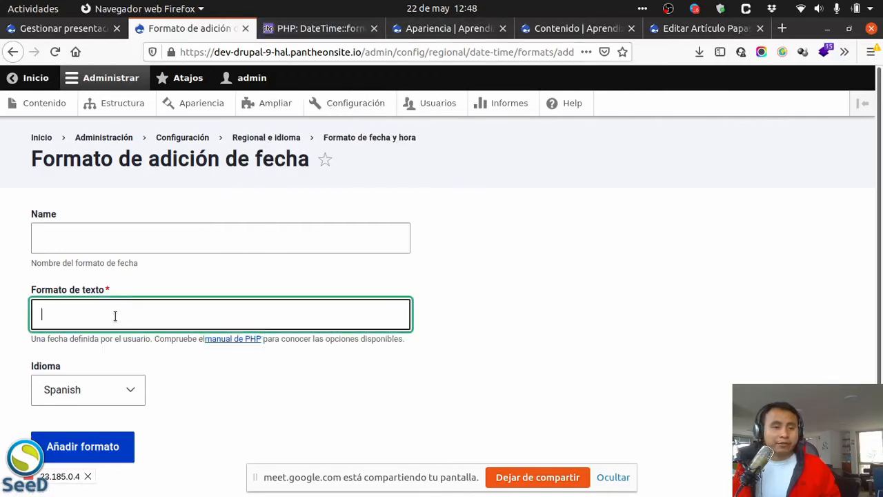
Read through the PHP manual's DateTime::format page, examining its description, parameters and format string examples.
{"action": "left_click", "coordinate": [343, 29]}
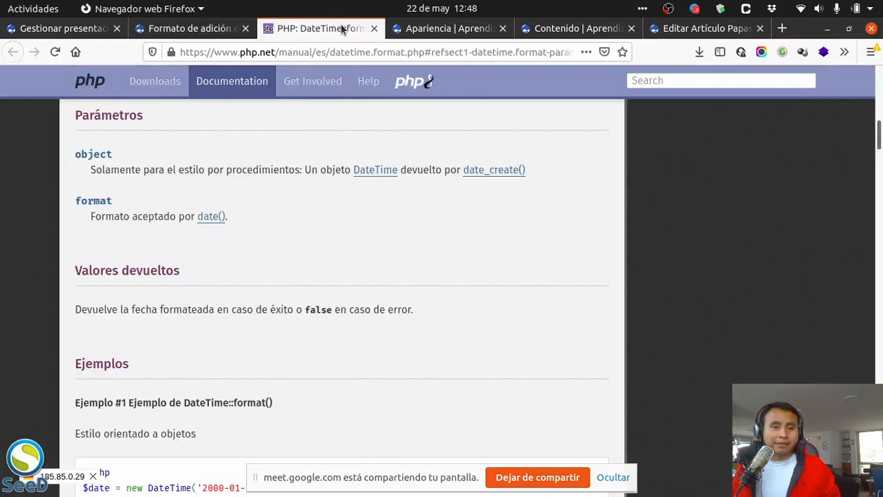
{"action": "scroll", "coordinate": [159, 322], "scroll_direction": "down", "scroll_amount": 5}
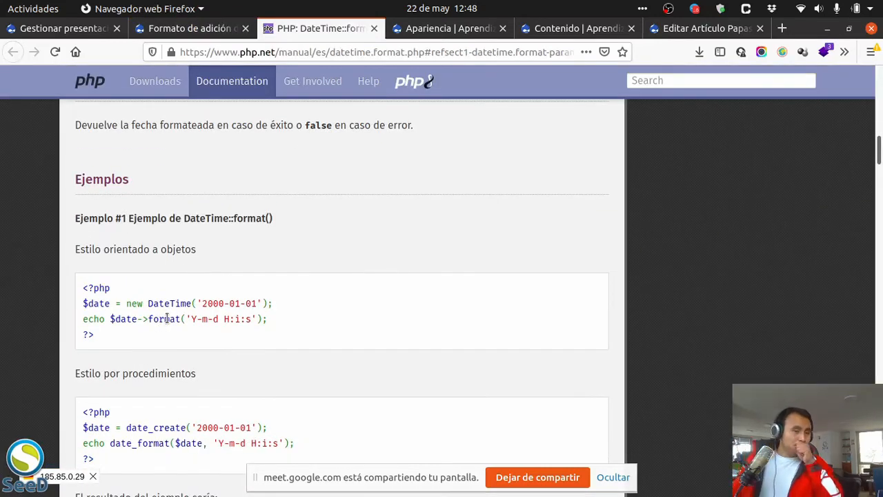
{"action": "scroll", "coordinate": [166, 293], "scroll_direction": "down", "scroll_amount": 2}
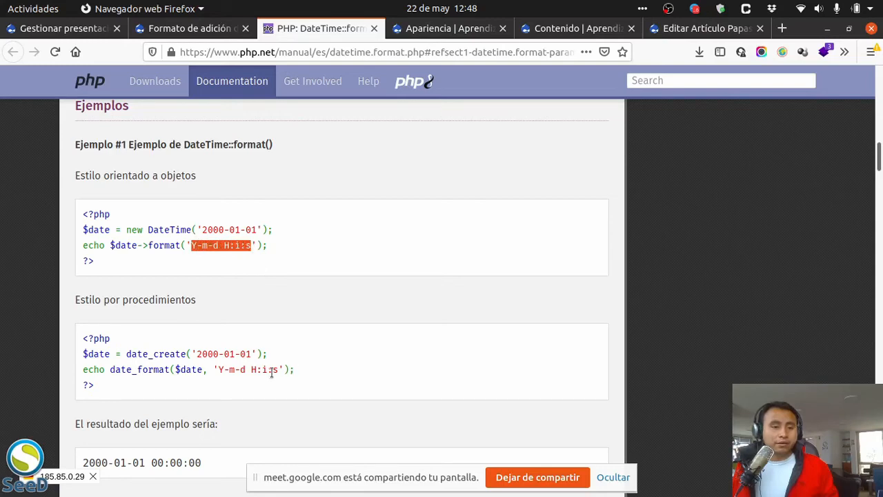
{"action": "scroll", "coordinate": [255, 369], "scroll_direction": "down", "scroll_amount": 9}
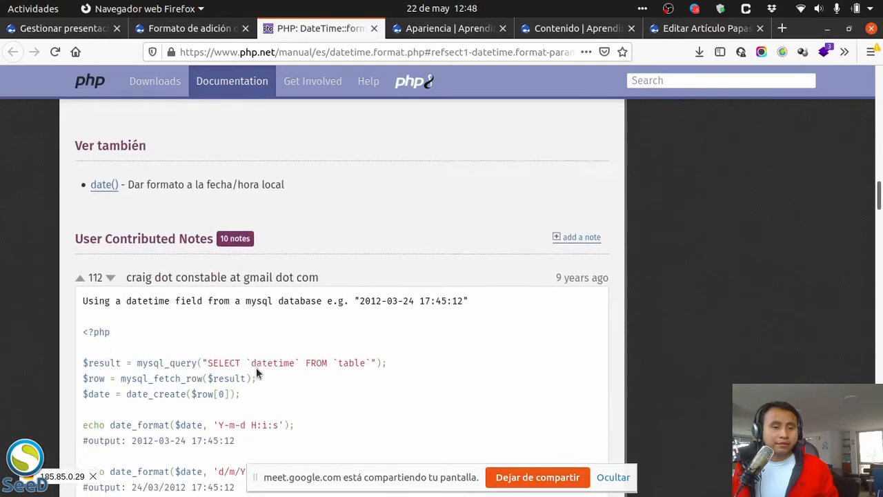
{"action": "scroll", "coordinate": [256, 367], "scroll_direction": "up", "scroll_amount": 12}
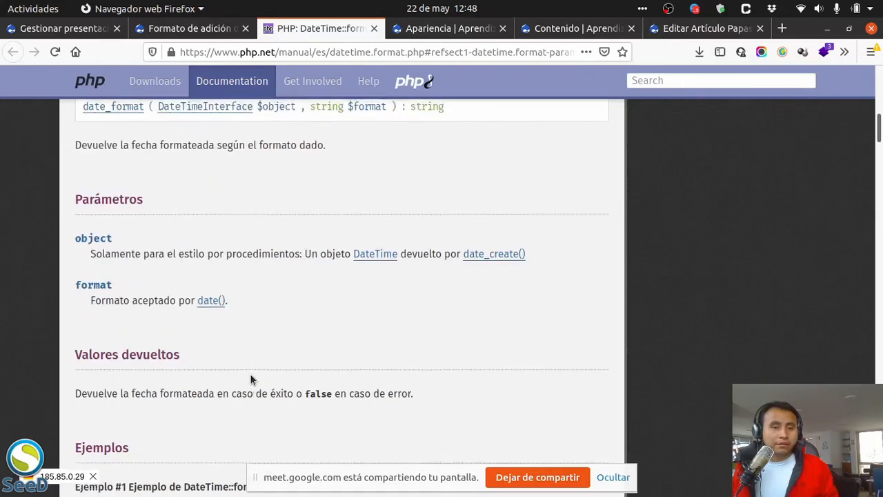
{"action": "scroll", "coordinate": [251, 379], "scroll_direction": "up", "scroll_amount": 9}
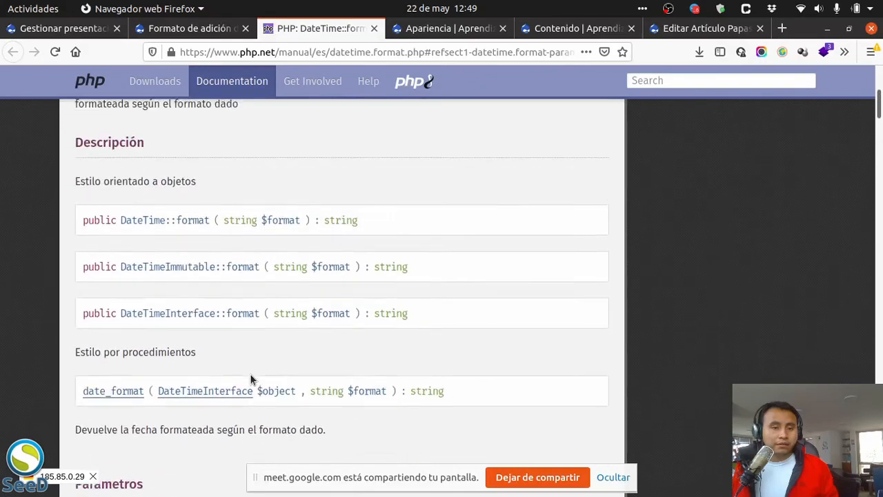
{"action": "scroll", "coordinate": [211, 294], "scroll_direction": "up", "scroll_amount": 4}
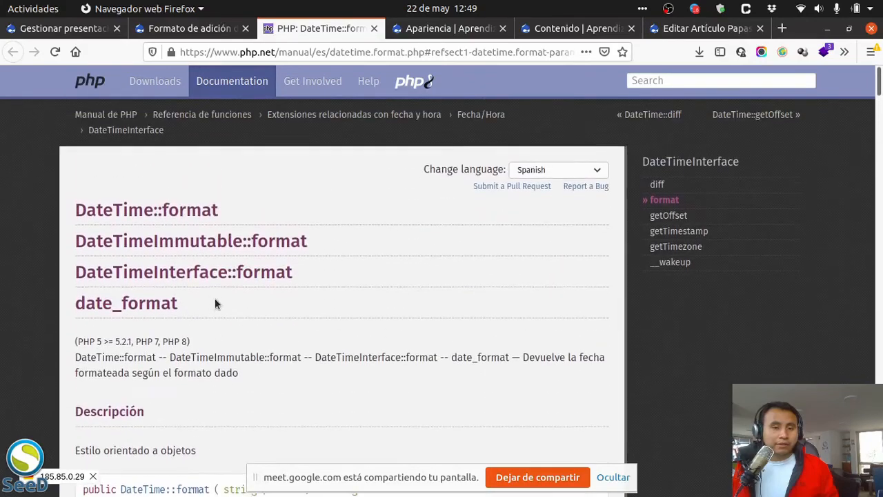
{"action": "scroll", "coordinate": [214, 298], "scroll_direction": "down", "scroll_amount": 9}
{"action": "scroll", "coordinate": [215, 300], "scroll_direction": "down", "scroll_amount": 1}
{"action": "scroll", "coordinate": [323, 328], "scroll_direction": "down", "scroll_amount": 3}
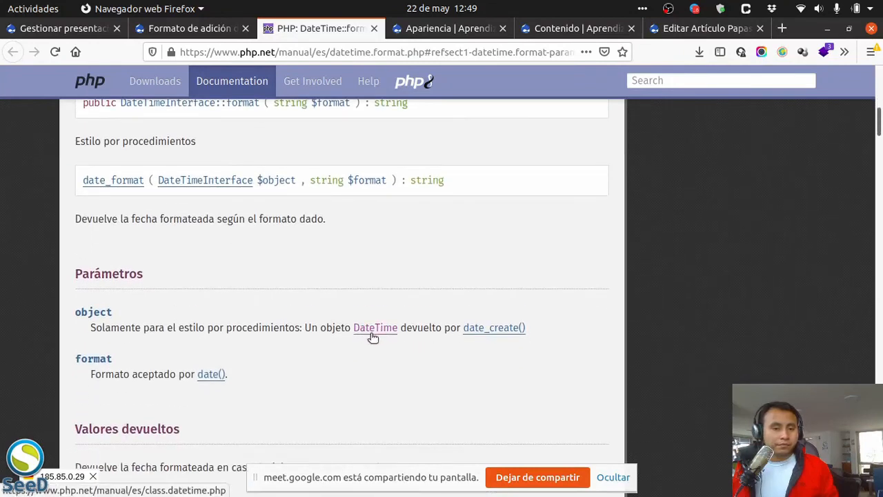
Open the manual's date() page and examine the day format characters, especially the D entry and its example values.
{"action": "scroll", "coordinate": [191, 355], "scroll_direction": "down", "scroll_amount": 2}
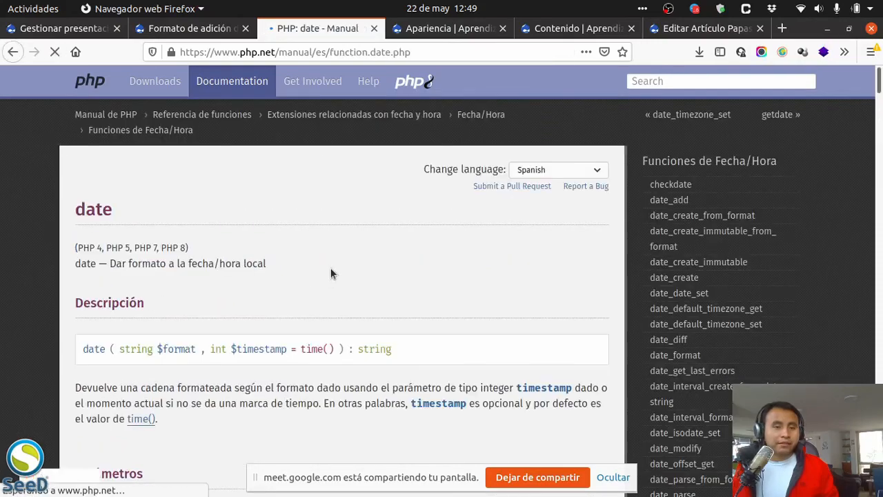
{"action": "scroll", "coordinate": [274, 341], "scroll_direction": "down", "scroll_amount": 5}
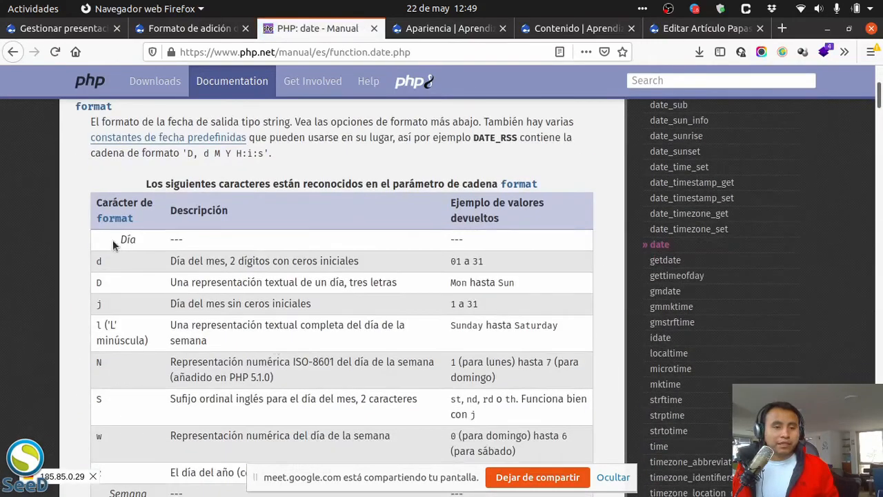
{"action": "left_click_drag", "start_coordinate": [112, 240], "coordinate": [524, 285]}
{"action": "left_click", "coordinate": [95, 276]}
{"action": "double_click", "coordinate": [99, 280]}
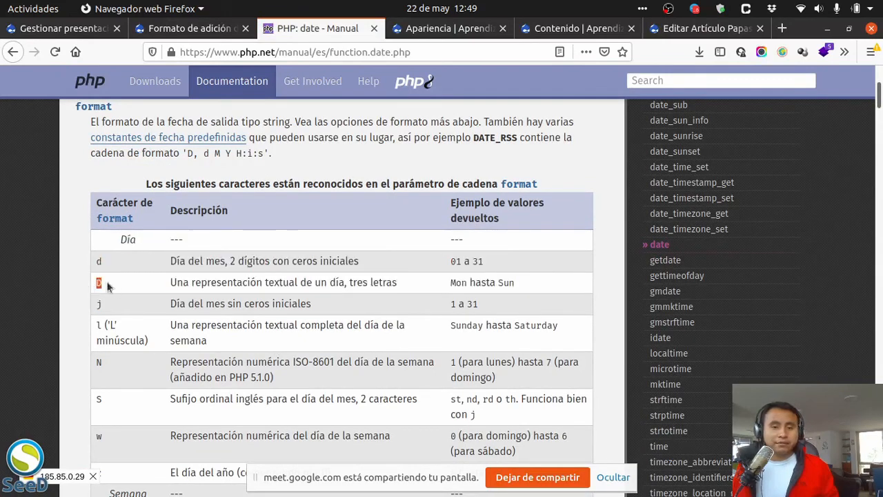
{"action": "left_click_drag", "start_coordinate": [451, 282], "coordinate": [523, 287]}
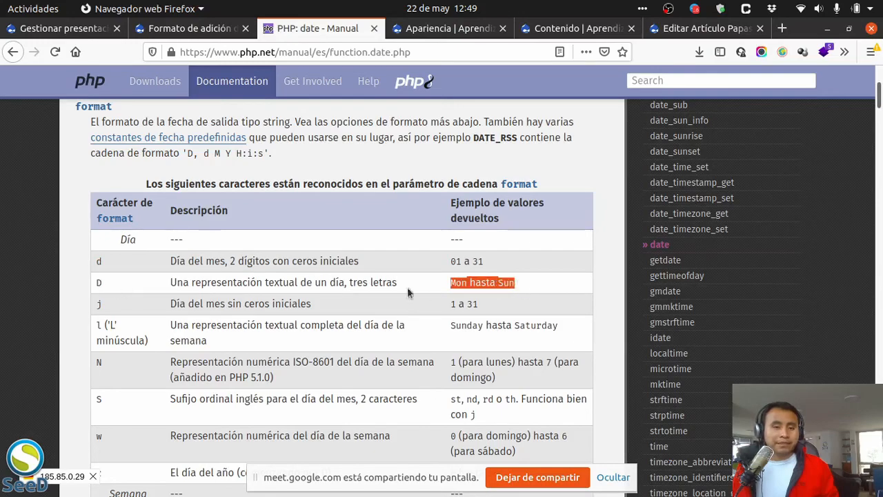
{"action": "left_click", "coordinate": [445, 291]}
Look through the year, time, time zone and full date characters in the rest of the format table.
{"action": "scroll", "coordinate": [149, 298], "scroll_direction": "down", "scroll_amount": 8}
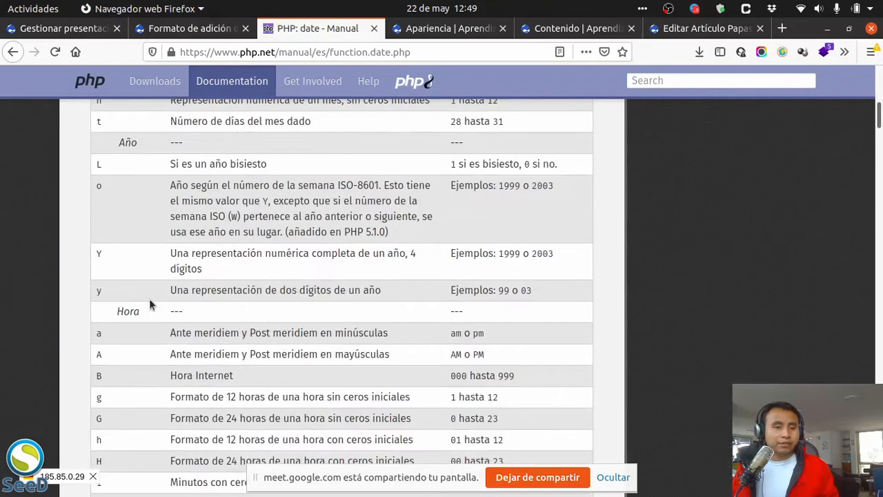
{"action": "scroll", "coordinate": [150, 301], "scroll_direction": "down", "scroll_amount": 6}
{"action": "scroll", "coordinate": [145, 310], "scroll_direction": "down", "scroll_amount": 3}
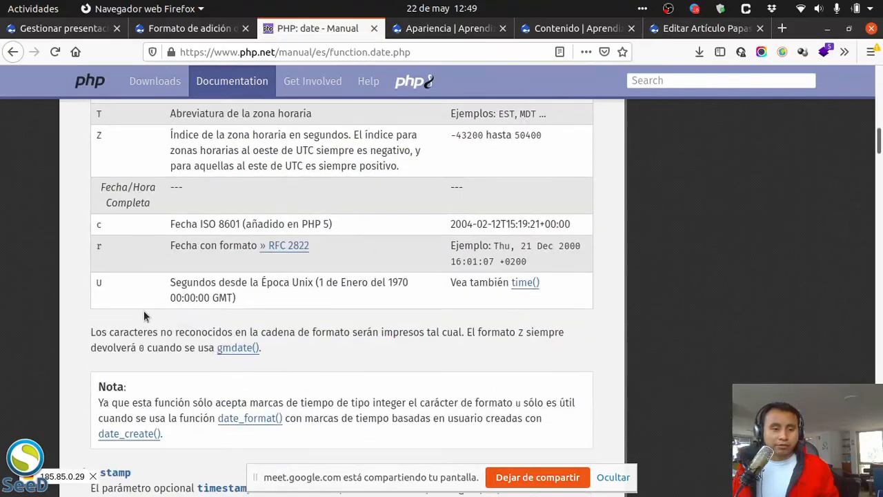
{"action": "scroll", "coordinate": [145, 314], "scroll_direction": "up", "scroll_amount": 4}
{"action": "scroll", "coordinate": [148, 318], "scroll_direction": "up", "scroll_amount": 8}
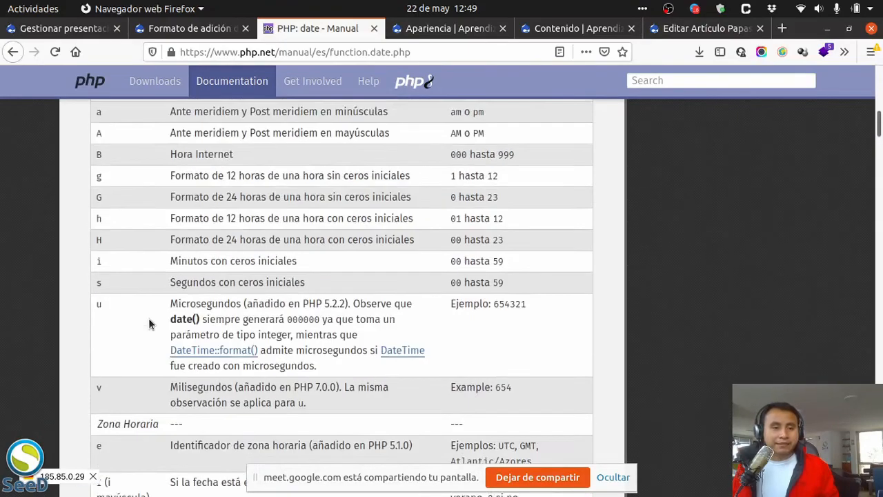
Return to the DateTime::format manual page and copy the pattern Y-m-d H:i:s from its object-oriented example.
{"action": "left_click", "coordinate": [207, 29]}
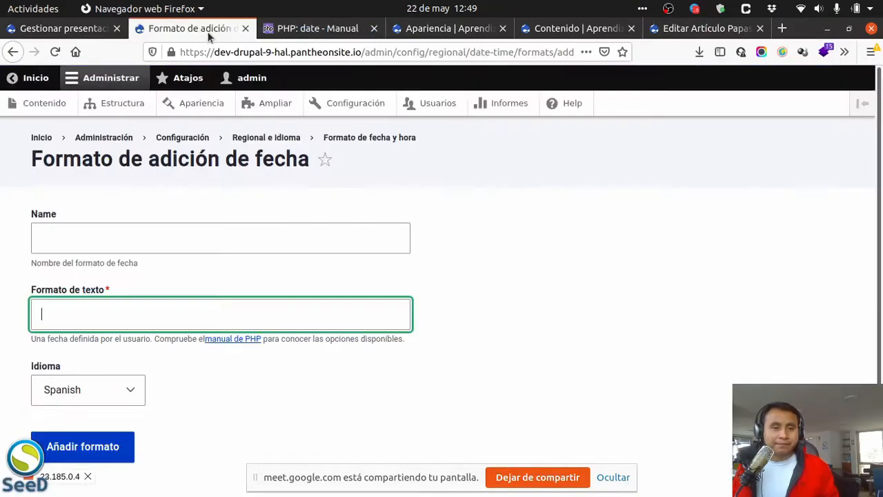
{"action": "left_click", "coordinate": [349, 29]}
{"action": "left_click", "coordinate": [12, 55]}
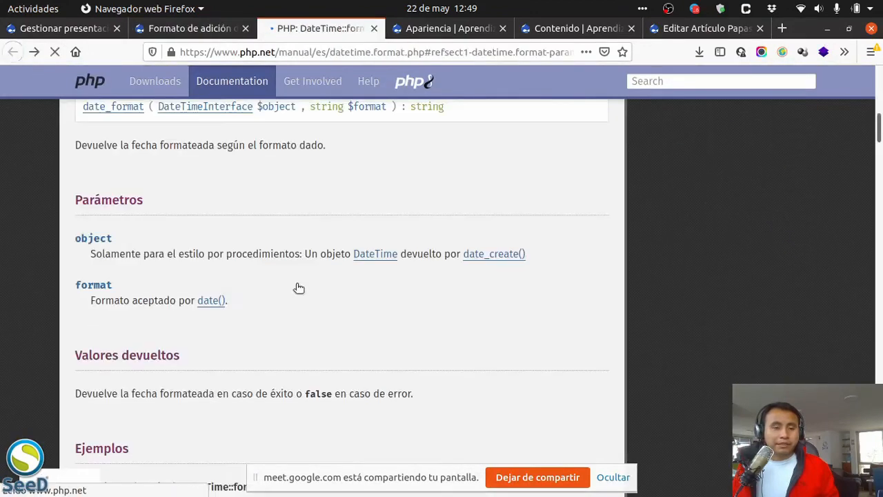
{"action": "scroll", "coordinate": [289, 290], "scroll_direction": "up", "scroll_amount": 6}
{"action": "scroll", "coordinate": [251, 310], "scroll_direction": "up", "scroll_amount": 2}
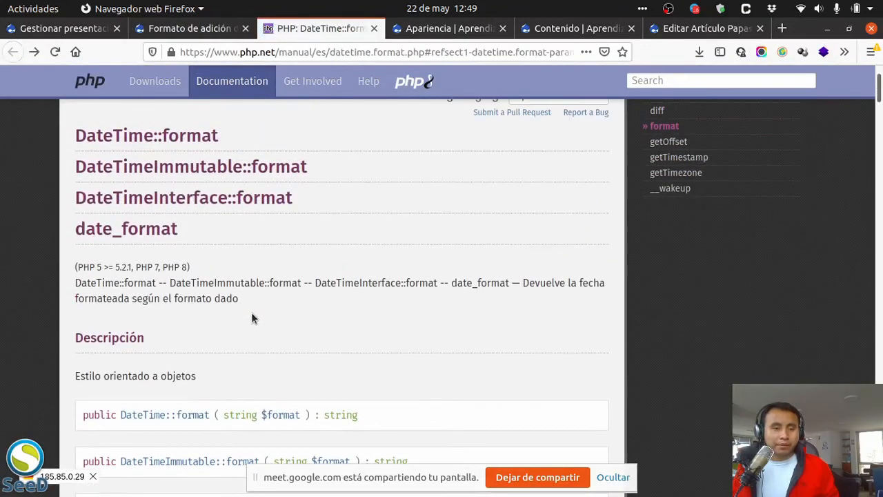
{"action": "scroll", "coordinate": [244, 324], "scroll_direction": "down", "scroll_amount": 6}
{"action": "scroll", "coordinate": [242, 334], "scroll_direction": "down", "scroll_amount": 6}
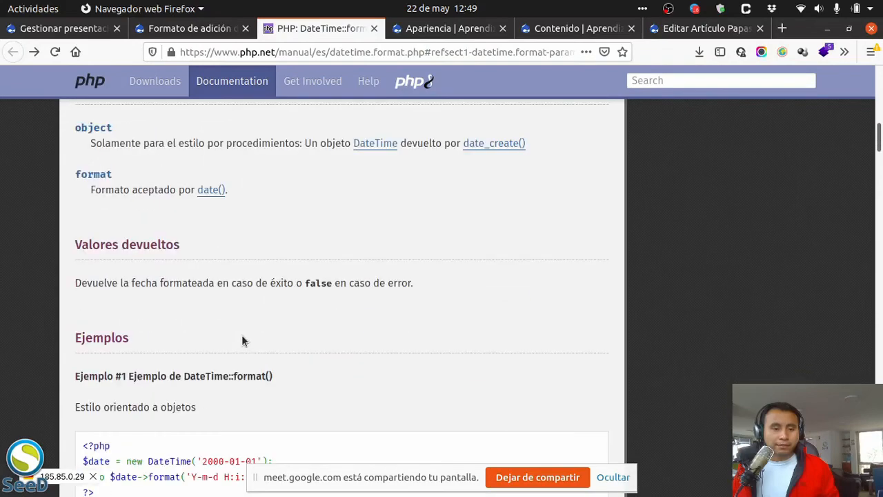
{"action": "left_click_drag", "start_coordinate": [215, 292], "coordinate": [251, 293]}
{"action": "key", "text": "ctrl+c"}
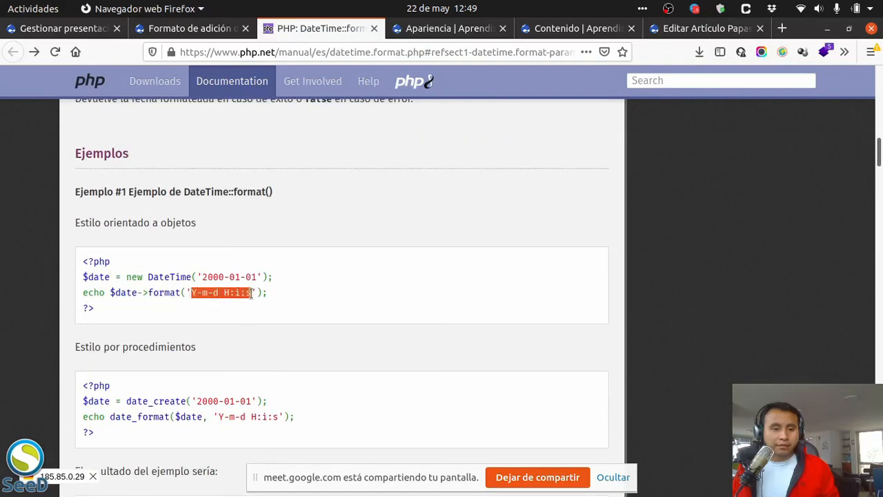
{"action": "right_click", "coordinate": [244, 293]}
{"action": "left_click", "coordinate": [273, 304]}
In the date format form, enter the presenter's first name as the Name and paste Y-m-d H:i:s as the Formato de texto.
{"action": "left_click", "coordinate": [188, 28]}
{"action": "left_click", "coordinate": [80, 245]}
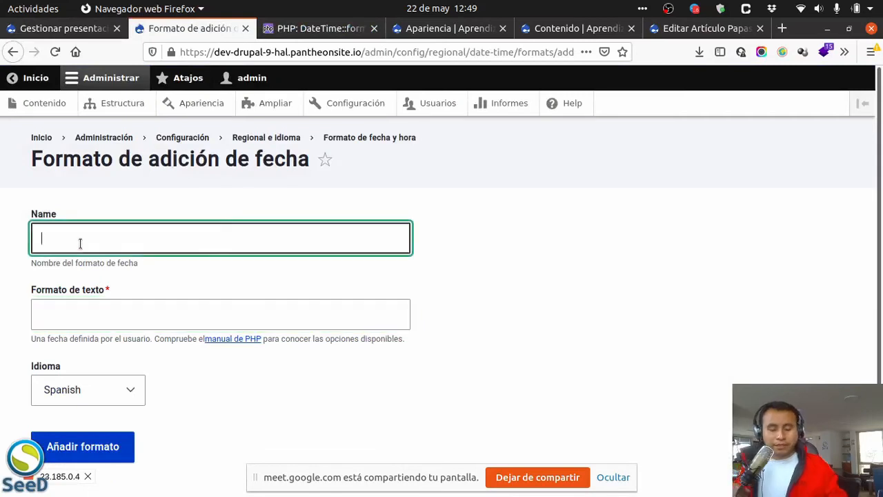
{"action": "type", "text": "Aldibier"}
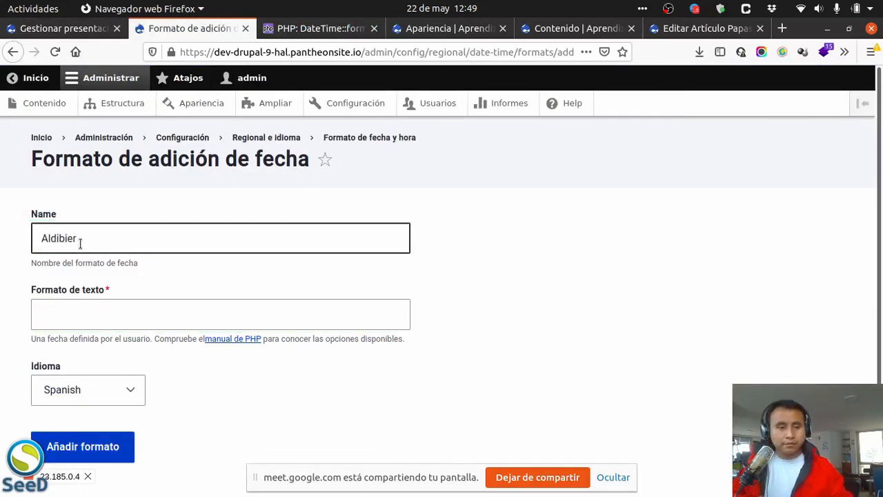
{"action": "left_click", "coordinate": [132, 312]}
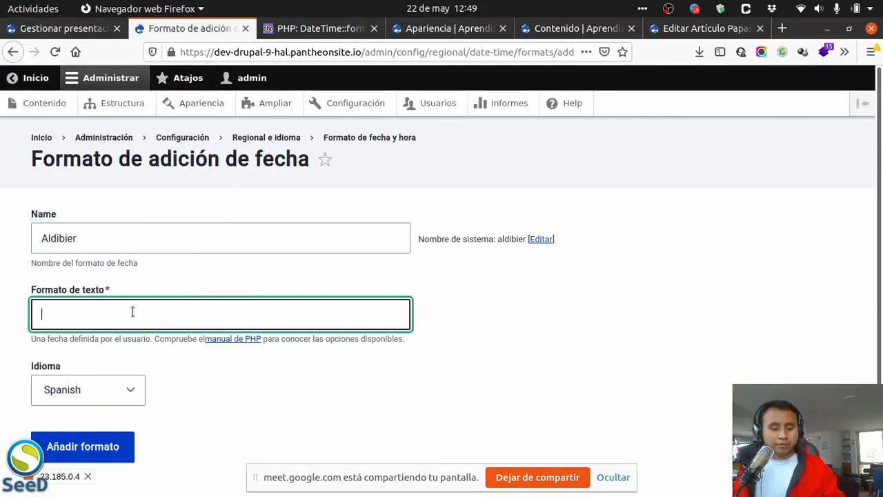
{"action": "key", "text": "ctrl+v"}
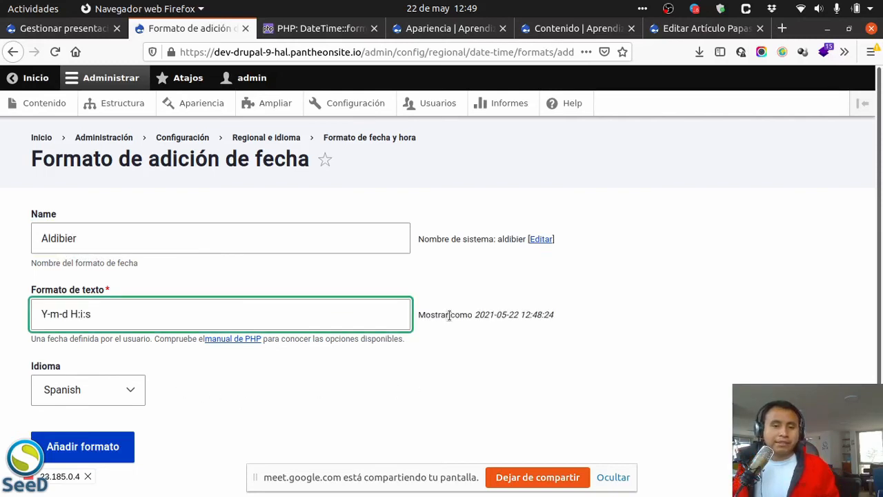
Change the day character in the Formato de texto so it reads Y-m-D H:i:s, and check the date preview.
{"action": "left_click_drag", "start_coordinate": [449, 315], "coordinate": [510, 315]}
{"action": "left_click", "coordinate": [516, 309]}
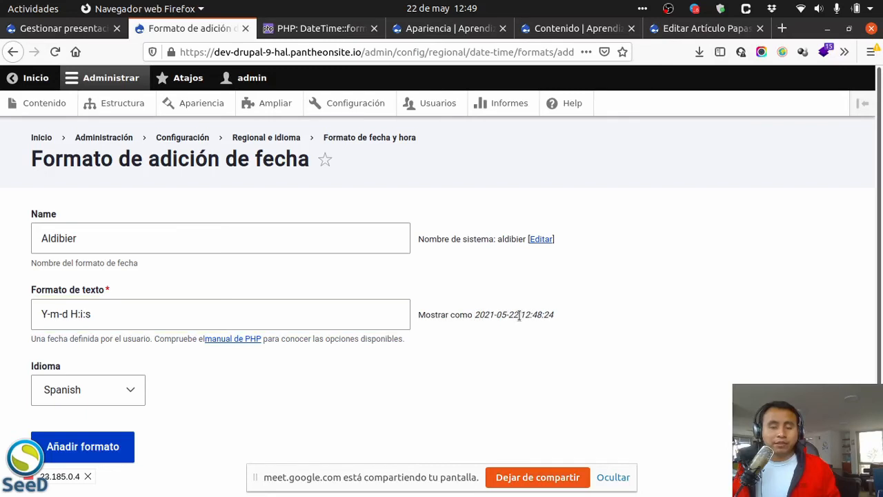
{"action": "left_click_drag", "start_coordinate": [519, 314], "coordinate": [550, 314]}
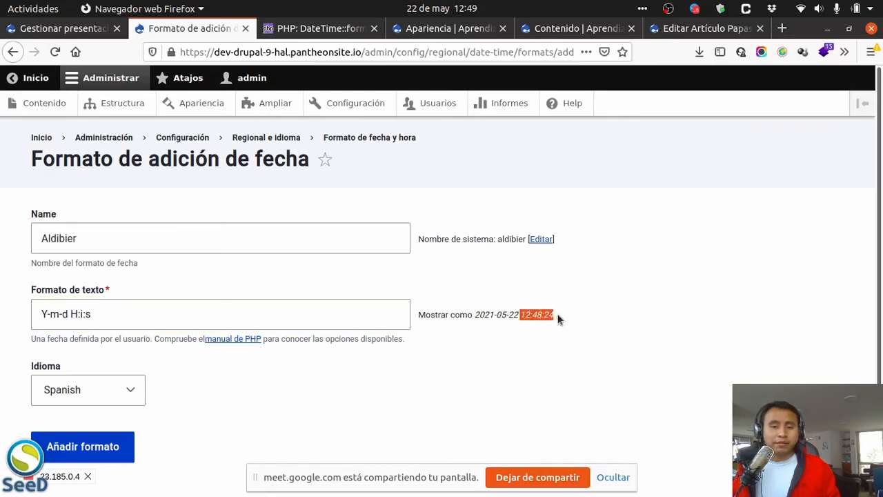
{"action": "left_click", "coordinate": [69, 315]}
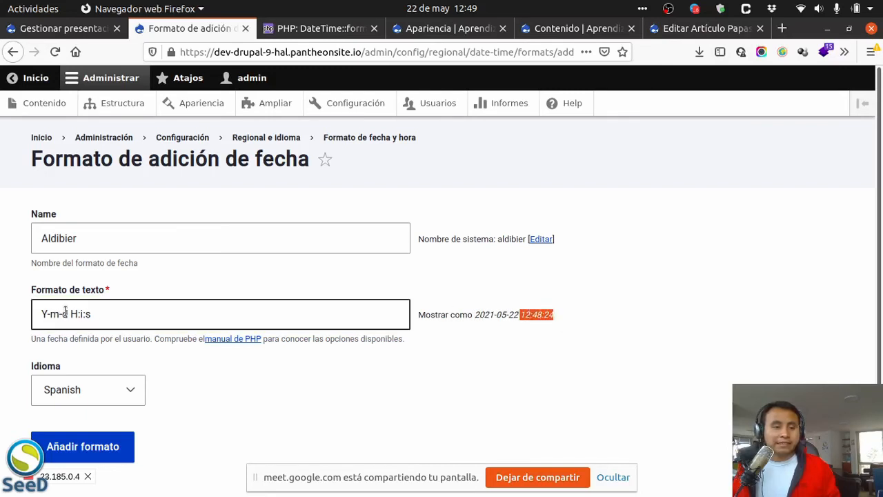
{"action": "key", "text": "BackSpace"}
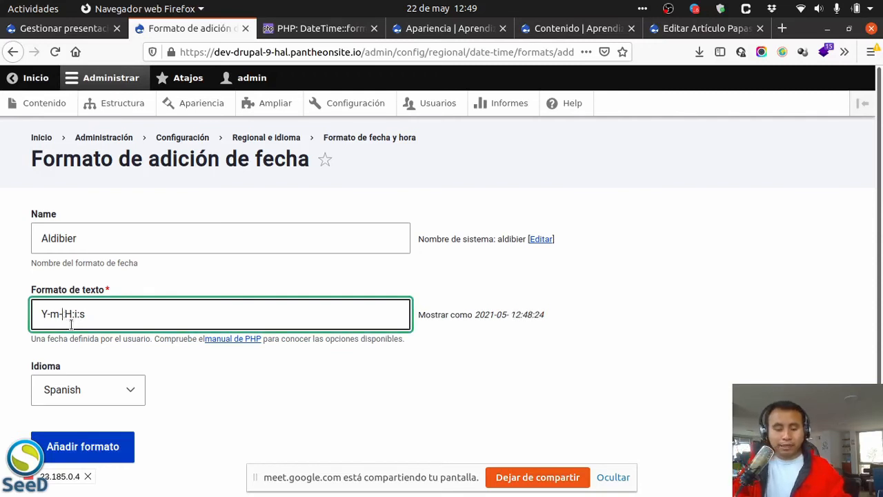
{"action": "type", "text": "D"}
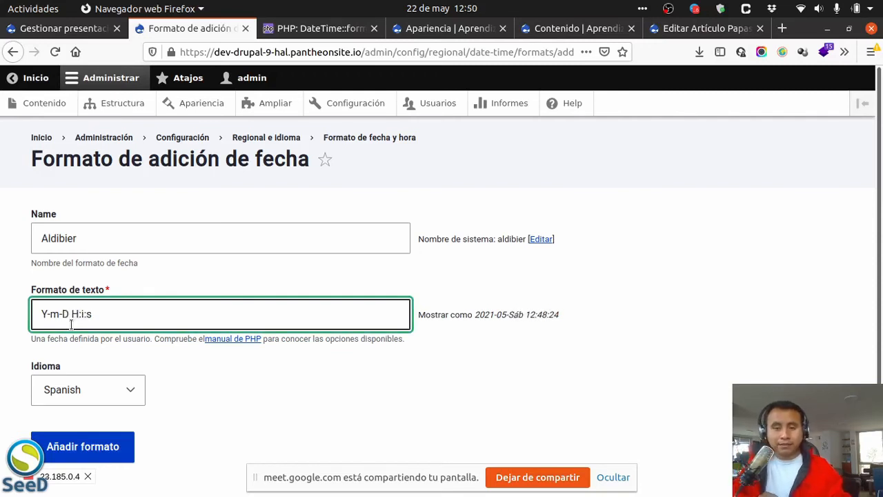
{"action": "left_click", "coordinate": [518, 312]}
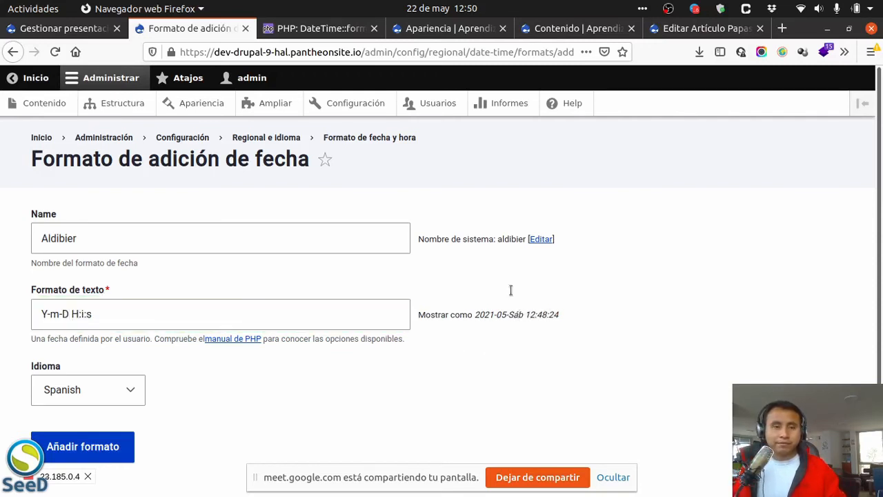
Return to the PHP manual, open the date() page and look up the day format characters.
{"action": "left_click", "coordinate": [303, 25]}
{"action": "scroll", "coordinate": [414, 207], "scroll_direction": "up", "scroll_amount": 5}
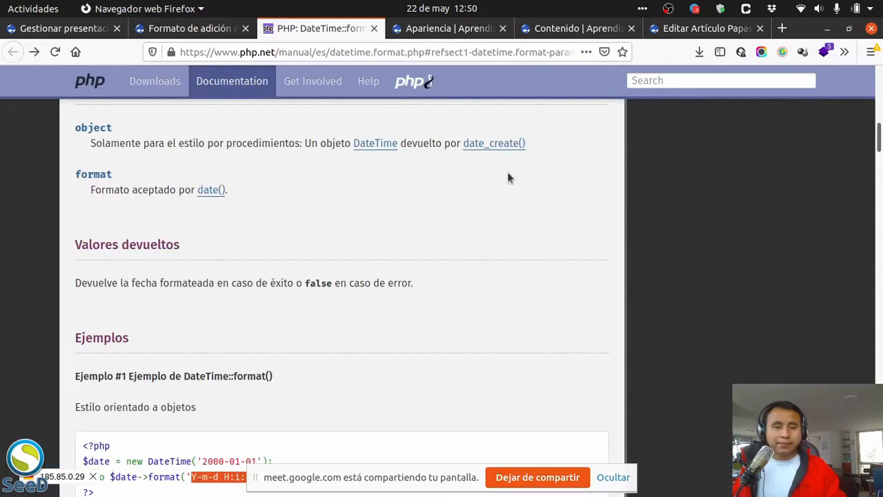
{"action": "left_click", "coordinate": [500, 145]}
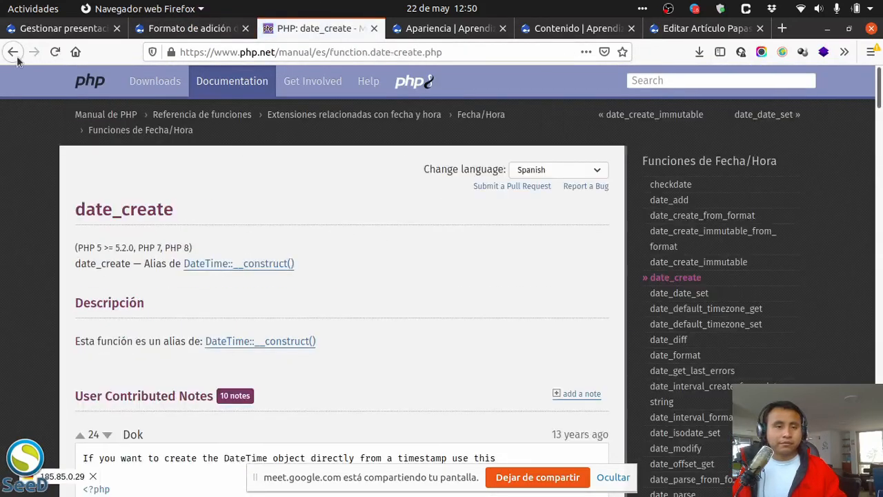
{"action": "key", "text": "alt+Left"}
{"action": "left_click", "coordinate": [208, 190]}
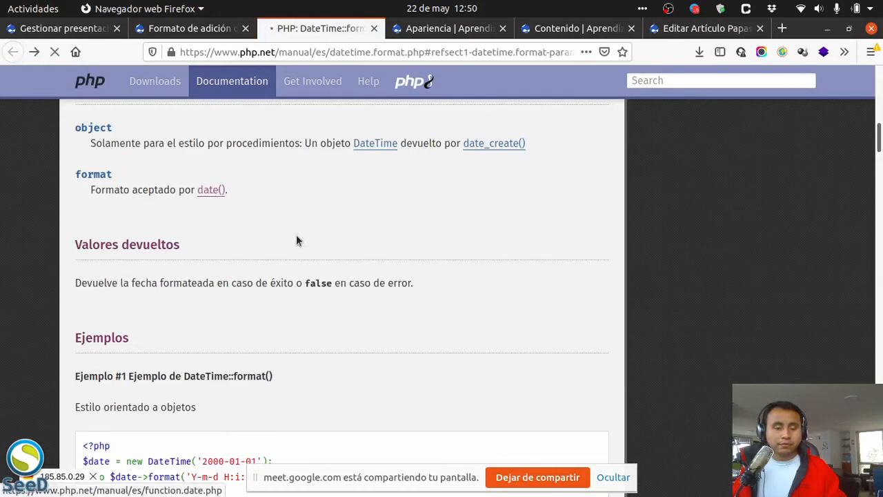
{"action": "scroll", "coordinate": [340, 337], "scroll_direction": "down", "scroll_amount": 10}
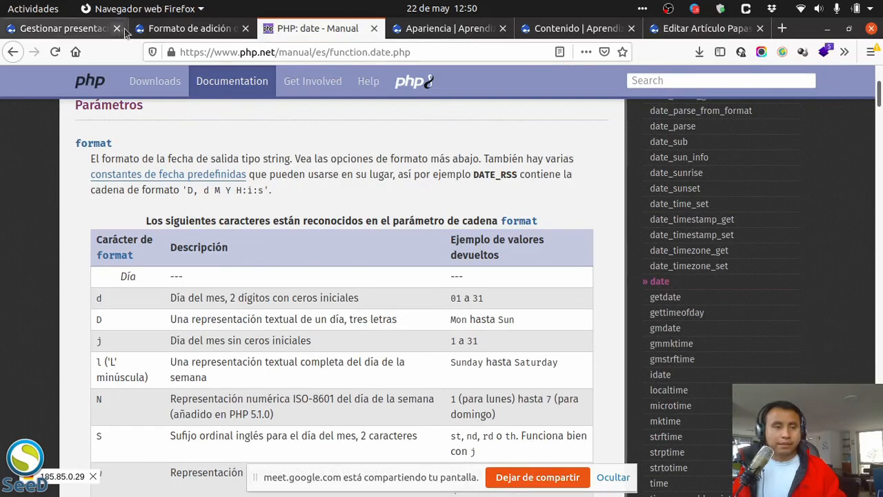
In the date format form, change the Formato de texto to Y-m-l H:i:s and check the date preview.
{"action": "left_click", "coordinate": [171, 31]}
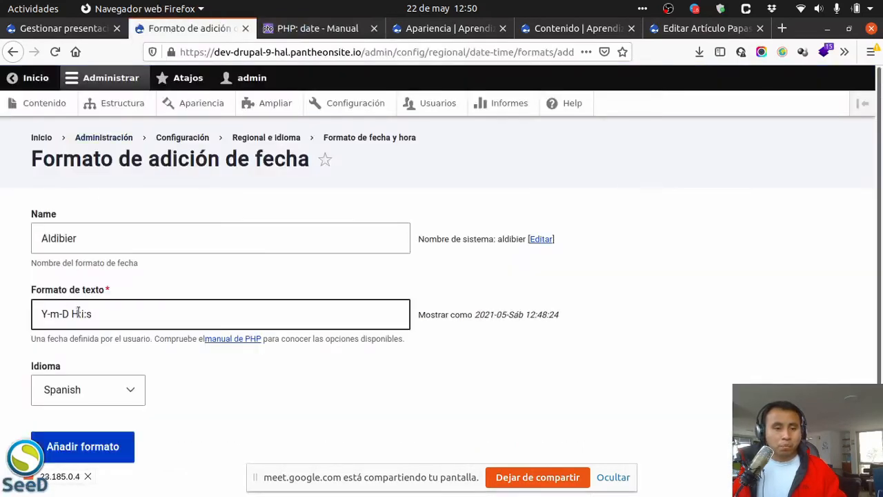
{"action": "left_click", "coordinate": [62, 314]}
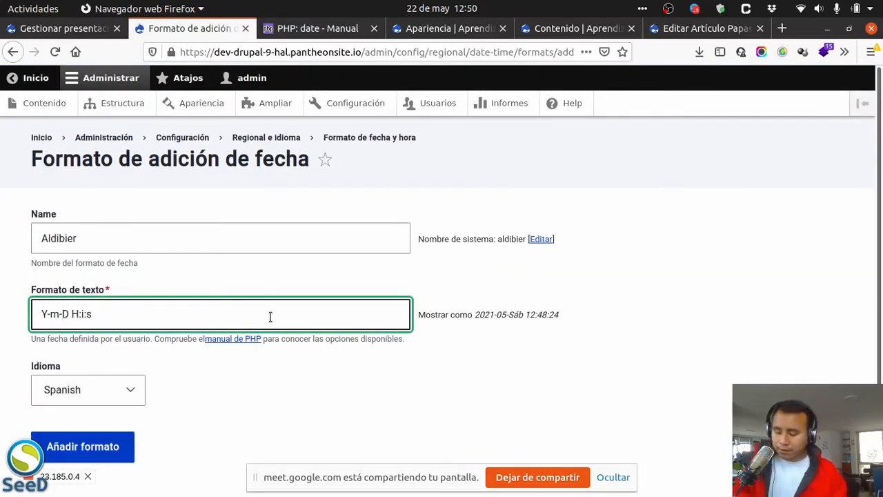
{"action": "key", "text": "Delete"}
{"action": "type", "text": "l"}
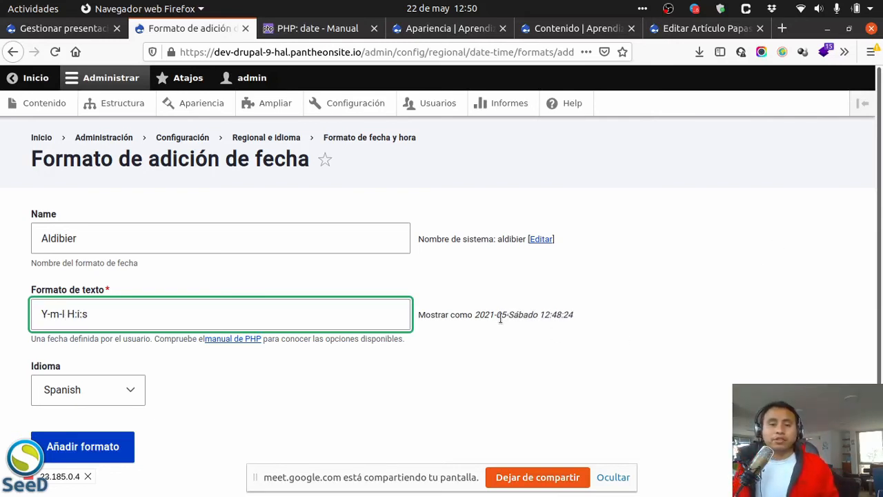
{"action": "left_click_drag", "start_coordinate": [475, 314], "coordinate": [614, 320]}
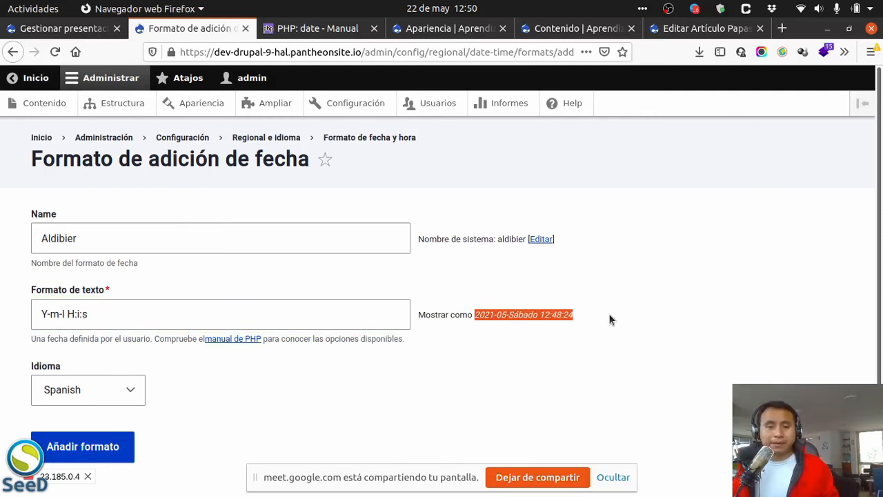
Look at the Idioma options for the new date format without changing the selection.
{"action": "left_click", "coordinate": [118, 389]}
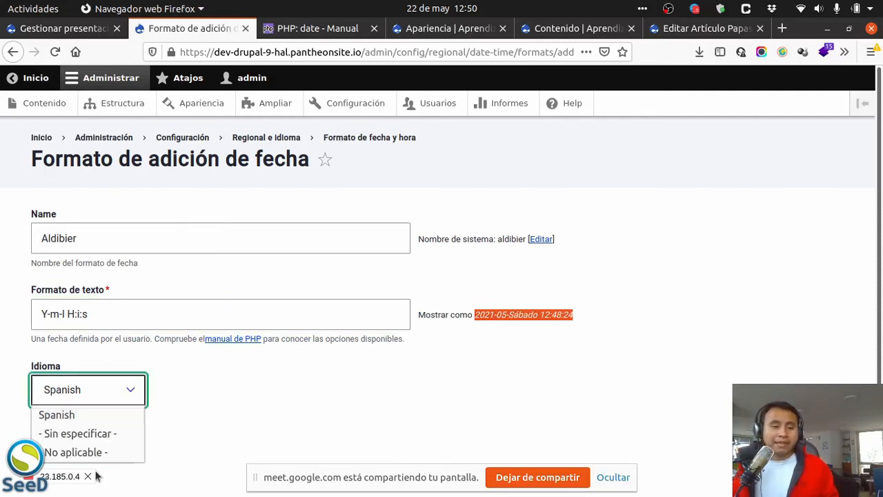
{"action": "left_click", "coordinate": [261, 378]}
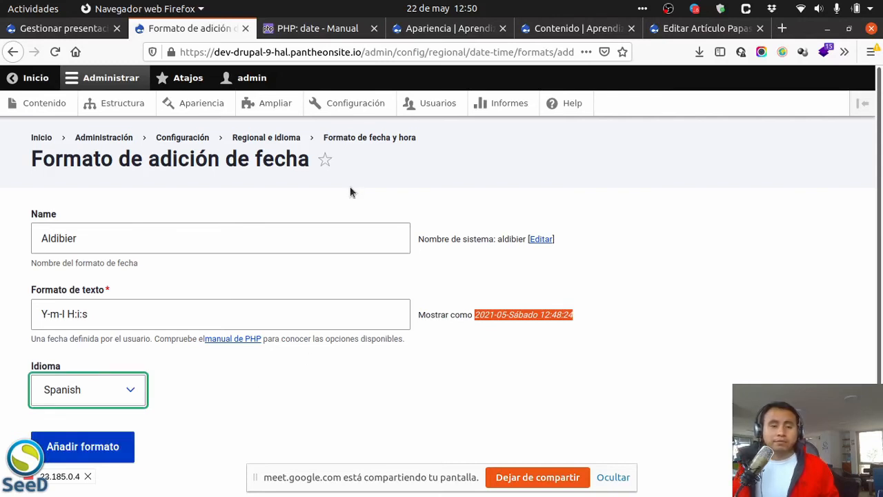
{"action": "left_click", "coordinate": [412, 351]}
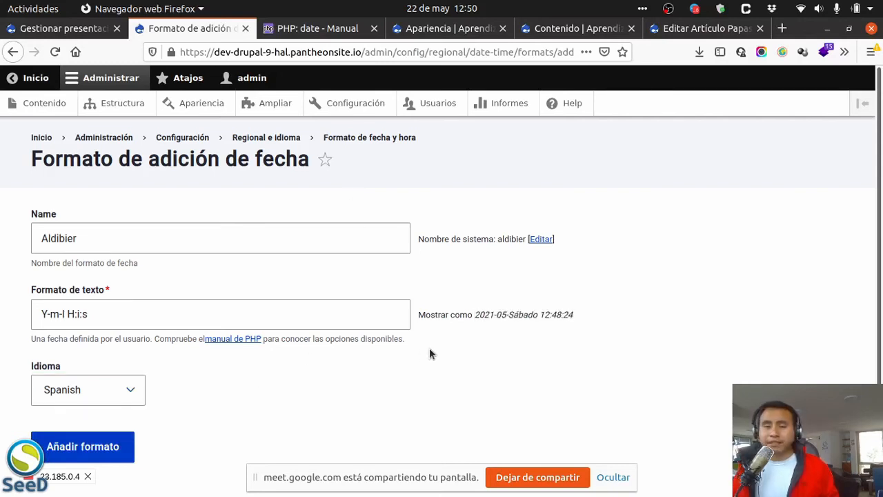
Leave the date format form without saving and open the Idiomas page from the Regional e idioma settings.
{"action": "left_click", "coordinate": [14, 51]}
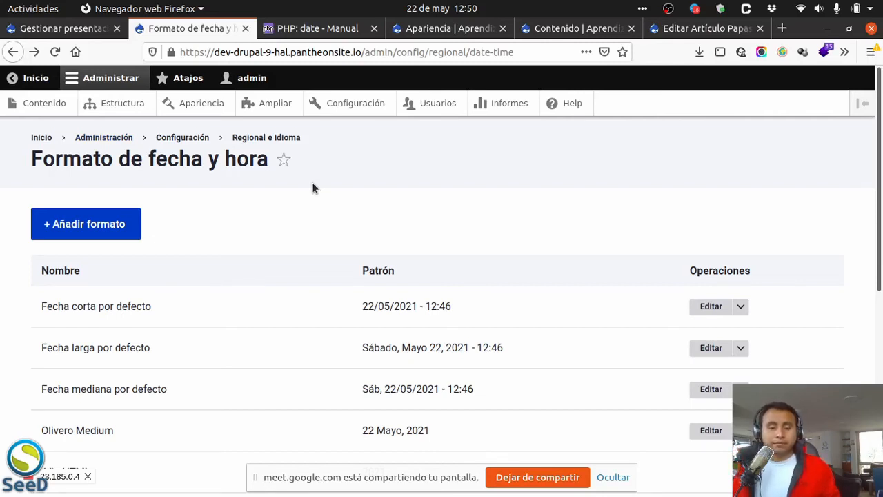
{"action": "left_click", "coordinate": [286, 137]}
{"action": "scroll", "coordinate": [338, 252], "scroll_direction": "down", "scroll_amount": 2}
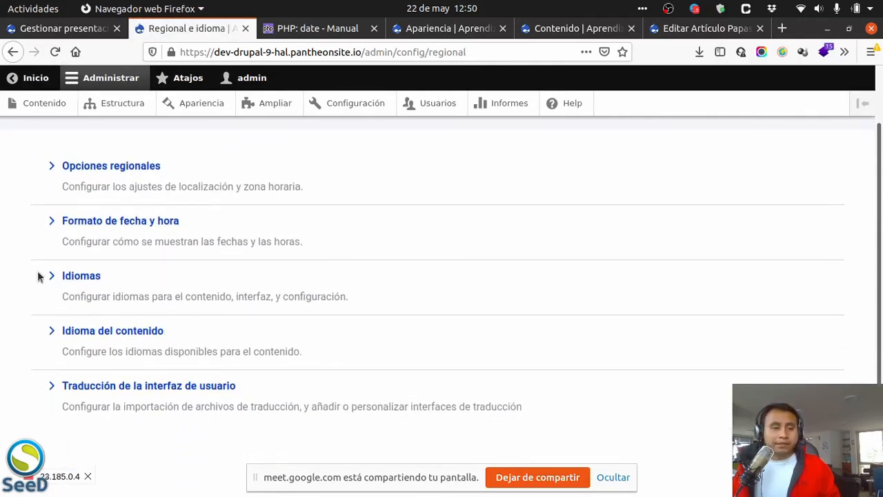
{"action": "left_click", "coordinate": [75, 277]}
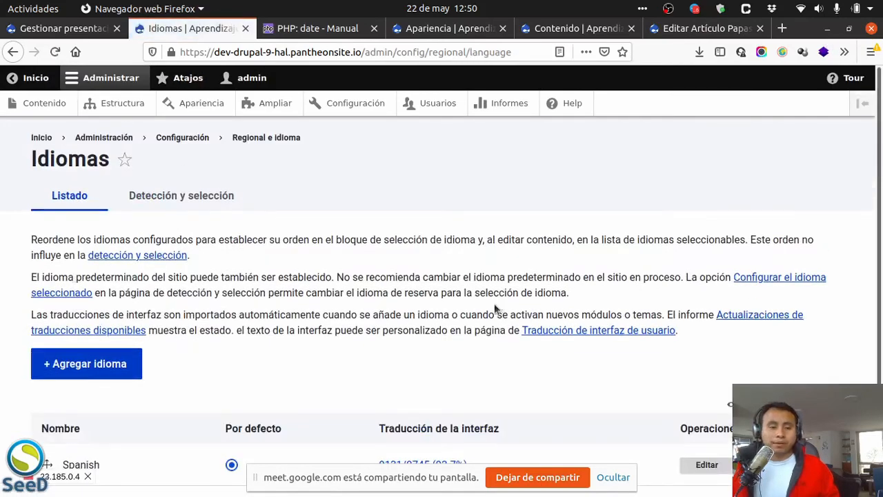
Examine the Idiomas page and the Spanish row with its default setting, interface translation and operations.
{"action": "scroll", "coordinate": [493, 311], "scroll_direction": "down", "scroll_amount": 3}
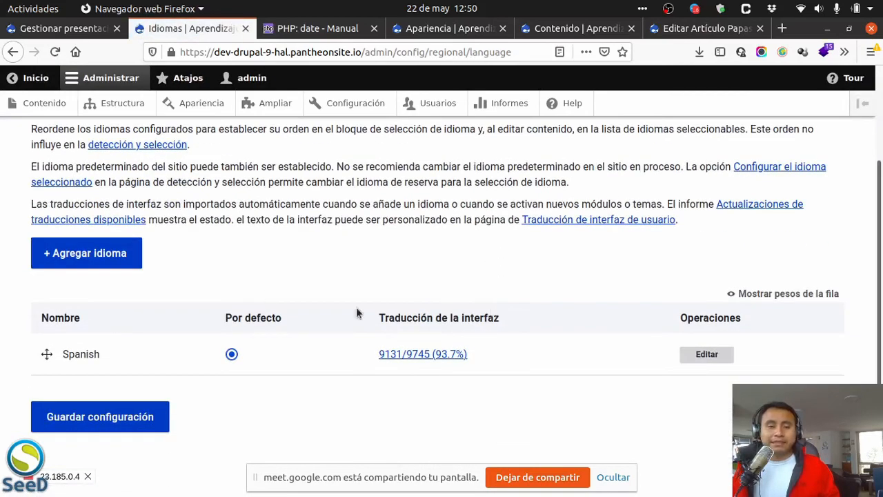
{"action": "scroll", "coordinate": [429, 290], "scroll_direction": "up", "scroll_amount": 3}
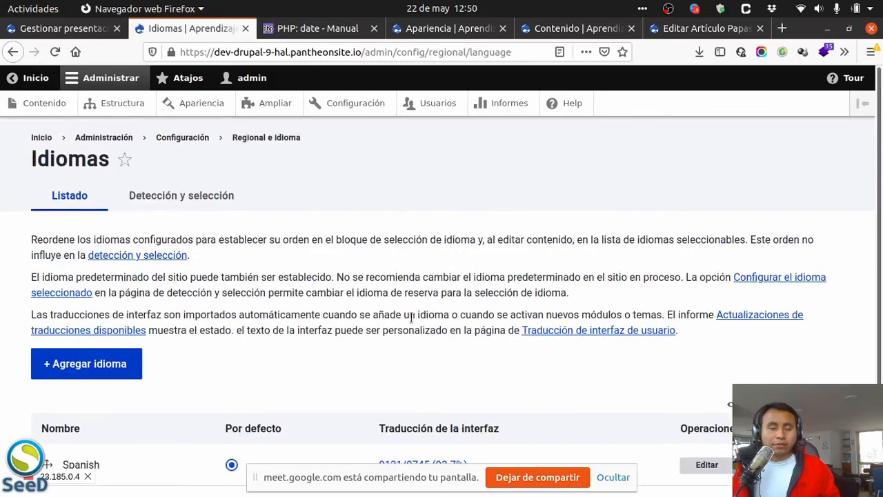
{"action": "scroll", "coordinate": [326, 351], "scroll_direction": "down", "scroll_amount": 1}
{"action": "scroll", "coordinate": [325, 344], "scroll_direction": "down", "scroll_amount": 2}
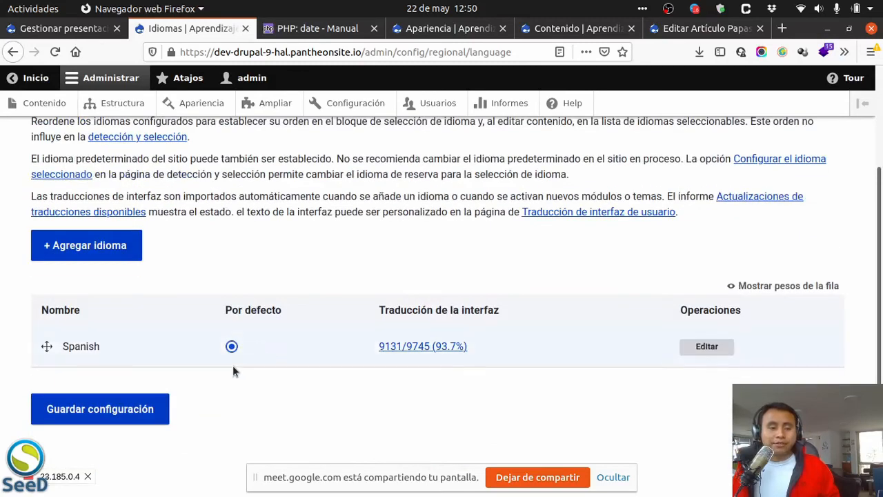
{"action": "left_click_drag", "start_coordinate": [87, 348], "coordinate": [743, 343]}
{"action": "left_click", "coordinate": [445, 412]}
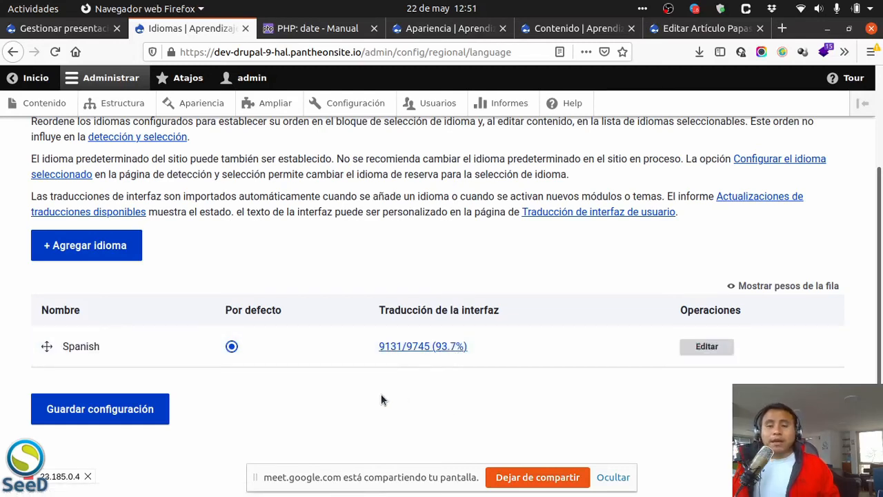
Open the Agregar idioma form, browse the available language names, and go back to the Idiomas list without adding one.
{"action": "left_click", "coordinate": [111, 254]}
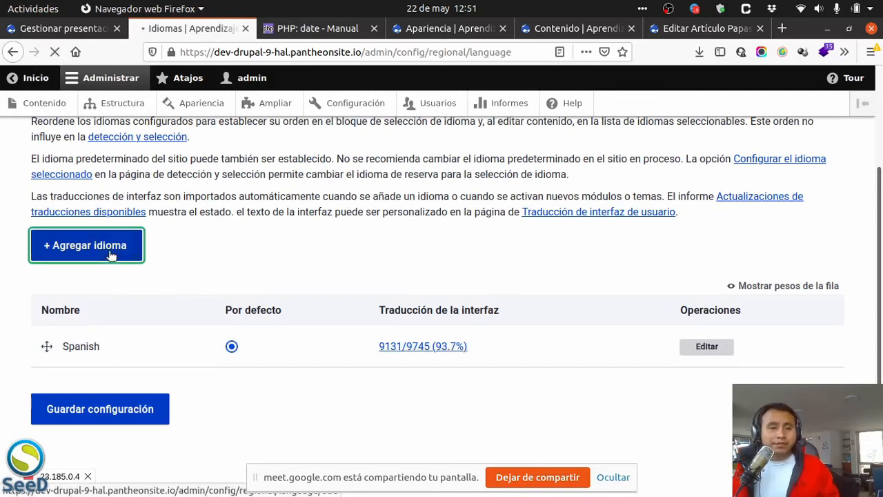
{"action": "left_click", "coordinate": [151, 285]}
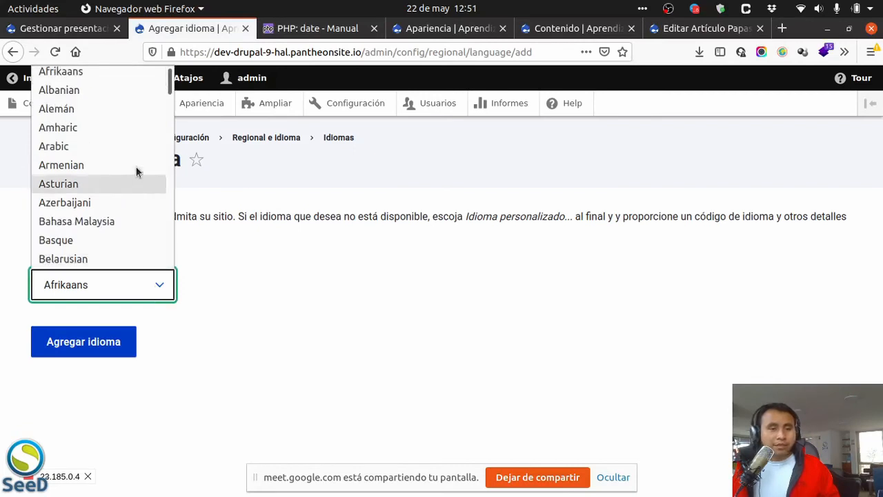
{"action": "scroll", "coordinate": [130, 126], "scroll_direction": "down", "scroll_amount": 15}
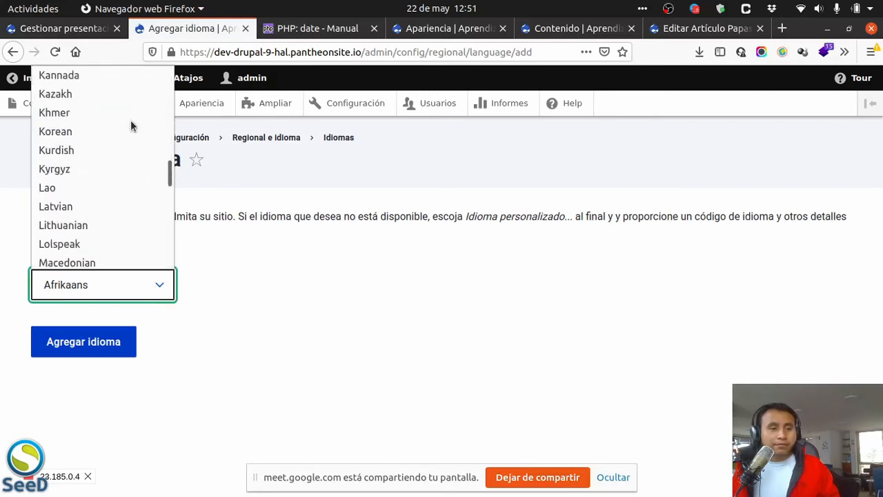
{"action": "scroll", "coordinate": [130, 120], "scroll_direction": "down", "scroll_amount": 14}
{"action": "scroll", "coordinate": [131, 120], "scroll_direction": "up", "scroll_amount": 2}
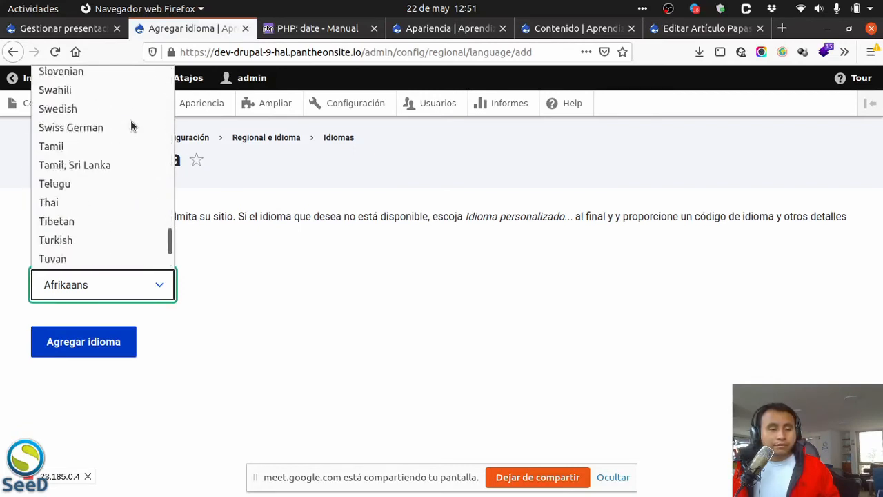
{"action": "scroll", "coordinate": [130, 121], "scroll_direction": "up", "scroll_amount": 20}
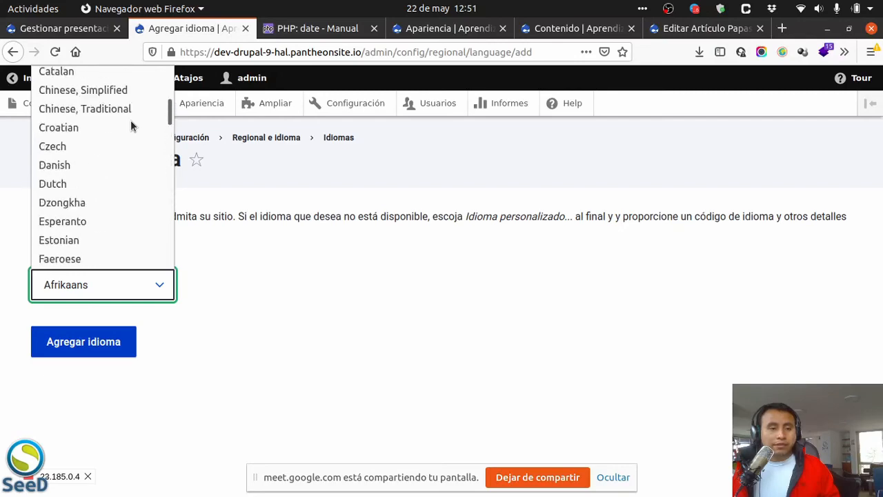
{"action": "scroll", "coordinate": [114, 199], "scroll_direction": "up", "scroll_amount": 5}
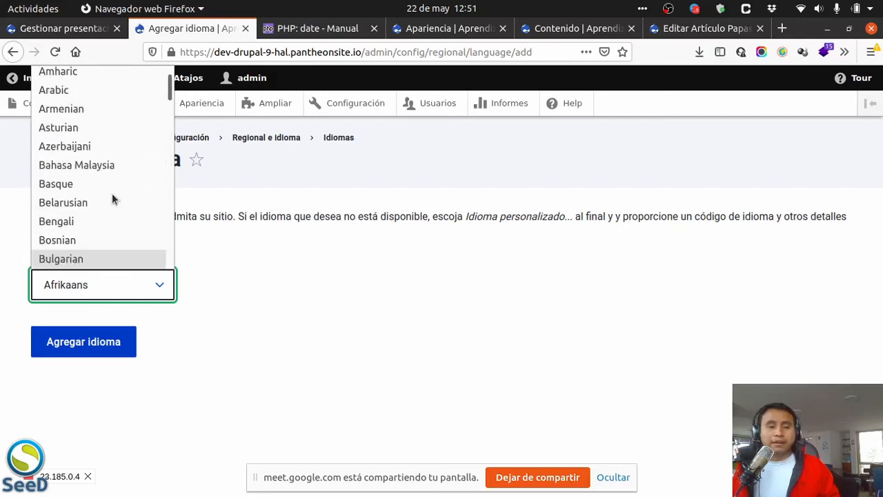
{"action": "left_click", "coordinate": [206, 274]}
{"action": "left_click", "coordinate": [15, 53]}
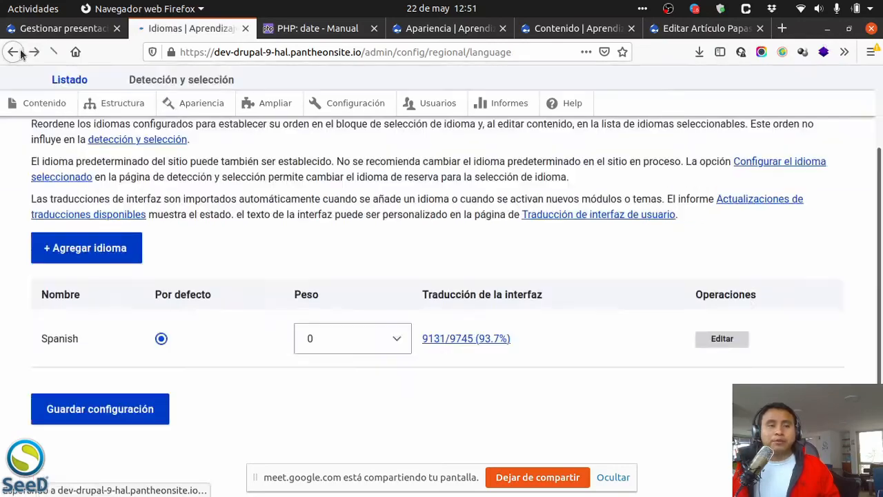
{"action": "double_click", "coordinate": [388, 195]}
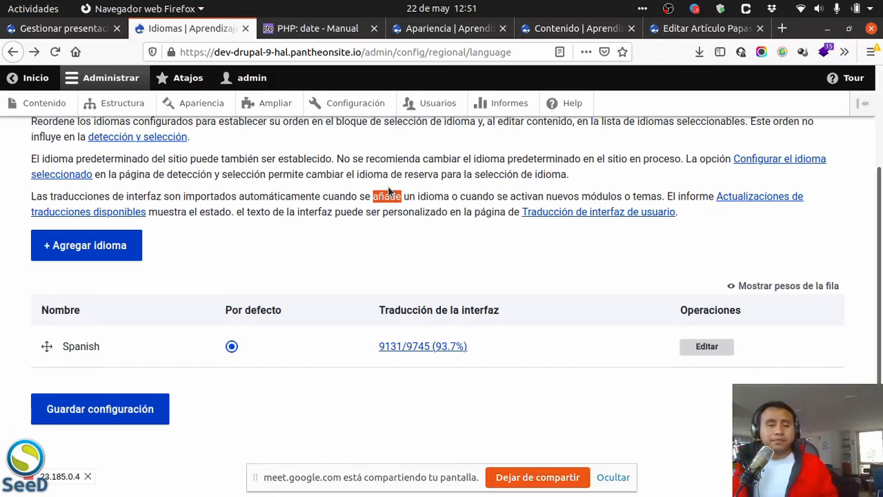
{"action": "left_click", "coordinate": [411, 283]}
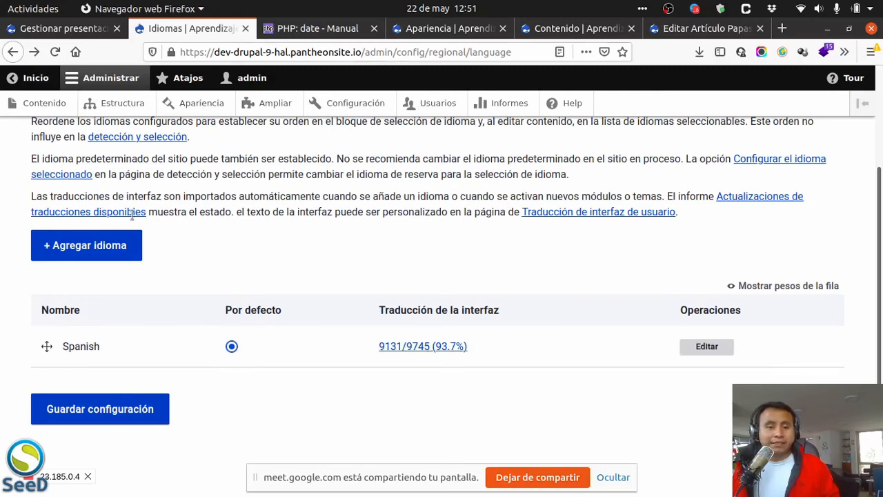
Add French as a new site language from the predefined language names.
{"action": "left_click", "coordinate": [76, 252]}
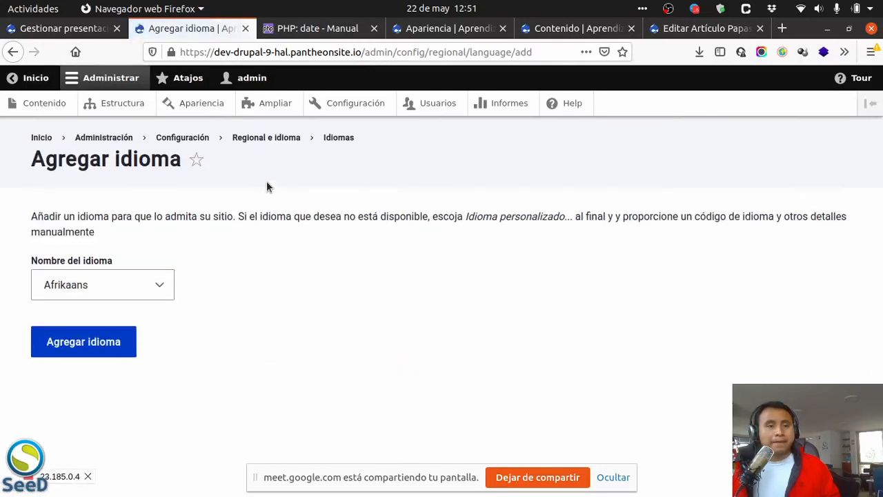
{"action": "left_click", "coordinate": [145, 286]}
{"action": "scroll", "coordinate": [132, 183], "scroll_direction": "down", "scroll_amount": 15}
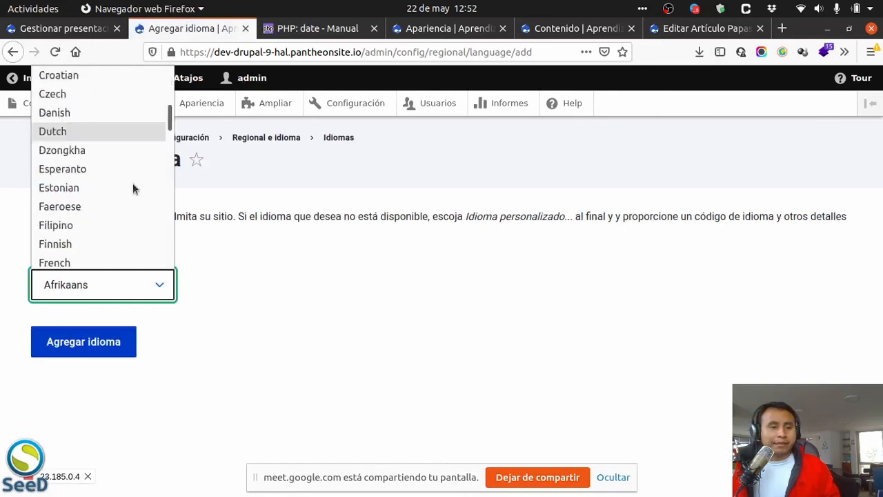
{"action": "scroll", "coordinate": [132, 183], "scroll_direction": "up", "scroll_amount": 5}
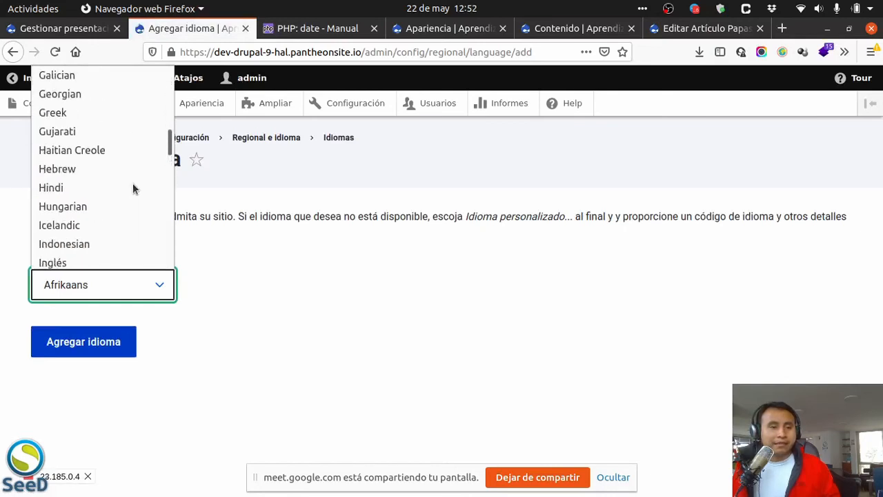
{"action": "scroll", "coordinate": [132, 183], "scroll_direction": "down", "scroll_amount": 3}
{"action": "scroll", "coordinate": [123, 171], "scroll_direction": "up", "scroll_amount": 5}
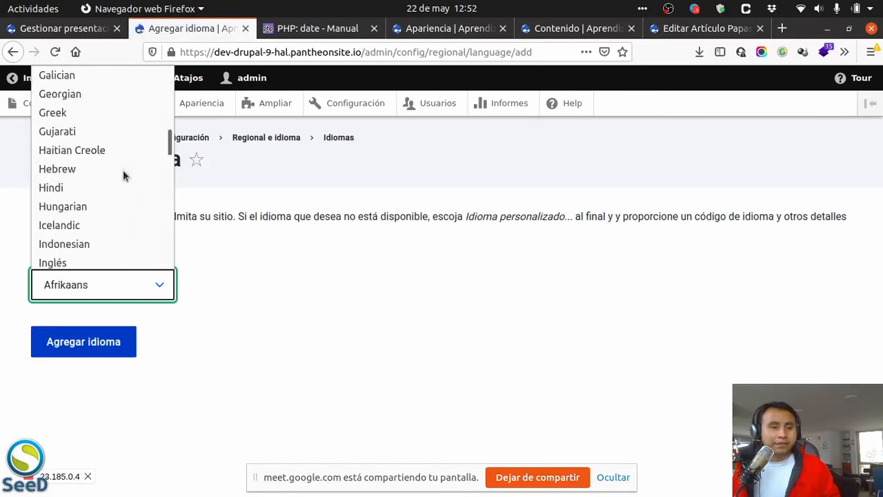
{"action": "scroll", "coordinate": [80, 80], "scroll_direction": "up", "scroll_amount": 2}
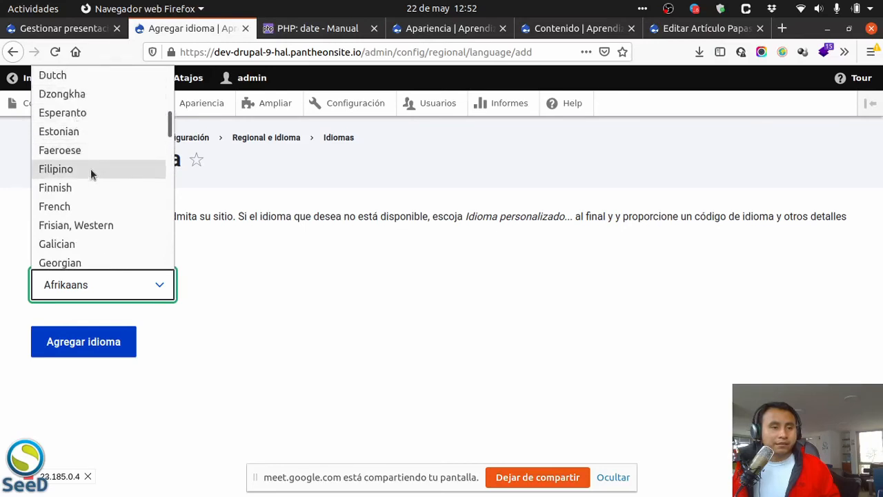
{"action": "left_click", "coordinate": [80, 206]}
{"action": "left_click", "coordinate": [95, 344]}
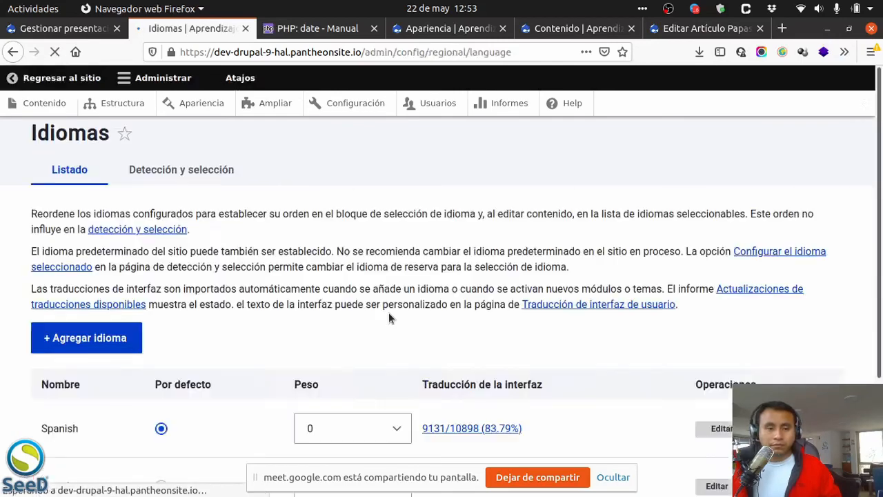
Set French as the site's default language in the languages list and save the configuration.
{"action": "scroll", "coordinate": [388, 313], "scroll_direction": "down", "scroll_amount": 5}
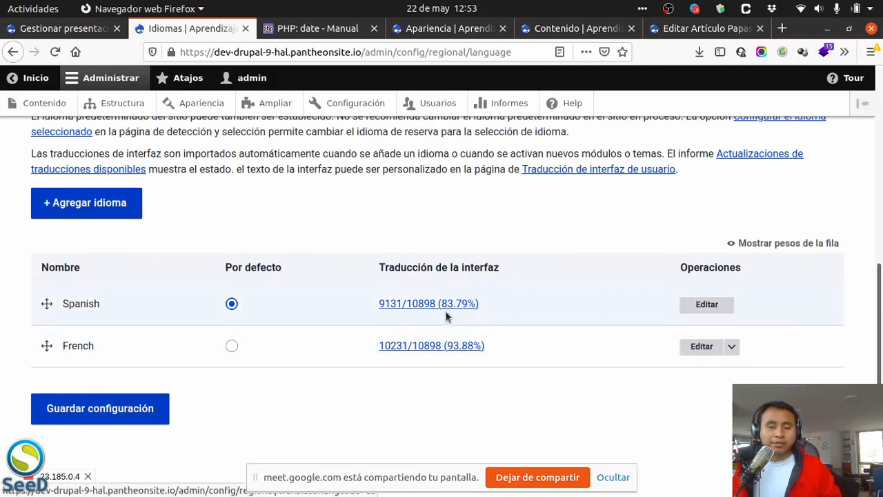
{"action": "scroll", "coordinate": [555, 241], "scroll_direction": "up", "scroll_amount": 5}
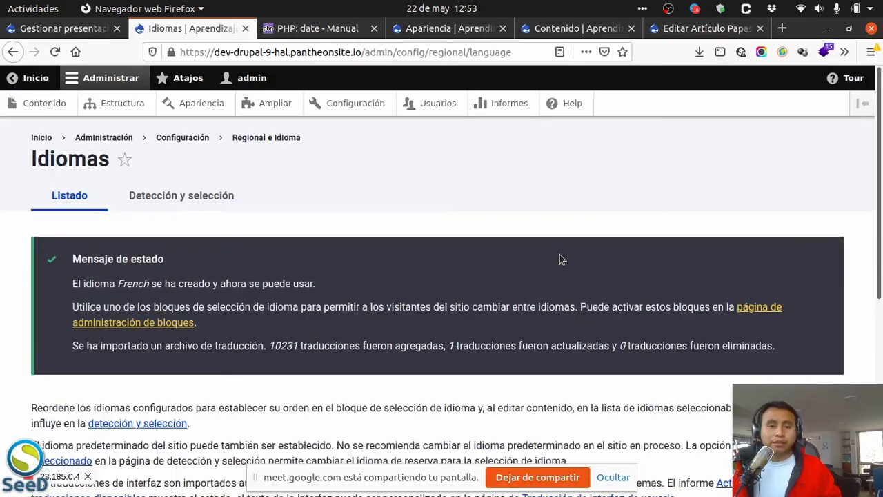
{"action": "scroll", "coordinate": [552, 269], "scroll_direction": "down", "scroll_amount": 4}
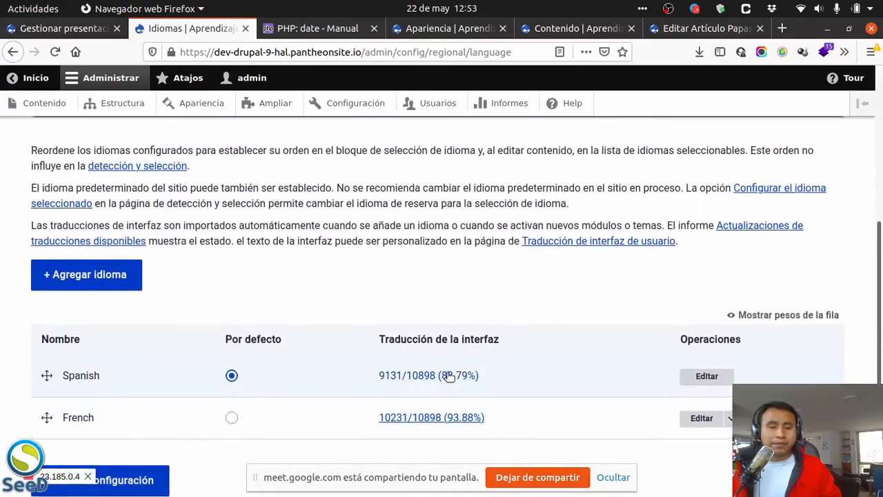
{"action": "scroll", "coordinate": [445, 371], "scroll_direction": "up", "scroll_amount": 3}
{"action": "scroll", "coordinate": [427, 276], "scroll_direction": "down", "scroll_amount": 4}
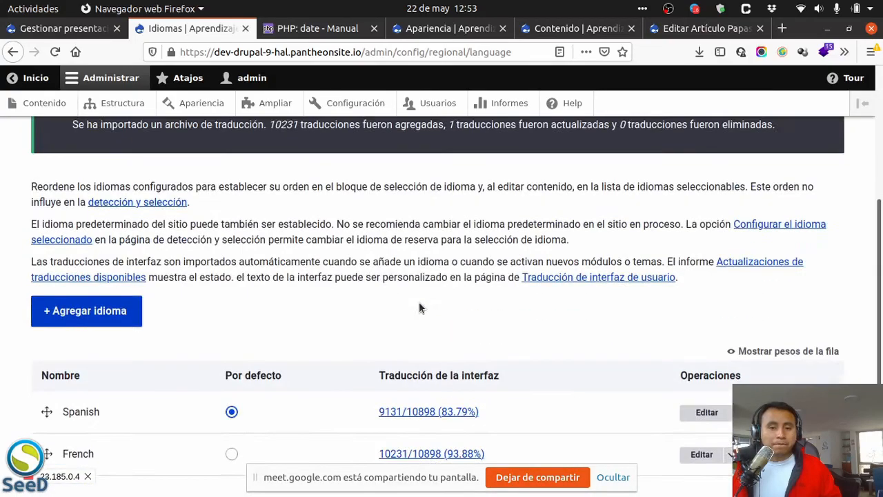
{"action": "left_click", "coordinate": [232, 346]}
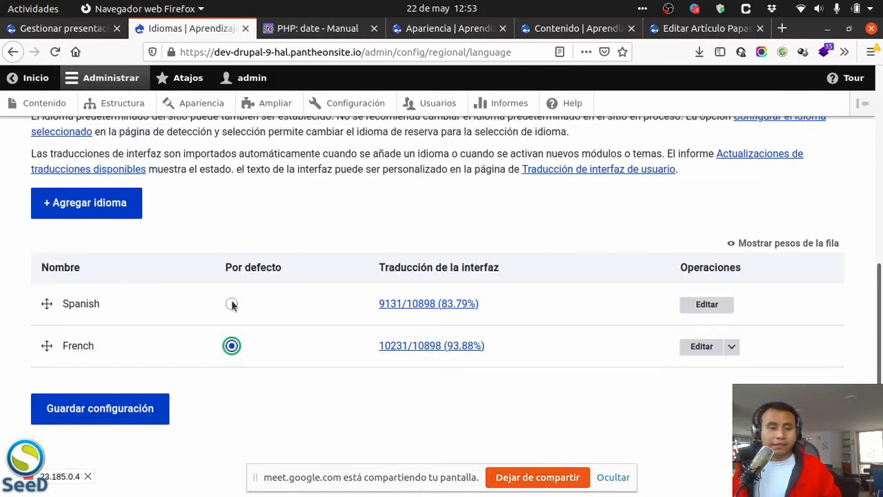
{"action": "left_click", "coordinate": [104, 413]}
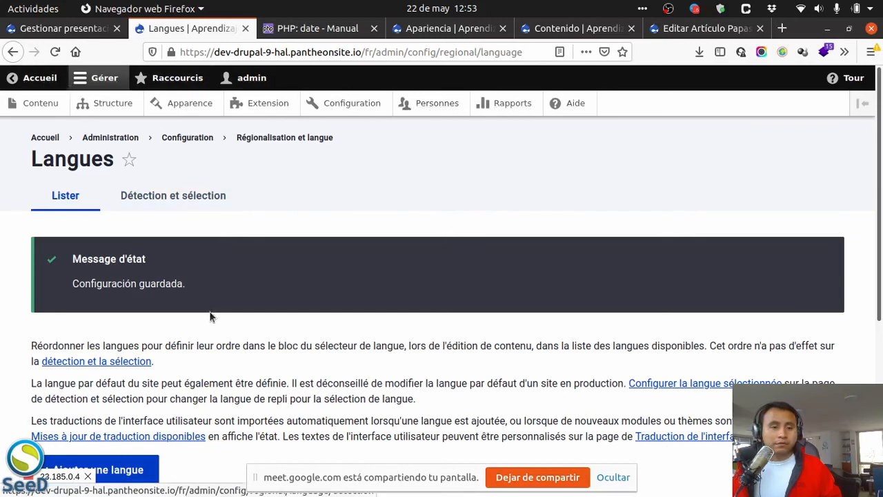
Restore Spanish as the site's default language and save the configuration.
{"action": "scroll", "coordinate": [211, 315], "scroll_direction": "down", "scroll_amount": 2}
{"action": "scroll", "coordinate": [209, 310], "scroll_direction": "up", "scroll_amount": 2}
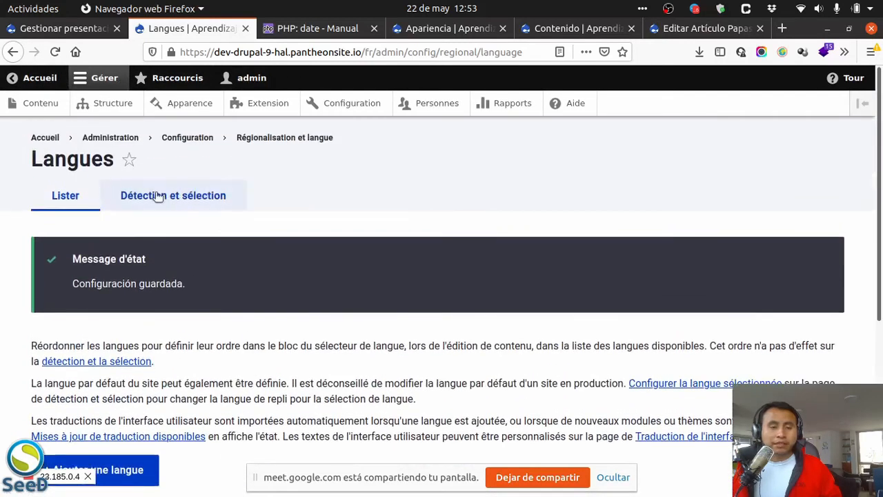
{"action": "scroll", "coordinate": [326, 327], "scroll_direction": "down", "scroll_amount": 4}
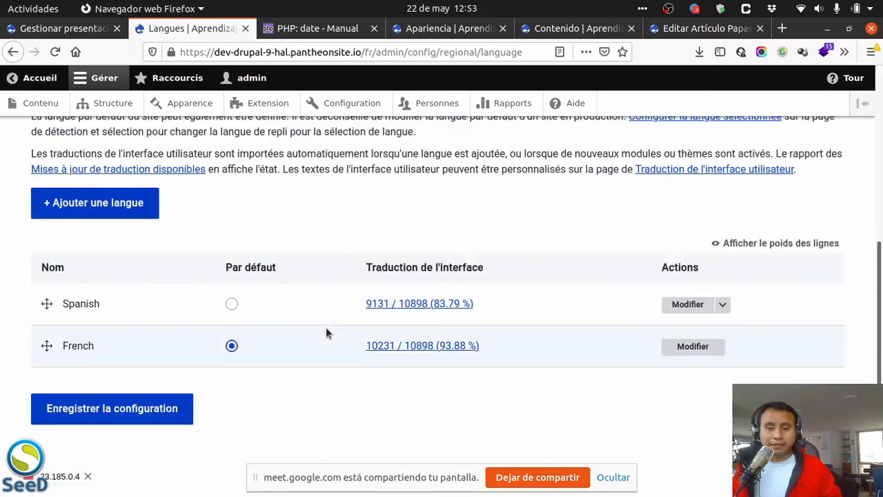
{"action": "left_click", "coordinate": [232, 304]}
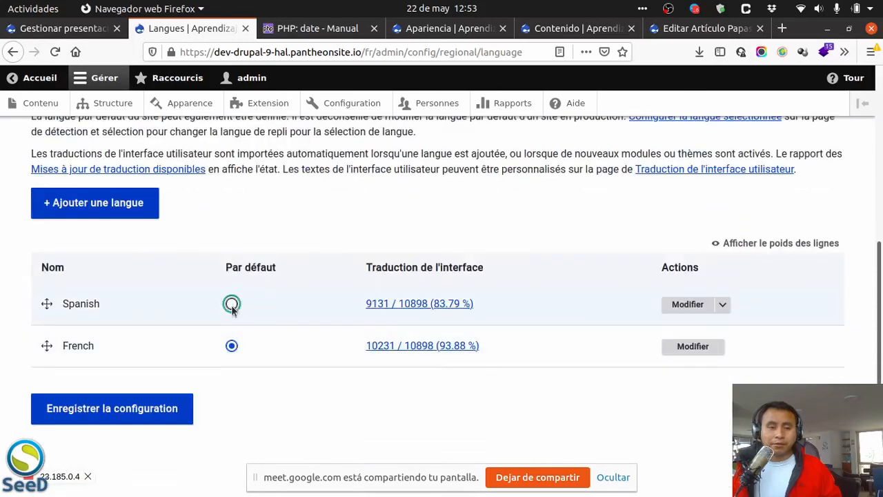
{"action": "left_click", "coordinate": [124, 408]}
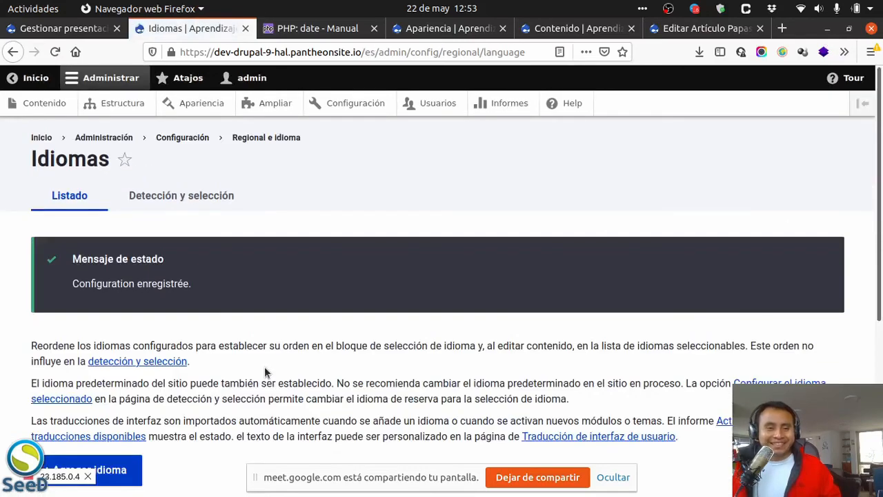
Review the Spanish and French rows in the languages list and open the Detección y selección page.
{"action": "scroll", "coordinate": [264, 369], "scroll_direction": "down", "scroll_amount": 3}
{"action": "scroll", "coordinate": [264, 376], "scroll_direction": "down", "scroll_amount": 1}
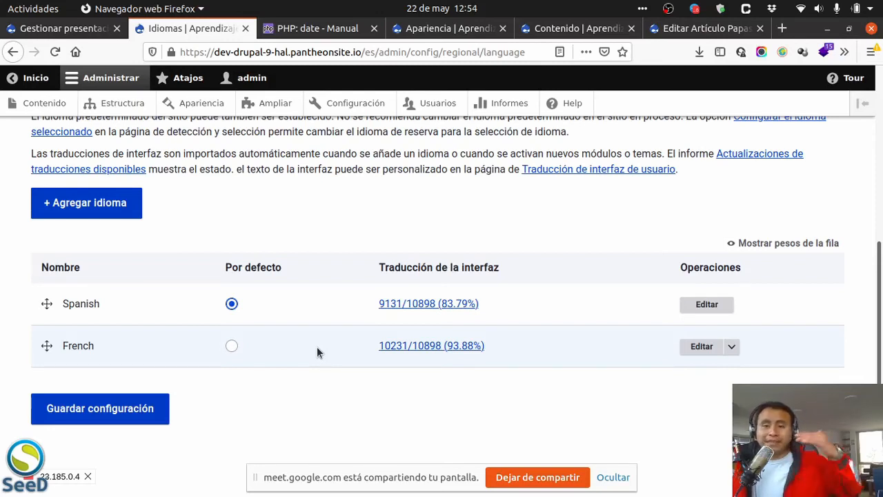
{"action": "key", "text": "Return"}
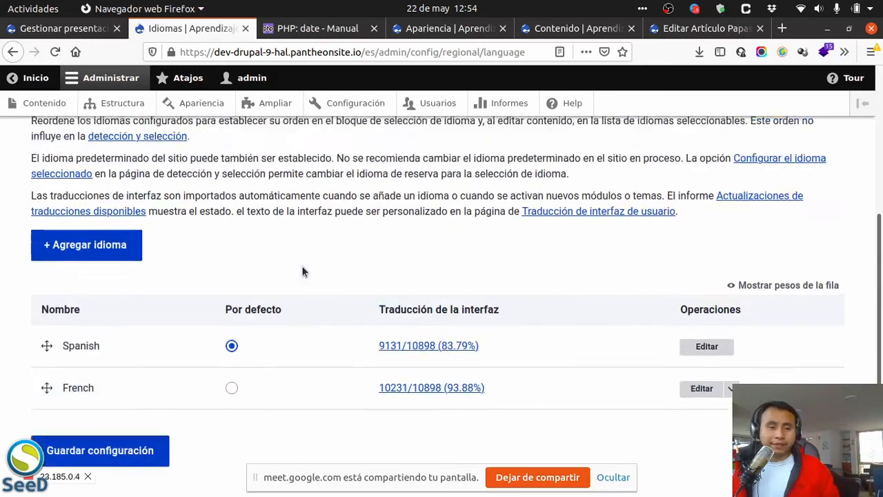
{"action": "scroll", "coordinate": [230, 407], "scroll_direction": "down", "scroll_amount": 5}
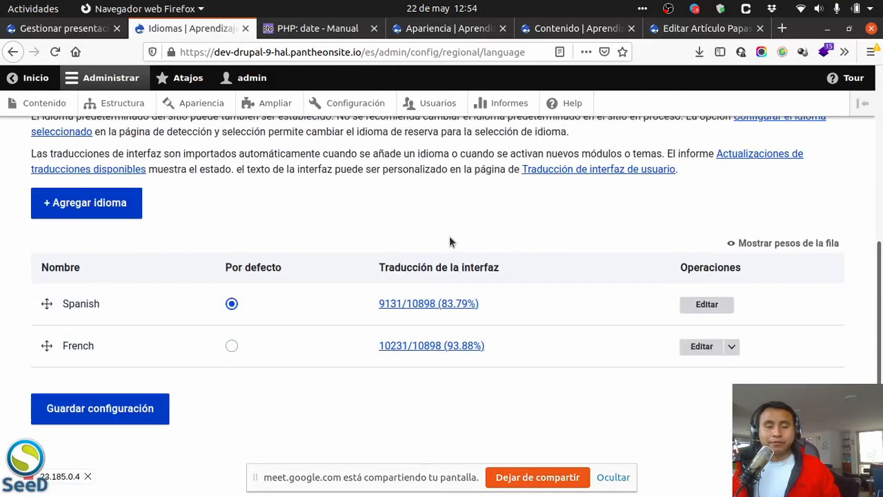
{"action": "scroll", "coordinate": [307, 344], "scroll_direction": "up", "scroll_amount": 5}
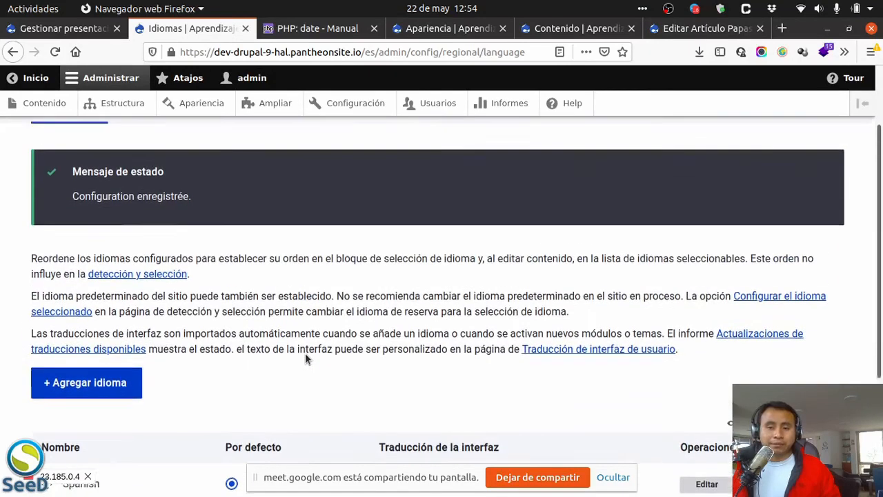
{"action": "left_click", "coordinate": [199, 192]}
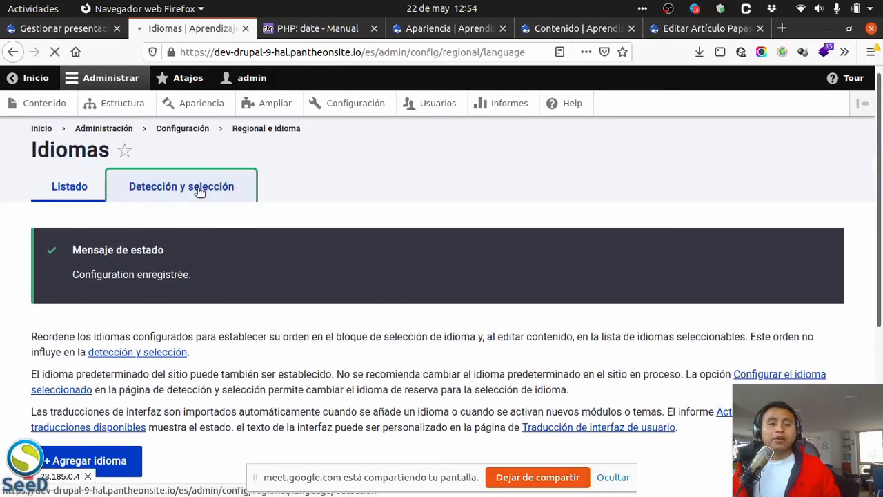
Examine the interface text language detection methods, including Páginas de administración de cuentas and URL, with their descriptions and activation settings.
{"action": "scroll", "coordinate": [202, 213], "scroll_direction": "down", "scroll_amount": 3}
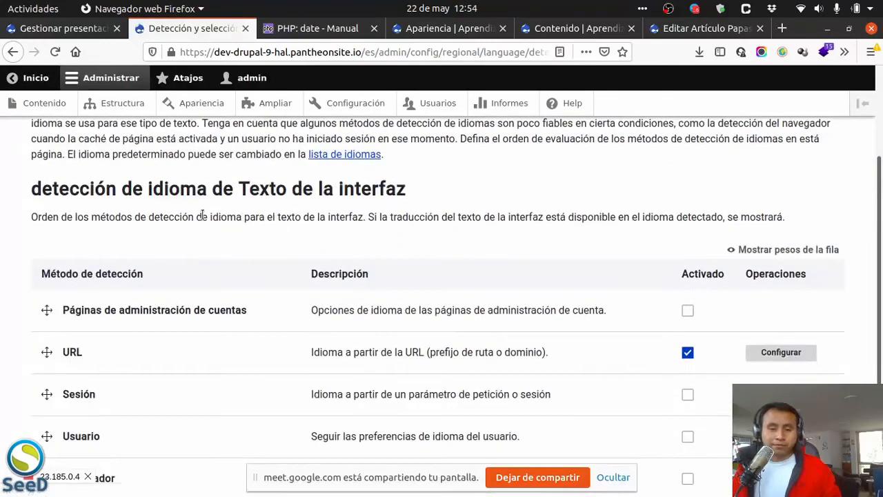
{"action": "scroll", "coordinate": [203, 214], "scroll_direction": "down", "scroll_amount": 3}
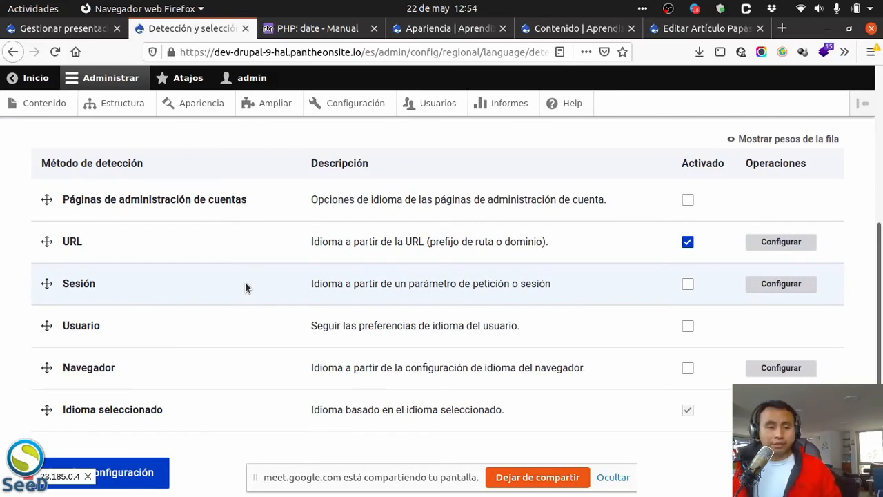
{"action": "scroll", "coordinate": [248, 295], "scroll_direction": "up", "scroll_amount": 1}
{"action": "scroll", "coordinate": [227, 239], "scroll_direction": "down", "scroll_amount": 1}
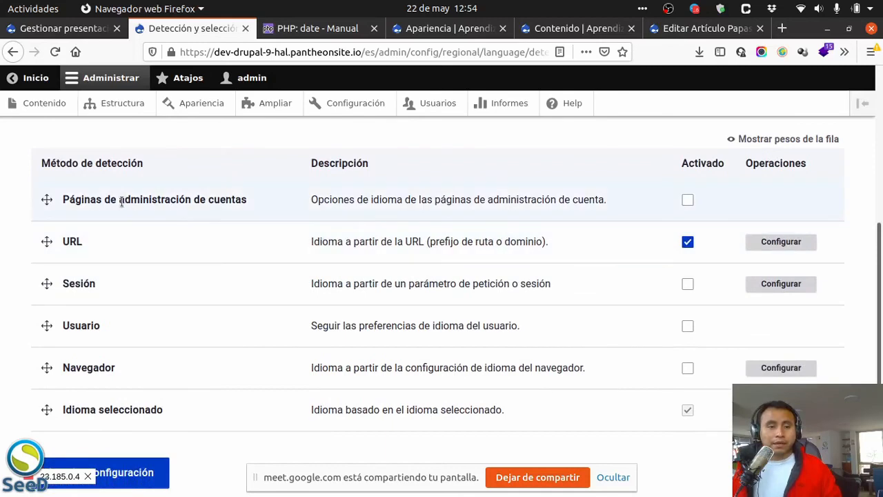
{"action": "left_click_drag", "start_coordinate": [267, 205], "coordinate": [63, 198]}
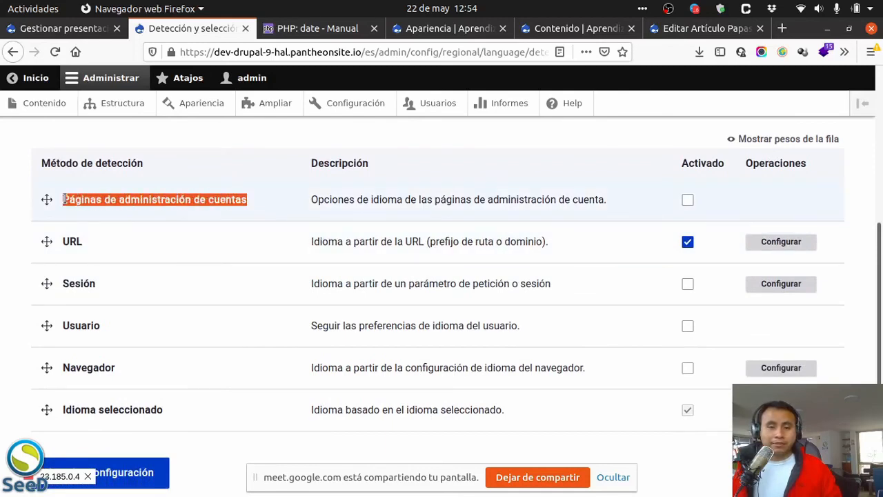
{"action": "left_click", "coordinate": [361, 216]}
{"action": "scroll", "coordinate": [447, 196], "scroll_direction": "up", "scroll_amount": 4}
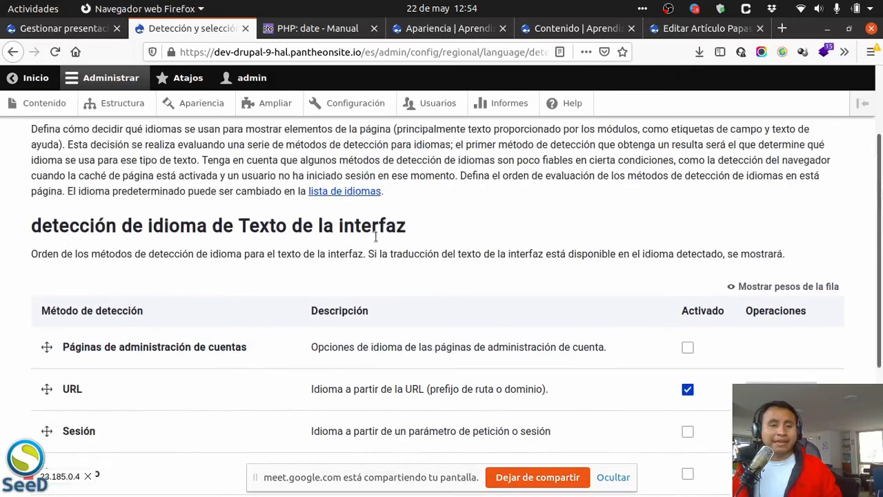
{"action": "scroll", "coordinate": [118, 269], "scroll_direction": "down", "scroll_amount": 5}
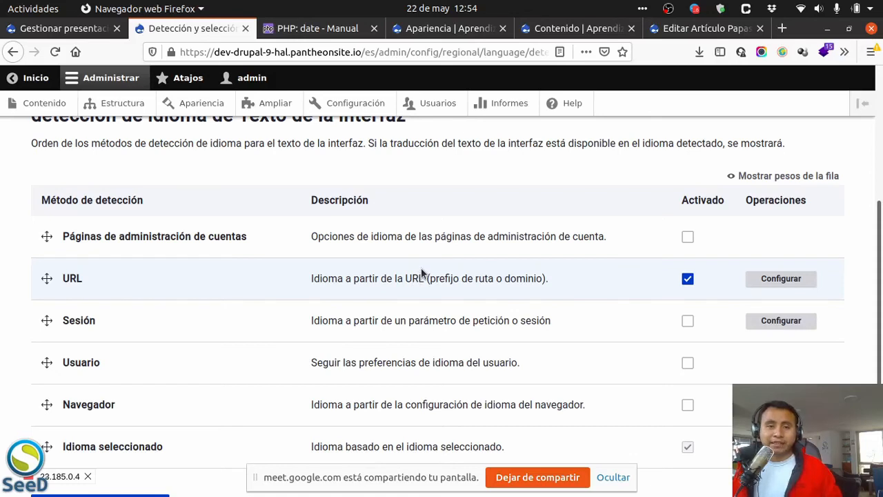
Try to load the detection page with the language prefix in its address changed to "ef".
{"action": "left_click_drag", "start_coordinate": [365, 51], "coordinate": [380, 51]}
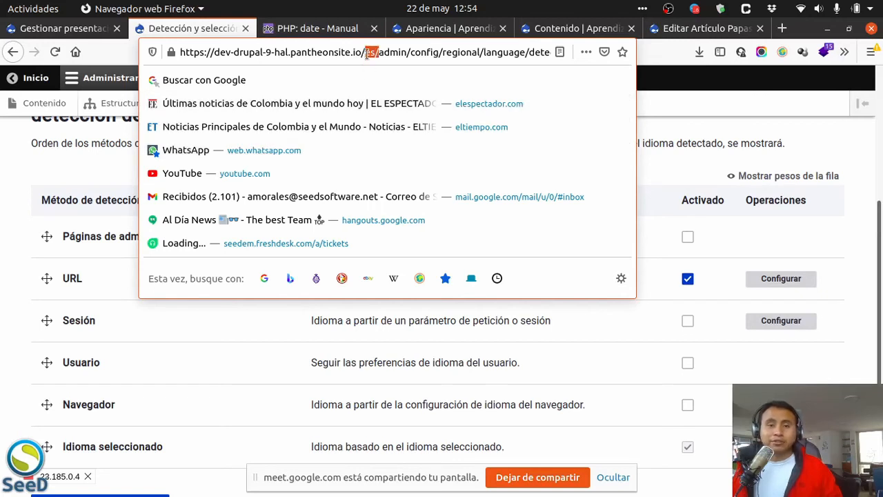
{"action": "type", "text": "en"}
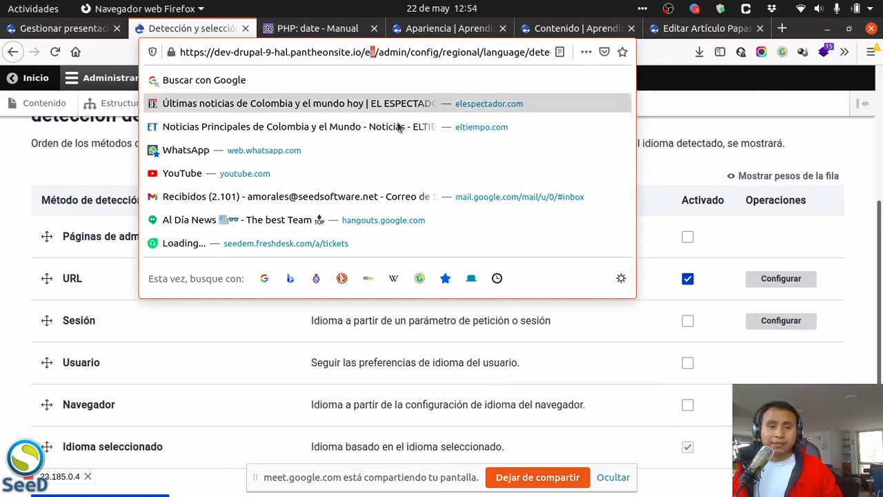
{"action": "type", "text": "n"}
{"action": "key", "text": "Return"}
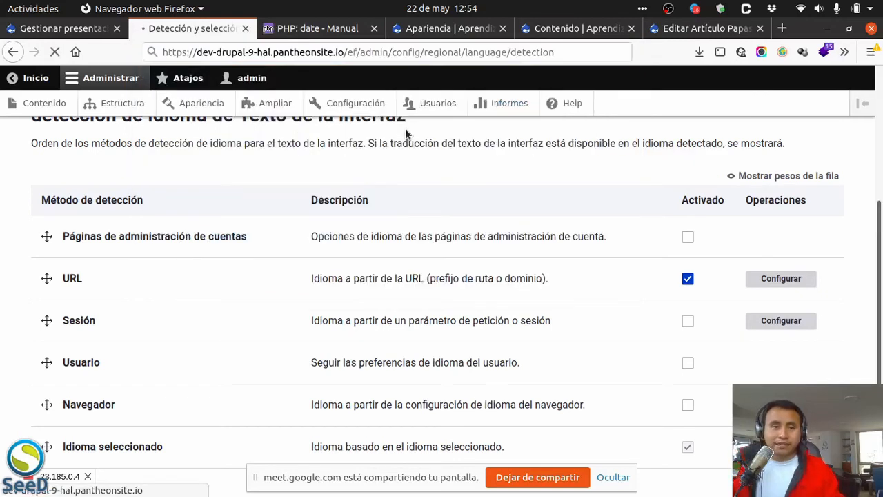
Load the French version of the detection page by changing the language prefix in its address to "fr".
{"action": "left_click", "coordinate": [365, 52]}
{"action": "double_click", "coordinate": [366, 51]}
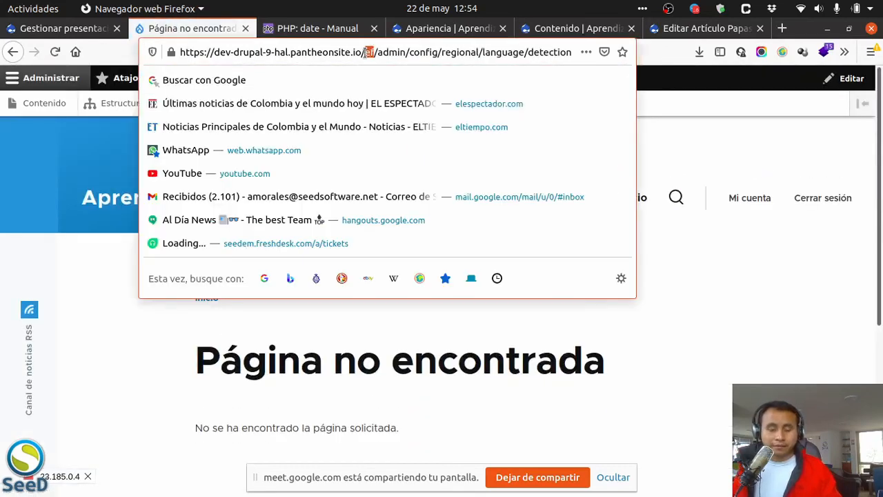
{"action": "type", "text": "fr"}
{"action": "key", "text": "Return"}
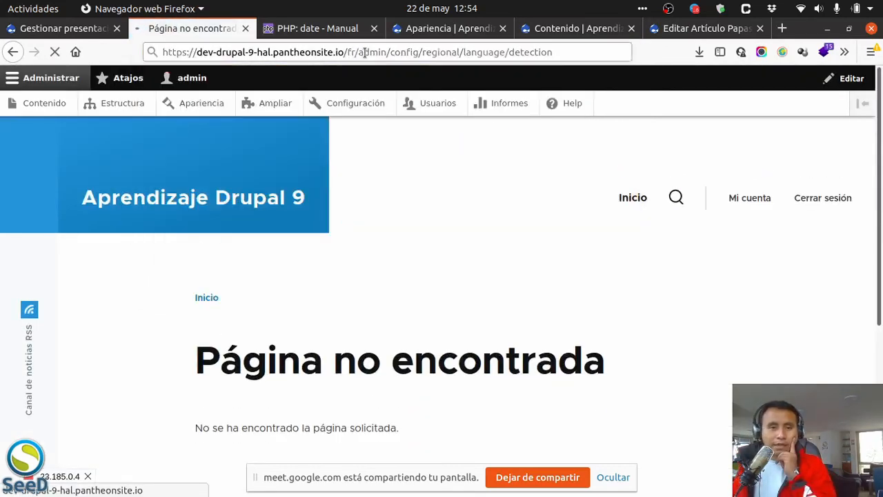
Review the French detection methods table and highlight the description of the URL method.
{"action": "scroll", "coordinate": [322, 272], "scroll_direction": "down", "scroll_amount": 2}
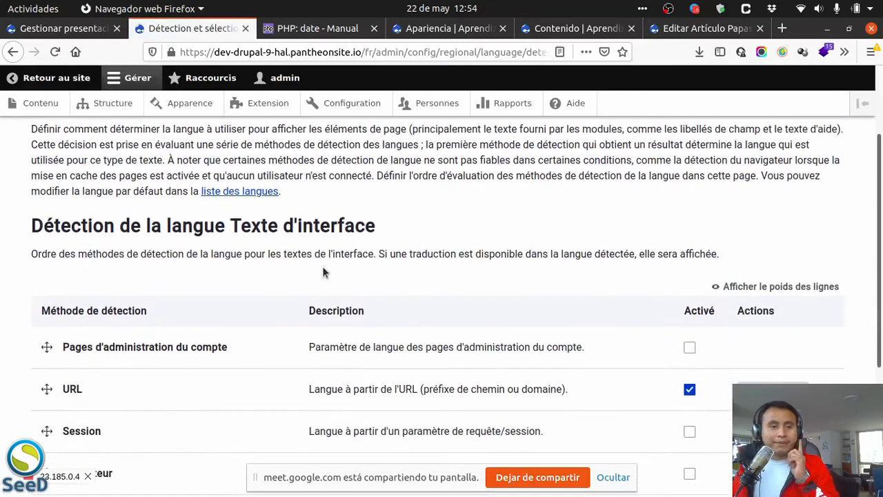
{"action": "scroll", "coordinate": [323, 269], "scroll_direction": "down", "scroll_amount": 3}
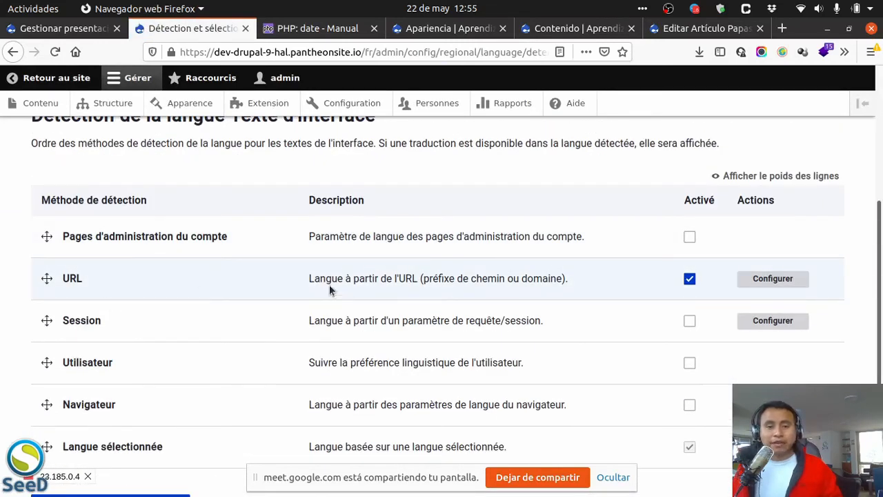
{"action": "left_click_drag", "start_coordinate": [332, 281], "coordinate": [530, 275]}
Load the Spanish version of the detection page by changing the language prefix in its address to "es".
{"action": "left_click", "coordinate": [369, 52]}
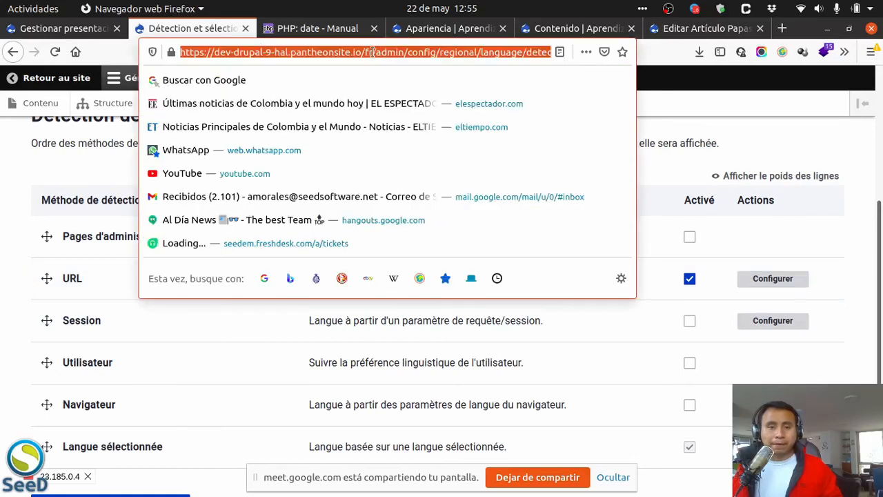
{"action": "key", "text": "BackSpace"}
{"action": "key", "text": "BackSpace"}
{"action": "type", "text": "es"}
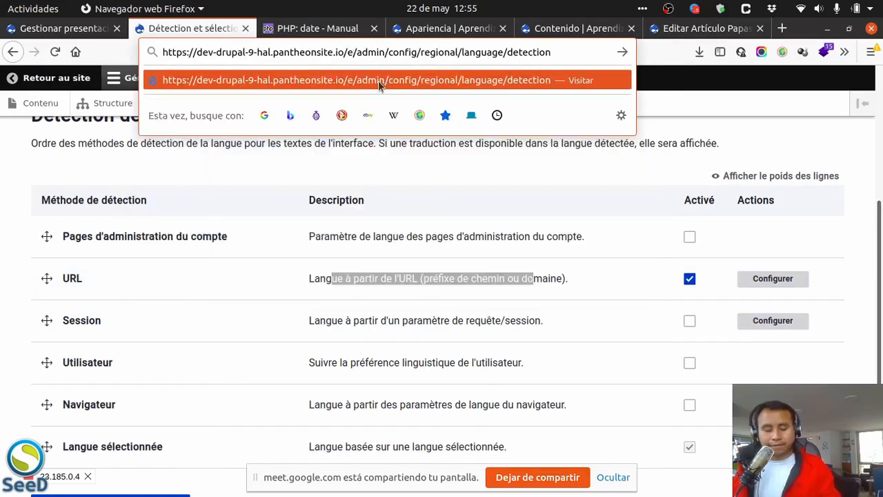
{"action": "key", "text": "Return"}
{"action": "scroll", "coordinate": [393, 290], "scroll_direction": "down", "scroll_amount": 5}
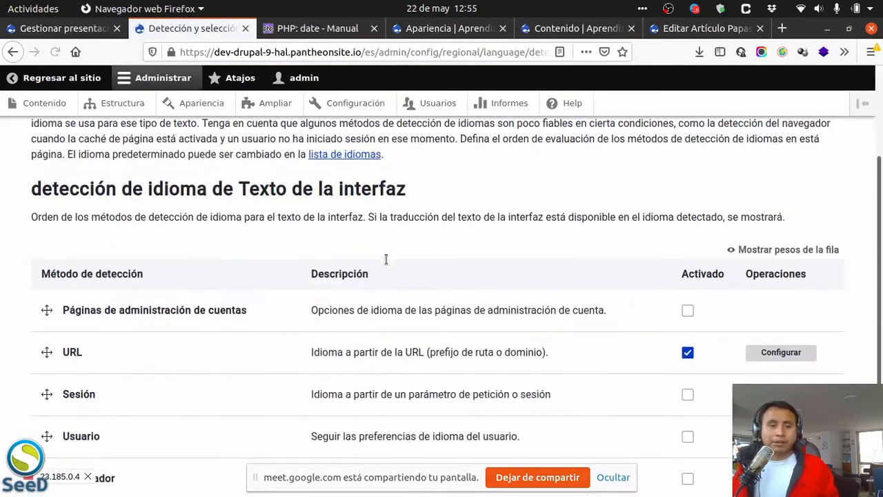
{"action": "scroll", "coordinate": [392, 289], "scroll_direction": "down", "scroll_amount": 1}
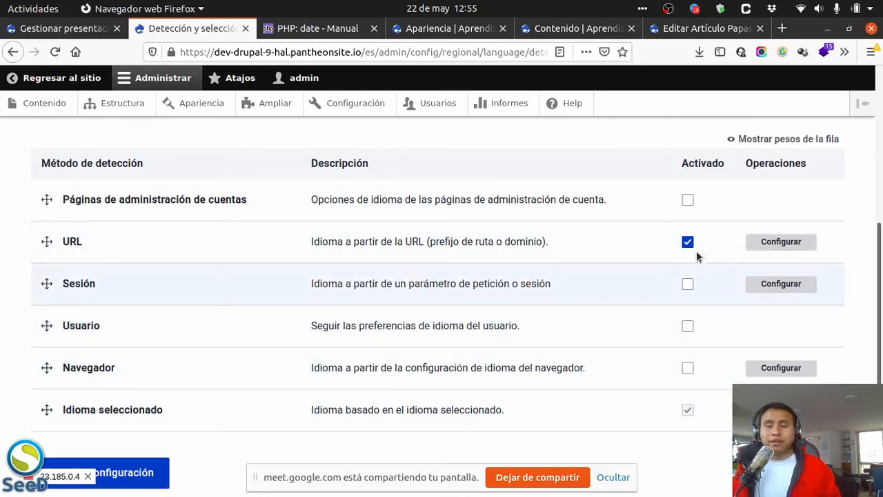
Return to the Regional e idioma overview by way of Idiomas and open the Idioma del contenido settings.
{"action": "scroll", "coordinate": [621, 248], "scroll_direction": "up", "scroll_amount": 5}
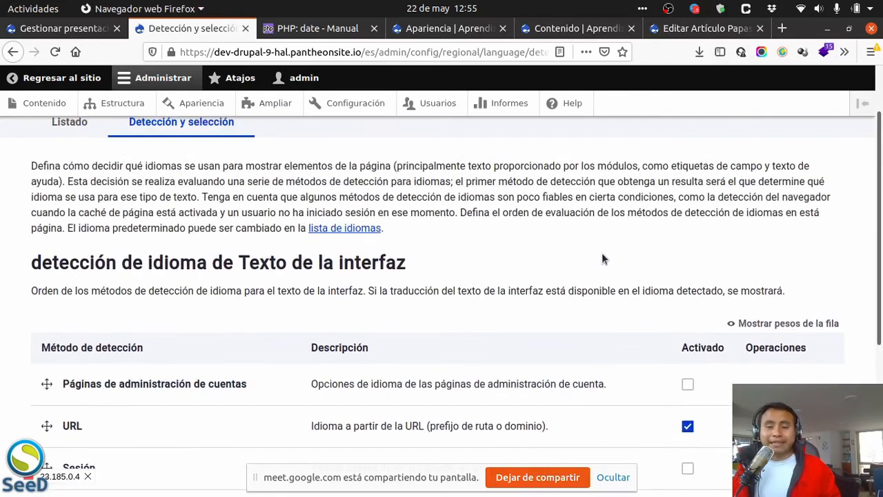
{"action": "scroll", "coordinate": [601, 259], "scroll_direction": "up", "scroll_amount": 2}
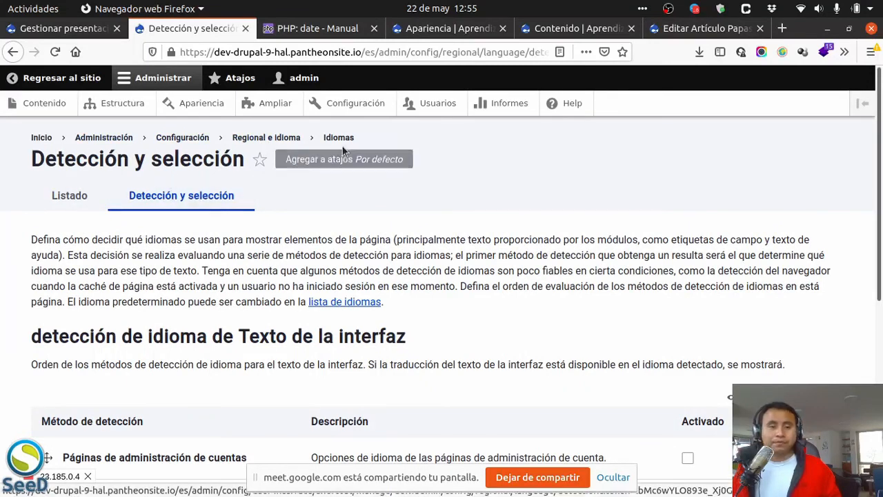
{"action": "left_click", "coordinate": [338, 139]}
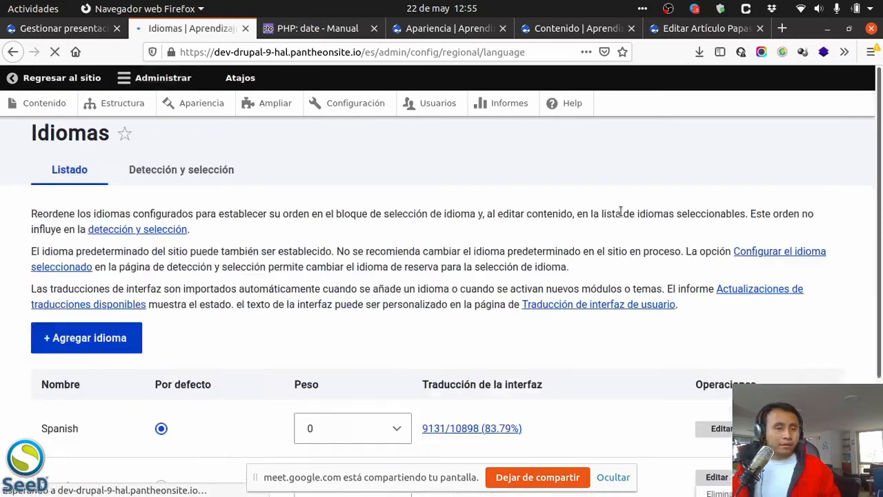
{"action": "left_click", "coordinate": [290, 139]}
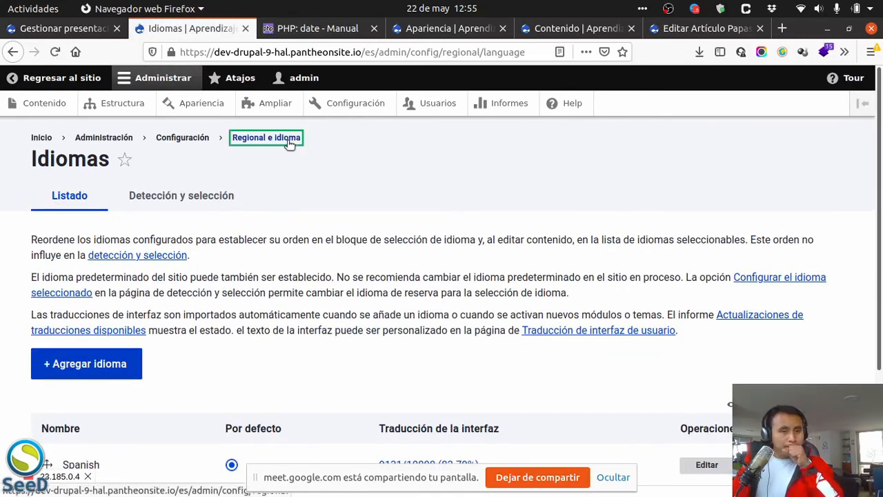
{"action": "scroll", "coordinate": [373, 310], "scroll_direction": "down", "scroll_amount": 1}
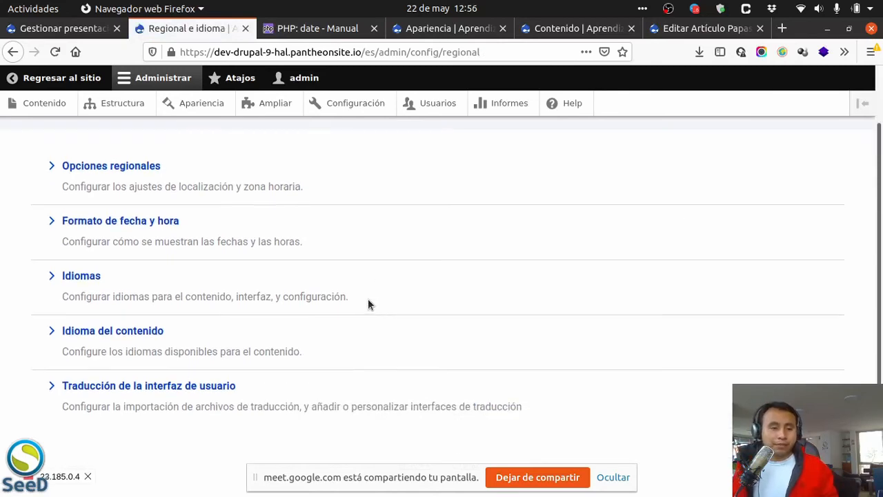
{"action": "left_click", "coordinate": [93, 330]}
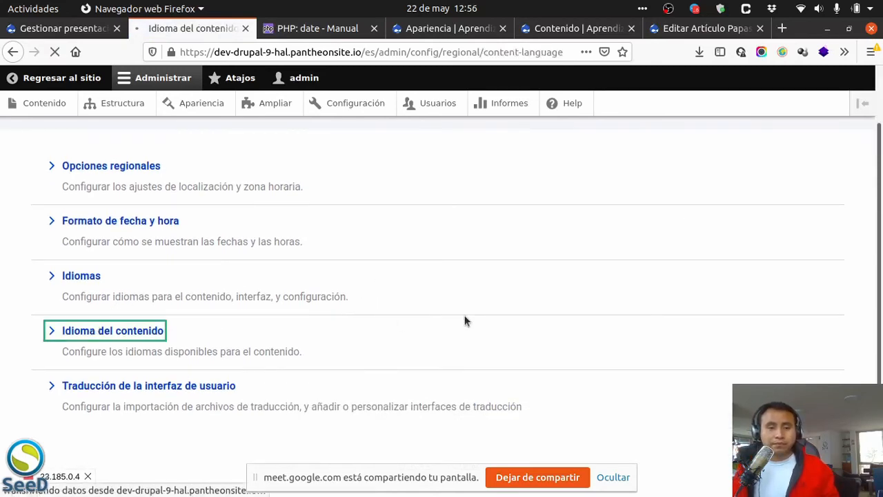
Examine the custom language options for each element type and the Alias de URL configuration on the content language page.
{"action": "scroll", "coordinate": [456, 333], "scroll_direction": "down", "scroll_amount": 2}
{"action": "scroll", "coordinate": [410, 272], "scroll_direction": "up", "scroll_amount": 2}
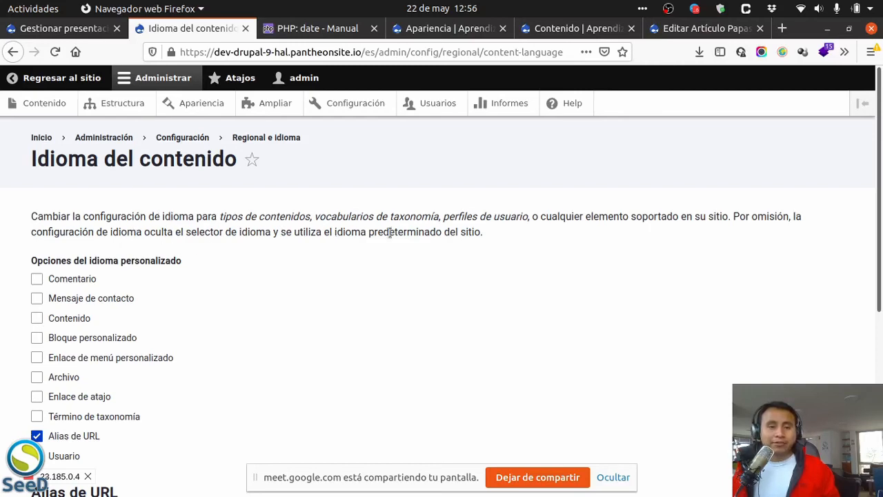
{"action": "scroll", "coordinate": [324, 286], "scroll_direction": "down", "scroll_amount": 3}
{"action": "scroll", "coordinate": [324, 286], "scroll_direction": "up", "scroll_amount": 2}
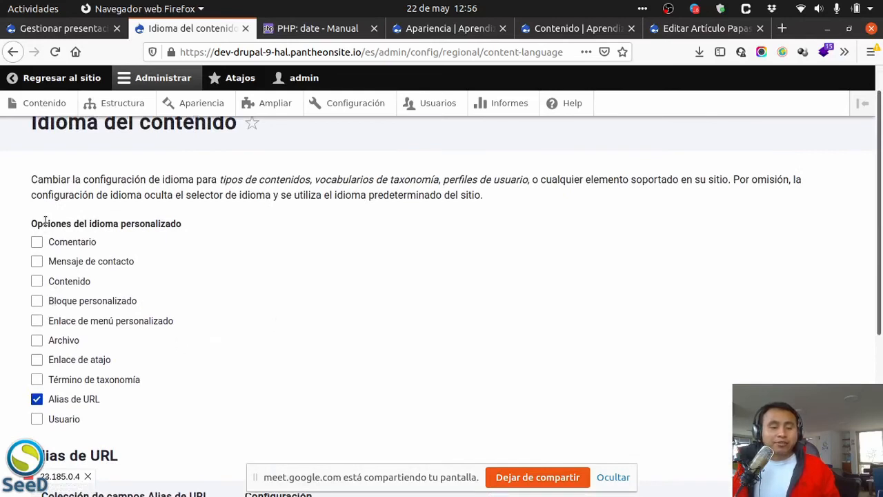
{"action": "scroll", "coordinate": [78, 264], "scroll_direction": "down", "scroll_amount": 4}
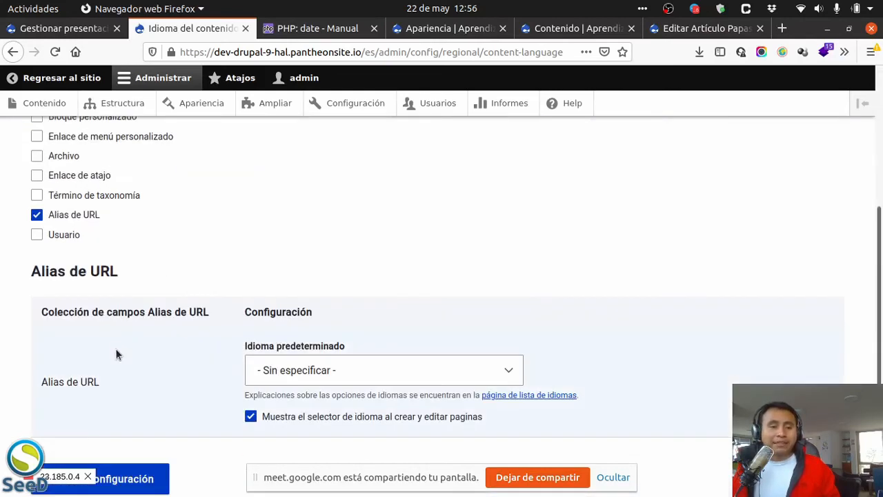
{"action": "scroll", "coordinate": [101, 384], "scroll_direction": "down", "scroll_amount": 2}
{"action": "scroll", "coordinate": [100, 384], "scroll_direction": "up", "scroll_amount": 5}
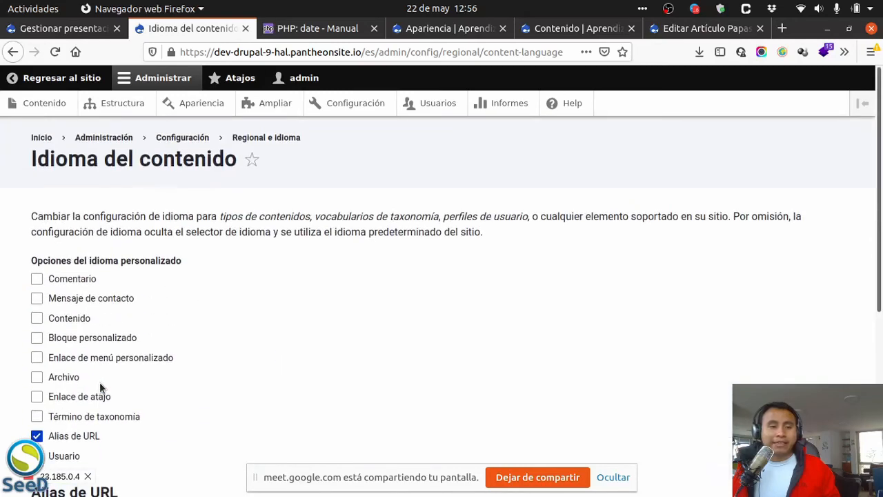
Open the site's content list in a new browser tab and open the Papas fritas article for editing.
{"action": "right_click", "coordinate": [67, 103]}
{"action": "left_click", "coordinate": [96, 113]}
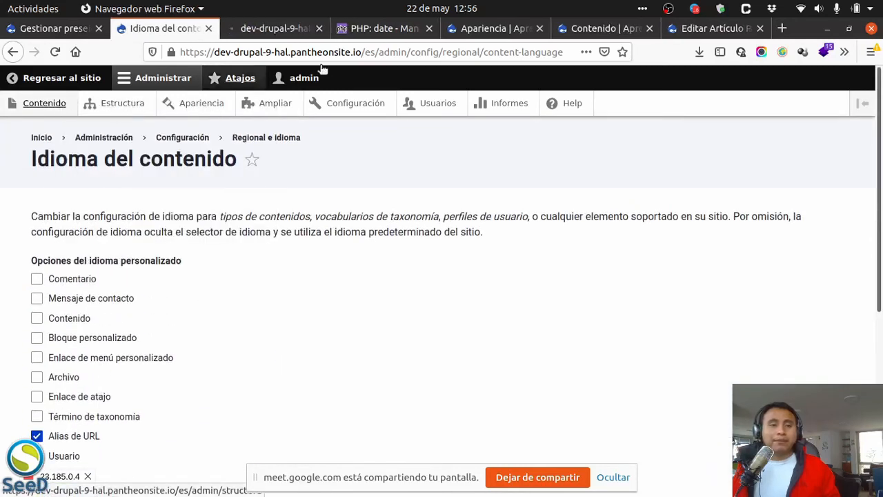
{"action": "left_click", "coordinate": [272, 29]}
{"action": "scroll", "coordinate": [240, 313], "scroll_direction": "down", "scroll_amount": 3}
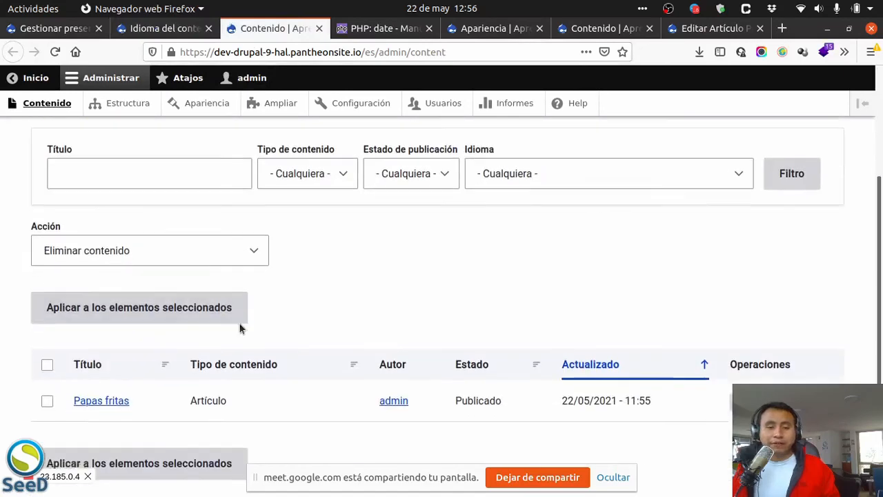
{"action": "left_click", "coordinate": [736, 350]}
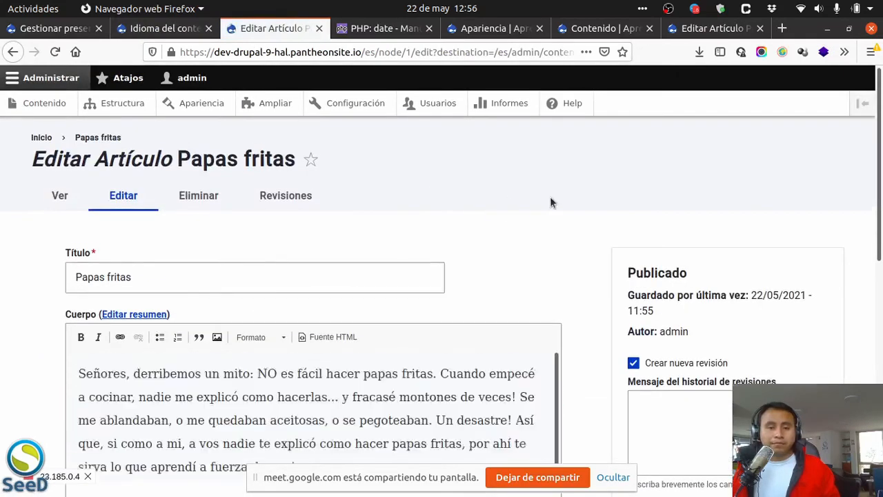
Look through the whole Papas fritas edit form for a language setting.
{"action": "scroll", "coordinate": [563, 195], "scroll_direction": "down", "scroll_amount": 6}
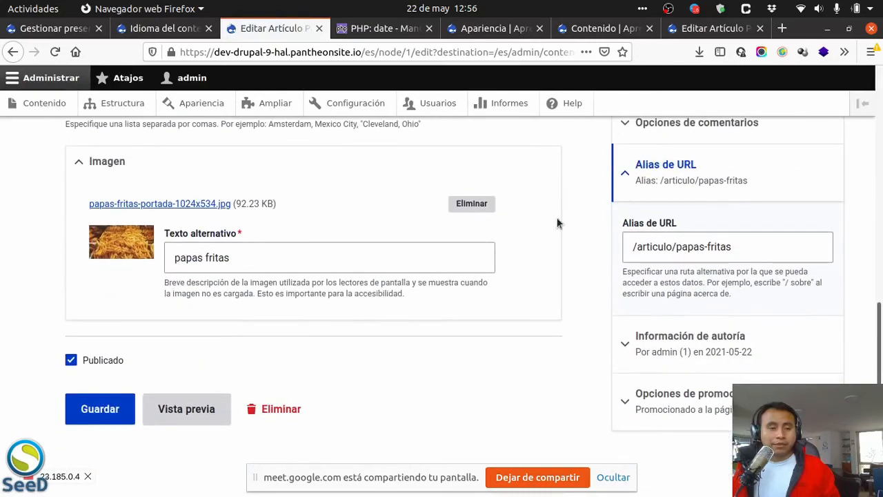
{"action": "scroll", "coordinate": [735, 337], "scroll_direction": "up", "scroll_amount": 3}
{"action": "scroll", "coordinate": [735, 337], "scroll_direction": "up", "scroll_amount": 4}
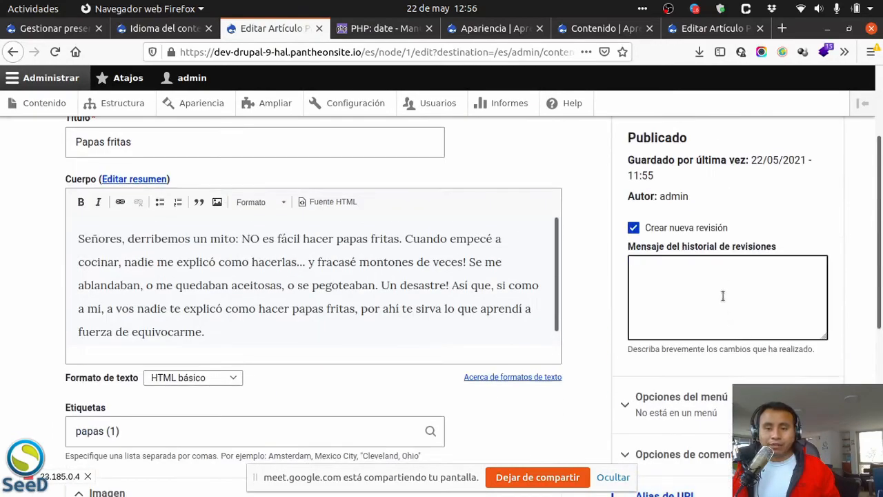
{"action": "scroll", "coordinate": [529, 276], "scroll_direction": "down", "scroll_amount": 8}
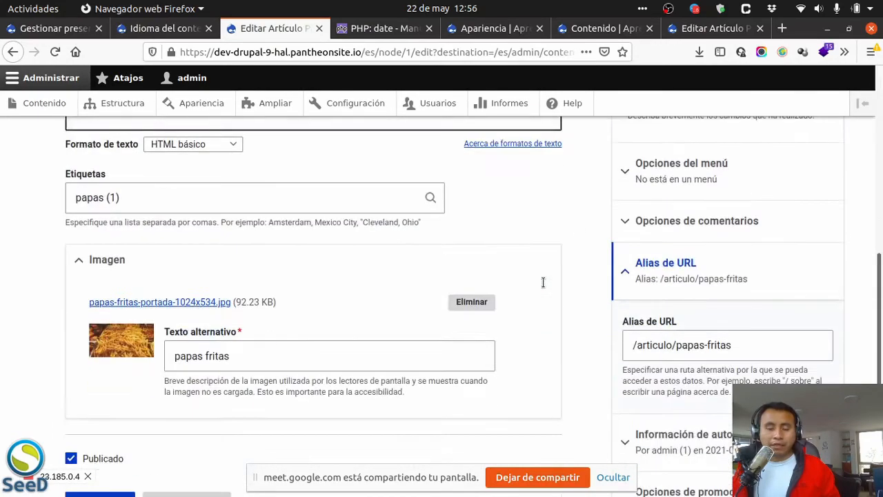
{"action": "scroll", "coordinate": [456, 290], "scroll_direction": "up", "scroll_amount": 5}
{"action": "scroll", "coordinate": [455, 295], "scroll_direction": "up", "scroll_amount": 3}
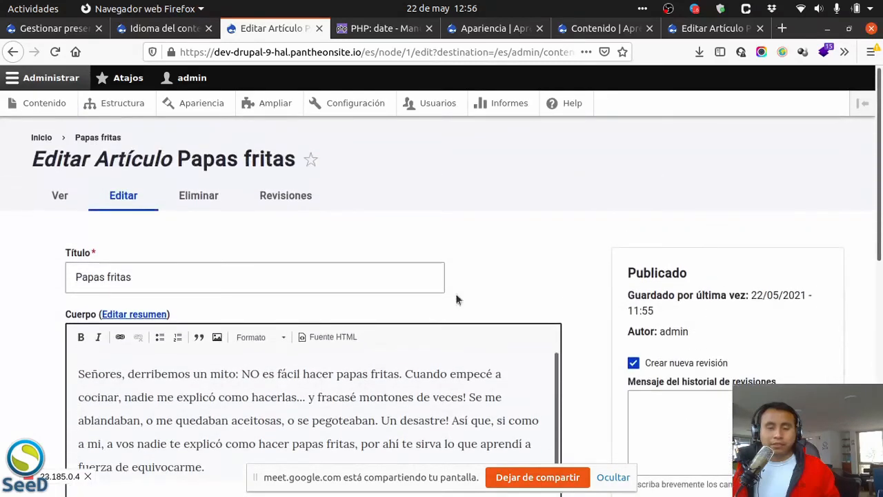
Return to the Idioma del contenido page and enable custom language options for Contenido.
{"action": "left_click", "coordinate": [158, 28]}
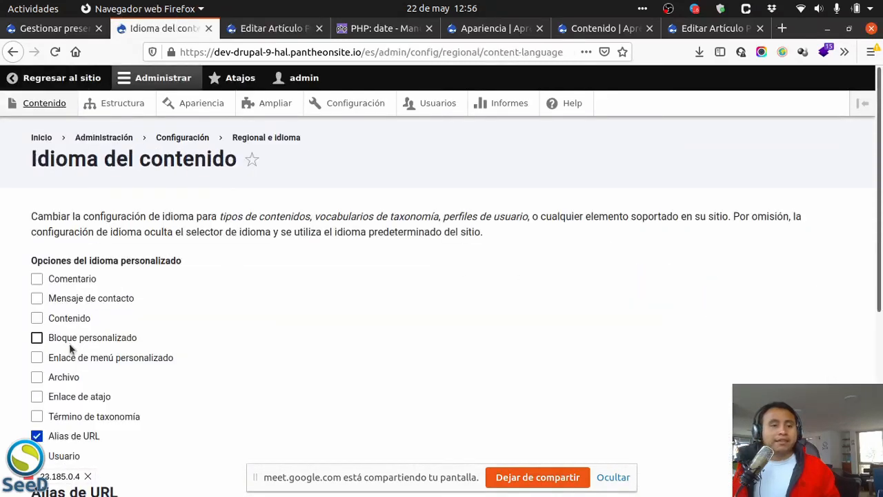
{"action": "left_click", "coordinate": [37, 317]}
{"action": "scroll", "coordinate": [135, 369], "scroll_direction": "down", "scroll_amount": 10}
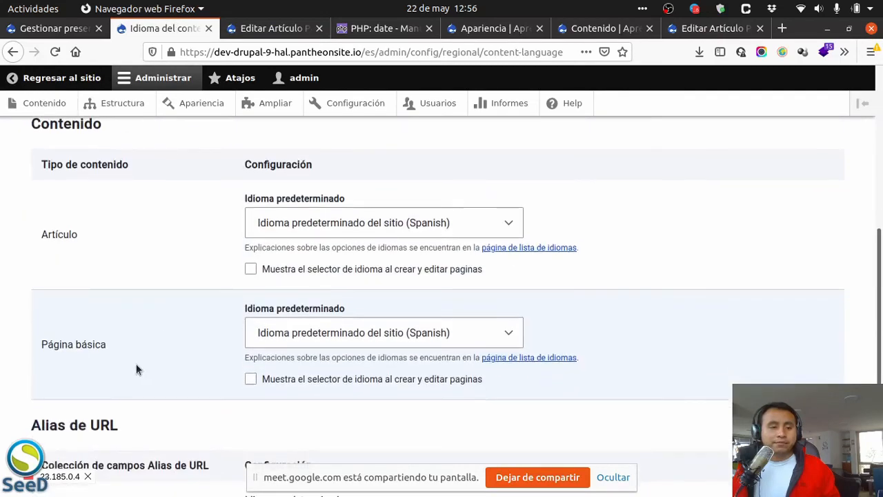
{"action": "scroll", "coordinate": [147, 349], "scroll_direction": "up", "scroll_amount": 2}
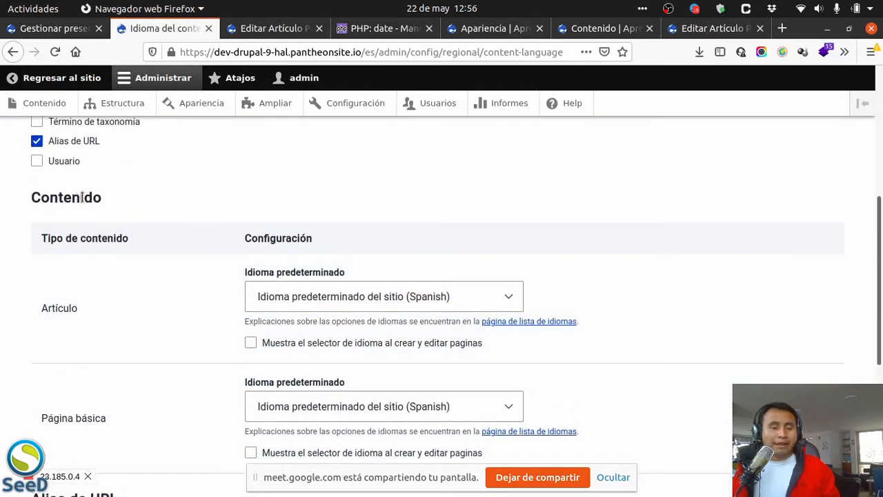
{"action": "scroll", "coordinate": [102, 228], "scroll_direction": "down", "scroll_amount": 2}
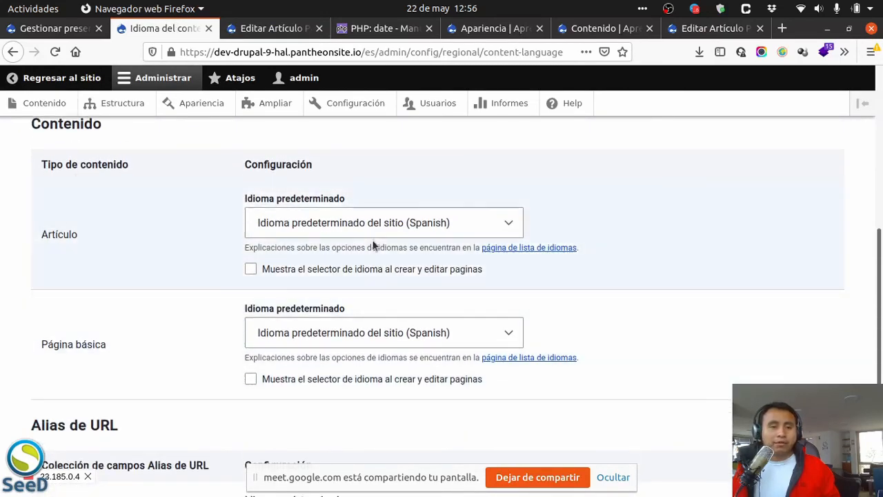
Enable the language selector on creation and edit pages for Artículo and Página básica, and save the configuration.
{"action": "left_click", "coordinate": [365, 223]}
{"action": "left_click", "coordinate": [364, 224]}
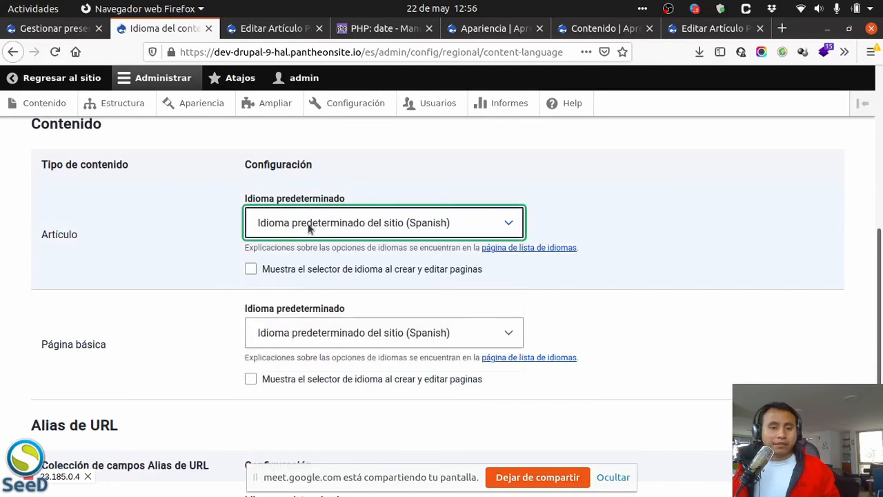
{"action": "left_click", "coordinate": [282, 269]}
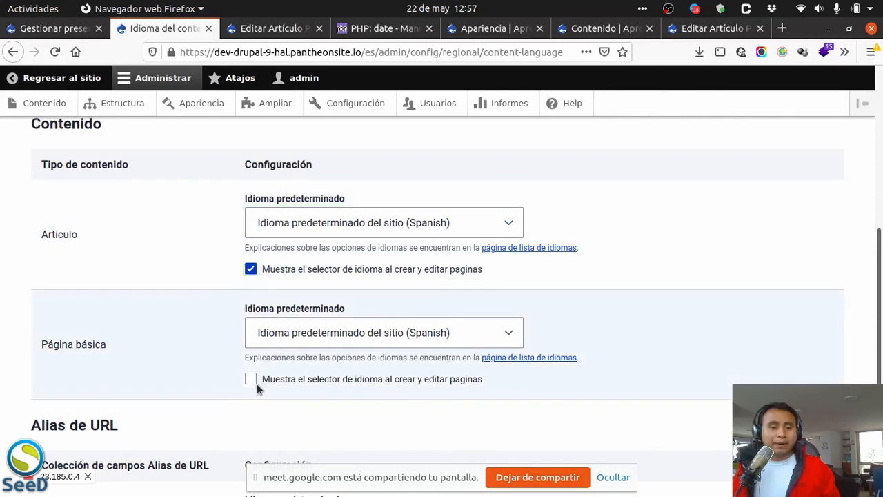
{"action": "left_click", "coordinate": [252, 381]}
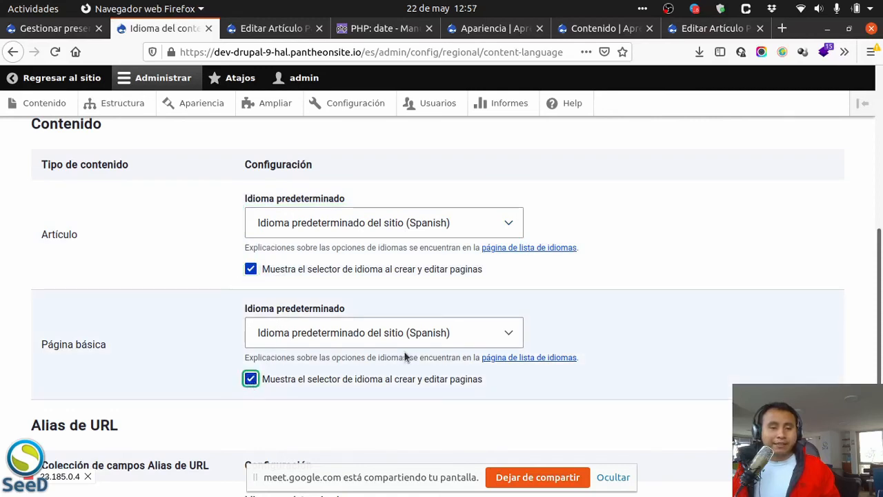
{"action": "scroll", "coordinate": [406, 356], "scroll_direction": "down", "scroll_amount": 5}
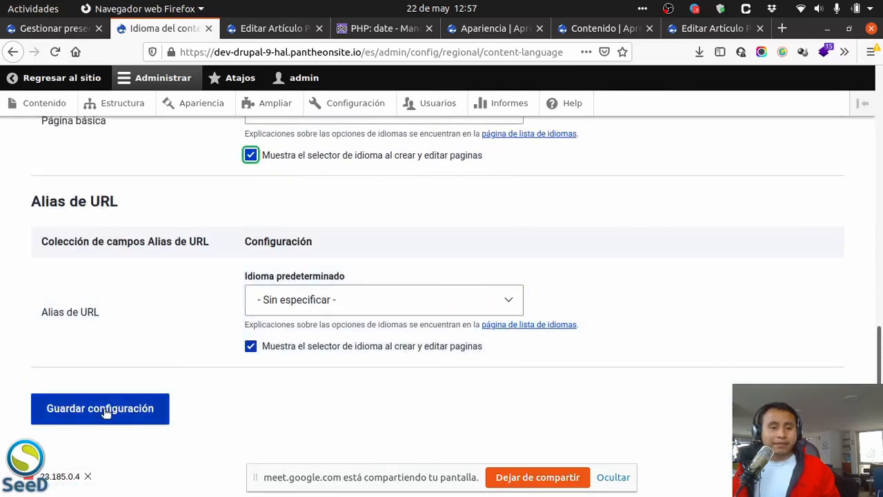
{"action": "left_click", "coordinate": [104, 412]}
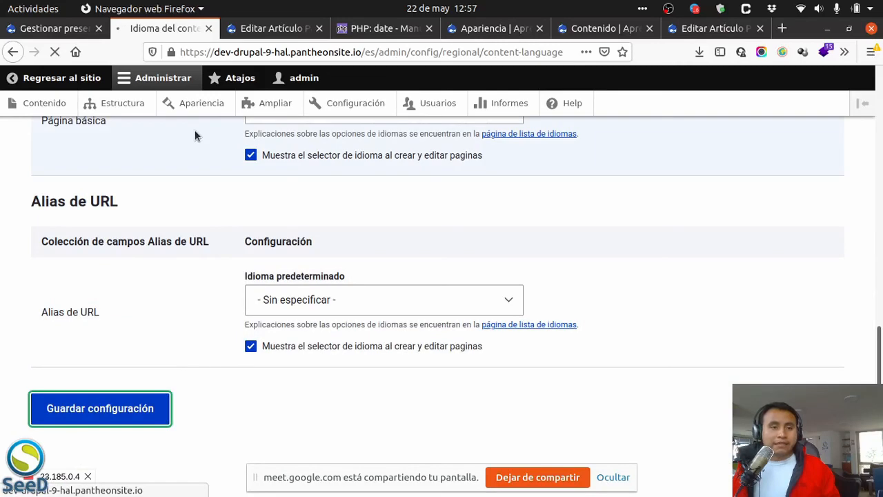
Reload the edit form of the Papas fritas article and check which languages its Idioma field offers.
{"action": "left_click", "coordinate": [272, 28]}
{"action": "left_click", "coordinate": [54, 52]}
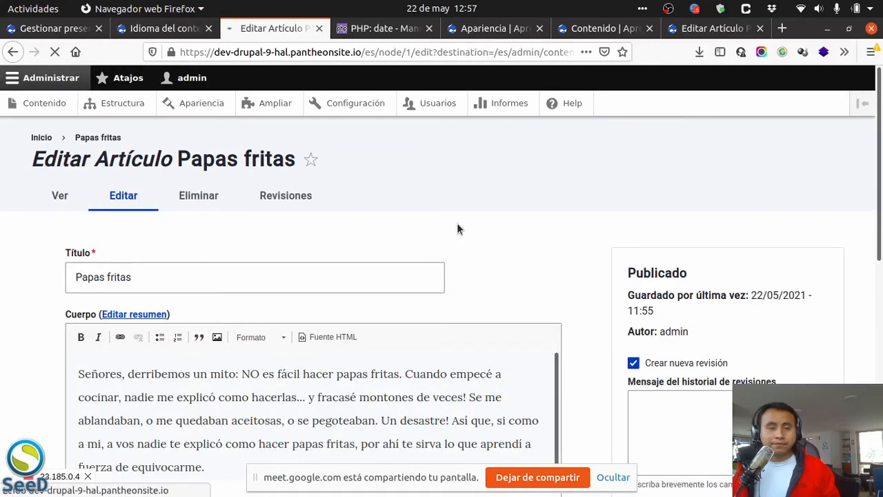
{"action": "scroll", "coordinate": [580, 289], "scroll_direction": "down", "scroll_amount": 5}
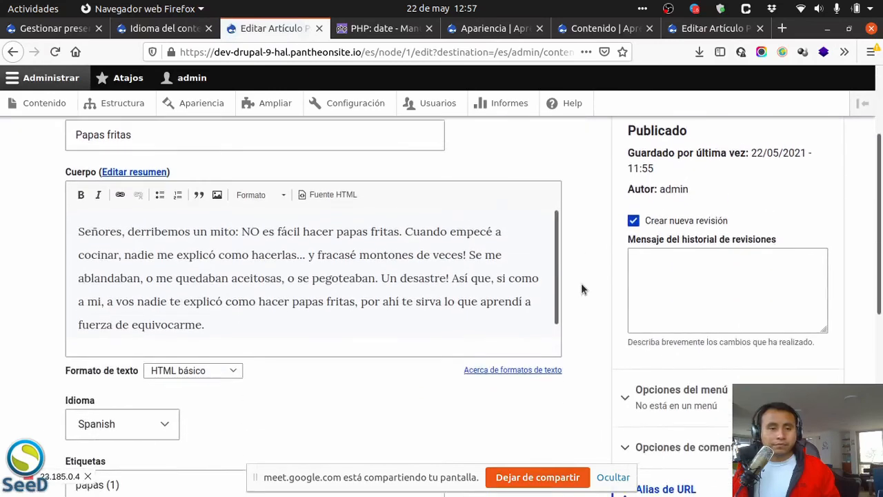
{"action": "left_click", "coordinate": [142, 270]}
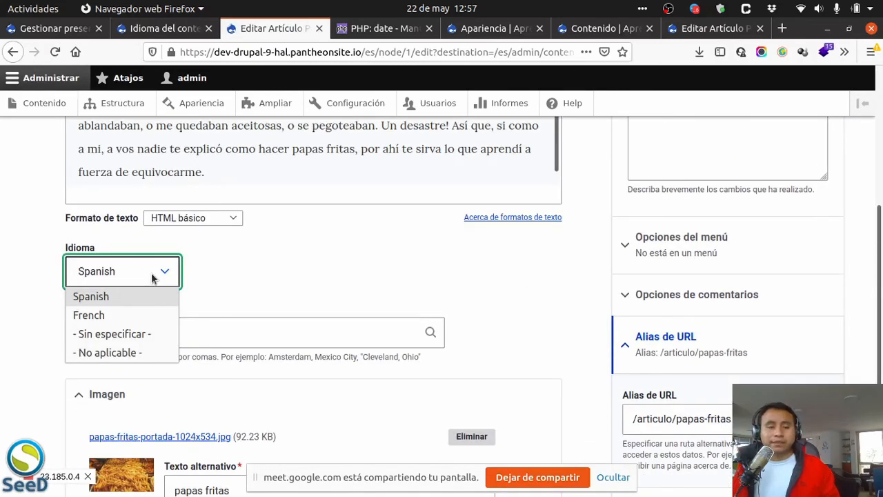
{"action": "left_click", "coordinate": [364, 265]}
Save the Papas fritas article with Spanish as its language.
{"action": "scroll", "coordinate": [360, 271], "scroll_direction": "up", "scroll_amount": 5}
{"action": "scroll", "coordinate": [356, 282], "scroll_direction": "down", "scroll_amount": 8}
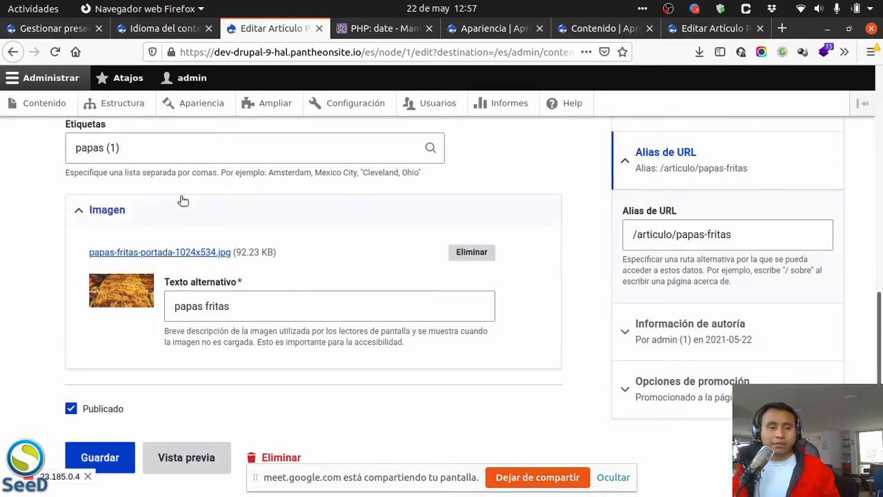
{"action": "scroll", "coordinate": [183, 201], "scroll_direction": "down", "scroll_amount": 1}
{"action": "left_click", "coordinate": [100, 408]}
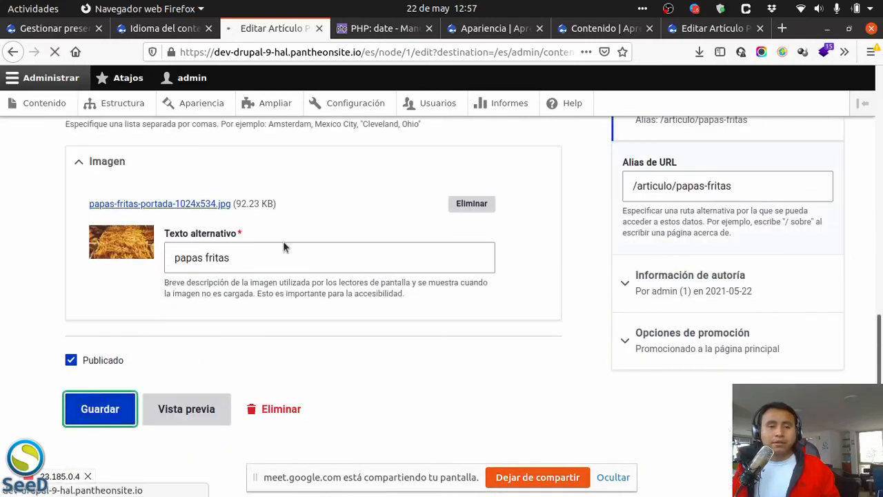
Reopen the Papas fritas article for editing from the content list.
{"action": "scroll", "coordinate": [280, 259], "scroll_direction": "down", "scroll_amount": 5}
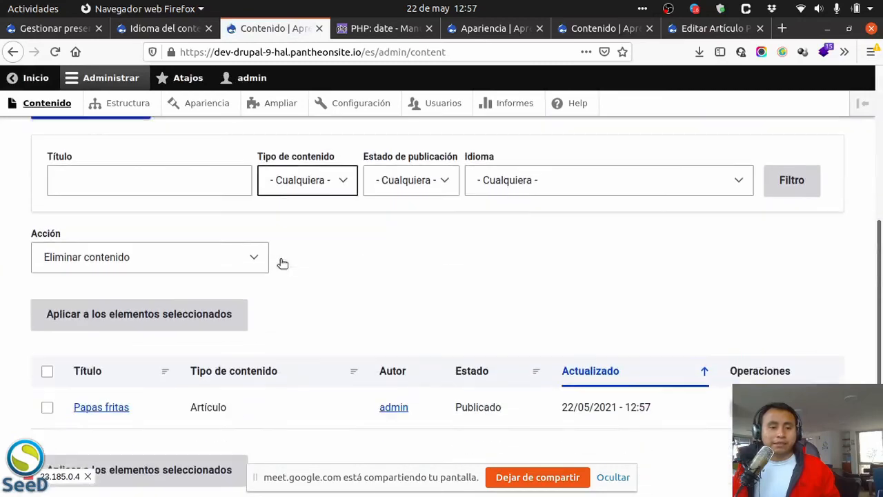
{"action": "scroll", "coordinate": [279, 276], "scroll_direction": "down", "scroll_amount": 1}
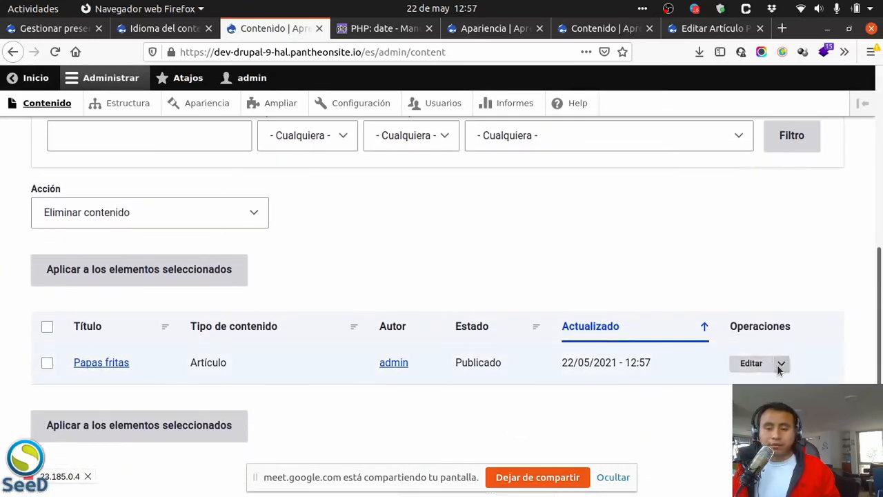
{"action": "left_click", "coordinate": [779, 363]}
{"action": "left_click", "coordinate": [738, 363]}
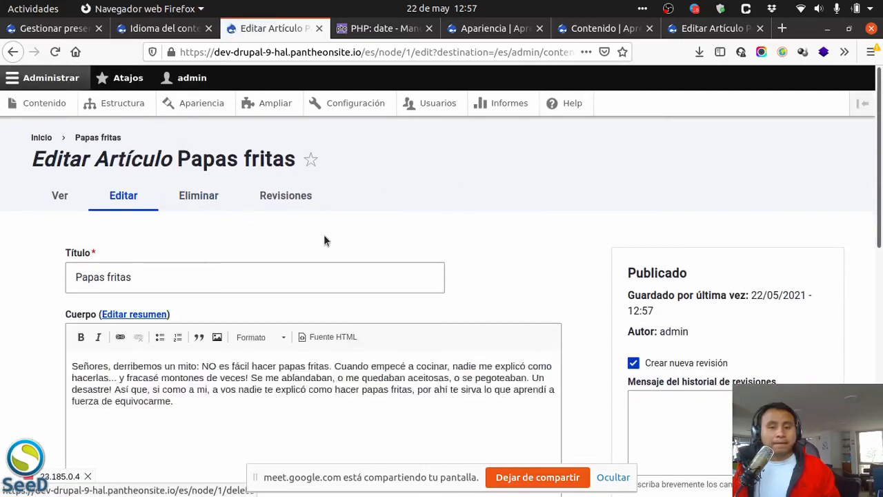
Review the full Papas fritas edit form, including its Idioma selector.
{"action": "scroll", "coordinate": [324, 255], "scroll_direction": "down", "scroll_amount": 10}
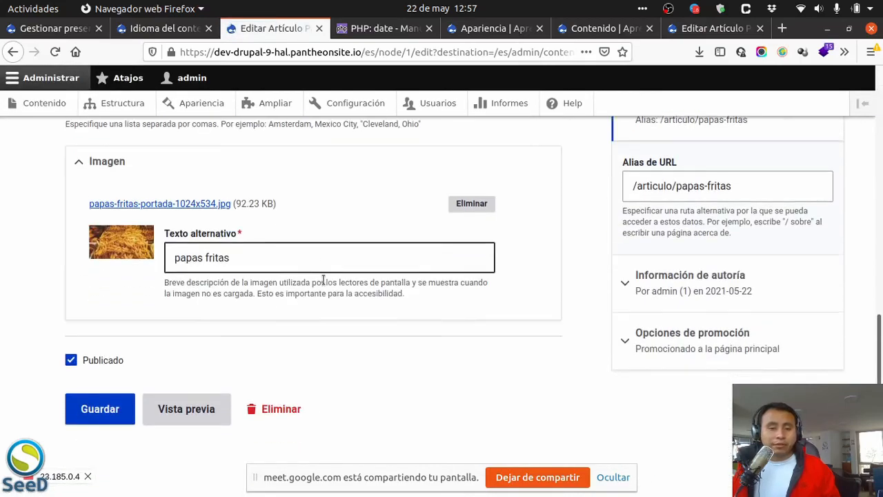
{"action": "scroll", "coordinate": [562, 290], "scroll_direction": "up", "scroll_amount": 10}
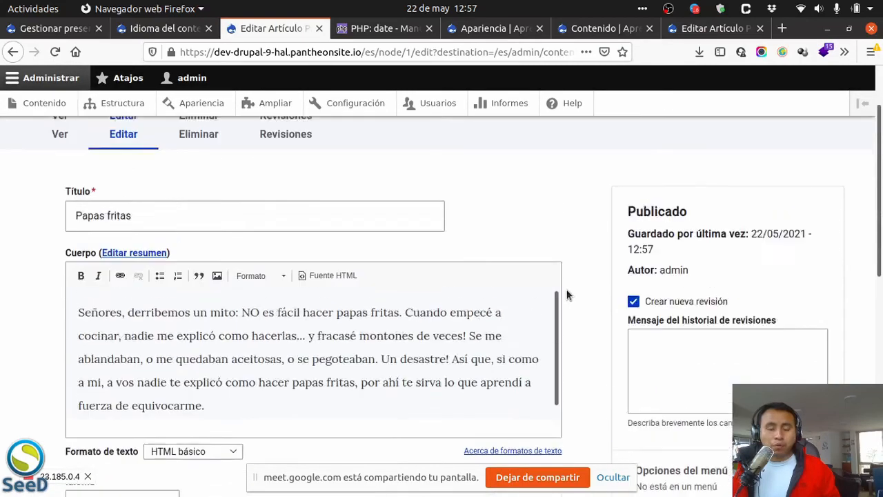
{"action": "scroll", "coordinate": [579, 276], "scroll_direction": "up", "scroll_amount": 2}
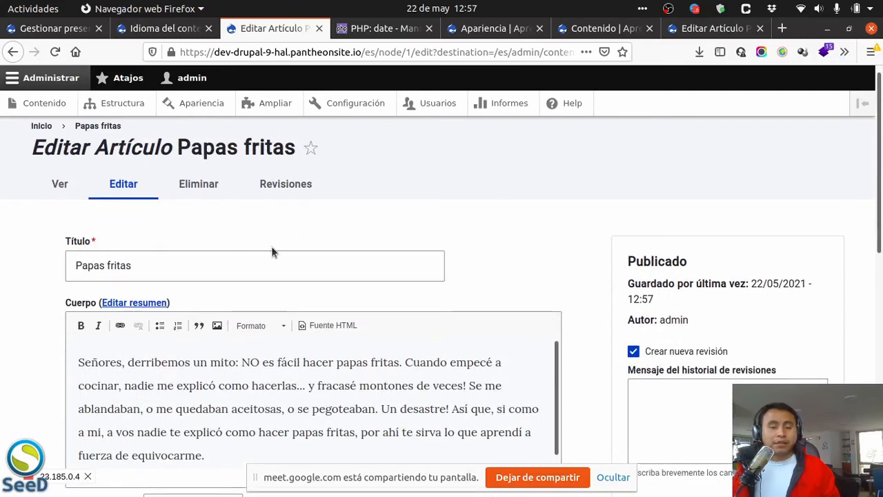
{"action": "scroll", "coordinate": [586, 276], "scroll_direction": "down", "scroll_amount": 5}
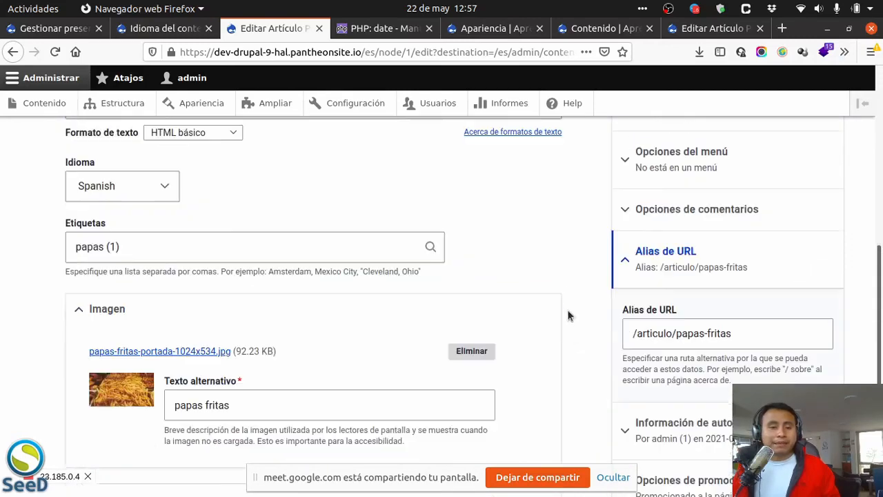
{"action": "left_click", "coordinate": [134, 190]}
{"action": "scroll", "coordinate": [519, 238], "scroll_direction": "up", "scroll_amount": 10}
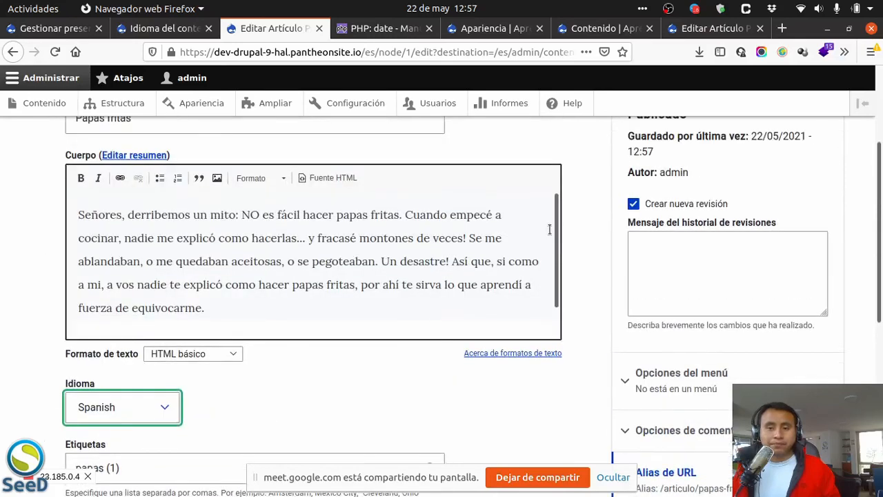
Go back to the Idioma del contenido page and review the language settings for Artículo, Página básica and Alias de URL.
{"action": "left_click", "coordinate": [156, 27]}
{"action": "scroll", "coordinate": [192, 279], "scroll_direction": "down", "scroll_amount": 4}
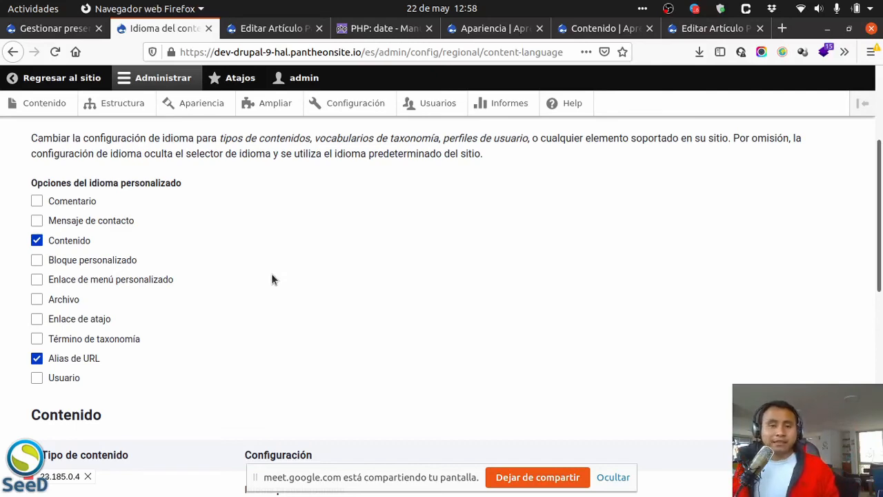
{"action": "scroll", "coordinate": [271, 279], "scroll_direction": "down", "scroll_amount": 3}
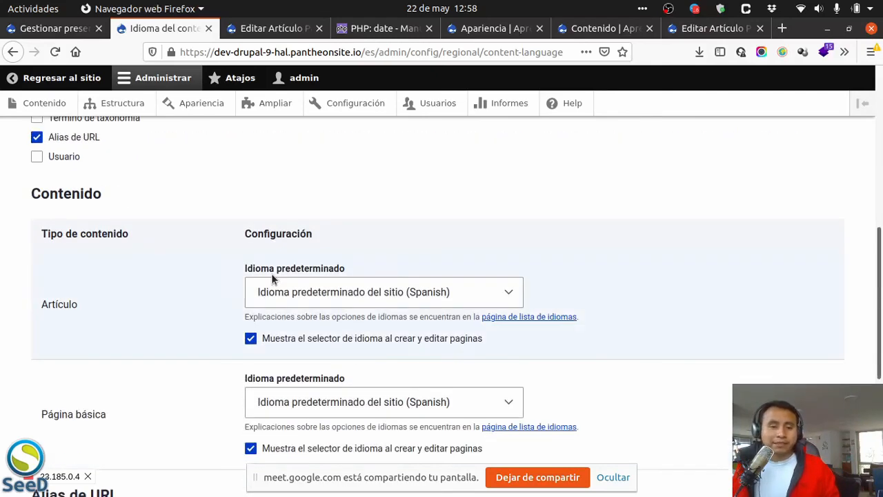
{"action": "scroll", "coordinate": [229, 341], "scroll_direction": "down", "scroll_amount": 4}
{"action": "scroll", "coordinate": [227, 345], "scroll_direction": "up", "scroll_amount": 10}
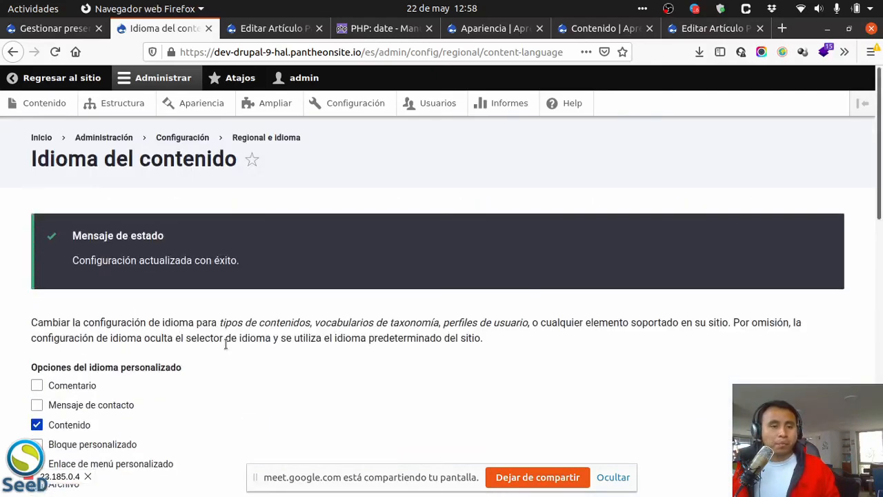
Go to Traducción de la interfaz de usuario through the Regional e idioma overview.
{"action": "left_click", "coordinate": [268, 139]}
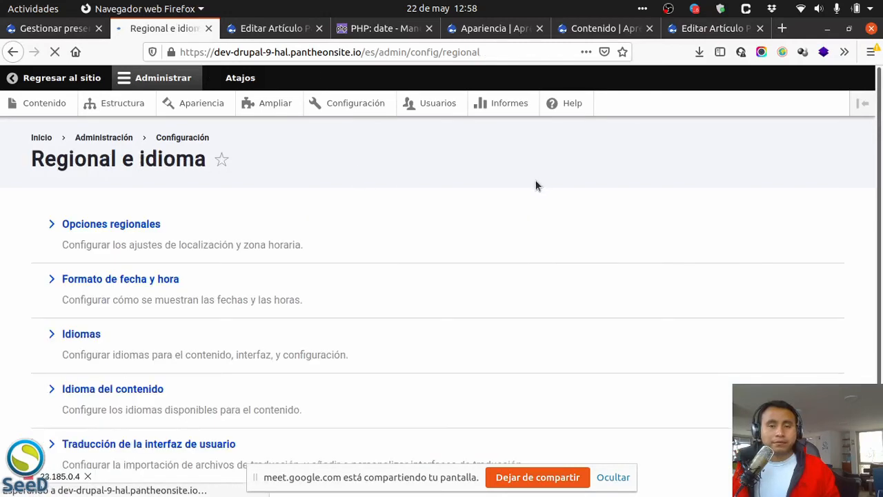
{"action": "scroll", "coordinate": [412, 248], "scroll_direction": "down", "scroll_amount": 2}
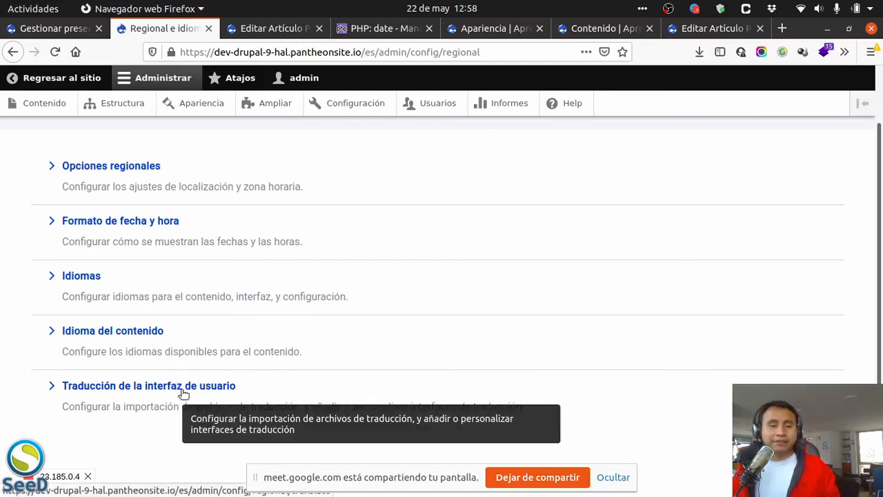
{"action": "left_click", "coordinate": [183, 390]}
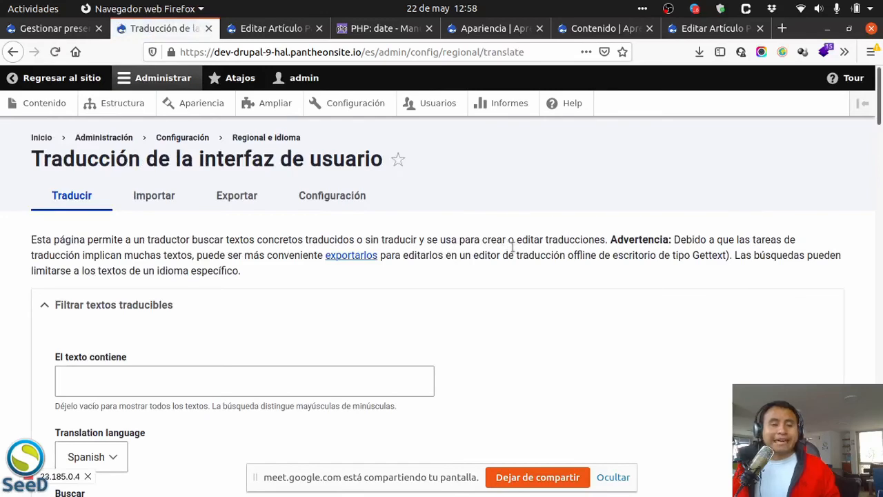
Examine the interface translation page, including its text search and translation language filters.
{"action": "scroll", "coordinate": [524, 302], "scroll_direction": "down", "scroll_amount": 4}
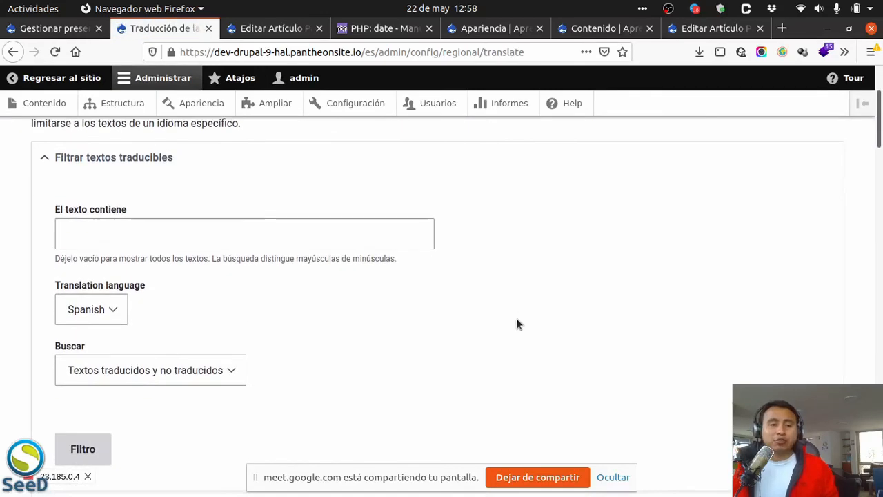
{"action": "scroll", "coordinate": [518, 324], "scroll_direction": "up", "scroll_amount": 4}
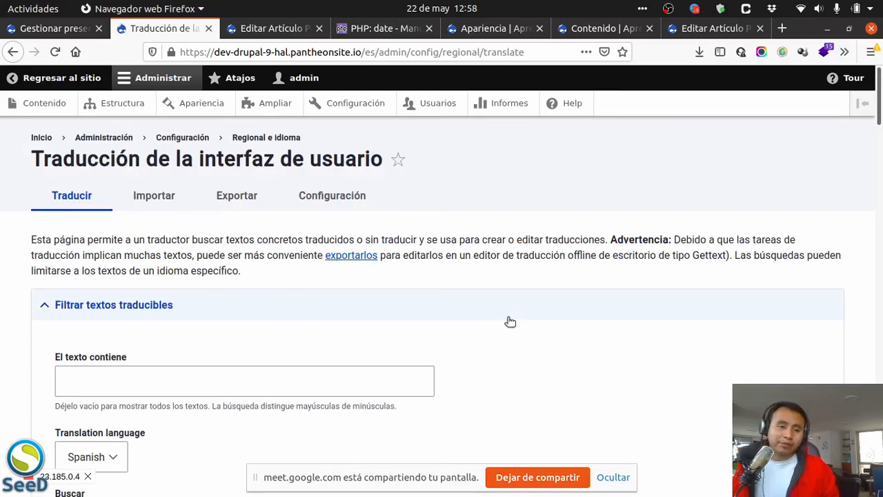
{"action": "scroll", "coordinate": [403, 356], "scroll_direction": "down", "scroll_amount": 5}
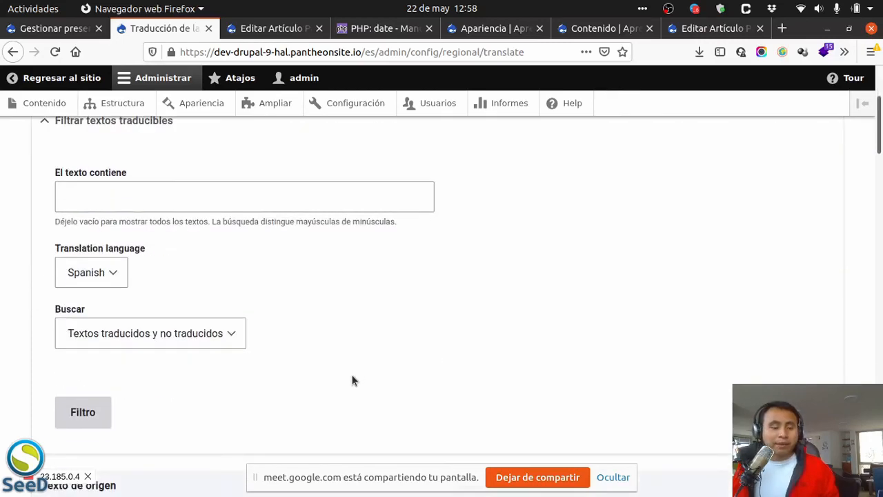
{"action": "scroll", "coordinate": [352, 380], "scroll_direction": "down", "scroll_amount": 7}
{"action": "scroll", "coordinate": [352, 380], "scroll_direction": "up", "scroll_amount": 8}
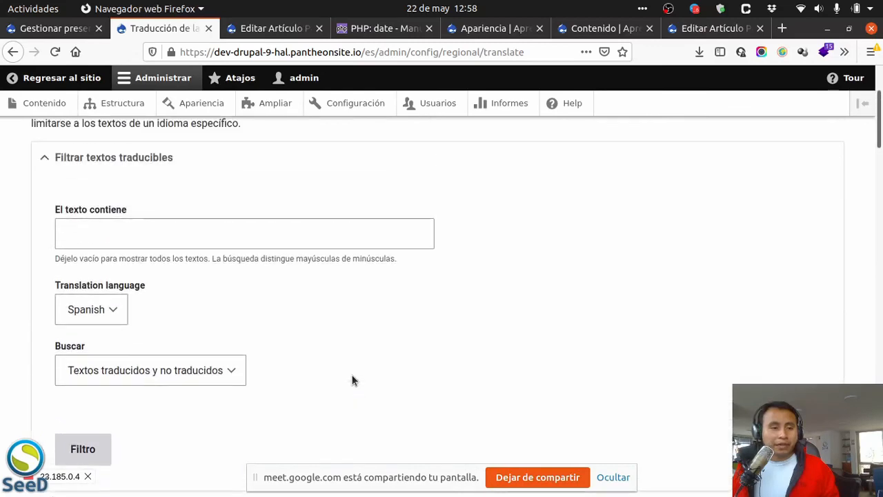
{"action": "scroll", "coordinate": [322, 354], "scroll_direction": "up", "scroll_amount": 3}
{"action": "scroll", "coordinate": [99, 329], "scroll_direction": "down", "scroll_amount": 3}
{"action": "left_click", "coordinate": [133, 225]}
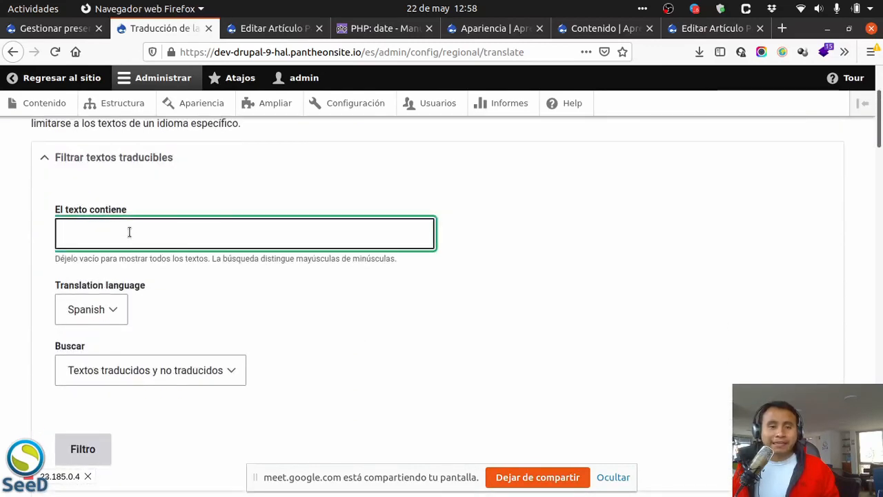
{"action": "left_click", "coordinate": [97, 312]}
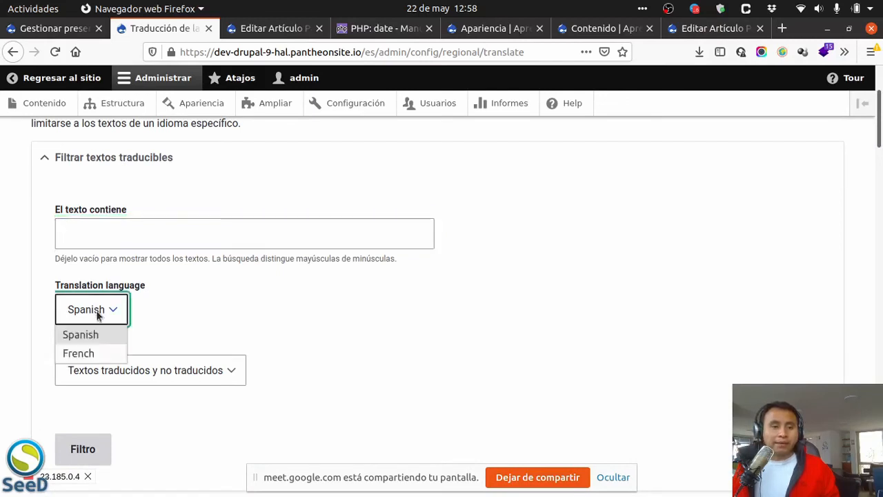
{"action": "left_click", "coordinate": [98, 314]}
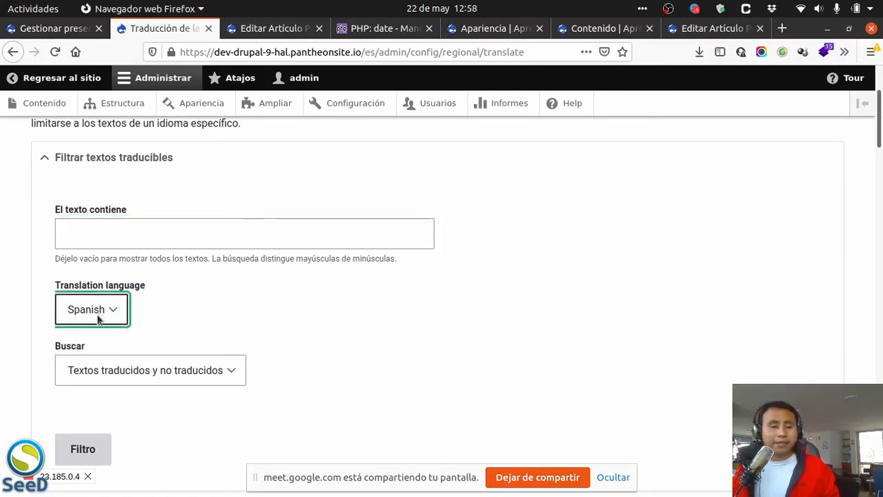
Filter the translatable texts to "Sólo los textos no traducidos" for Spanish.
{"action": "left_click", "coordinate": [118, 378]}
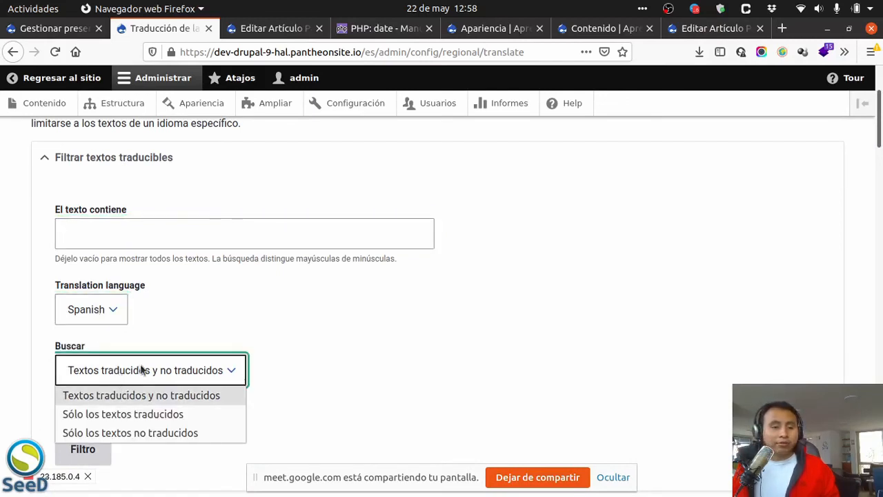
{"action": "scroll", "coordinate": [140, 363], "scroll_direction": "down", "scroll_amount": 1}
{"action": "left_click", "coordinate": [140, 338]}
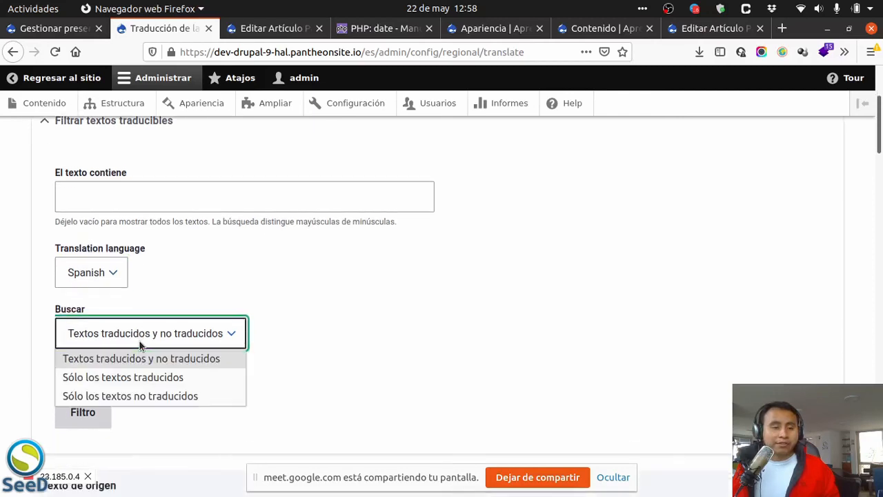
{"action": "left_click", "coordinate": [148, 397]}
{"action": "scroll", "coordinate": [241, 263], "scroll_direction": "down", "scroll_amount": 2}
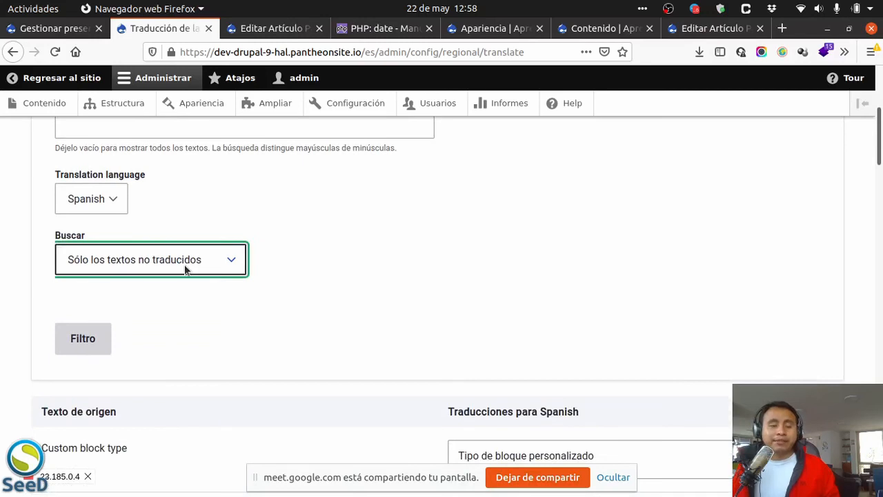
{"action": "scroll", "coordinate": [283, 197], "scroll_direction": "up", "scroll_amount": 1}
{"action": "scroll", "coordinate": [283, 197], "scroll_direction": "down", "scroll_amount": 3}
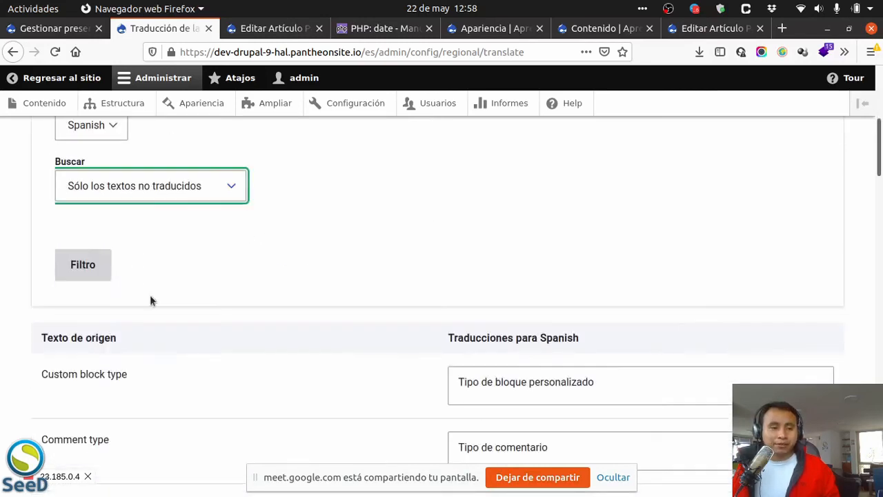
{"action": "left_click", "coordinate": [93, 262]}
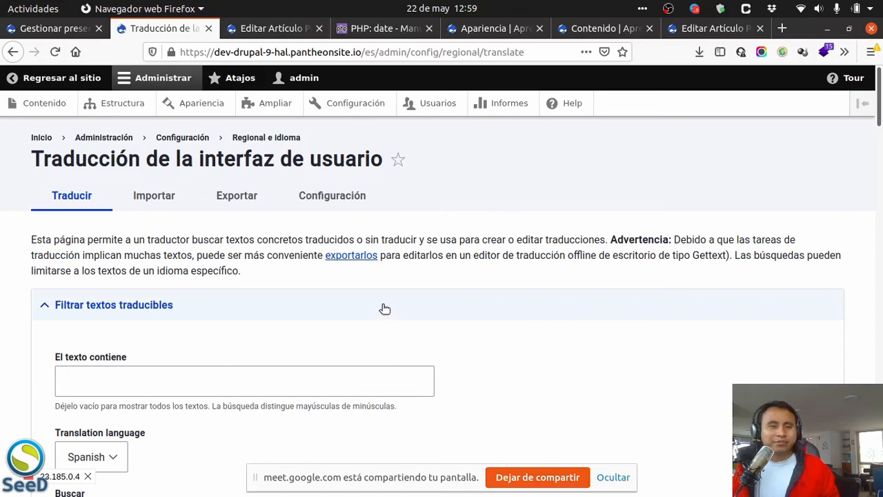
Look through the filtered source texts and highlight the entry "British Virgin Islands".
{"action": "scroll", "coordinate": [383, 313], "scroll_direction": "down", "scroll_amount": 5}
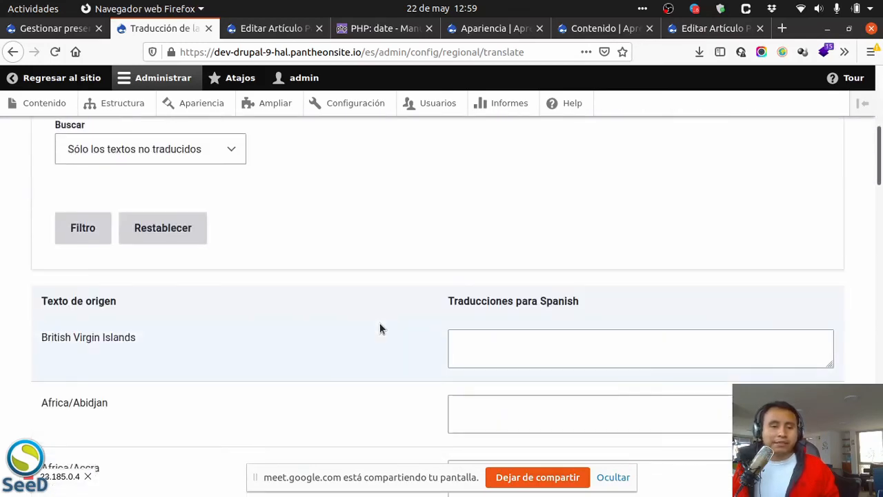
{"action": "scroll", "coordinate": [379, 324], "scroll_direction": "down", "scroll_amount": 2}
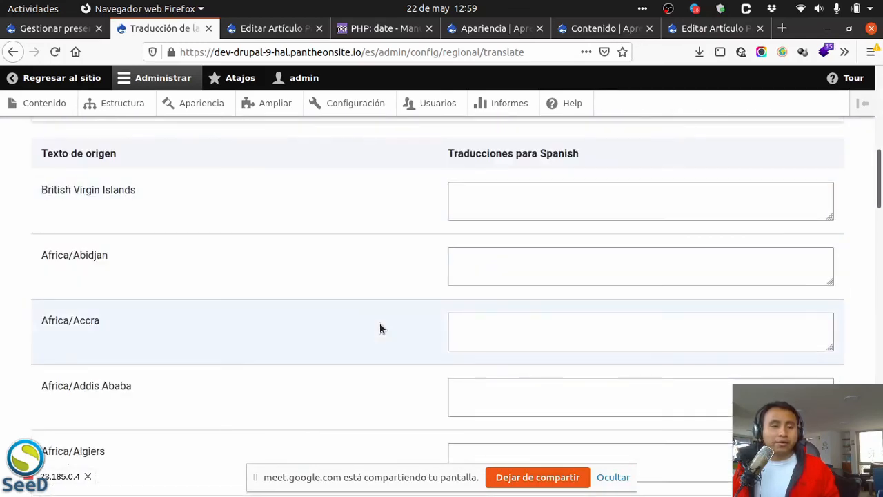
{"action": "left_click_drag", "start_coordinate": [137, 193], "coordinate": [41, 189]}
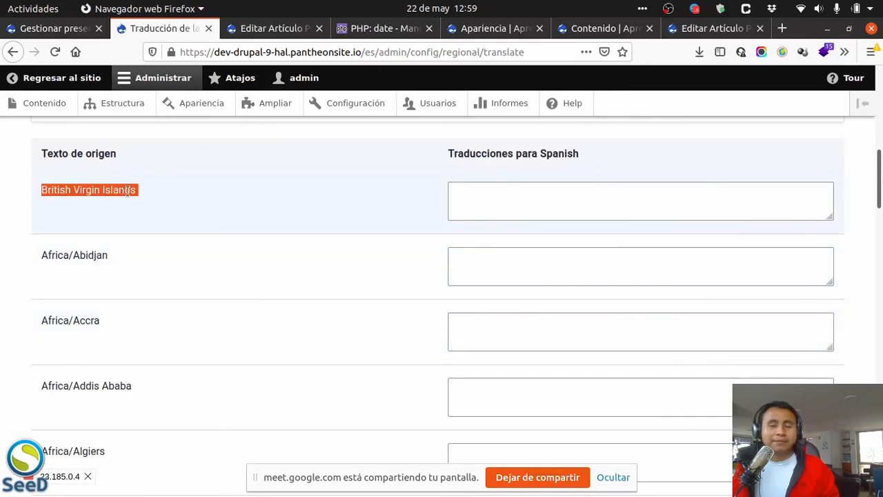
{"action": "left_click_drag", "start_coordinate": [134, 191], "coordinate": [32, 174]}
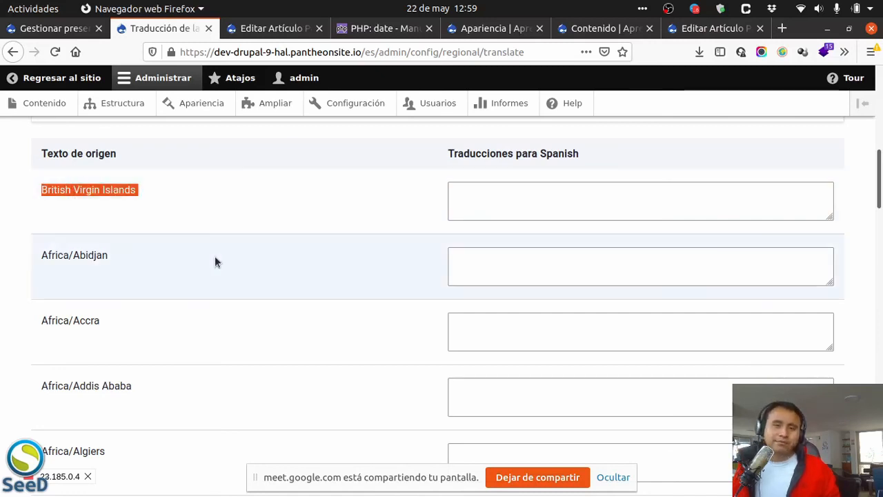
Page through the untranslated Spanish texts up to the last page of results.
{"action": "scroll", "coordinate": [214, 256], "scroll_direction": "down", "scroll_amount": 8}
{"action": "scroll", "coordinate": [212, 317], "scroll_direction": "down", "scroll_amount": 15}
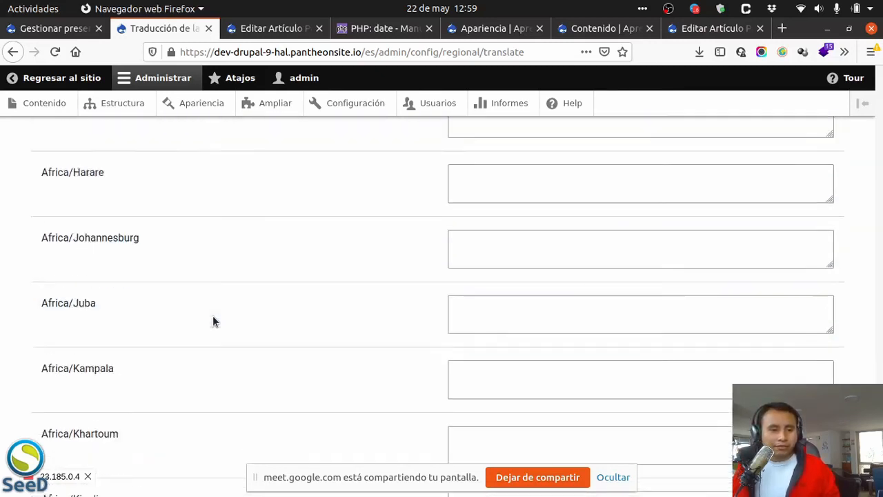
{"action": "left_click", "coordinate": [482, 361]}
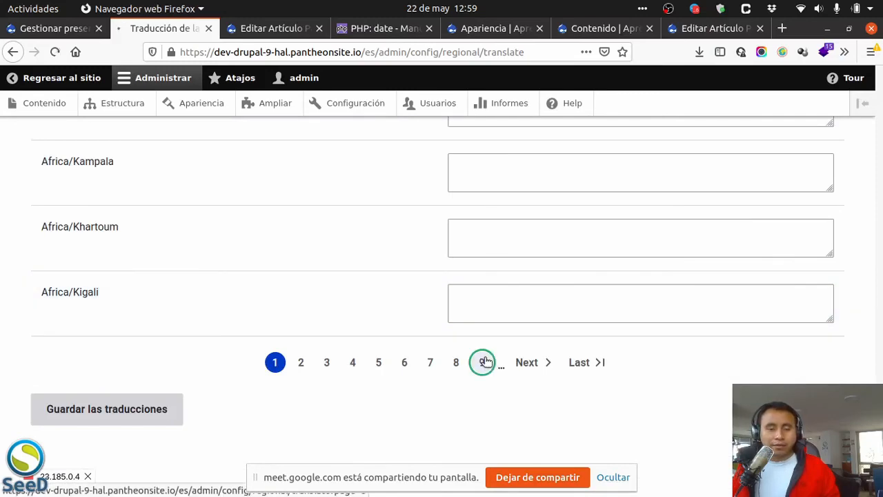
{"action": "scroll", "coordinate": [290, 358], "scroll_direction": "down", "scroll_amount": 10}
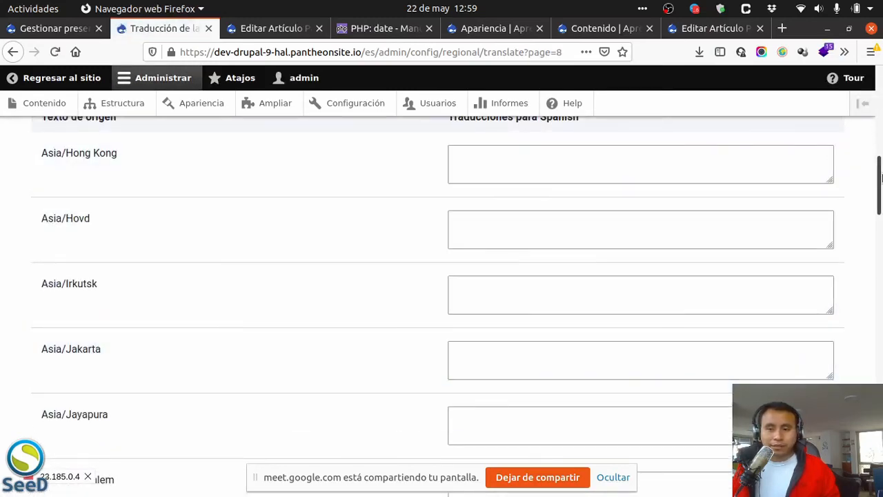
{"action": "left_click_drag", "start_coordinate": [878, 173], "coordinate": [877, 452]}
{"action": "left_click", "coordinate": [556, 363]}
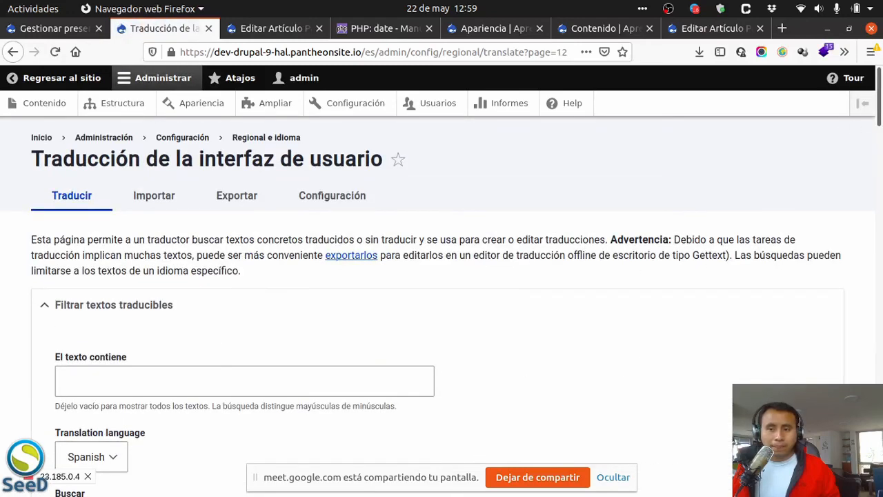
{"action": "left_click_drag", "start_coordinate": [880, 98], "coordinate": [877, 470]}
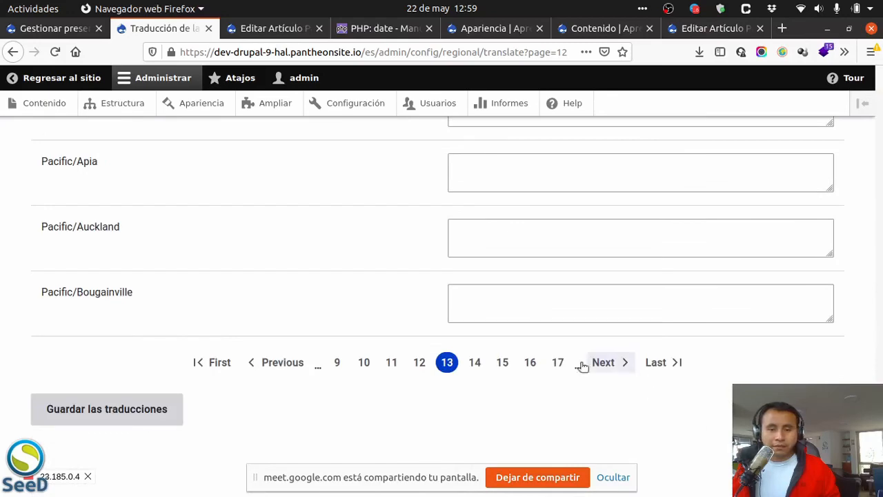
{"action": "left_click", "coordinate": [664, 362]}
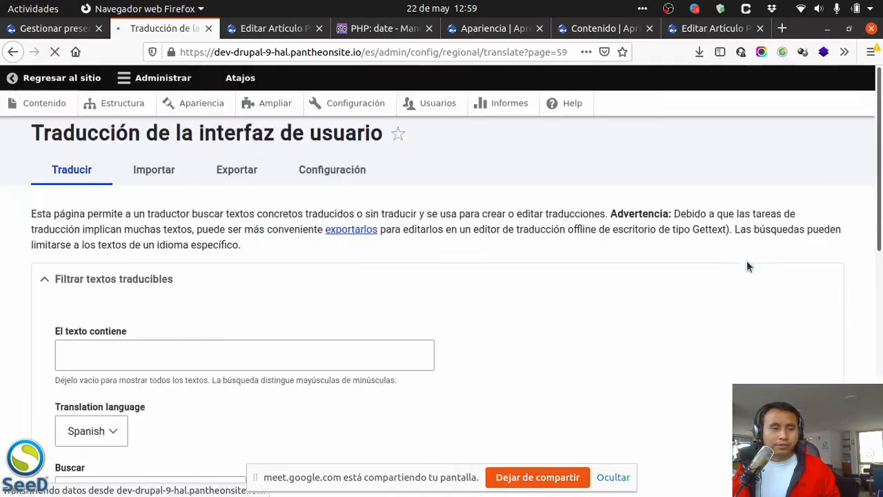
{"action": "scroll", "coordinate": [349, 295], "scroll_direction": "down", "scroll_amount": 5}
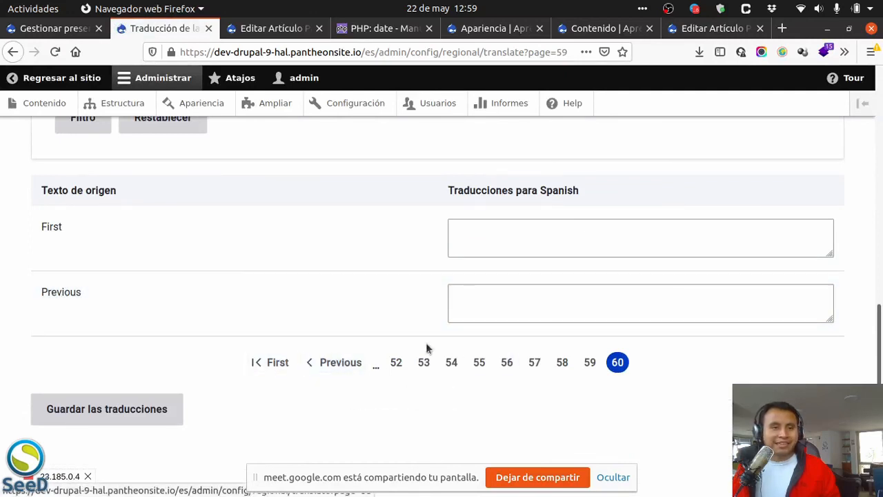
Enter "Anterior" as the Spanish translation of "Previous" and save the translations.
{"action": "left_click", "coordinate": [505, 299]}
{"action": "left_click_drag", "start_coordinate": [117, 299], "coordinate": [43, 293]}
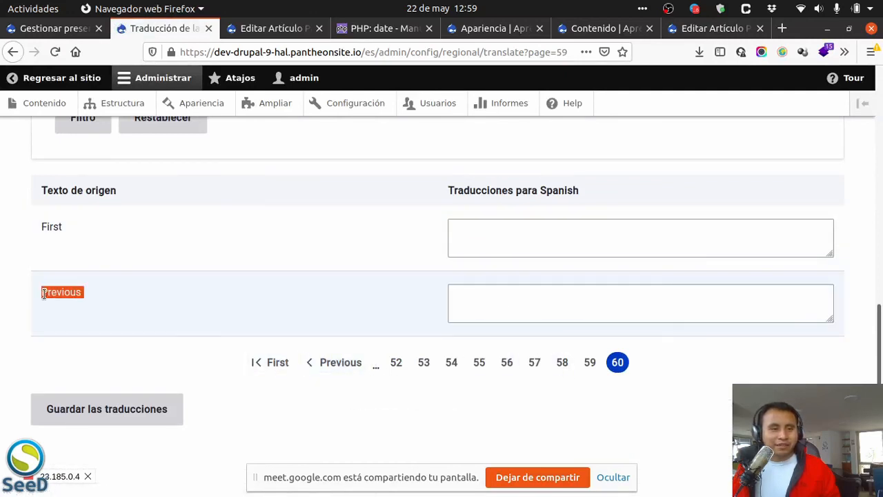
{"action": "right_click", "coordinate": [54, 292]}
{"action": "left_click", "coordinate": [108, 302]}
{"action": "left_click", "coordinate": [506, 304]}
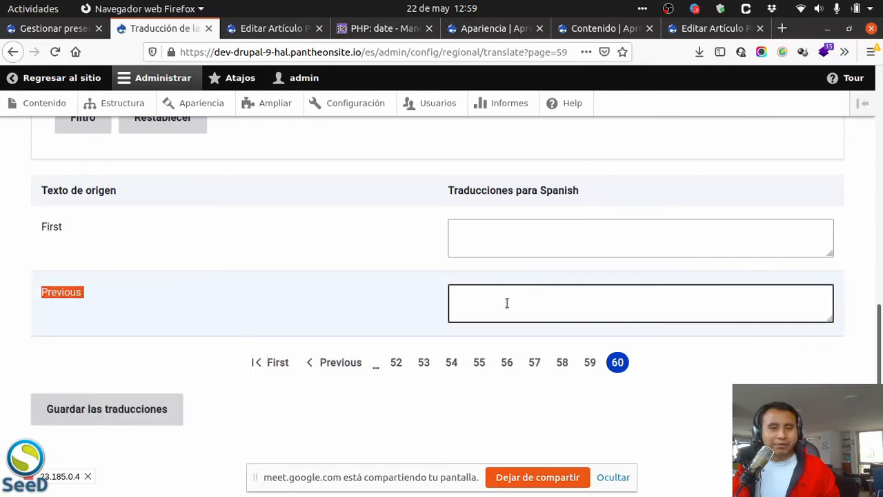
{"action": "key", "text": "ctrl+v"}
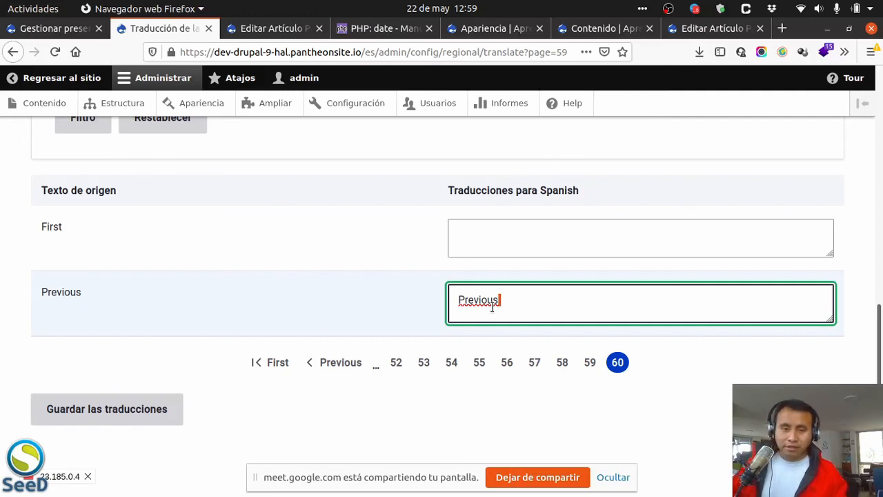
{"action": "key", "text": "ctrl+a"}
{"action": "type", "text": "A"}
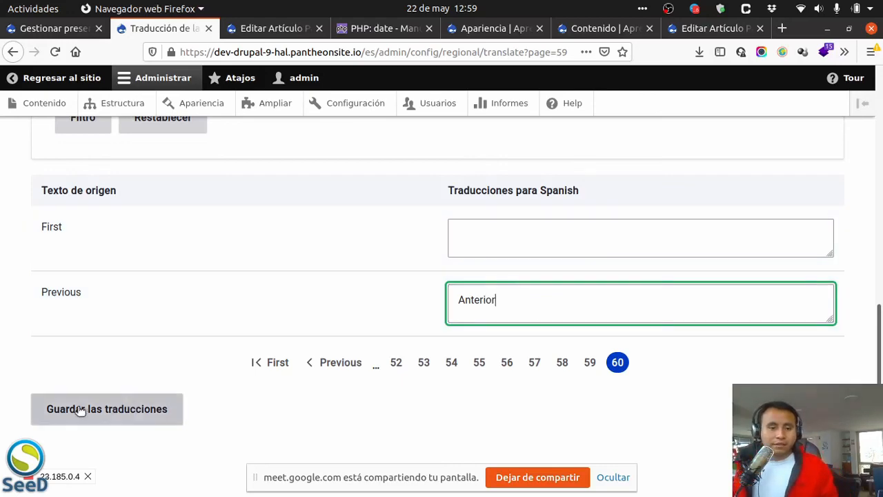
{"action": "left_click", "coordinate": [80, 411]}
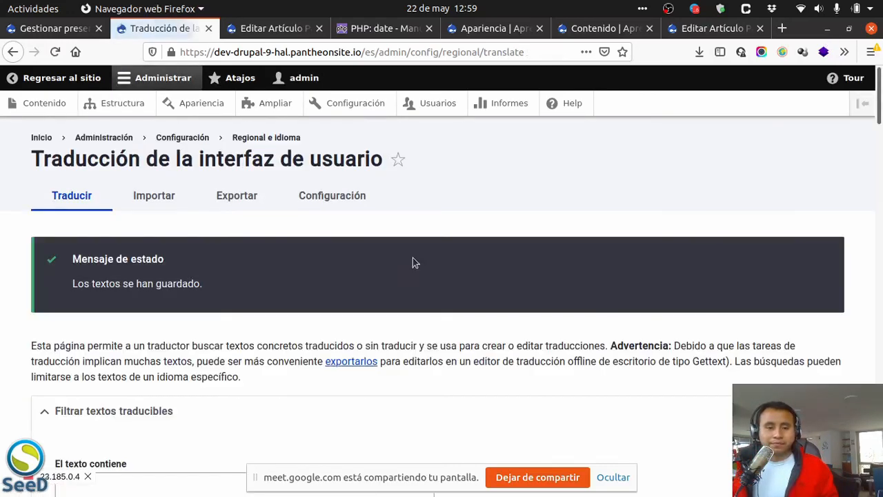
On the last page of untranslated texts, translate "First" into Spanish as "Primero" and save the translations.
{"action": "scroll", "coordinate": [413, 262], "scroll_direction": "down", "scroll_amount": 15}
{"action": "scroll", "coordinate": [422, 310], "scroll_direction": "down", "scroll_amount": 15}
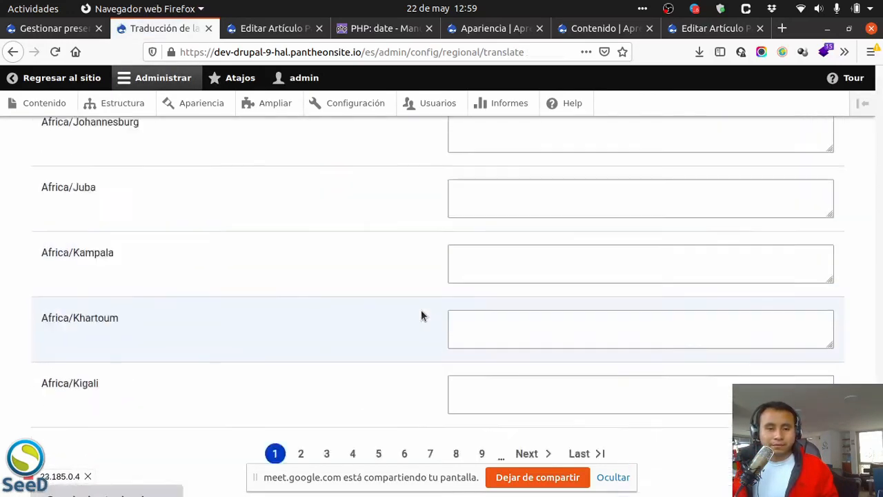
{"action": "left_click", "coordinate": [597, 362]}
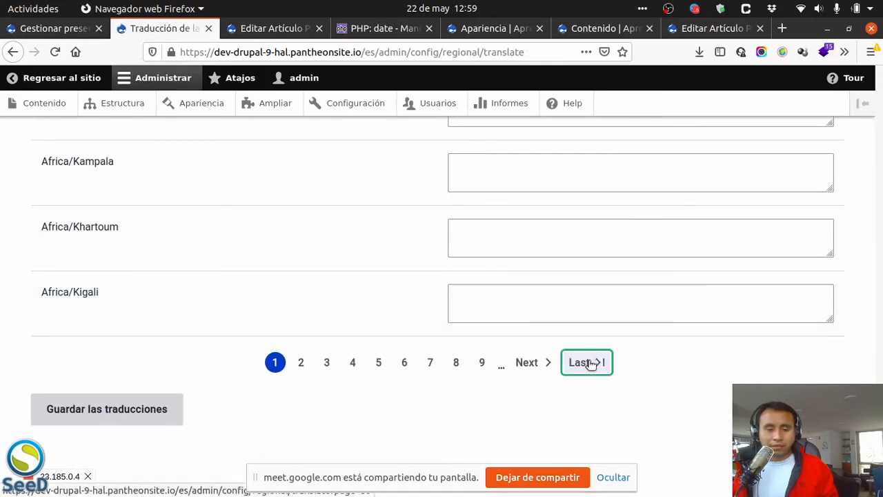
{"action": "scroll", "coordinate": [358, 303], "scroll_direction": "down", "scroll_amount": 5}
{"action": "scroll", "coordinate": [379, 331], "scroll_direction": "down", "scroll_amount": 2}
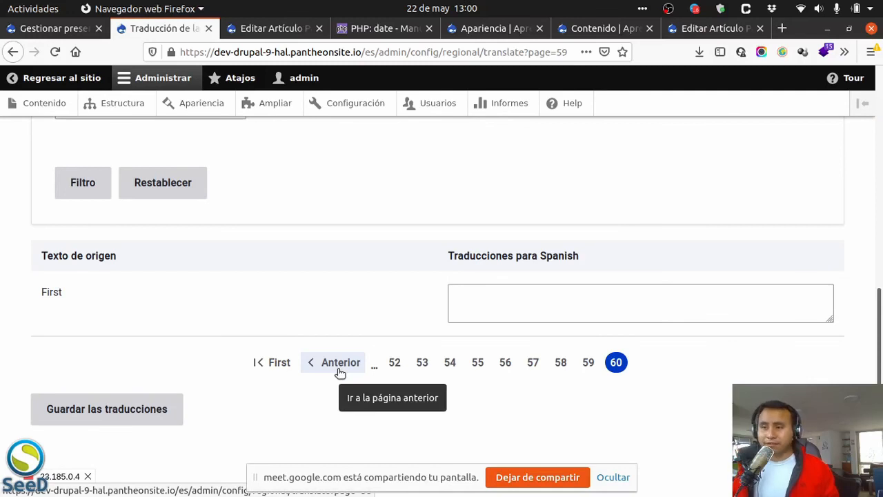
{"action": "left_click", "coordinate": [484, 308]}
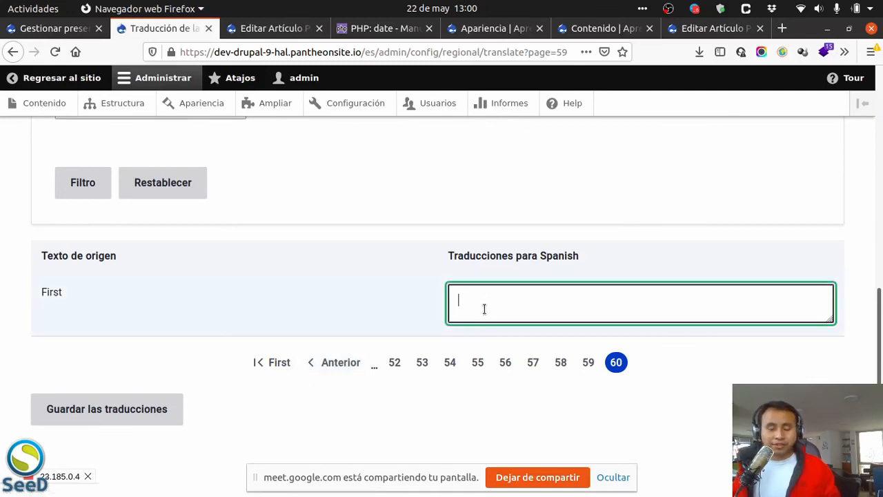
{"action": "type", "text": "Primer"}
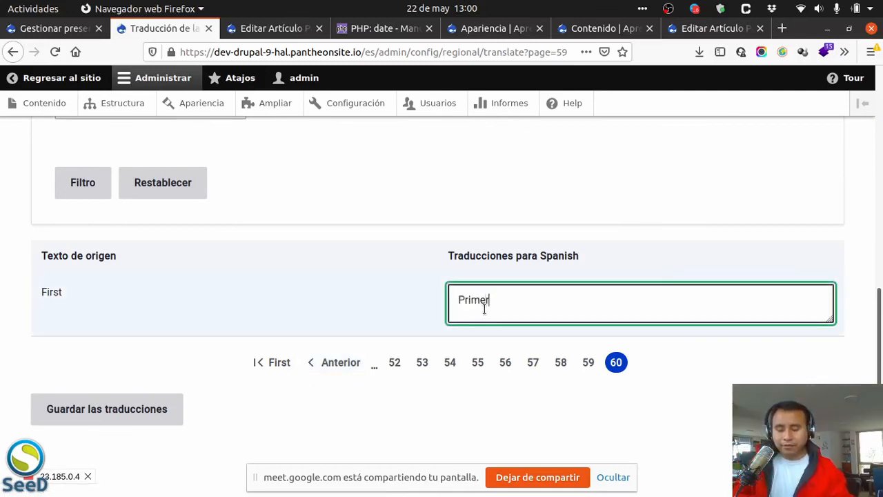
{"action": "type", "text": "o"}
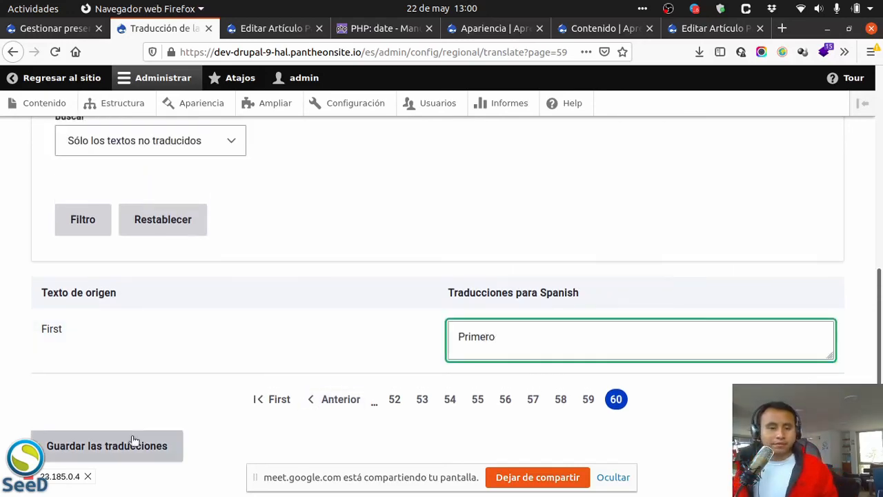
{"action": "left_click", "coordinate": [134, 436]}
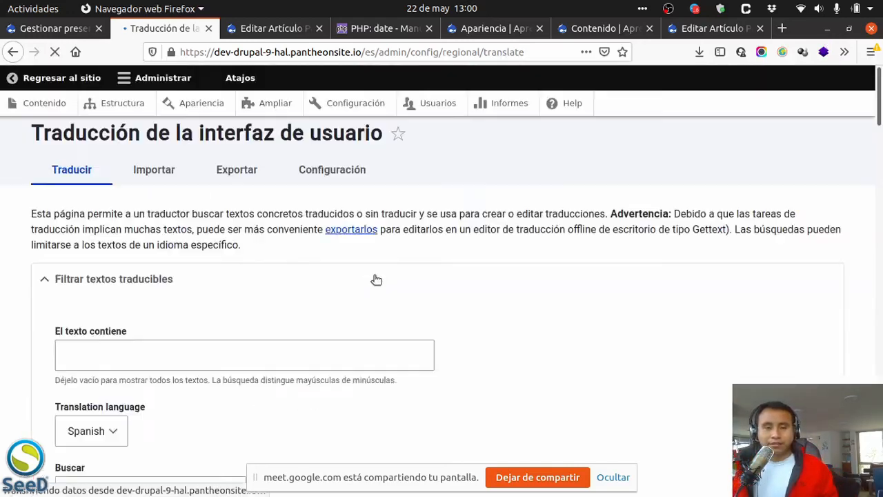
{"action": "scroll", "coordinate": [396, 331], "scroll_direction": "down", "scroll_amount": 20}
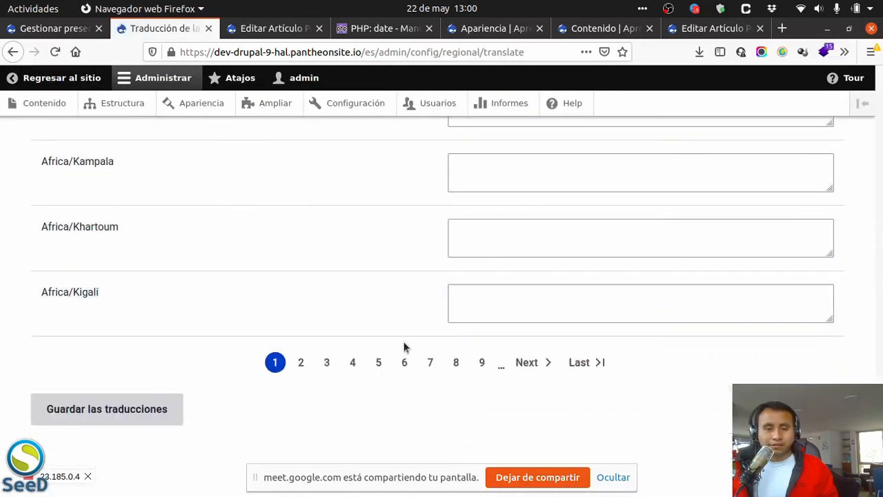
{"action": "left_click", "coordinate": [576, 362]}
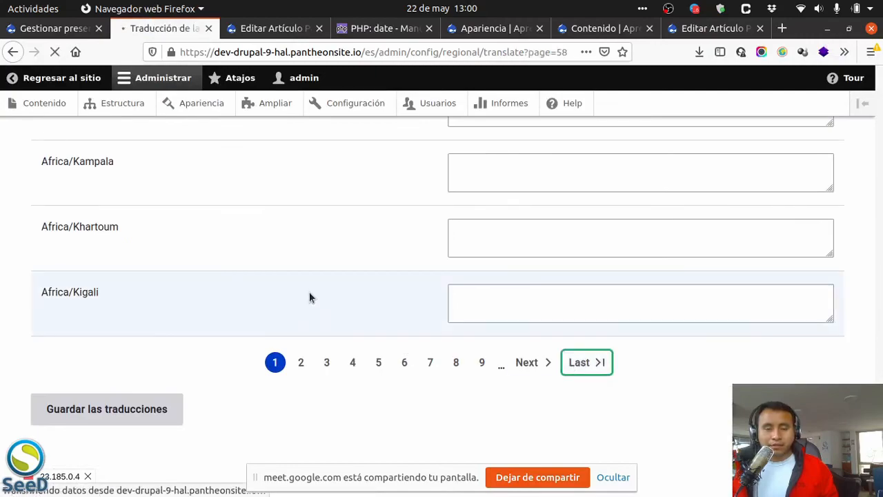
{"action": "scroll", "coordinate": [331, 320], "scroll_direction": "down", "scroll_amount": 20}
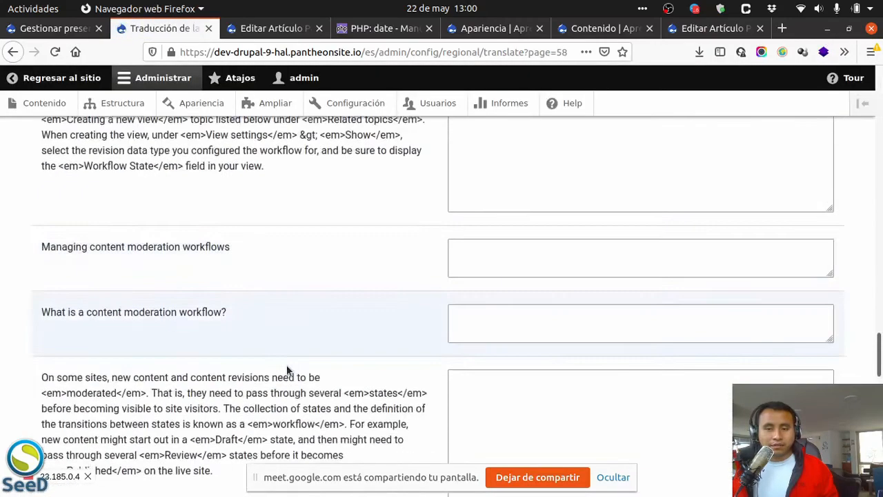
{"action": "scroll", "coordinate": [287, 370], "scroll_direction": "down", "scroll_amount": 10}
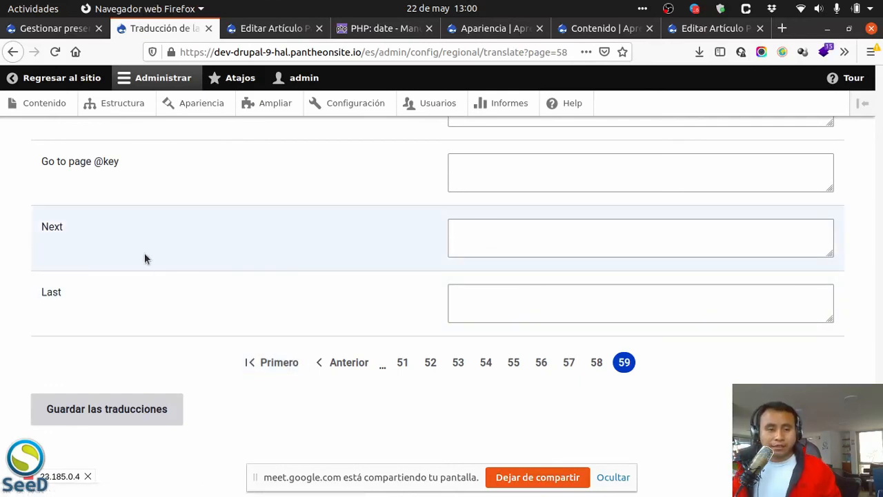
{"action": "scroll", "coordinate": [110, 262], "scroll_direction": "up", "scroll_amount": 2}
{"action": "left_click_drag", "start_coordinate": [64, 300], "coordinate": [40, 300]}
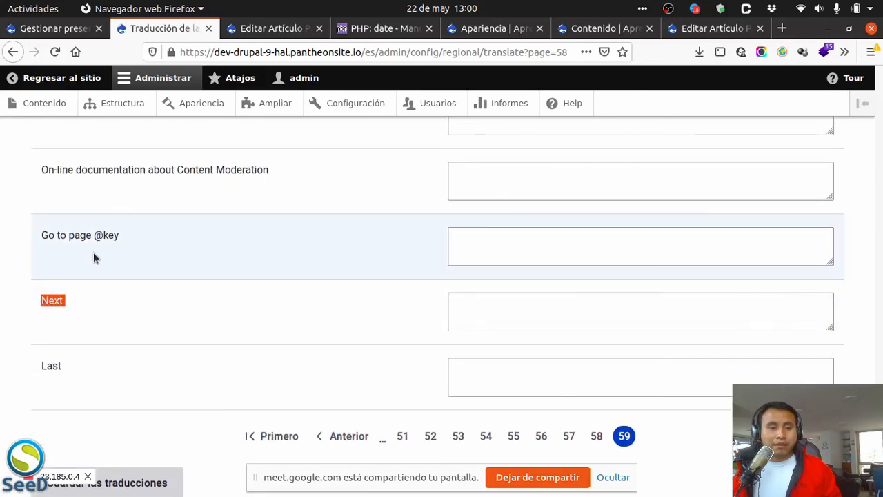
{"action": "left_click_drag", "start_coordinate": [123, 238], "coordinate": [39, 235]}
{"action": "key", "text": "ctrl+c"}
{"action": "right_click", "coordinate": [62, 239]}
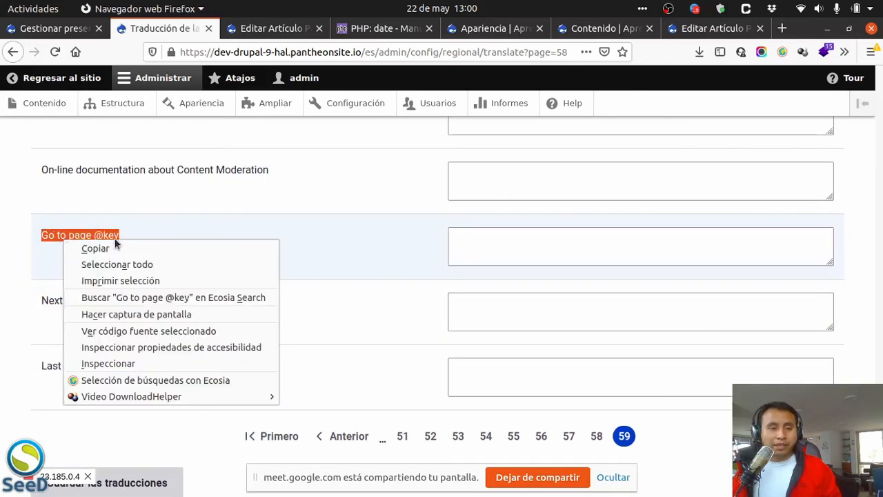
{"action": "left_click", "coordinate": [503, 282]}
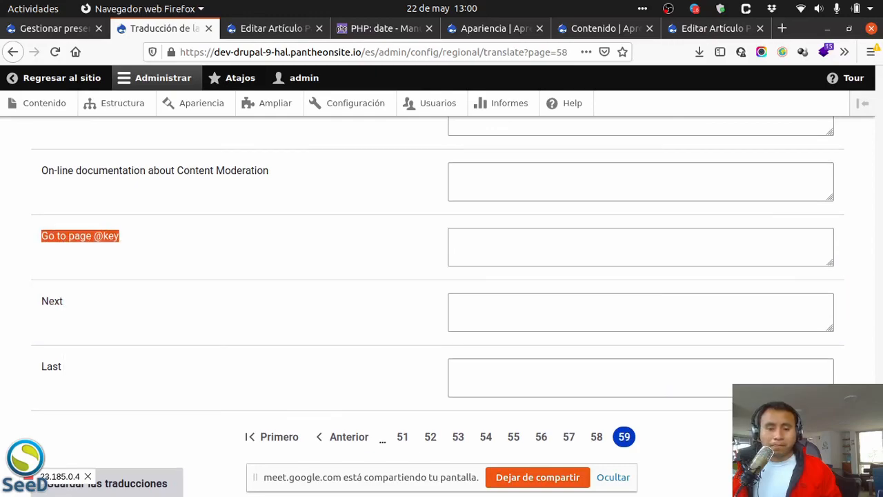
{"action": "key", "text": "Home"}
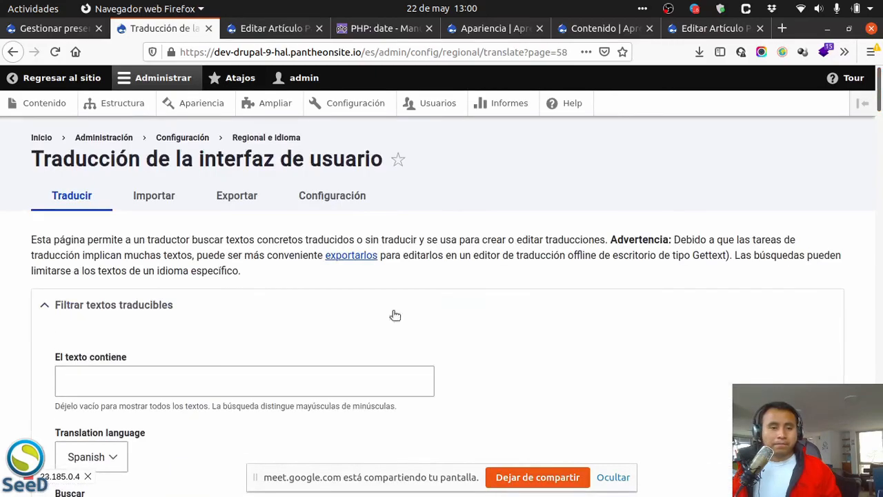
{"action": "left_click", "coordinate": [197, 371]}
{"action": "key", "text": "ctrl+v"}
{"action": "scroll", "coordinate": [185, 324], "scroll_direction": "down", "scroll_amount": 5}
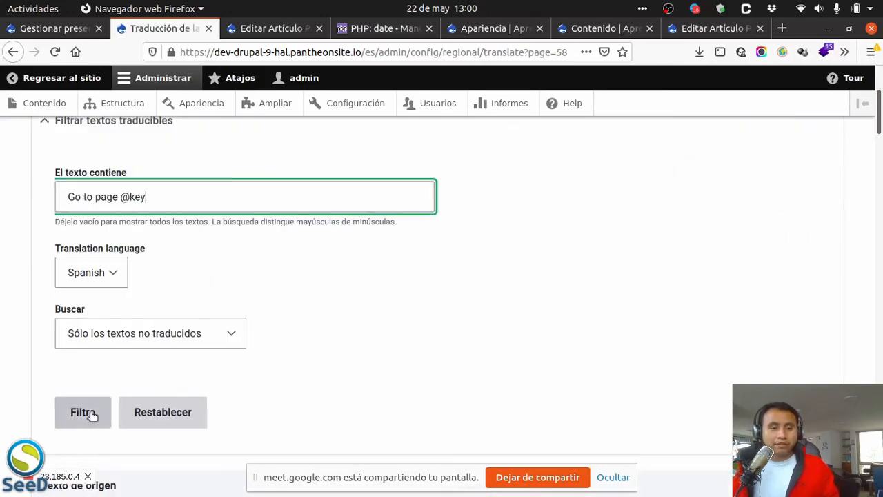
{"action": "left_click", "coordinate": [86, 413]}
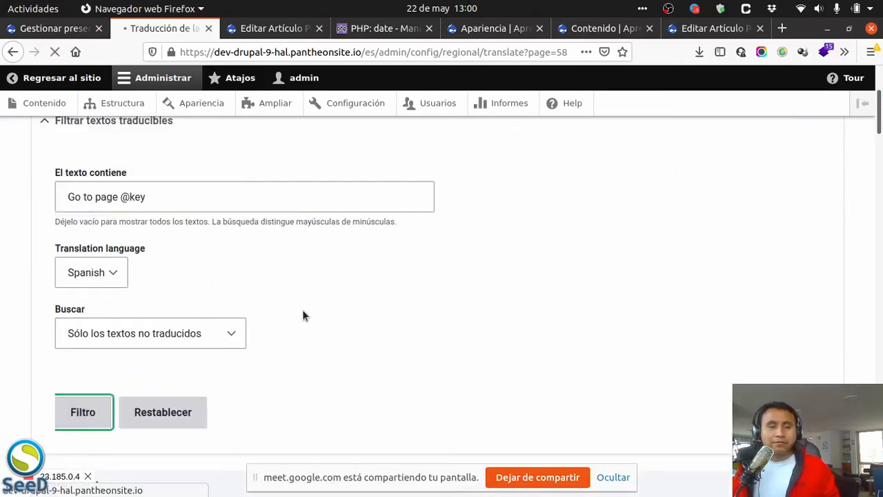
{"action": "scroll", "coordinate": [295, 355], "scroll_direction": "down", "scroll_amount": 5}
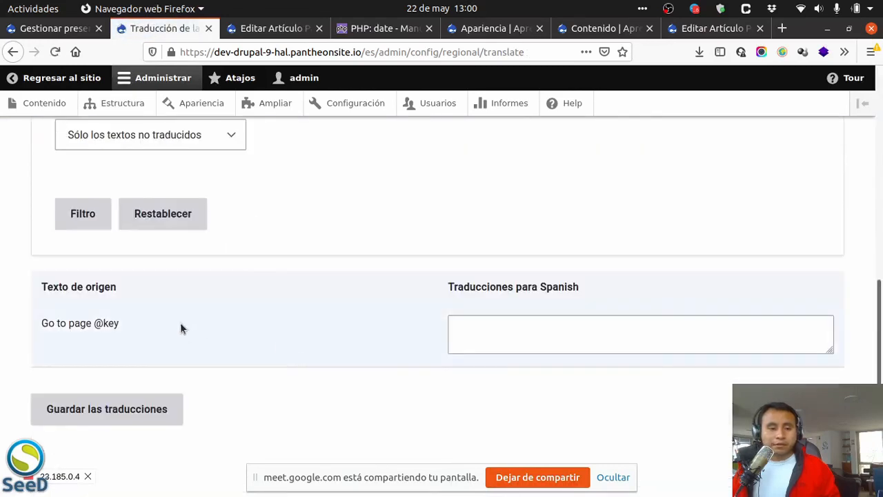
{"action": "left_click", "coordinate": [458, 332]}
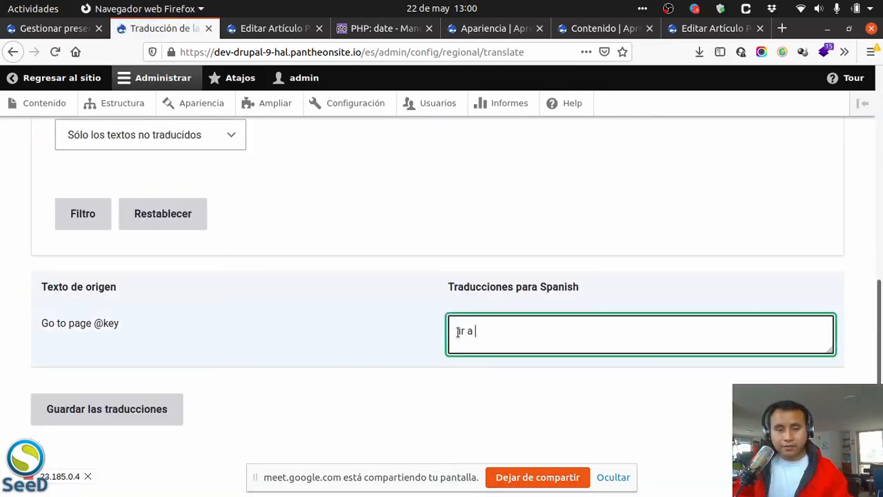
{"action": "type", "text": "Ir a la página"}
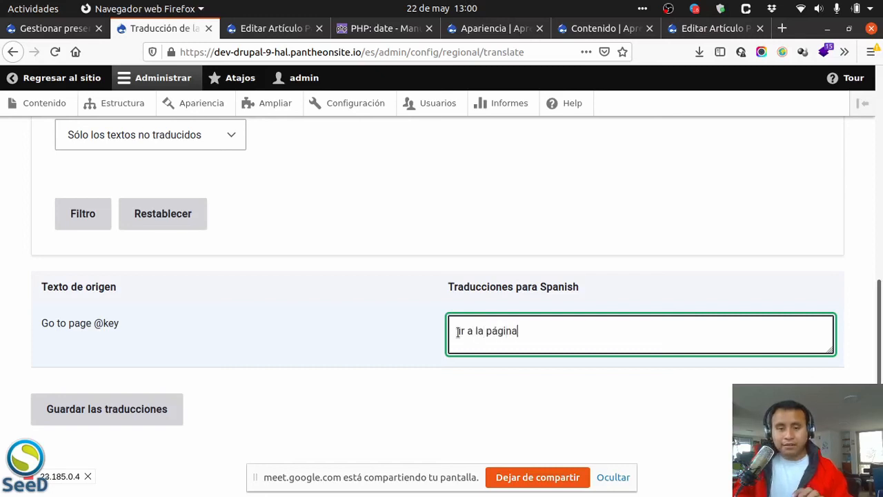
{"action": "type", "text": " @key"}
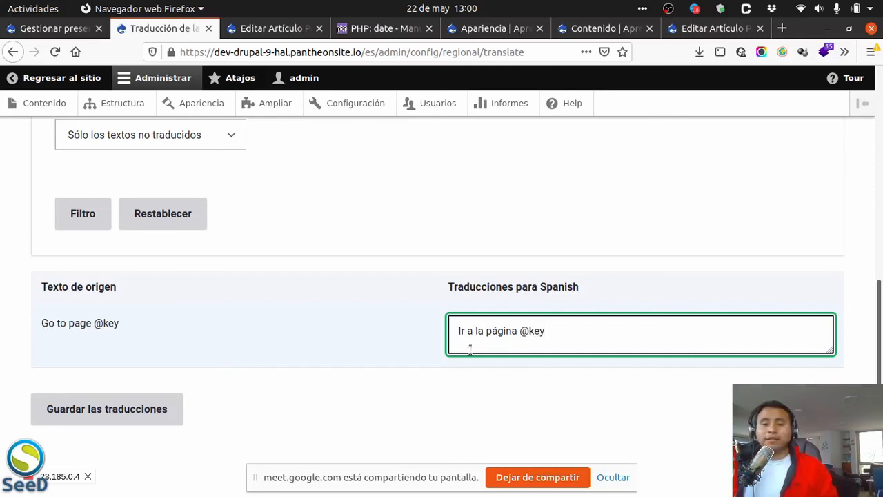
{"action": "double_click", "coordinate": [523, 331]}
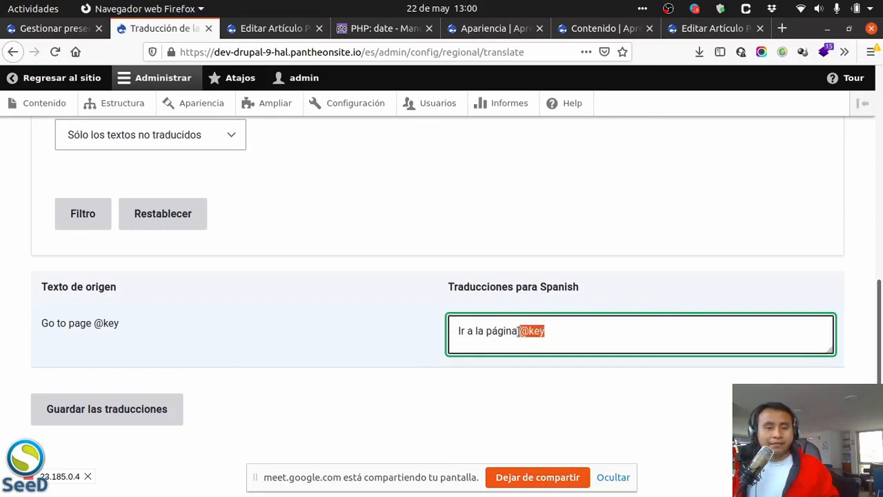
{"action": "left_click", "coordinate": [168, 410]}
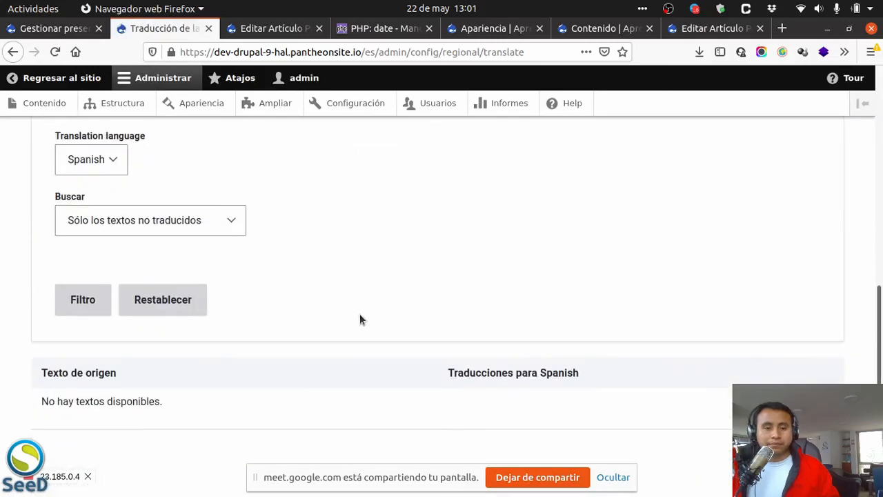
Open the interface translation import page and review its Gettext Portable Object (.po) file, language and overwrite options.
{"action": "scroll", "coordinate": [225, 372], "scroll_direction": "up", "scroll_amount": 3}
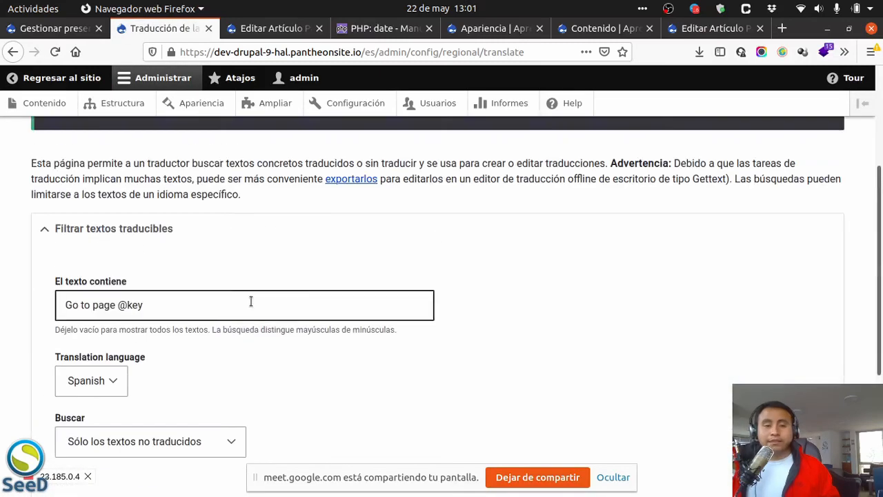
{"action": "scroll", "coordinate": [245, 313], "scroll_direction": "up", "scroll_amount": 3}
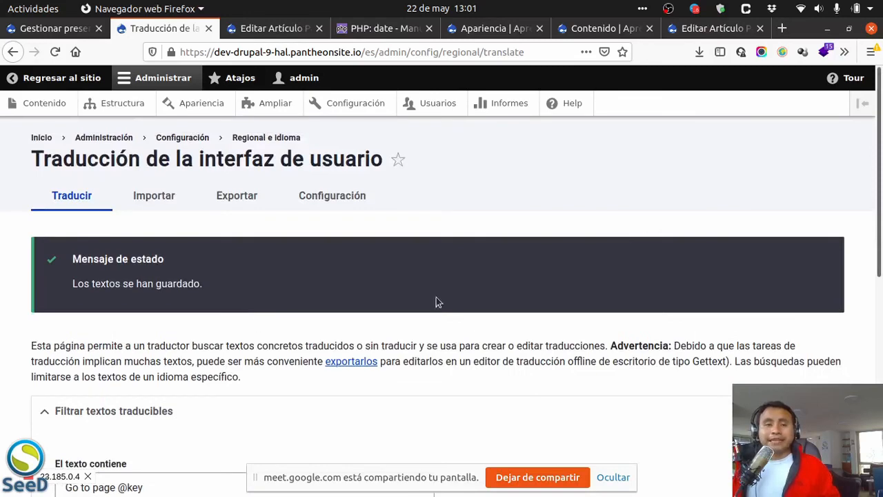
{"action": "scroll", "coordinate": [307, 328], "scroll_direction": "down", "scroll_amount": 5}
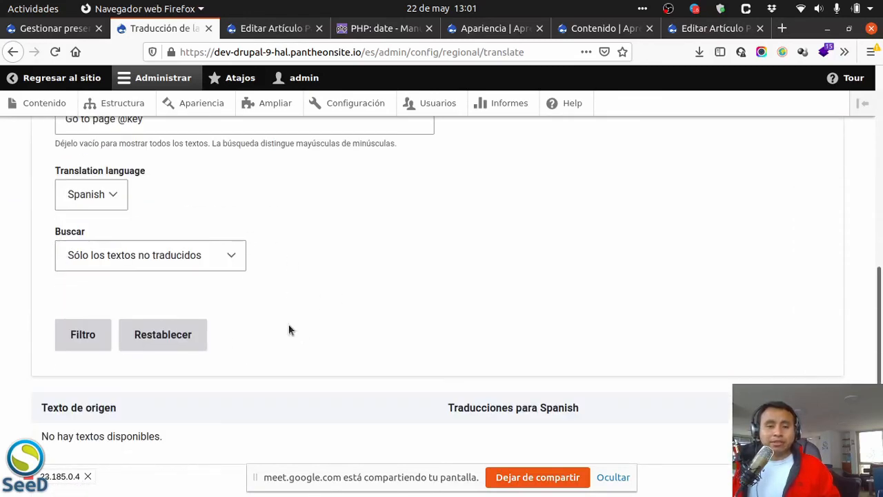
{"action": "scroll", "coordinate": [287, 345], "scroll_direction": "up", "scroll_amount": 5}
{"action": "left_click", "coordinate": [169, 198]}
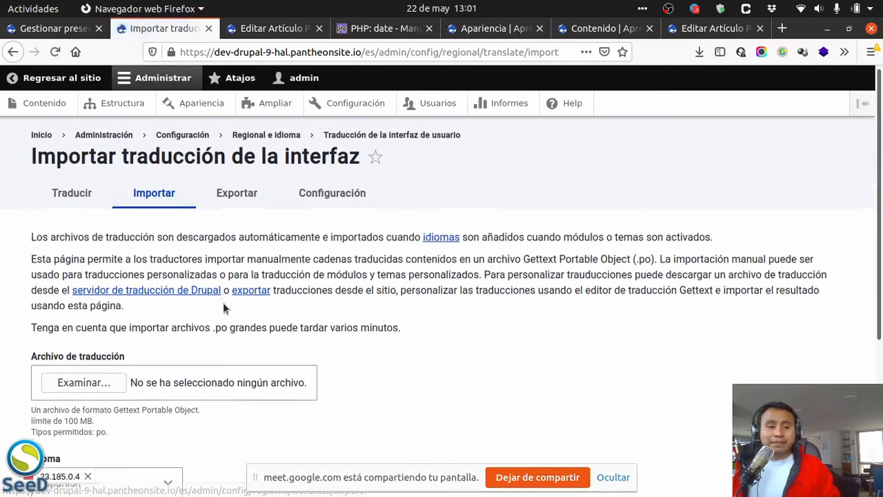
{"action": "scroll", "coordinate": [223, 302], "scroll_direction": "down", "scroll_amount": 2}
{"action": "scroll", "coordinate": [223, 302], "scroll_direction": "up", "scroll_amount": 1}
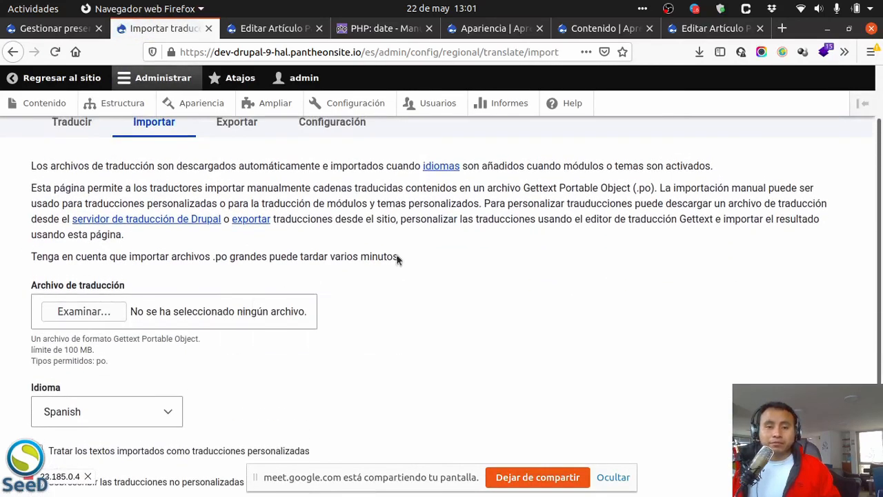
{"action": "left_click_drag", "start_coordinate": [653, 187], "coordinate": [526, 185]}
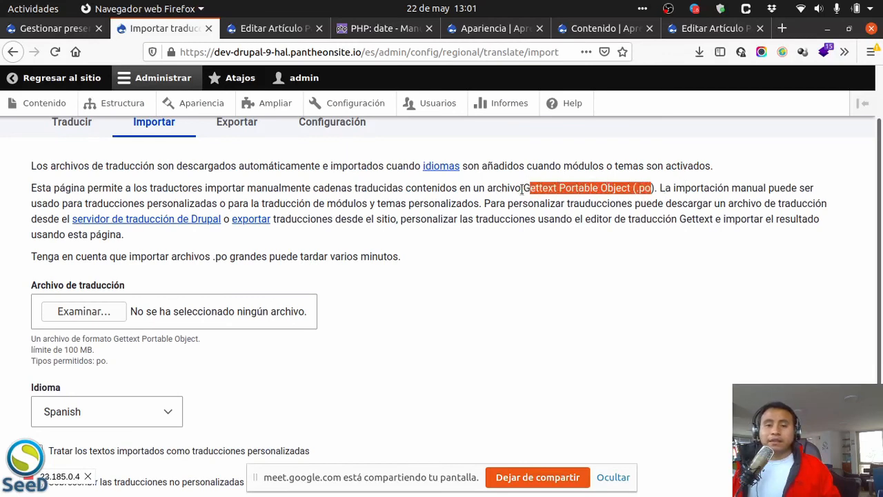
{"action": "left_click_drag", "start_coordinate": [522, 188], "coordinate": [657, 189]}
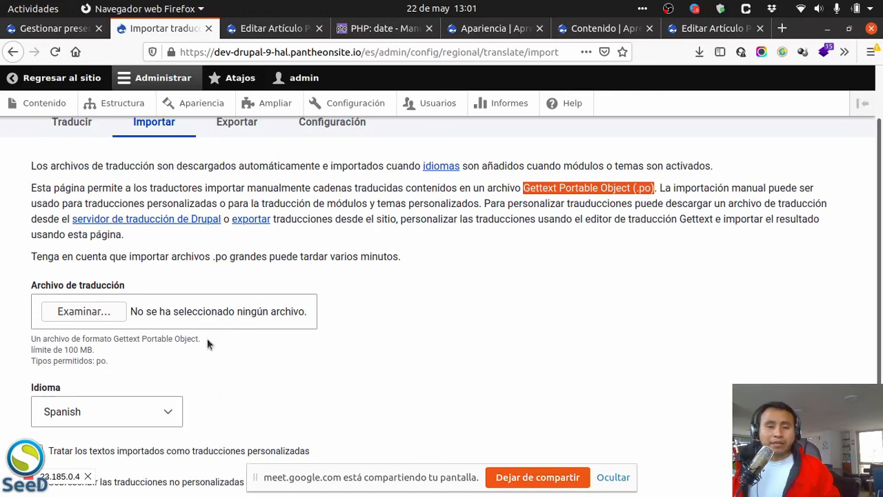
{"action": "scroll", "coordinate": [207, 344], "scroll_direction": "down", "scroll_amount": 3}
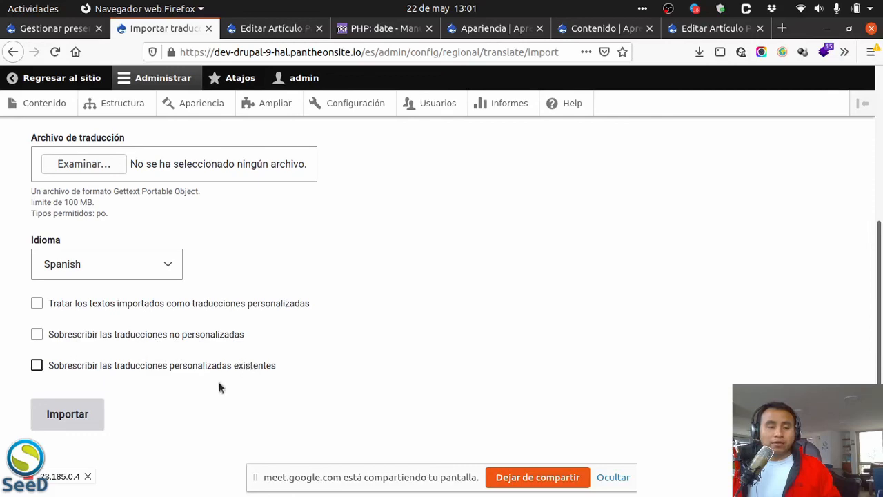
Open the interface translation export page and inspect which translations the export options include, collapsing those options again.
{"action": "scroll", "coordinate": [312, 322], "scroll_direction": "up", "scroll_amount": 5}
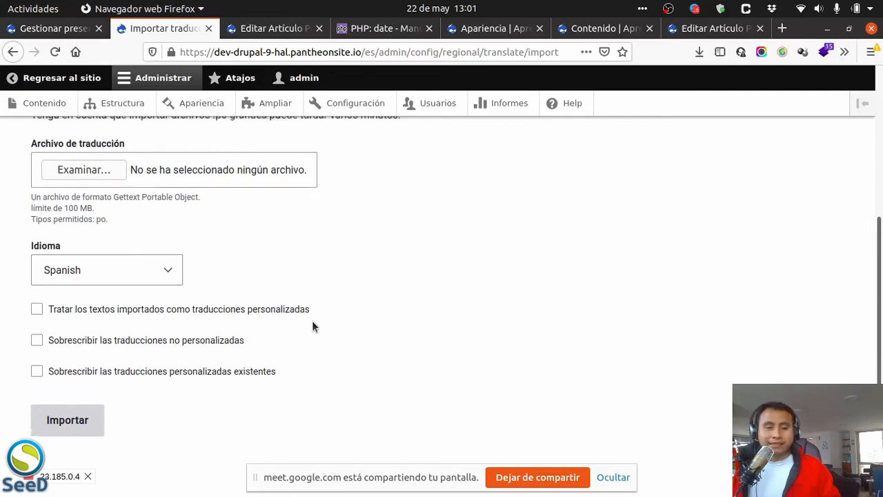
{"action": "left_click", "coordinate": [233, 197]}
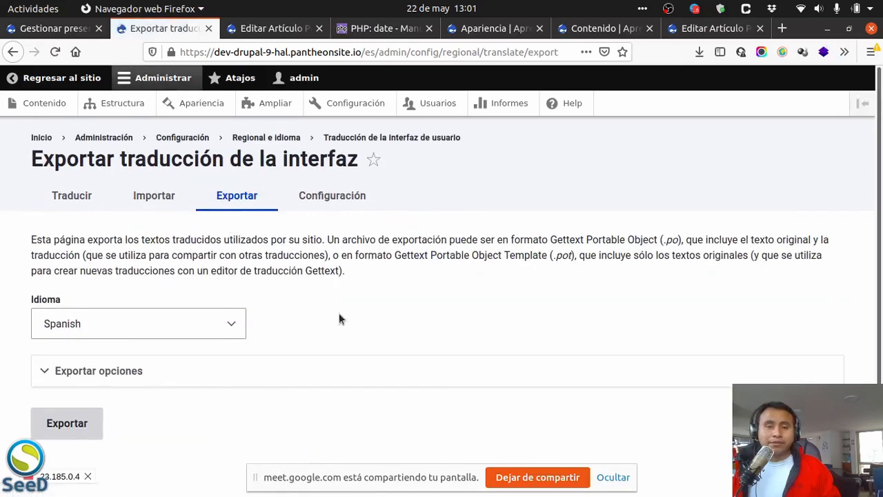
{"action": "scroll", "coordinate": [207, 331], "scroll_direction": "down", "scroll_amount": 1}
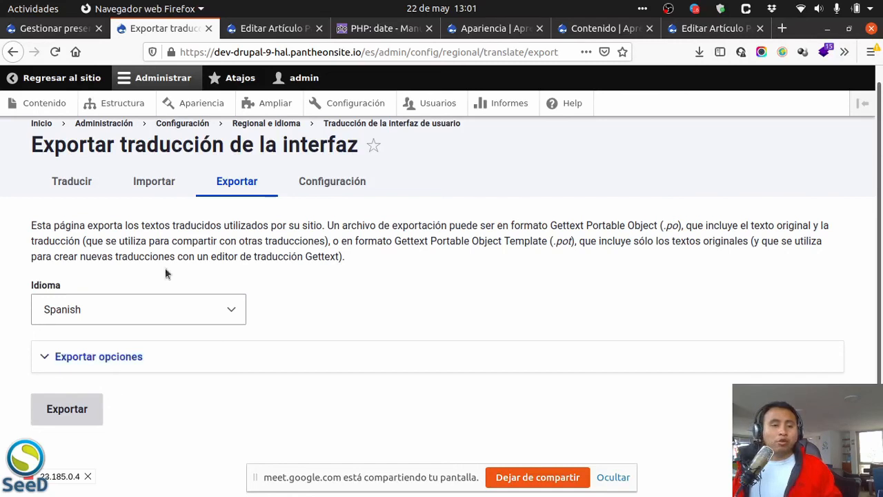
{"action": "left_click", "coordinate": [138, 357]}
{"action": "scroll", "coordinate": [117, 276], "scroll_direction": "down", "scroll_amount": 3}
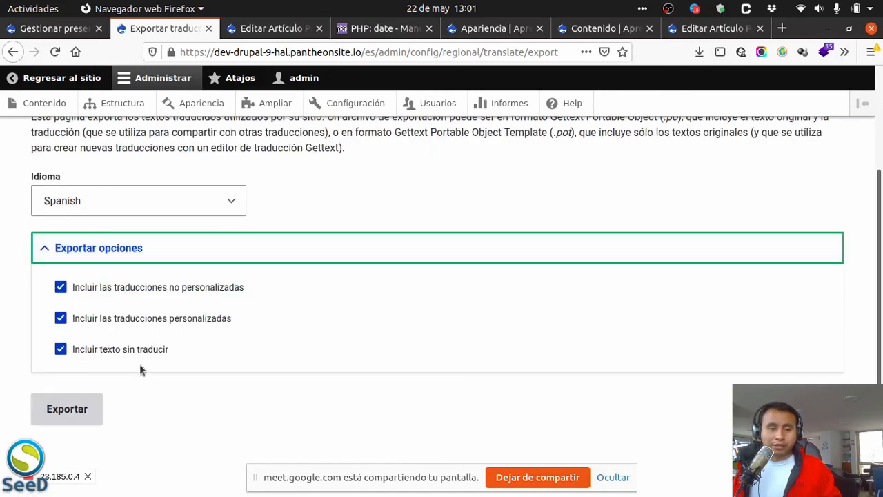
{"action": "scroll", "coordinate": [207, 338], "scroll_direction": "up", "scroll_amount": 1}
{"action": "scroll", "coordinate": [221, 345], "scroll_direction": "up", "scroll_amount": 3}
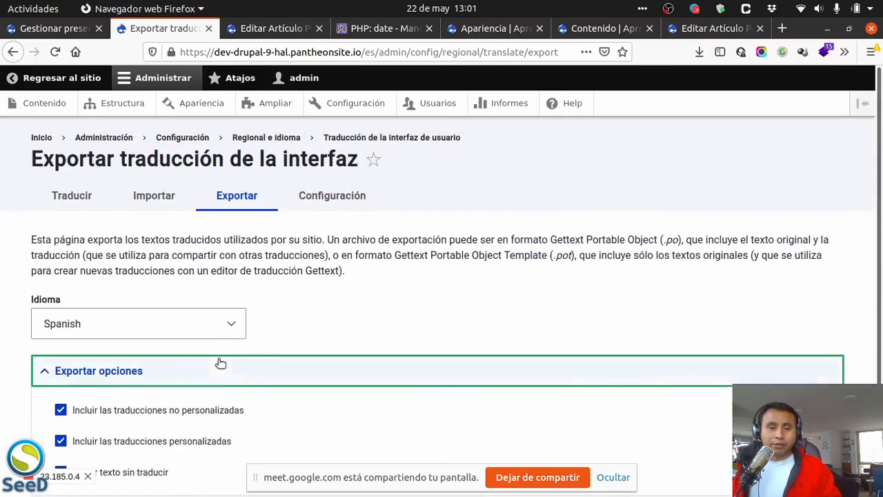
{"action": "left_click", "coordinate": [129, 373]}
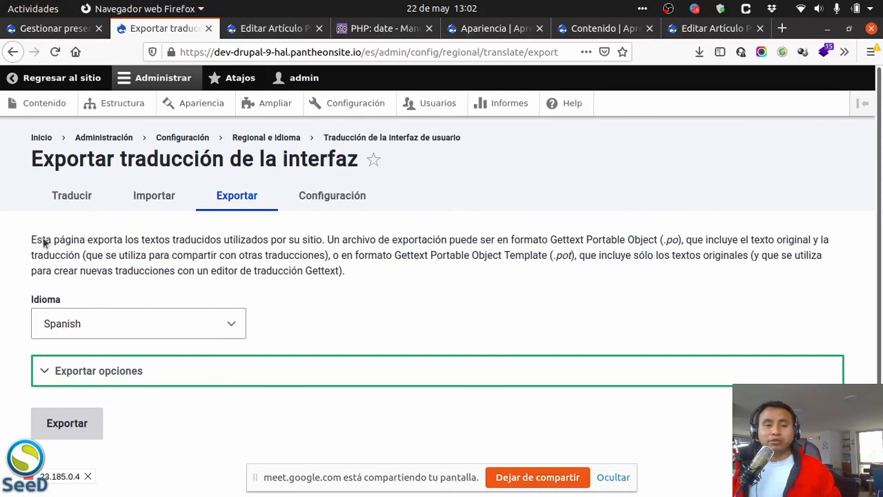
Open the interface translation settings and review how often updates to the translations are checked.
{"action": "left_click", "coordinate": [311, 199]}
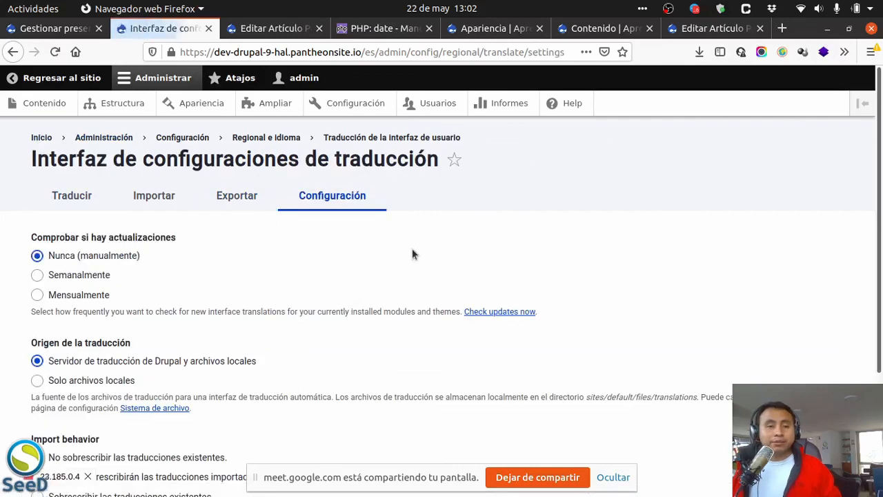
{"action": "scroll", "coordinate": [361, 187], "scroll_direction": "down", "scroll_amount": 3}
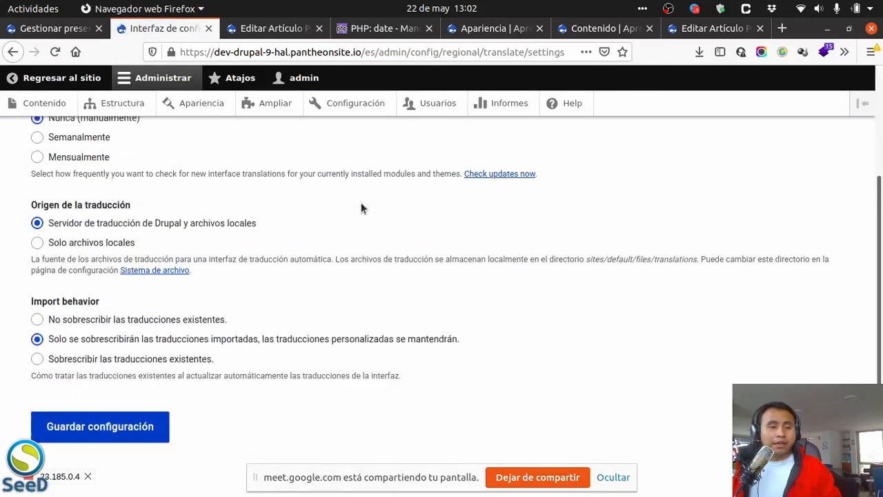
{"action": "scroll", "coordinate": [361, 205], "scroll_direction": "up", "scroll_amount": 2}
{"action": "scroll", "coordinate": [358, 216], "scroll_direction": "up", "scroll_amount": 1}
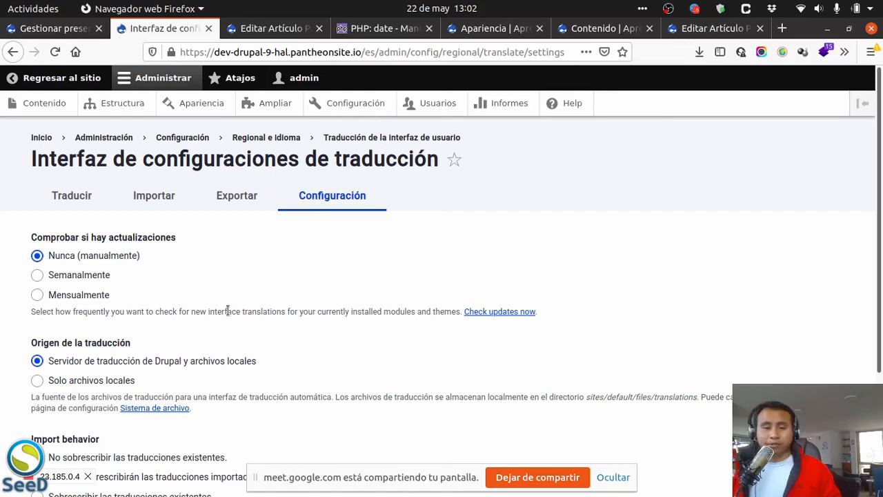
{"action": "scroll", "coordinate": [228, 311], "scroll_direction": "down", "scroll_amount": 3}
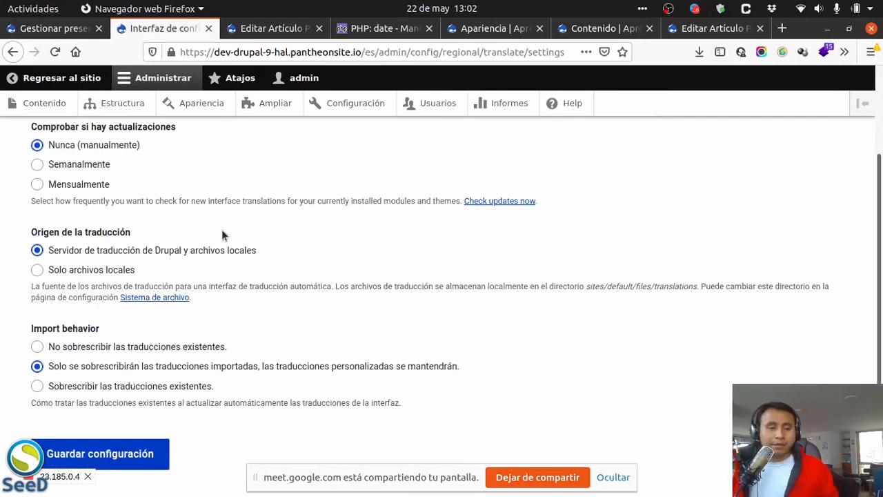
{"action": "scroll", "coordinate": [222, 235], "scroll_direction": "up", "scroll_amount": 2}
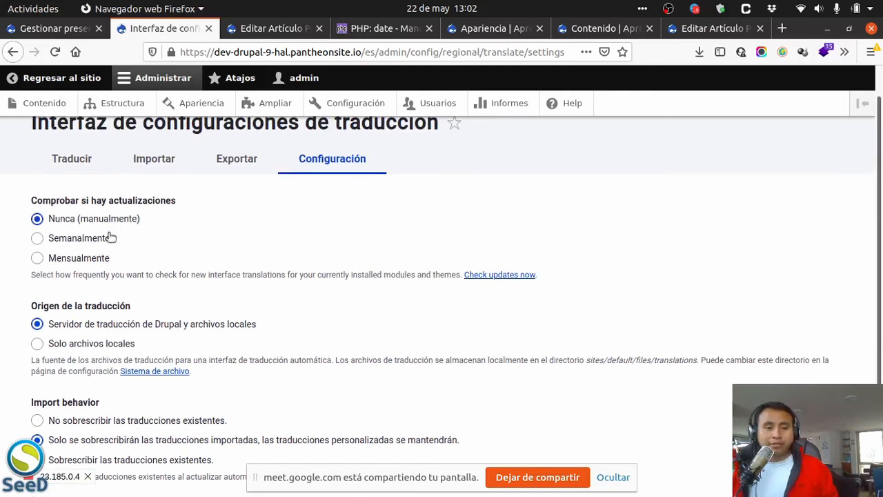
{"action": "scroll", "coordinate": [250, 268], "scroll_direction": "down", "scroll_amount": 2}
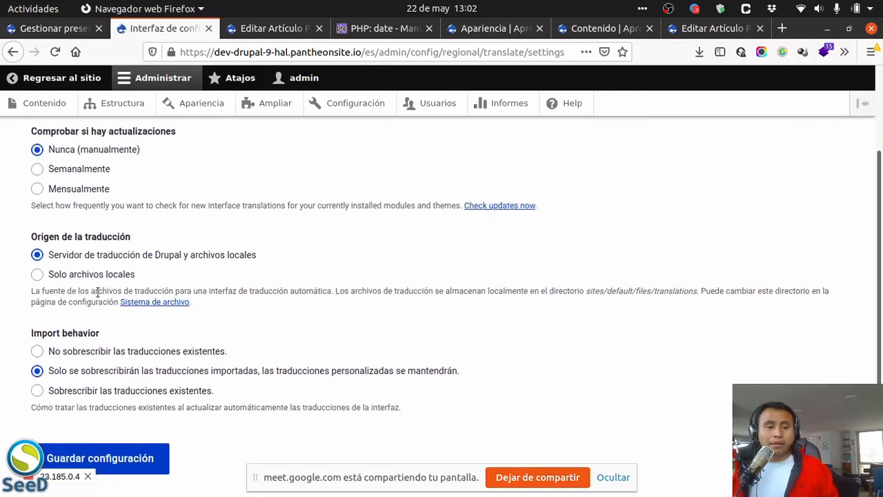
Examine the translation source choices and the import behavior options for overwriting existing translations.
{"action": "left_click_drag", "start_coordinate": [58, 253], "coordinate": [191, 258]}
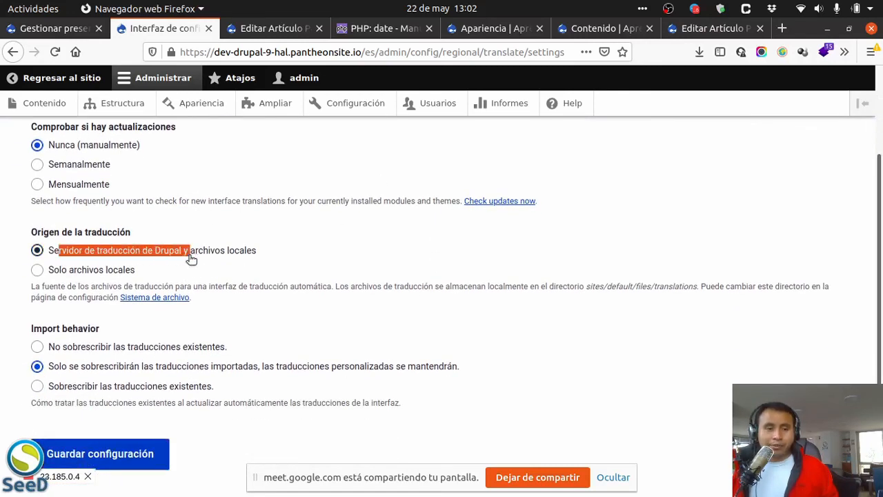
{"action": "left_click_drag", "start_coordinate": [137, 271], "coordinate": [33, 274]}
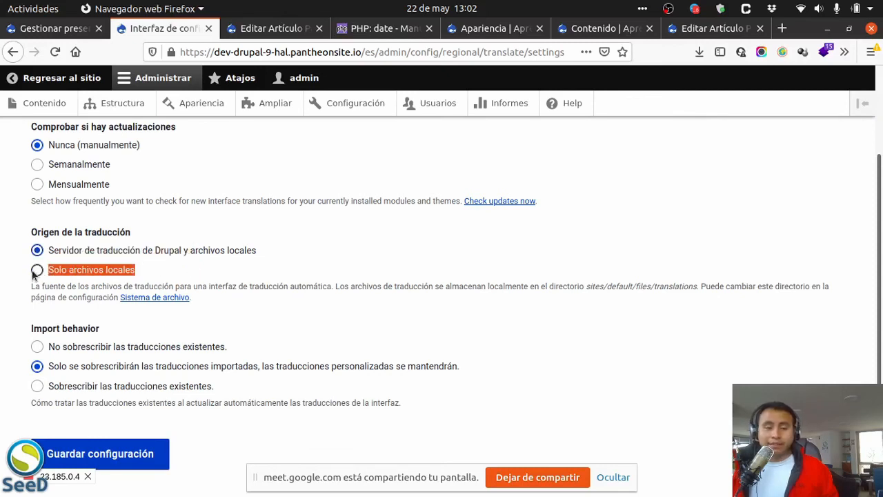
{"action": "scroll", "coordinate": [109, 327], "scroll_direction": "down", "scroll_amount": 1}
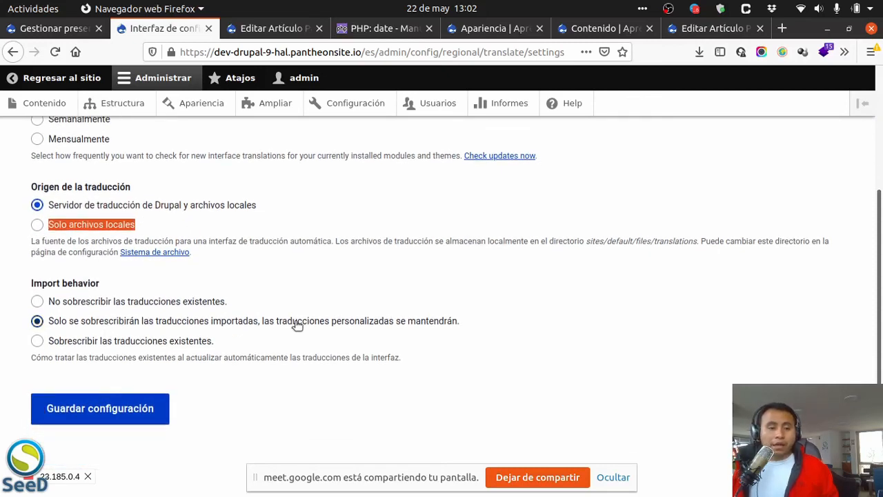
{"action": "left_click_drag", "start_coordinate": [247, 344], "coordinate": [49, 298]}
{"action": "left_click", "coordinate": [174, 277]}
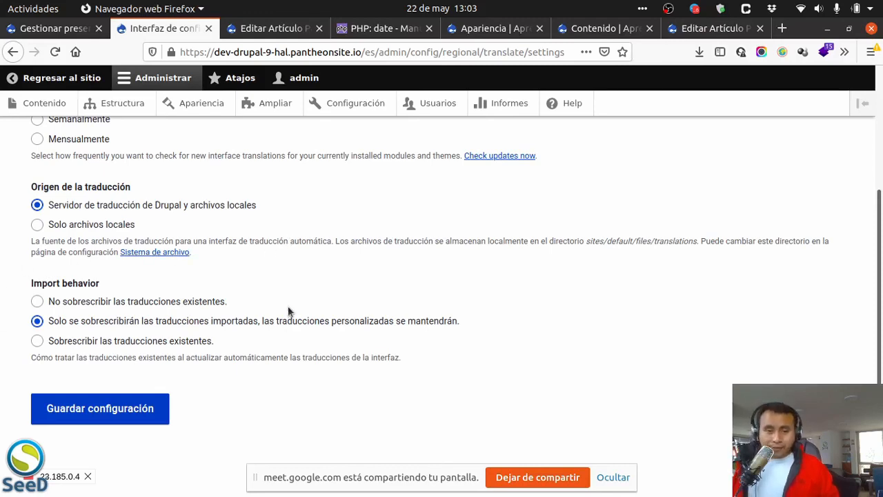
Return to the site's main configuration overview and look through its sections down to the regional and language settings.
{"action": "scroll", "coordinate": [289, 311], "scroll_direction": "up", "scroll_amount": 5}
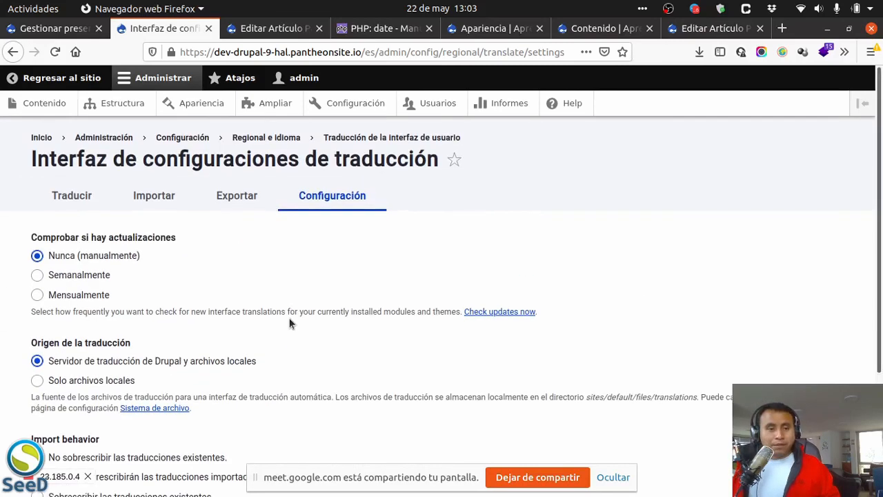
{"action": "left_click", "coordinate": [356, 107]}
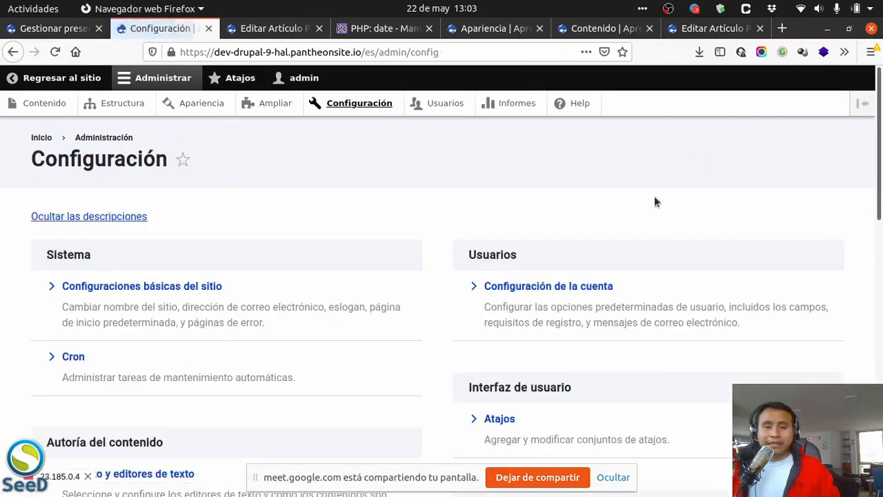
{"action": "scroll", "coordinate": [591, 283], "scroll_direction": "down", "scroll_amount": 10}
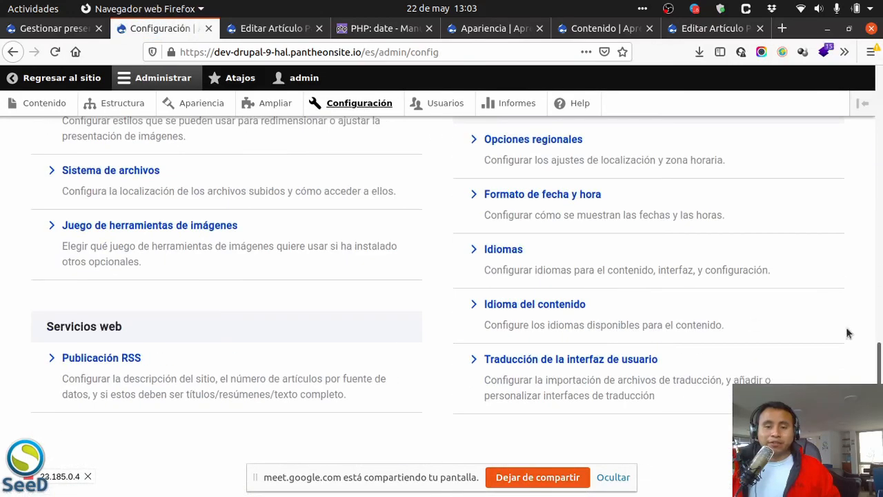
{"action": "scroll", "coordinate": [591, 281], "scroll_direction": "up", "scroll_amount": 5}
{"action": "left_click_drag", "start_coordinate": [878, 331], "coordinate": [879, 135]}
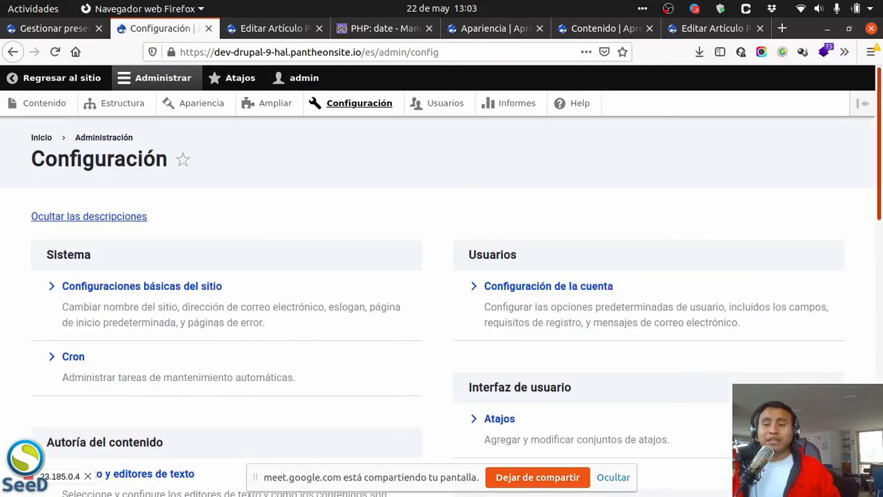
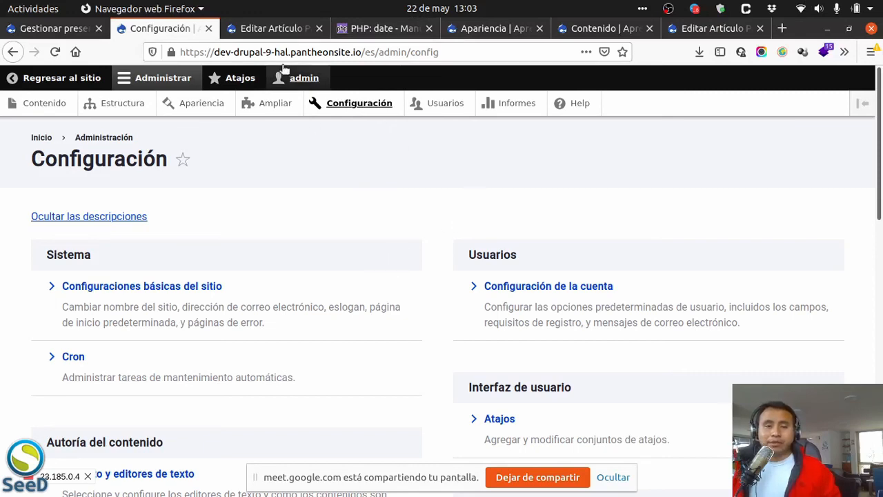
From the module list, open the Automated Cron module's configuration page to review it, and return to that module in the list.
{"action": "left_click", "coordinate": [266, 102]}
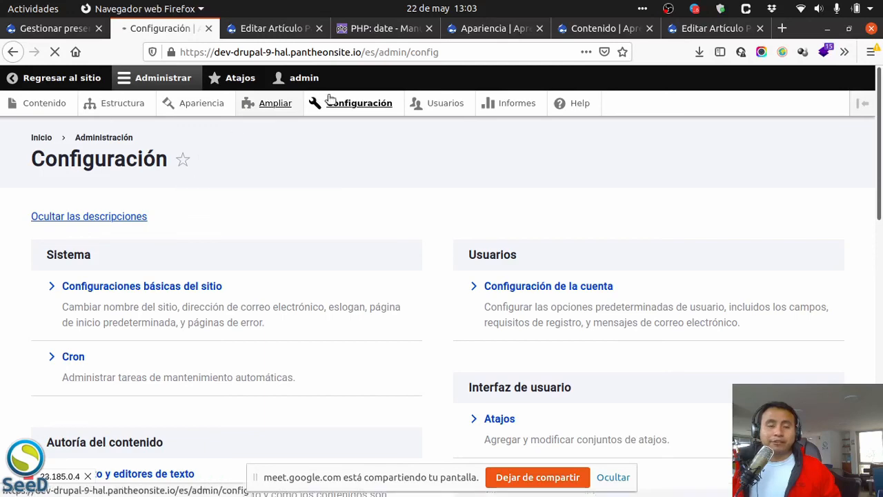
{"action": "scroll", "coordinate": [314, 266], "scroll_direction": "down", "scroll_amount": 3}
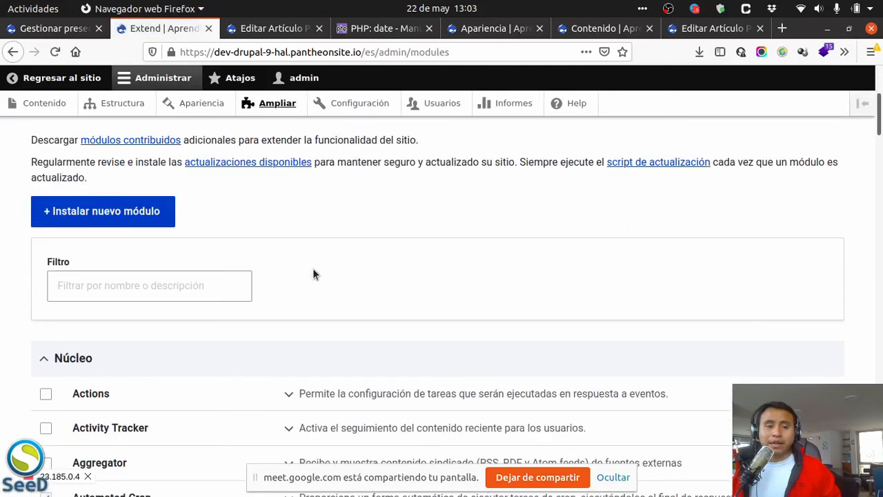
{"action": "scroll", "coordinate": [313, 271], "scroll_direction": "down", "scroll_amount": 3}
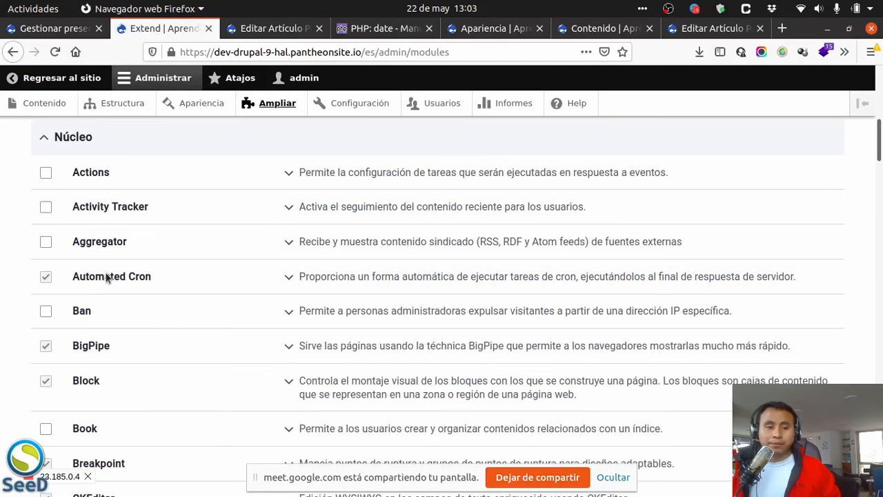
{"action": "left_click", "coordinate": [365, 276]}
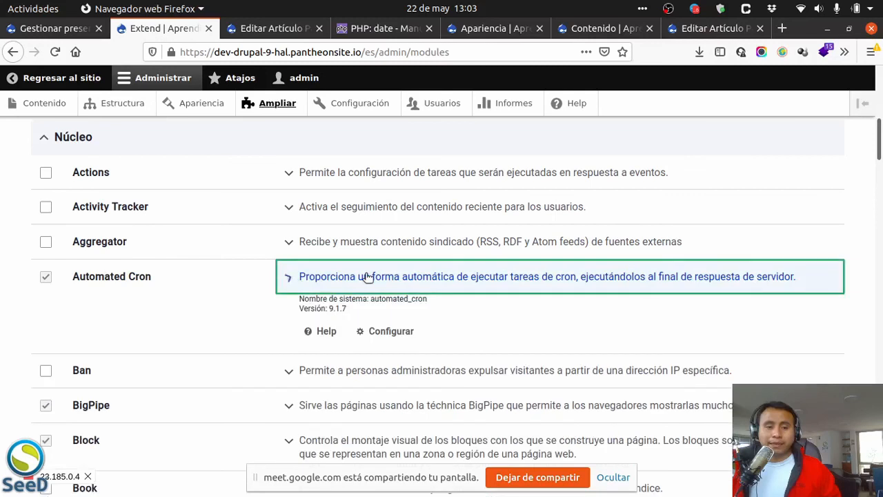
{"action": "left_click", "coordinate": [390, 332]}
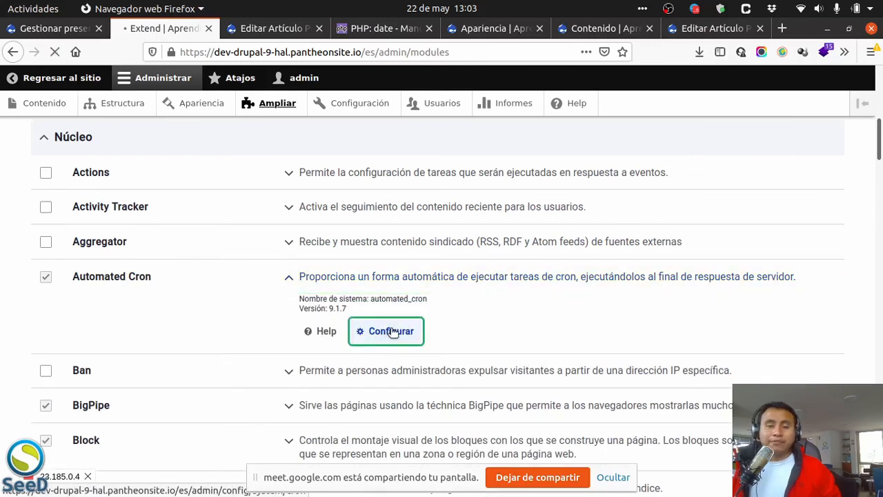
{"action": "scroll", "coordinate": [131, 201], "scroll_direction": "down", "scroll_amount": 3}
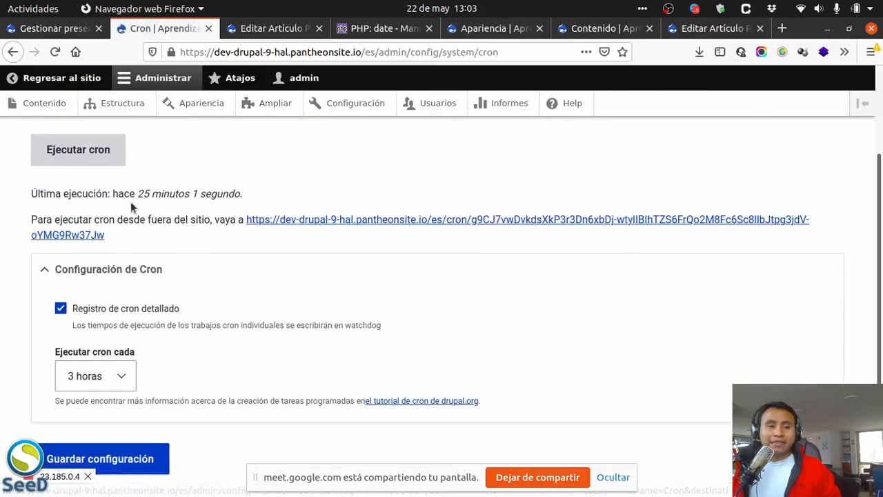
{"action": "left_click", "coordinate": [10, 52]}
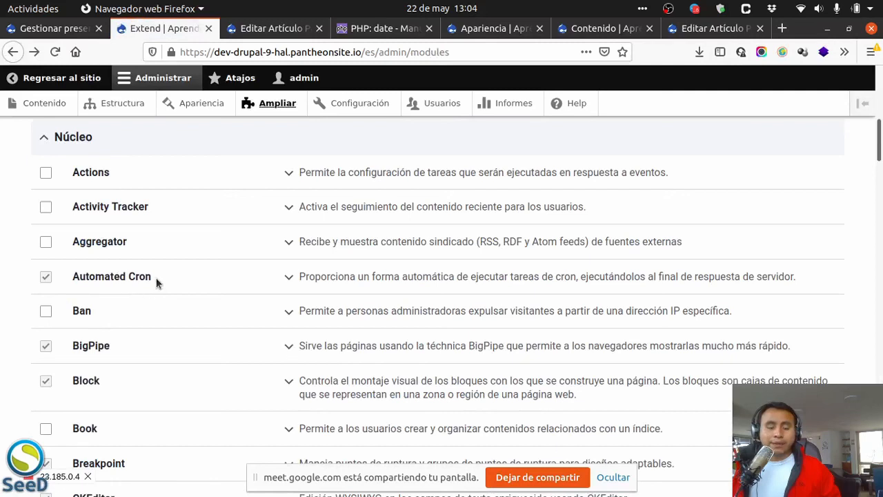
{"action": "left_click_drag", "start_coordinate": [158, 282], "coordinate": [82, 270]}
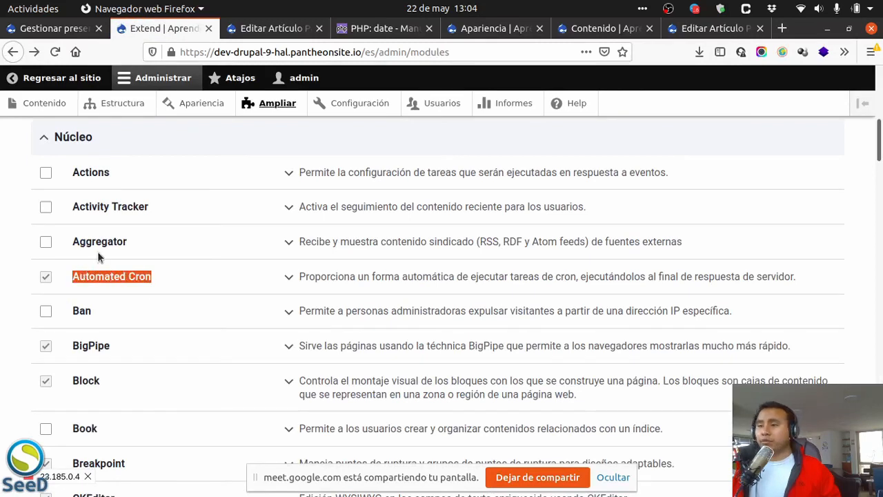